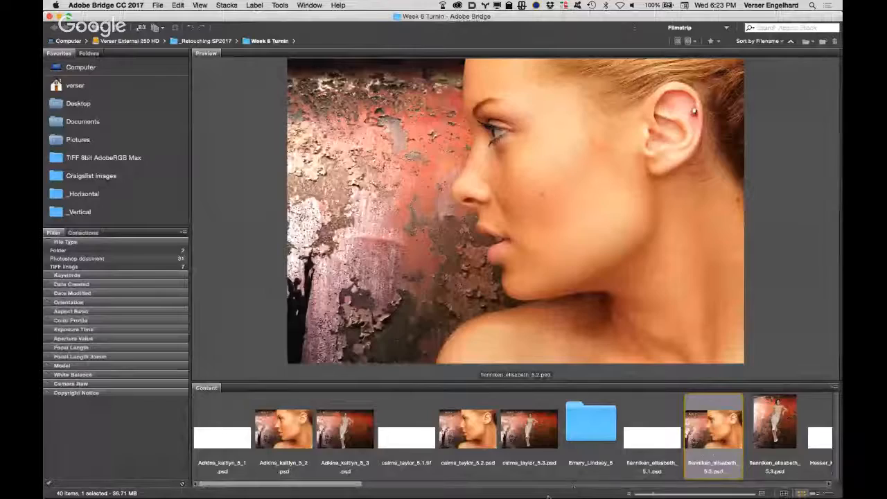
Browse the Week 6 Turnin images and preview a horizontal full-body 5.3 composite on the red metal wall.
drag(362, 486, 456, 495)
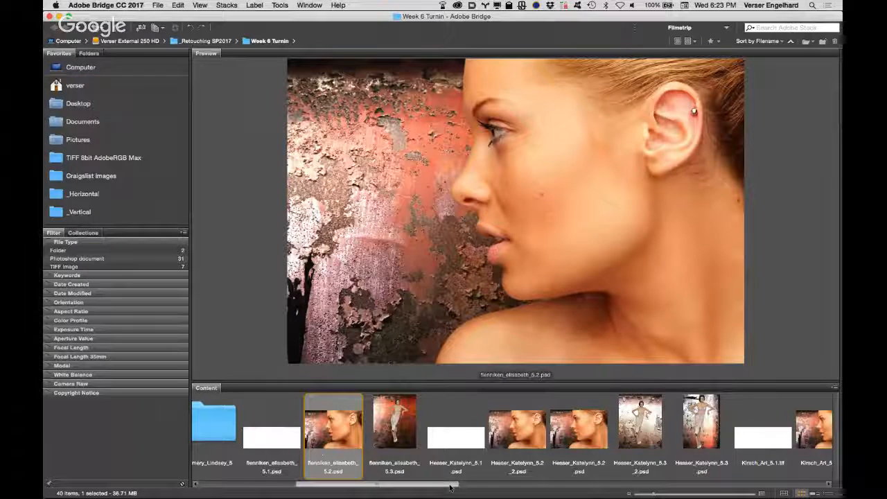
drag(449, 488, 380, 487)
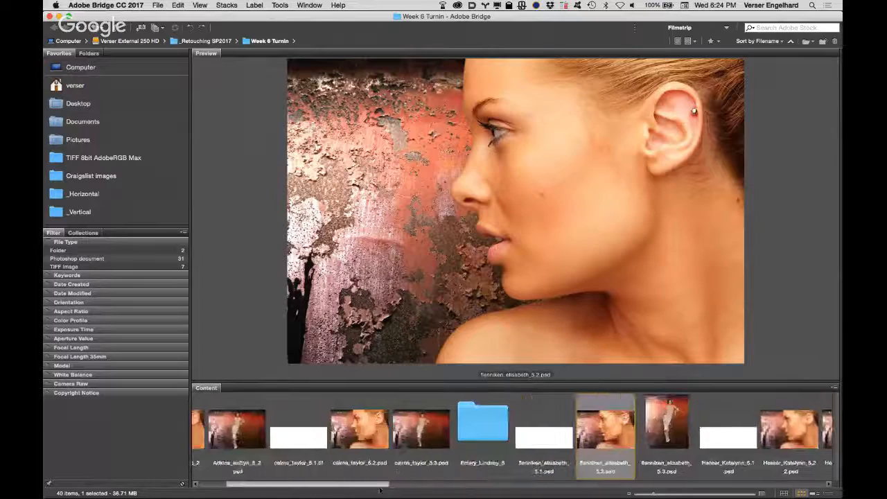
click(422, 428)
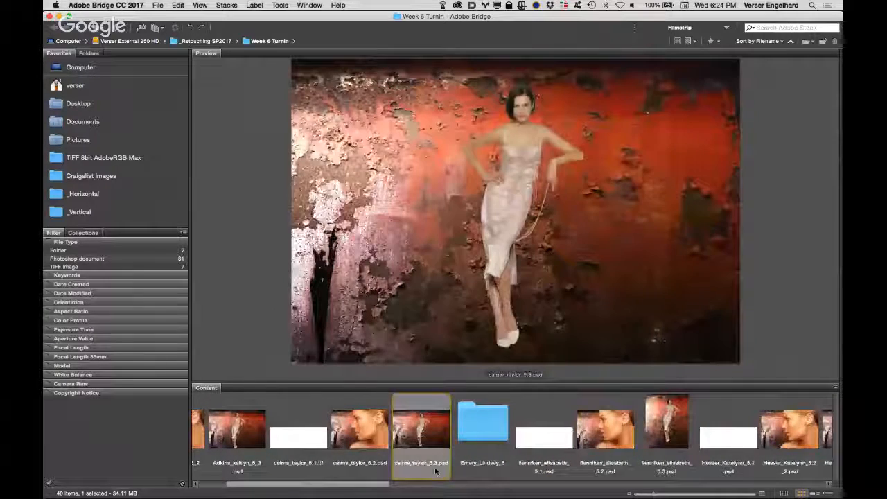
drag(405, 485, 493, 492)
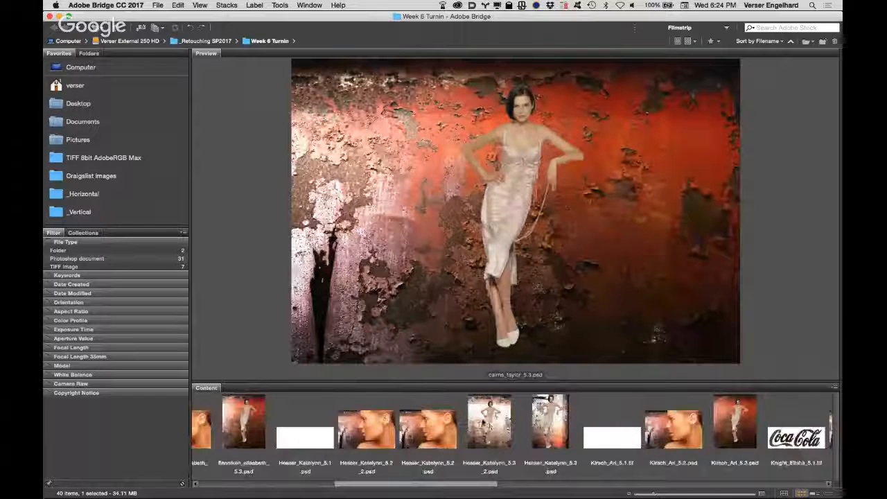
Open the pale-wall 5.3_2 composite in Photoshop and inspect the bent arm and bodice cutout edges at 200%.
double_click(493, 422)
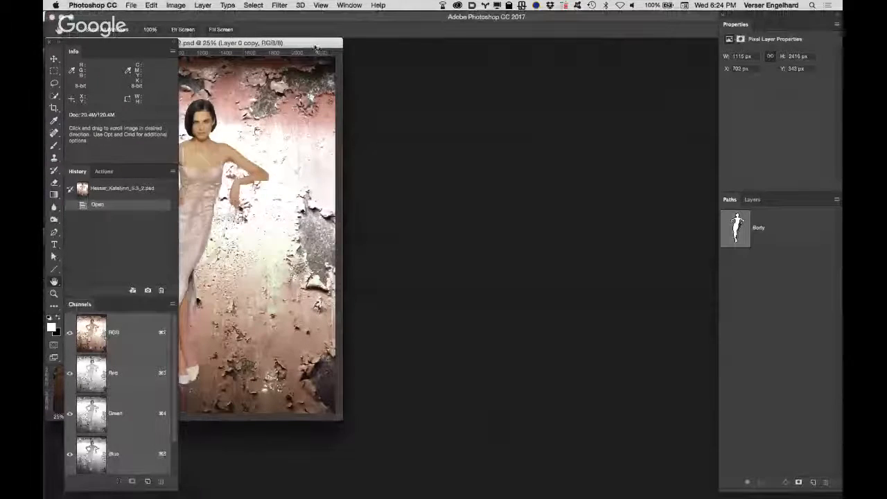
drag(313, 46, 539, 59)
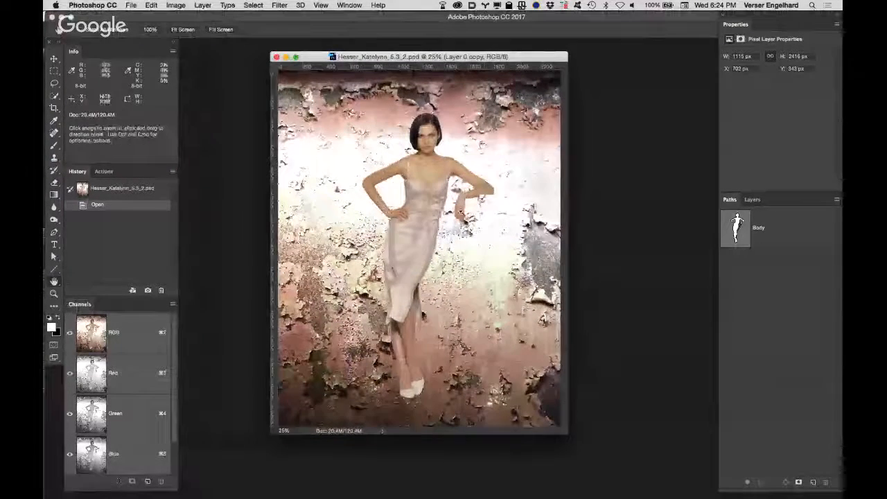
click(438, 239)
click(454, 276)
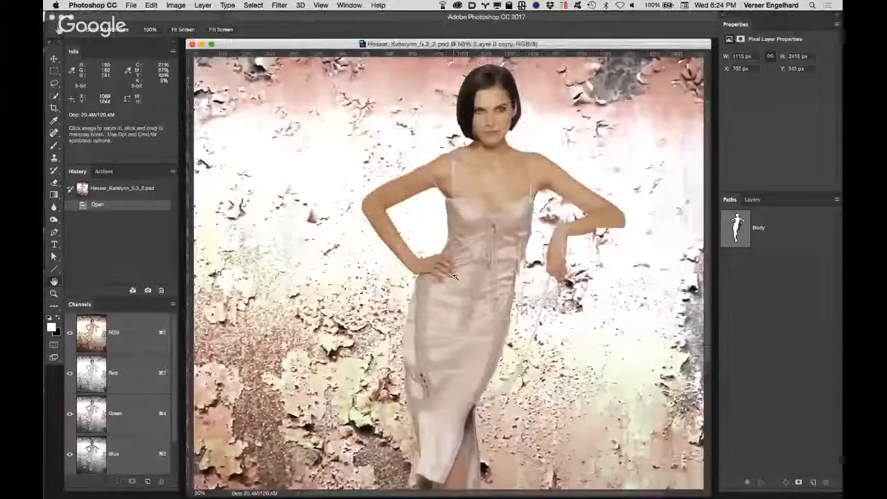
click(455, 276)
click(443, 249)
click(409, 208)
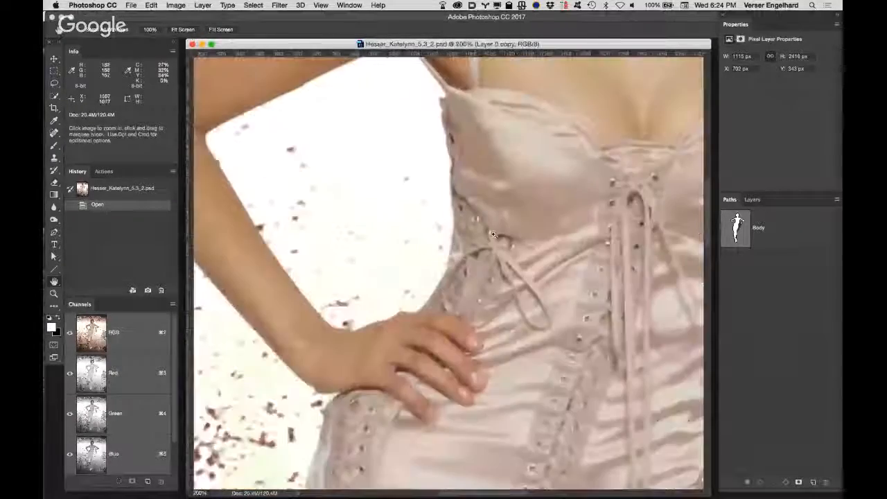
drag(405, 202, 454, 256)
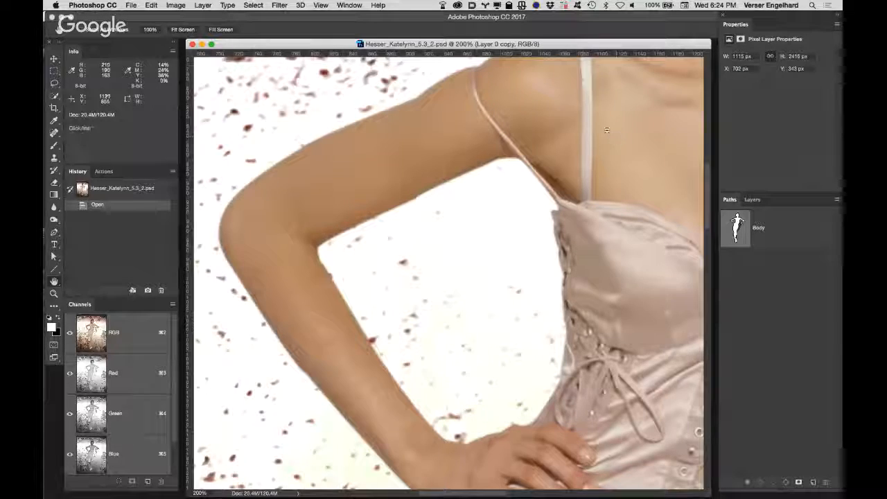
View the whole figure at 33.3%, then close the composite and switch back to Bridge.
alt+super+click(591, 133)
alt+super+click(581, 158)
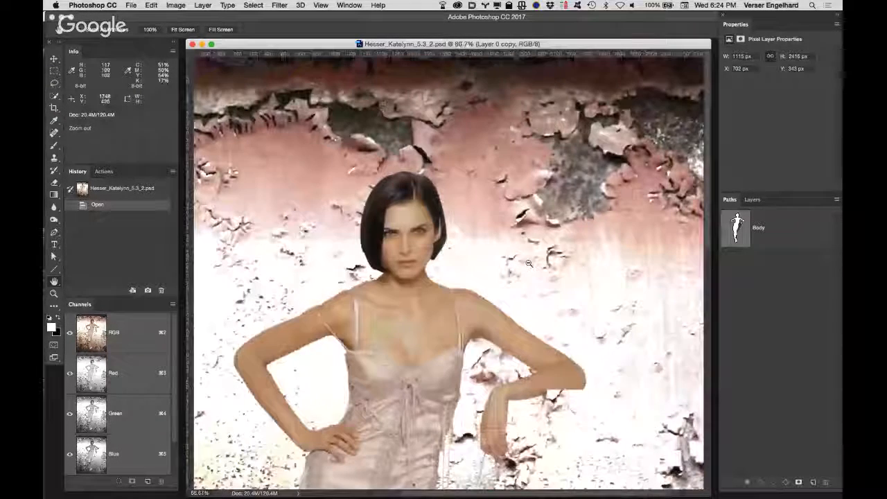
alt+super+click(529, 263)
alt+super+click(467, 347)
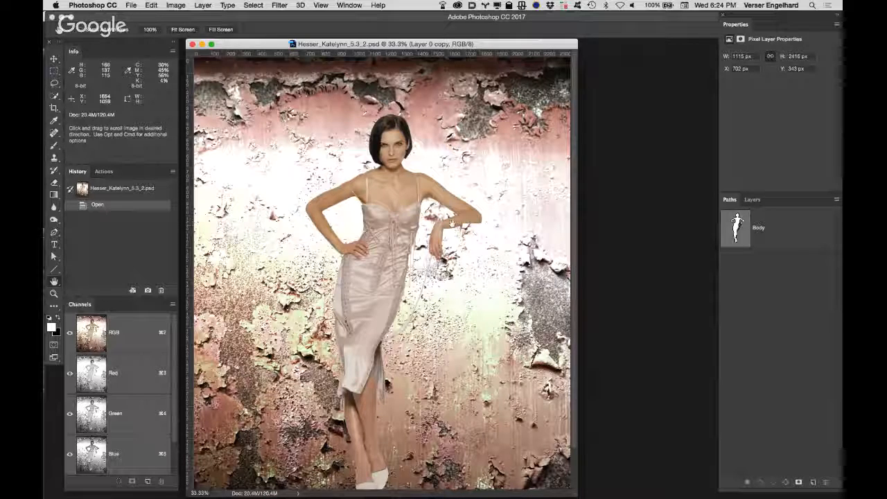
click(193, 43)
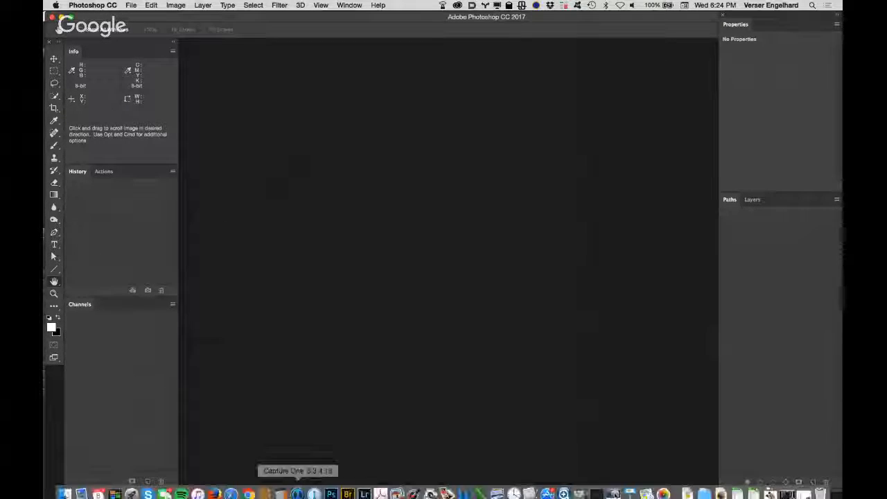
click(348, 488)
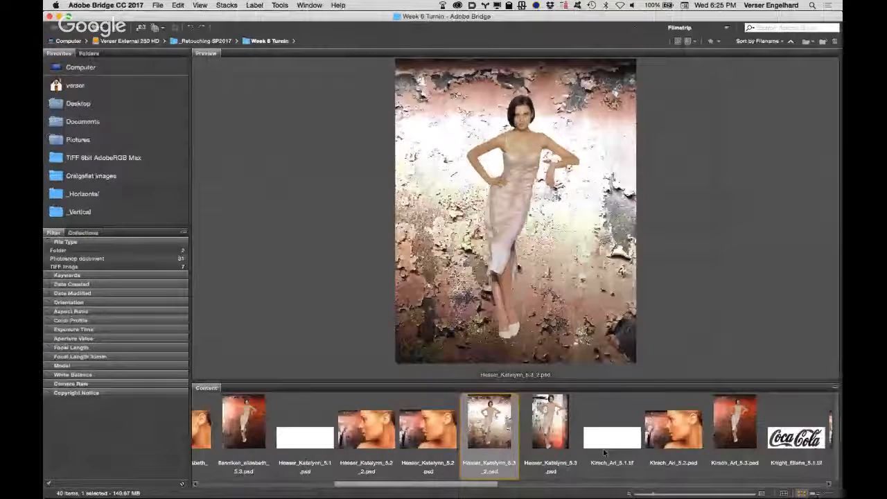
Open the vertical red-wall 5.3 composite in Photoshop and inspect the shoulder, arm and hand cutout edges at 200%.
scroll(603, 452, right, 5)
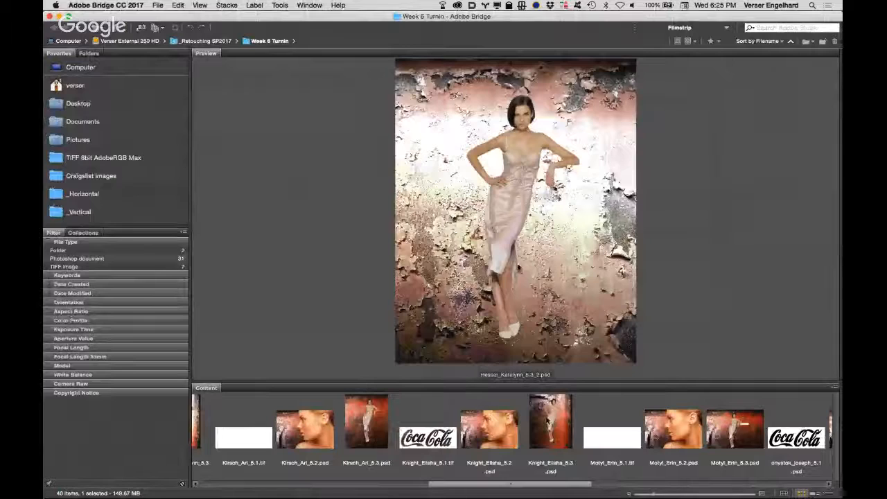
double_click(548, 419)
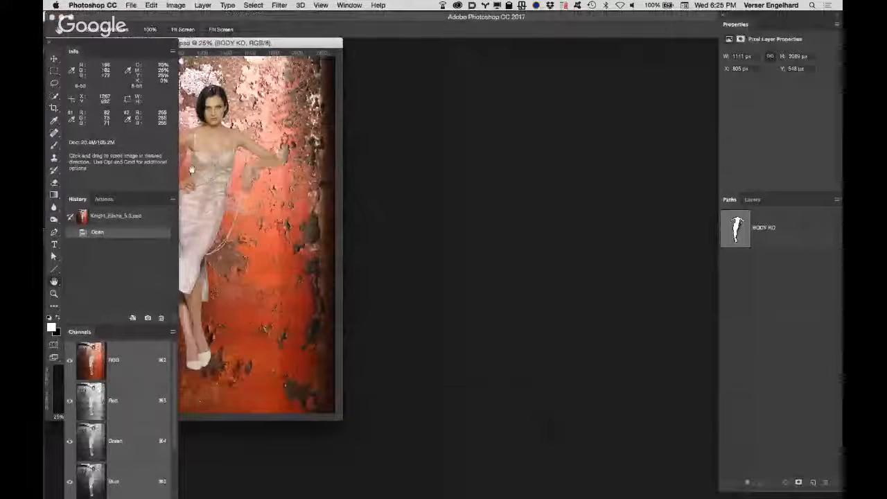
key(super+0)
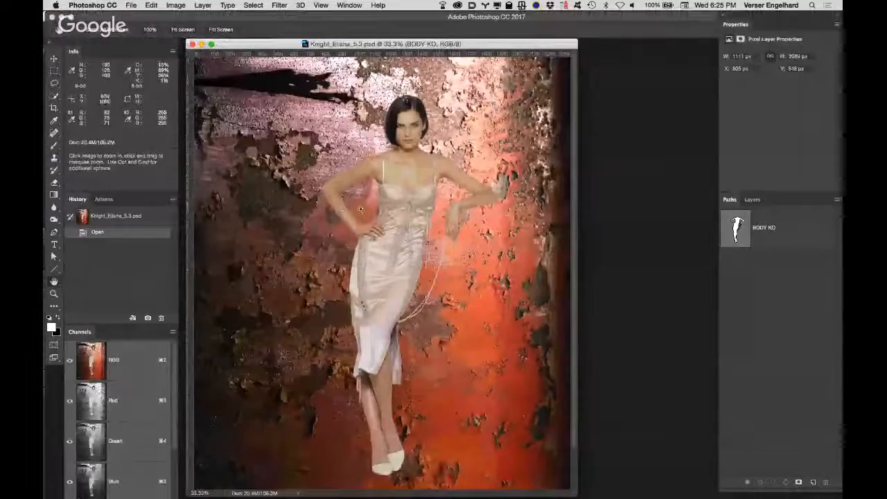
click(385, 196)
click(386, 196)
click(464, 293)
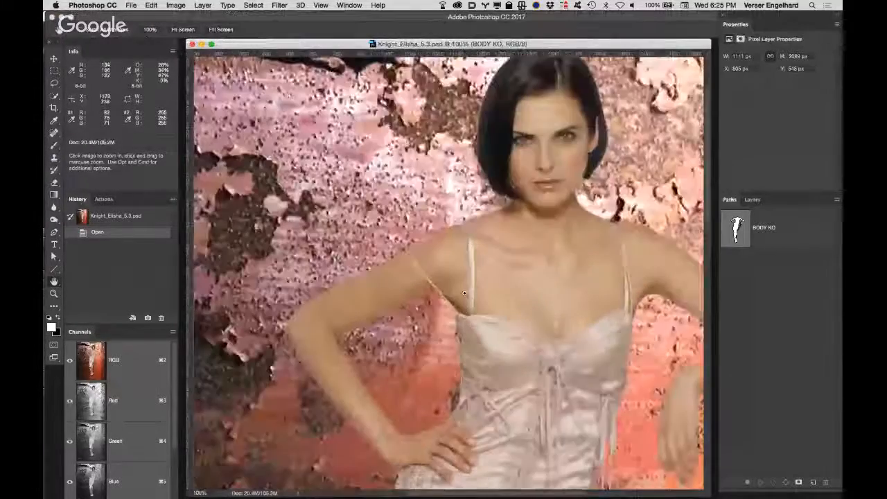
click(464, 293)
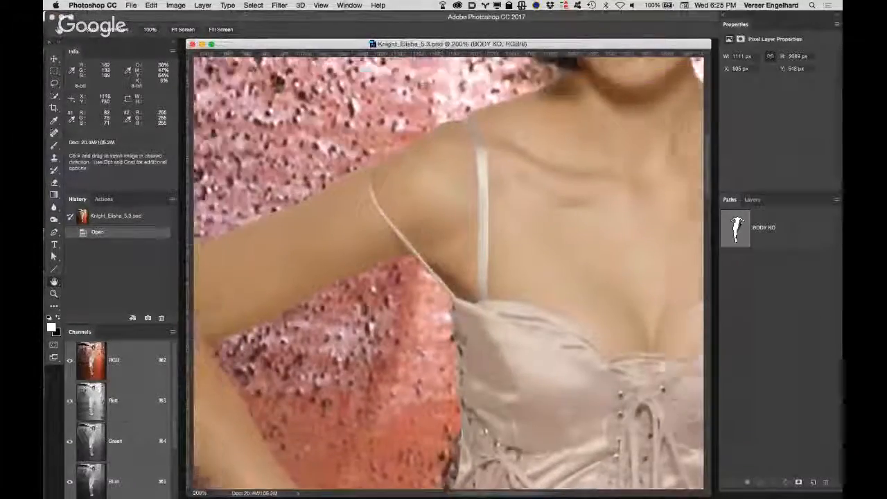
drag(409, 230, 503, 319)
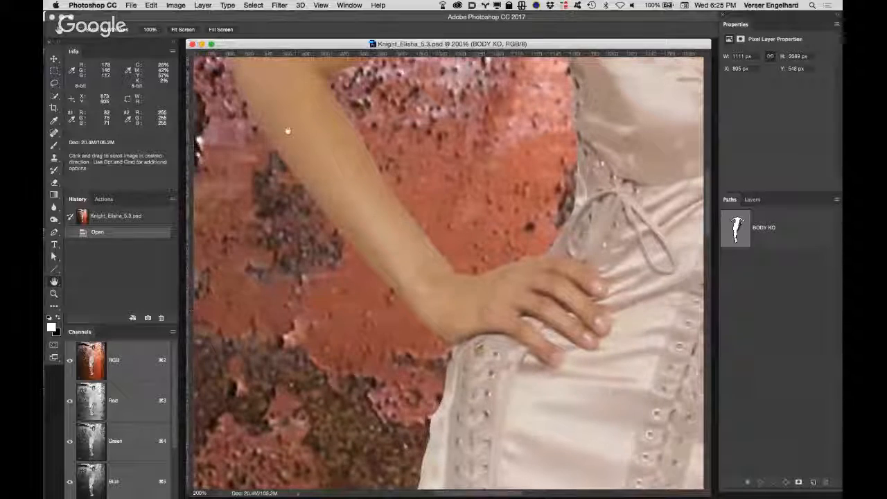
Close the inspected composite and open the horizontal 5.3 composite with the white block beside the figure from Bridge.
key(super+w)
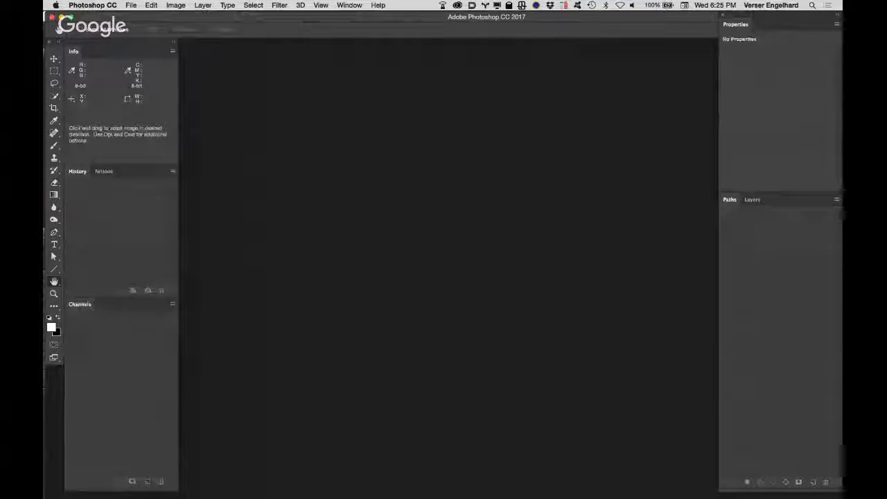
click(347, 490)
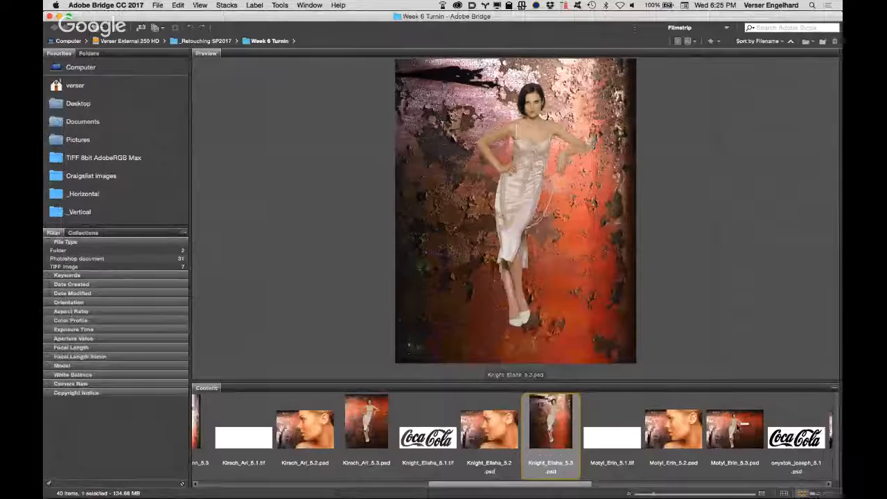
double_click(734, 427)
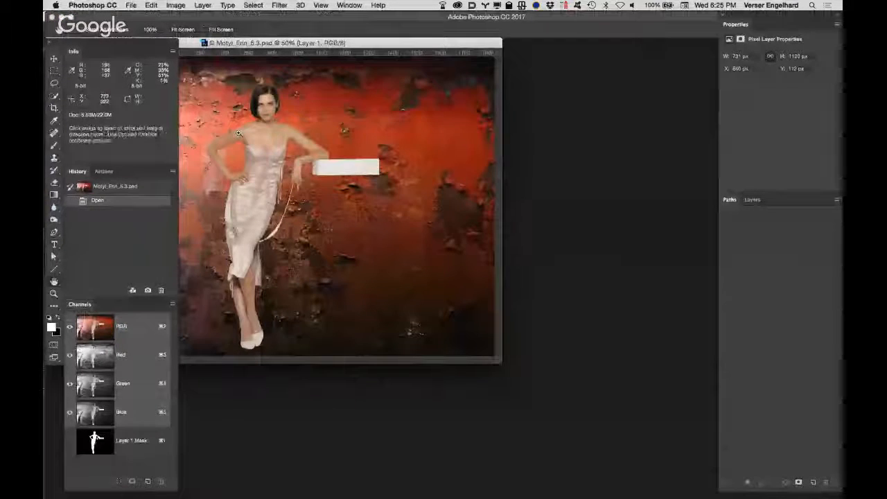
Inspect the cutout edges around the figure's bent arm, hand and waist at 300%.
key(super+plus)
super+click(418, 173)
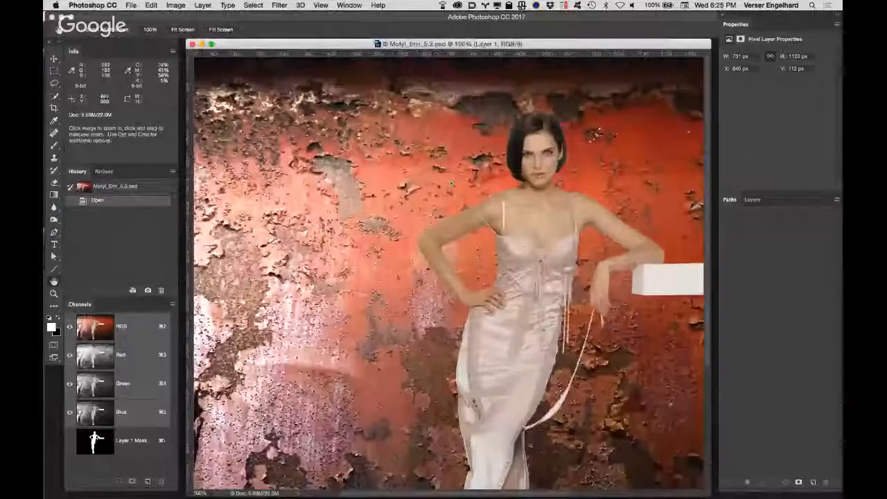
super+click(463, 229)
super+click(509, 239)
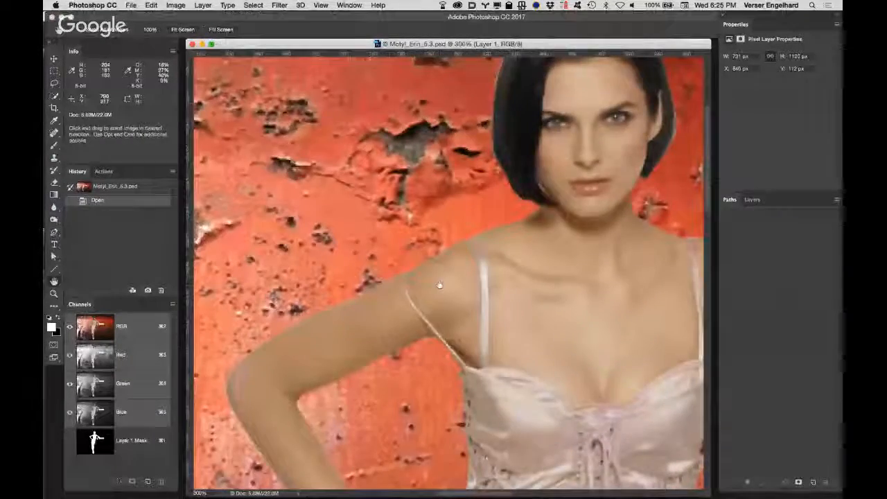
drag(440, 283, 424, 101)
drag(380, 338, 442, 317)
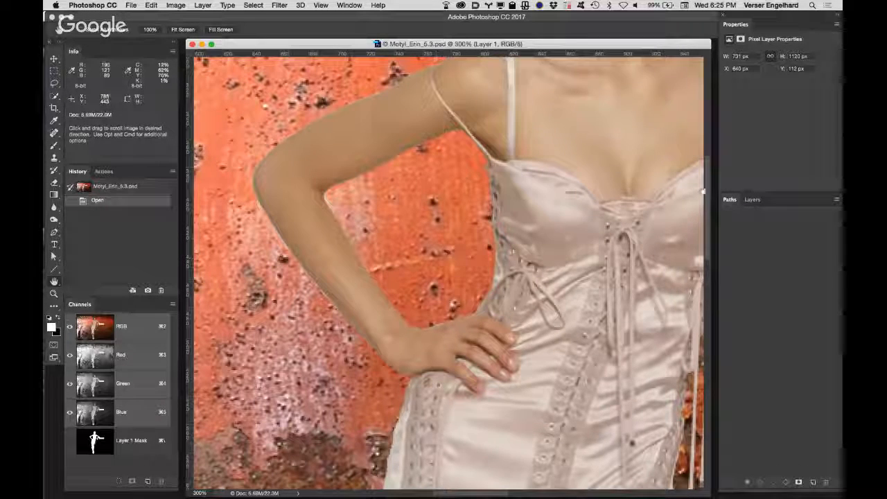
Open Layer 1's layer mask in Select and Mask, move the properties panel aside and check the available view modes, keeping On Layers.
click(749, 204)
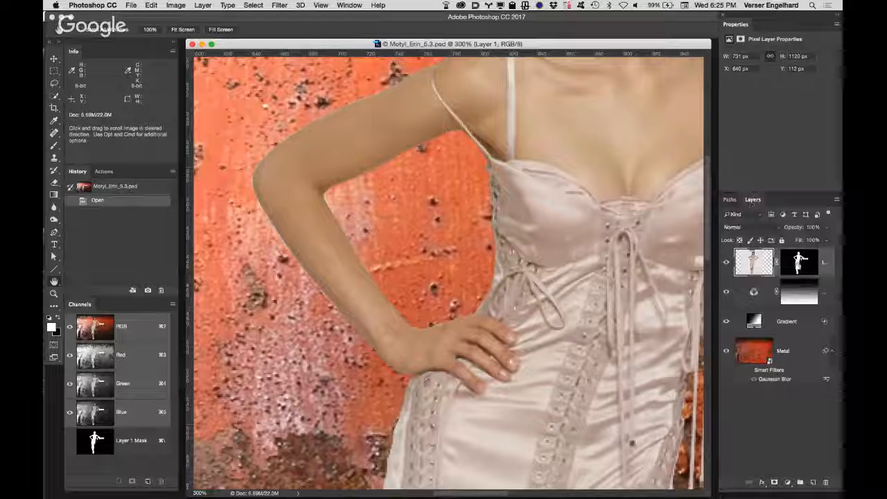
click(800, 262)
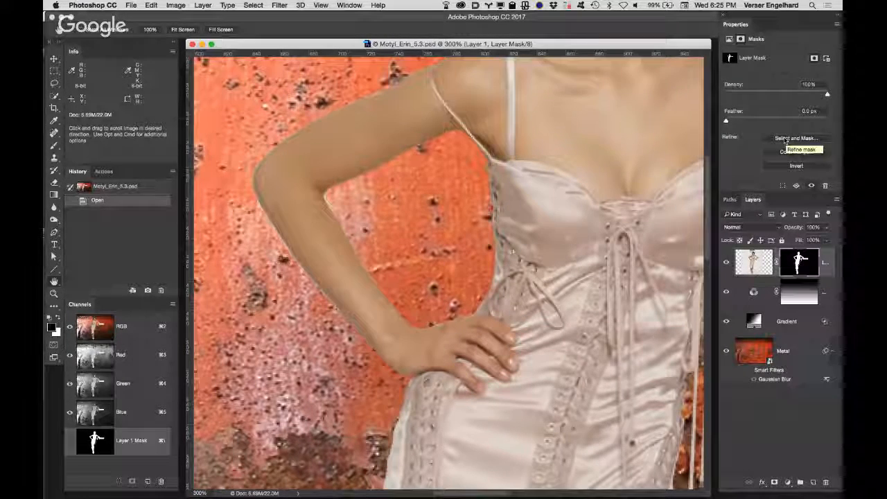
click(786, 139)
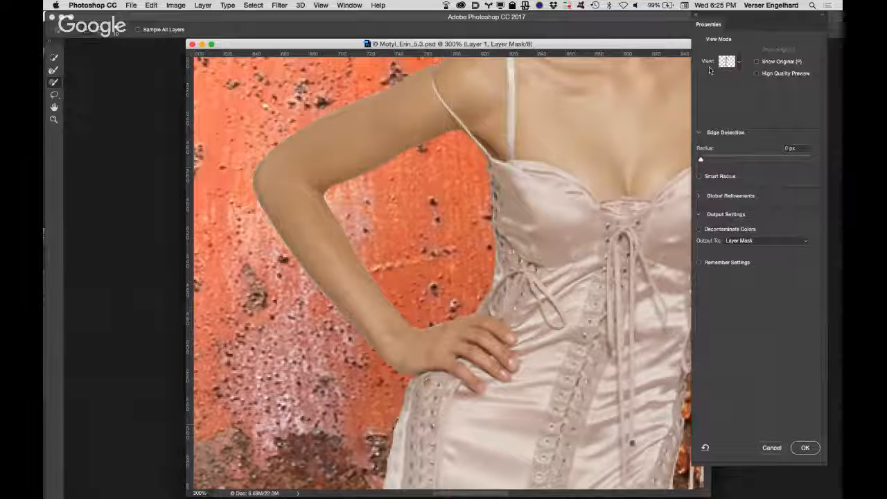
drag(742, 19, 780, 21)
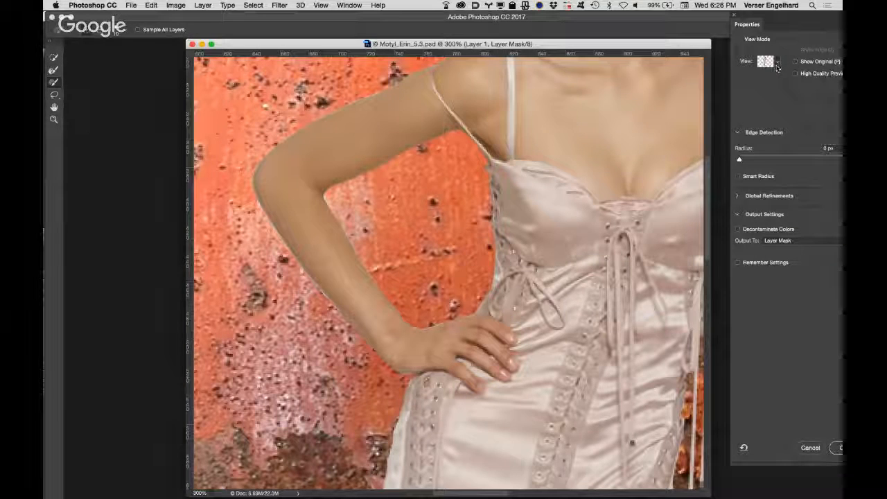
click(778, 64)
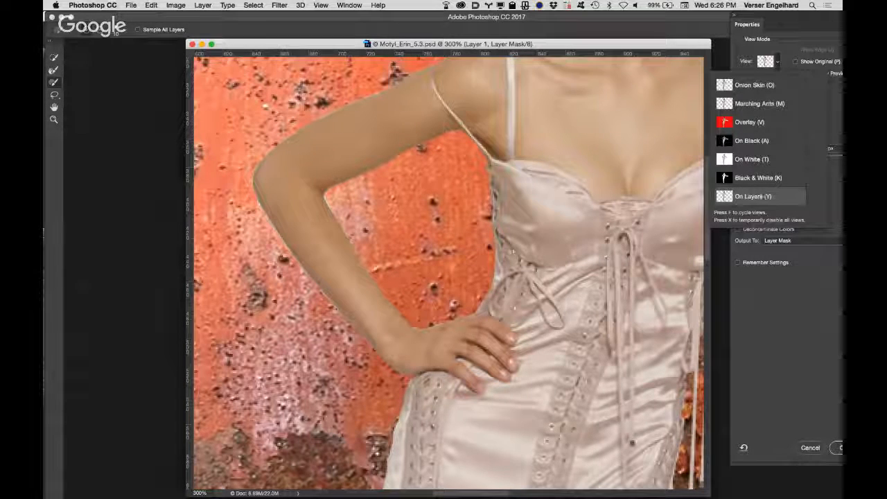
click(755, 286)
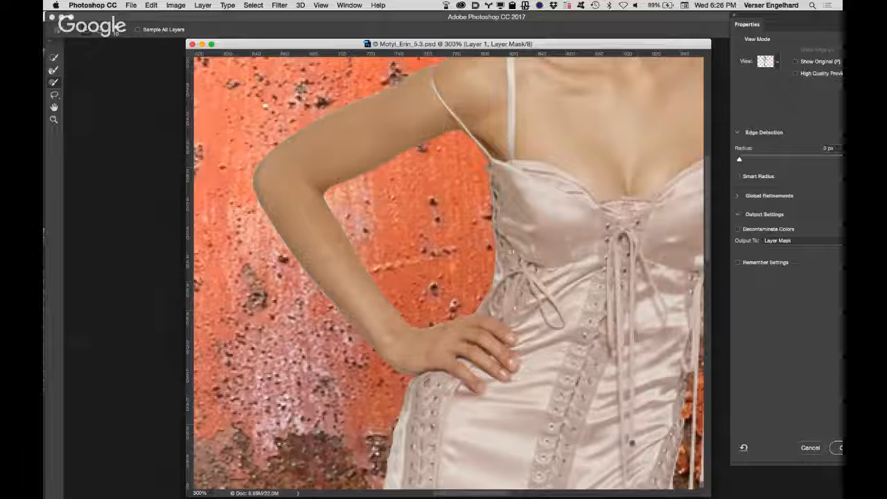
Refine the mask along the elbow's outer edge with a smaller Refine Edge Brush and show the original mask for comparison.
click(55, 70)
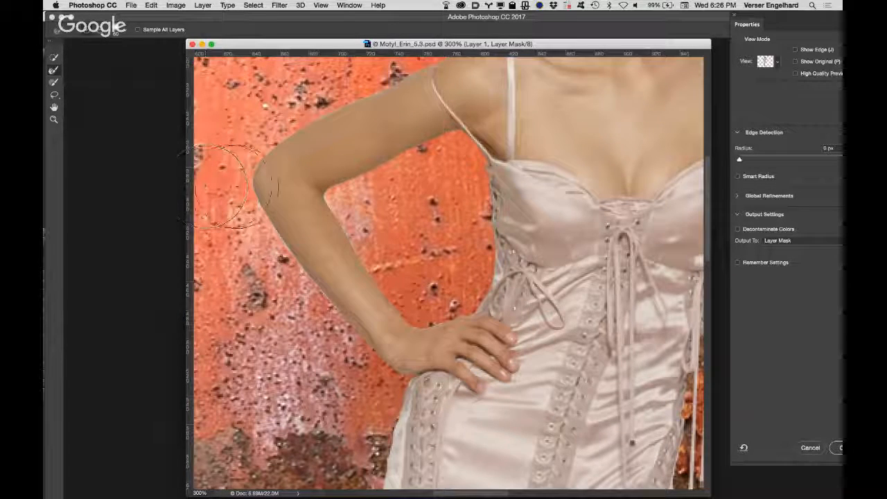
key(bracketleft)
key(bracketleft)
key(bracketleft)
key(bracketleft)
key(bracketleft)
key(bracketleft)
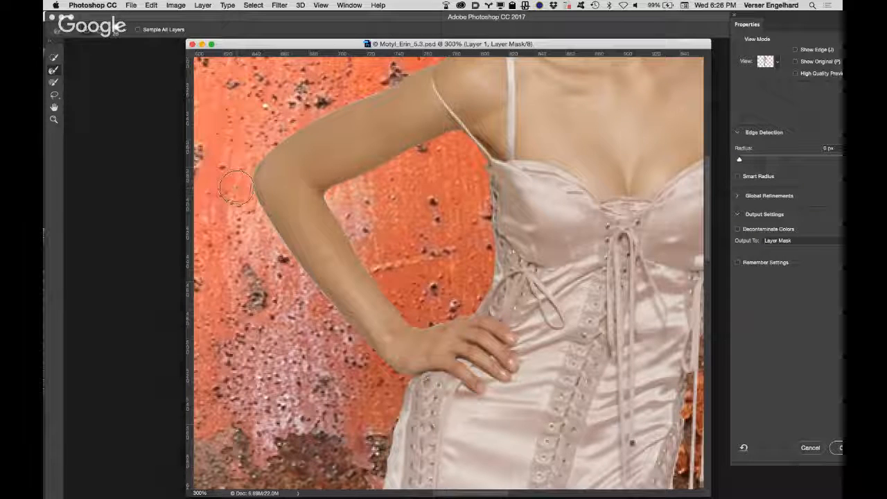
drag(255, 183, 270, 219)
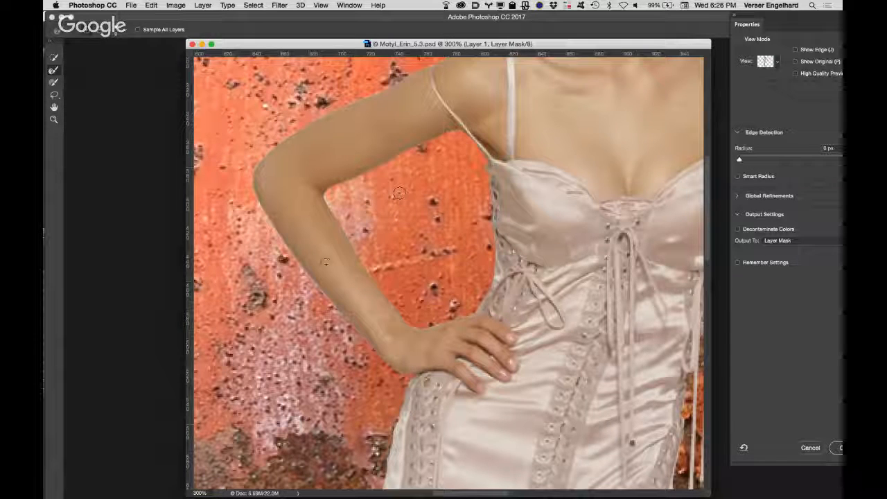
click(797, 62)
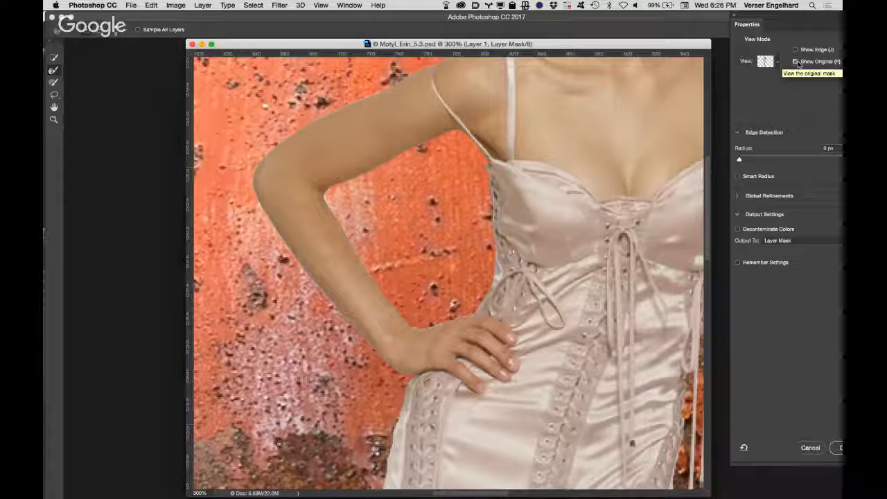
Turn off the original-mask comparison and leave Select and Mask without applying the refinement.
click(796, 62)
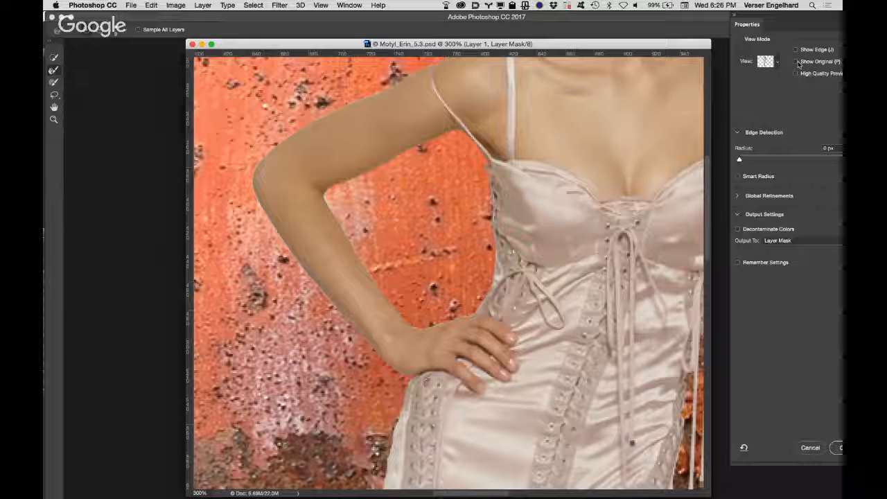
click(811, 448)
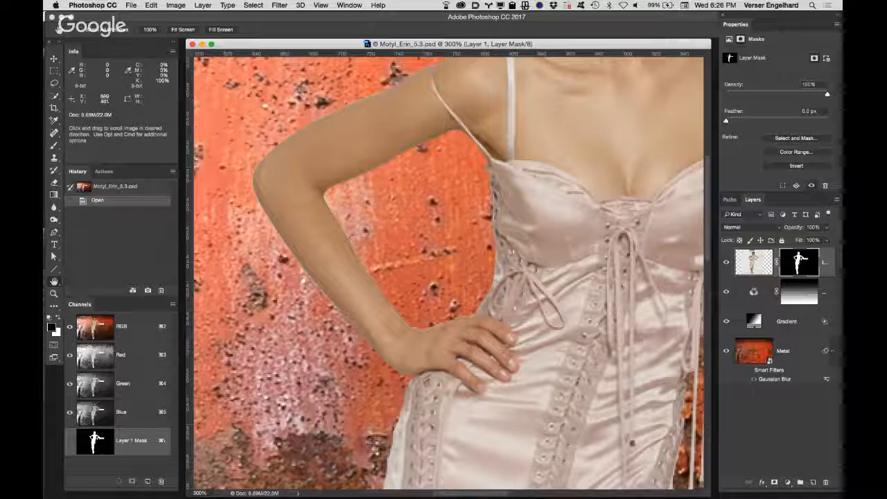
Create a full-document history snapshot named "Pre choke".
alt+click(147, 290)
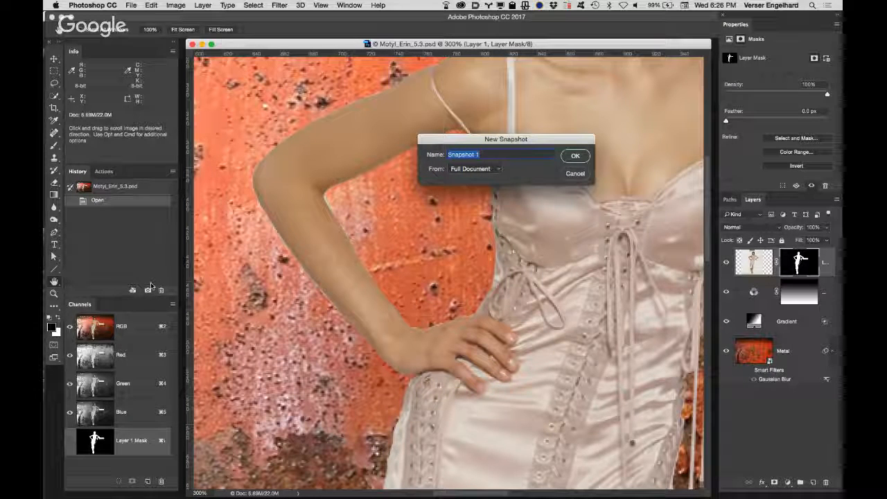
text(Prie)
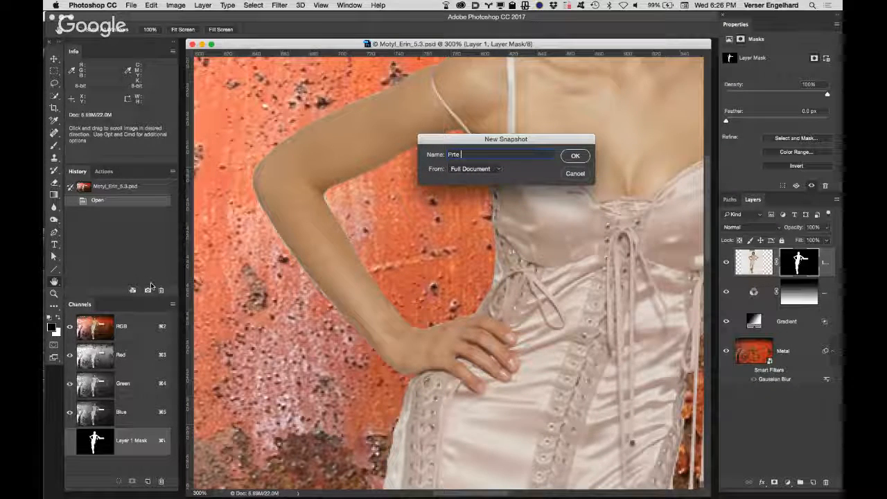
text( choke)
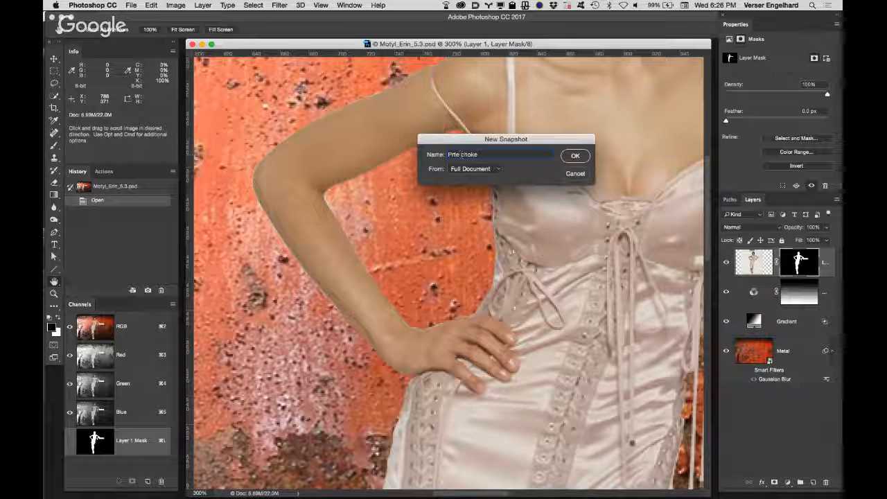
key(BackSpace)
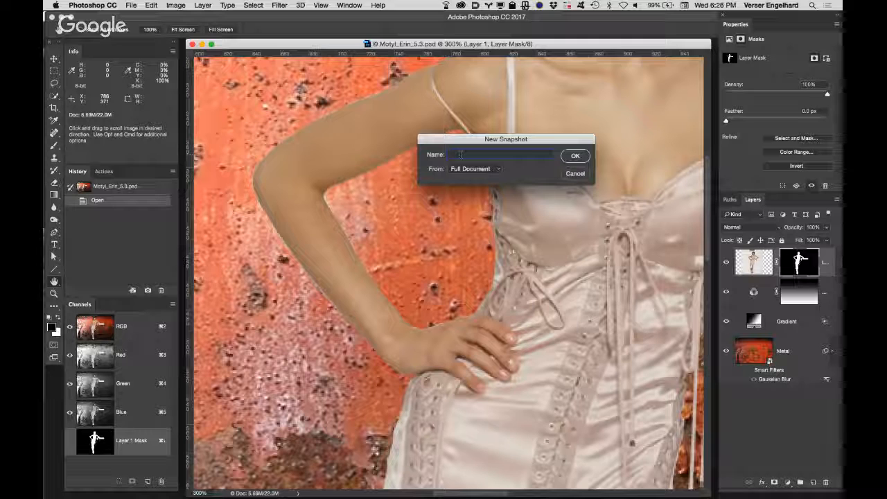
text(Pre ch)
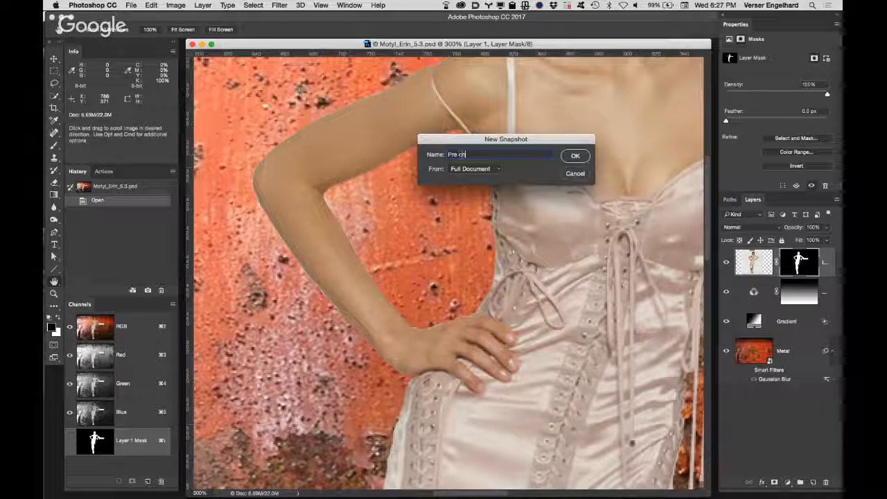
text(oke)
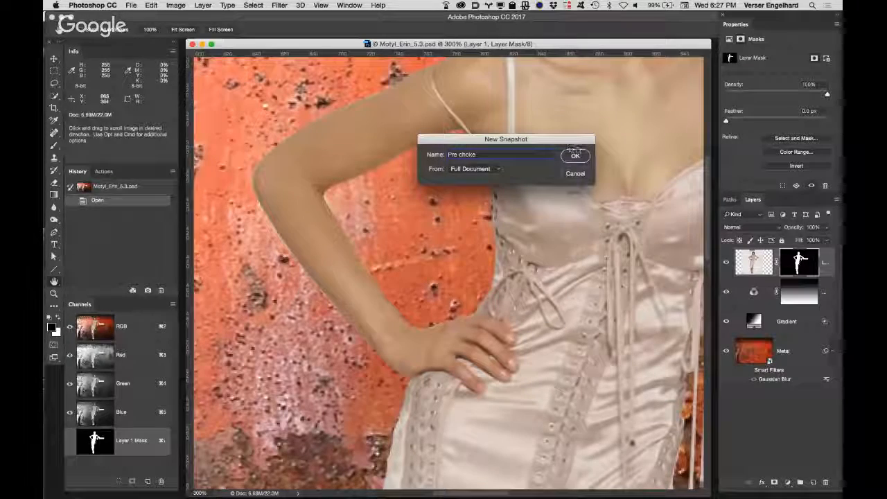
click(576, 156)
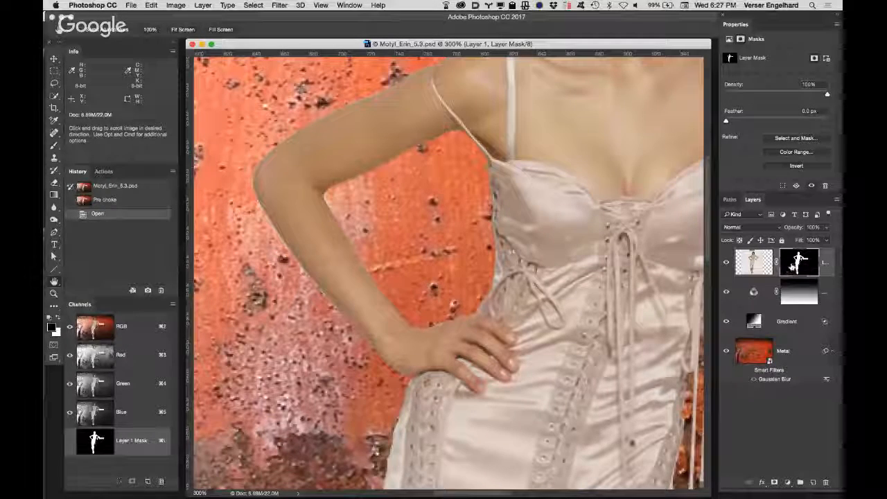
Apply a Gaussian Blur with a 1.0 pixel radius to Layer 1's layer mask, comparing with the preview off.
click(279, 5)
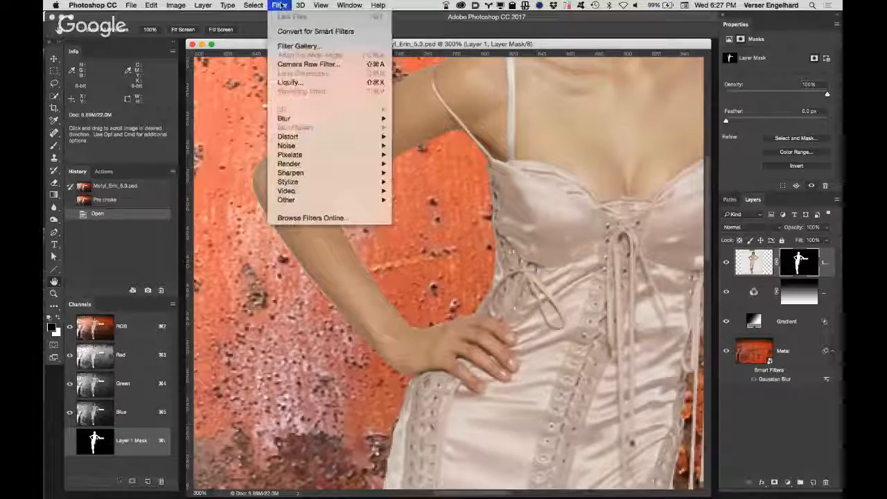
mouse_move(333, 118)
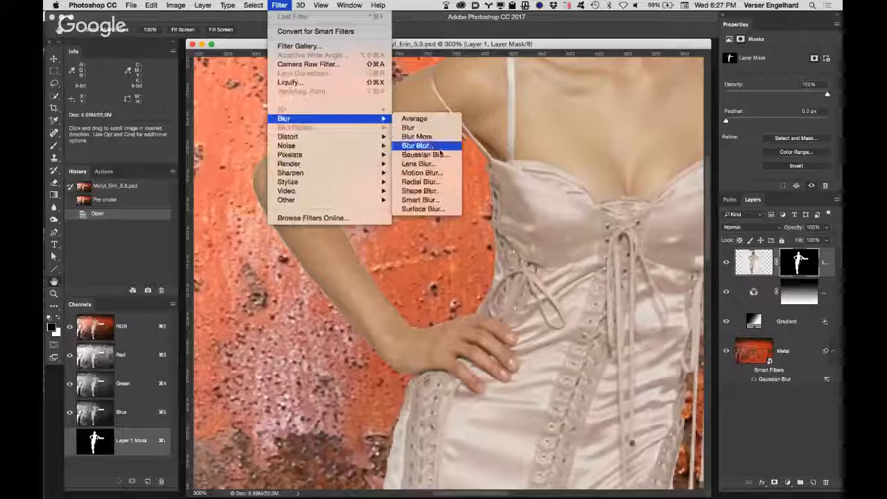
click(424, 154)
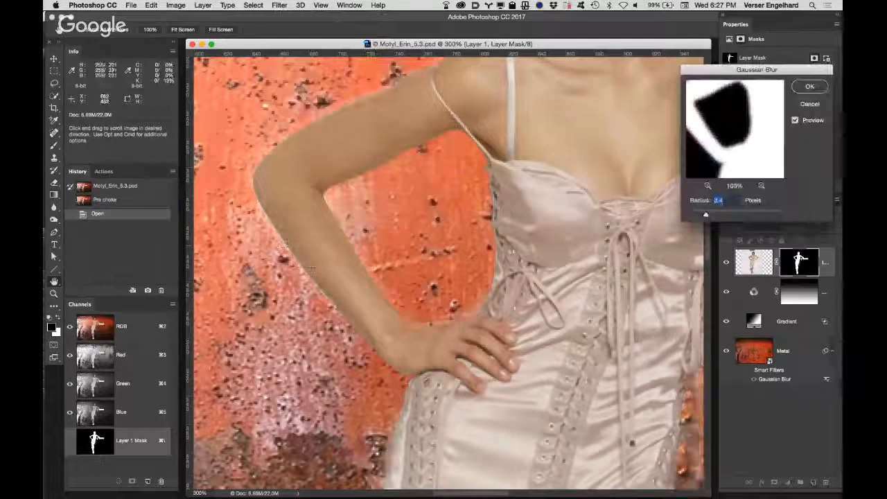
drag(698, 215, 699, 217)
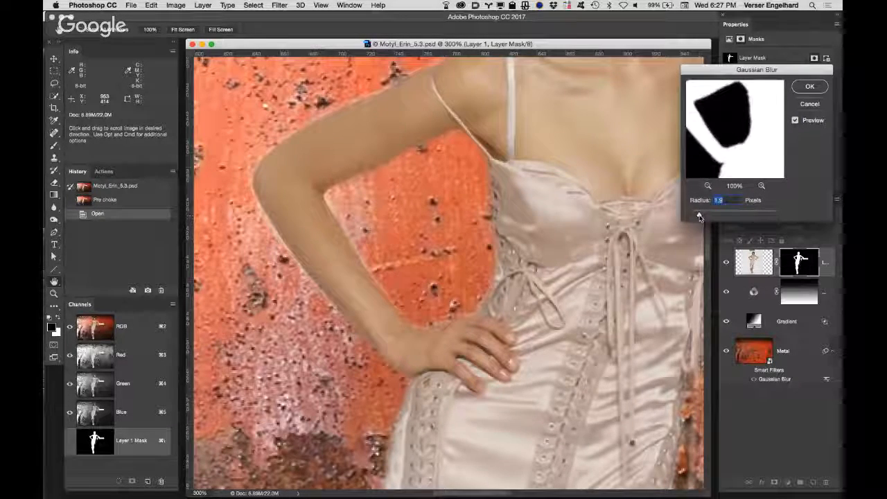
click(796, 122)
click(795, 122)
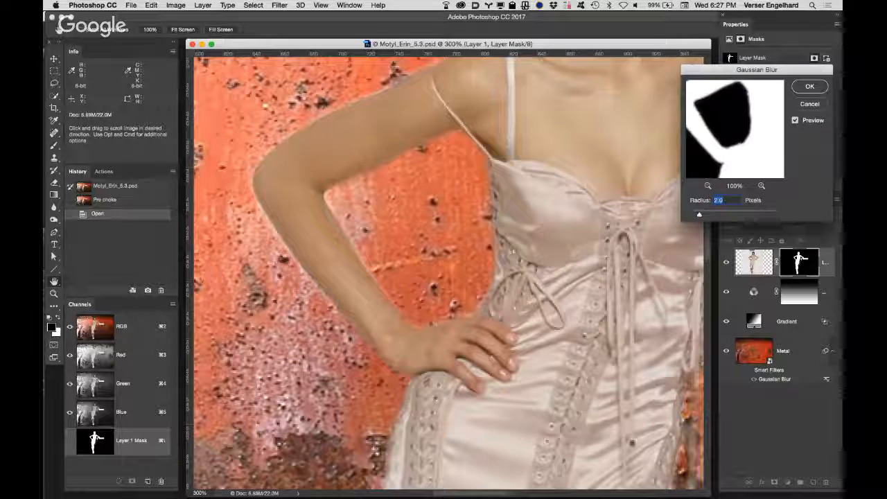
drag(698, 217, 693, 217)
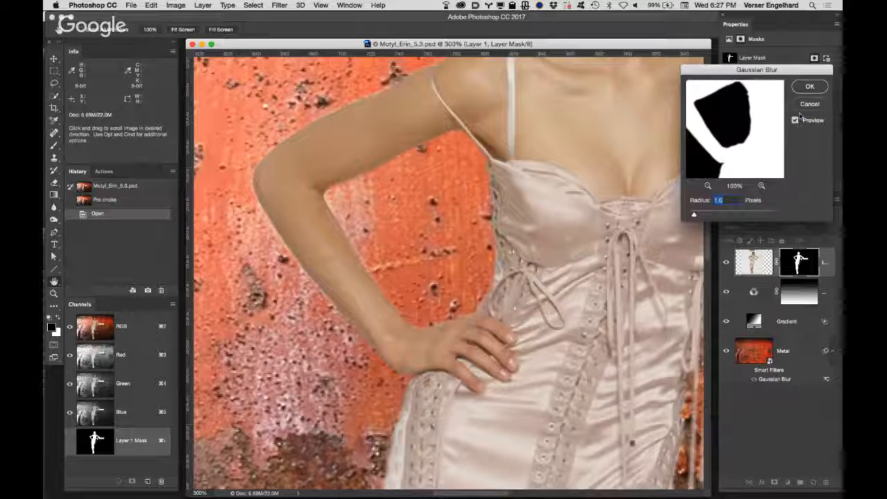
click(809, 87)
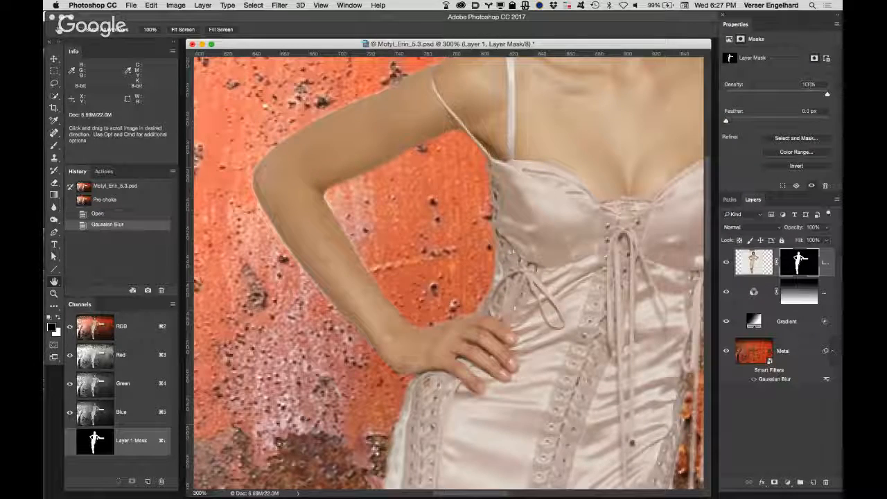
Choke Layer 1's mask with Levels by raising the black input level to 149.
key(super+l)
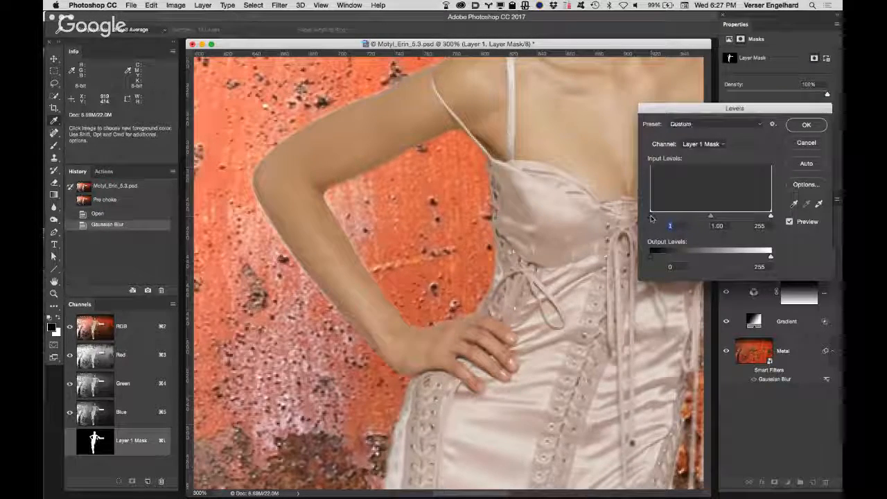
drag(655, 217, 722, 215)
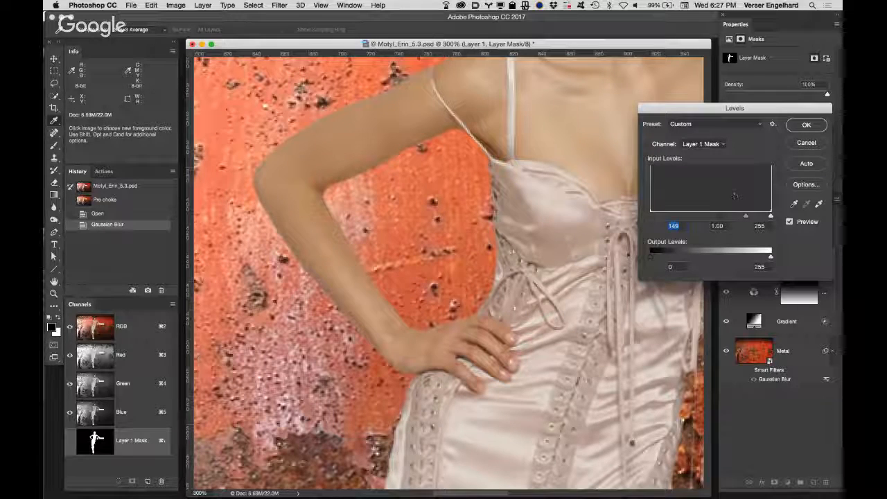
click(806, 125)
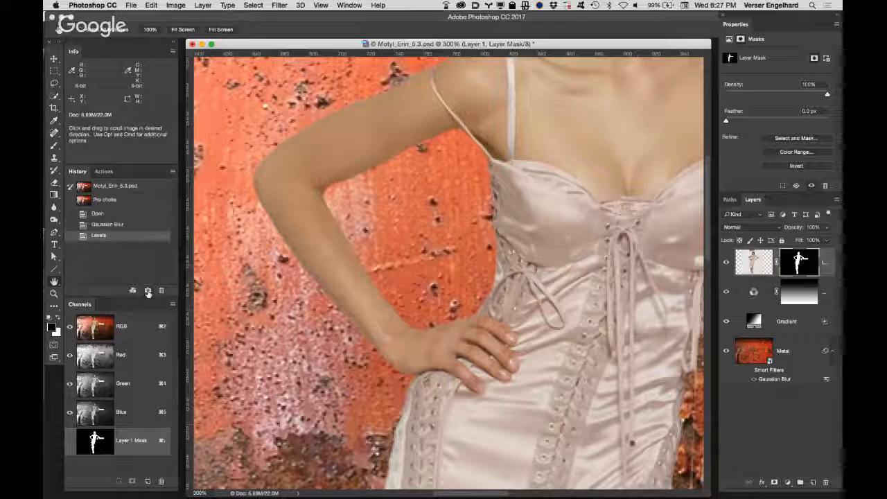
Create a full-document history snapshot named "post choke".
alt+click(147, 291)
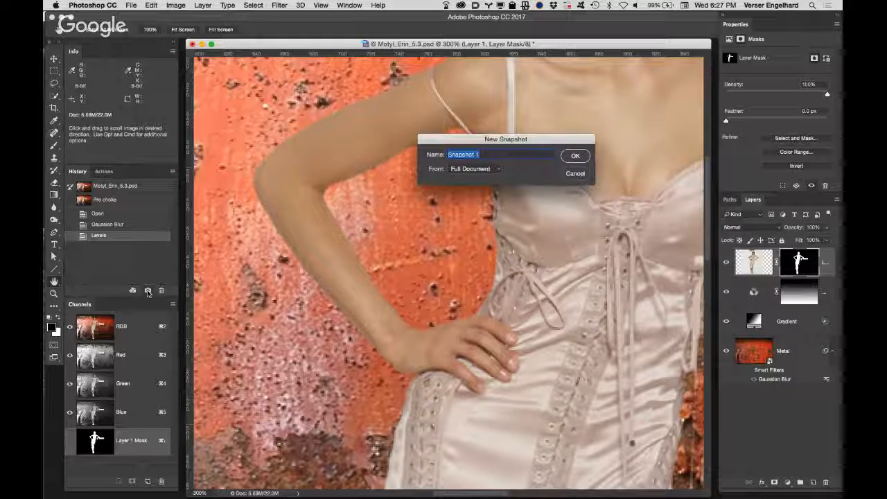
text(post ch)
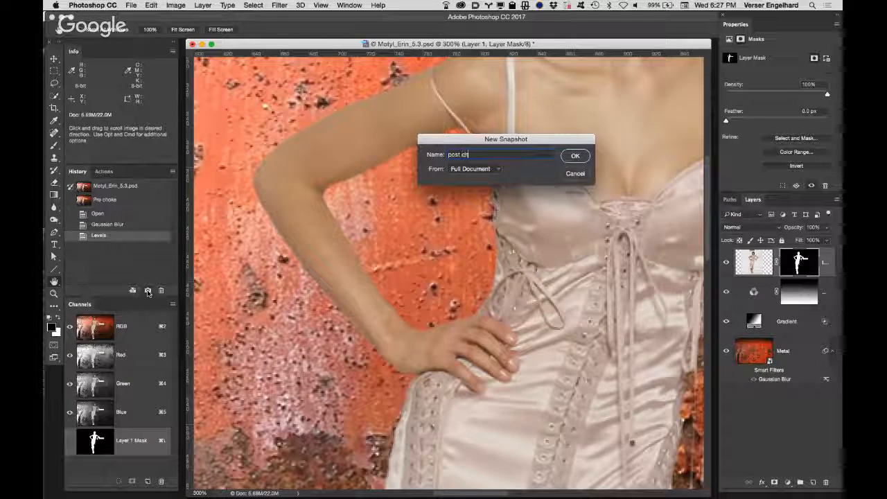
text(oke)
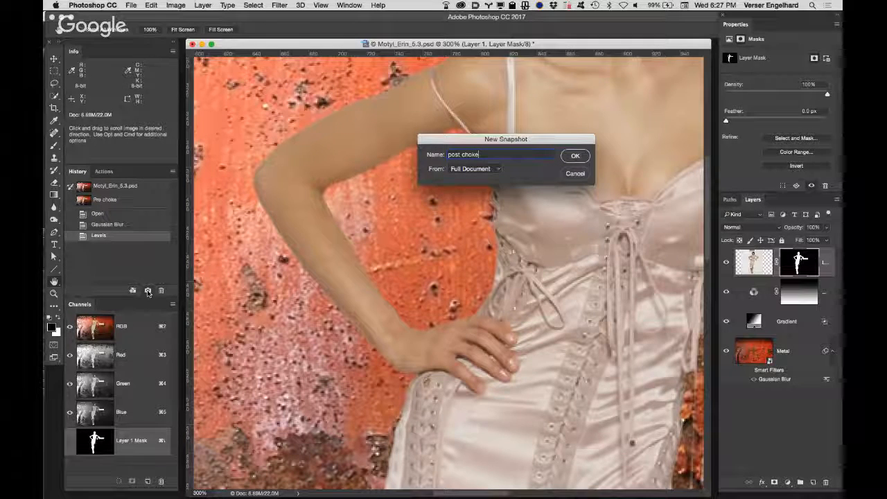
key(Return)
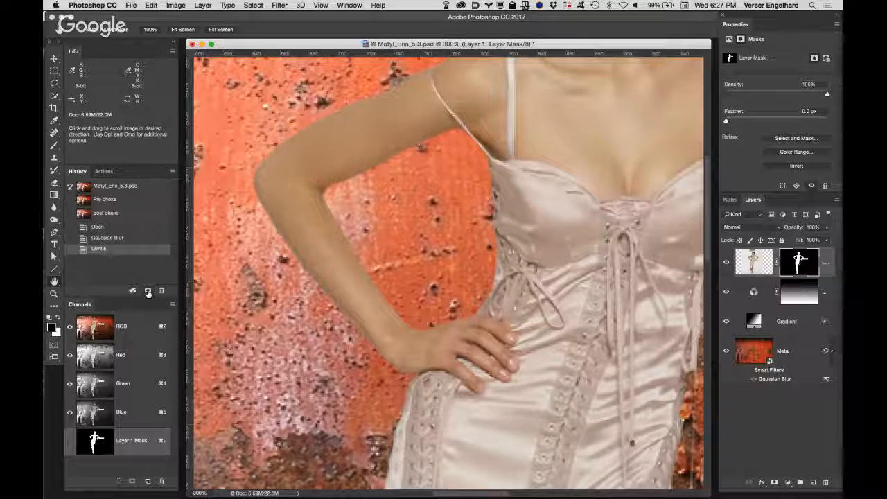
Return to the Open history state and set the post choke snapshot as the History Brush source.
click(118, 229)
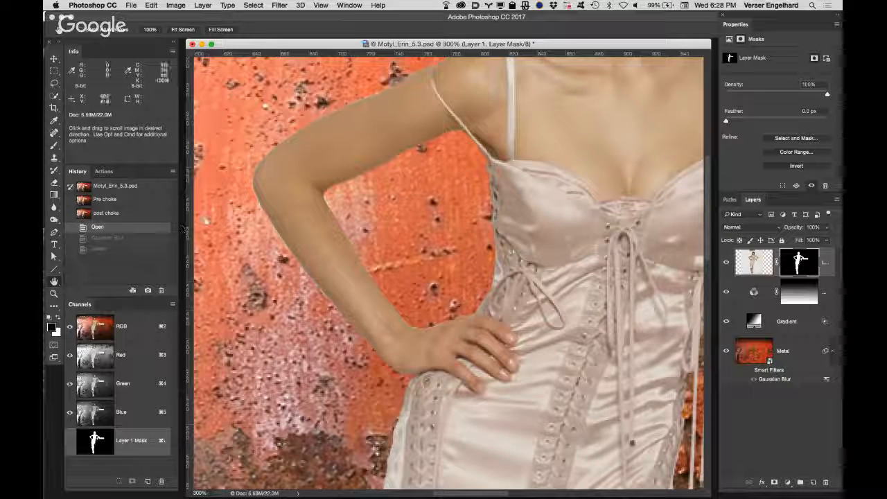
click(71, 214)
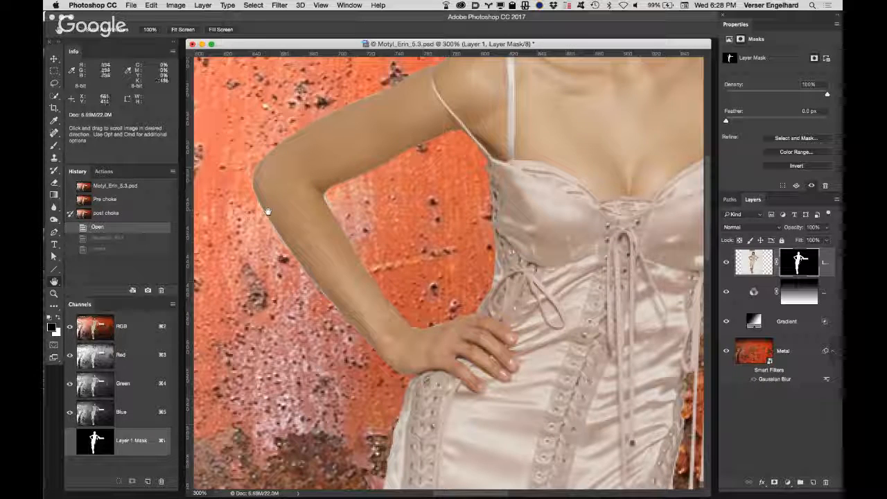
Paint the choked mask edge along the outer and inner sides of the bent forearm with a smaller History Brush.
click(53, 170)
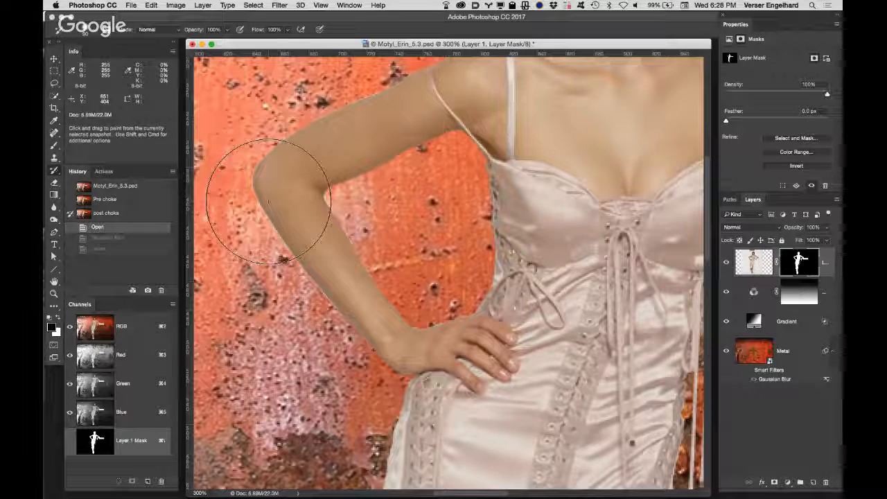
key(bracketleft)
key(bracketleft)
key(bracketleft)
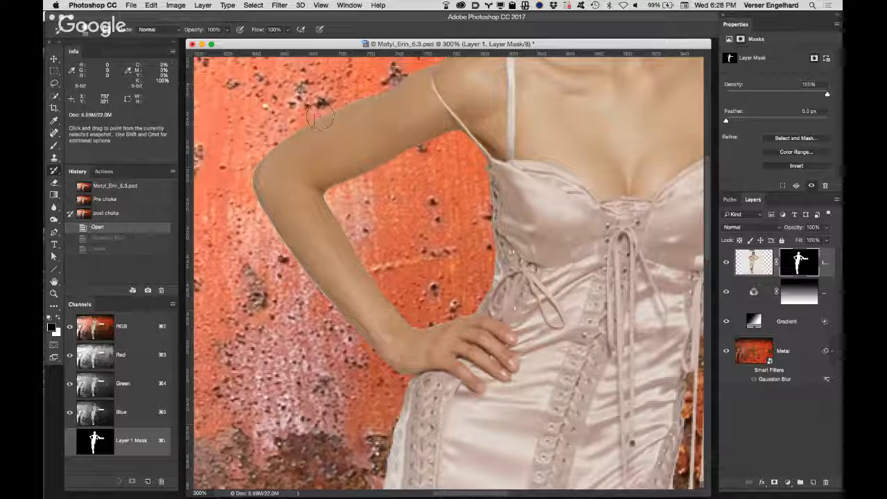
drag(275, 238, 397, 363)
drag(334, 204, 342, 214)
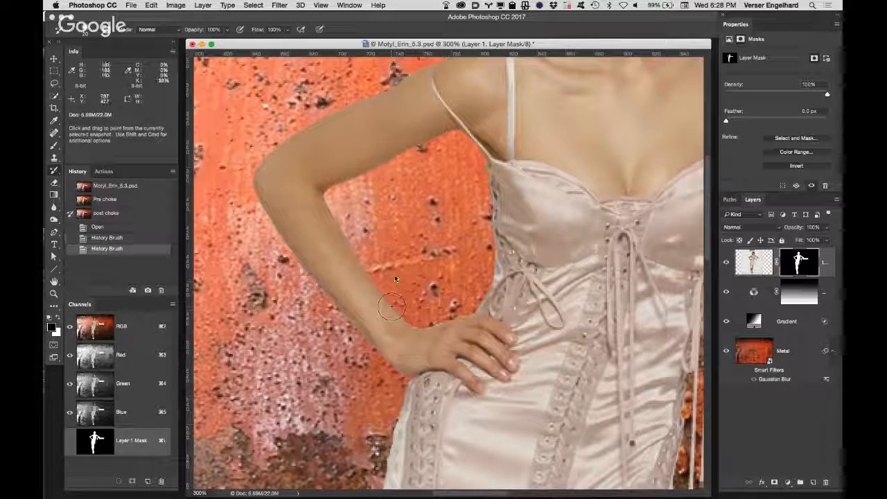
Paint the choked mask edge along the upper arm and elbow of the arm resting on the white block.
drag(548, 350, 263, 298)
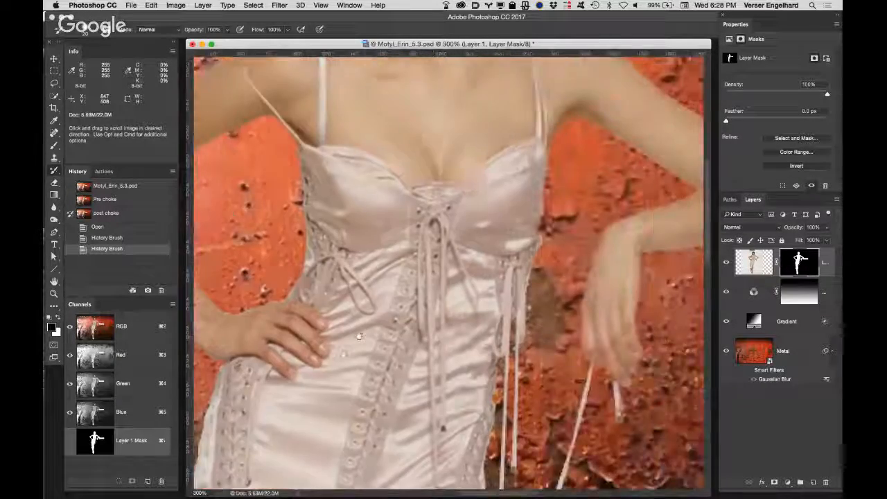
drag(333, 145, 330, 332)
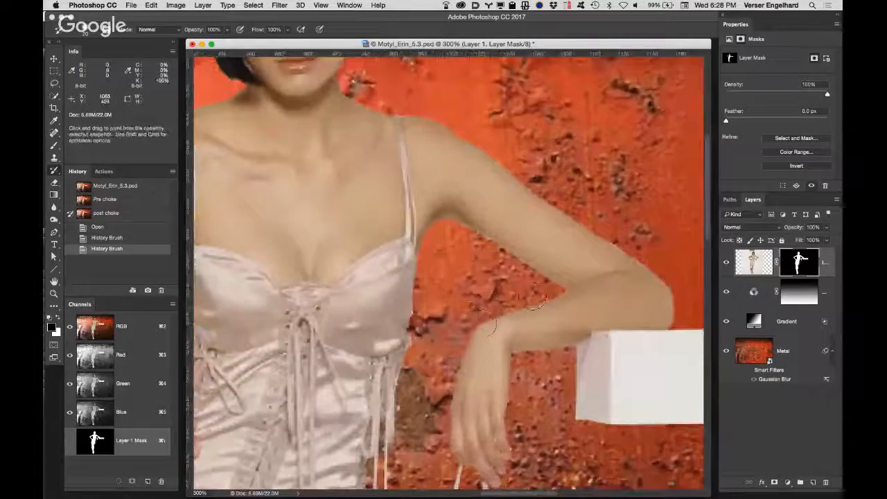
drag(528, 265, 449, 220)
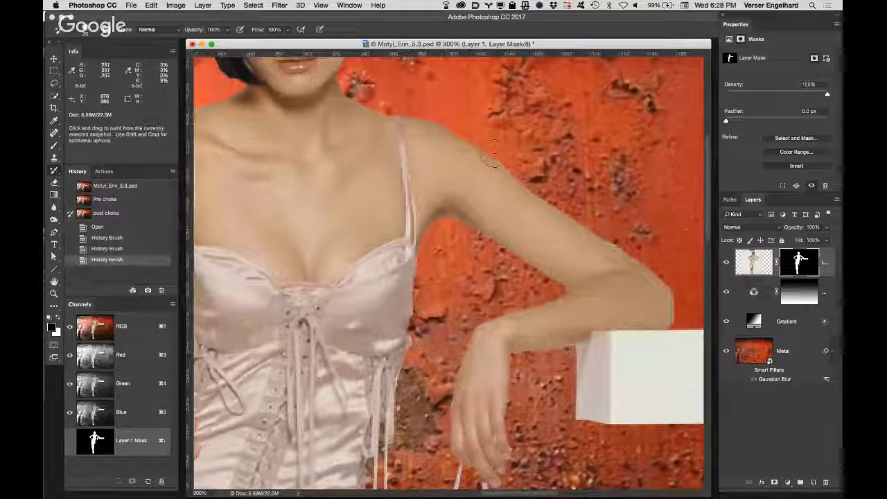
drag(631, 261, 662, 295)
Paint the choked mask edge along both sides of the figure's hair with the History Brush.
scroll(662, 298, down, 2)
scroll(485, 319, up, 6)
scroll(485, 319, left, 4)
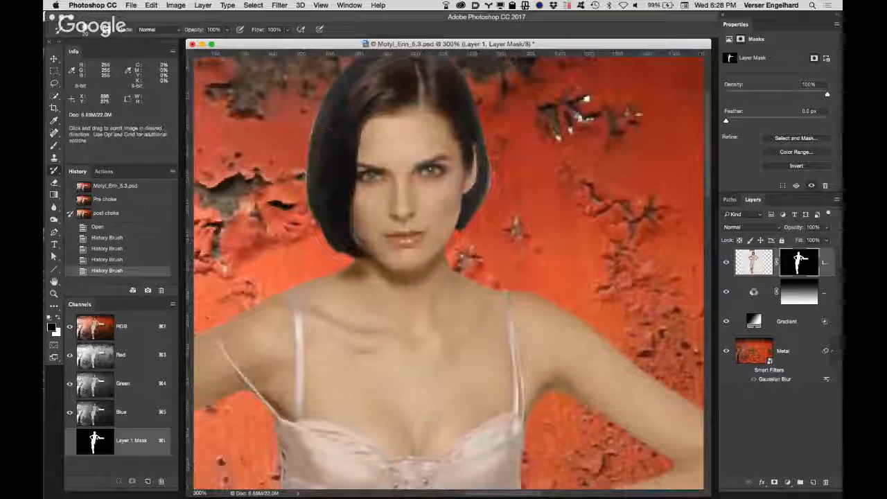
drag(317, 170, 333, 246)
mouse_move(475, 219)
mouse_down()
mouse_move(485, 173)
mouse_move(470, 101)
mouse_up()
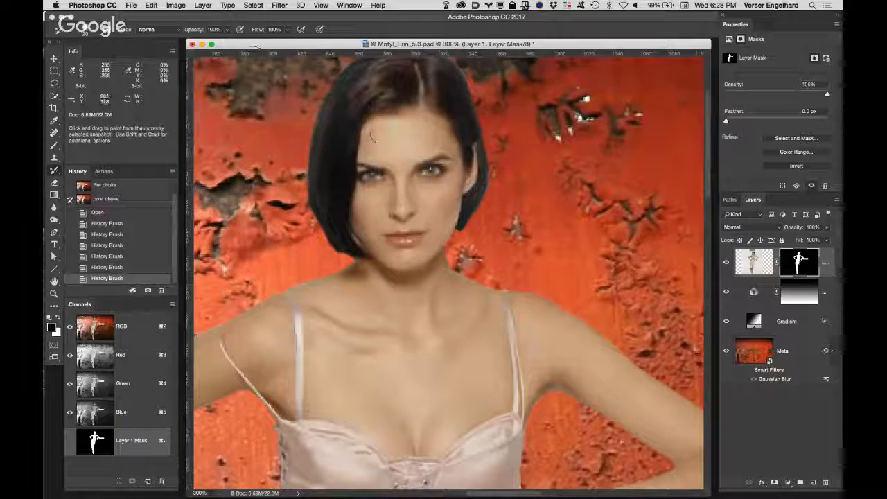
Close the 5.3 composite without saving the changes.
click(193, 44)
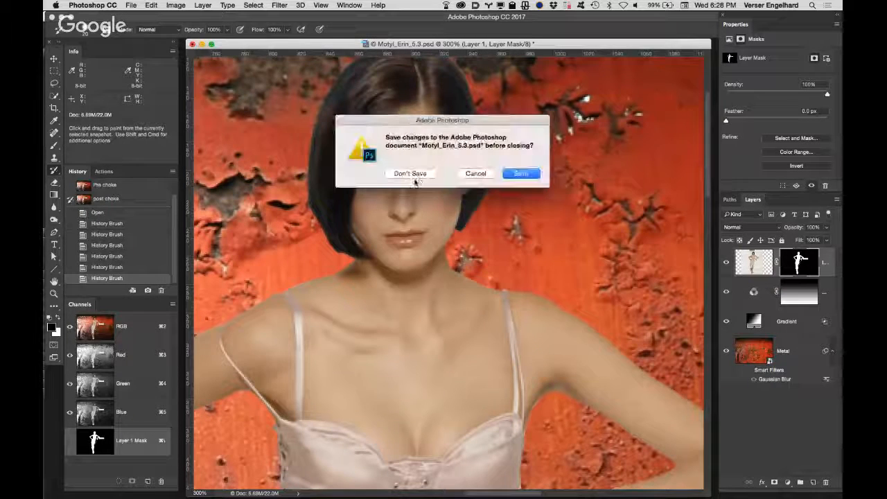
click(416, 174)
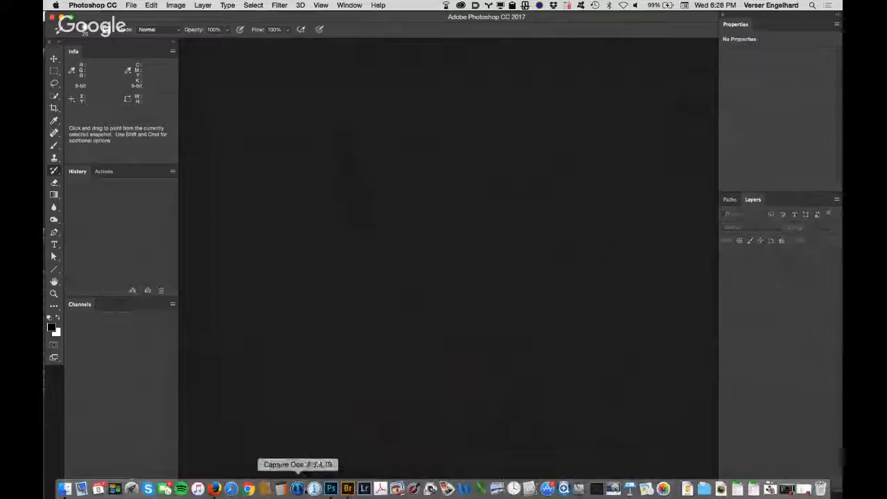
Switch to Bridge, open the upright 5.3 composite directly before a Coca-Cola file in Photoshop, and check its saved paths.
click(349, 489)
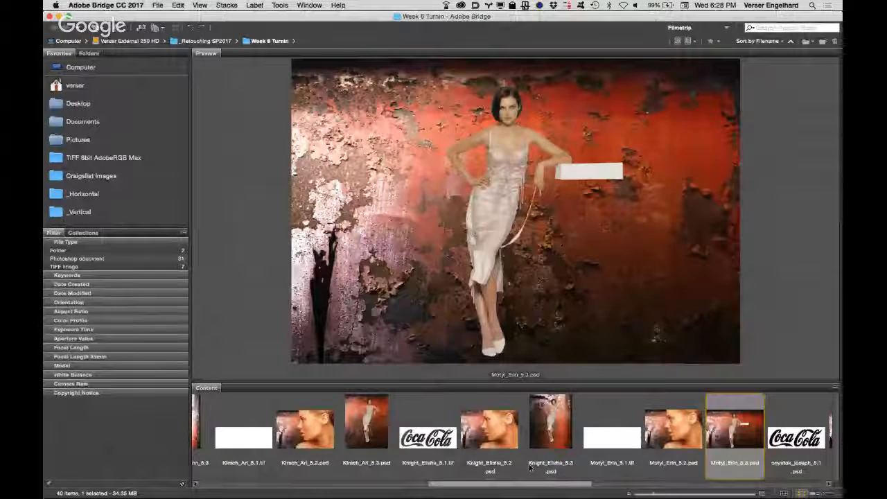
double_click(375, 418)
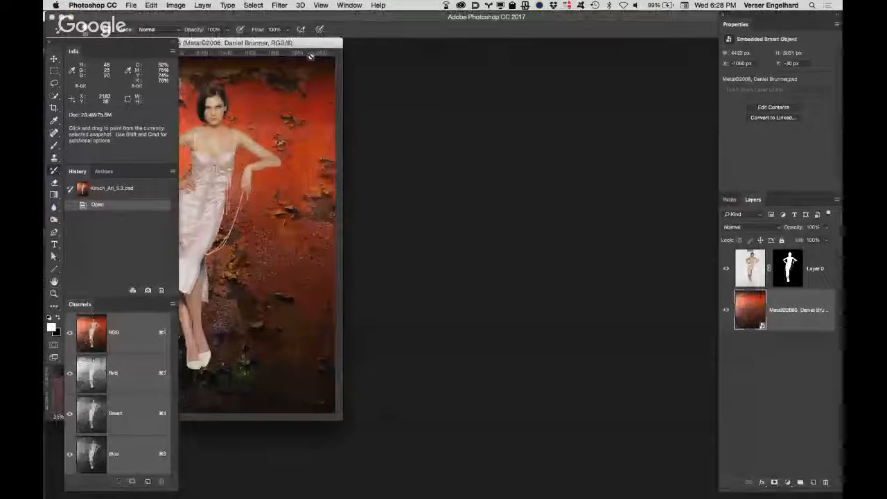
drag(311, 43, 552, 53)
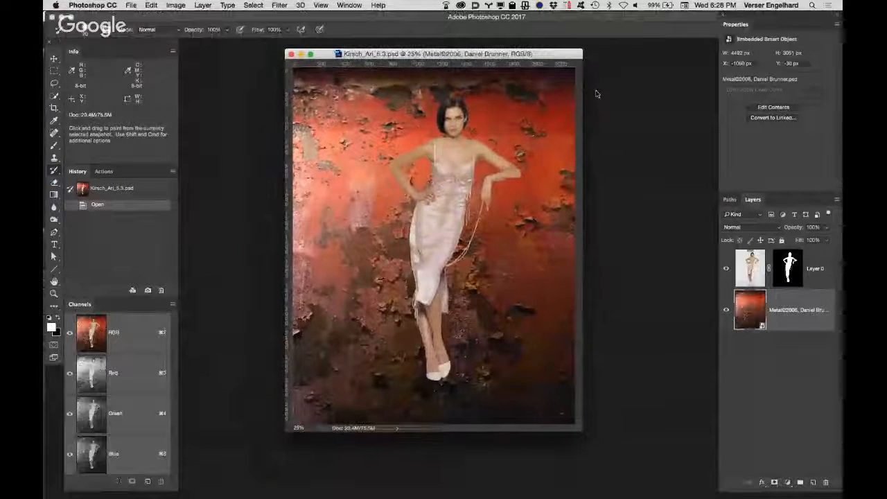
click(732, 200)
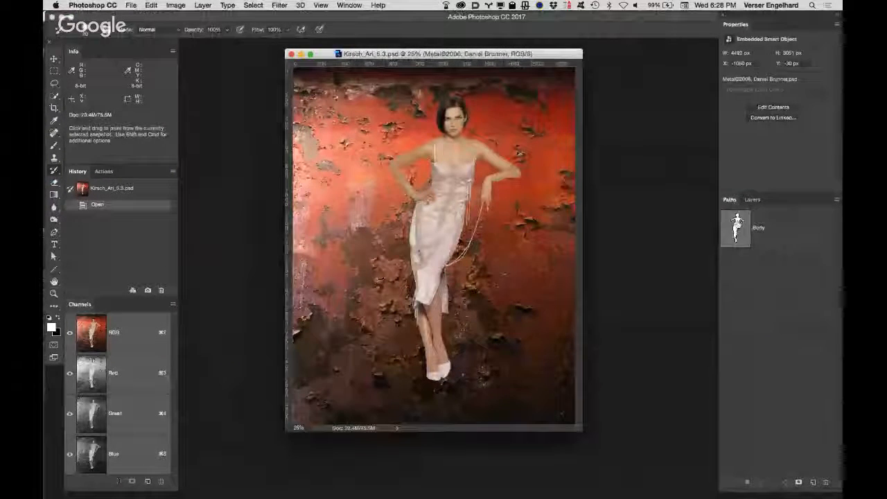
click(752, 200)
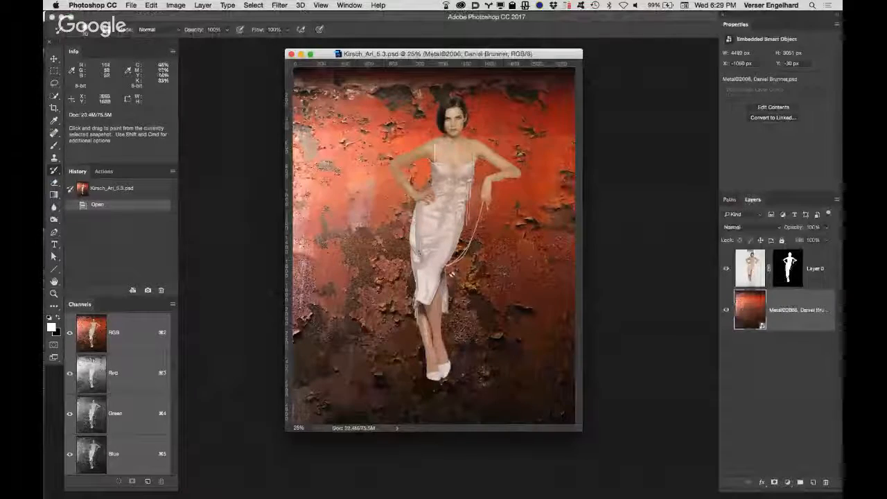
Inspect the figure's cutout edges at 200% around the dress bodice, the hanging laces and the cord below the hand.
super+click(452, 225)
super+click(452, 232)
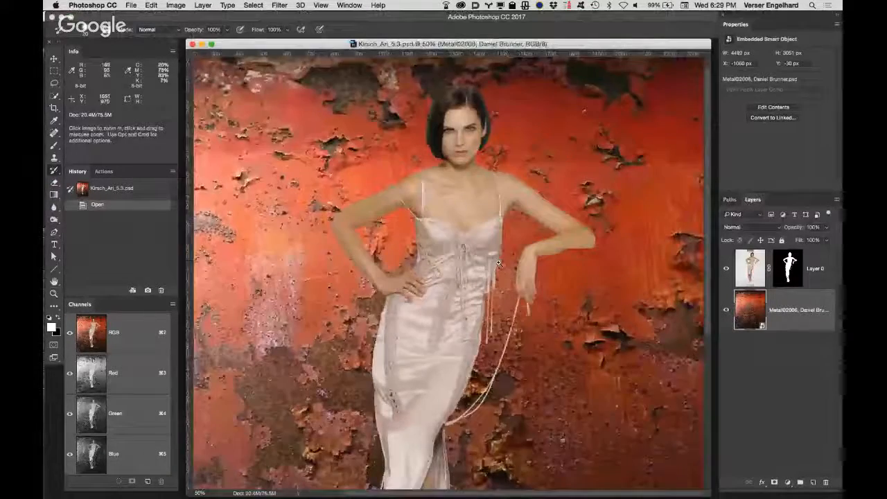
super+click(432, 267)
super+click(433, 266)
super+click(419, 348)
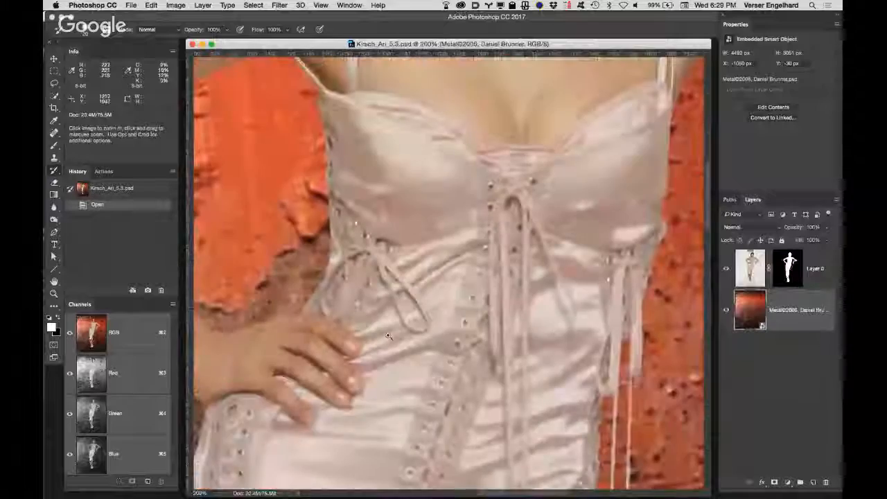
drag(419, 348, 199, 144)
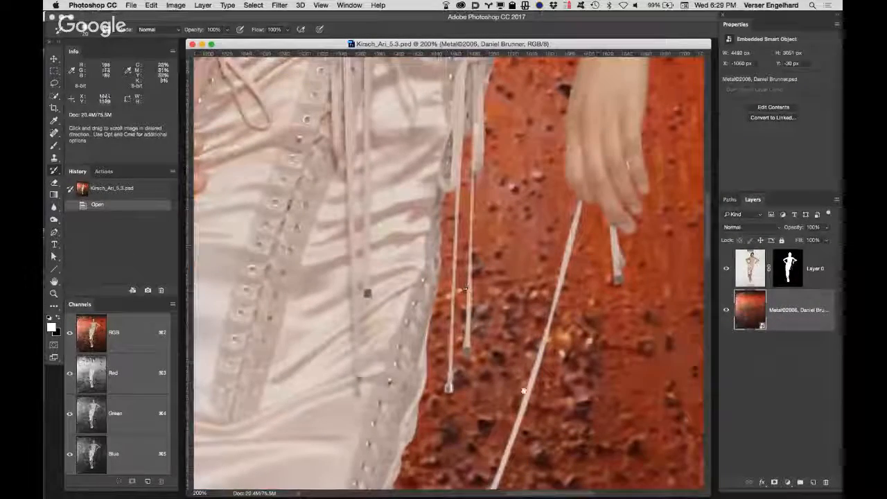
drag(503, 387, 529, 267)
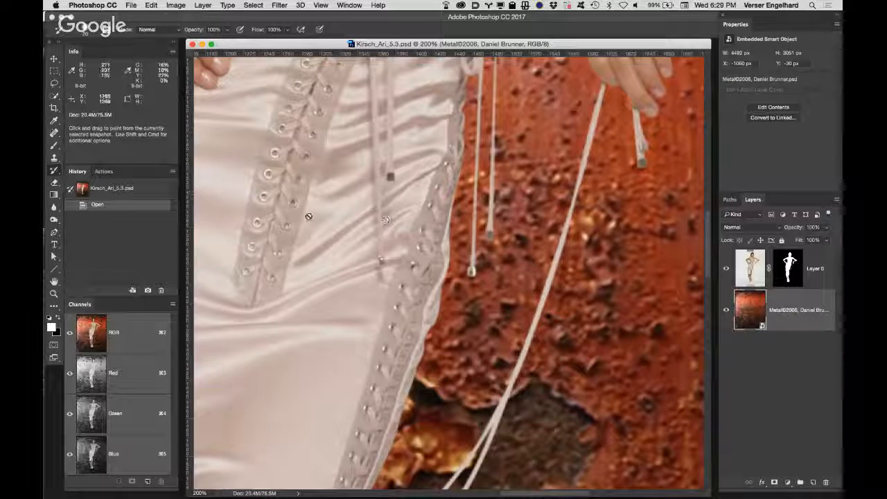
Preview and compare the 5.2 profile composites near the start of the Week 6 Turnin folder in Bridge.
mouse_move(115, 488)
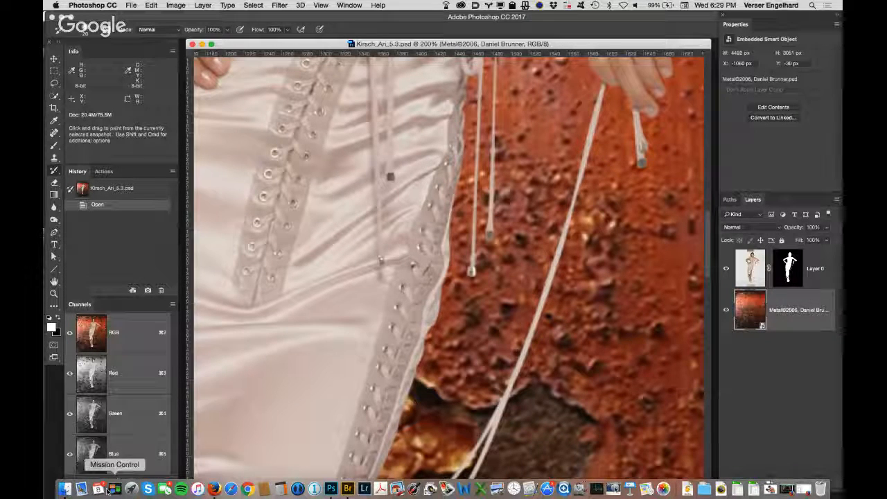
click(65, 490)
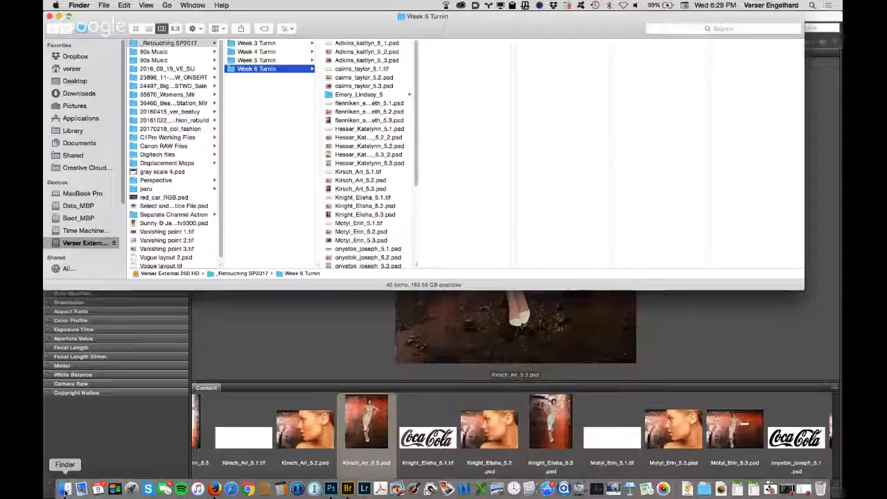
click(306, 433)
scroll(440, 485, left, 10)
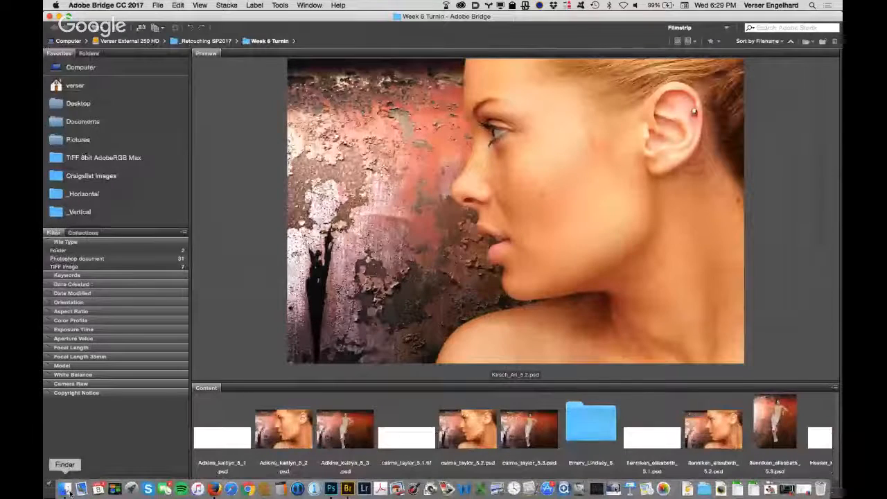
click(288, 430)
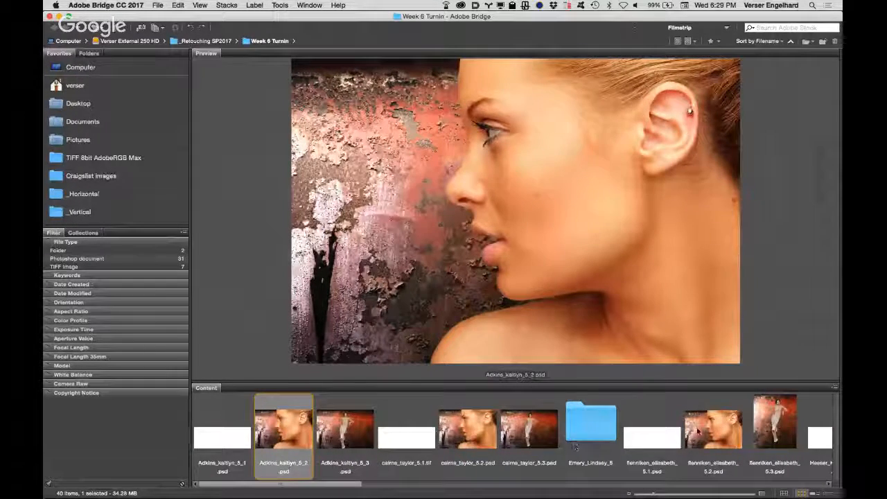
click(723, 430)
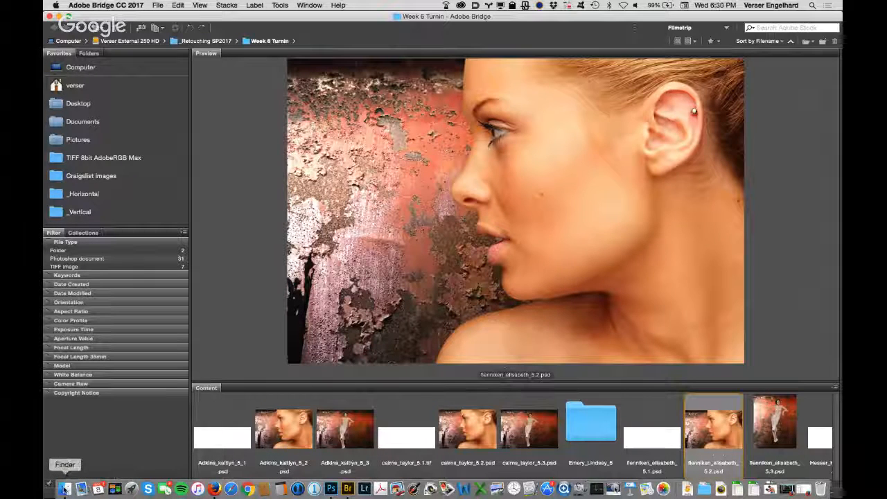
Switch to Finder and browse Class 7 files in the Columbia College retouching class folder, checking Student Files Week 07 and Teacher Folder.
click(64, 490)
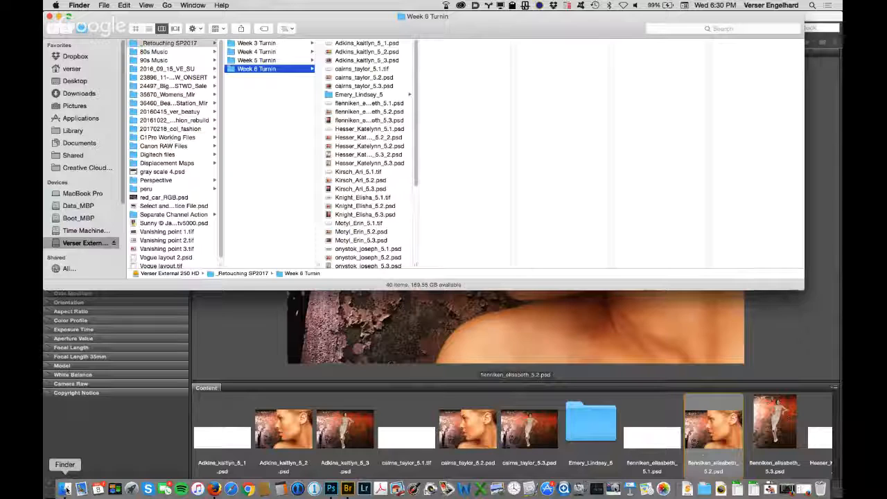
click(89, 69)
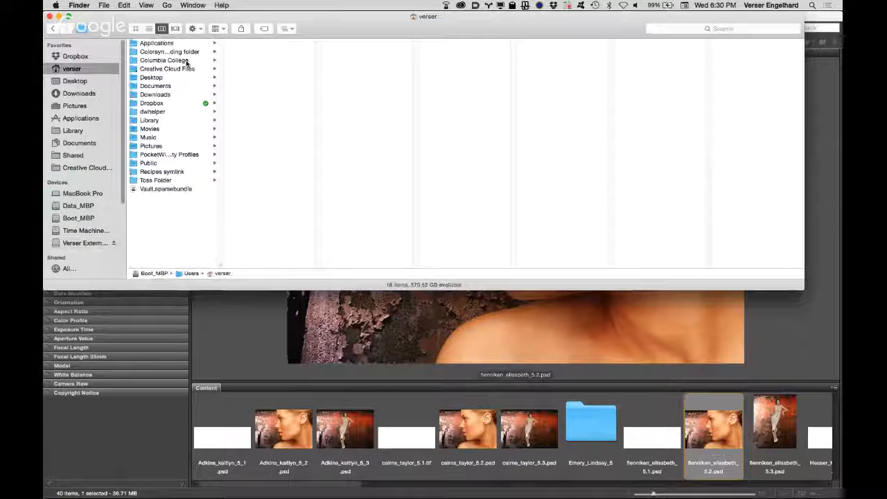
click(185, 61)
click(284, 68)
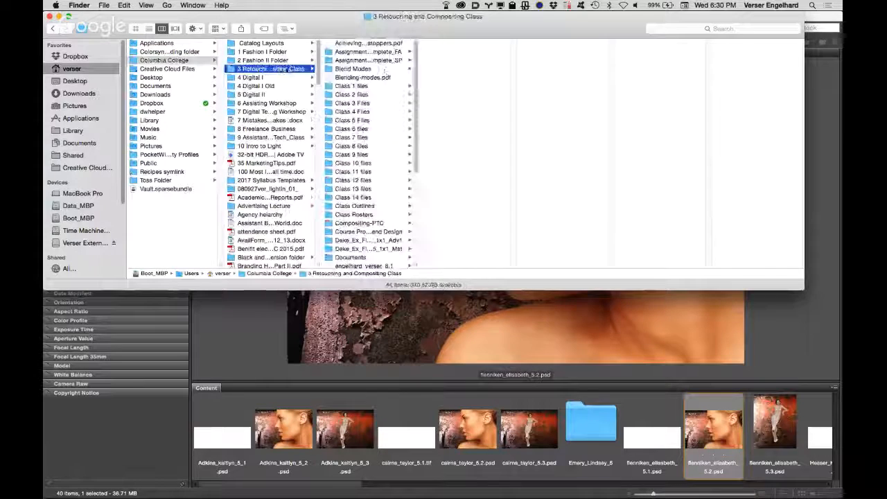
click(370, 138)
click(487, 44)
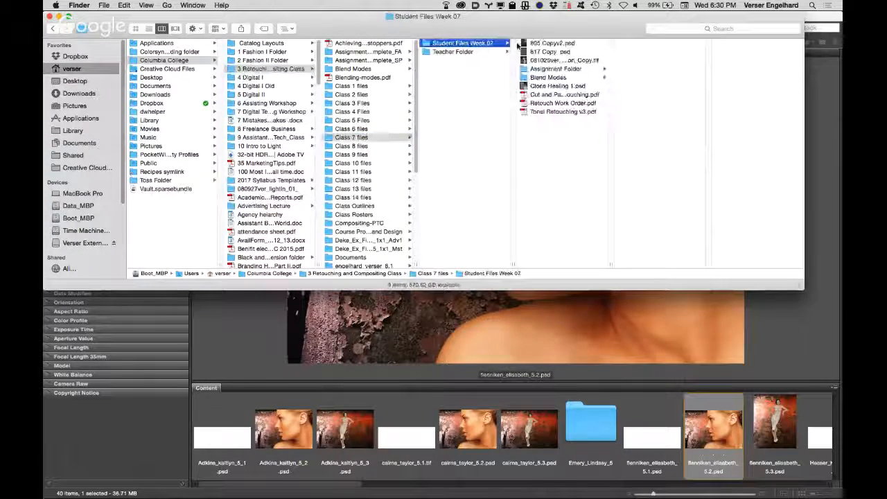
click(474, 54)
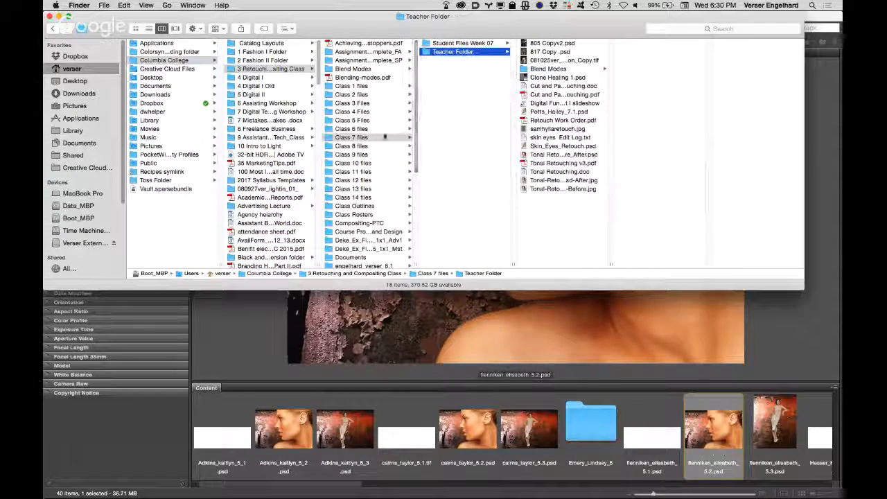
Look through the student, assignment and teacher folders of Class 6 files, and the Teacher Folder of Class 5 Files.
click(367, 130)
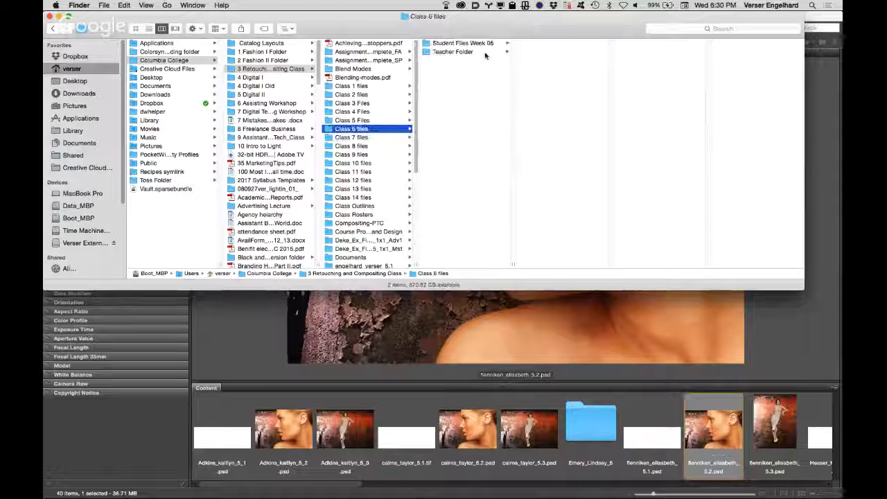
click(484, 53)
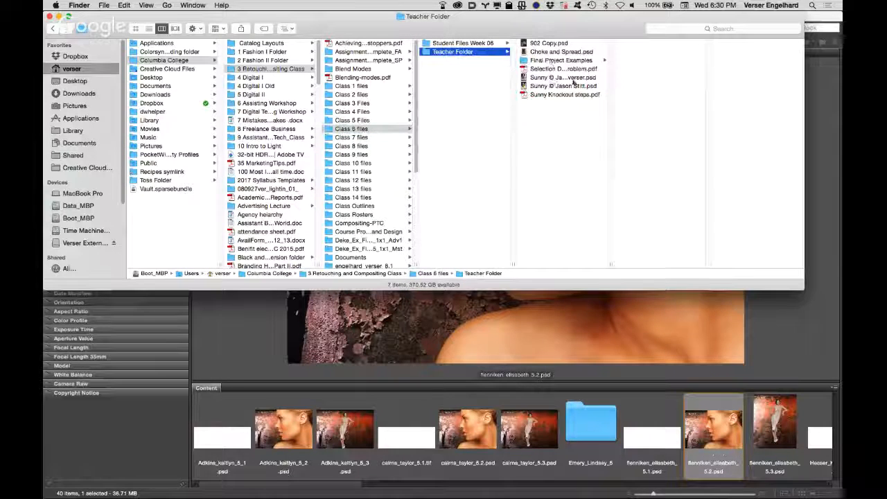
click(496, 44)
click(555, 52)
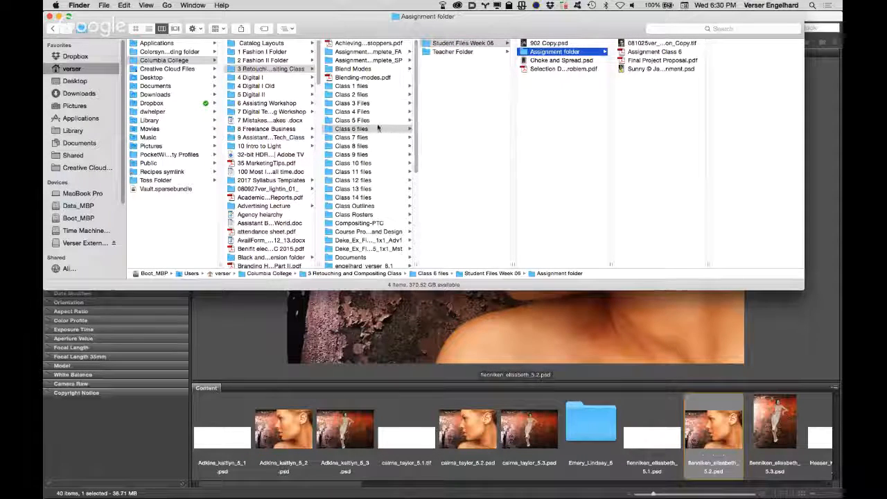
click(354, 120)
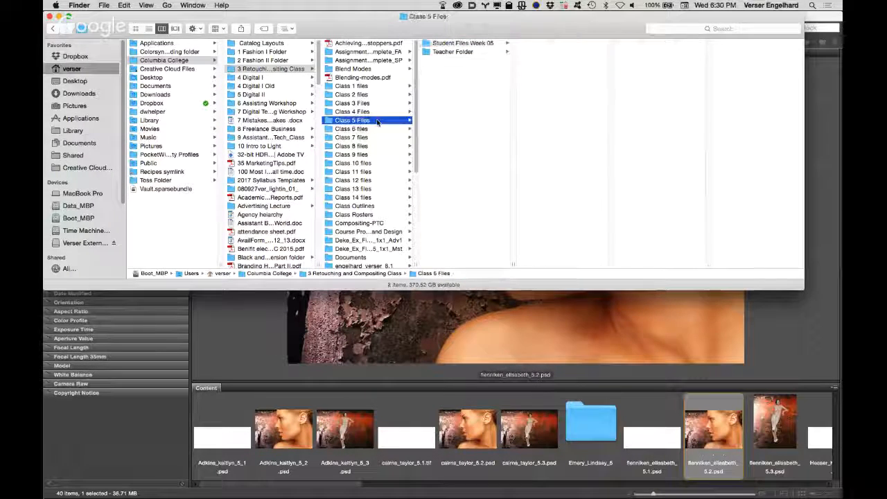
click(473, 54)
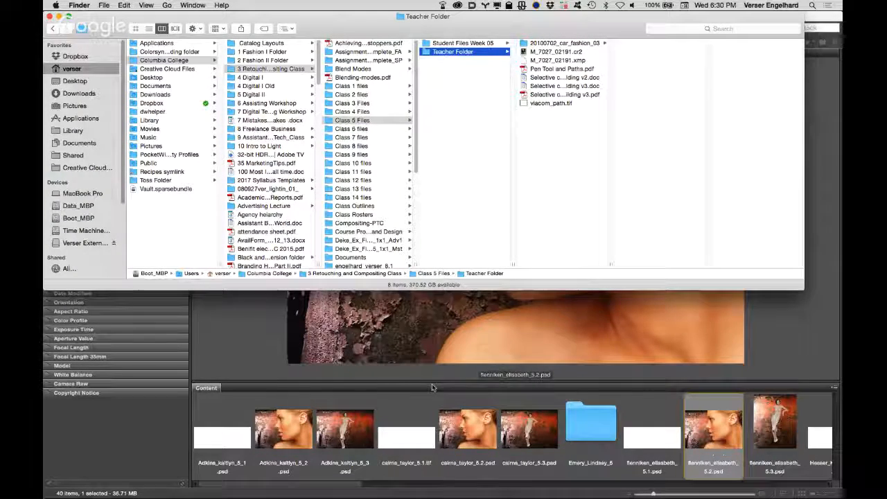
Switch to Bridge, open the 5.2 profile composite listed after the subfolder in Photoshop, and close the full-figure 5.3 composite.
click(473, 418)
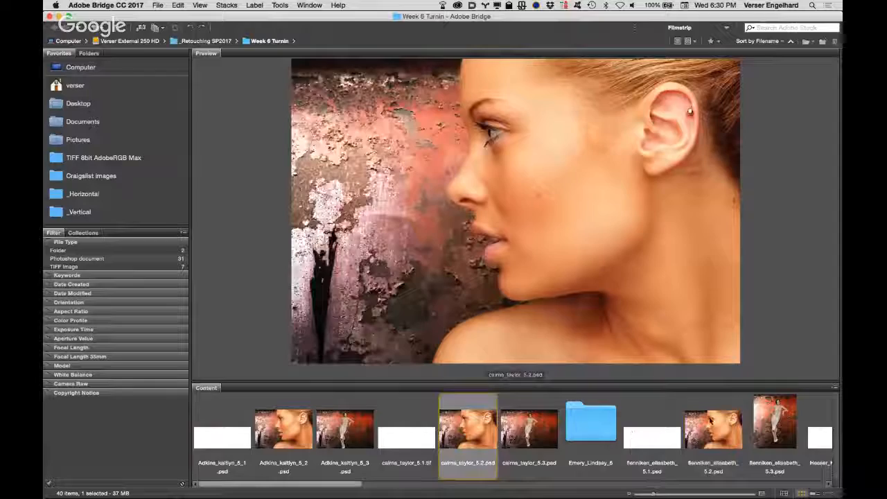
double_click(710, 420)
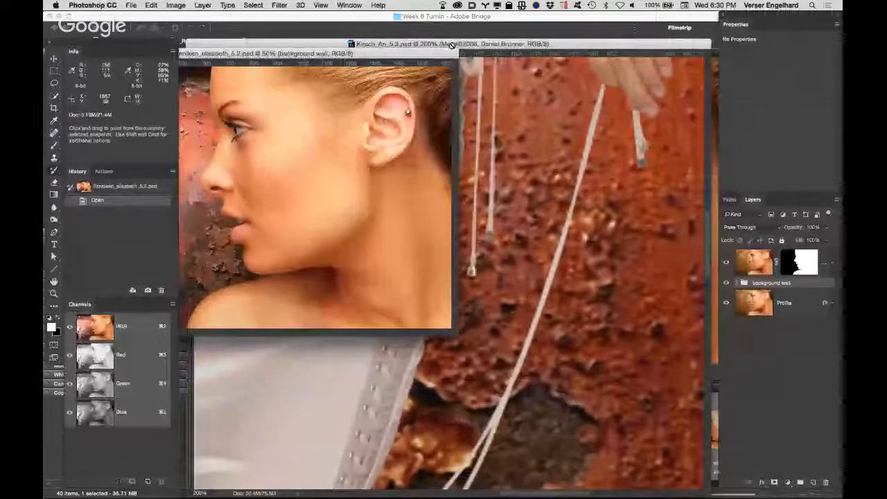
drag(552, 46, 647, 149)
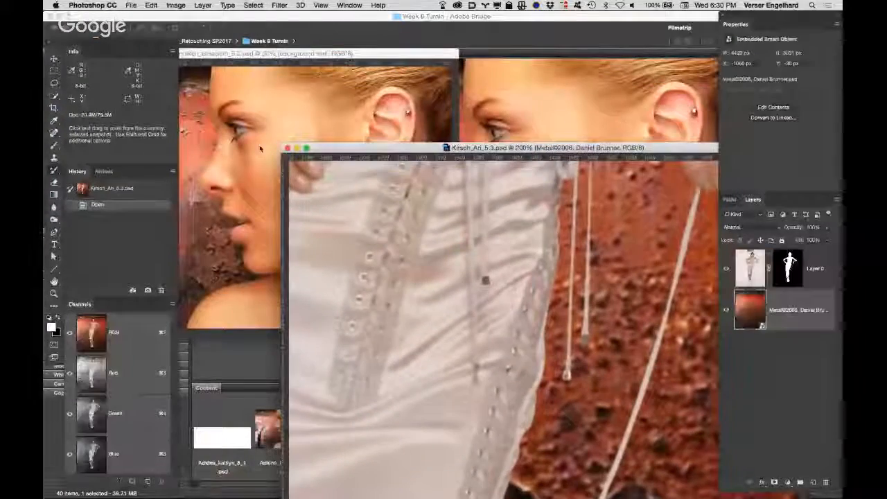
click(288, 148)
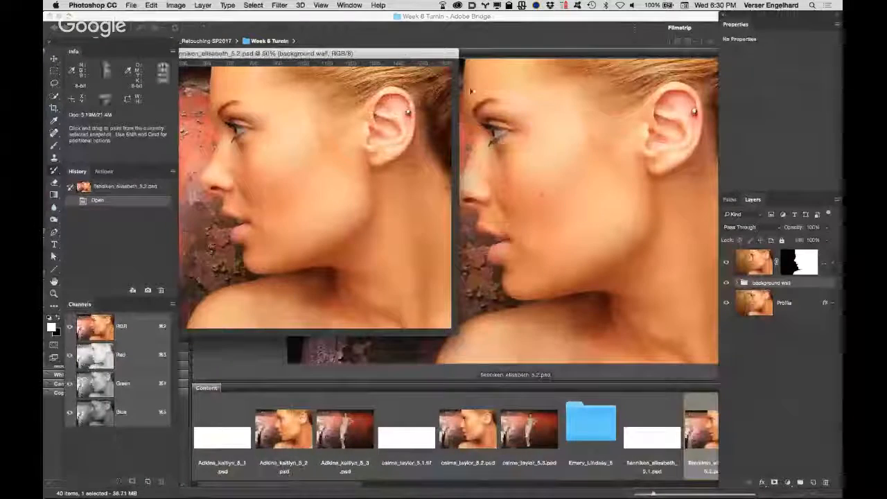
Bring Photoshop to the front and place the profile composite's window in the middle of the workspace.
click(524, 102)
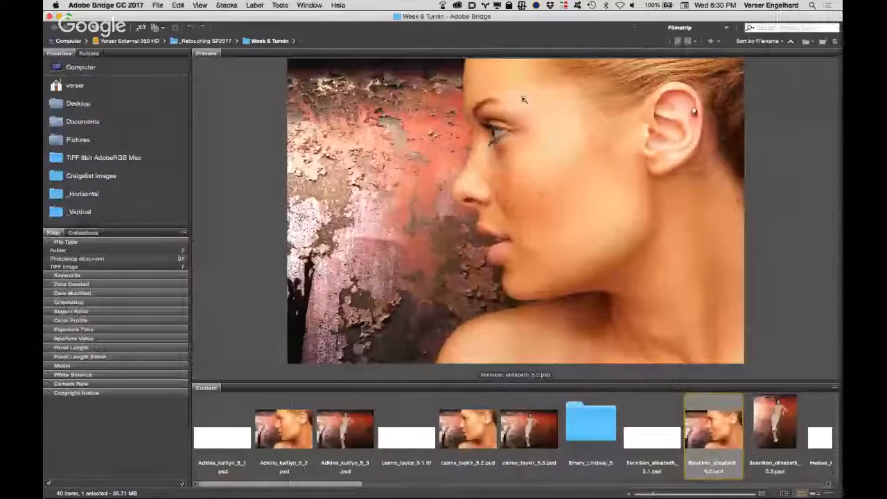
click(309, 5)
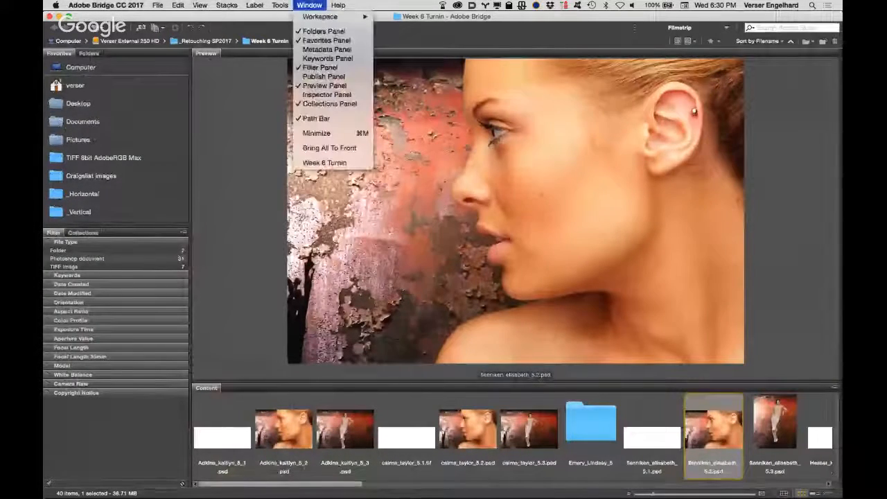
click(396, 396)
mouse_move(381, 495)
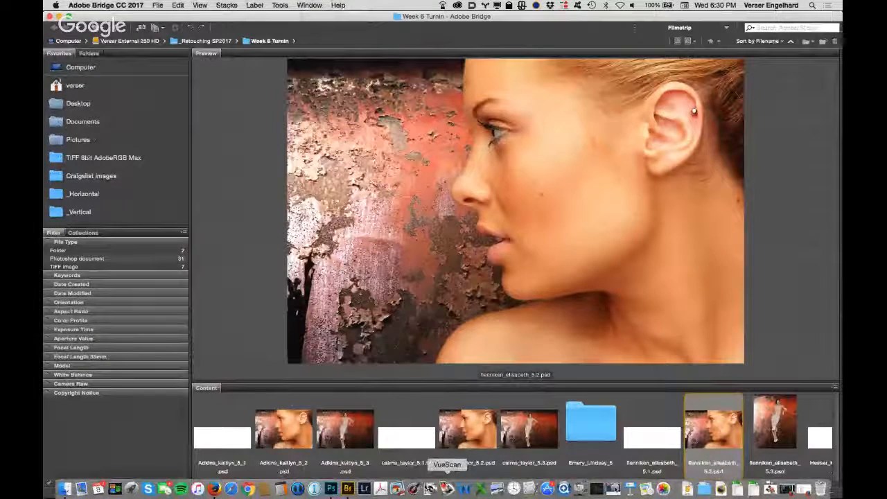
click(331, 488)
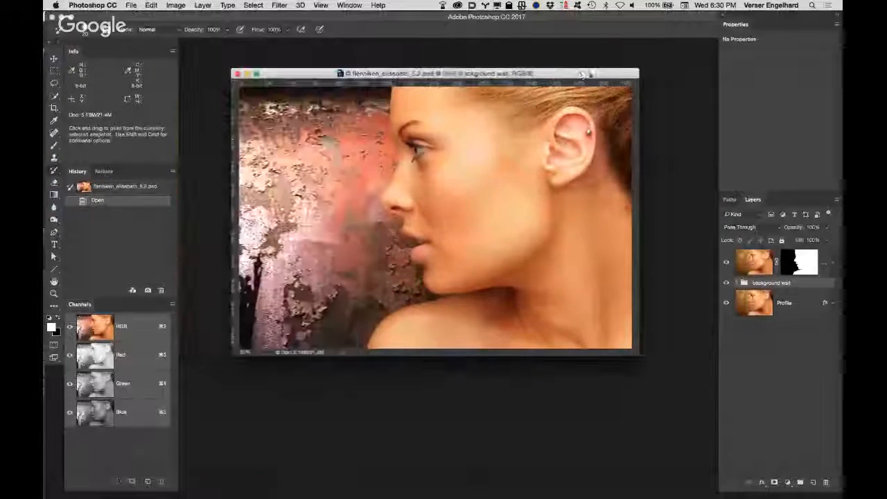
drag(582, 74, 621, 69)
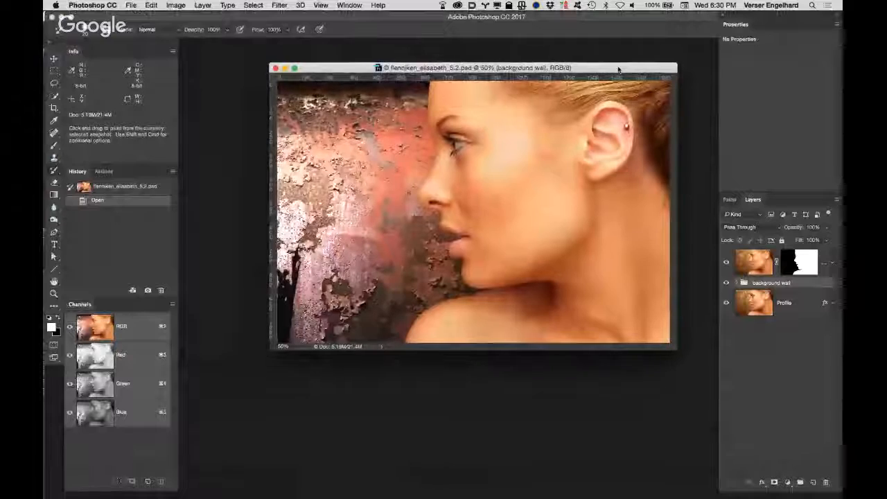
Duplicate the profile composite under the default copy name and delete the Profile and face layers from the copy.
click(176, 5)
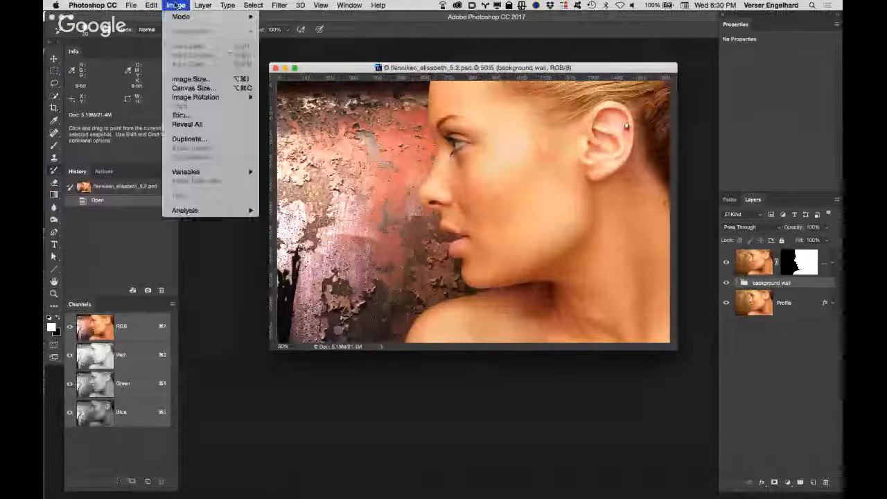
mouse_move(151, 5)
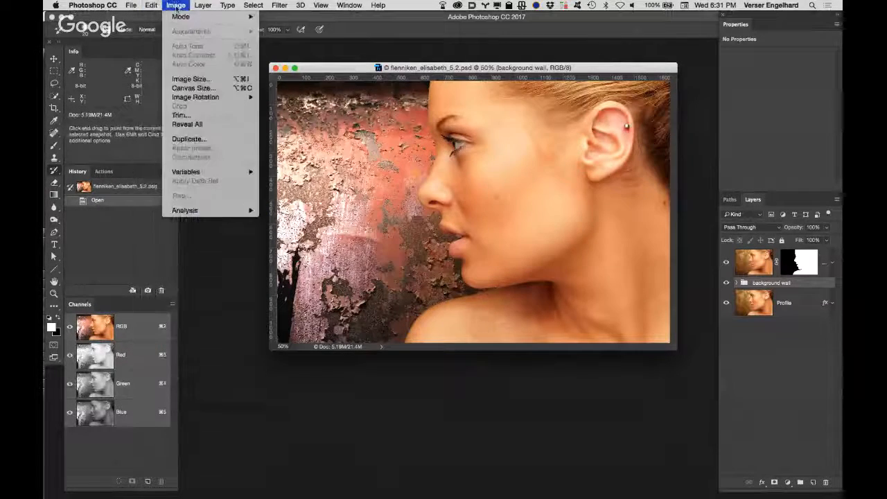
click(184, 140)
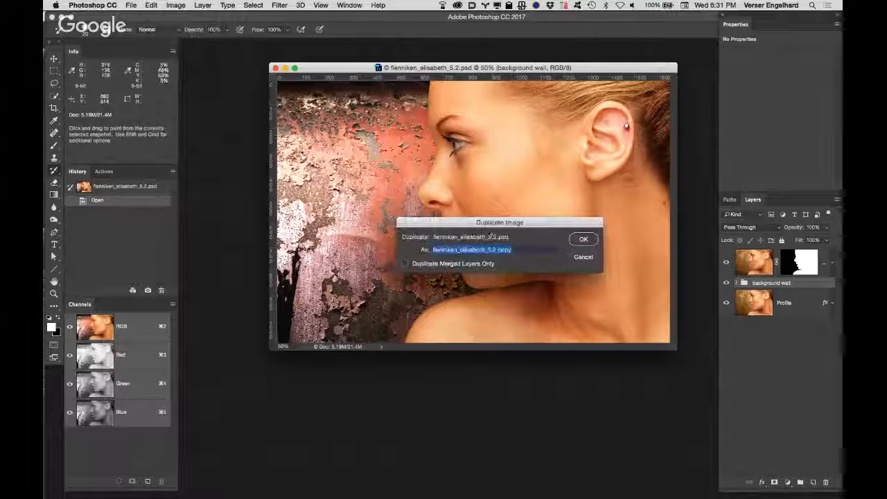
click(585, 240)
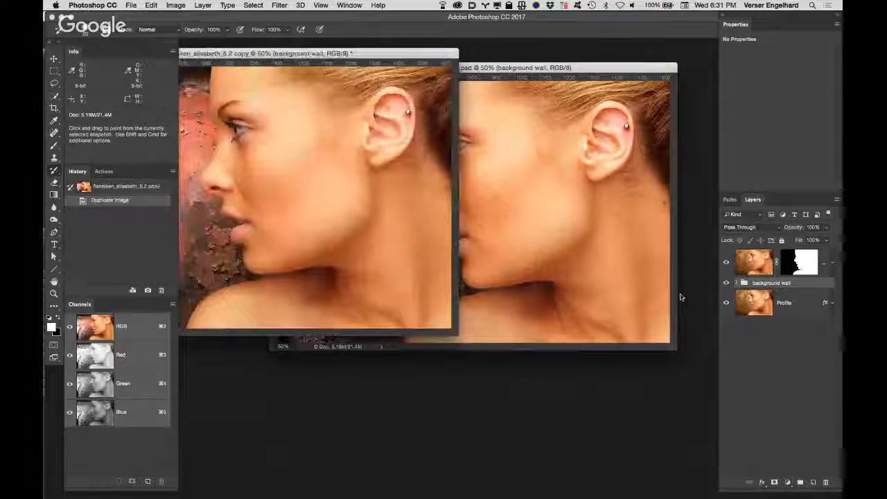
drag(798, 312, 826, 482)
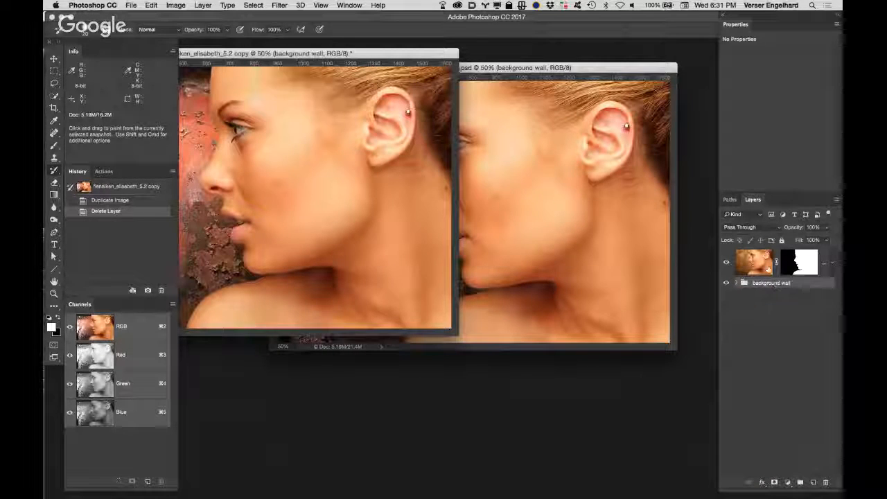
drag(768, 268, 823, 479)
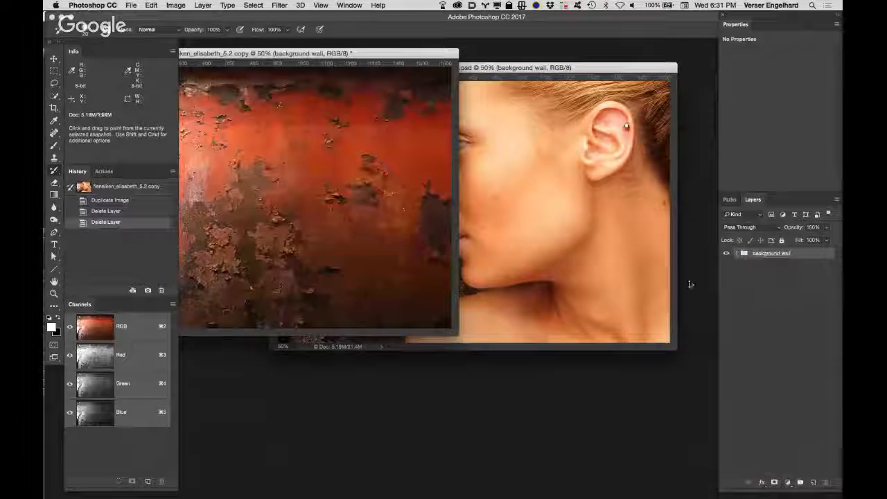
Delete the background wall group from the original profile document and move its window slightly lower.
click(557, 228)
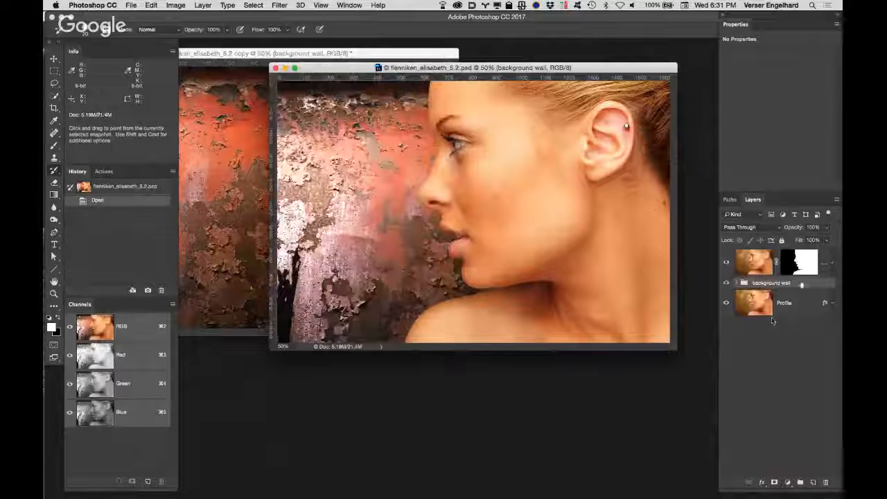
mouse_move(836, 491)
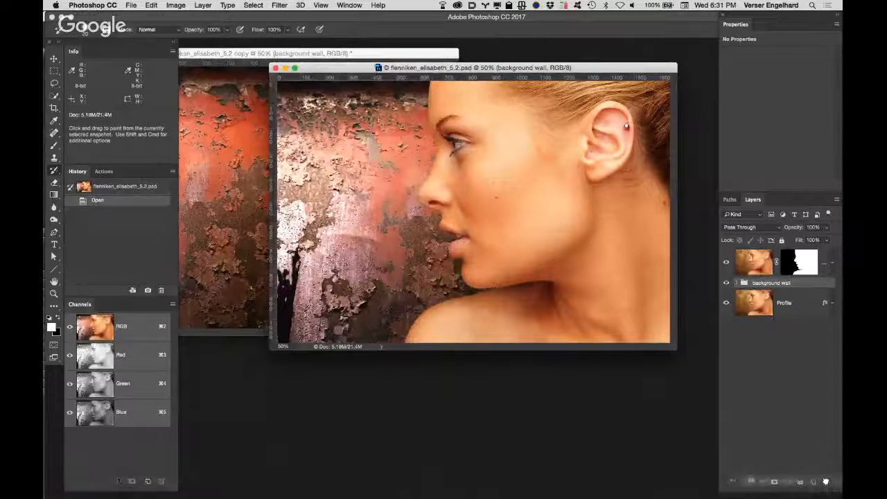
drag(797, 283, 825, 482)
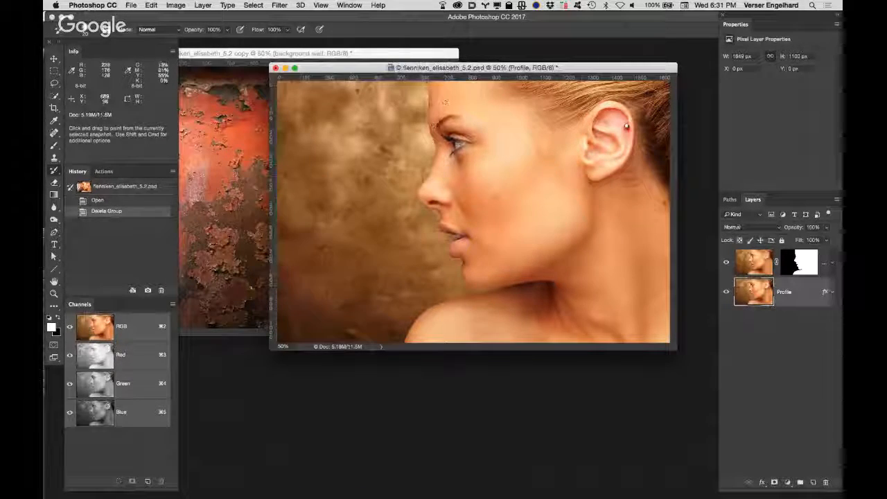
drag(353, 68, 359, 113)
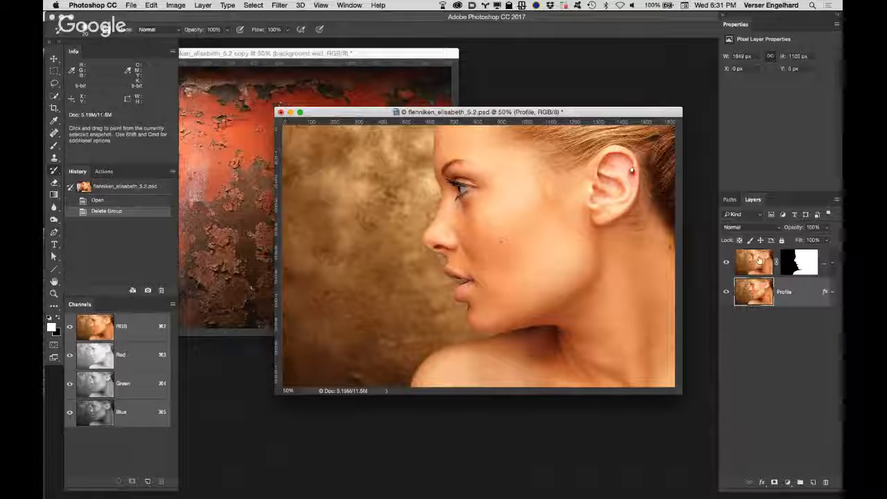
Show Path 1 with its anchor points along the face contour using the Direct Selection tool, and deselect the path.
click(731, 200)
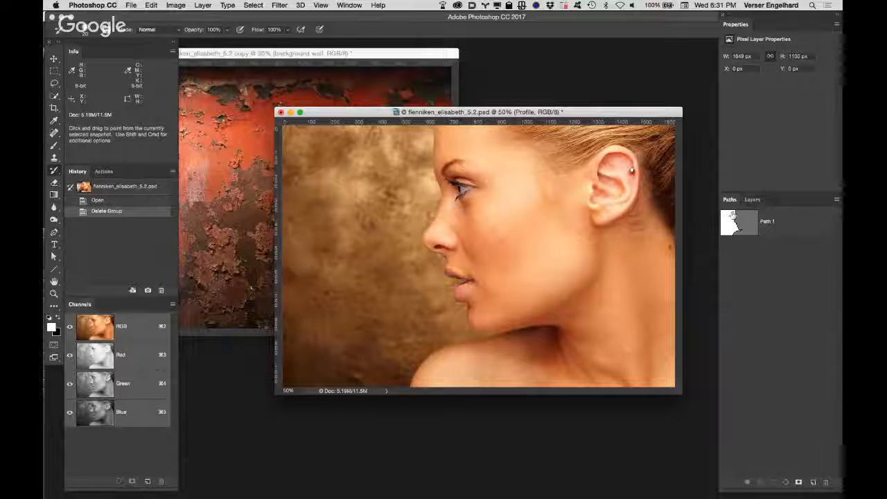
click(743, 219)
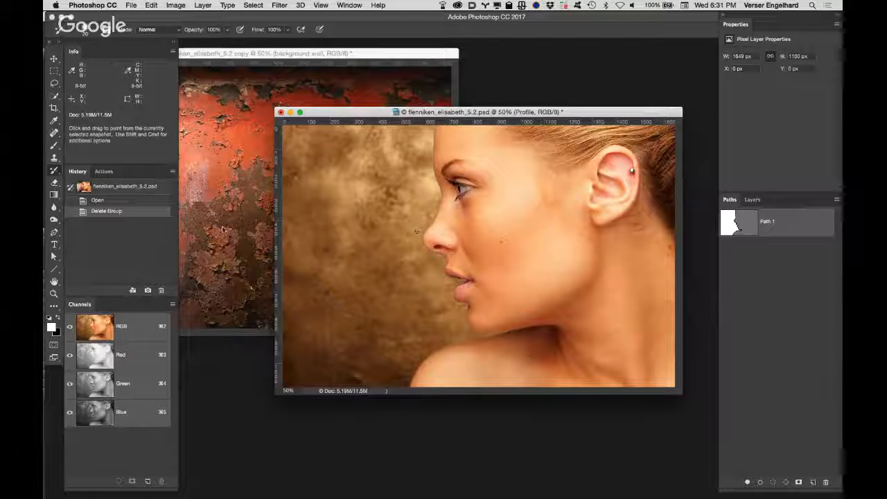
click(54, 255)
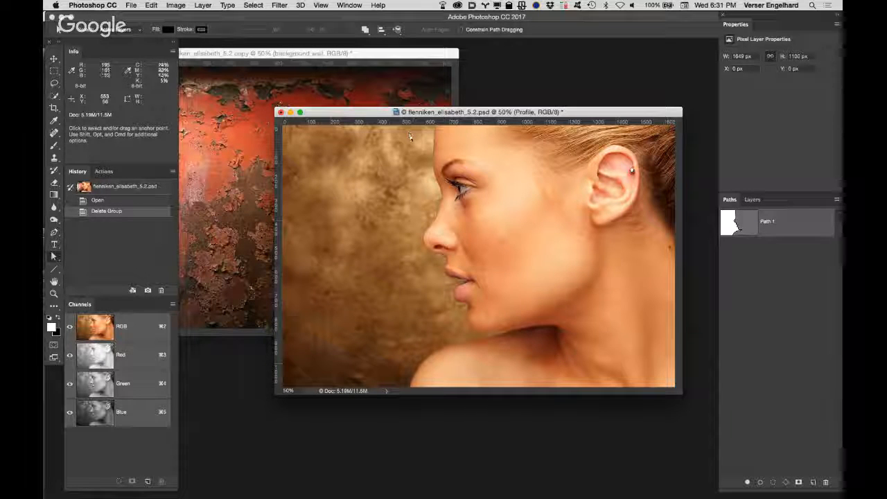
drag(407, 130, 599, 356)
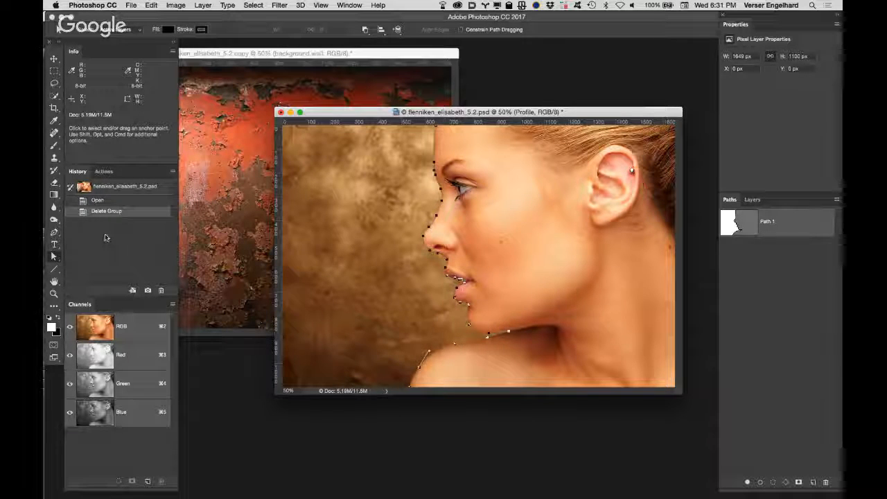
click(749, 258)
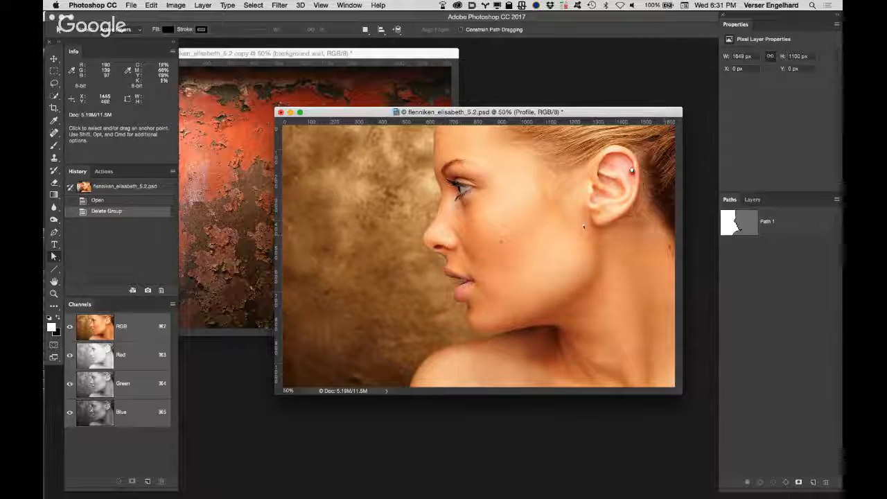
Move the profile document clear of the wall copy and compare the layers of the two documents.
drag(383, 115, 501, 219)
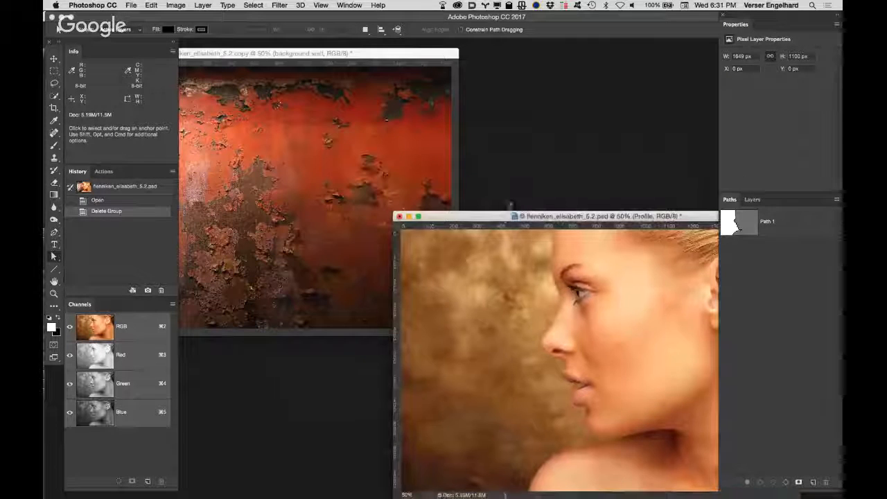
click(752, 200)
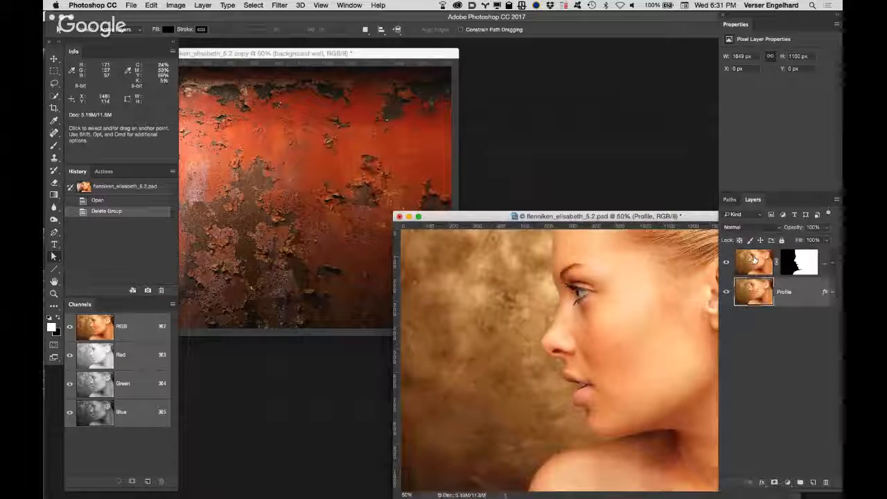
click(273, 162)
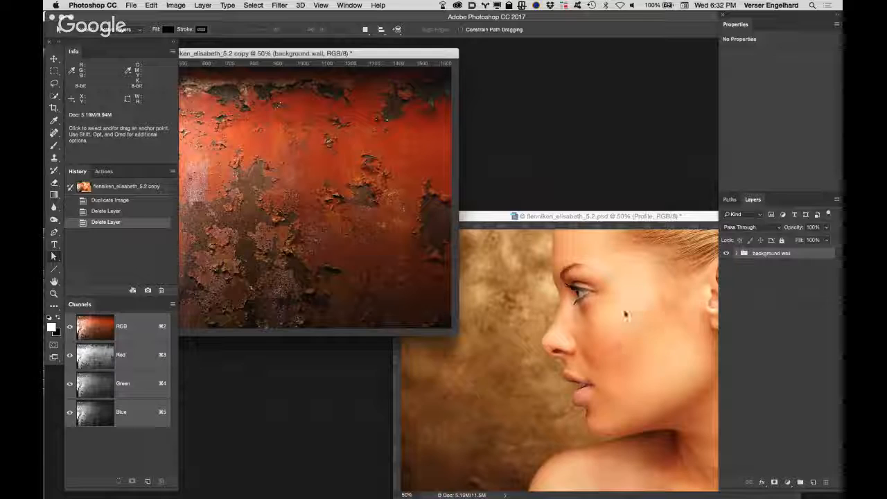
click(568, 299)
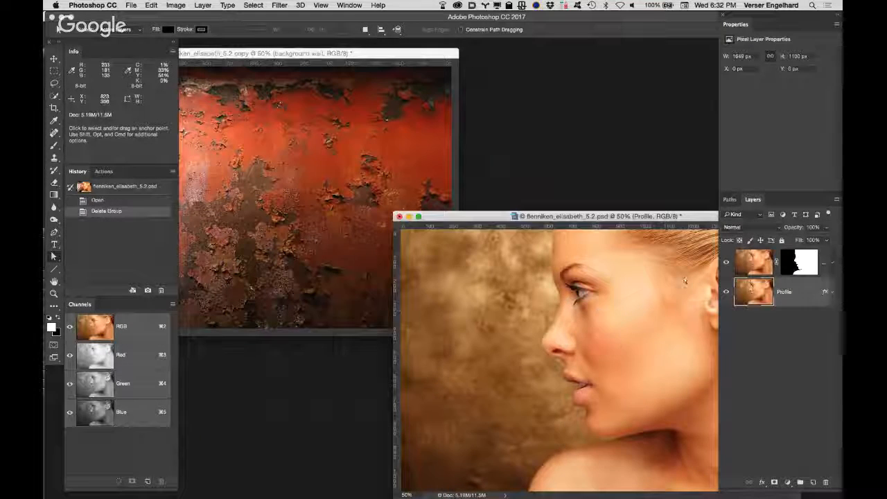
Select the face layer, move the profile document back to the middle, and add Path 1 as the layer's vector mask.
click(746, 264)
drag(748, 265, 742, 240)
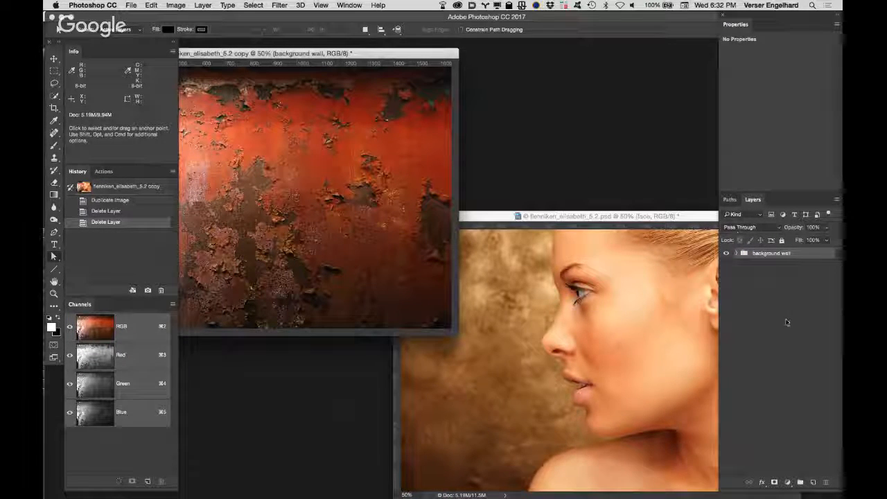
click(682, 318)
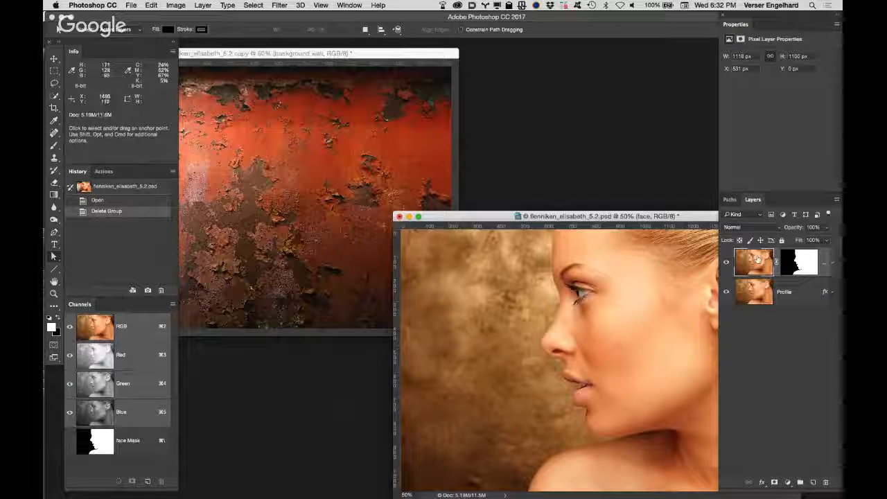
drag(684, 219, 575, 112)
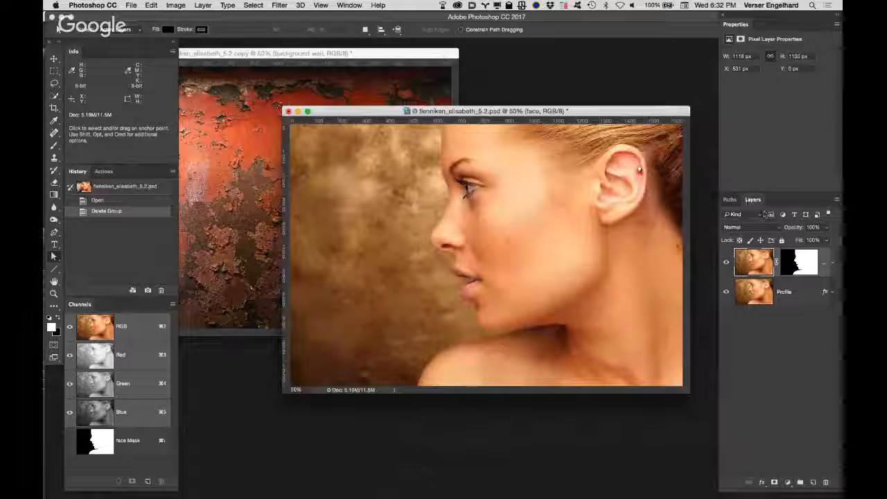
click(731, 200)
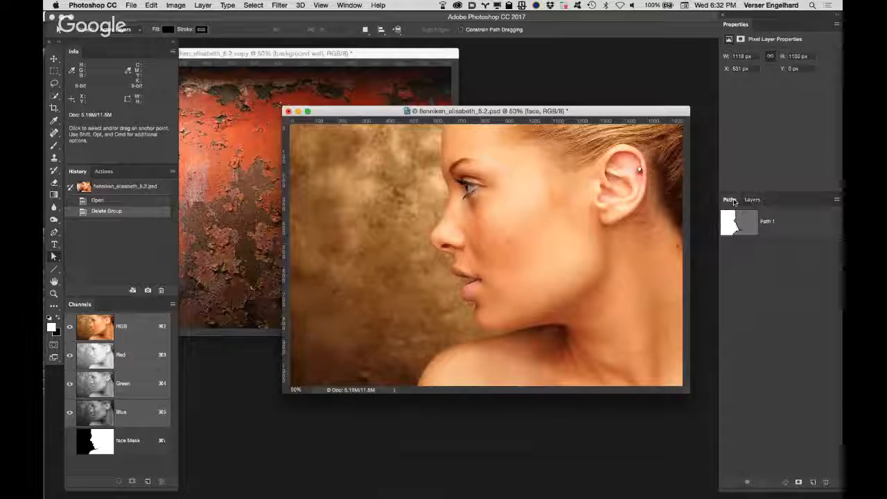
click(806, 224)
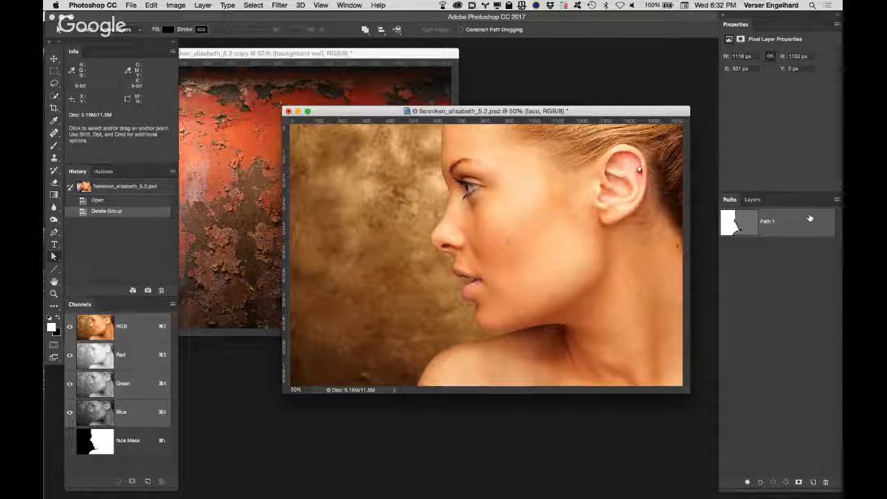
click(754, 200)
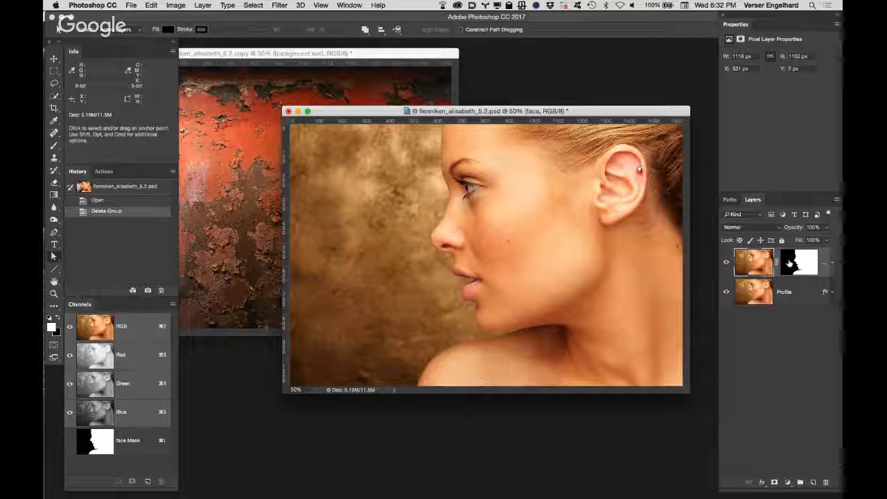
click(774, 483)
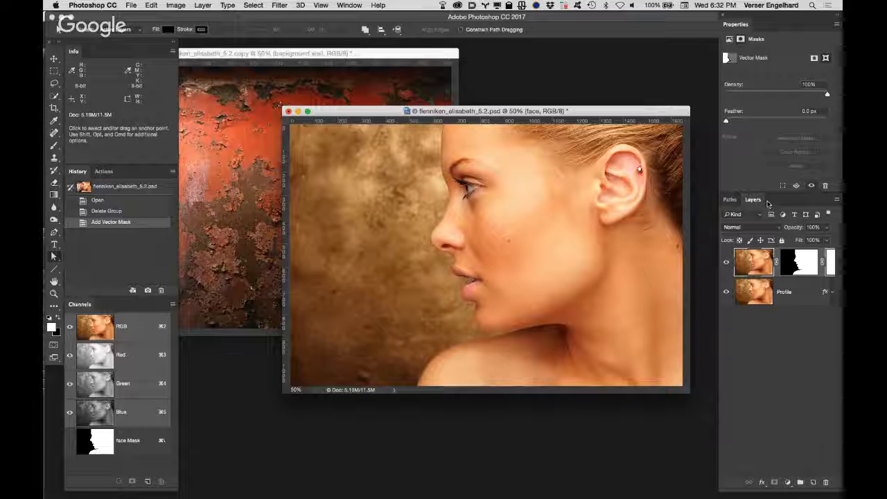
Float the layer list over the workspace and widen it to show both masks and the name of the face layer.
drag(752, 199, 648, 179)
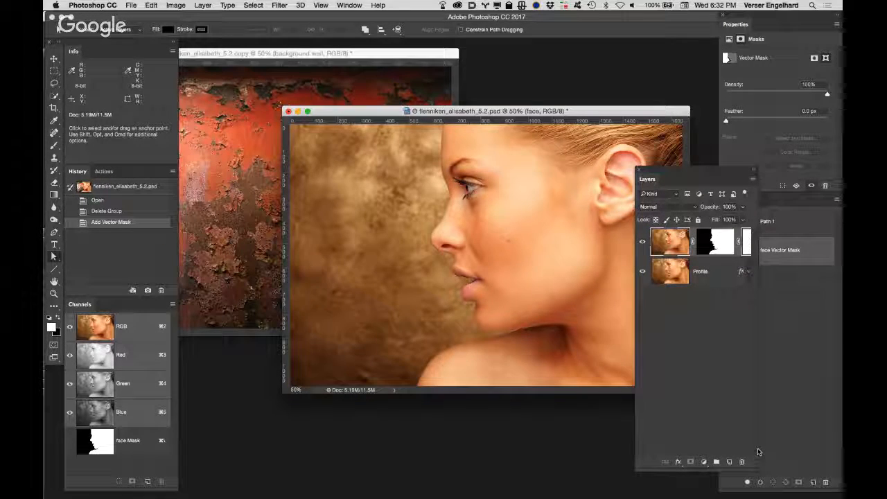
drag(758, 448, 839, 448)
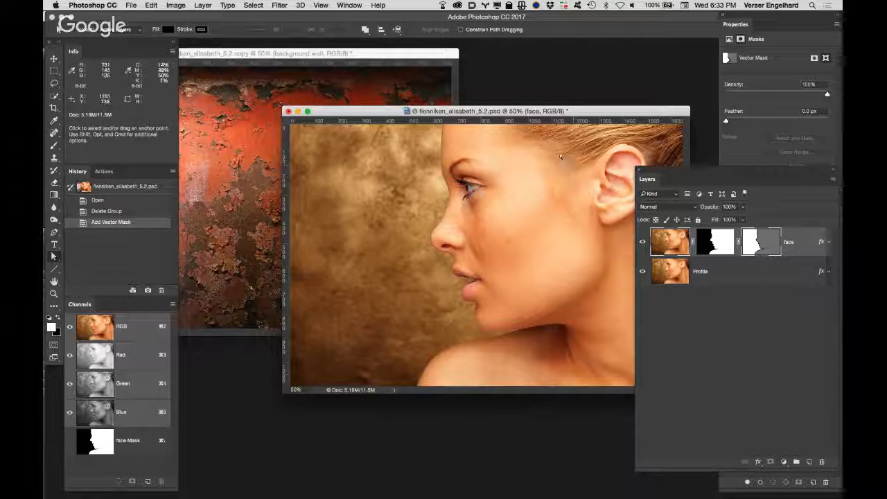
Inspect the brow-to-nose edge at 200% with the layer list moved aside, and disable the face layer's vector mask.
key(super+space)
click(447, 171)
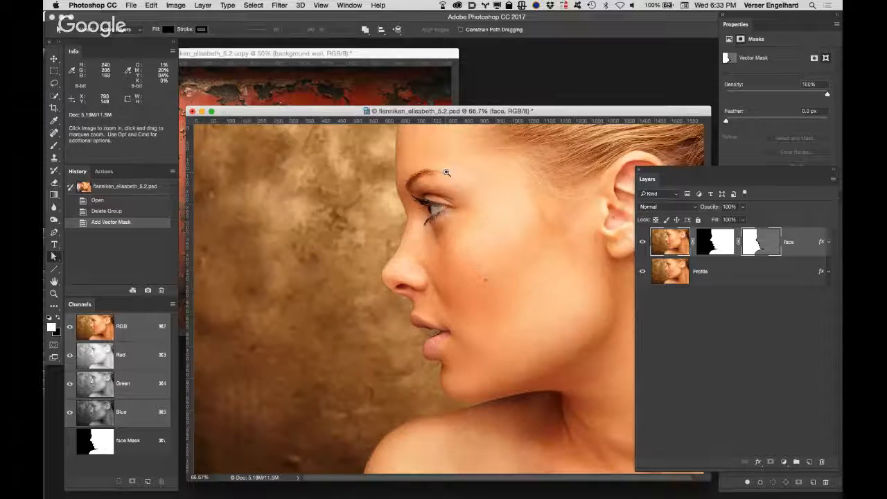
click(412, 195)
click(412, 195)
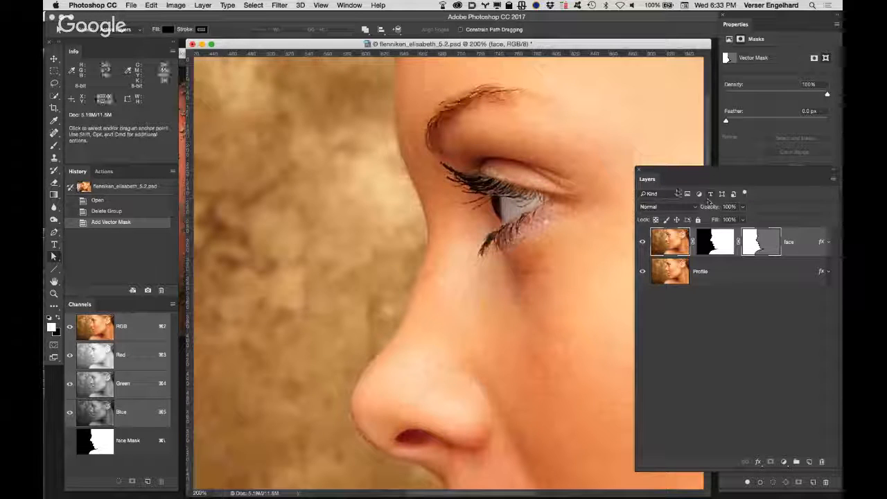
drag(722, 168, 581, 246)
click(770, 258)
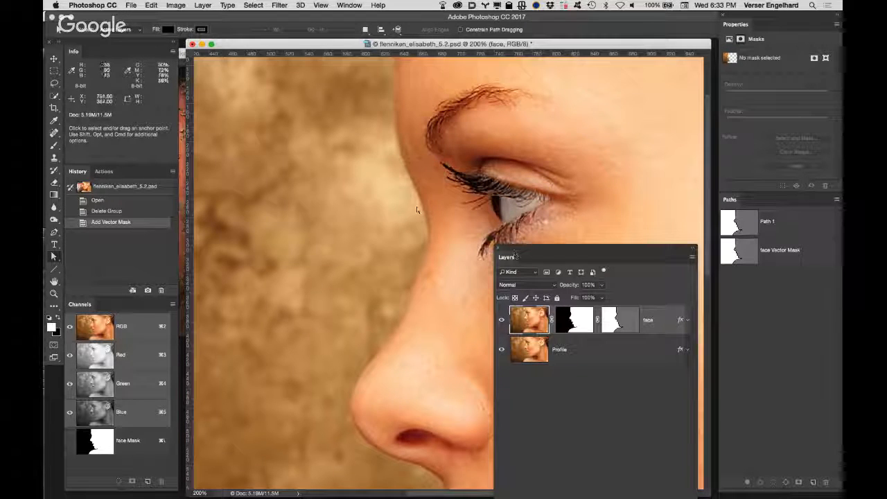
shift+click(627, 317)
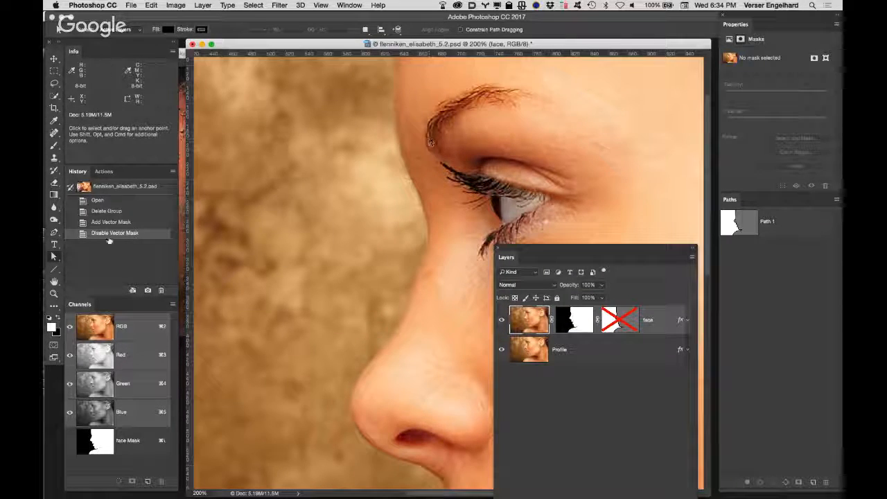
Fit the profile image to the screen and move its window and the layer list aside to uncover the wall copy.
double_click(53, 281)
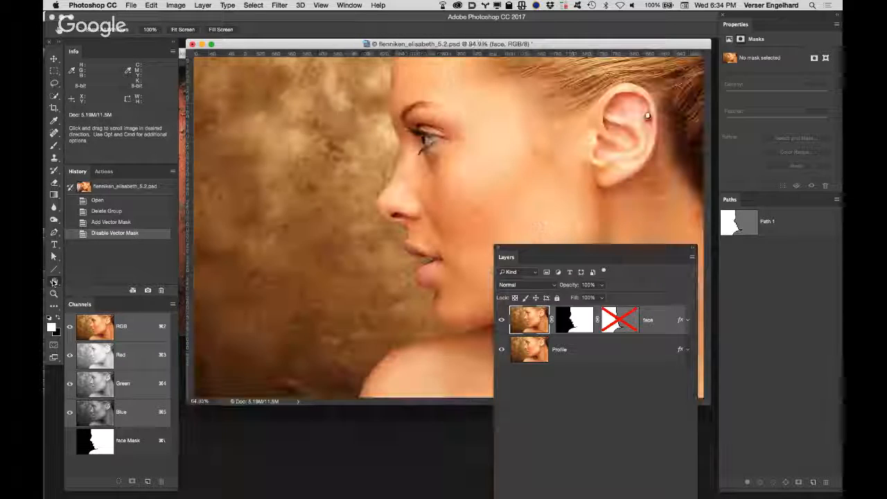
drag(535, 255, 685, 259)
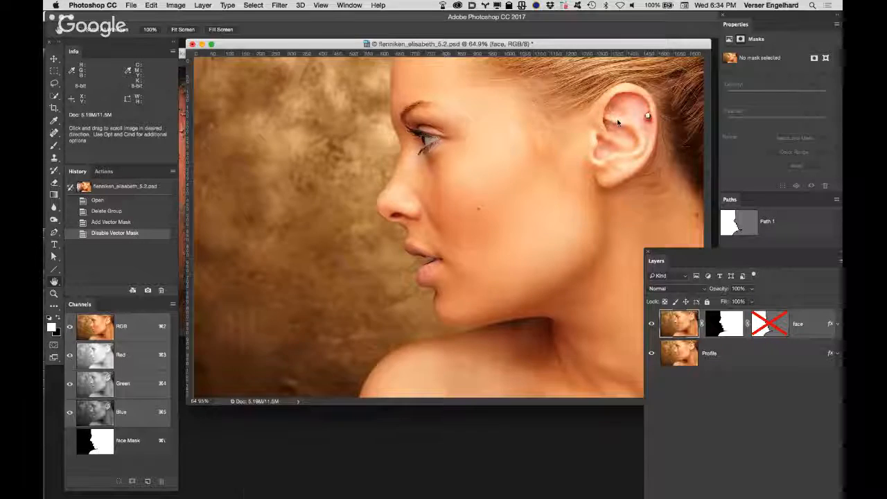
drag(616, 44, 716, 233)
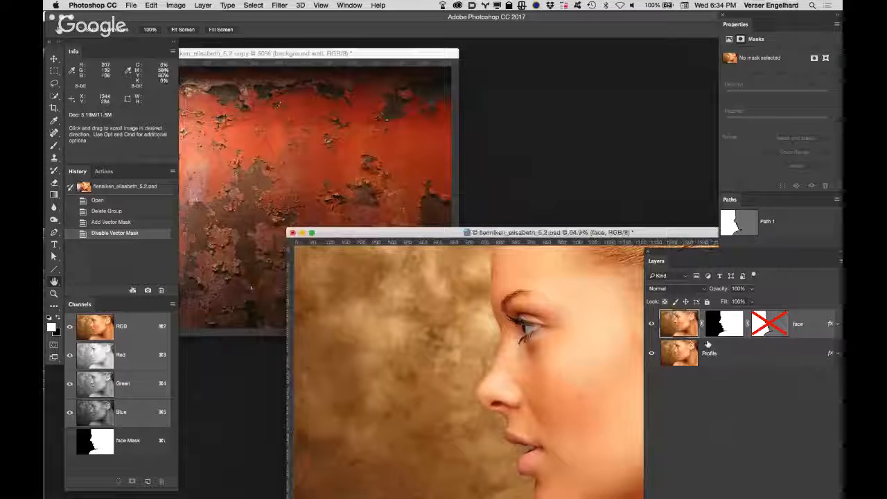
Copy the masked face layer into the wall copy document and move it so the profile fills the right side of the wall.
drag(706, 342, 263, 159)
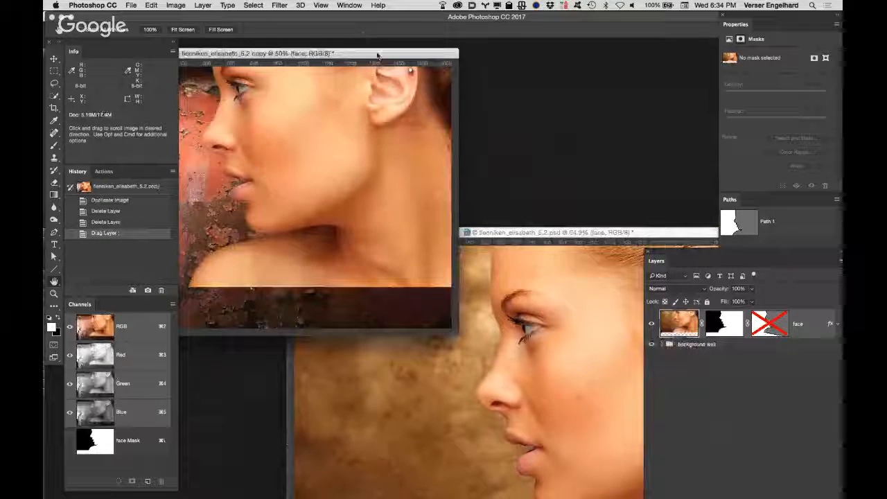
double_click(378, 55)
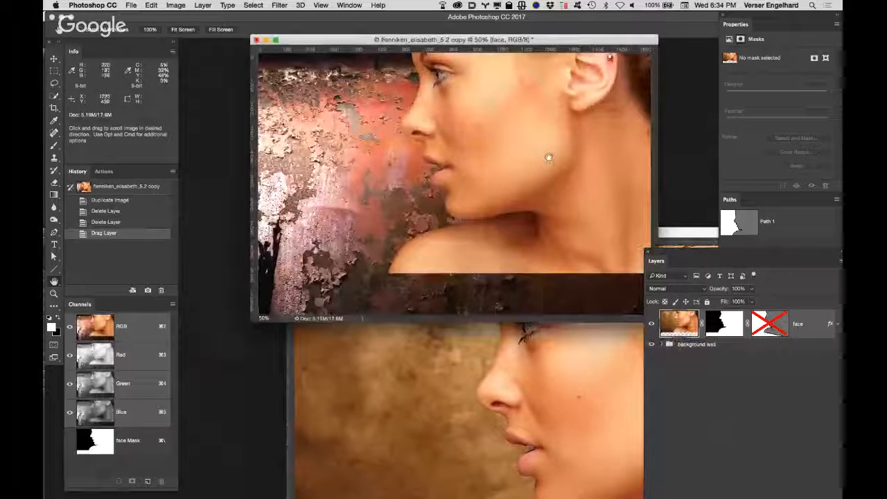
key(v)
drag(524, 158, 553, 190)
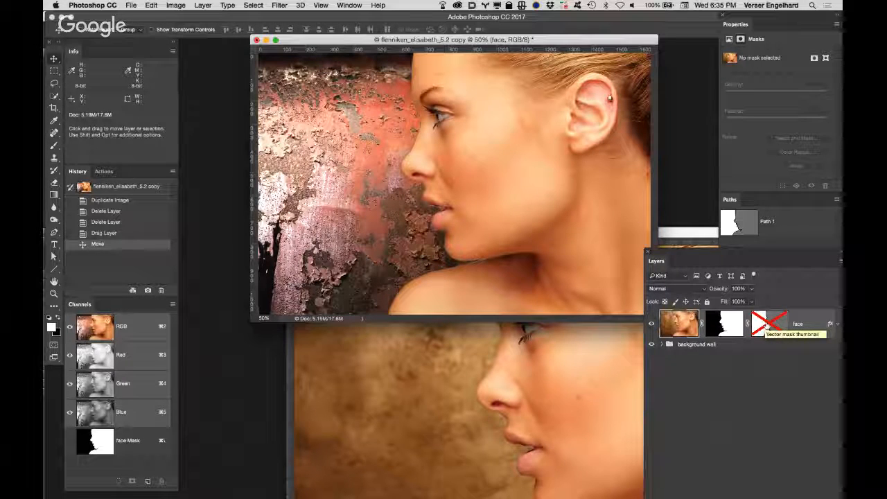
Enable the copied face layer's vector mask, check it in the path list, and deselect the layer.
shift+click(767, 324)
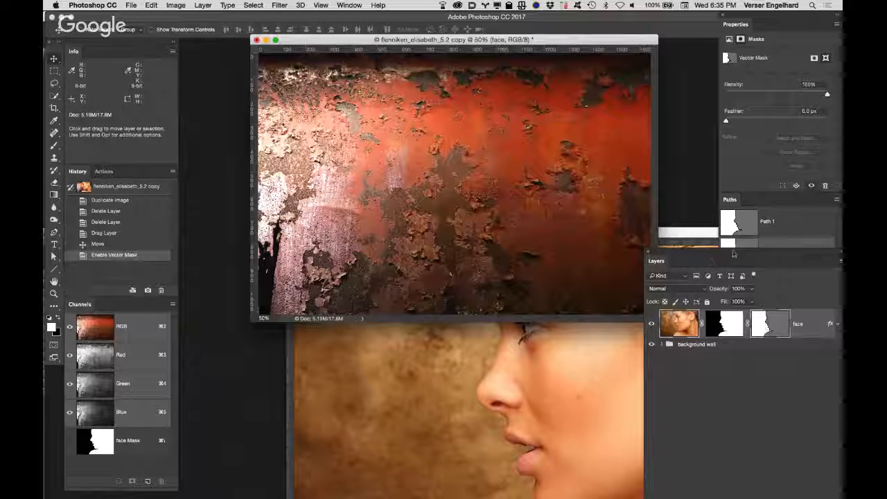
click(762, 199)
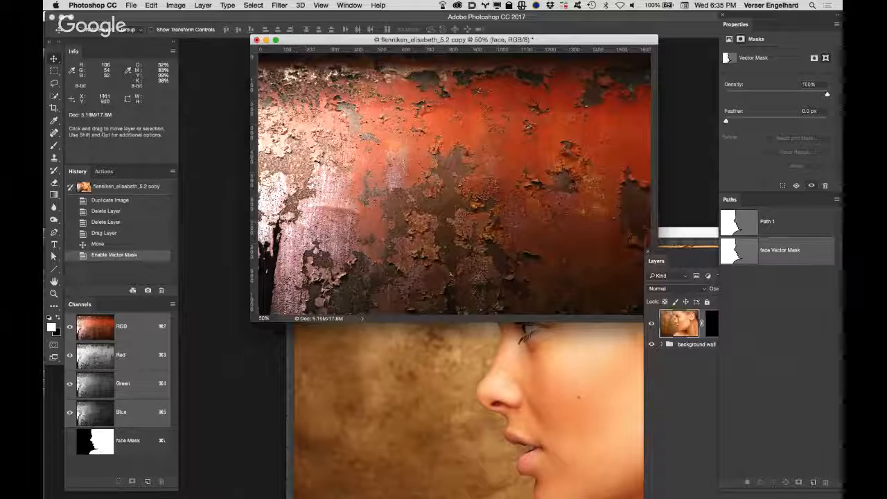
click(675, 396)
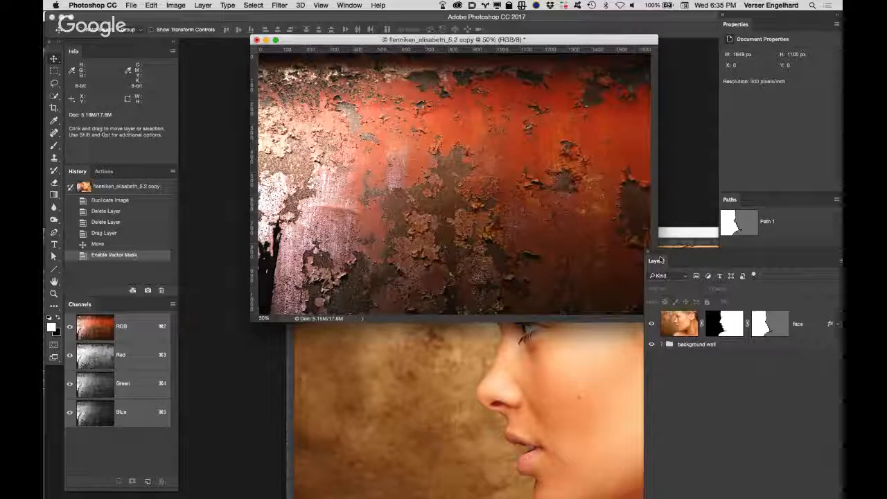
Try to shift the vector-masked face layer left across the wall, and revert to the state before its vector mask was enabled.
drag(660, 259, 457, 254)
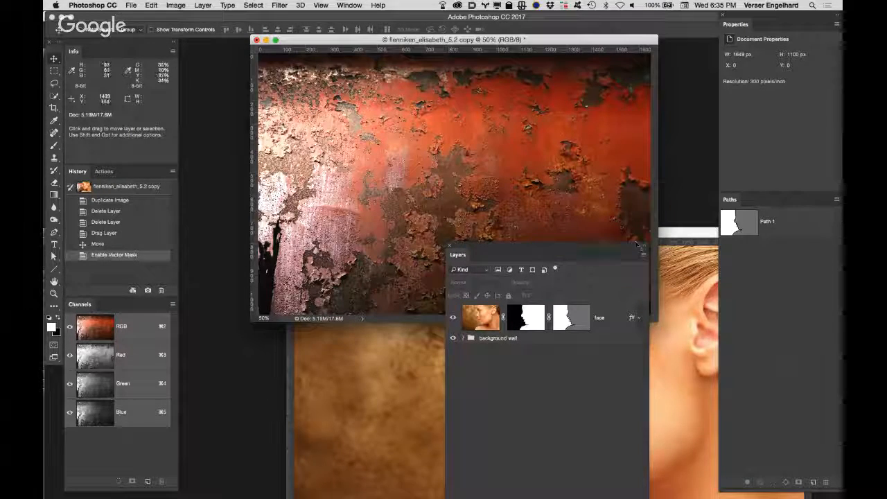
drag(621, 247, 601, 177)
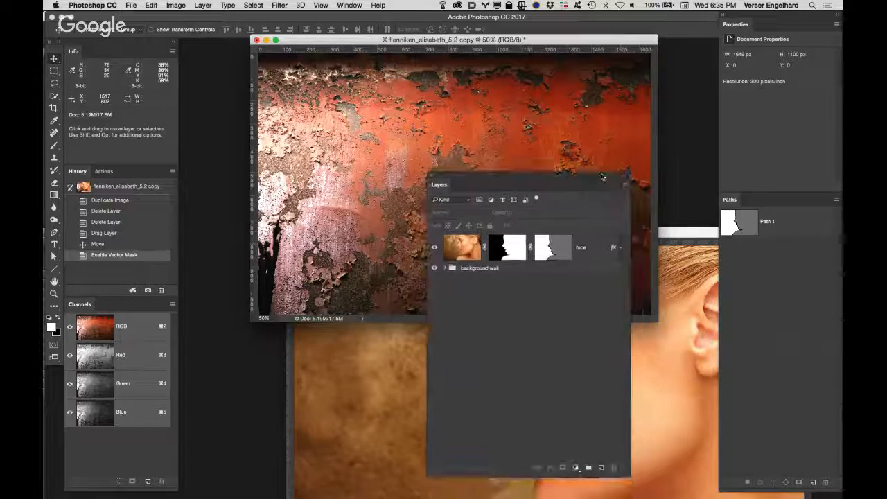
click(463, 248)
drag(569, 113, 464, 119)
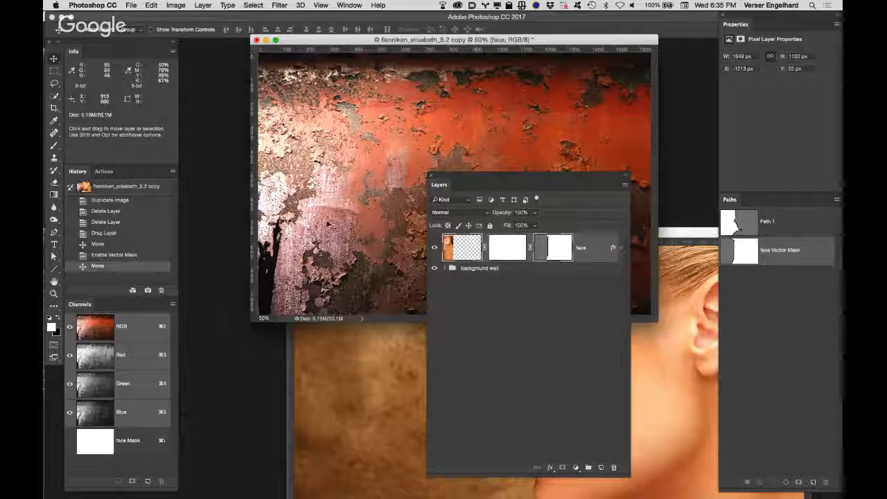
click(101, 244)
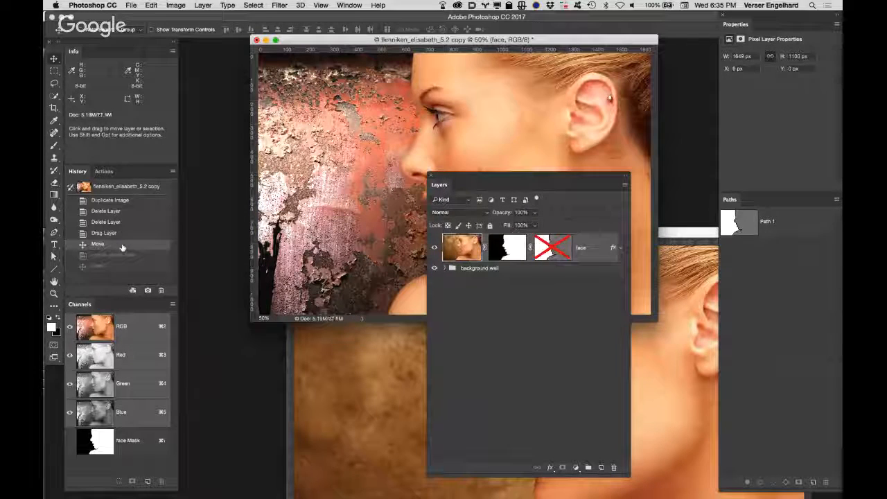
Dock the floating layer list together with the path list and show the wall copy's paths.
drag(501, 177, 621, 294)
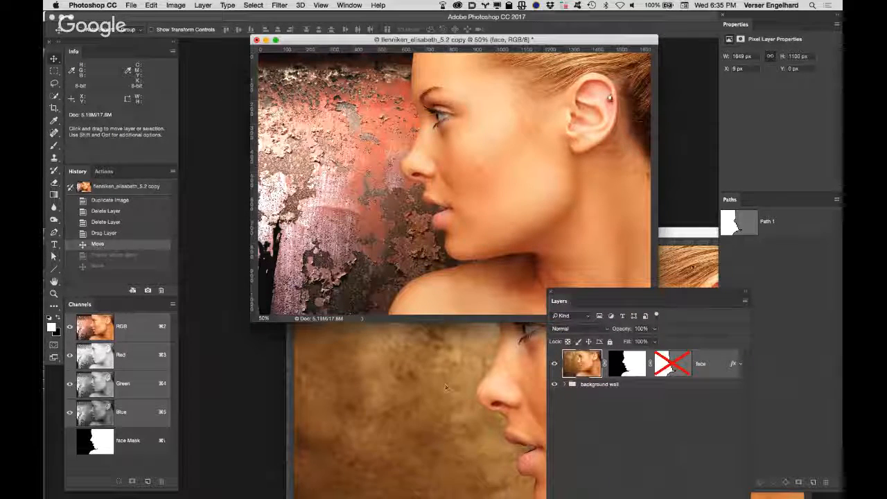
drag(567, 303, 770, 200)
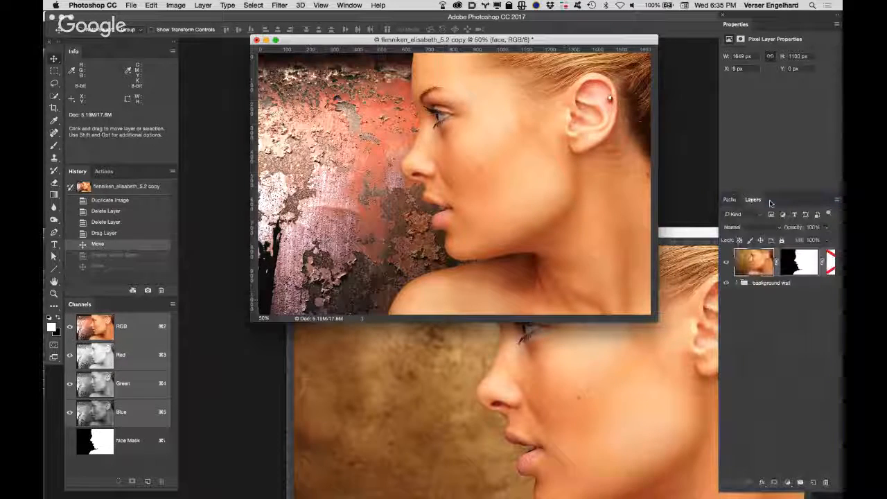
click(732, 201)
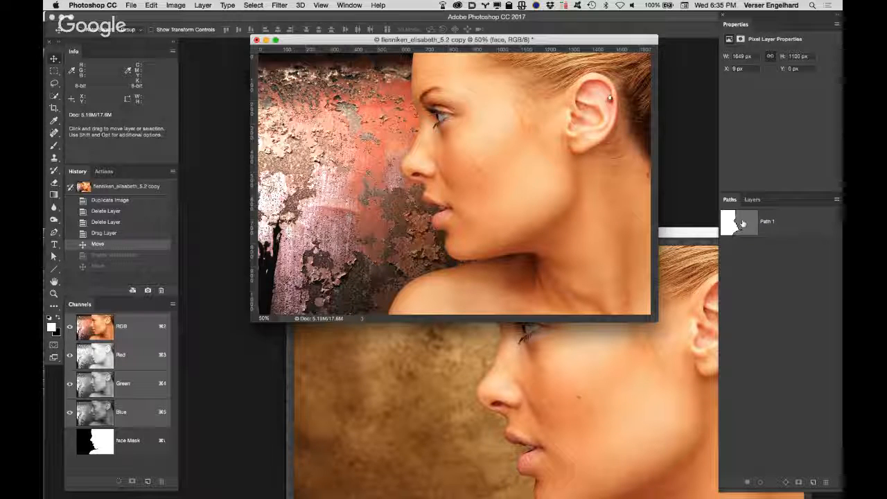
Select Path 1 in the wall copy and display its anchor points along the face profile to check them.
click(787, 226)
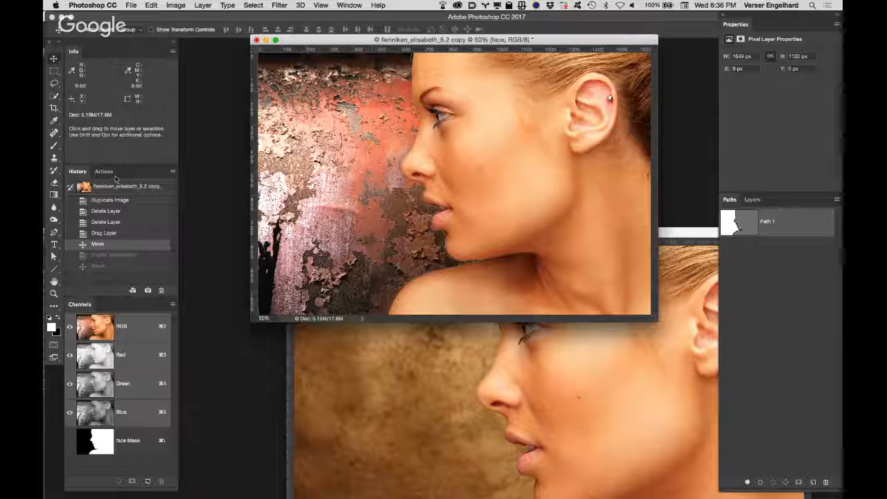
click(54, 256)
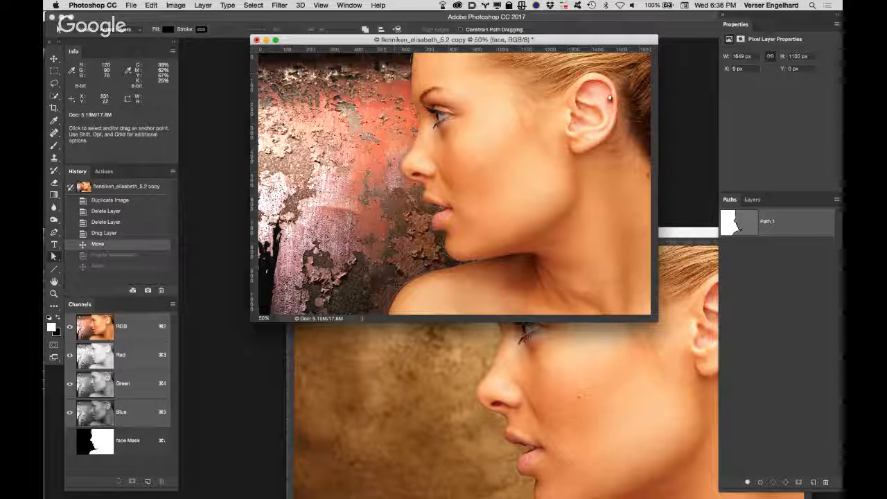
drag(380, 62, 538, 289)
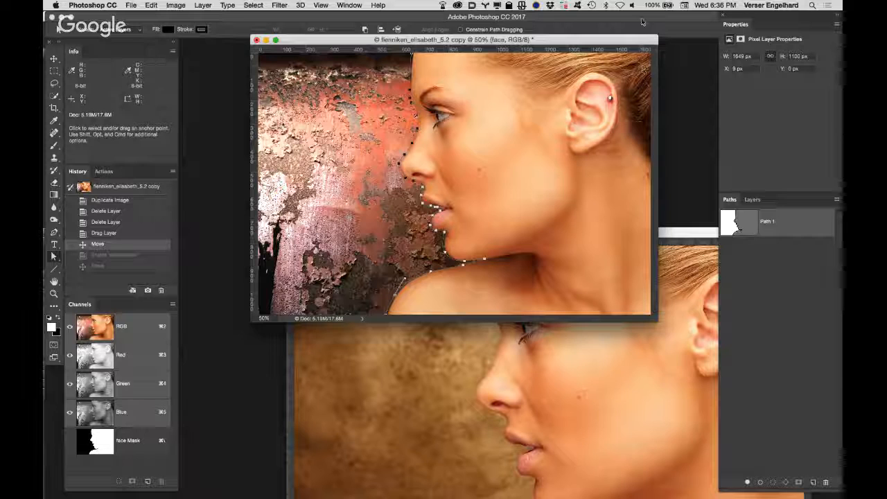
click(577, 99)
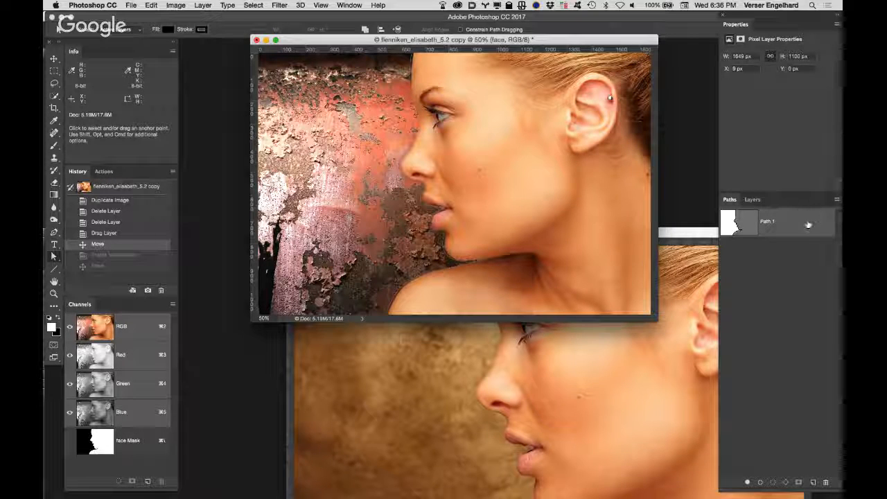
Delete the copied face layer from the wall copy and return to the profile document.
click(752, 200)
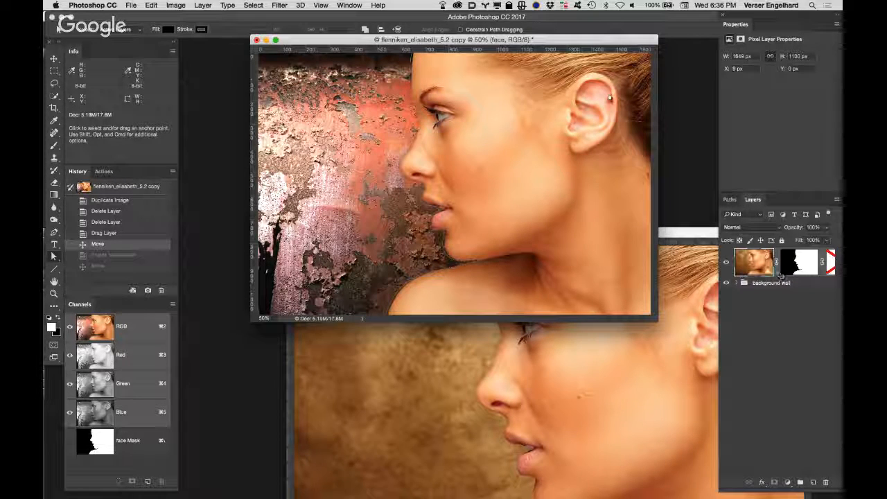
drag(762, 265, 826, 482)
click(684, 395)
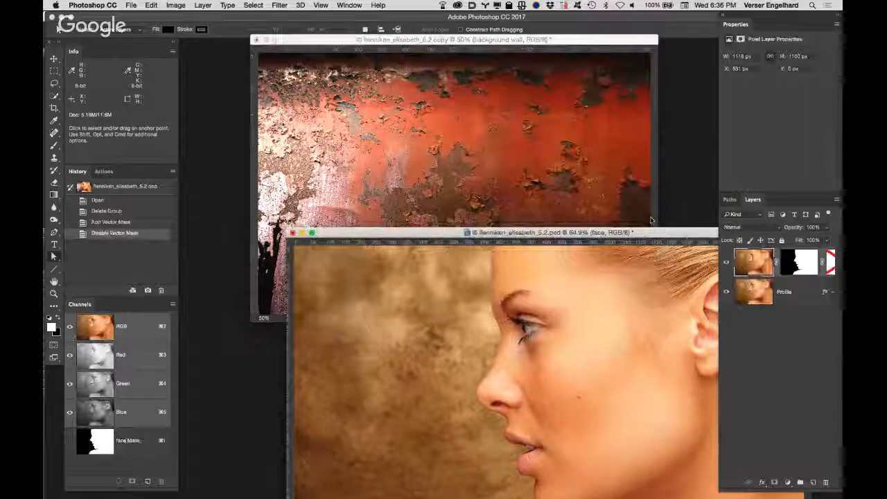
Enable the face layer's vector mask, select Path 1, and inspect its anchor points from brow to nose at 200%.
drag(694, 235, 605, 81)
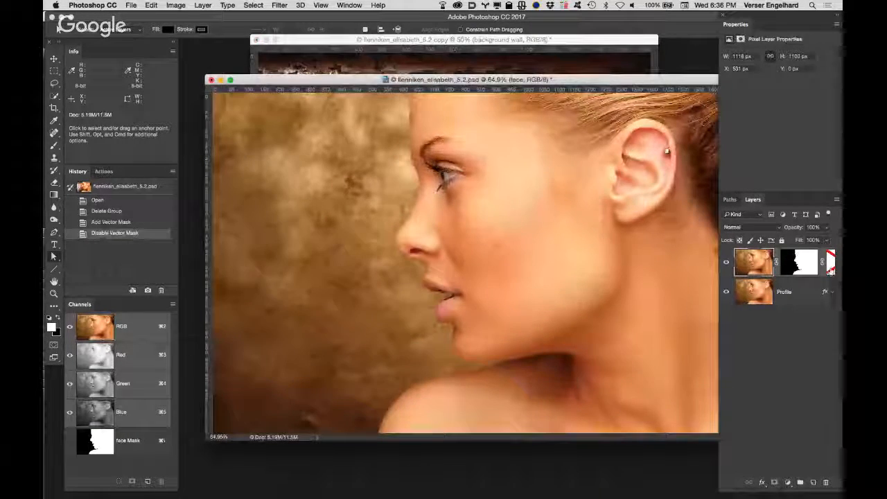
shift+click(831, 267)
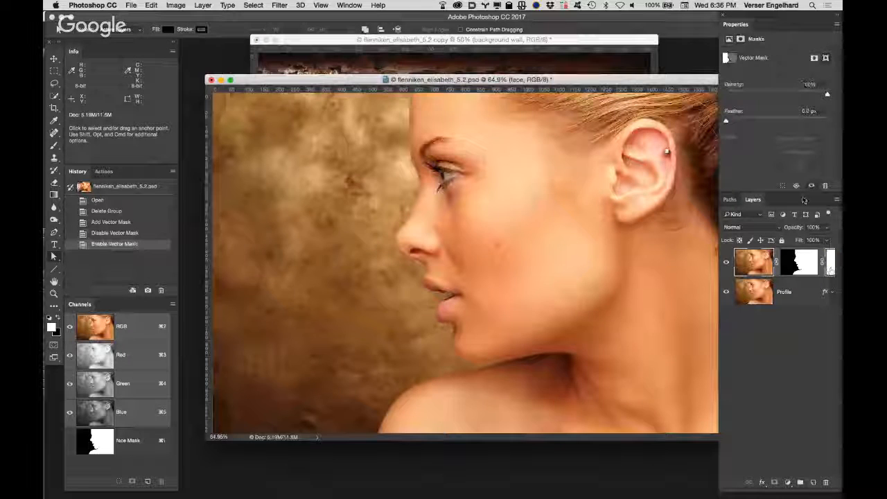
click(736, 199)
click(766, 222)
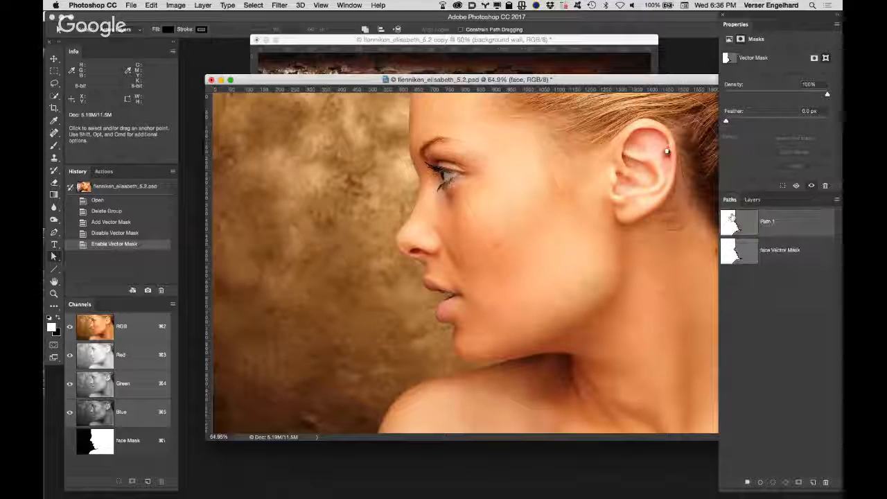
drag(337, 114, 555, 397)
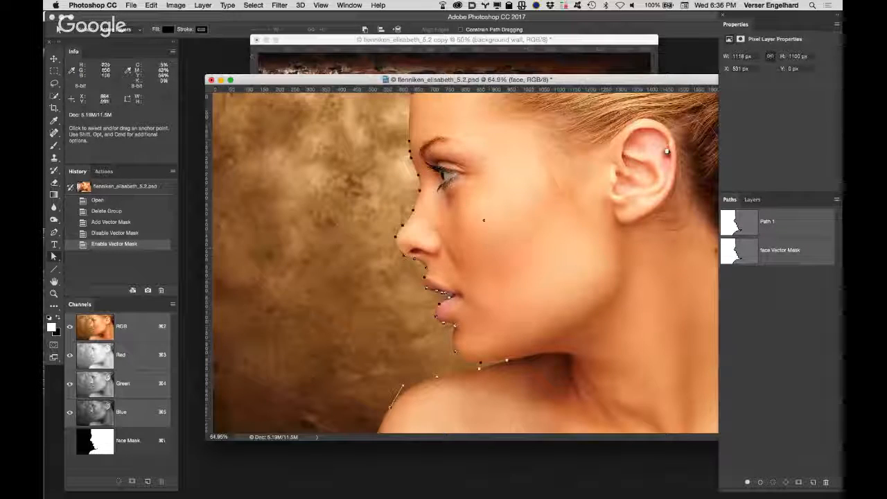
super+click(445, 212)
super+click(440, 213)
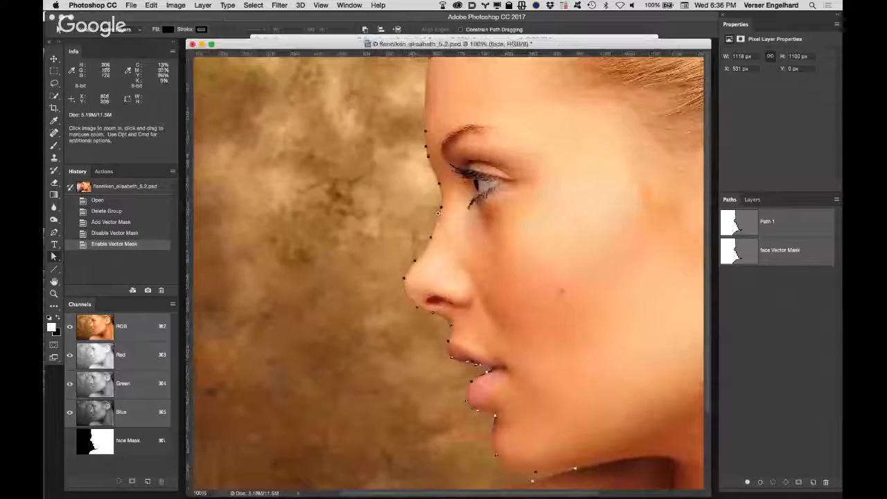
super+click(445, 219)
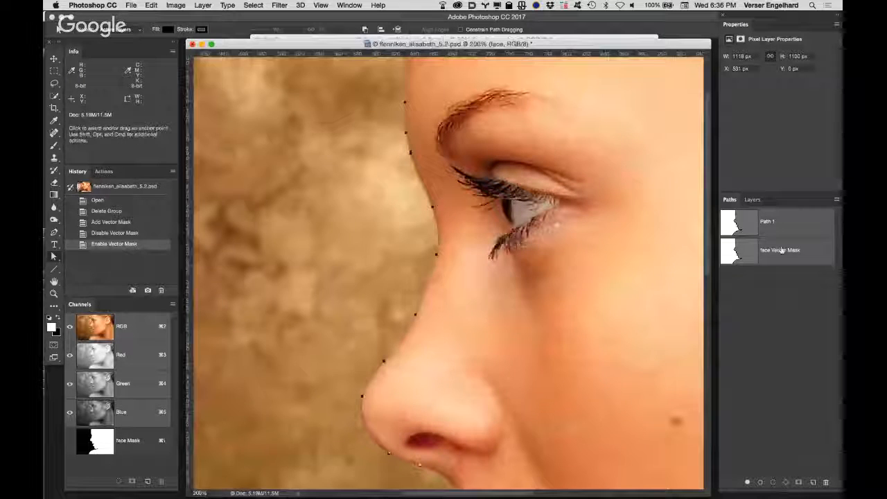
Delete the vector mask from the profile document's face layer.
click(752, 199)
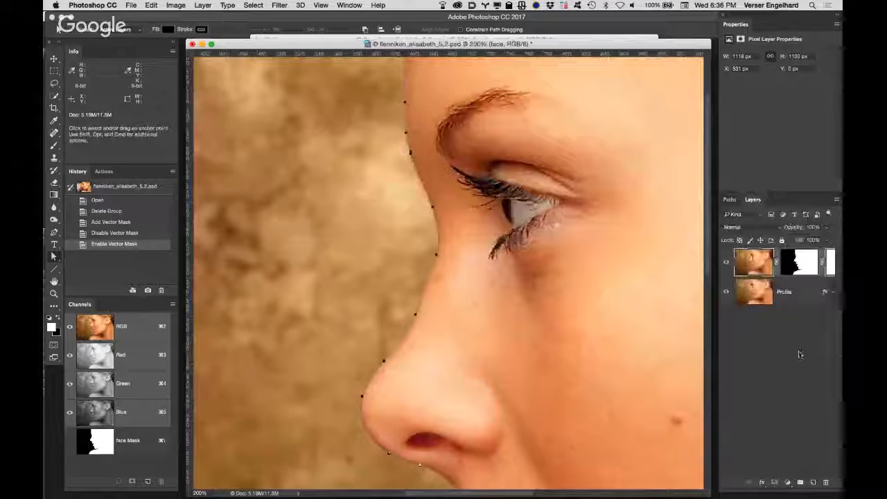
drag(830, 263, 826, 481)
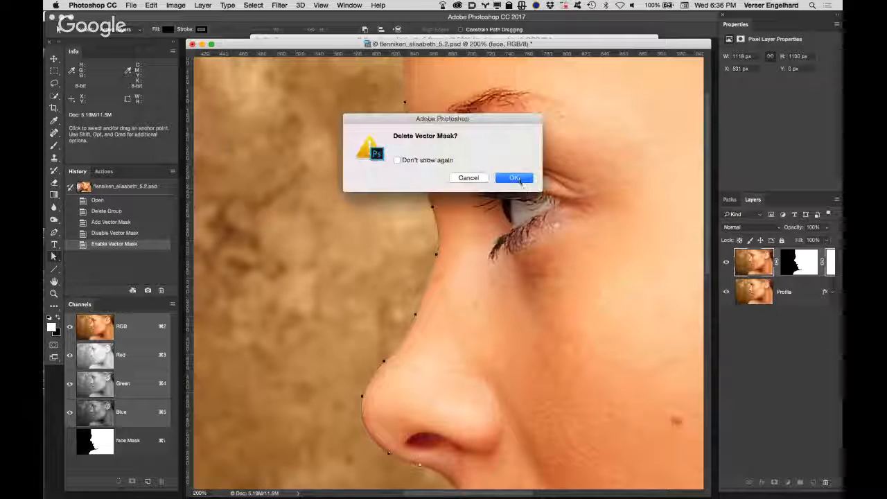
click(520, 179)
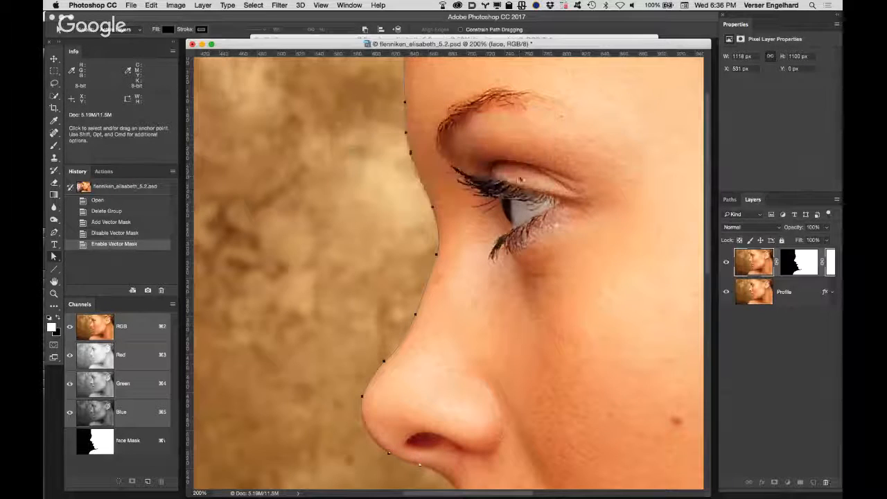
Add Path 1 to the face layer again as a new vector mask.
click(730, 199)
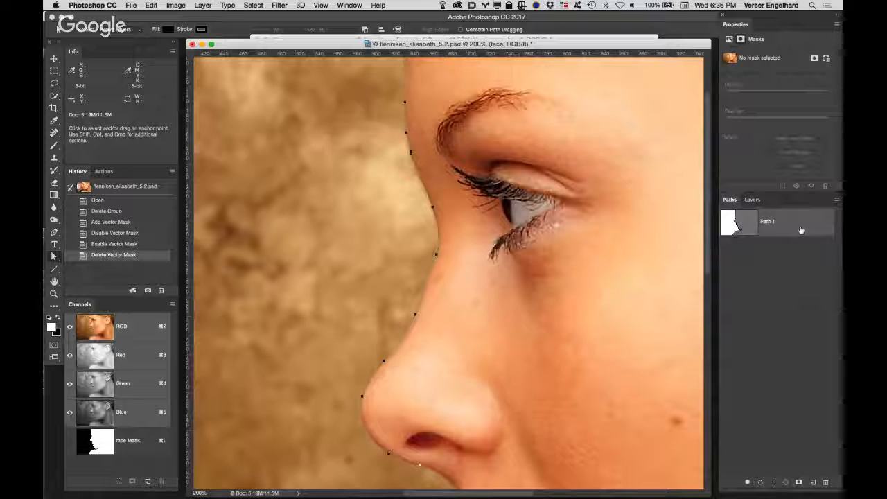
click(752, 199)
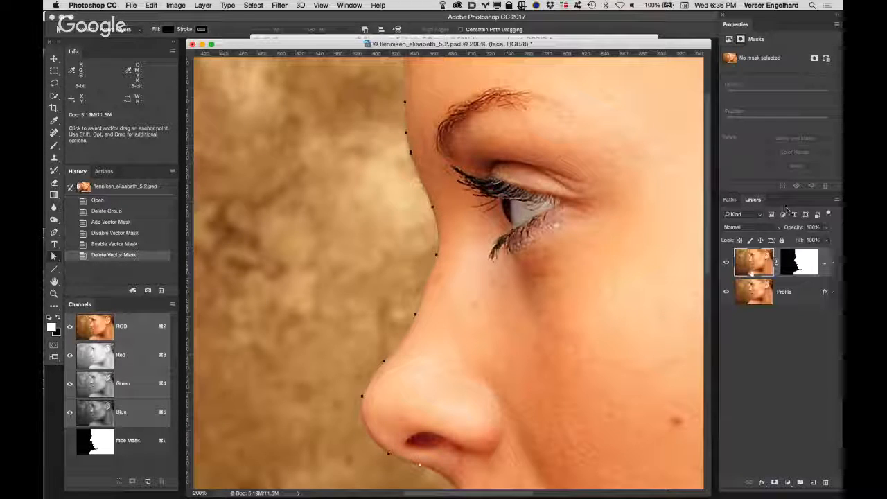
click(775, 483)
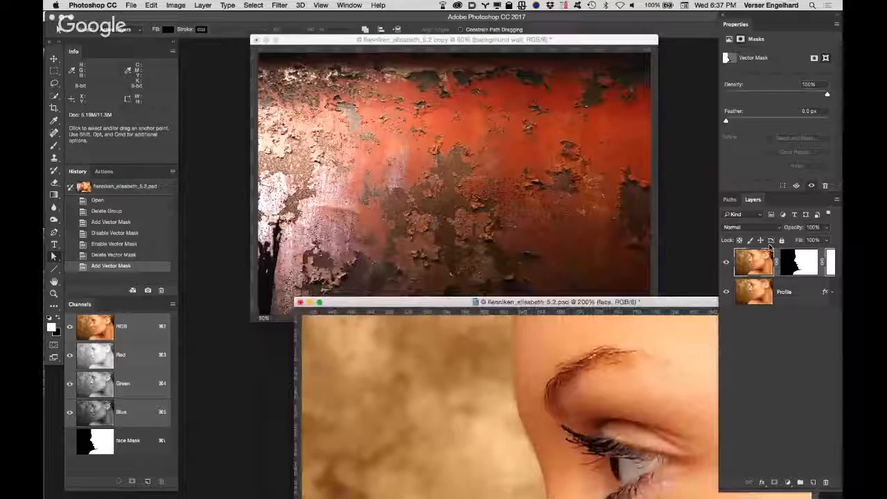
Try copying the face layer with both masks into the wall copy, and undo the copy.
drag(754, 262, 436, 181)
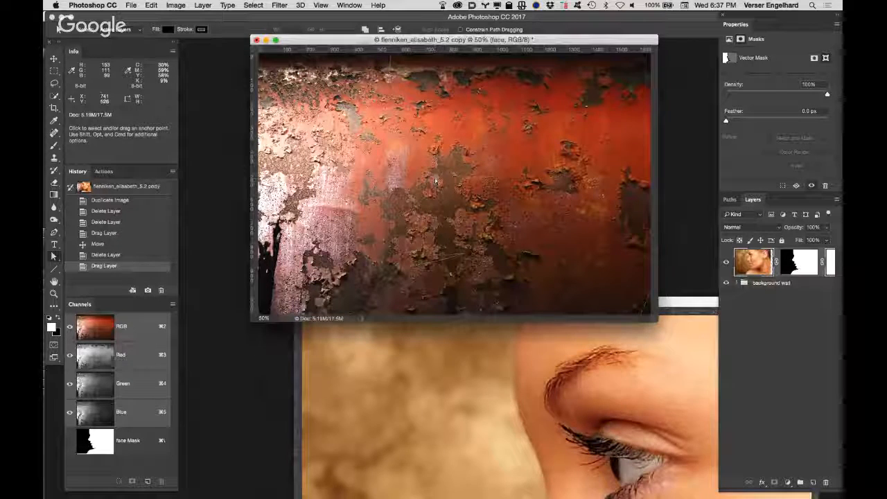
key(super+z)
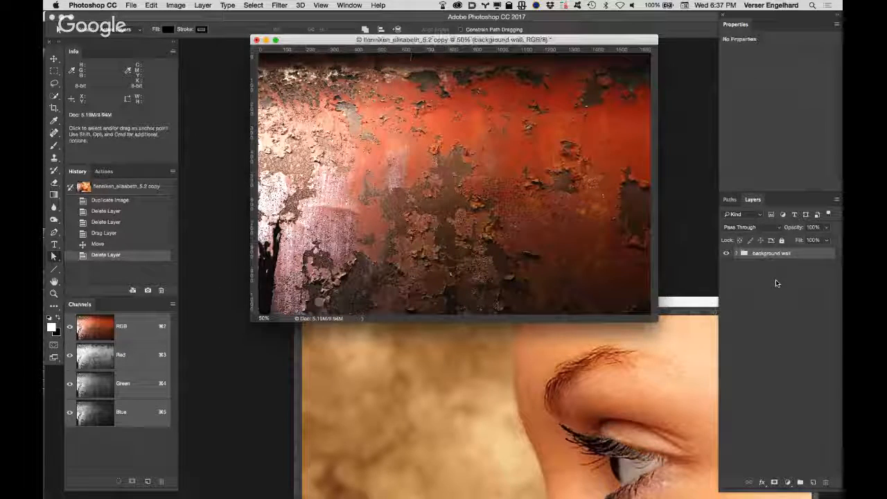
Delete Path 1 from the wall copy and return to the layer list of the profile document.
click(729, 199)
drag(817, 230, 825, 482)
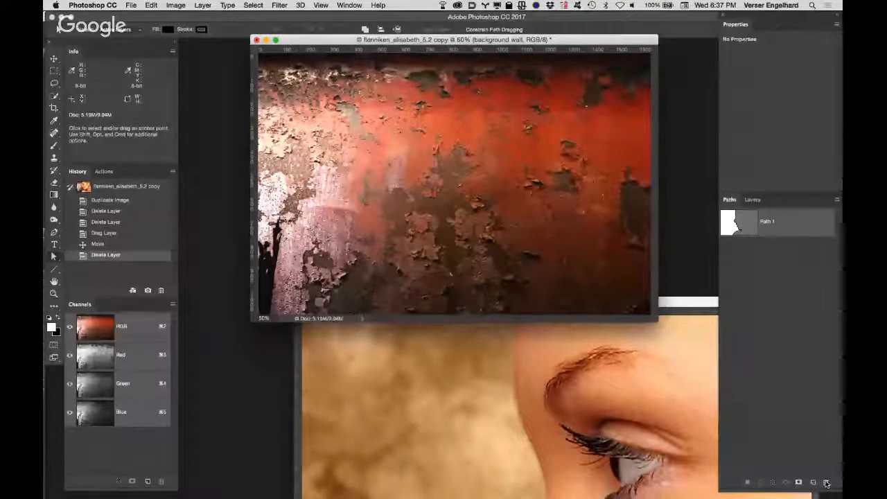
click(641, 408)
click(752, 199)
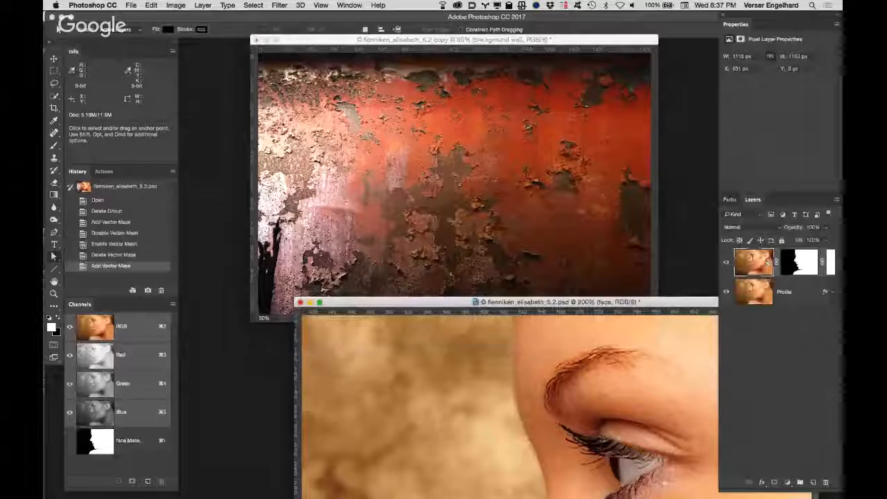
Copy the face layer with both masks into the wall copy and compare the cutout with each mask switched off and on.
drag(768, 260, 477, 170)
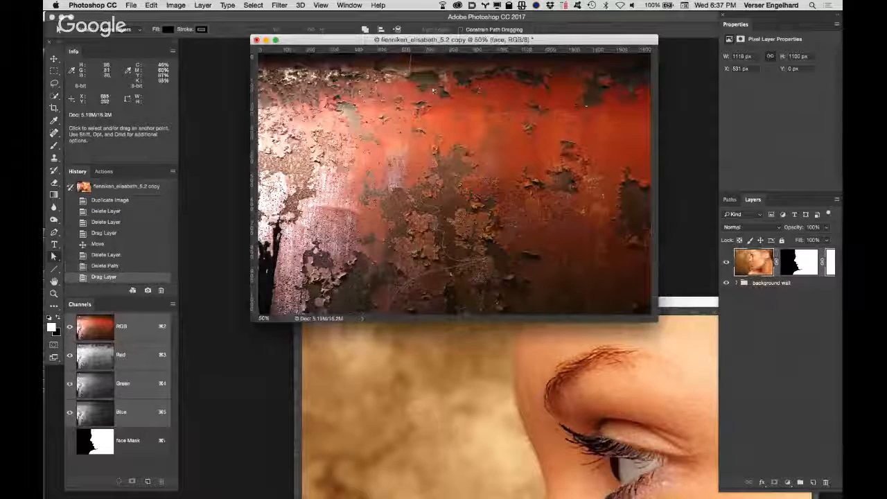
shift+click(829, 265)
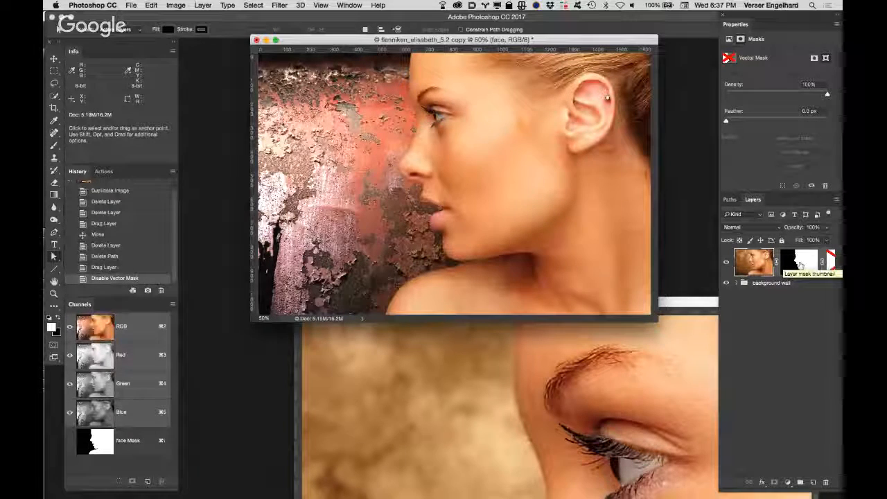
shift+click(801, 266)
shift+click(801, 265)
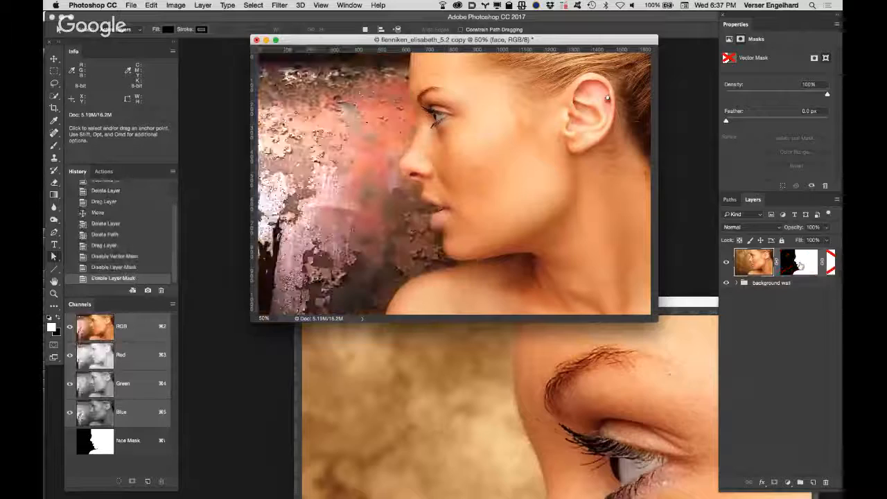
click(731, 200)
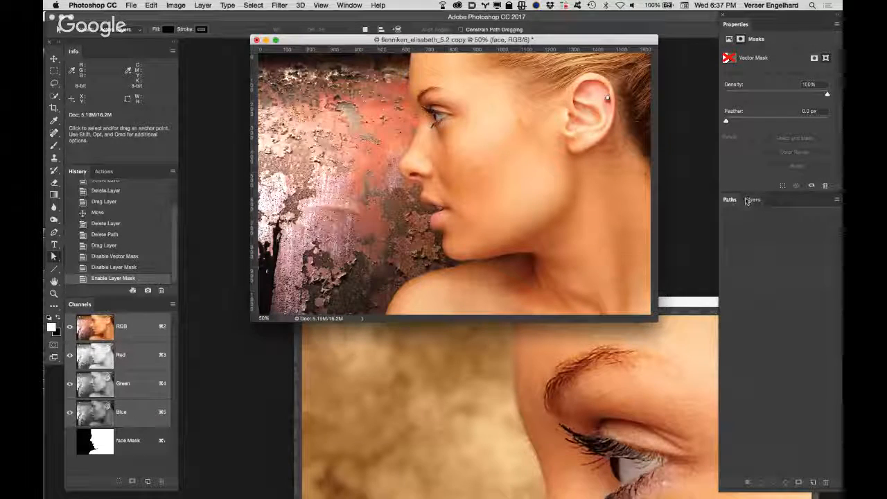
click(750, 200)
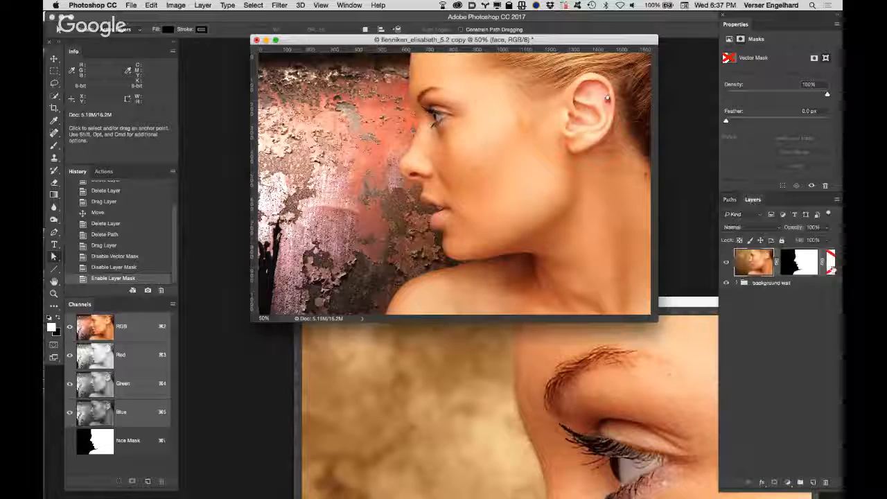
shift+click(831, 266)
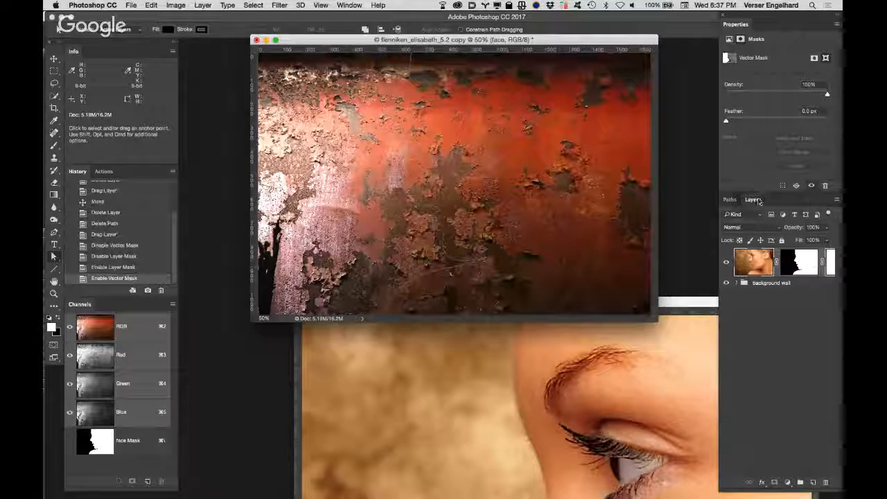
Detach the layer list from the path list and widen it to show both masks of the face layer.
drag(759, 201, 600, 159)
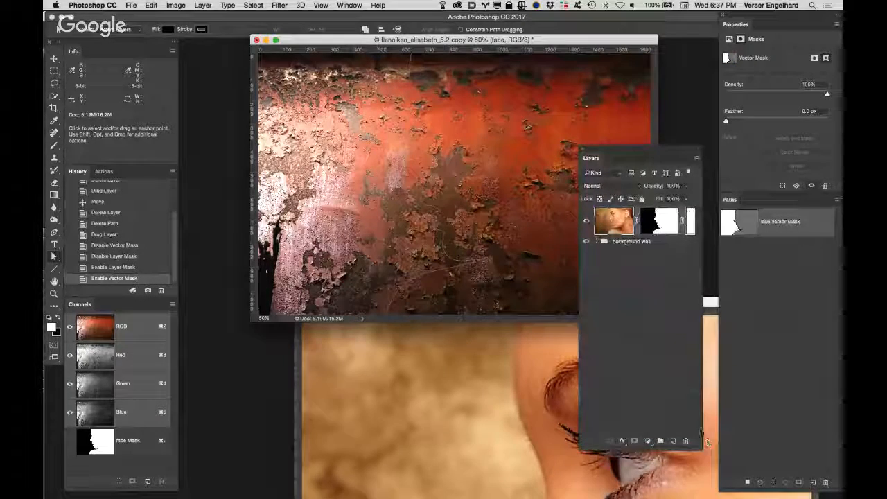
drag(703, 447, 792, 447)
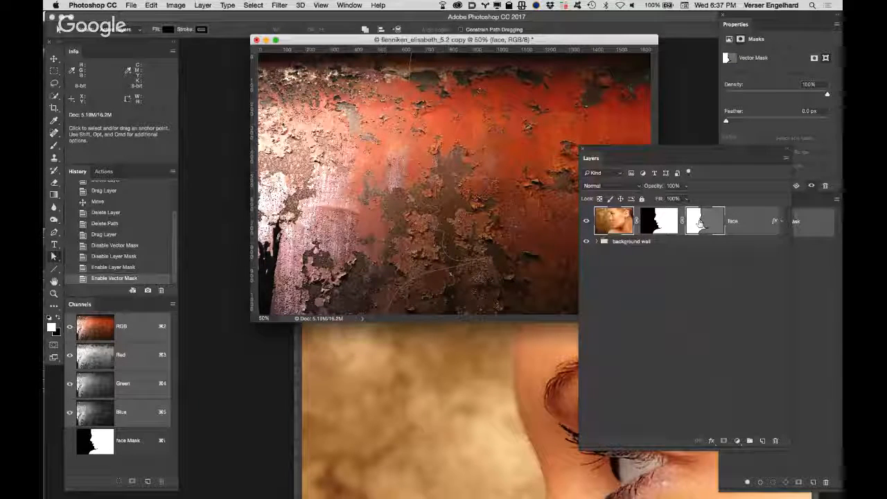
Toggle the face layer's visibility, and compare the composite with its vector mask disabled and enabled.
click(620, 220)
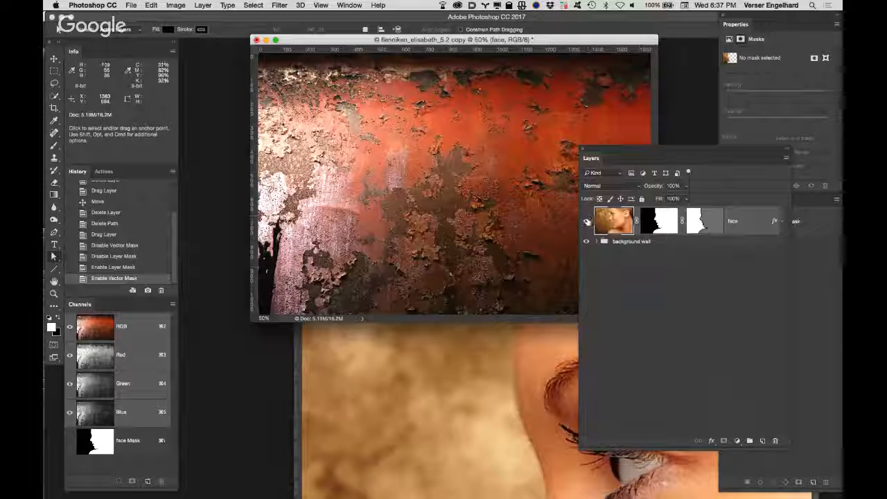
click(587, 220)
click(587, 220)
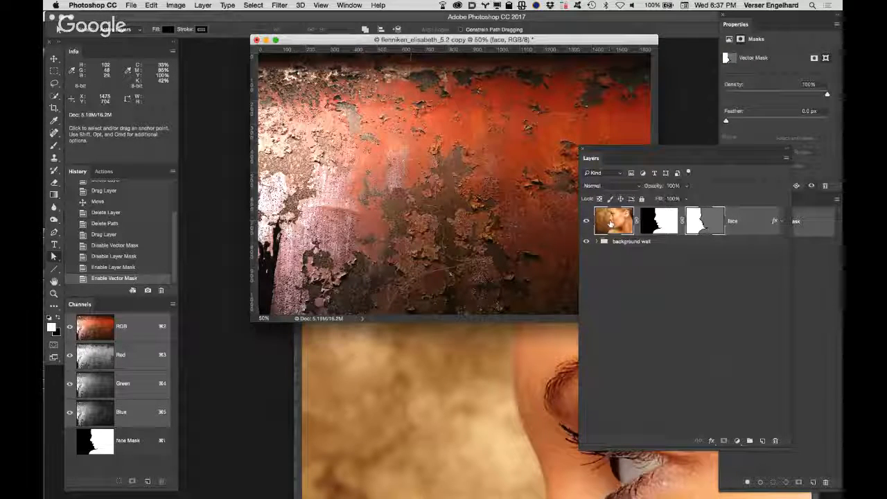
shift+click(712, 218)
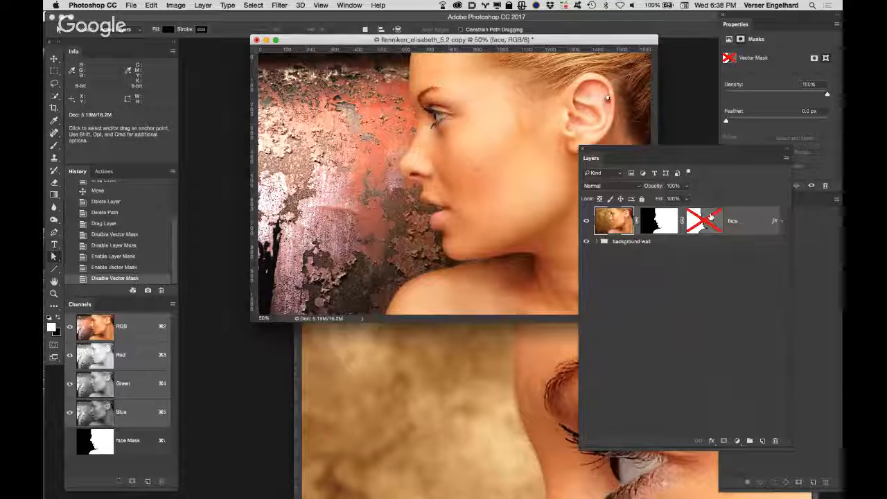
shift+click(710, 218)
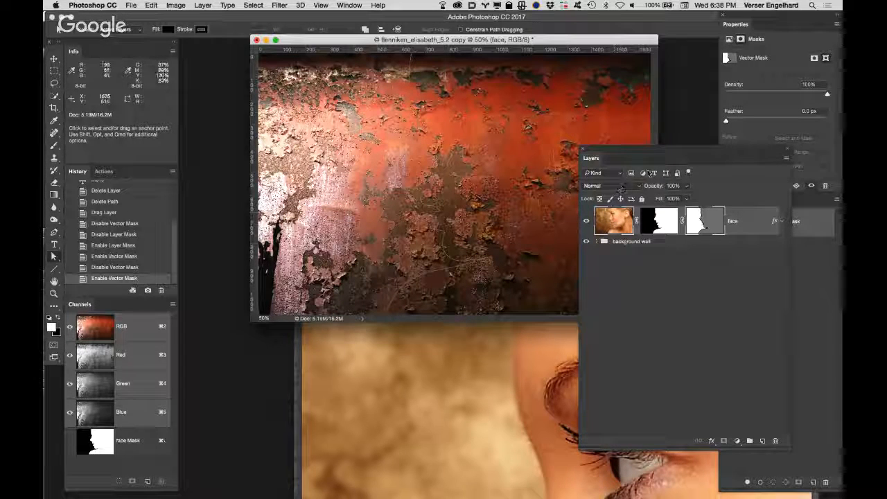
Close the wall copy and the original profile document without saving their changes.
click(131, 5)
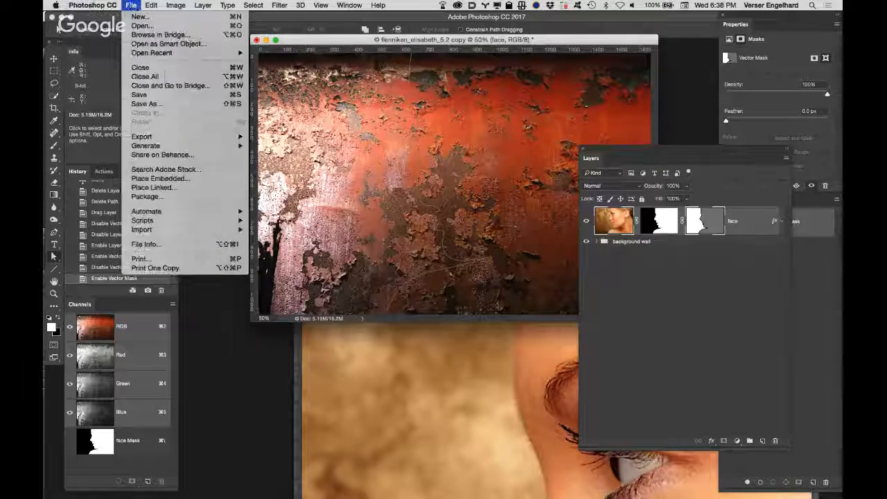
click(141, 68)
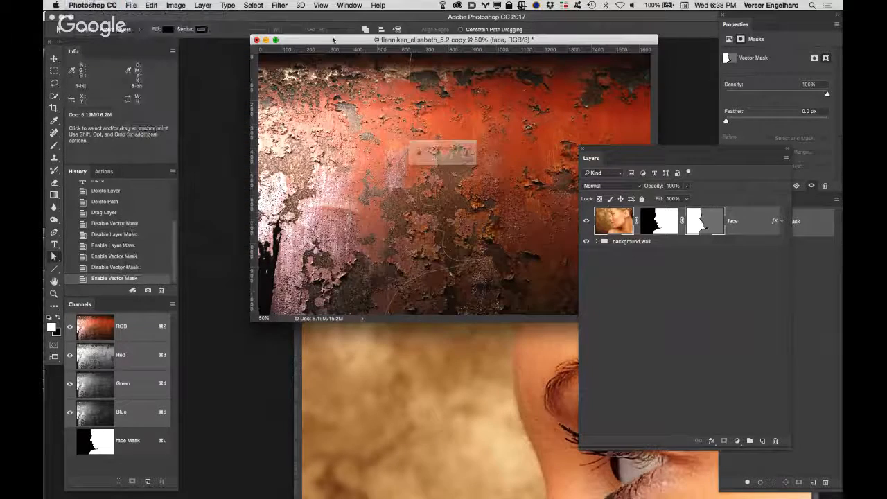
click(421, 177)
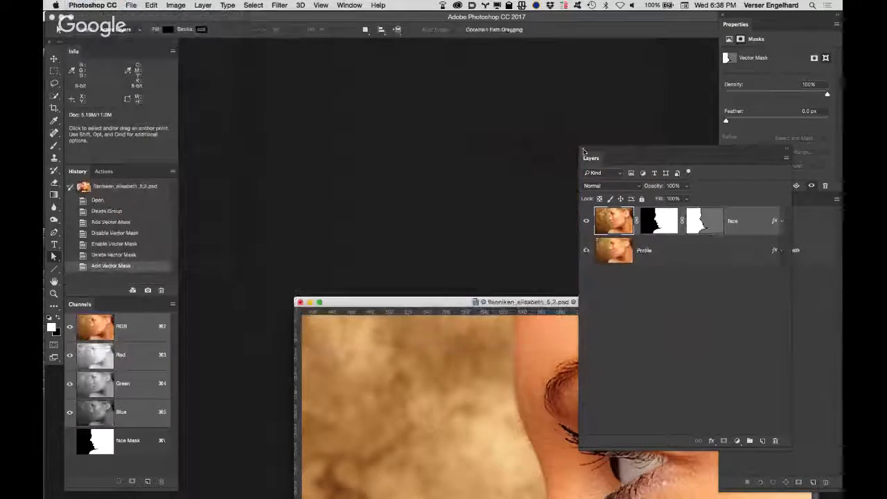
key(super+w)
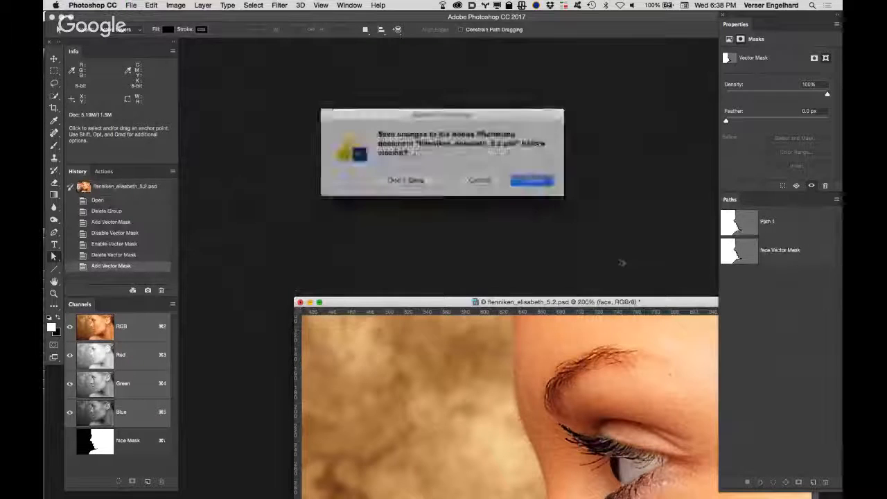
click(416, 178)
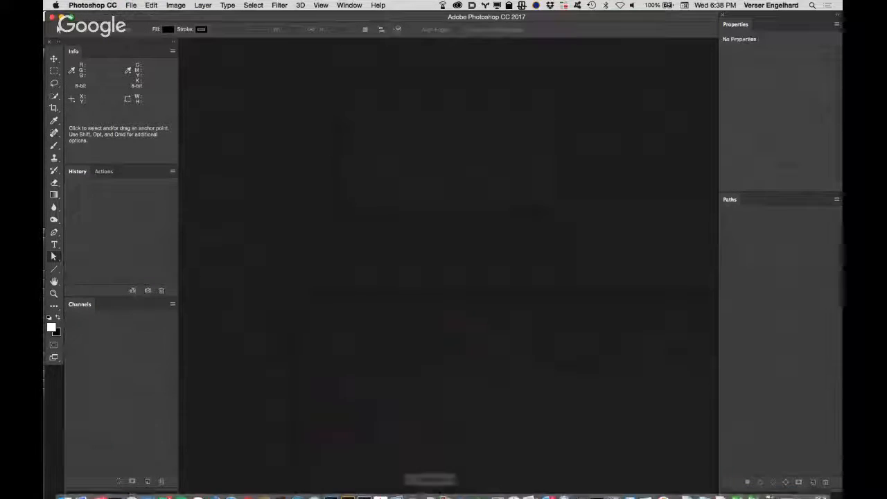
Switch to Bridge, open the first K-named student's 5.2 profile composite from Week 6 Turnin, and centre its window.
click(349, 489)
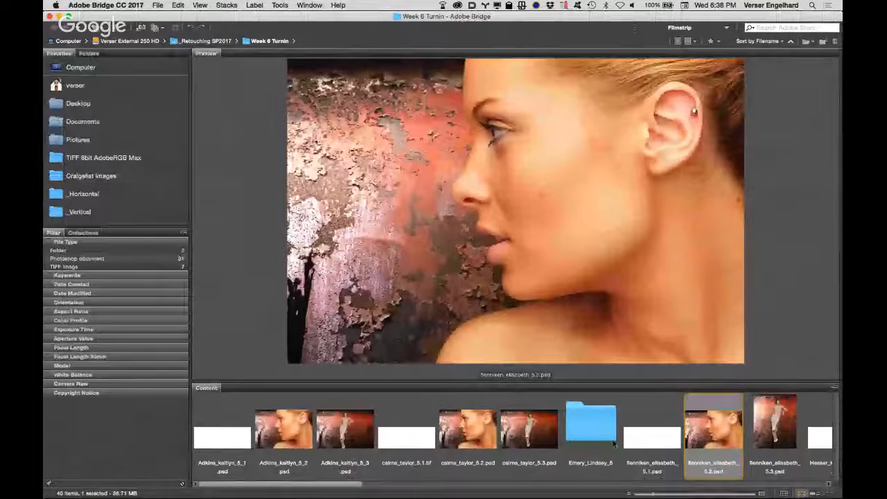
scroll(607, 458, down, 5)
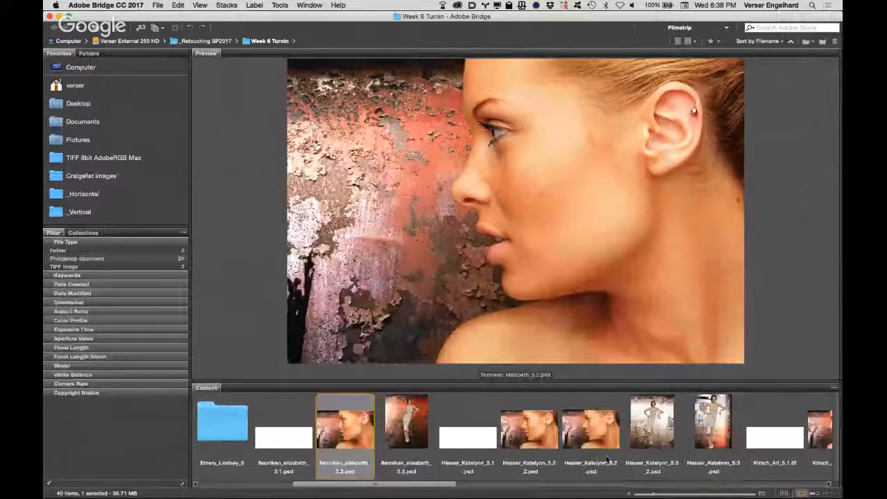
scroll(607, 458, down, 3)
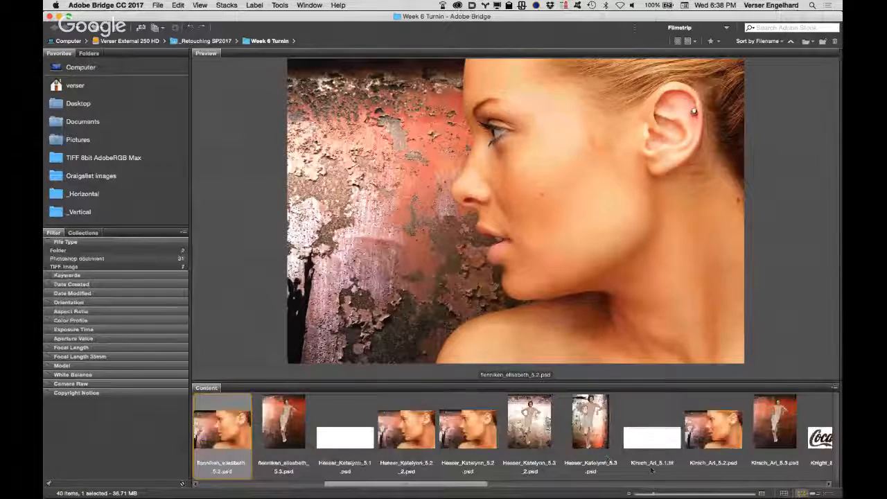
double_click(712, 428)
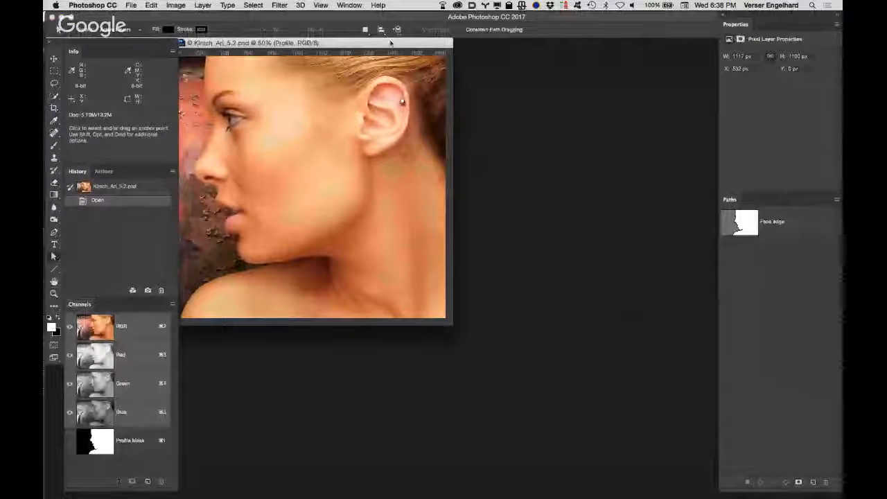
double_click(390, 43)
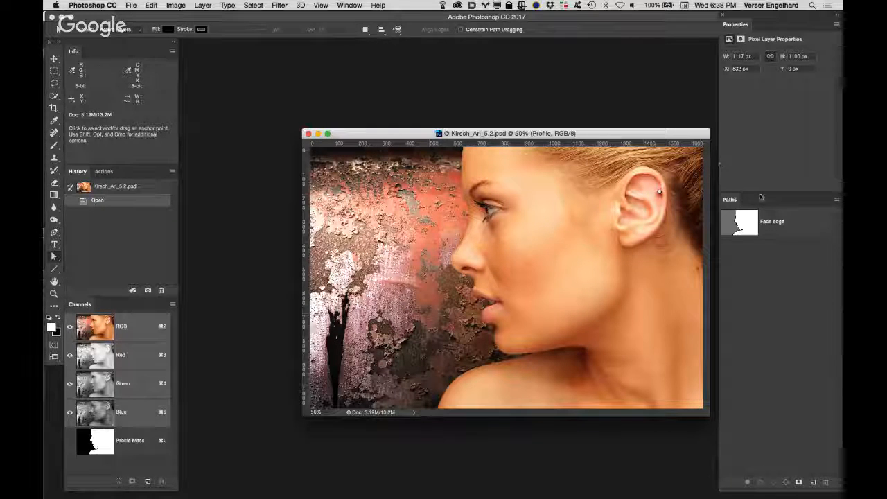
drag(654, 134, 621, 128)
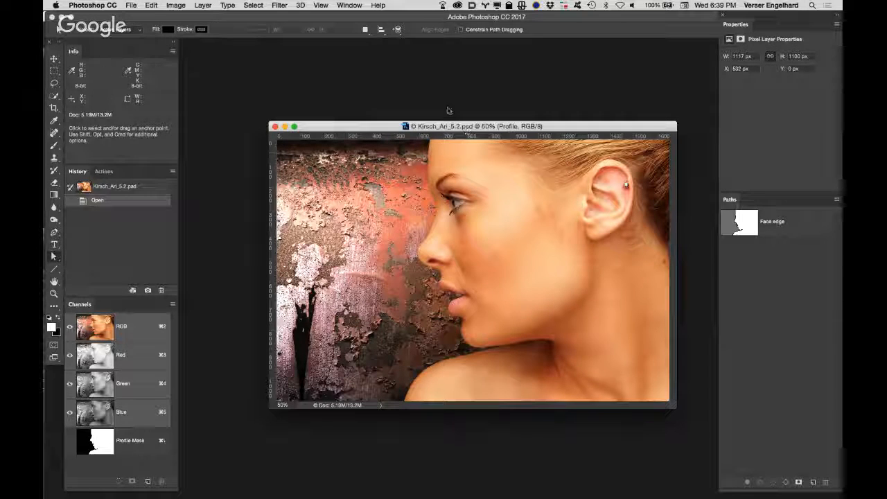
Show the layer list and add the Face edge path to the Profile layer as a vector mask.
click(348, 6)
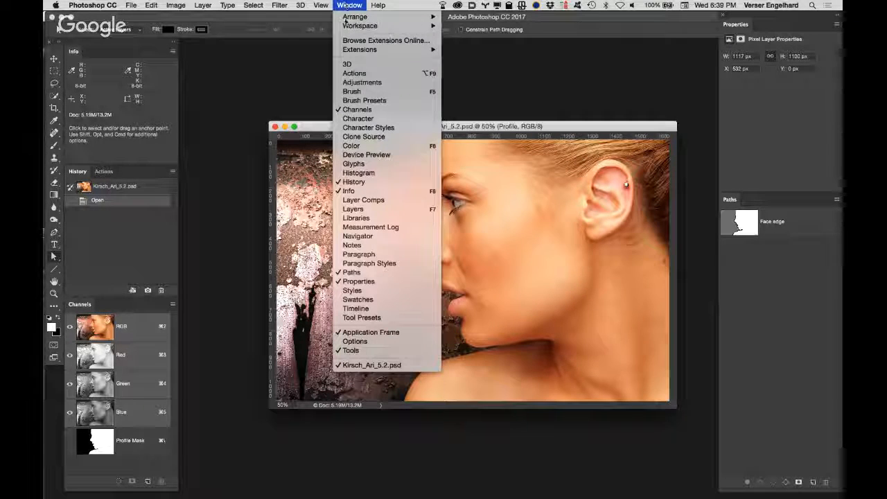
click(353, 209)
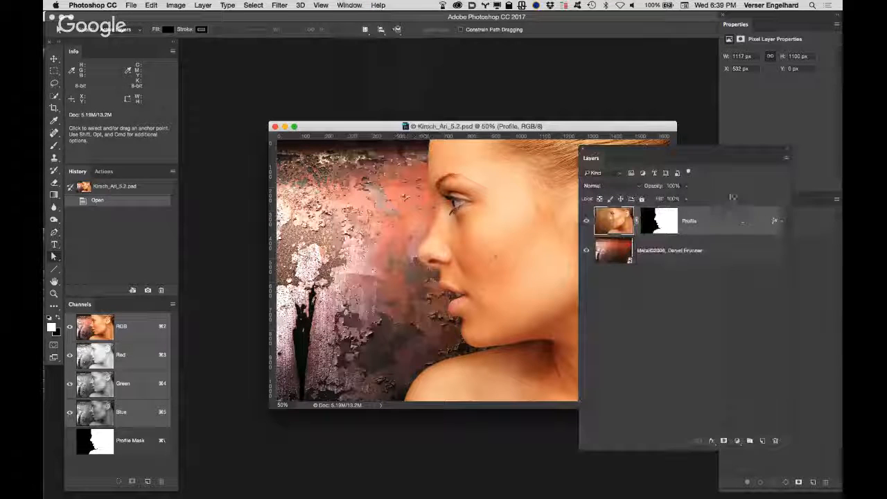
click(814, 296)
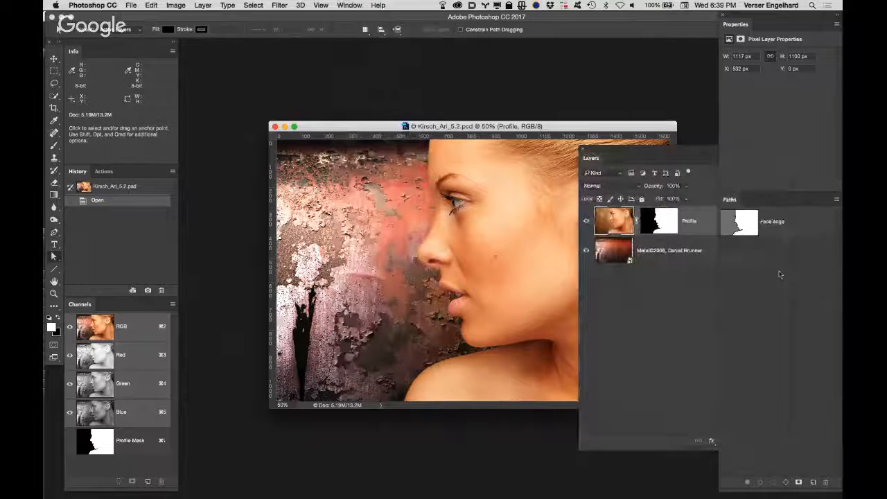
click(749, 227)
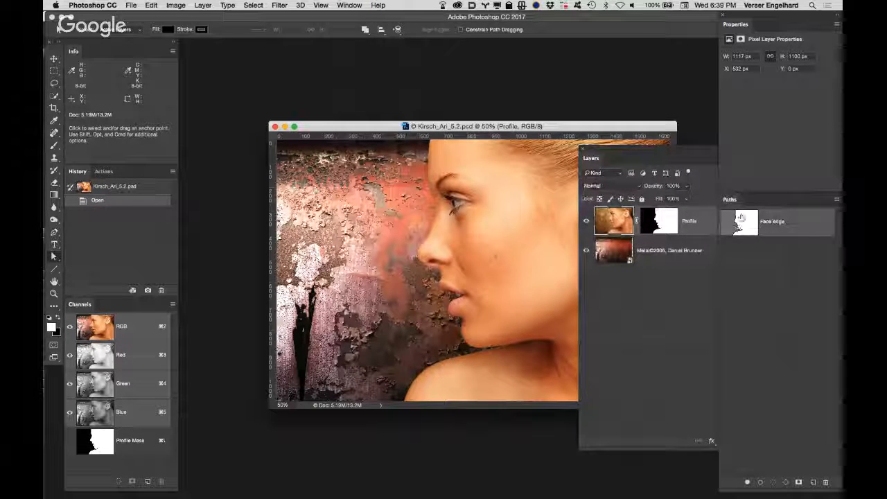
click(704, 222)
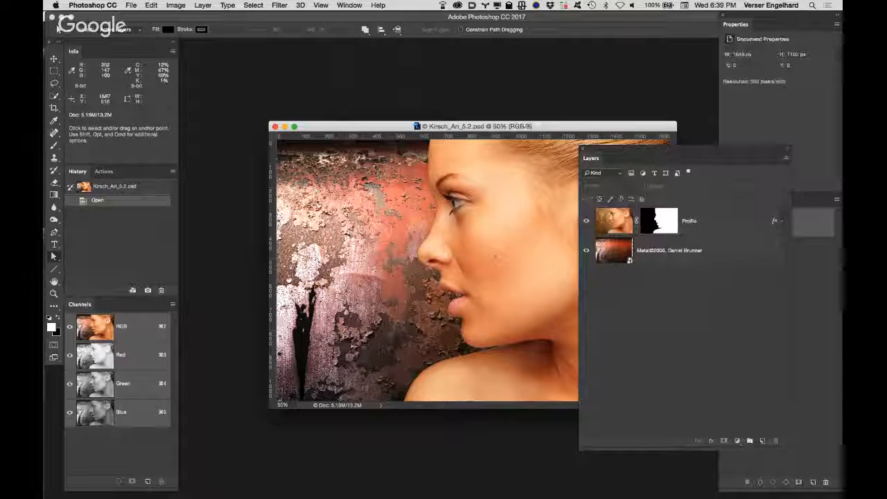
click(724, 441)
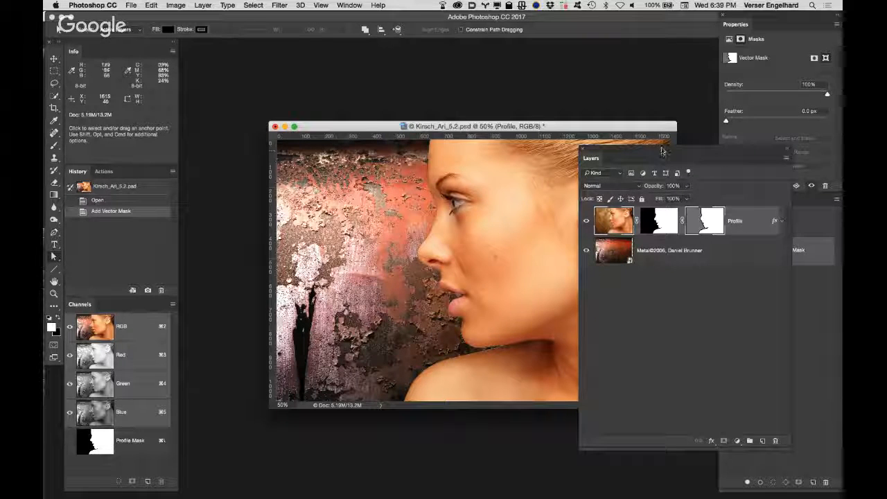
Move the layer list off the face and duplicate the composite as a separate document.
drag(662, 151, 734, 137)
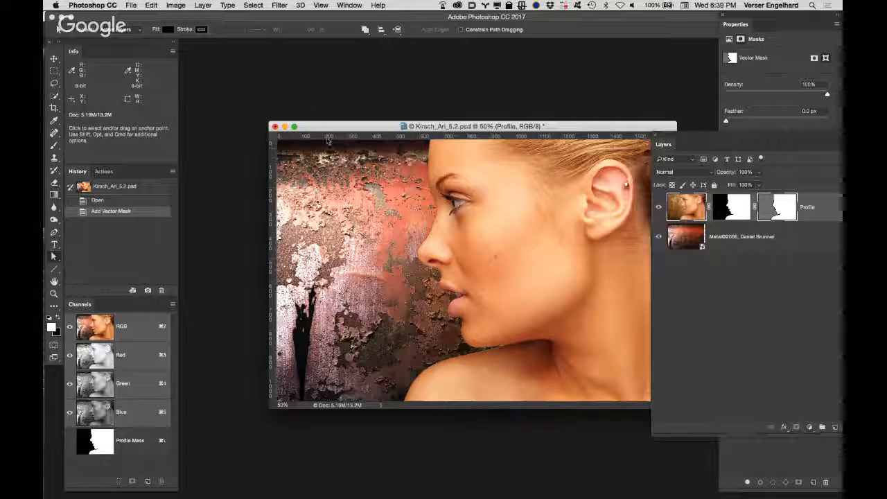
click(193, 6)
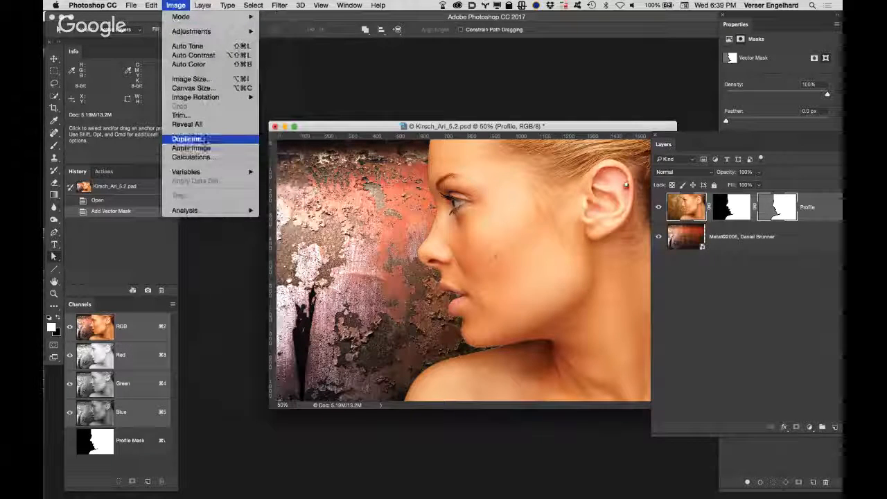
click(194, 139)
click(573, 240)
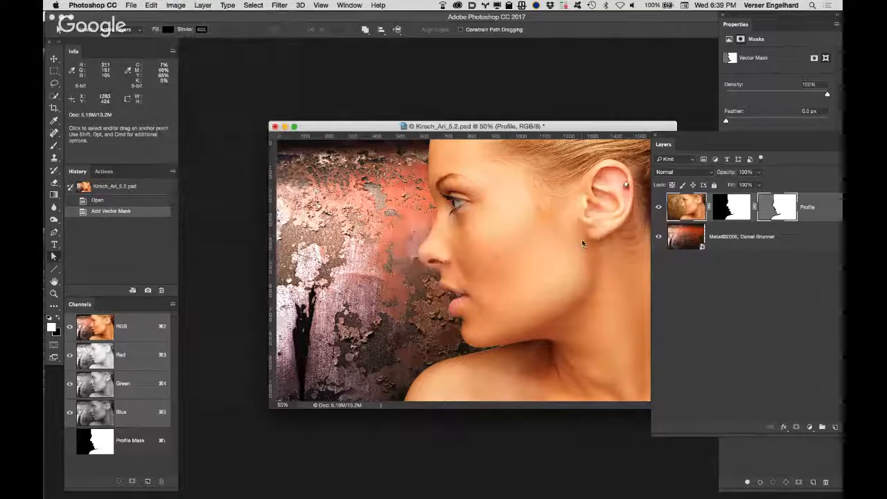
Delete the Profile layer from the duplicate document, repositioning the layer list so it is fully accessible.
drag(721, 220, 824, 291)
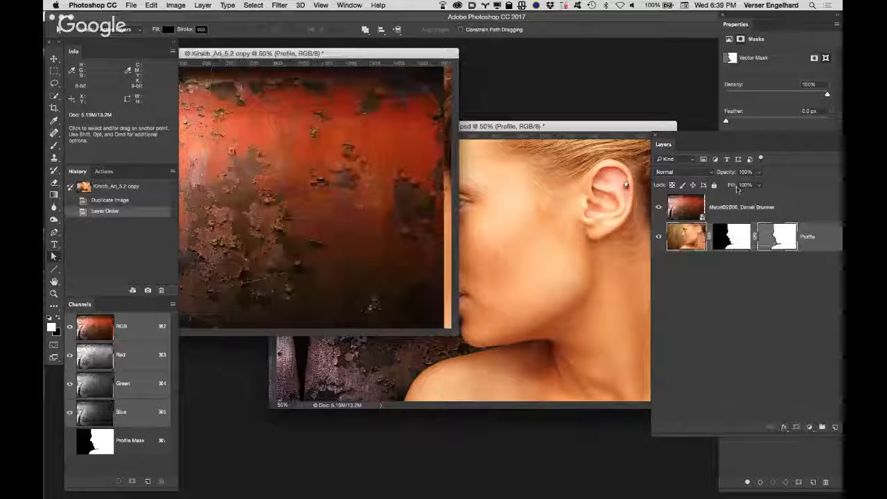
drag(749, 133, 636, 124)
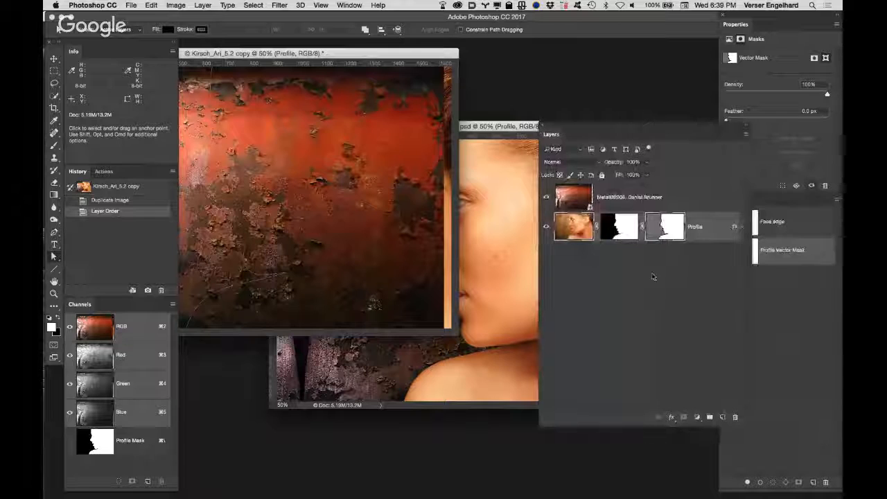
drag(585, 230, 737, 416)
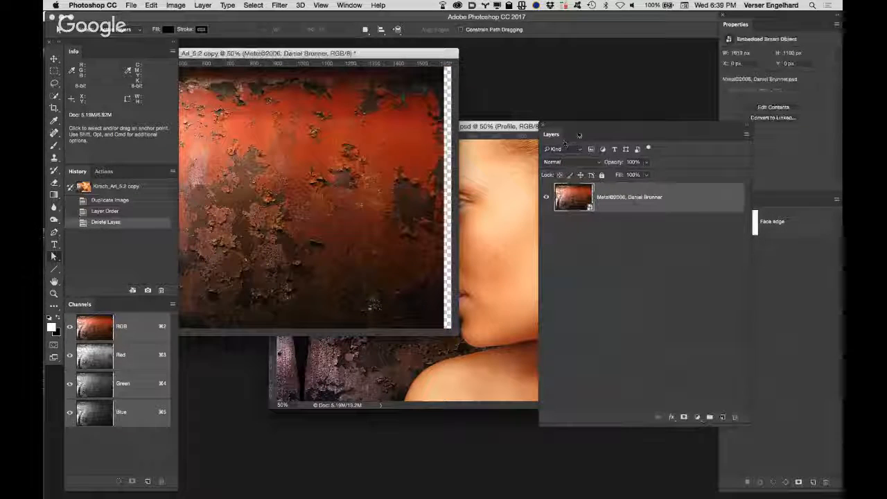
Rearrange the overlapping document windows and layer list, and copy the Profile layer with both its masks into the duplicate document.
drag(587, 125, 677, 124)
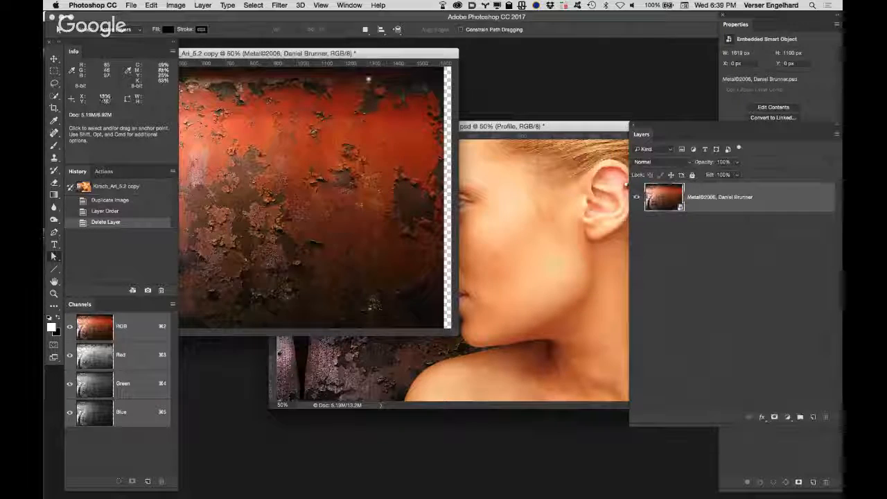
drag(383, 55, 492, 64)
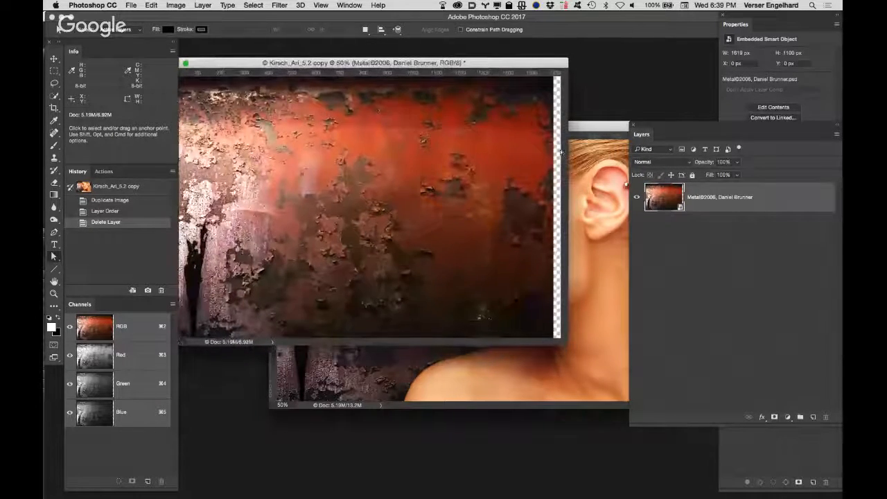
click(600, 226)
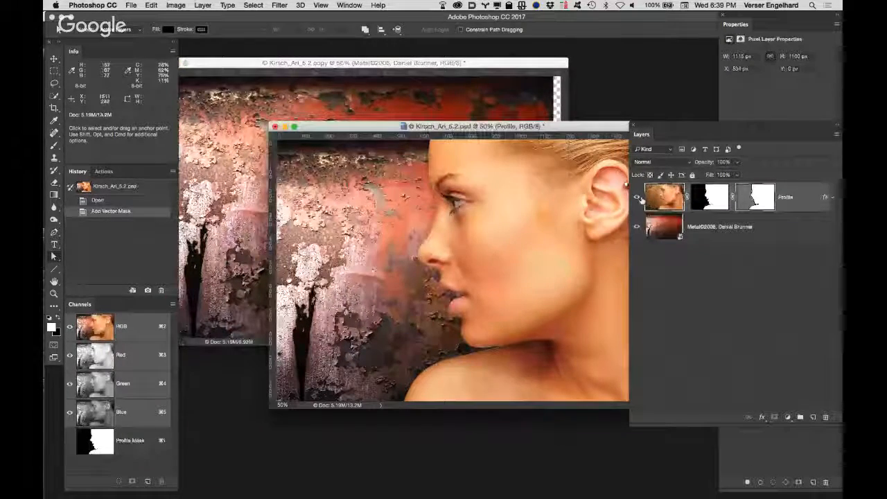
drag(562, 130, 597, 262)
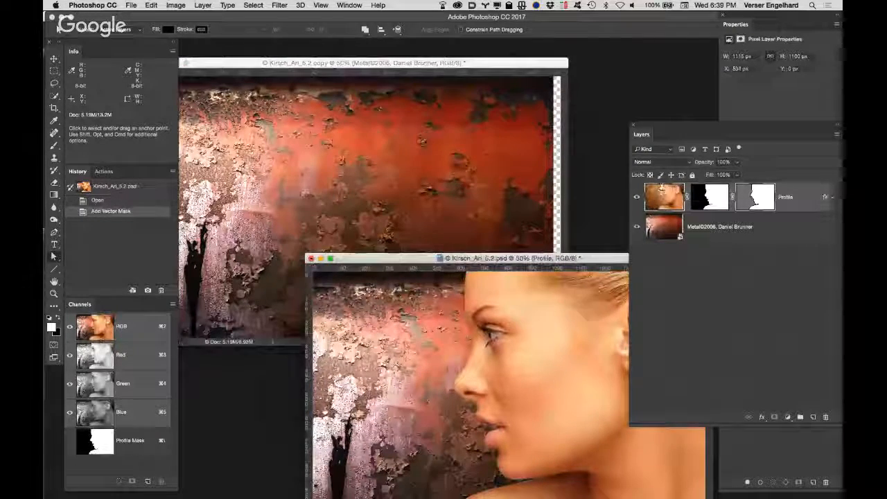
click(766, 198)
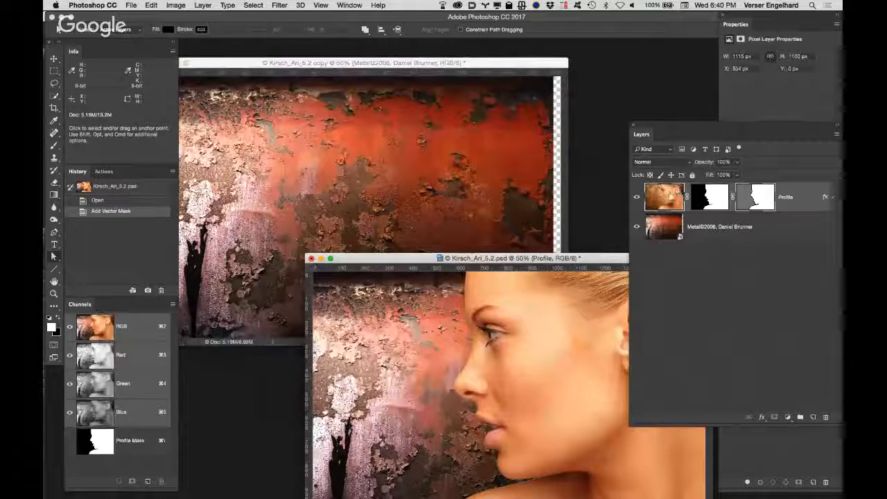
drag(666, 197, 333, 181)
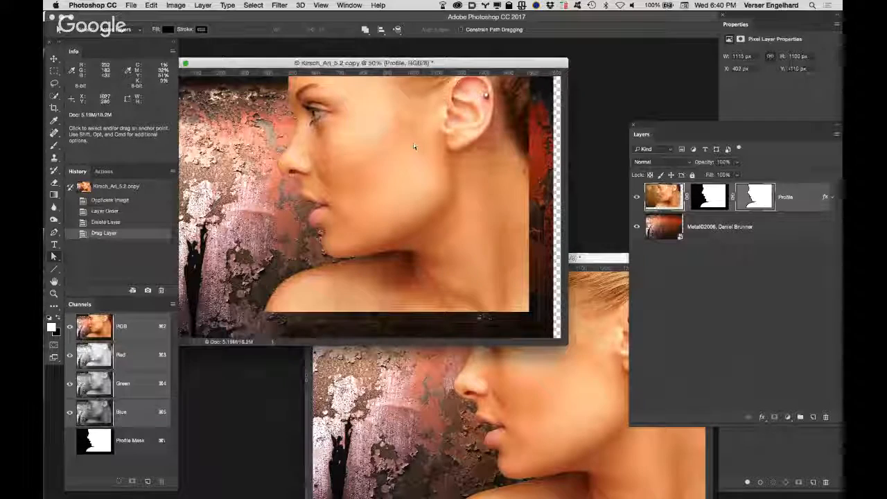
Move the copied profile in the duplicate document to about X 462 px, Y 18 px.
key(v)
drag(412, 143, 410, 173)
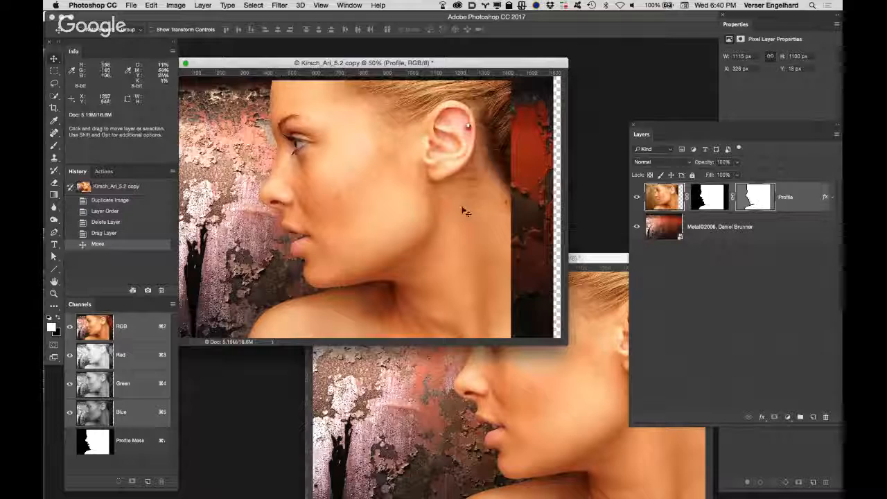
drag(465, 208, 496, 212)
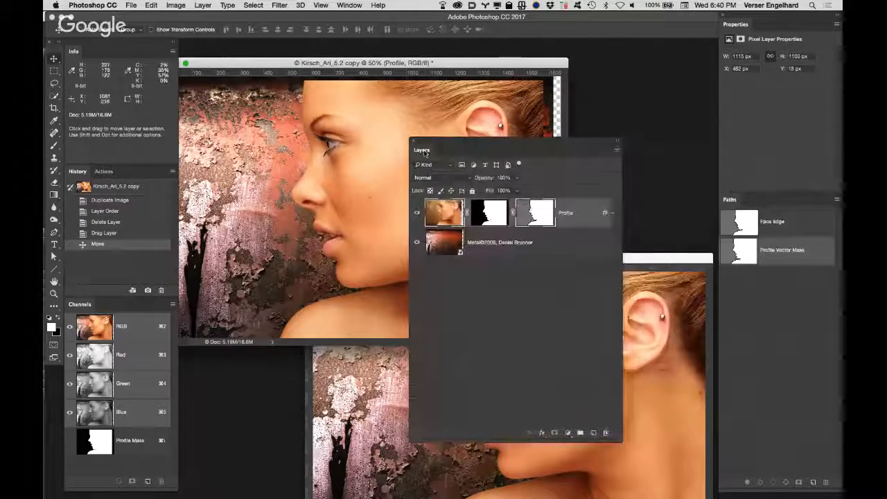
Dock the layer list with the paths list, show the paths, and bring the duplicate document's window fully into view.
drag(508, 140, 797, 203)
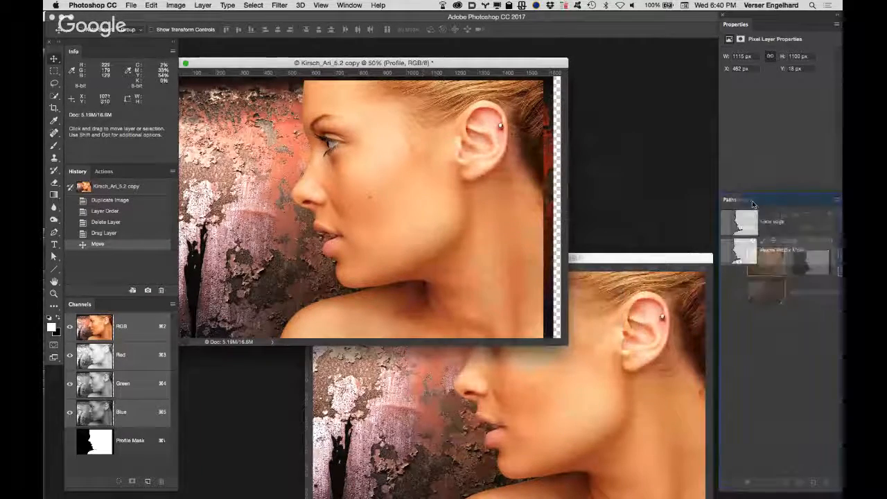
click(730, 200)
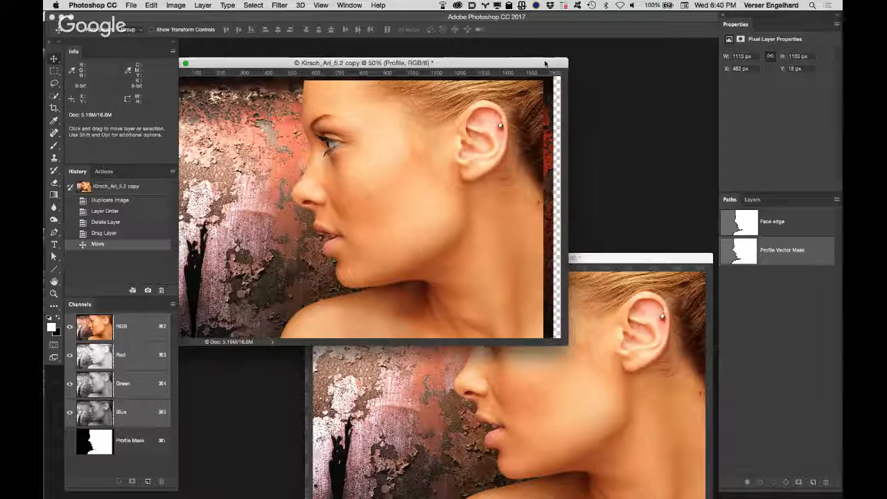
drag(542, 63, 647, 61)
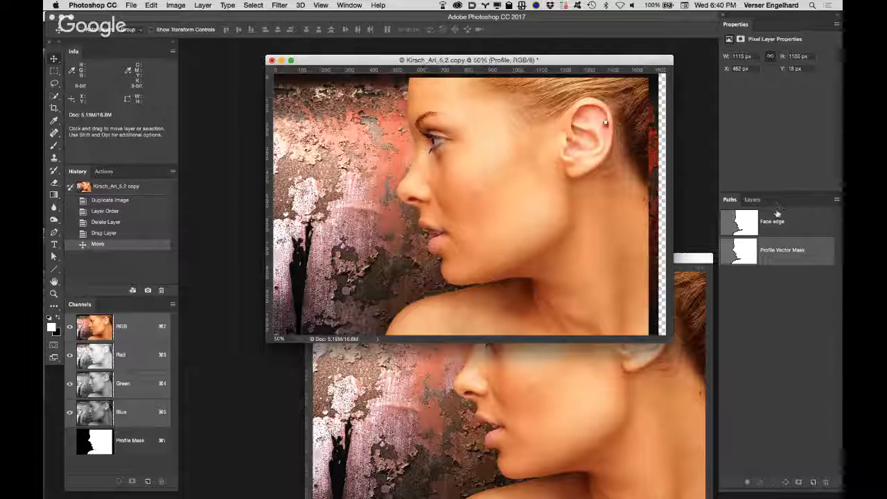
Scale the Profile layer together with its linked masks to 76% in the duplicate document.
click(754, 201)
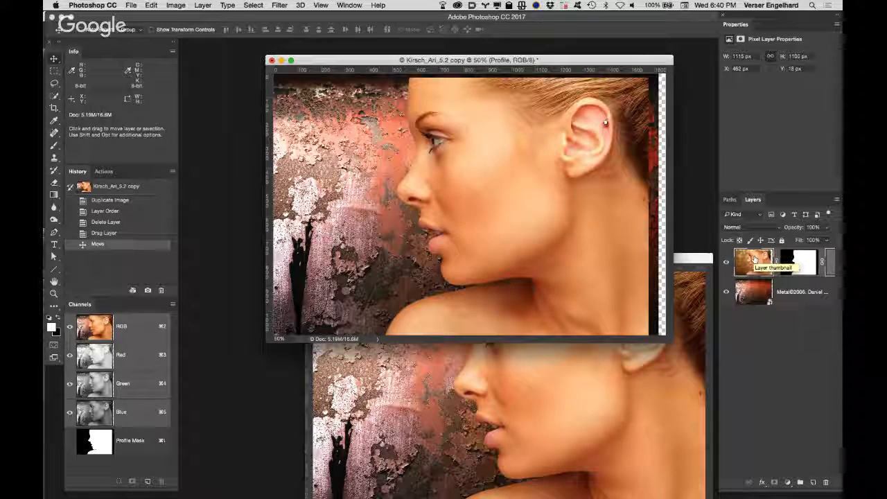
key(ctrl+t)
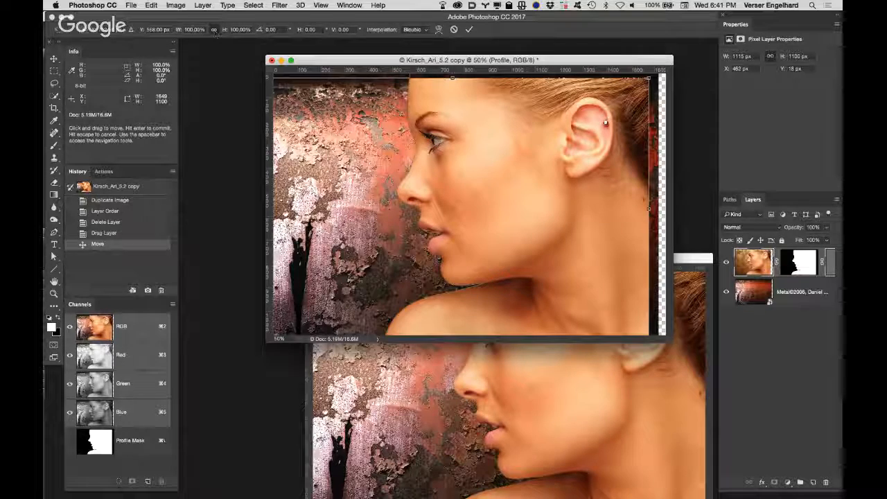
drag(178, 31, 166, 31)
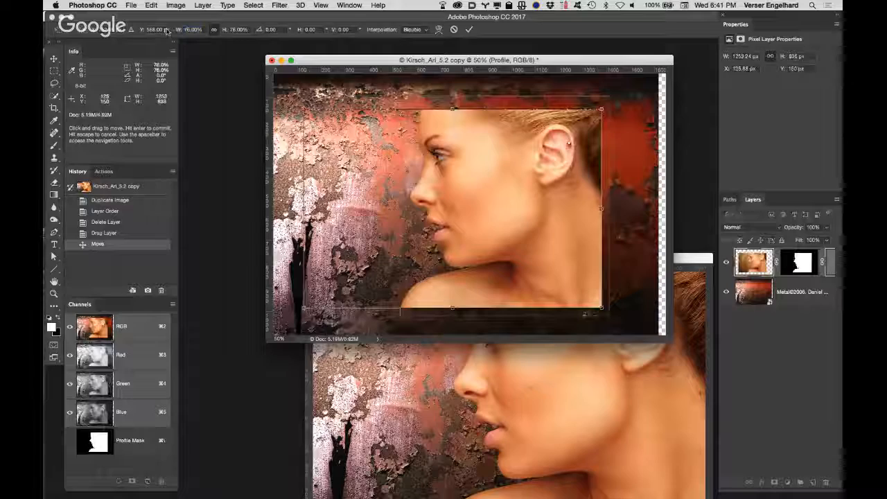
key(Return)
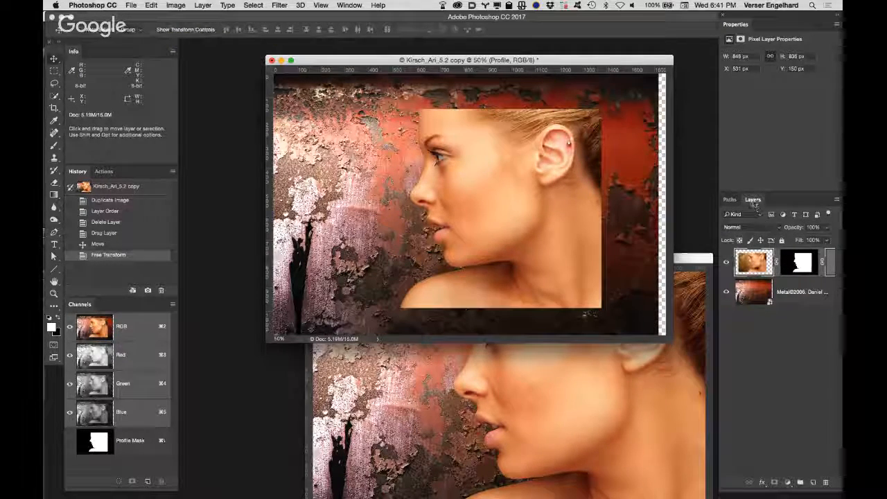
Float and widen the layer list, and display the Profile Vector Mask path's anchor points around the scaled face.
drag(753, 200, 639, 171)
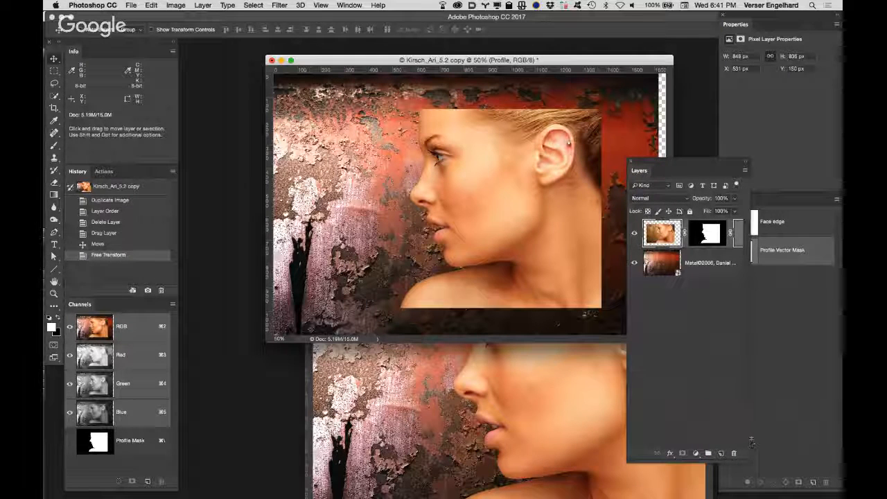
drag(752, 442, 811, 435)
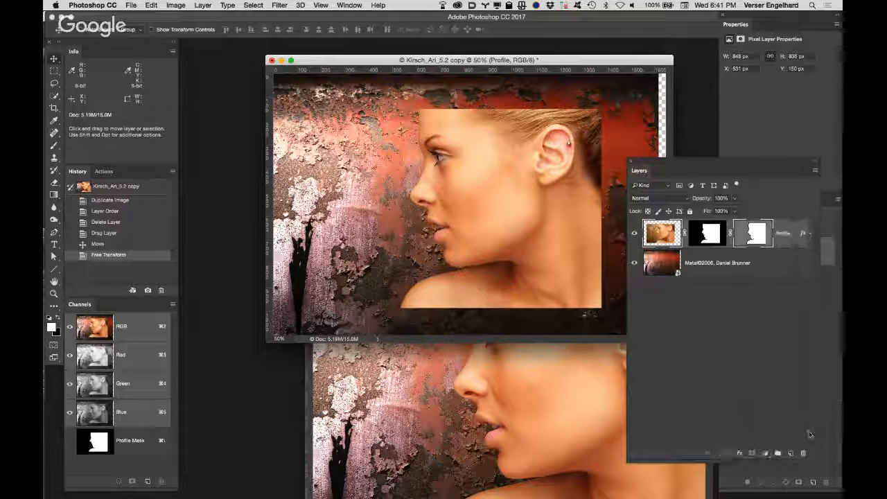
click(758, 232)
click(827, 305)
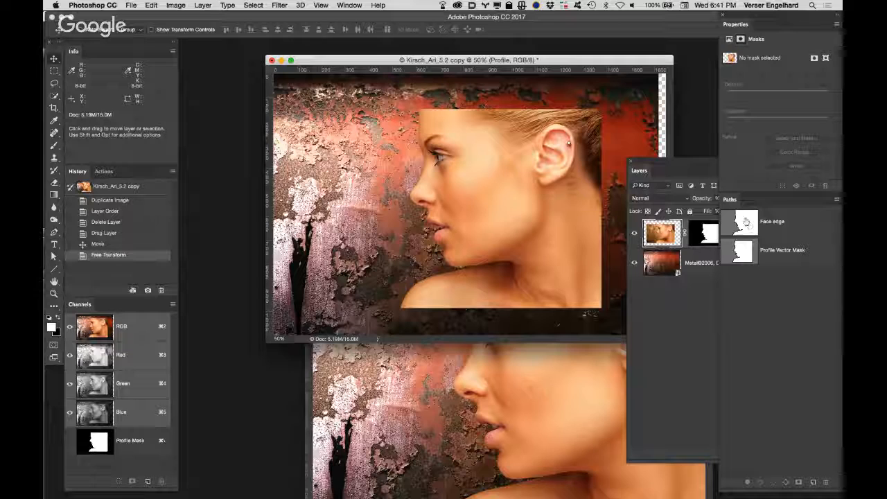
click(748, 250)
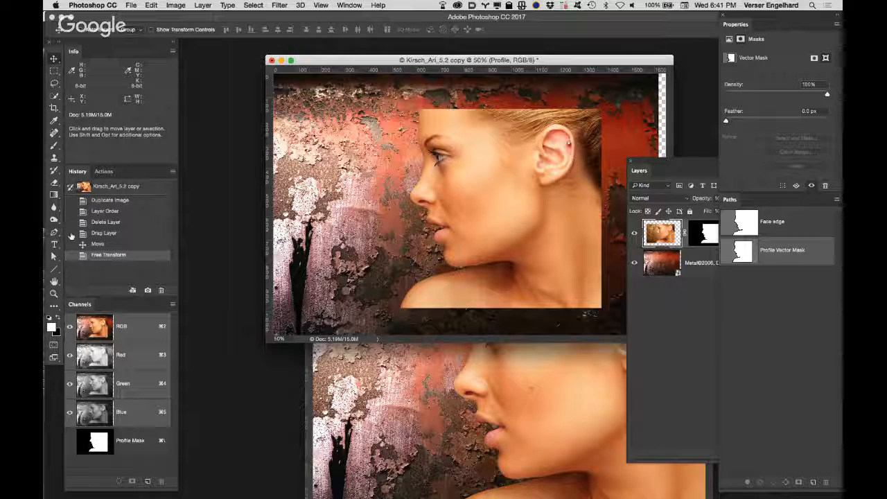
click(55, 255)
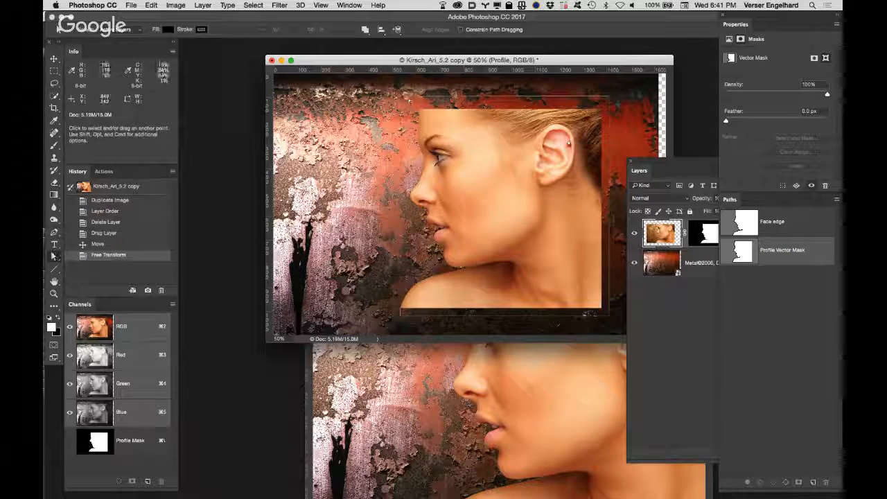
click(485, 191)
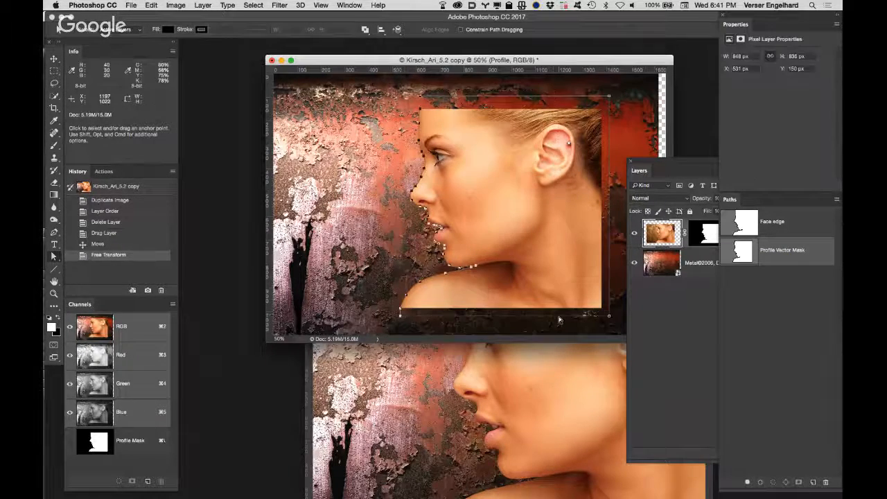
Examine the vector mask's edge along the forehead and nose at 300%, and hide the path to check the cutout.
key(z)
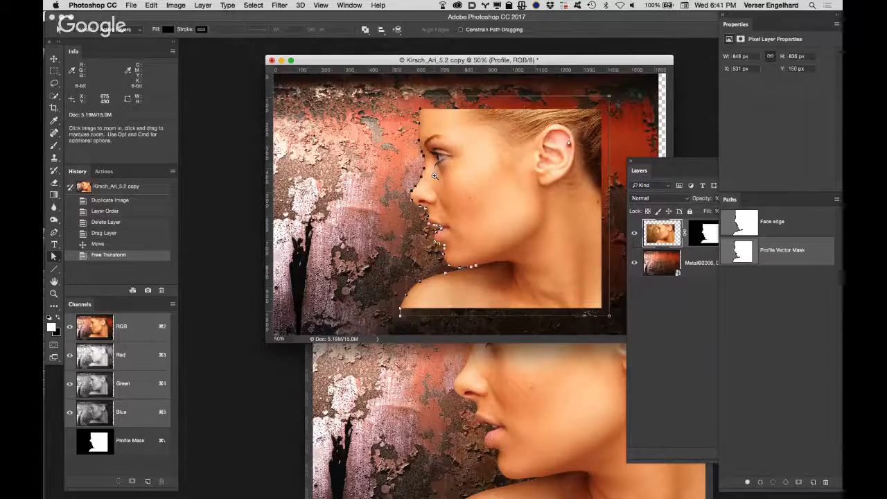
click(401, 214)
click(402, 213)
click(468, 268)
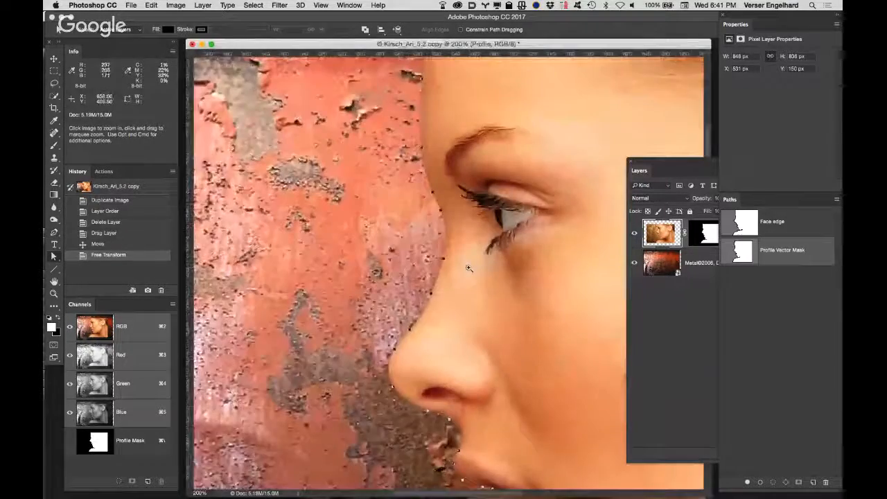
key(a)
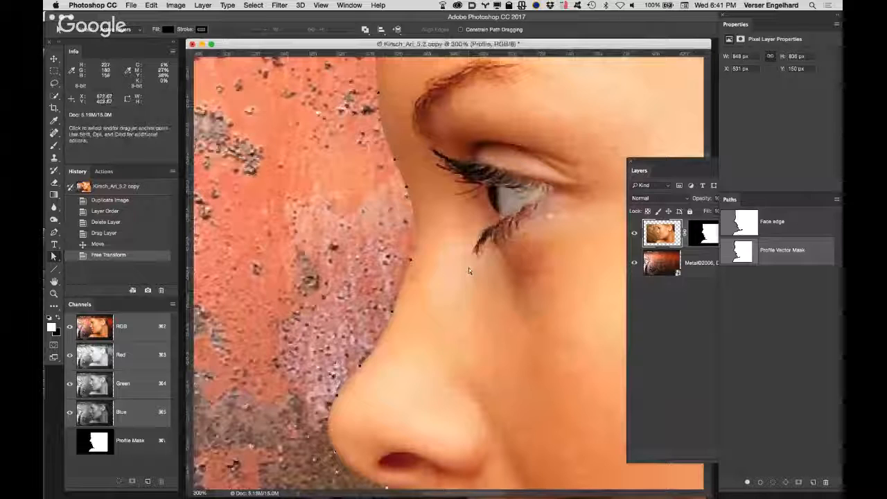
key(super+plus)
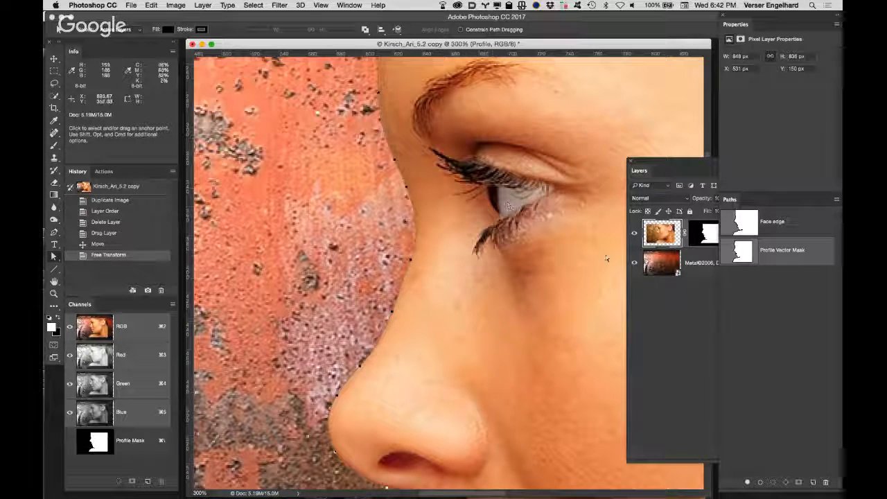
click(711, 316)
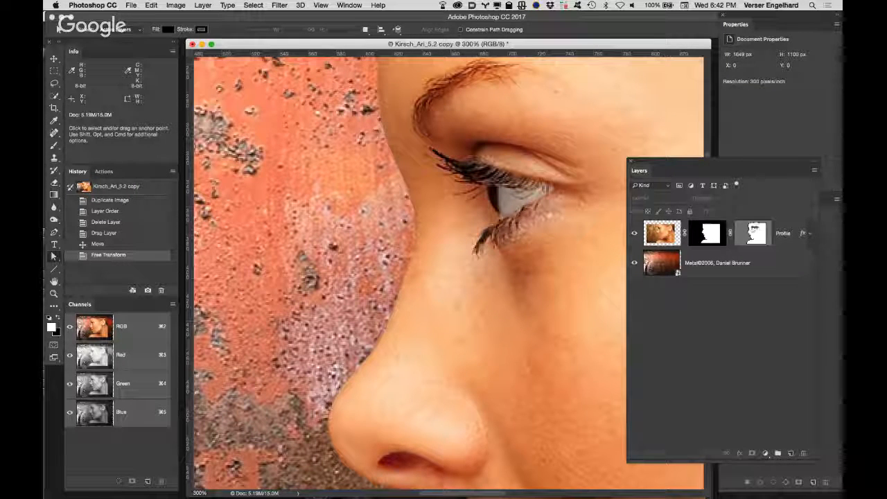
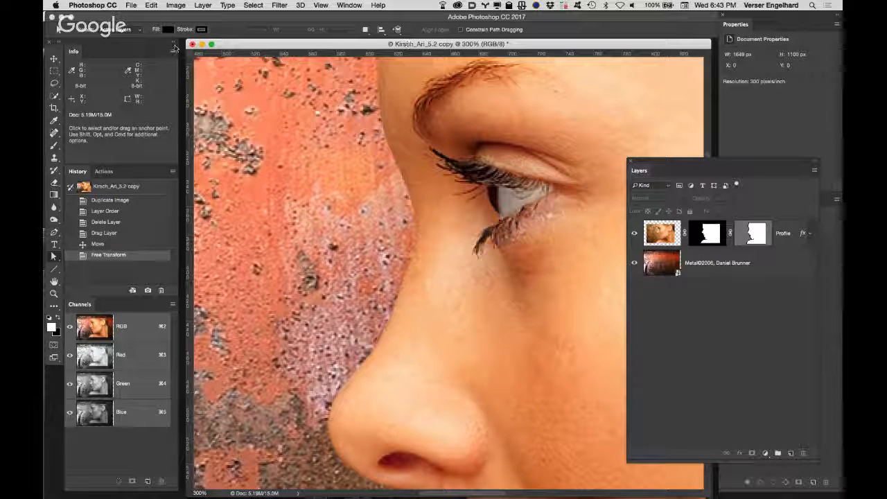
Close the duplicate and the original 5.2 composite without saving, and move the layer list aside.
click(192, 44)
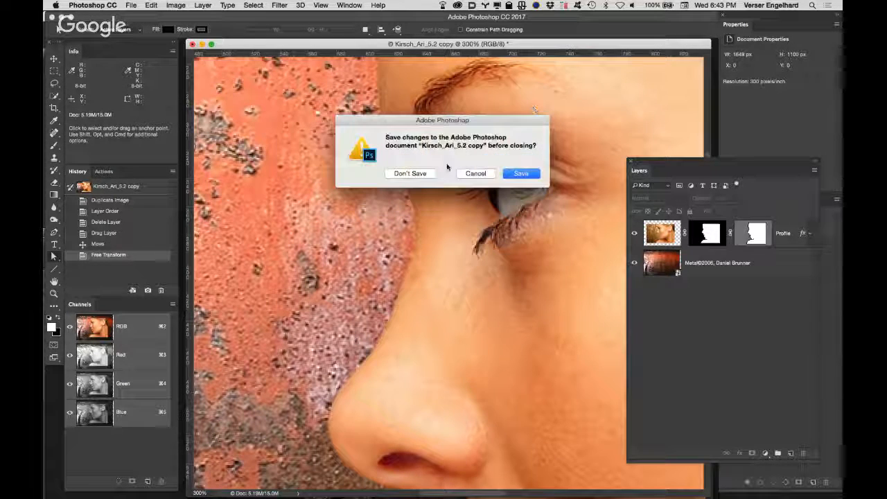
click(413, 174)
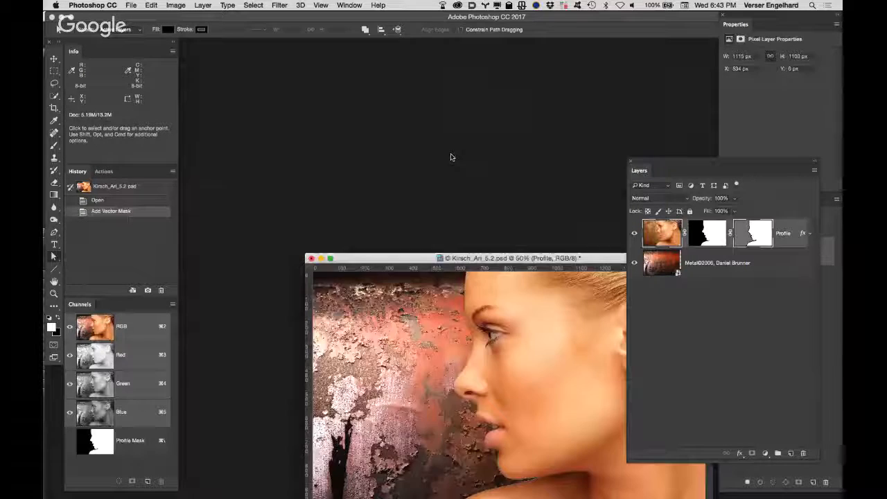
click(311, 258)
click(415, 174)
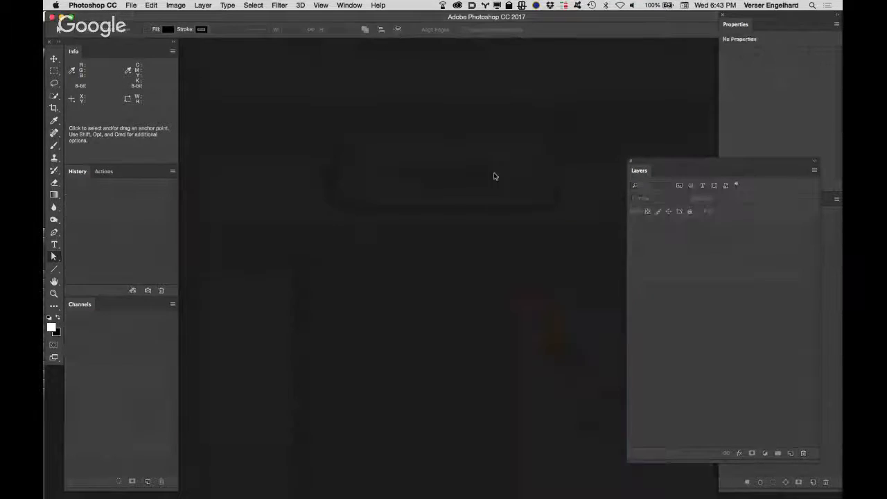
drag(651, 166, 709, 157)
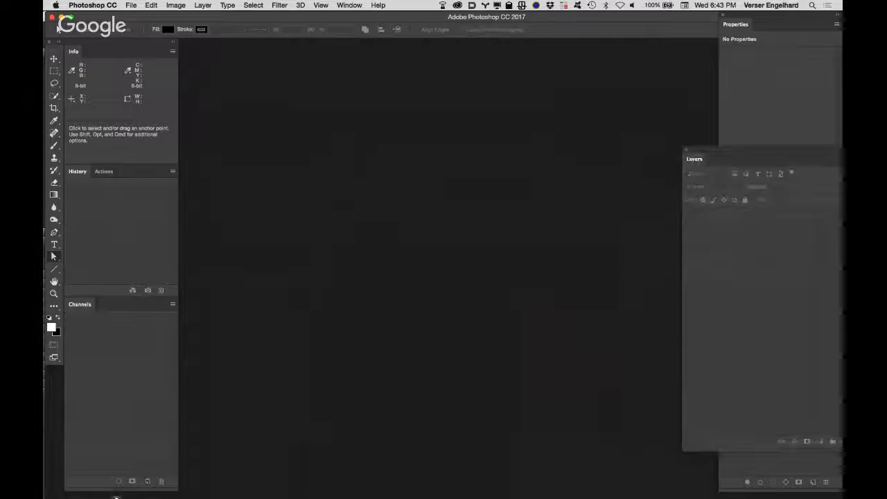
Switch to Finder and browse the Class 6 and Class 7 teacher folders for the next class material.
mouse_move(113, 491)
click(64, 489)
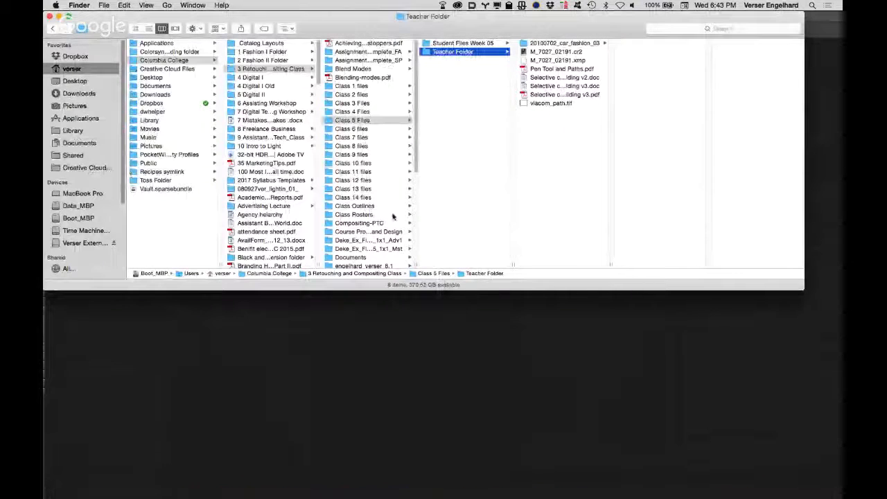
click(354, 129)
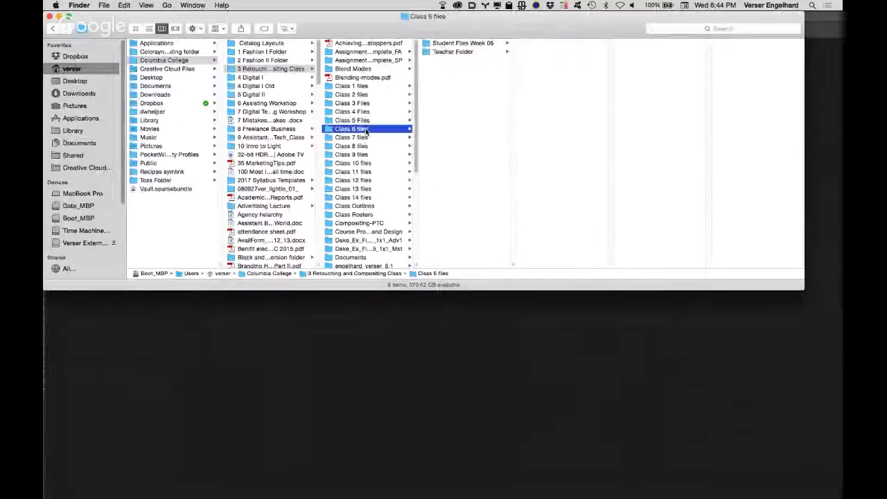
click(465, 52)
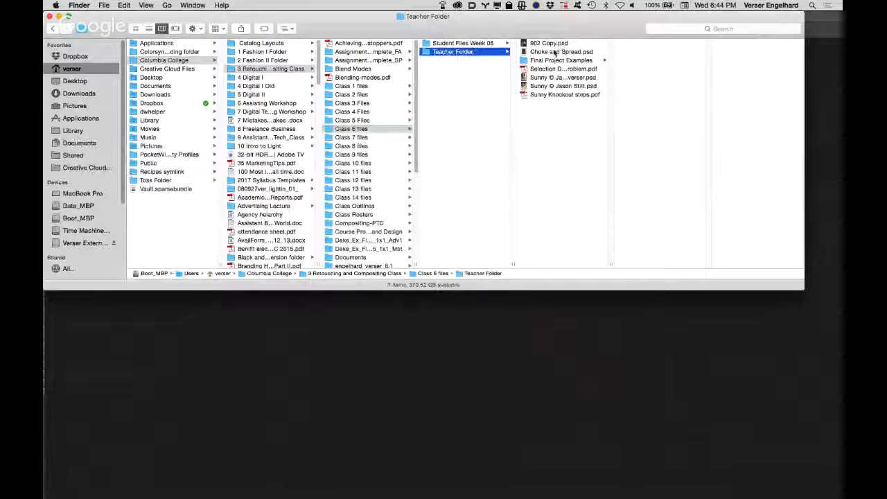
click(372, 137)
click(488, 52)
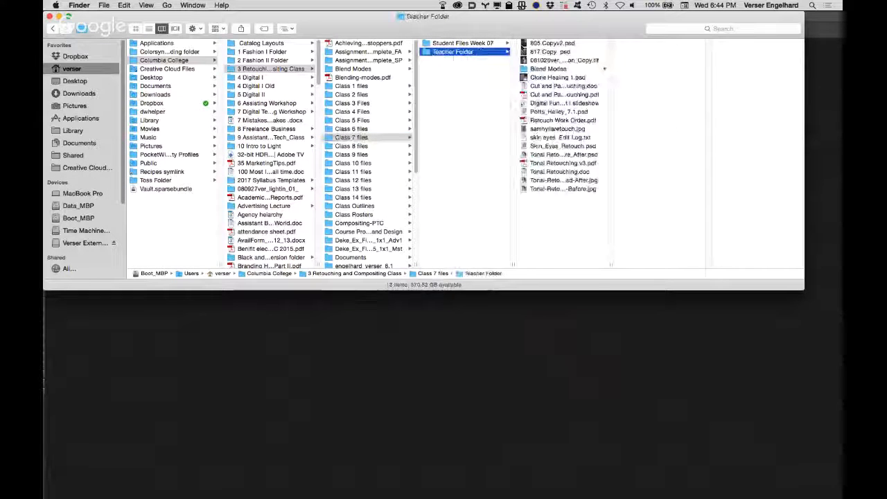
Open 081025ver_fashion_Copy.tif from the Class 7 teacher folder in Photoshop, centre its window and dock the layer list beside Paths.
click(549, 59)
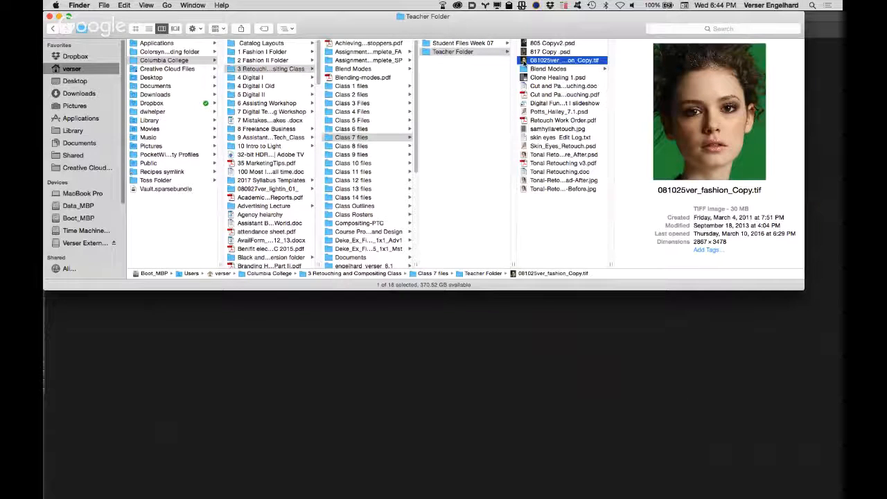
drag(525, 61, 345, 489)
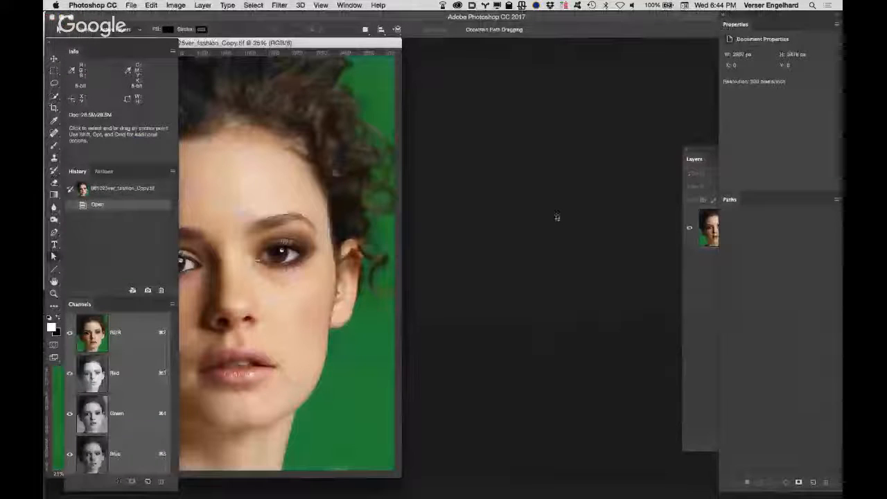
drag(350, 42, 534, 47)
drag(694, 158, 724, 201)
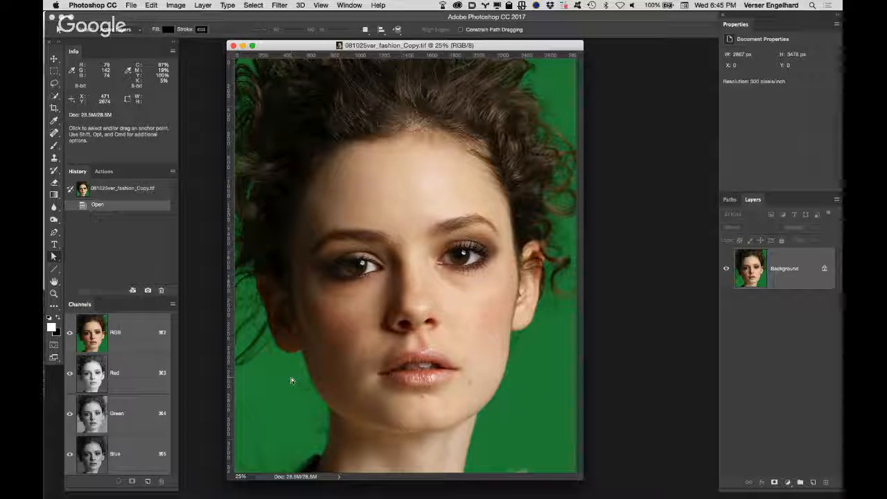
Compare the Red, Green and Blue channels one by one, and duplicate the Green channel.
click(141, 366)
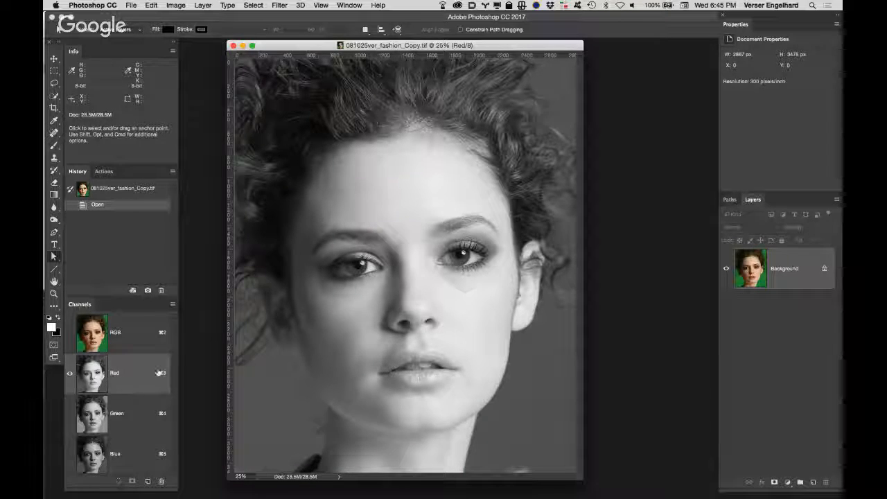
click(135, 414)
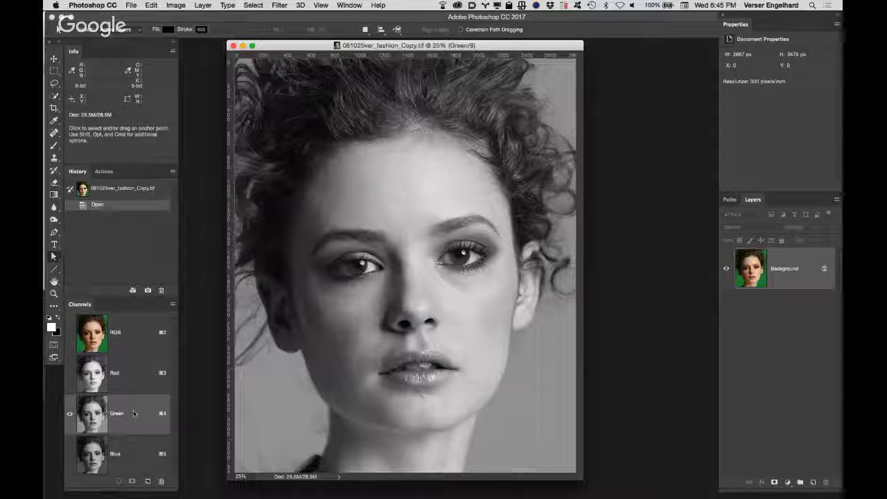
click(137, 450)
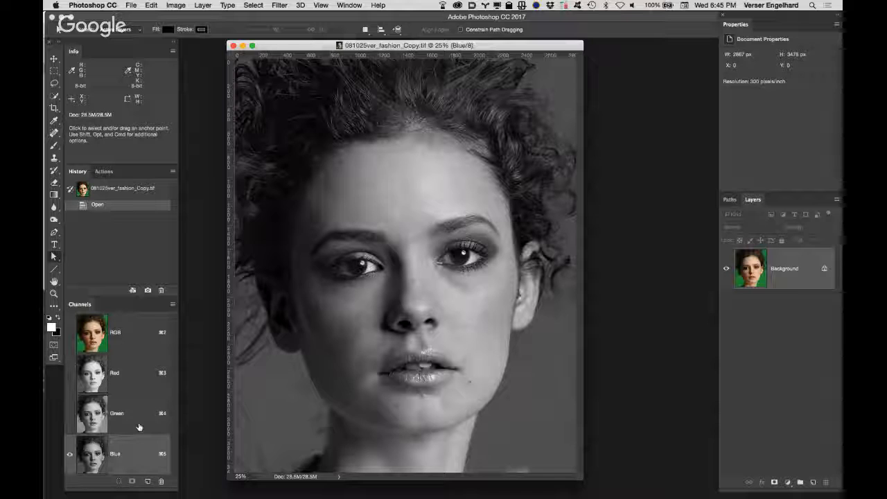
click(138, 427)
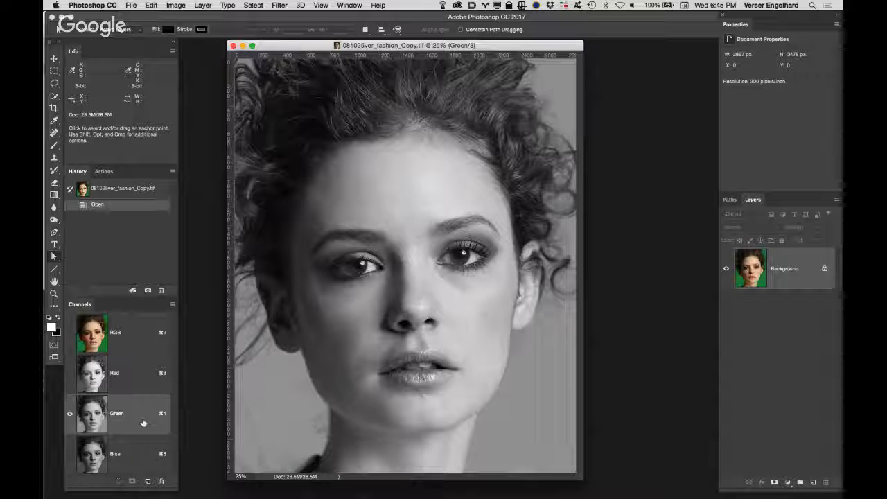
drag(136, 415, 147, 481)
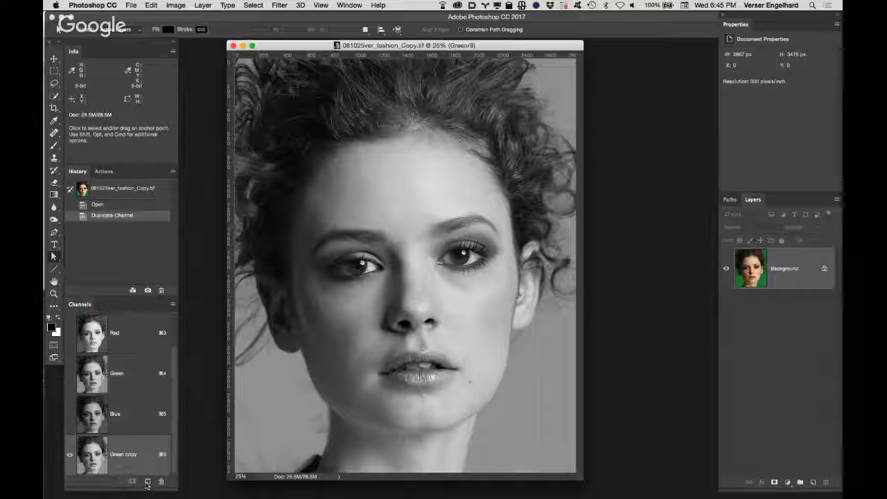
Rename the duplicated green channel as "Channel knockout".
double_click(124, 455)
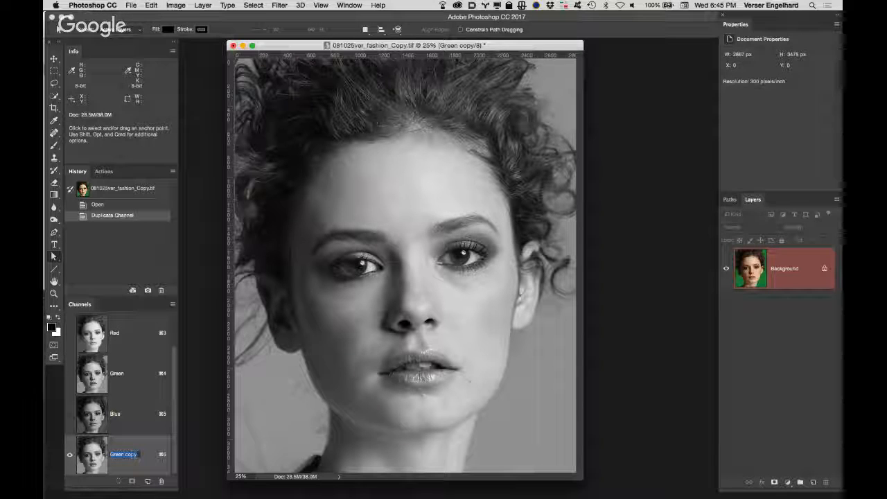
text(Chi)
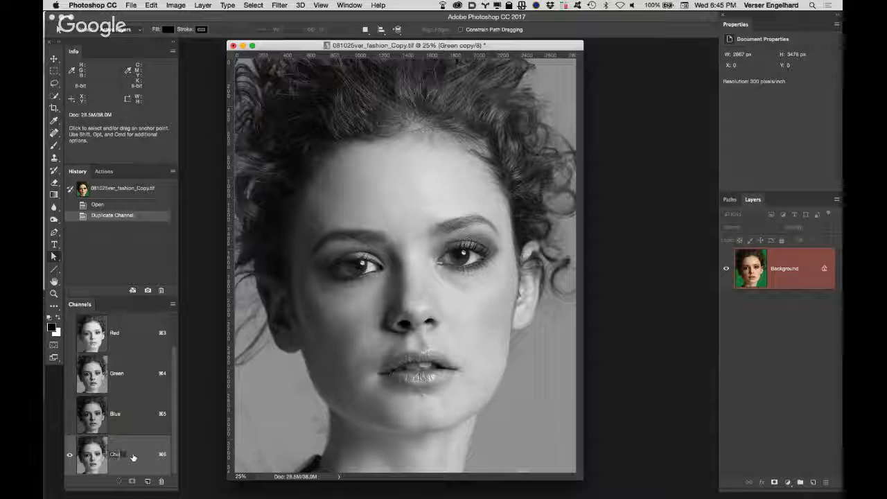
text(nnel kno)
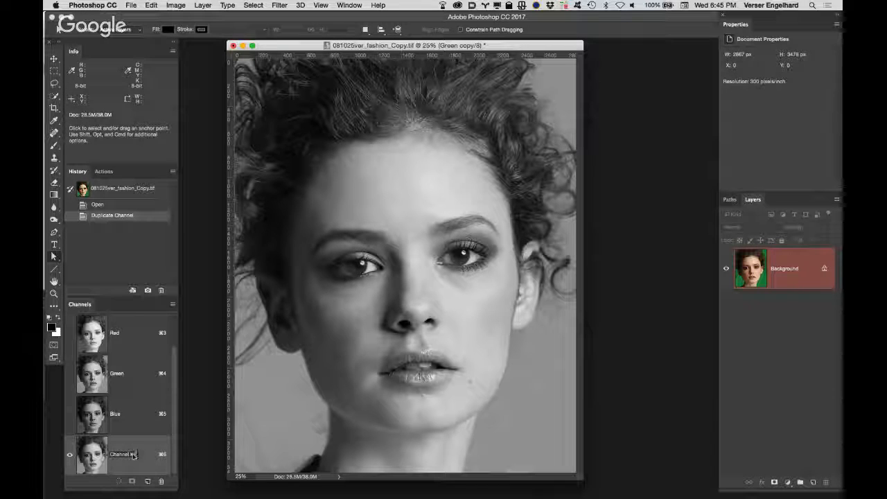
text(cko)
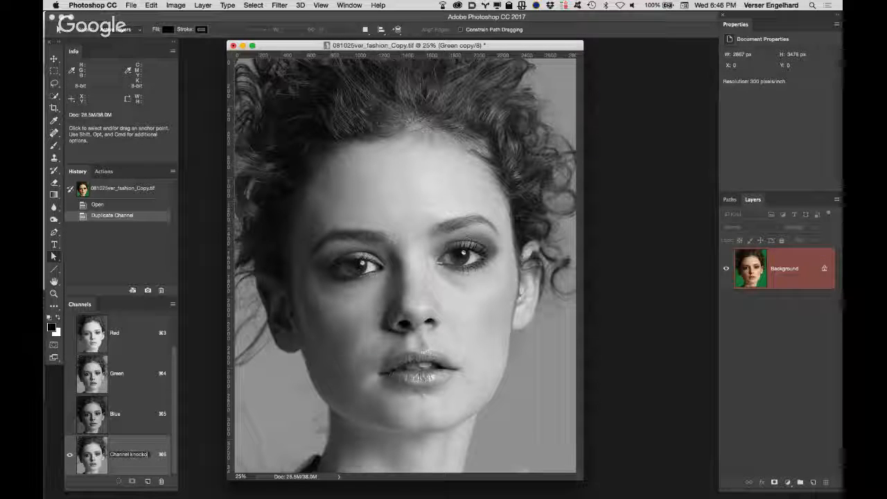
text(ut)
key(Return)
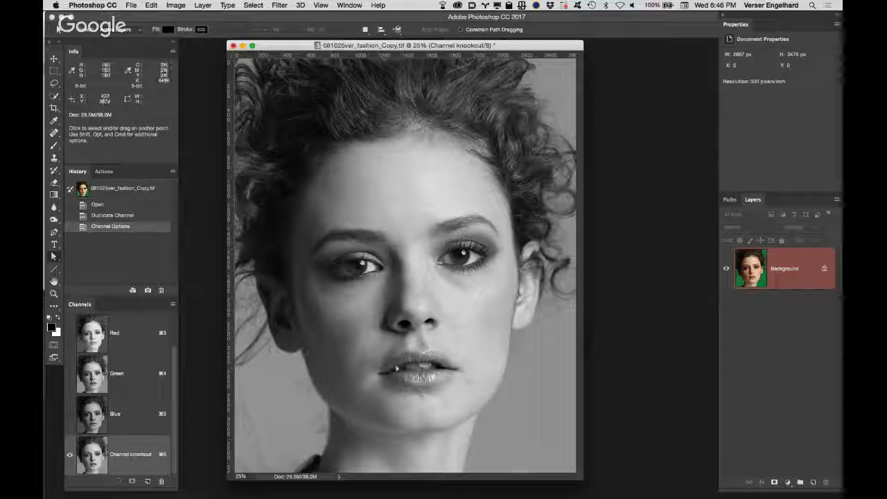
Place one color sampler on a dark stray curl beside the head and a second on the plain background above it.
key(z)
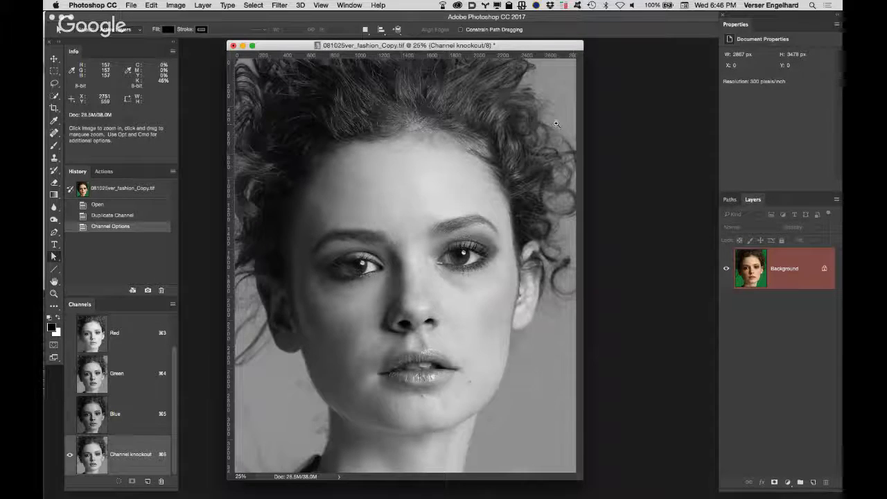
click(548, 155)
click(641, 181)
click(669, 230)
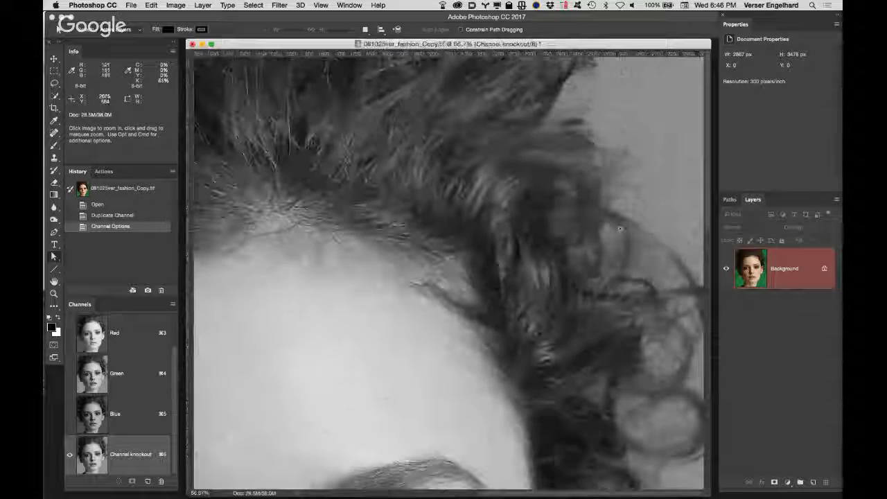
scroll(589, 214, down, 3)
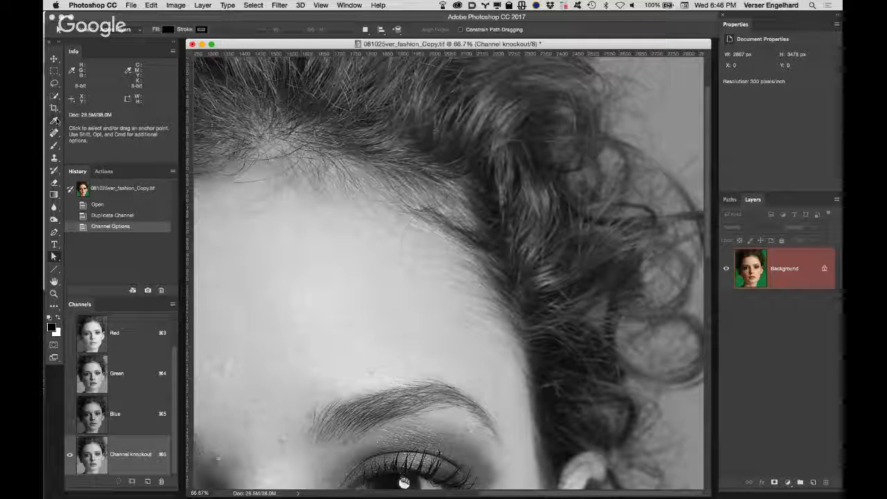
drag(54, 119, 91, 141)
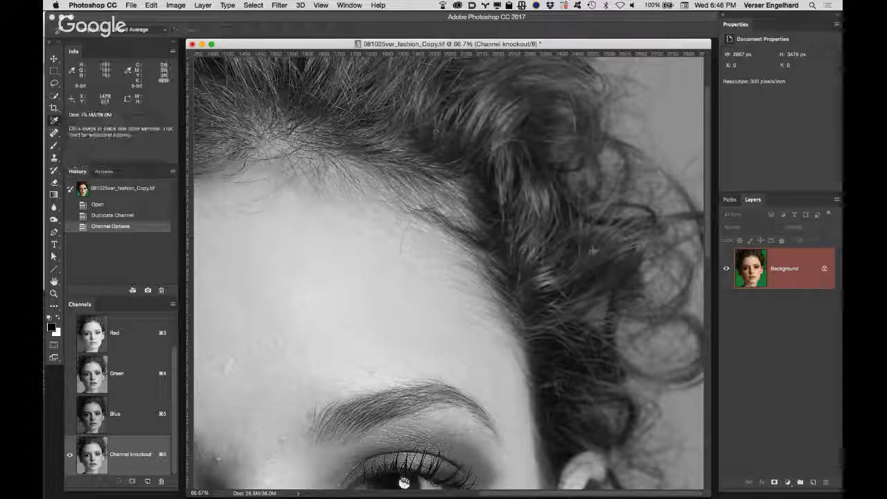
click(690, 216)
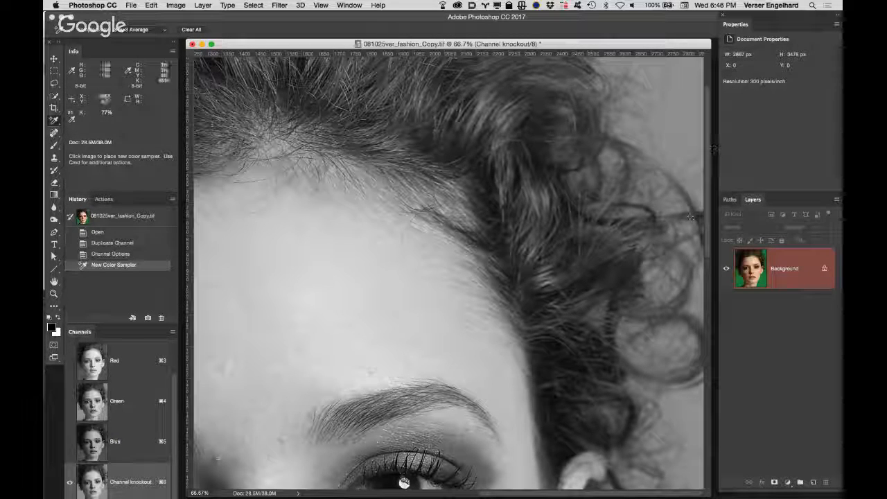
click(690, 93)
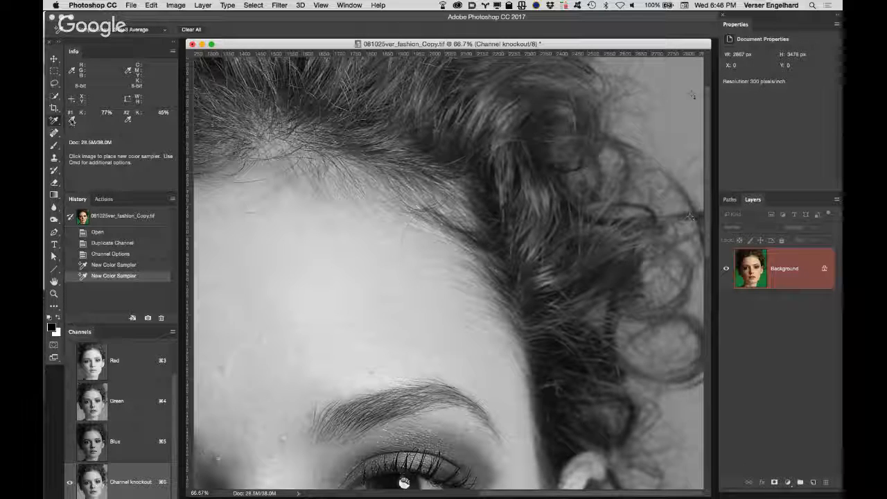
Set the read-outs of both color samplers to RGB Color.
click(72, 121)
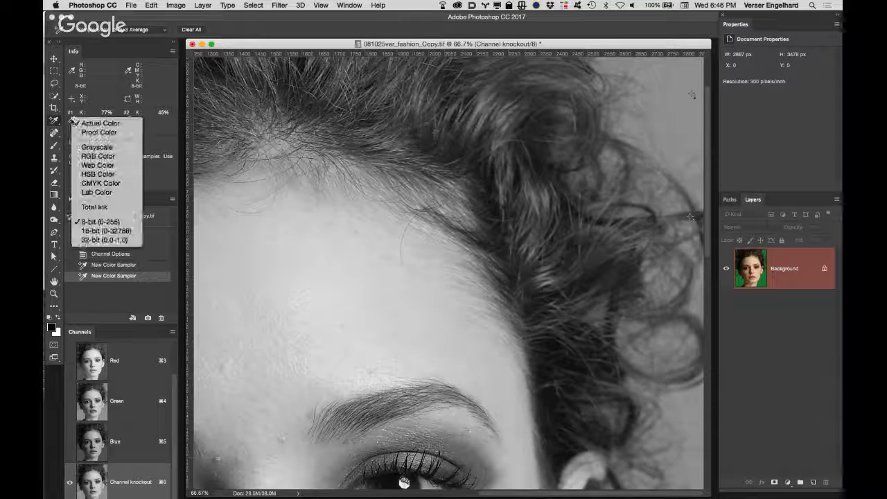
click(98, 157)
click(127, 120)
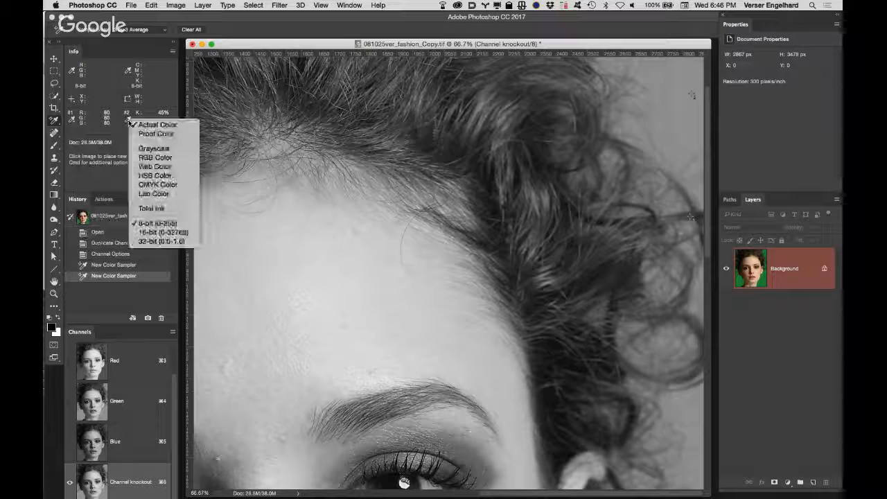
click(154, 157)
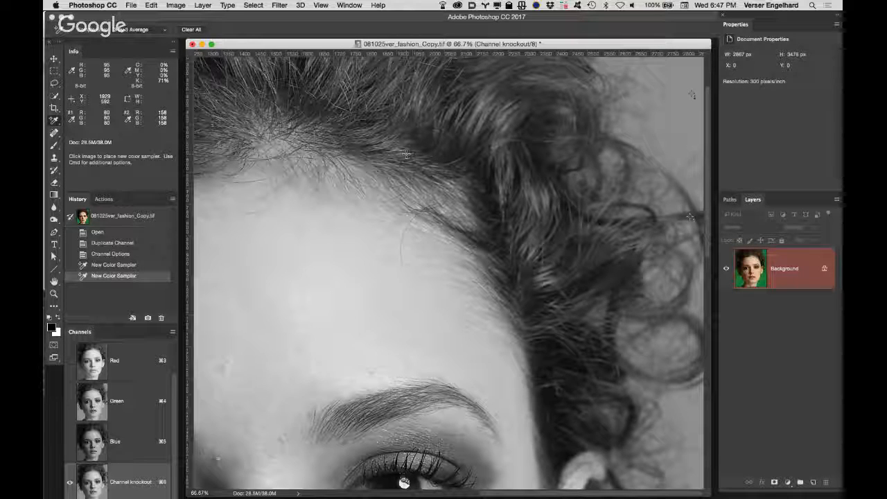
Apply Levels to the Channel knockout channel with the input black point at 60 and the white point at 138.
key(super+l)
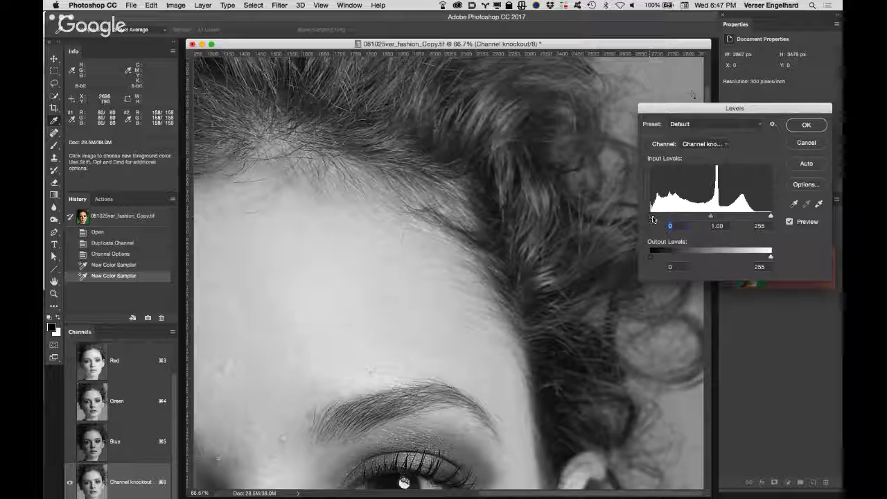
drag(650, 219, 680, 221)
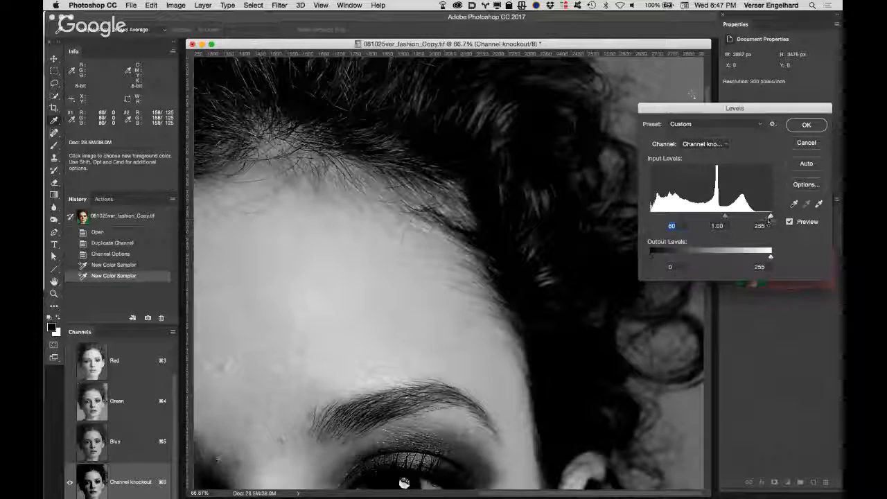
drag(770, 219, 717, 219)
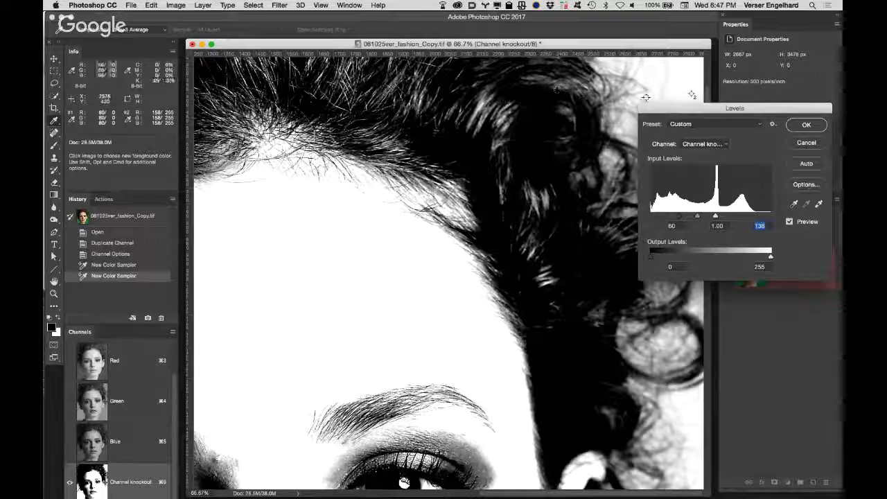
Examine the contrast of the curls against the background at 50%, moving the Levels dialog clear of the hair edge.
drag(672, 109, 749, 92)
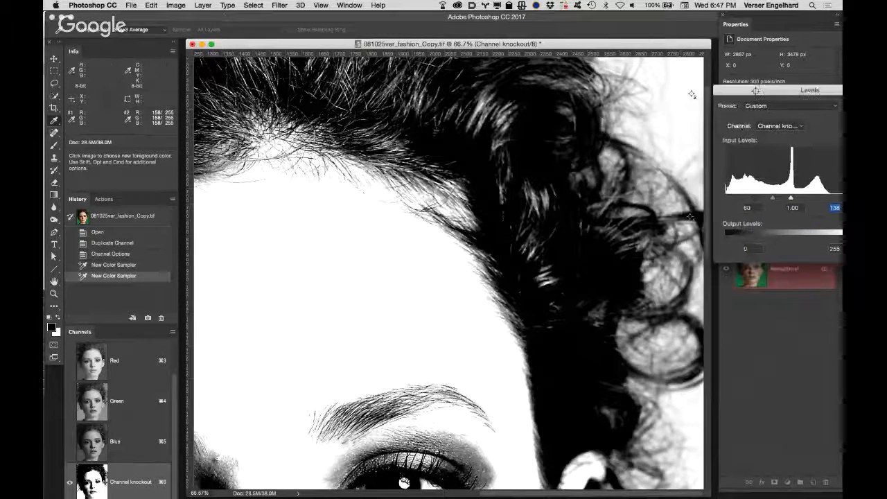
drag(679, 44, 537, 42)
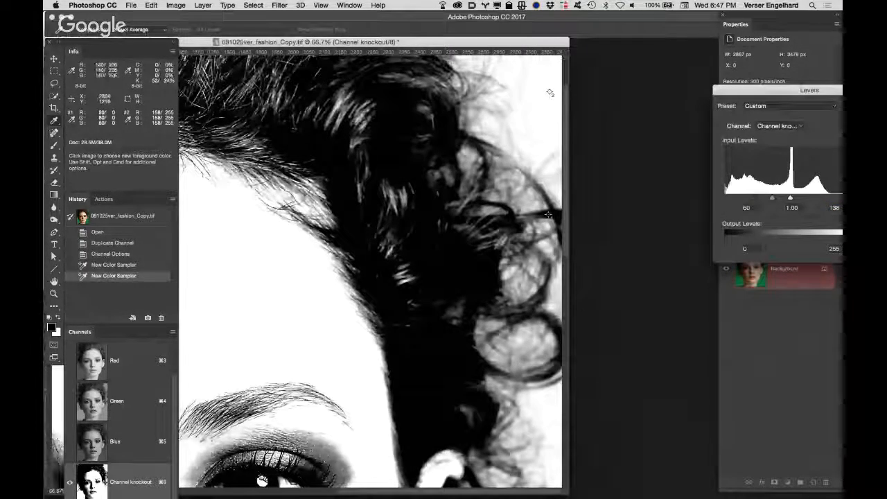
key(z)
click(506, 334)
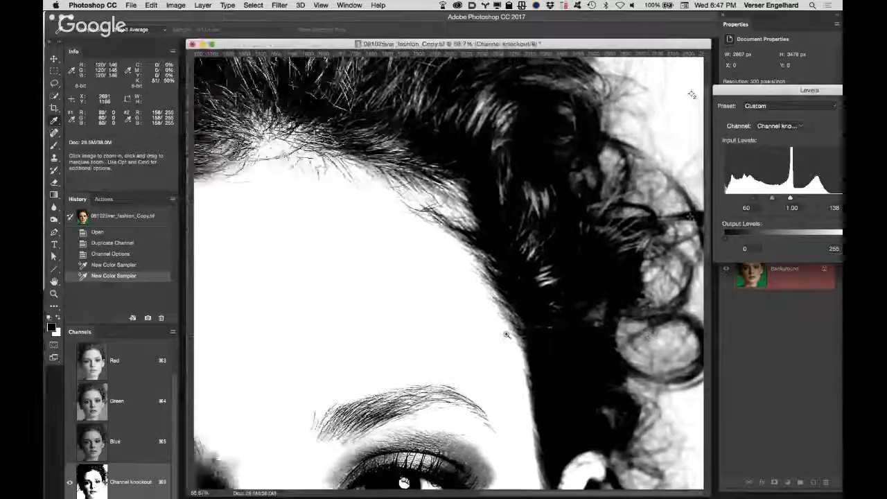
alt+click(667, 258)
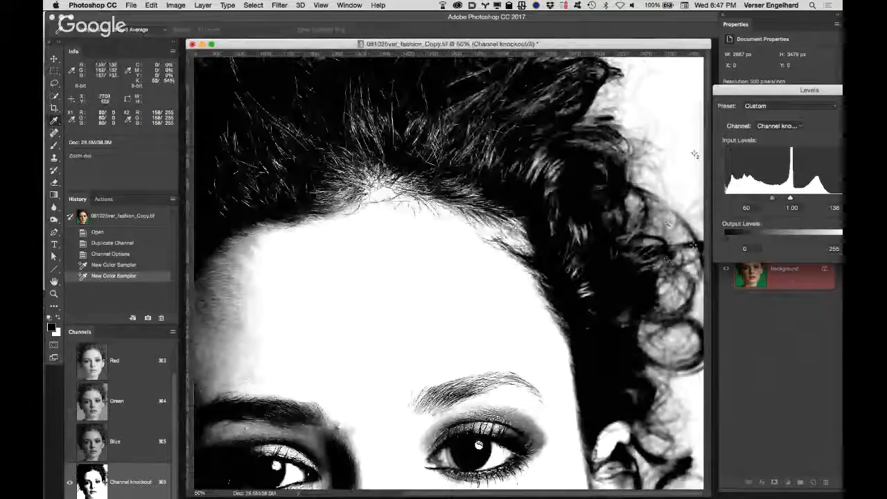
key(space)
drag(610, 287, 610, 256)
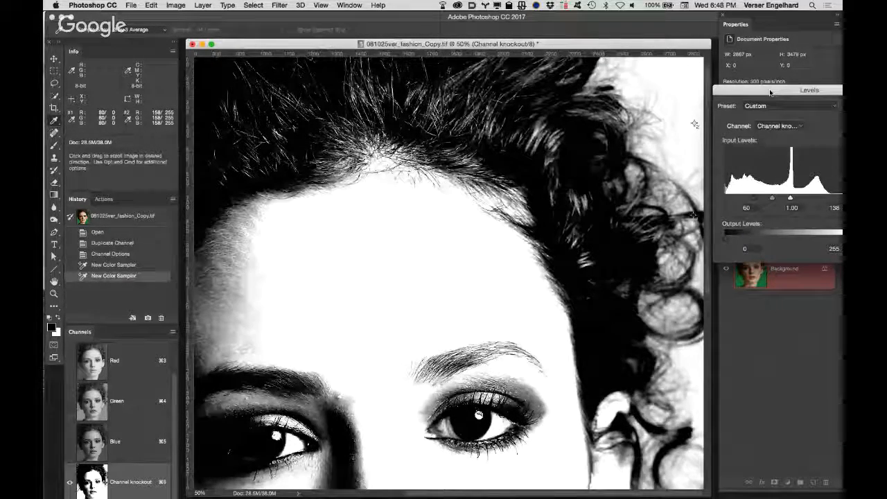
drag(770, 92, 677, 345)
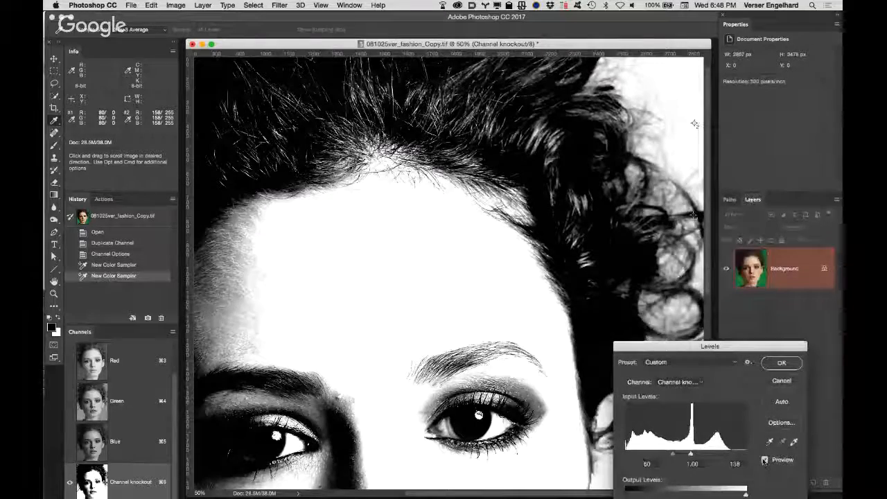
Compare the hairline and upper curls of the Channel knockout channel with the Levels preview off and on.
click(764, 460)
click(764, 460)
click(764, 460)
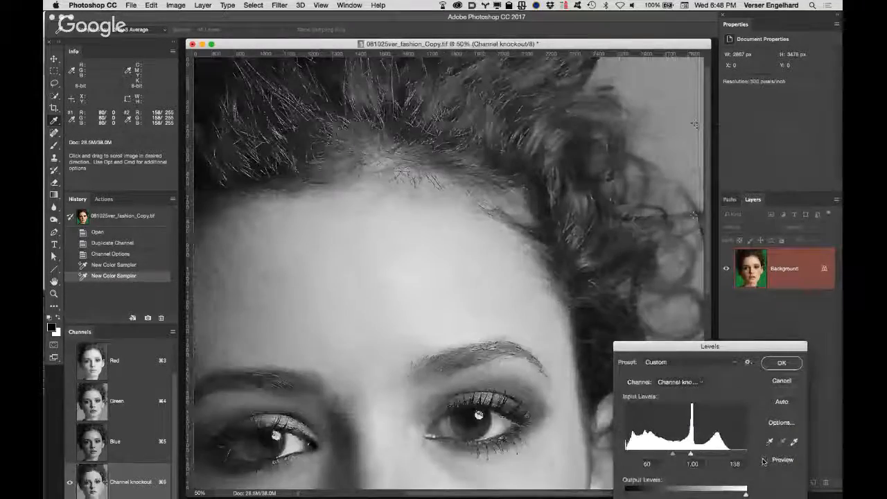
click(765, 461)
click(764, 460)
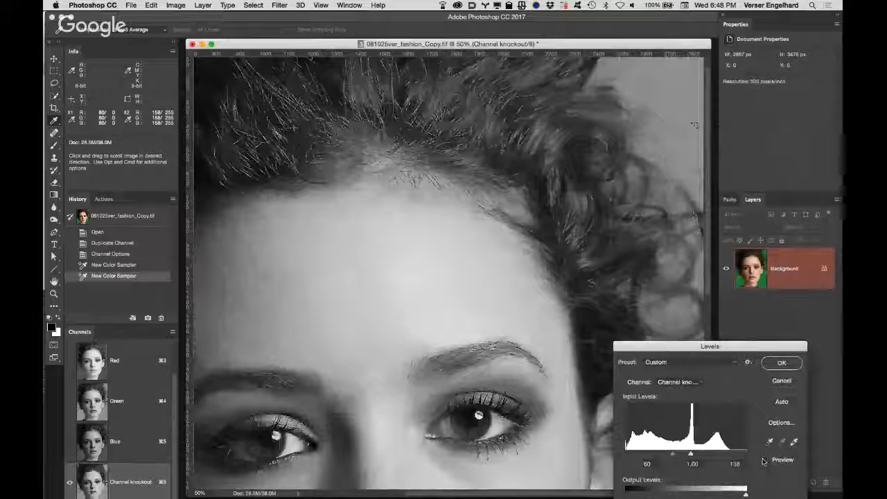
click(765, 460)
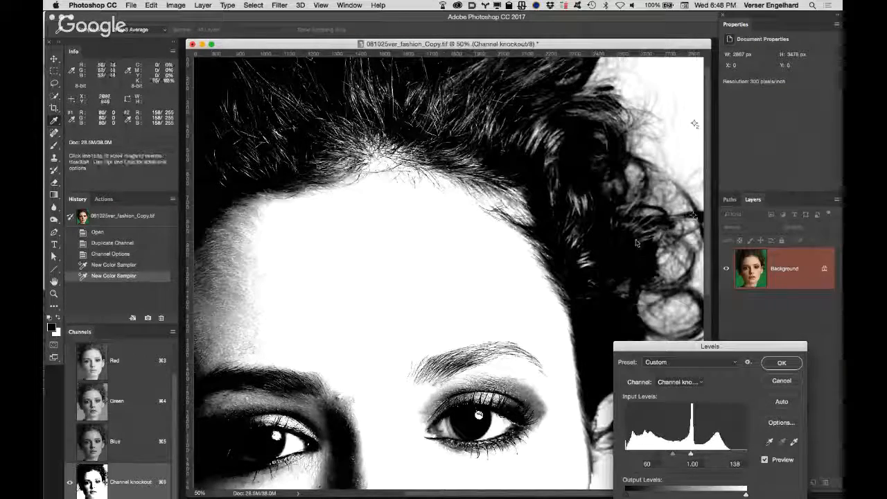
Compare the ear and lower curls with and without the Levels preview.
drag(631, 246, 613, 175)
scroll(617, 176, down, 5)
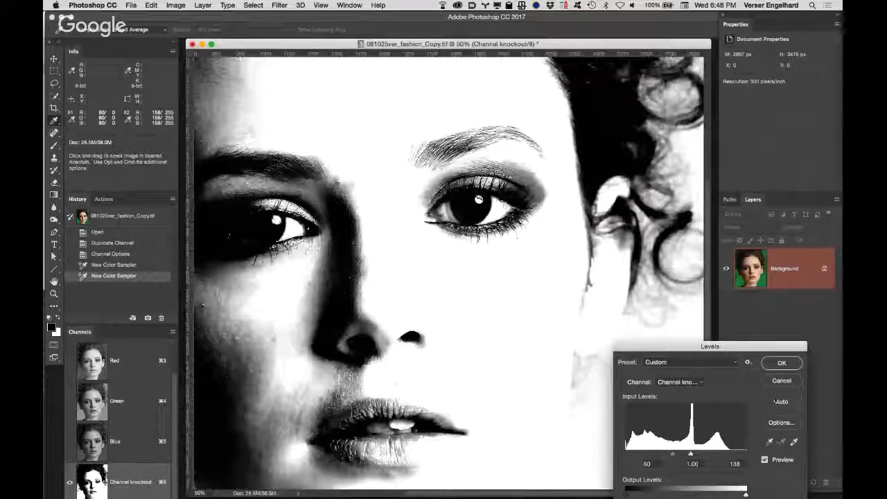
click(765, 460)
click(765, 460)
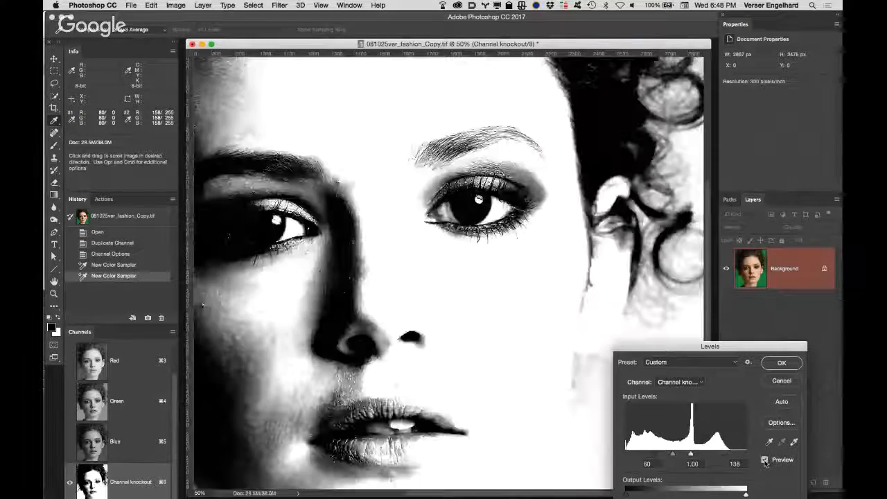
click(766, 460)
click(765, 460)
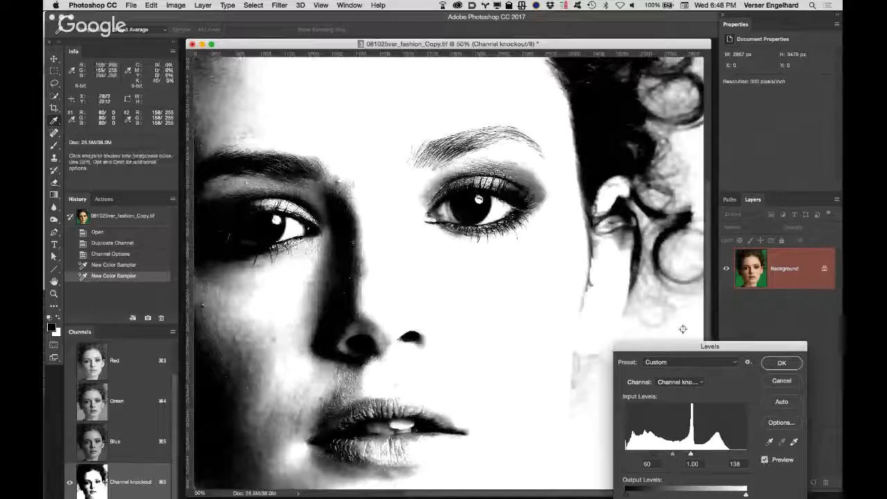
Inspect the adjusted channel around the jaw, forehead and shadowed cheek edge, and commit the Levels adjustment.
drag(611, 289, 568, 246)
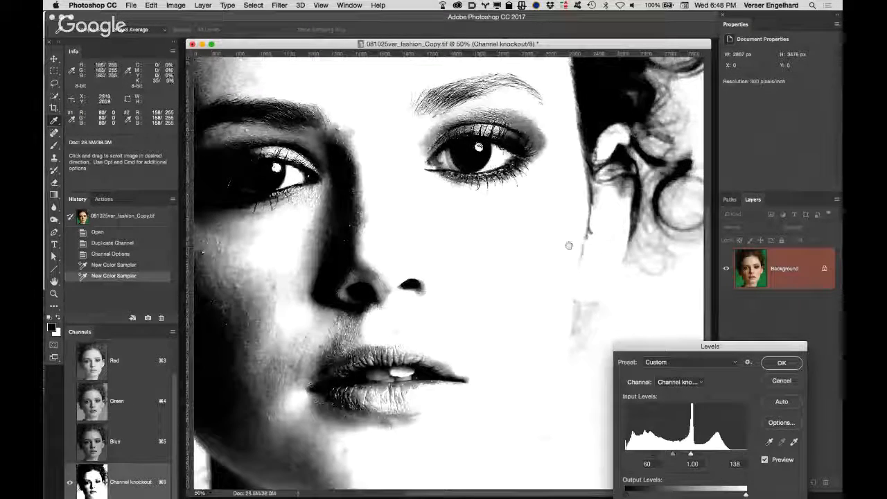
drag(573, 281, 578, 167)
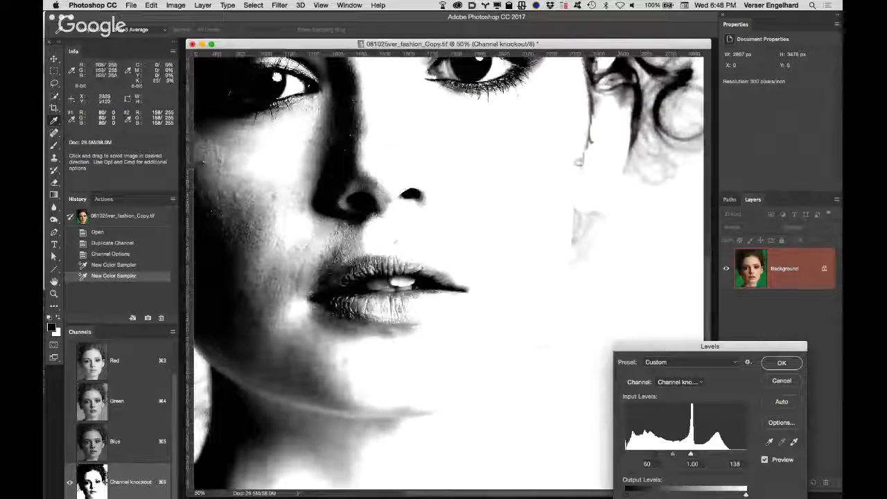
drag(492, 312, 495, 406)
drag(535, 317, 535, 421)
drag(504, 355, 584, 459)
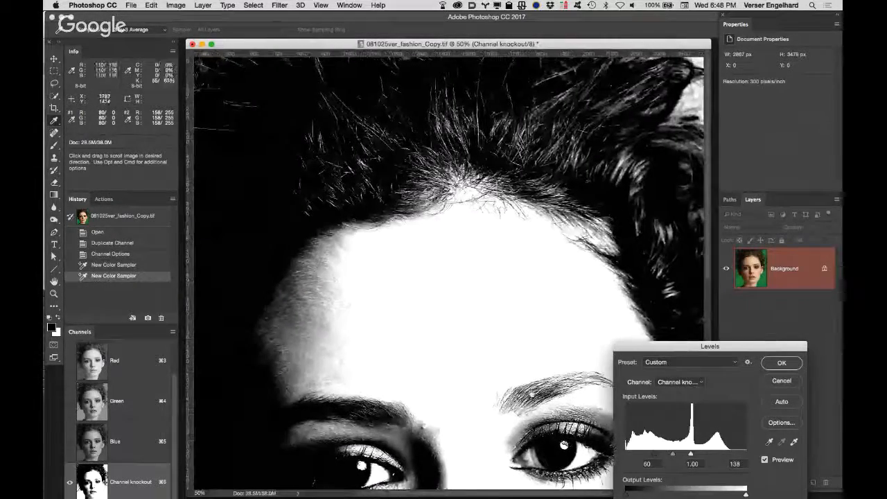
drag(510, 373, 594, 350)
drag(581, 257, 576, 107)
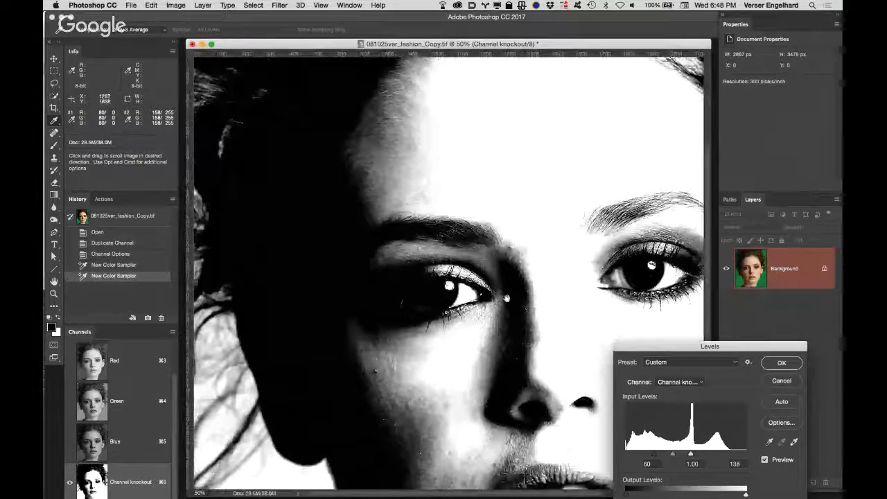
mouse_move(478, 444)
mouse_down()
mouse_move(477, 257)
mouse_move(472, 404)
mouse_up()
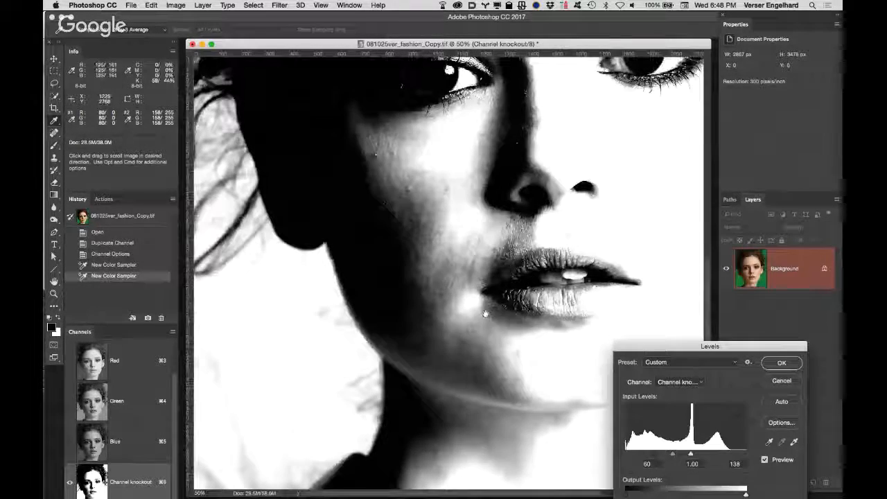
click(783, 363)
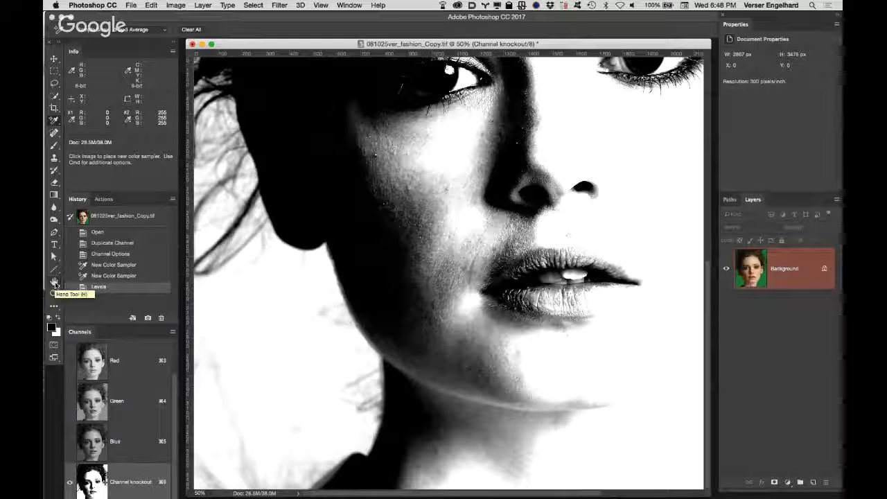
Switch to the Brush tool for the jaw and neck edge and set its blending mode to Overlay.
double_click(55, 284)
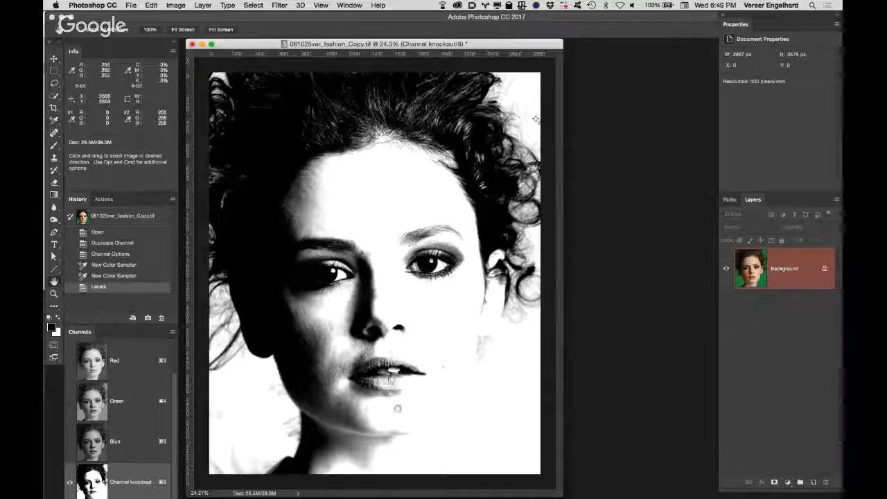
key(z)
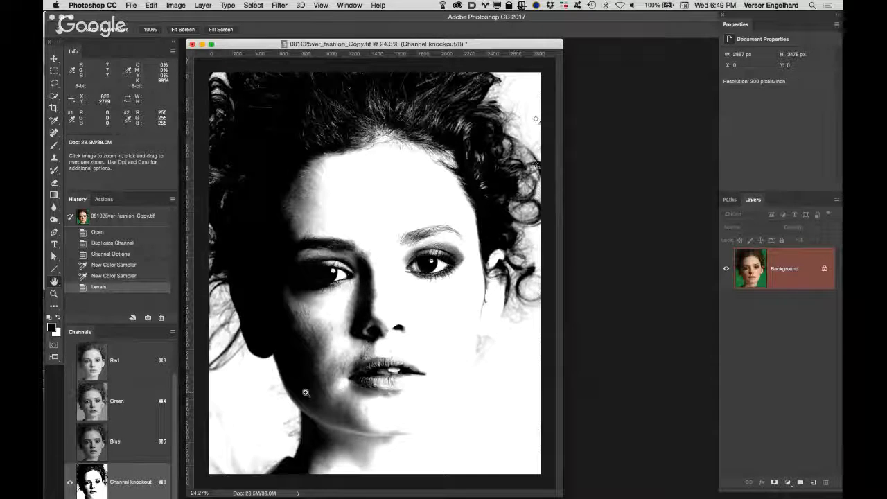
click(305, 392)
click(283, 385)
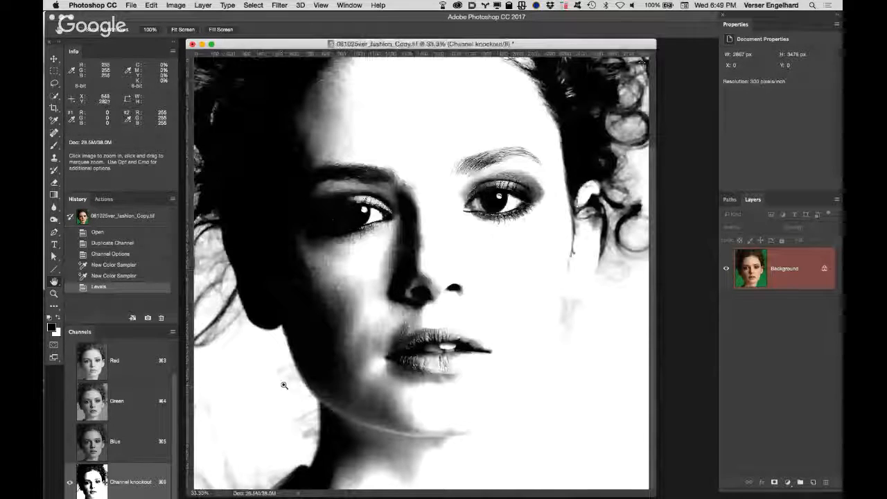
click(283, 385)
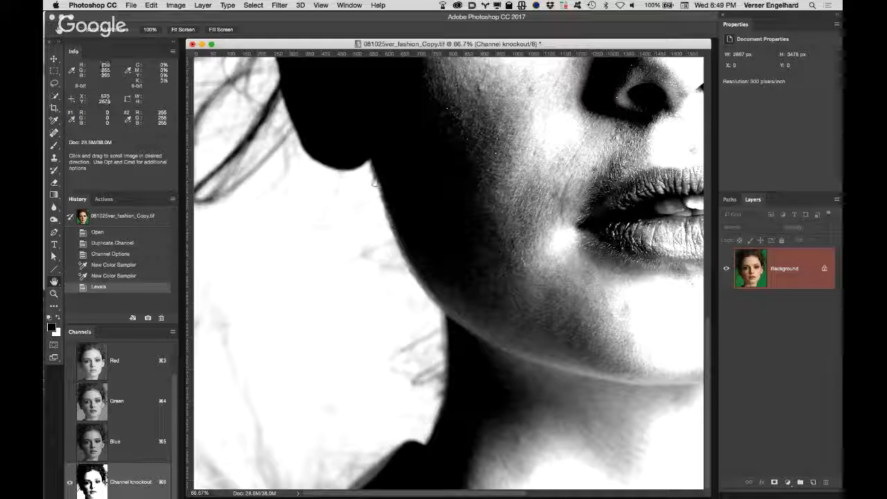
key(b)
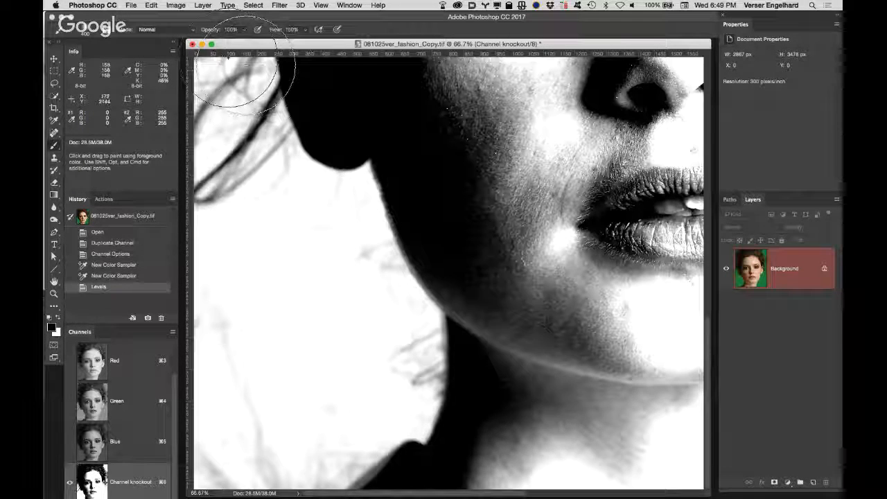
click(94, 29)
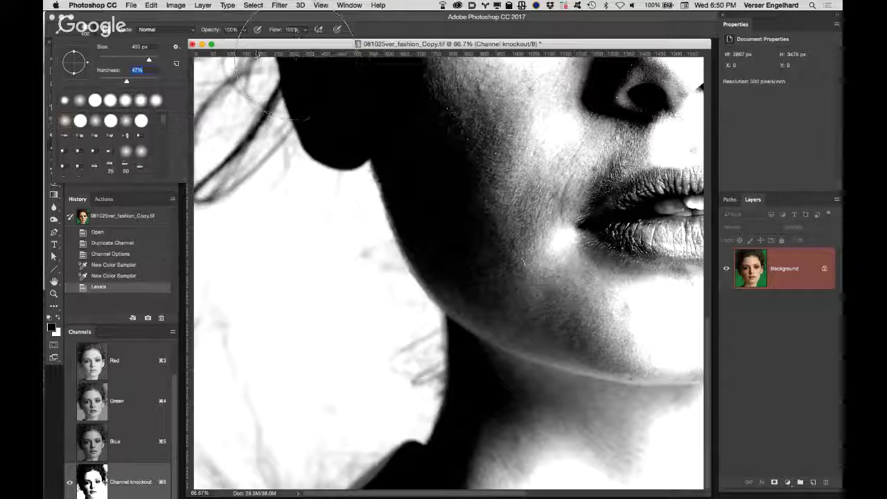
click(161, 29)
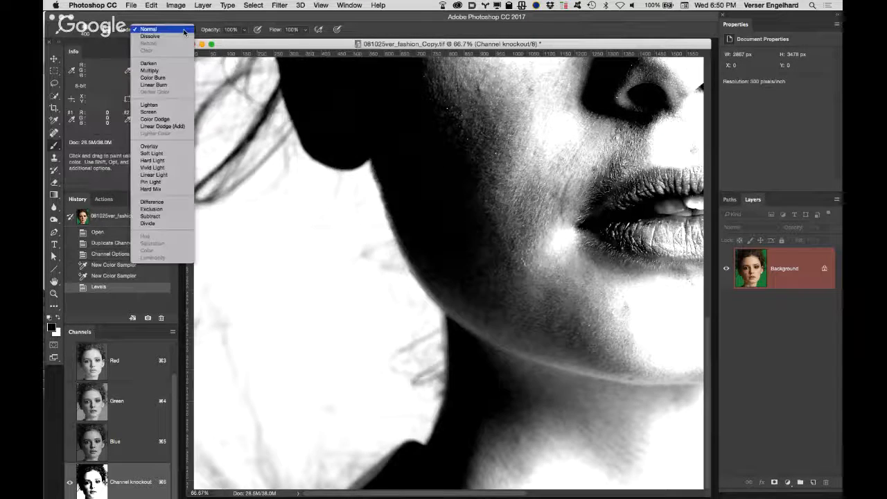
click(172, 148)
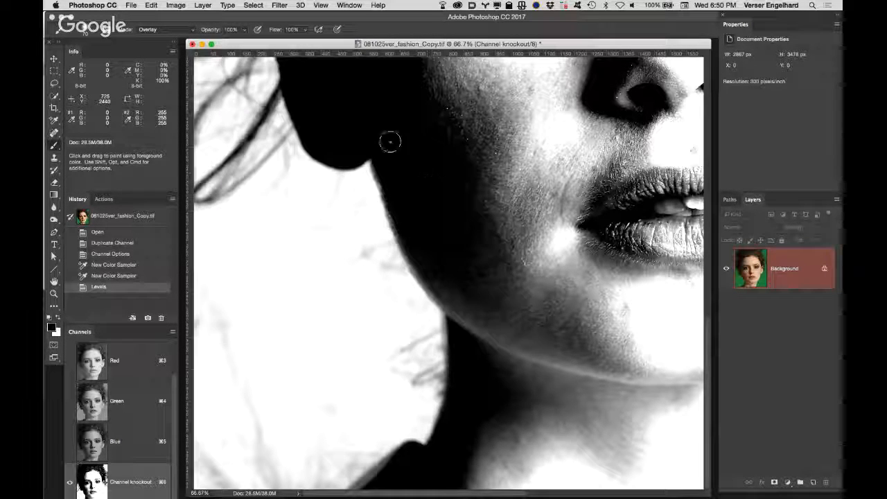
Paint with black in Overlay mode along the inner edge of the jaw, neck and shoulder to darken the subject.
mouse_move(382, 161)
mouse_down()
mouse_move(414, 258)
mouse_move(453, 316)
mouse_move(460, 369)
mouse_up()
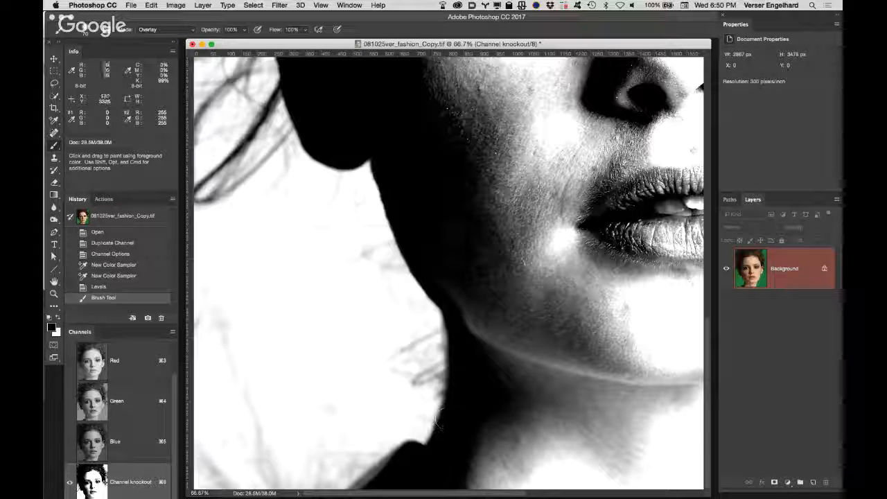
drag(402, 460, 362, 492)
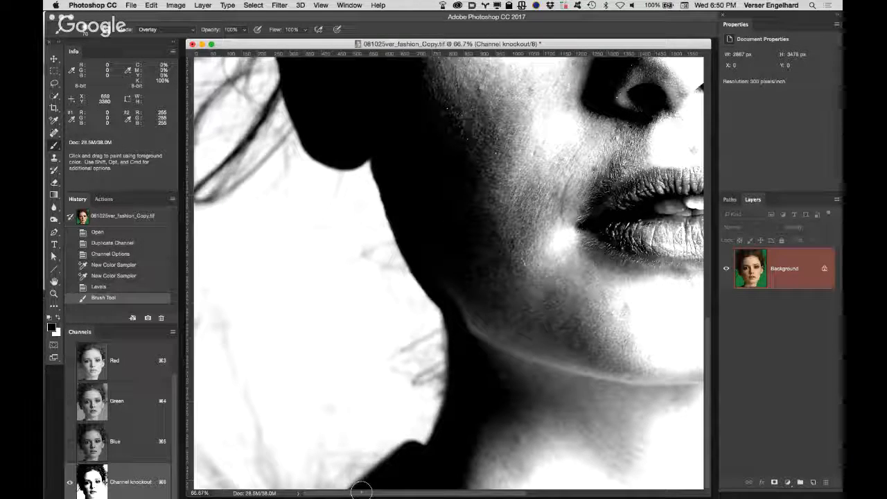
click(401, 460)
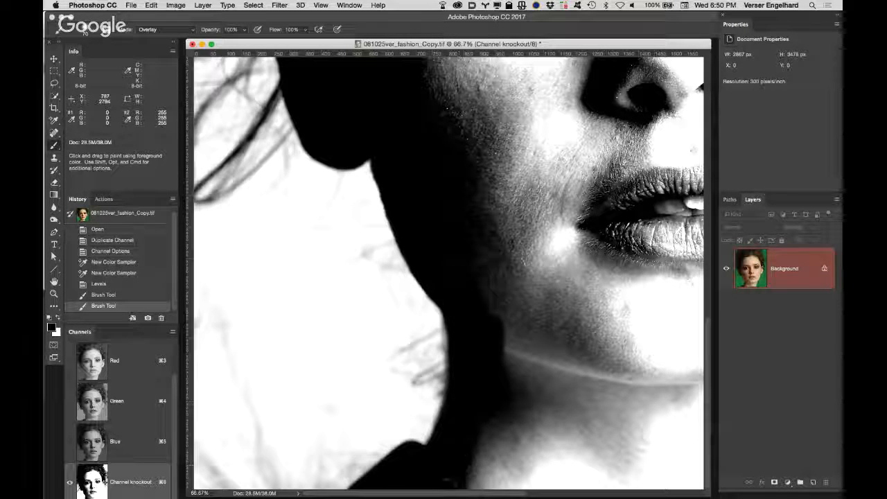
Enlarge the brush to 200 px and paint white in Overlay mode over the grey smudges in the background beside the jaw and neck.
click(419, 320)
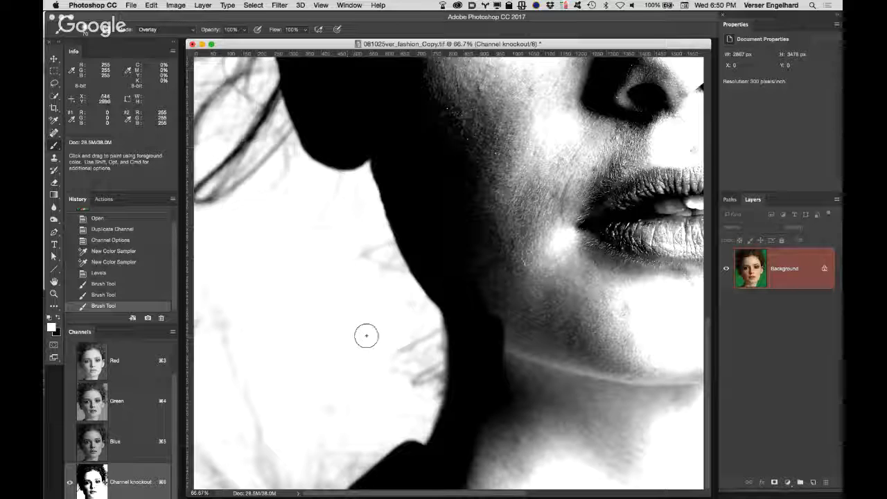
key(bracketright)
key(bracketright)
key(bracketright)
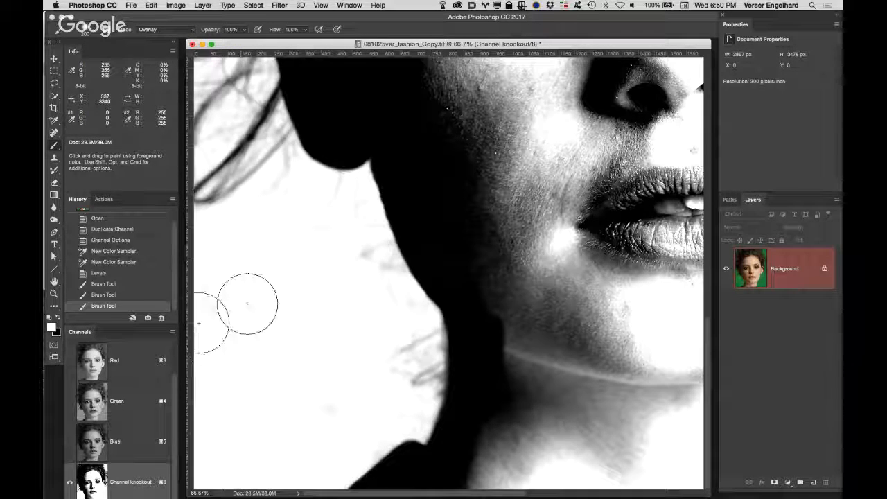
mouse_move(323, 212)
mouse_down()
mouse_move(340, 201)
mouse_move(367, 273)
mouse_move(413, 350)
mouse_move(409, 392)
mouse_move(414, 370)
mouse_move(416, 383)
mouse_move(310, 345)
mouse_up()
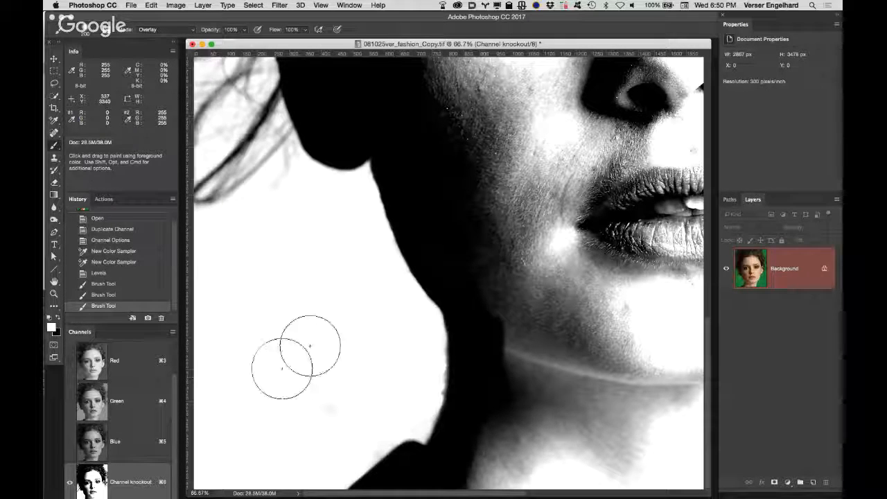
drag(361, 256, 340, 227)
mouse_move(239, 308)
mouse_down()
mouse_move(291, 222)
mouse_move(313, 242)
mouse_up()
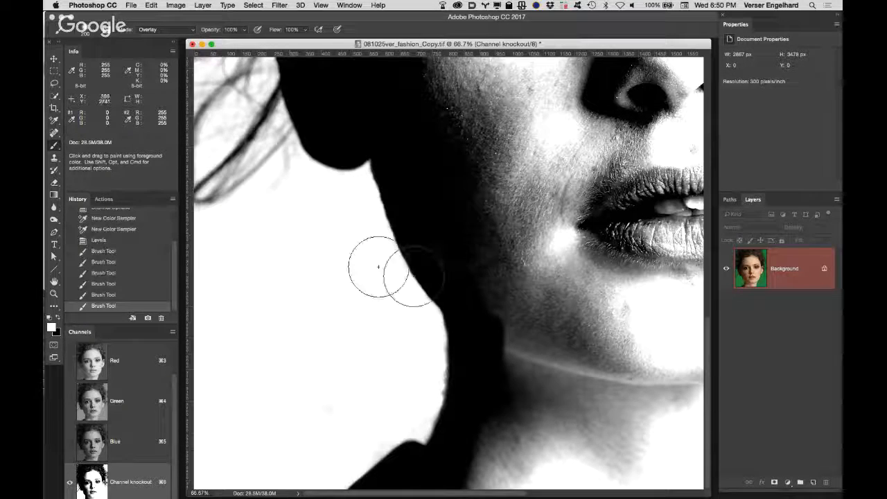
drag(520, 220, 336, 288)
Ready the Brush tool with black as the foreground color over the forehead and hairline at 50% zoom.
double_click(55, 283)
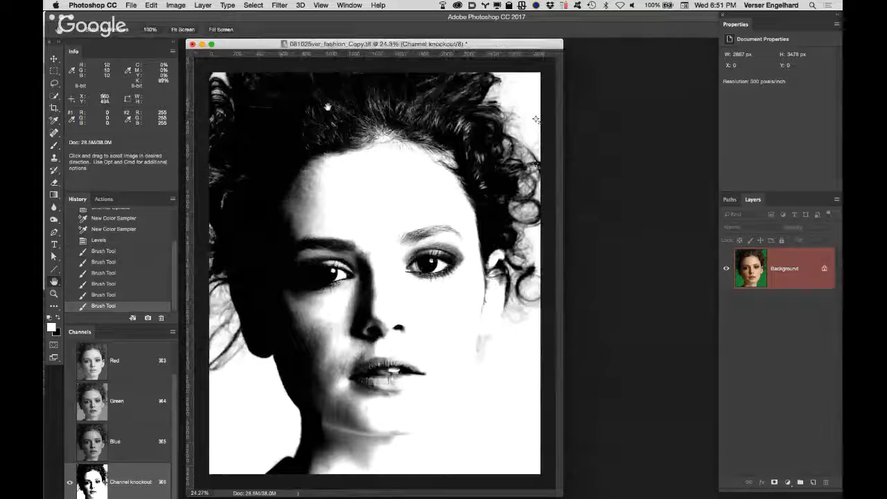
key(z)
click(284, 136)
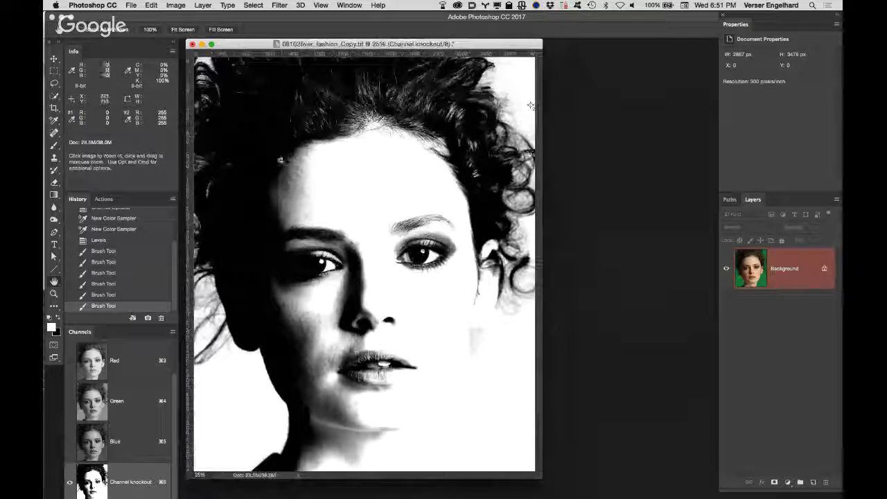
click(248, 150)
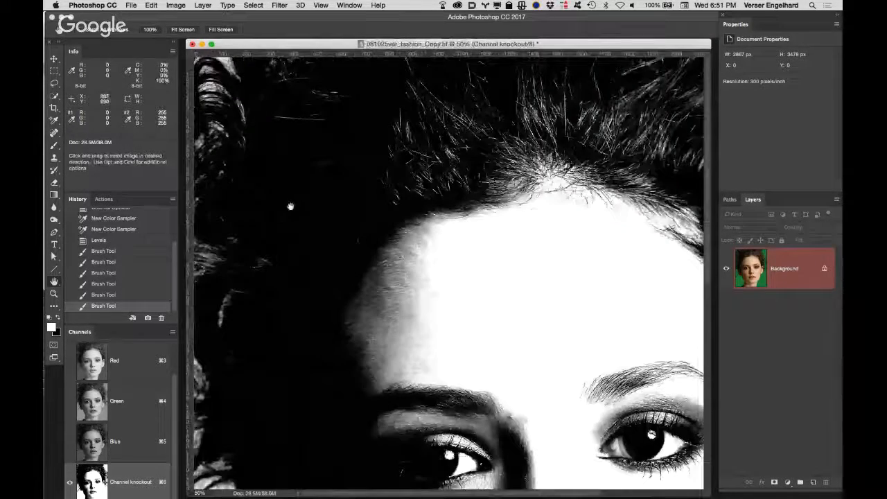
scroll(291, 206, down, 2)
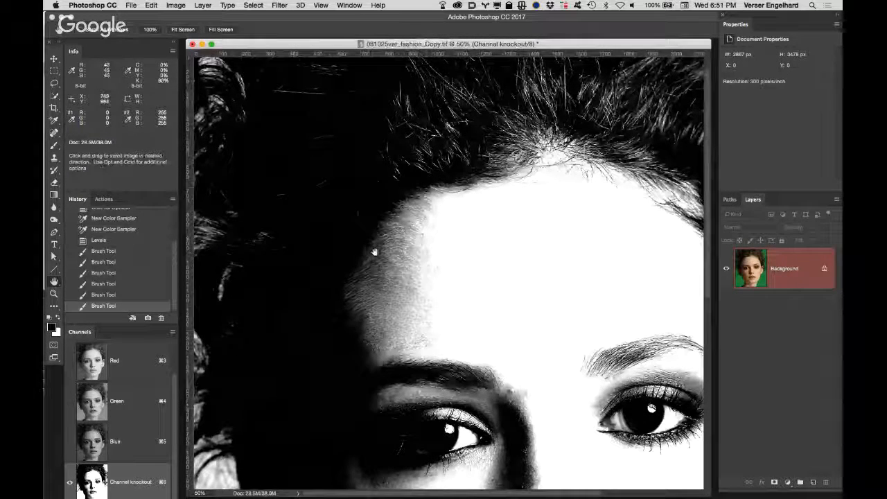
key(b)
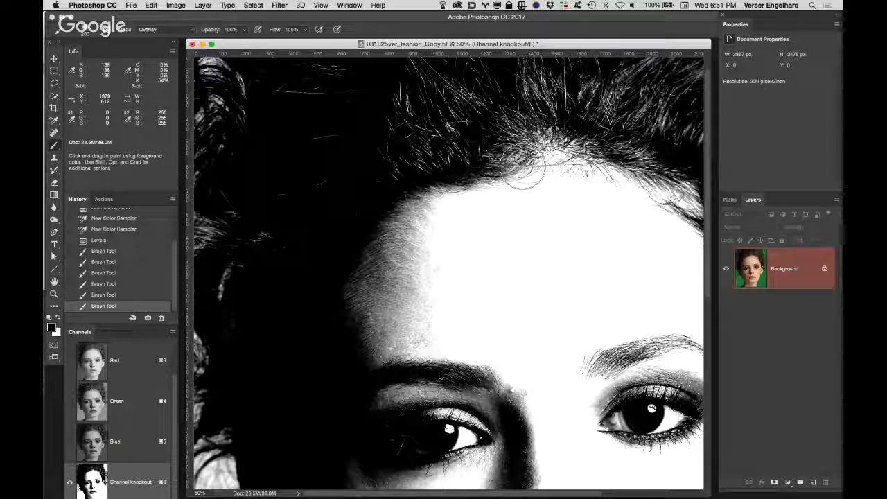
Examine the Channel knockout mask across the forehead, face and hair, including against the RGB composite.
key(space)
drag(440, 325, 440, 132)
drag(469, 385, 469, 259)
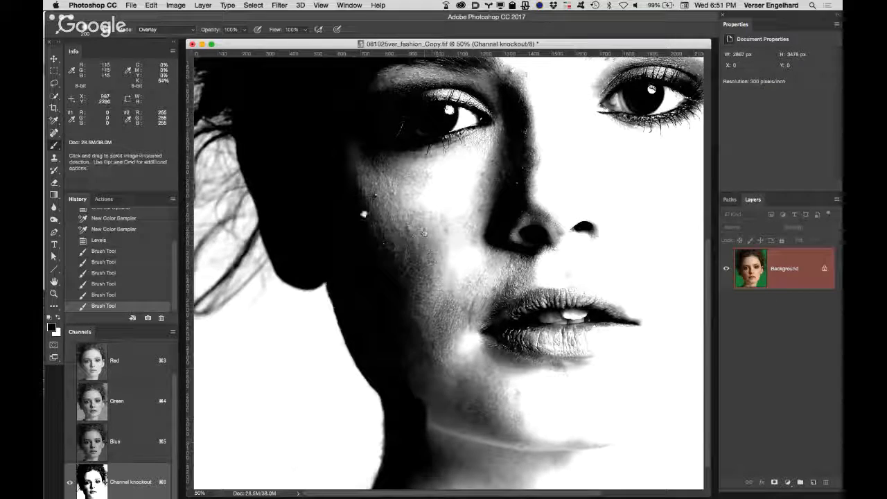
drag(367, 211, 375, 440)
drag(436, 234, 439, 356)
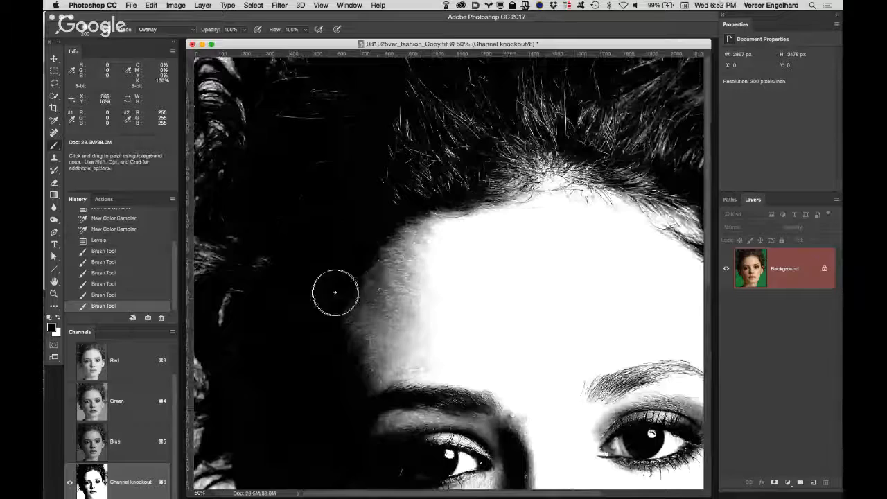
drag(388, 273, 389, 248)
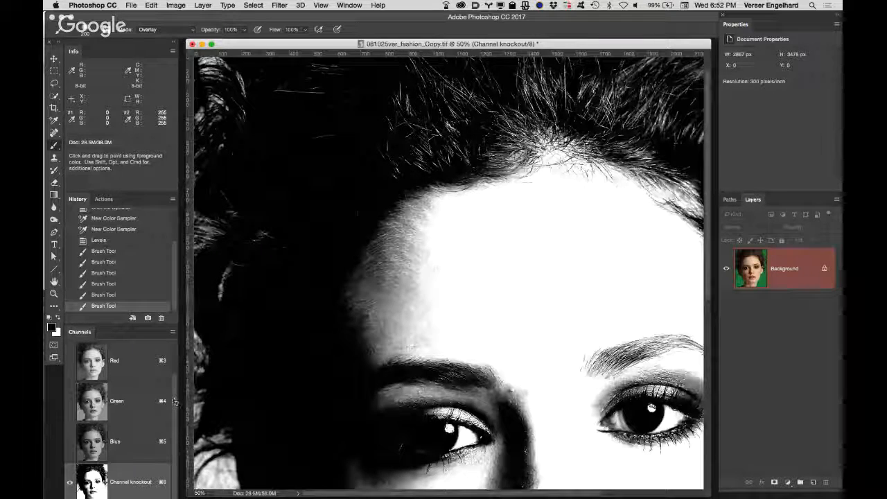
scroll(90, 388, up, 2)
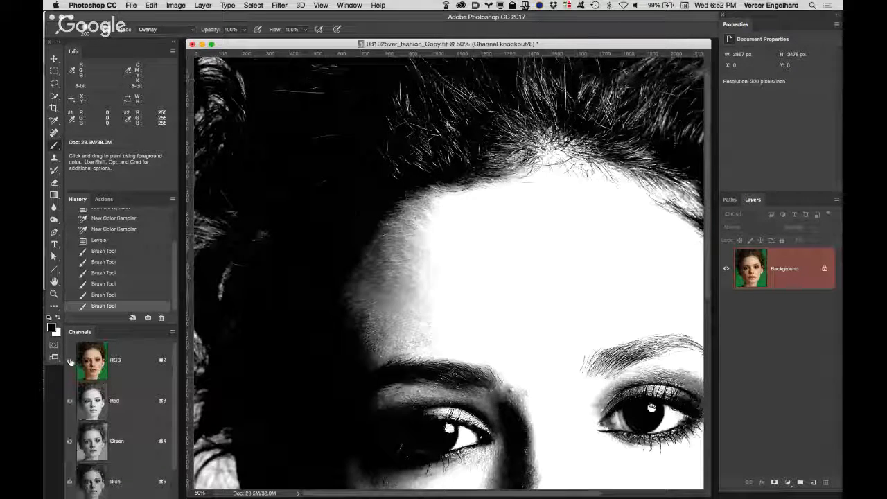
click(69, 360)
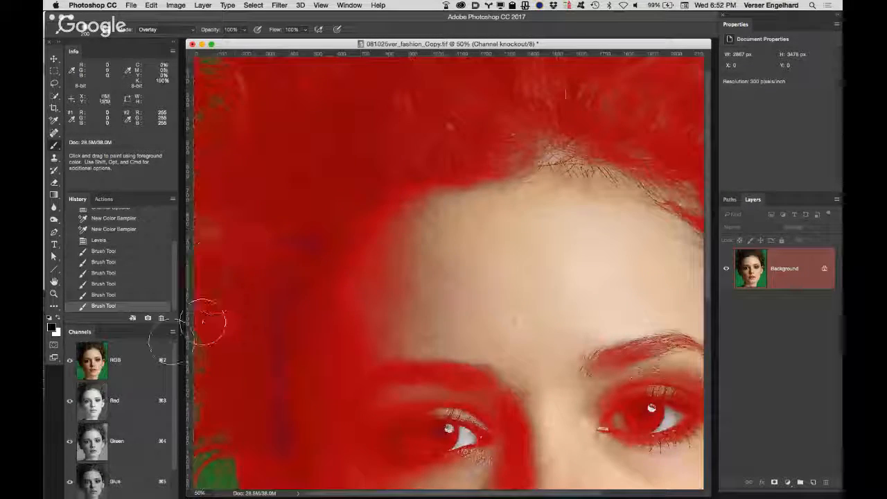
click(70, 361)
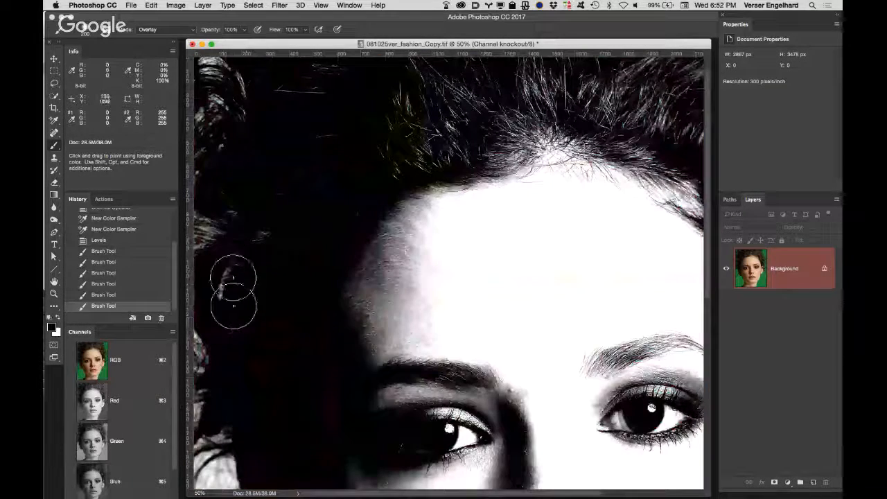
Darken the light hair strands along the image's left side with black in Overlay mode, and switch to full-screen mode with the menu bar.
mouse_move(222, 221)
mouse_down()
mouse_move(208, 234)
mouse_move(250, 233)
mouse_move(212, 231)
mouse_up()
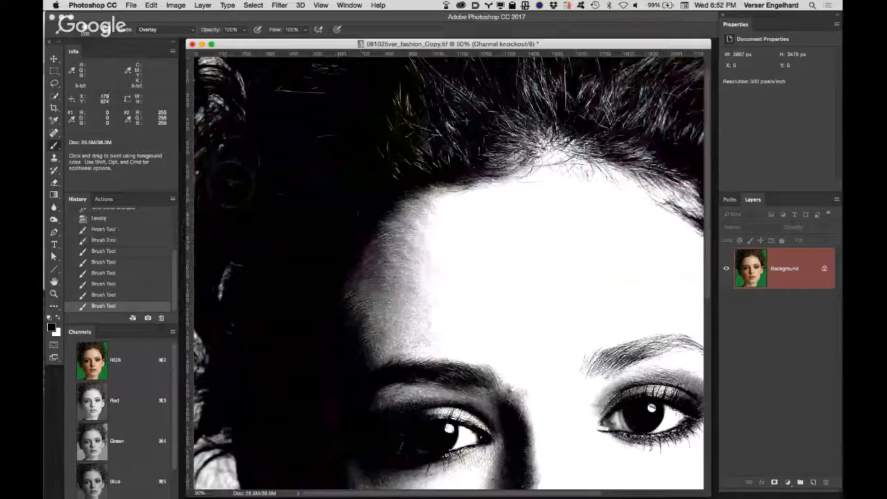
mouse_move(344, 300)
mouse_down()
mouse_move(343, 288)
mouse_move(344, 340)
mouse_up()
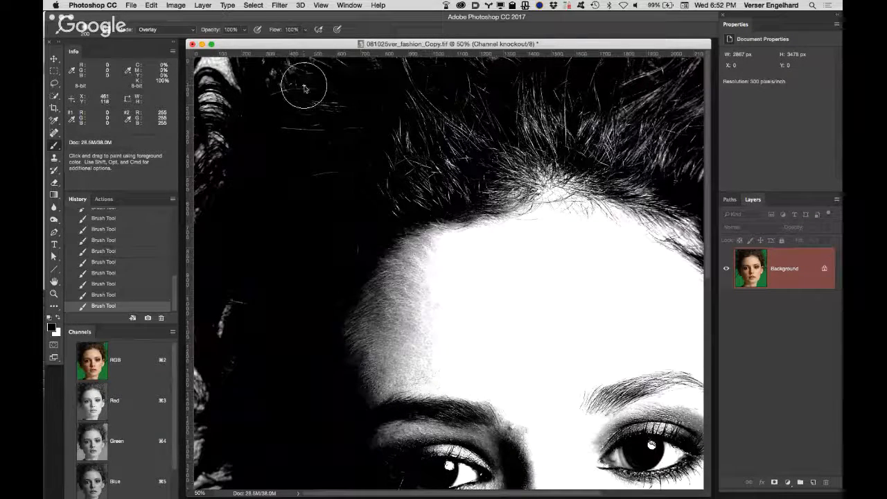
key(f)
mouse_move(393, 104)
mouse_down()
mouse_move(404, 264)
mouse_move(391, 219)
mouse_up()
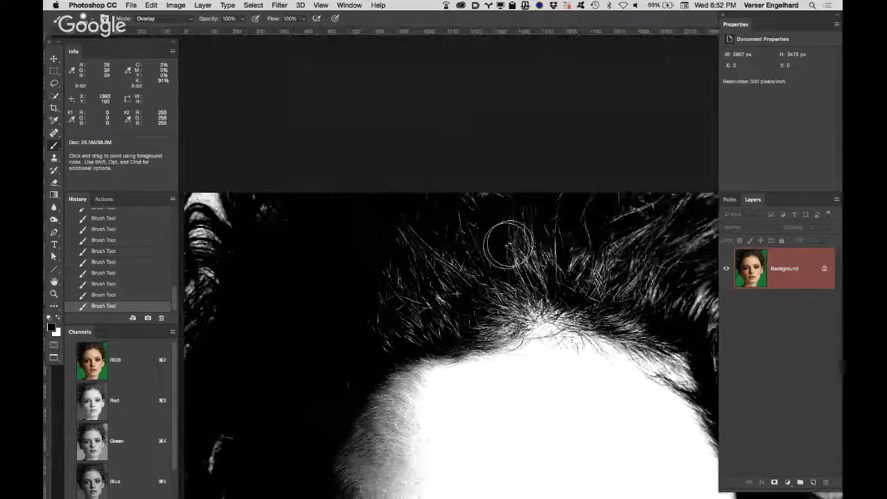
Paint black in Overlay mode over the light strands inside the hair on the image's right side, keeping inside the loose curls.
mouse_move(508, 243)
mouse_down()
mouse_move(344, 242)
mouse_move(262, 222)
mouse_up()
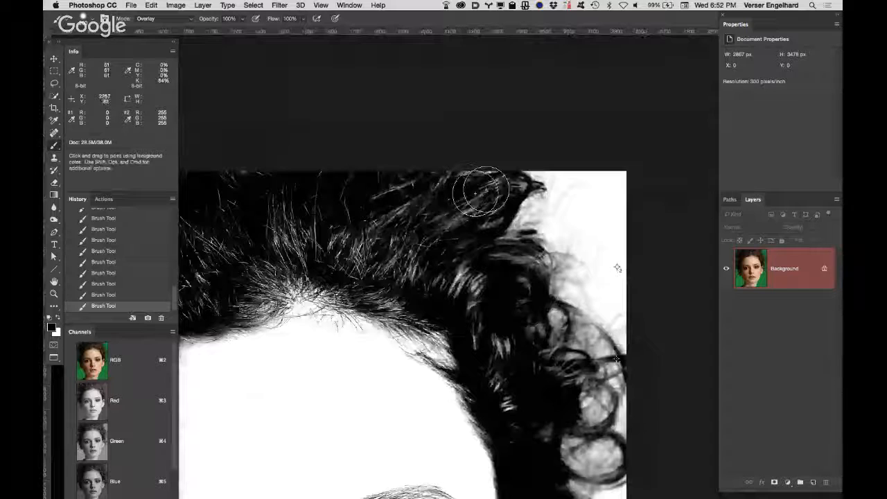
mouse_move(477, 192)
mouse_down()
mouse_move(481, 185)
mouse_move(450, 241)
mouse_up()
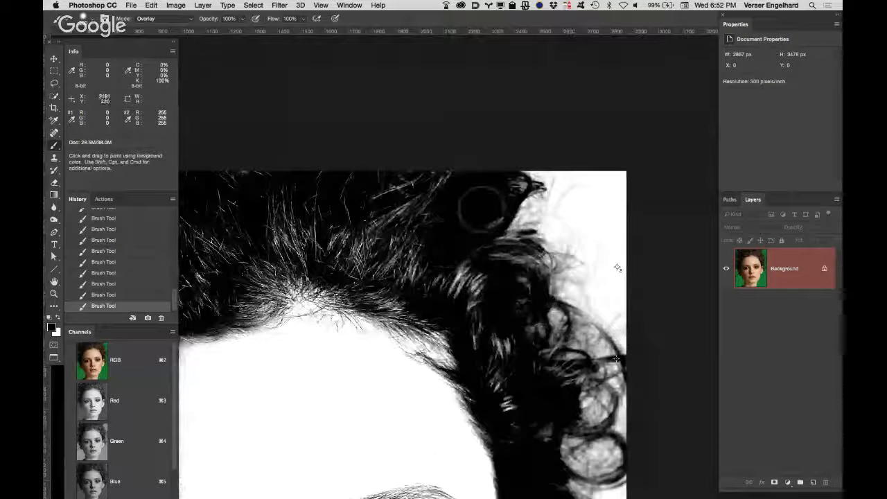
mouse_move(501, 262)
mouse_down()
mouse_move(479, 296)
mouse_move(502, 265)
mouse_move(441, 317)
mouse_move(457, 291)
mouse_up()
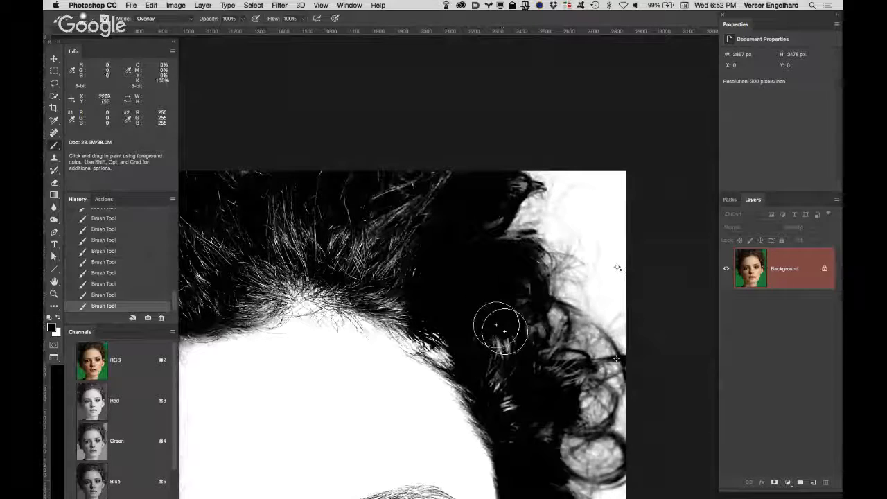
drag(534, 383, 523, 276)
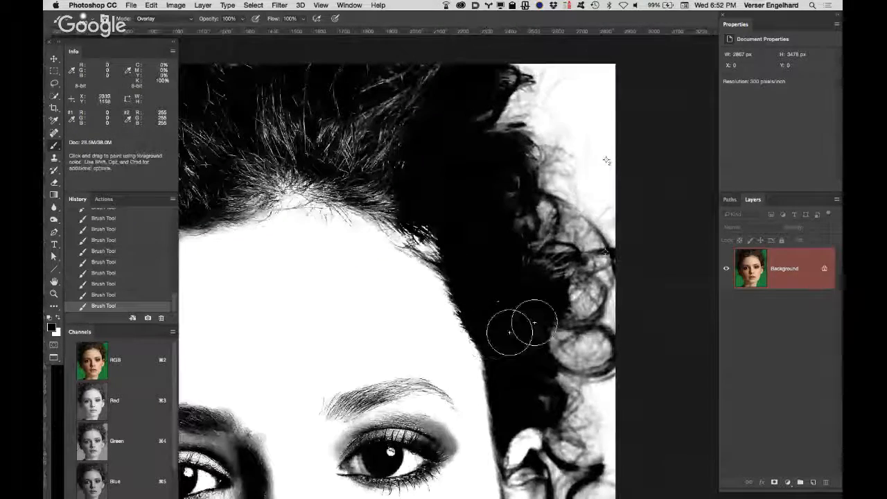
Paint the hair above the forehead solid black down to the hairline with a Normal-mode brush at 100% hardness.
mouse_move(471, 360)
mouse_down()
mouse_move(499, 325)
mouse_move(558, 468)
mouse_up()
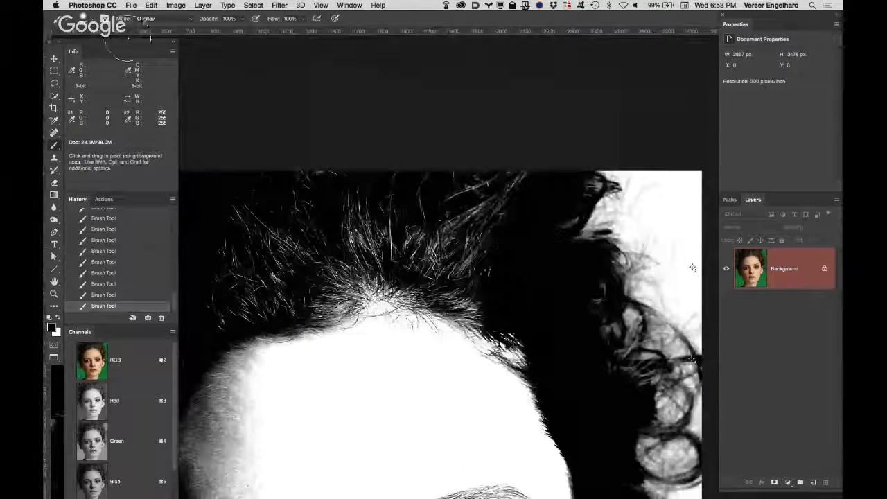
click(165, 18)
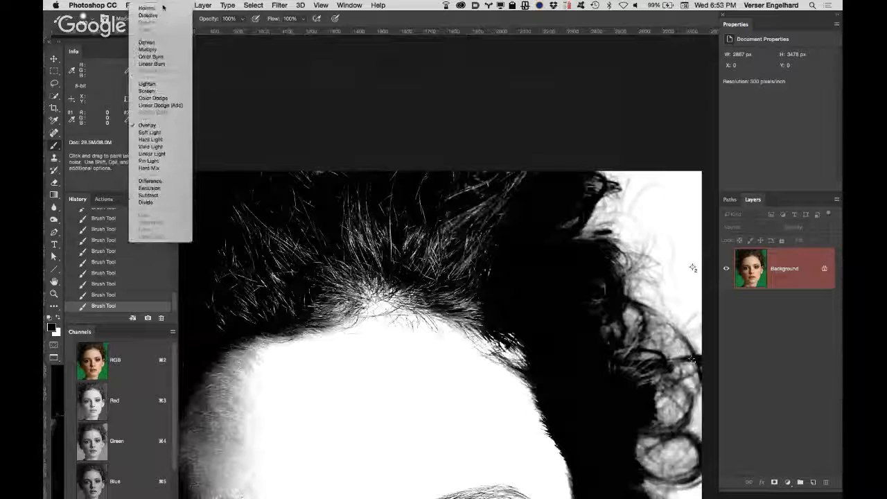
click(164, 7)
click(103, 19)
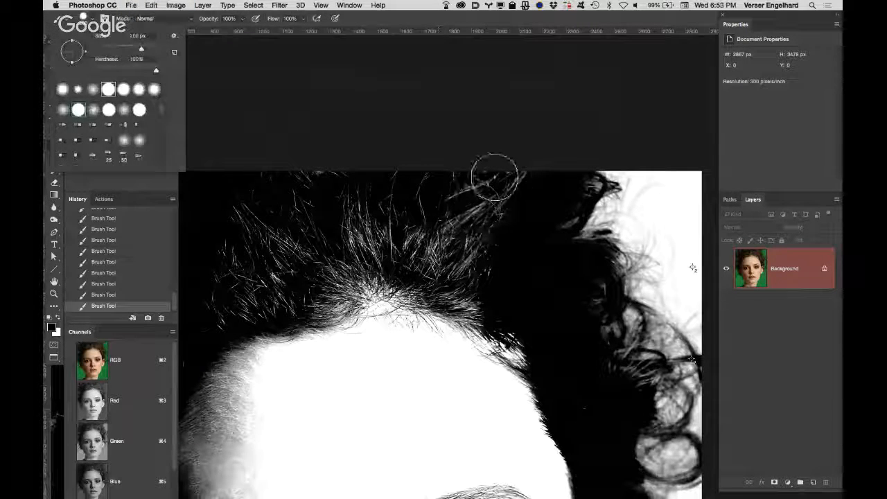
mouse_move(508, 196)
mouse_down()
mouse_move(470, 254)
mouse_move(474, 274)
mouse_move(309, 188)
mouse_move(271, 189)
mouse_move(221, 258)
mouse_move(243, 260)
mouse_move(307, 224)
mouse_move(302, 239)
mouse_move(349, 227)
mouse_move(327, 293)
mouse_move(220, 333)
mouse_move(340, 295)
mouse_move(474, 311)
mouse_move(481, 343)
mouse_move(493, 337)
mouse_move(433, 278)
mouse_move(481, 317)
mouse_move(535, 269)
mouse_move(534, 292)
mouse_move(422, 218)
mouse_move(411, 124)
mouse_up()
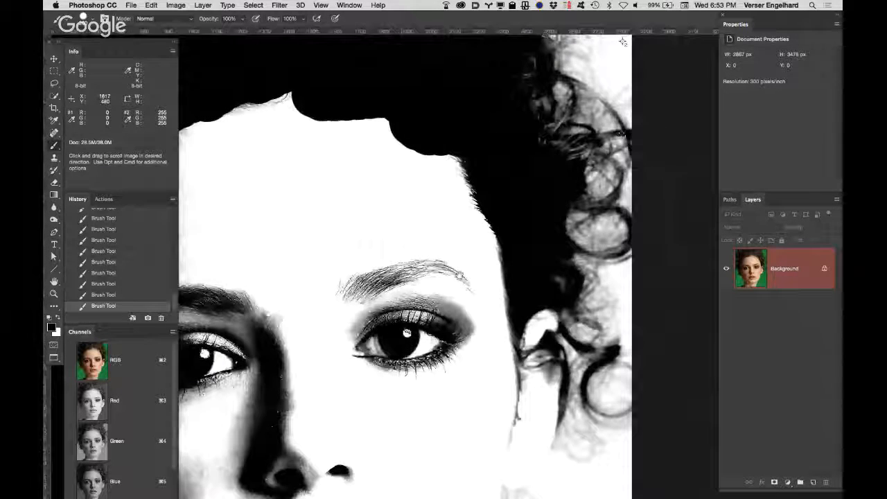
Compare the Red, Green and Blue channels for contrast between the right cheek, jaw and neck and the background.
drag(459, 275, 439, 74)
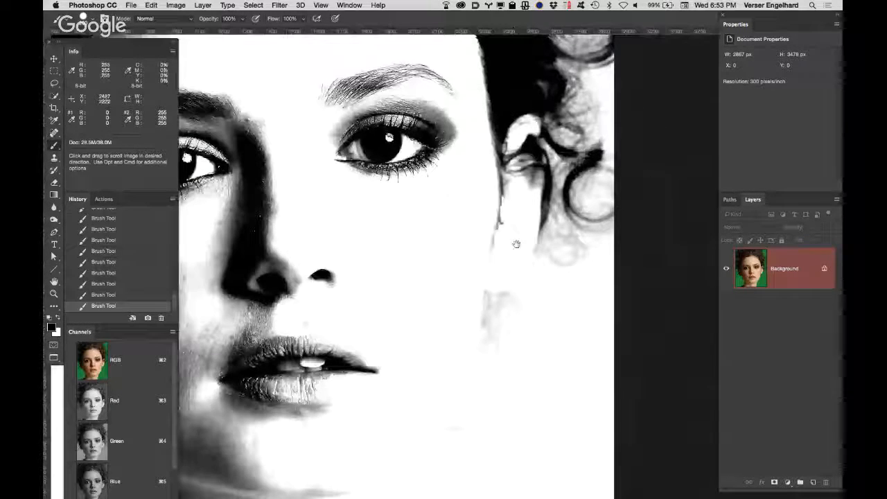
drag(410, 301, 452, 114)
drag(491, 255, 484, 244)
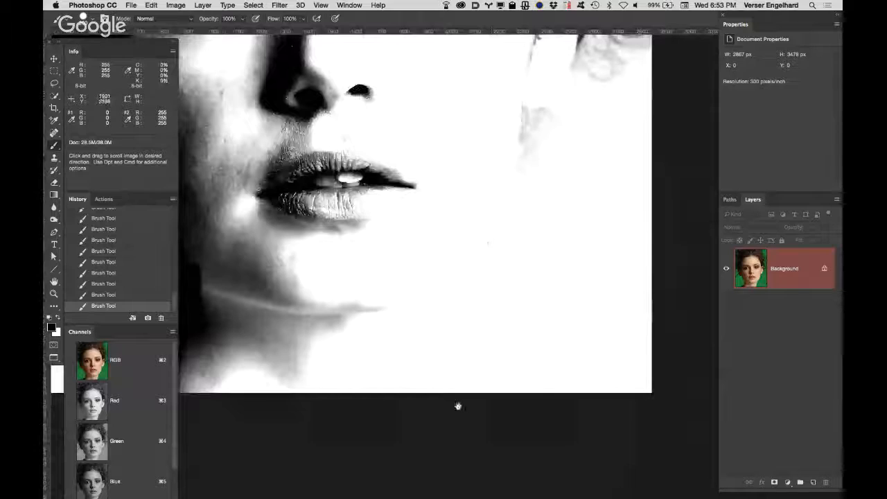
click(136, 402)
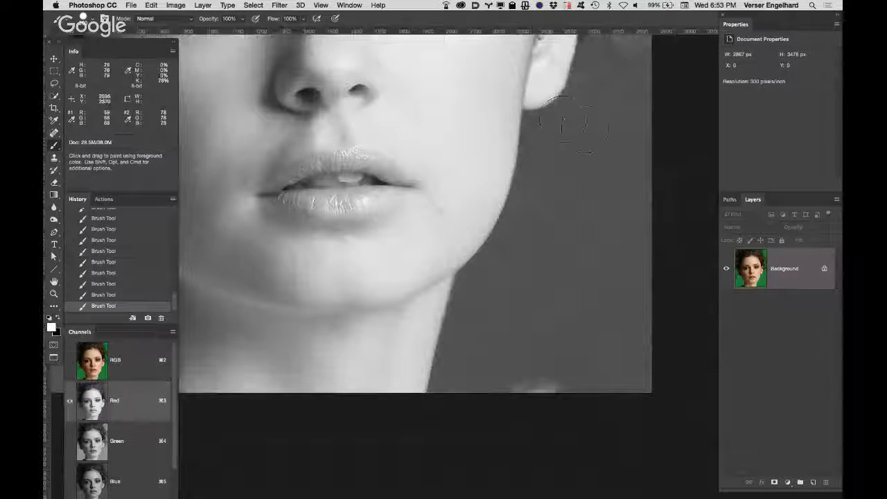
click(139, 434)
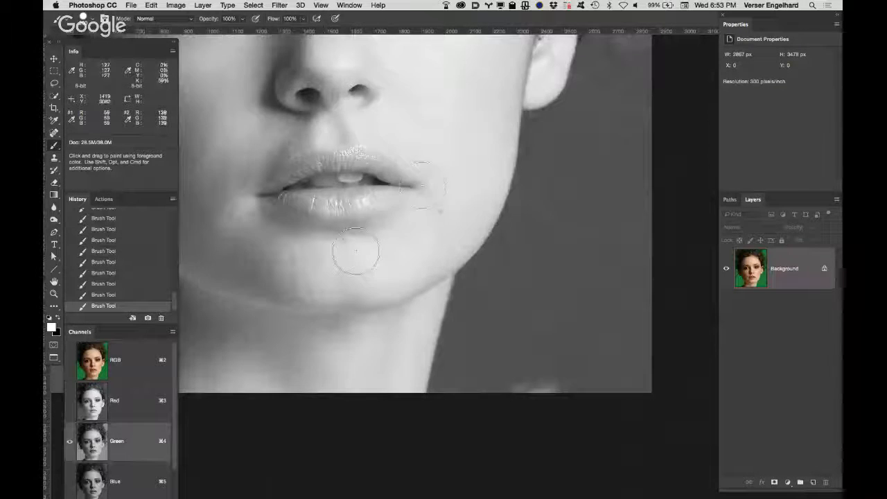
click(132, 481)
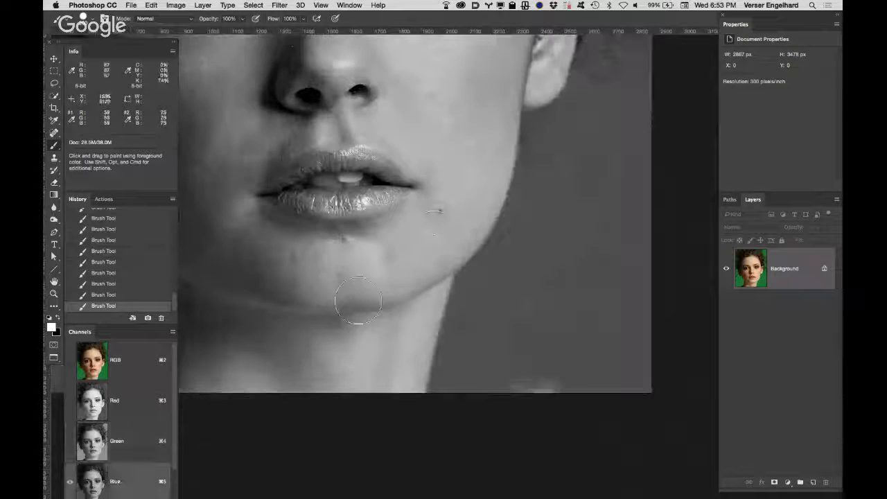
click(122, 415)
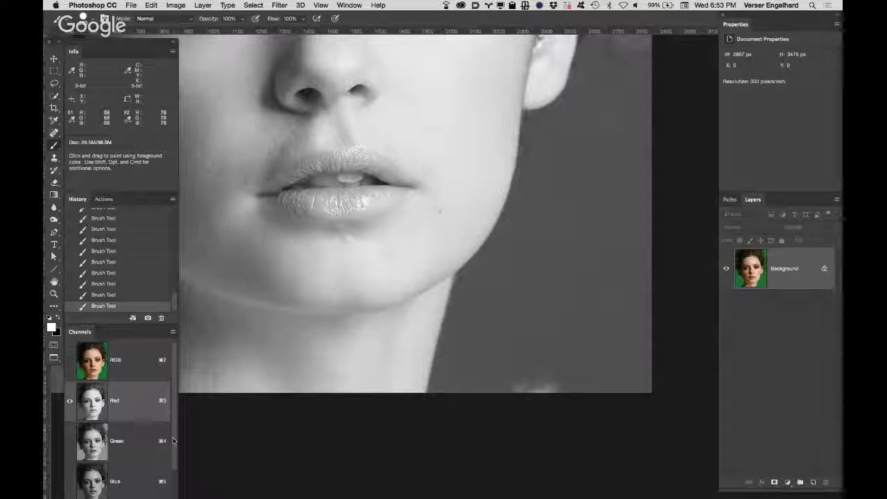
Review the whole Channel knockout mask fitted on screen, and compare it with the full-color RGB composite.
scroll(173, 441, down, 2)
mouse_move(141, 466)
click(138, 471)
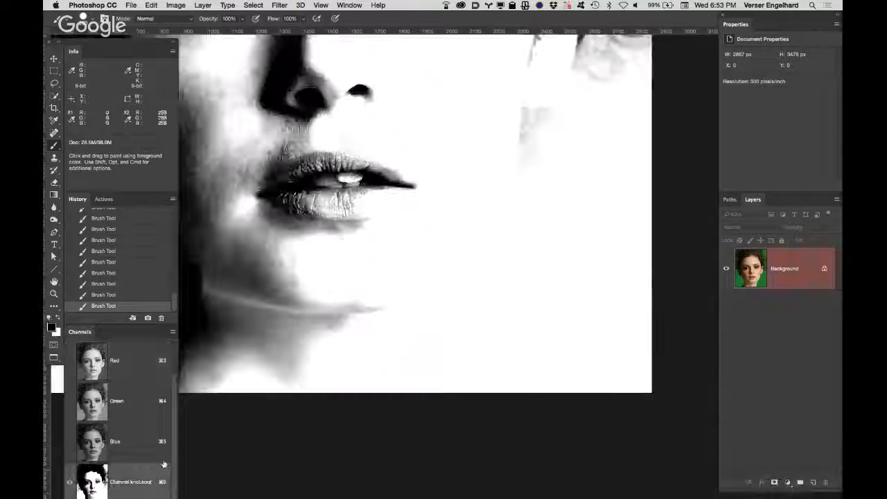
key(x)
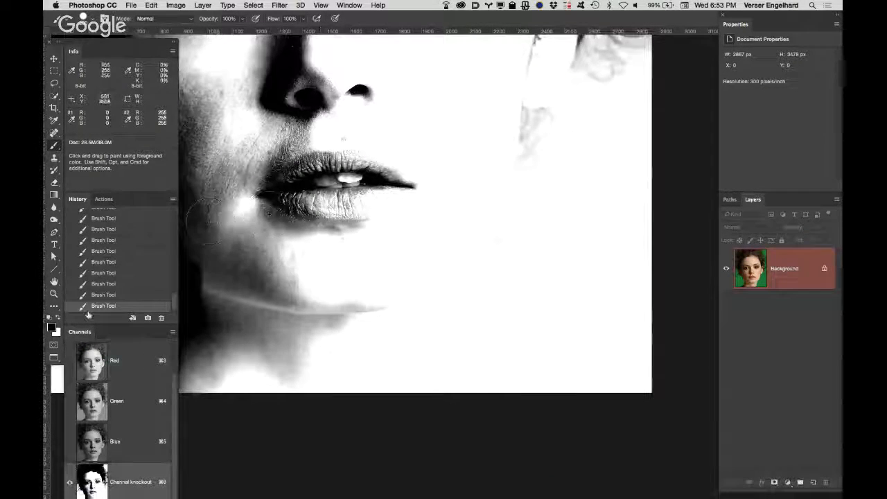
double_click(55, 282)
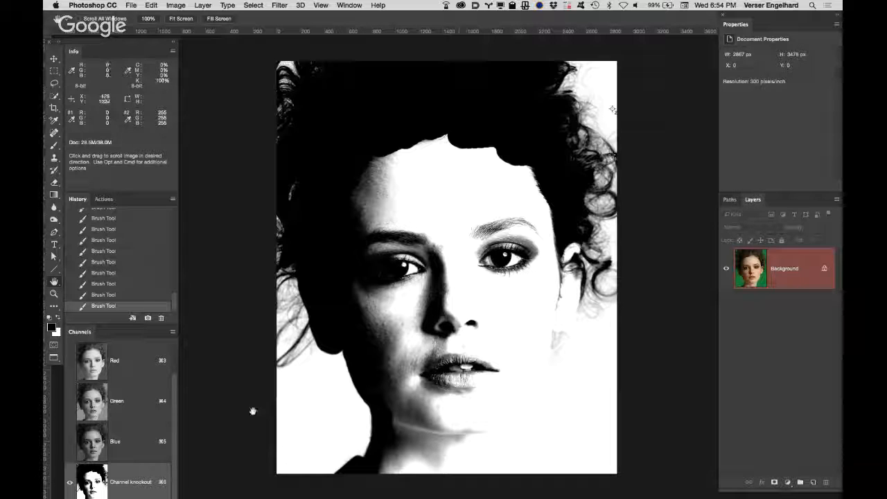
key(super+2)
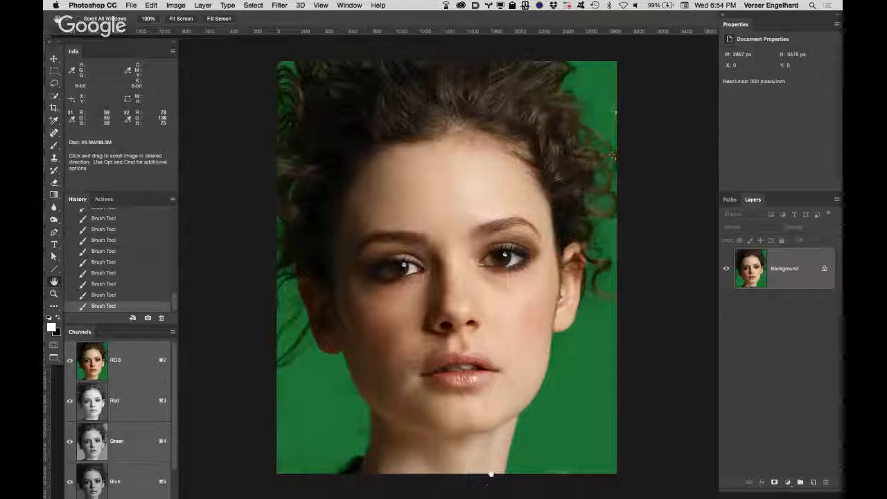
Duplicate the Red channel and rename the copy "temp right skin".
click(141, 402)
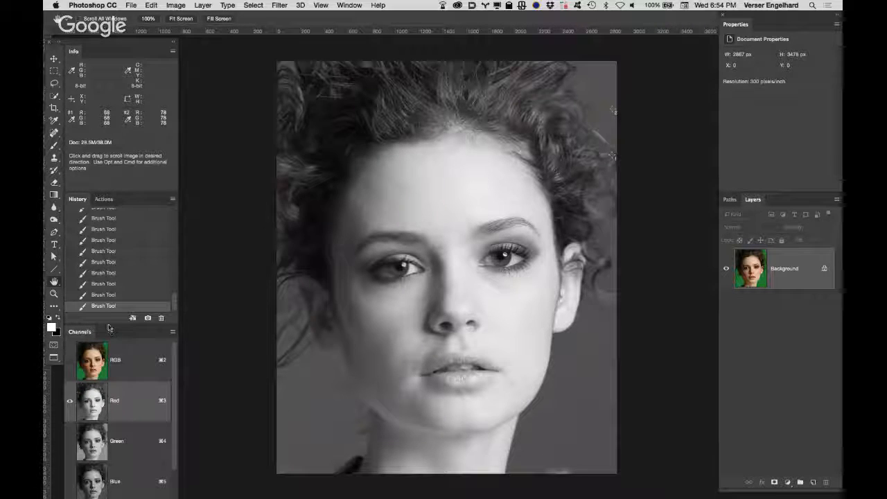
mouse_move(109, 323)
mouse_down()
mouse_move(114, 292)
mouse_move(122, 316)
mouse_up()
drag(134, 370, 147, 474)
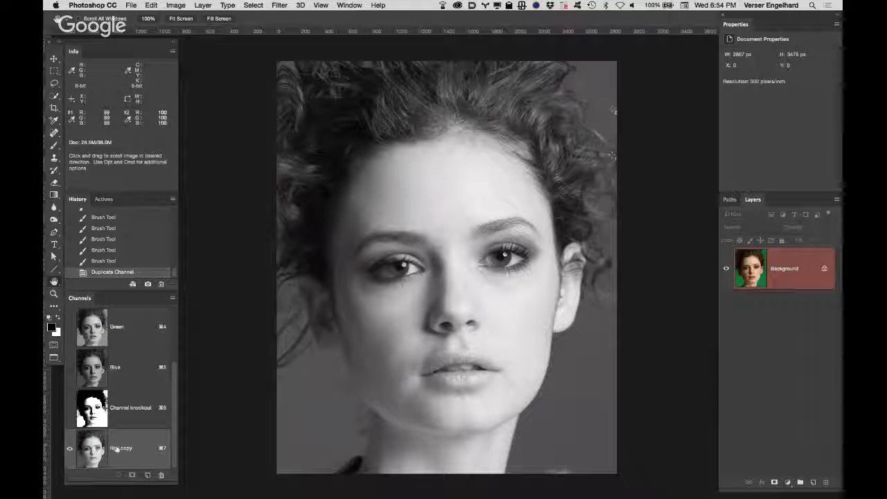
double_click(121, 449)
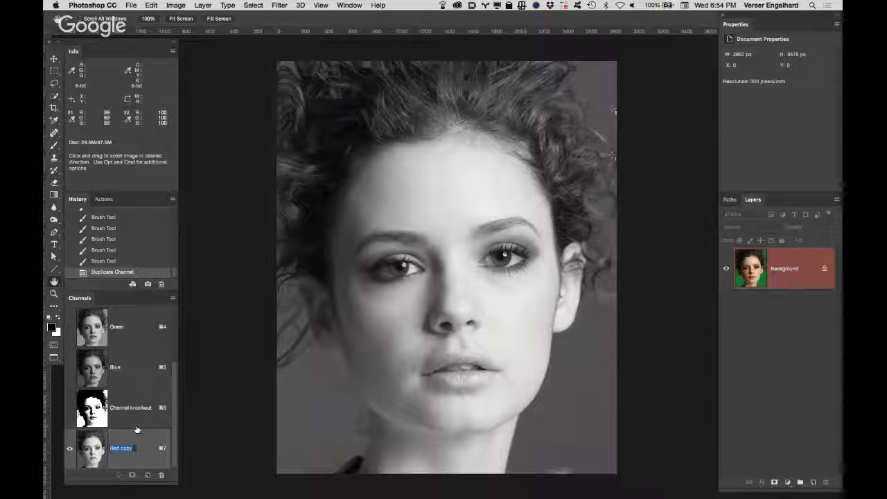
text(bem)
text(p)
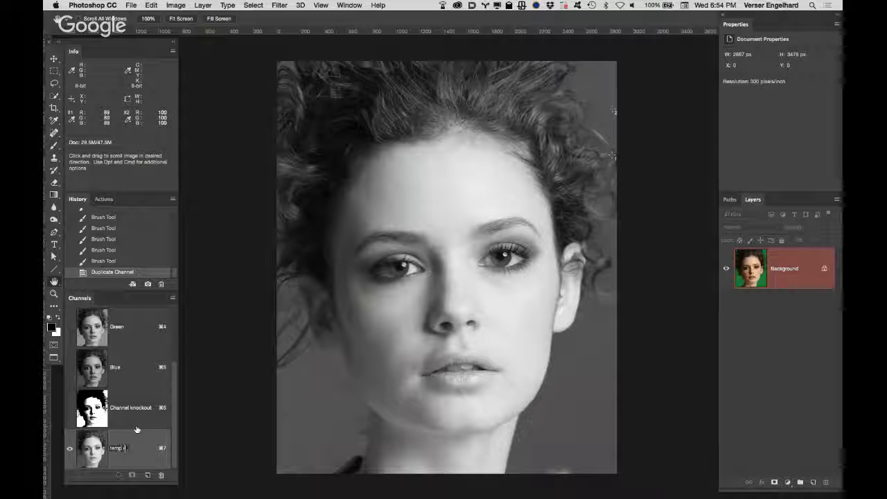
text( right skin)
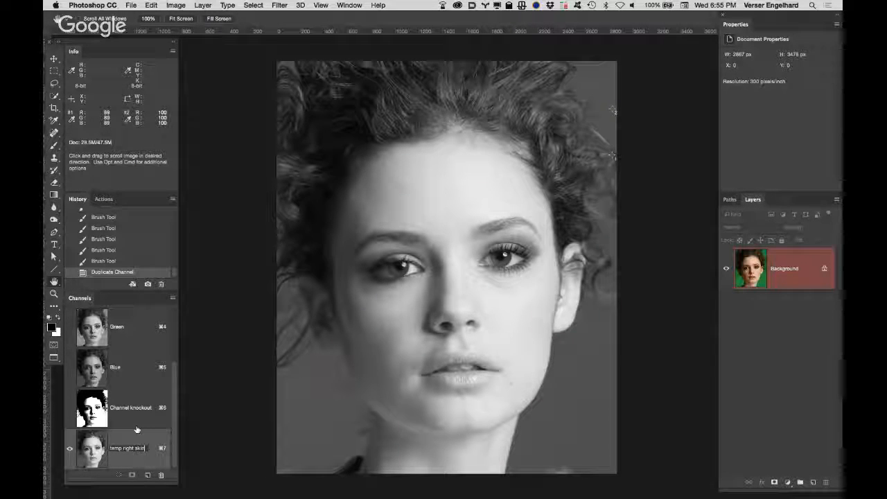
key(Return)
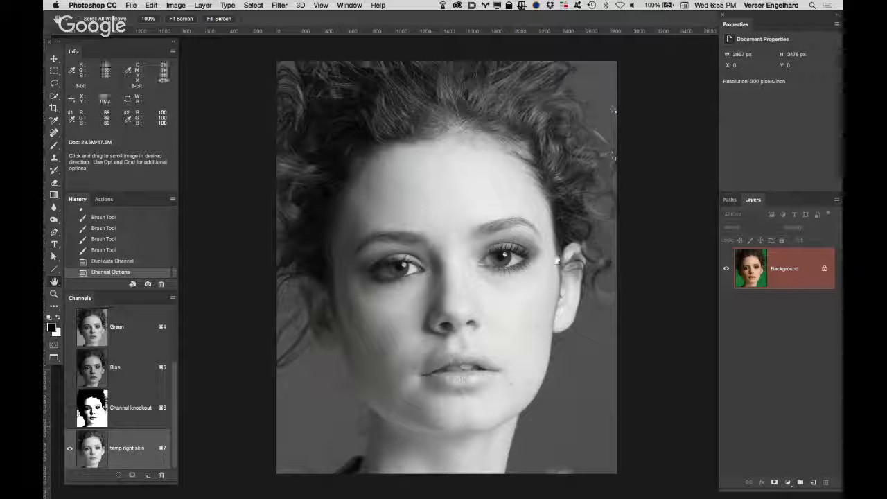
Place two color samplers at the right jaw edge of the temp right skin channel, one on the skin and one on the adjacent background.
key(z)
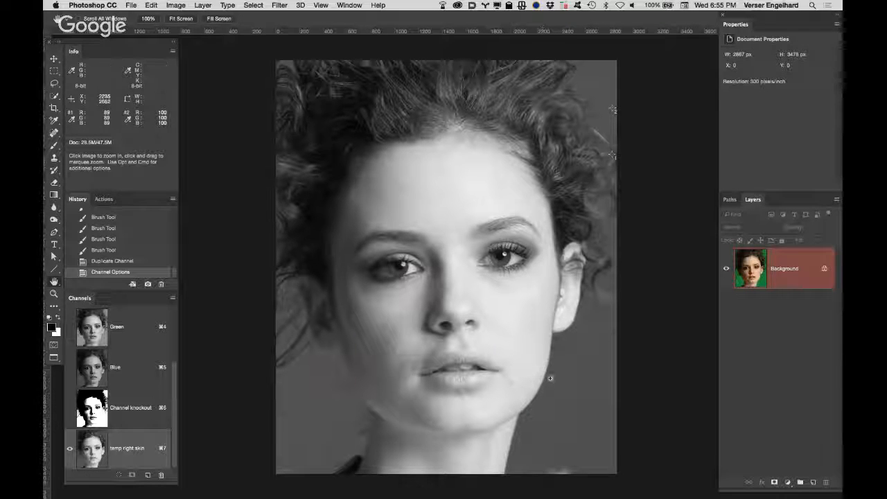
click(535, 367)
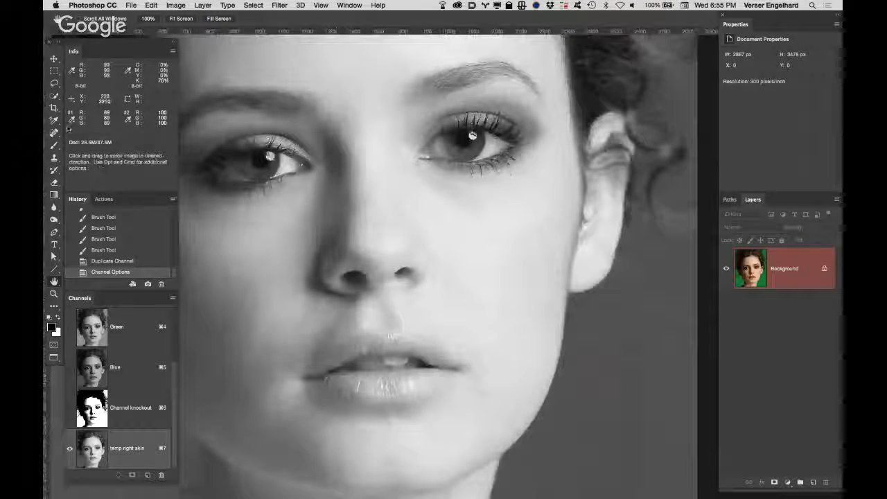
drag(54, 119, 84, 137)
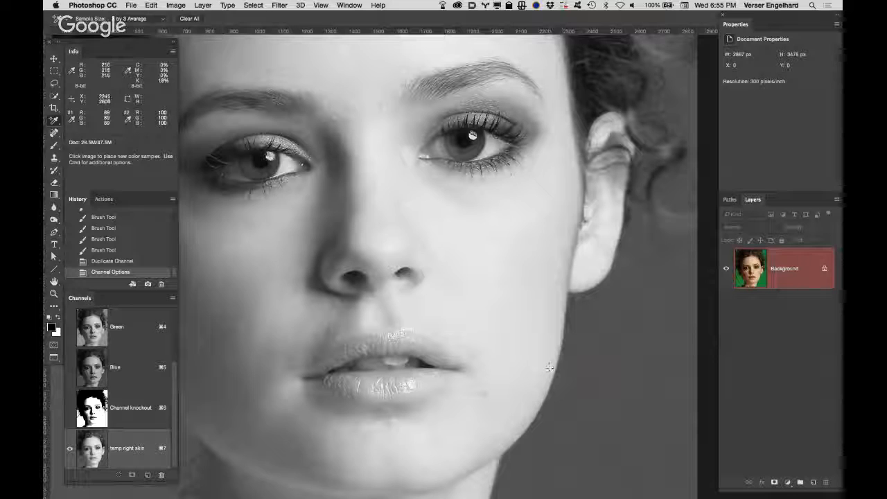
click(550, 370)
click(566, 376)
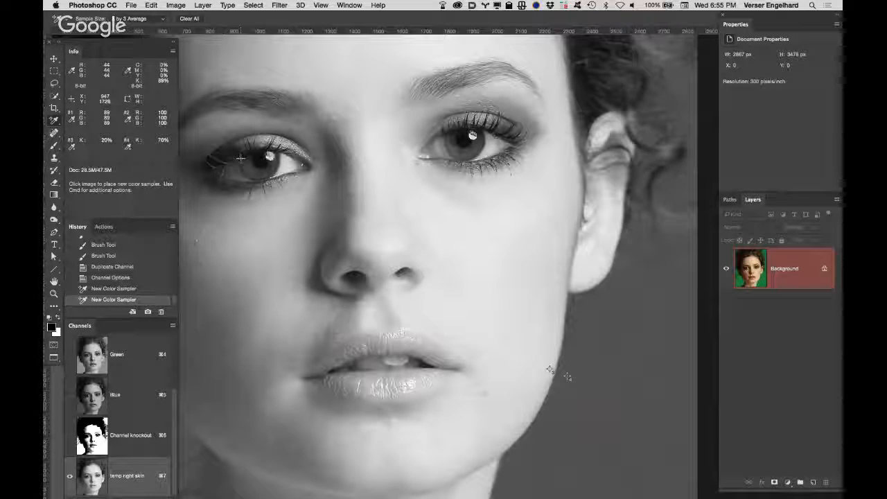
Start a Levels adjustment on the temp right skin channel and set the readouts of color samplers 3 and 4 to RGB Color.
key(super+l)
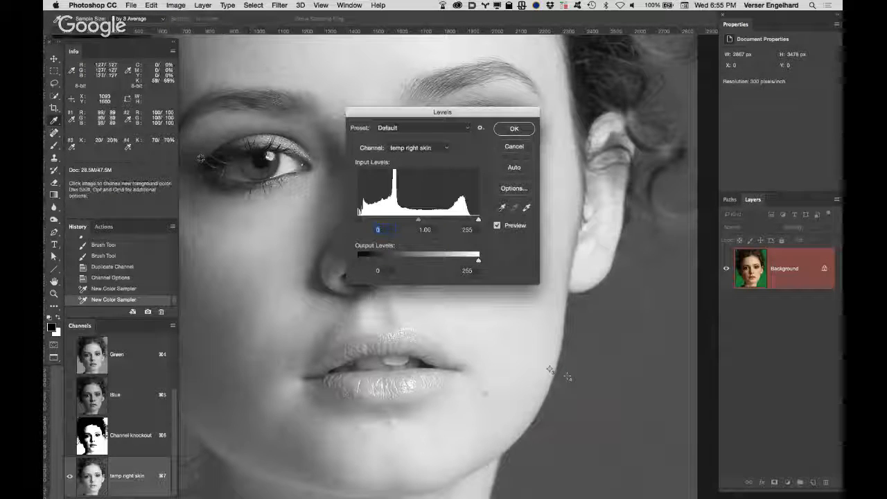
click(72, 149)
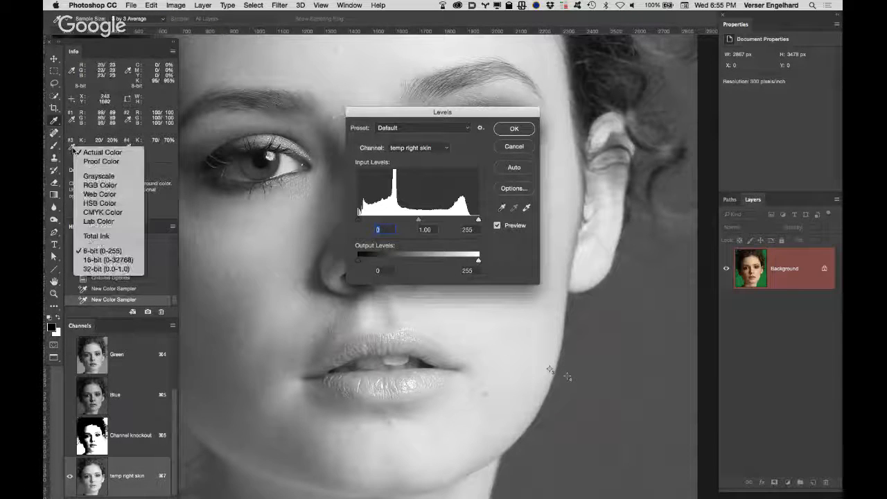
click(99, 186)
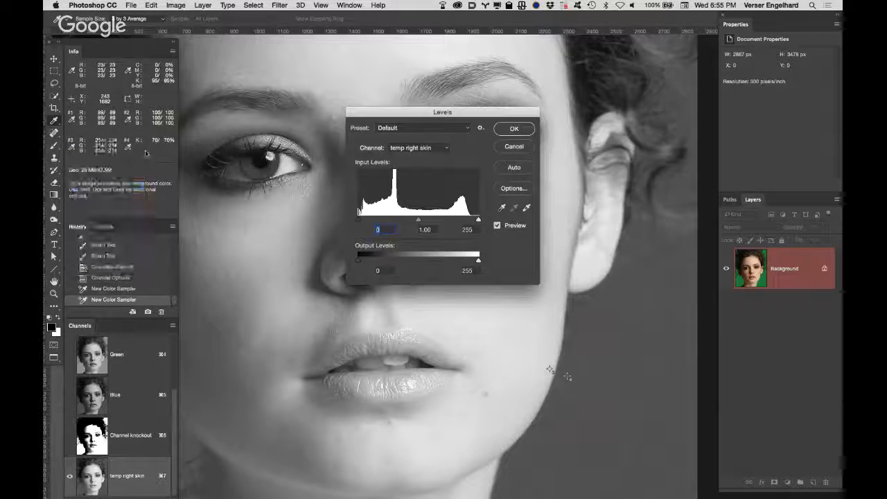
click(130, 148)
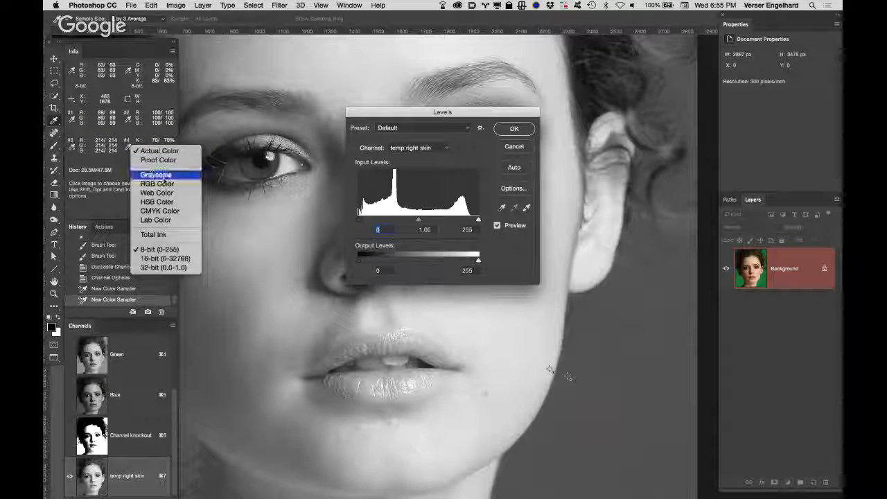
click(169, 184)
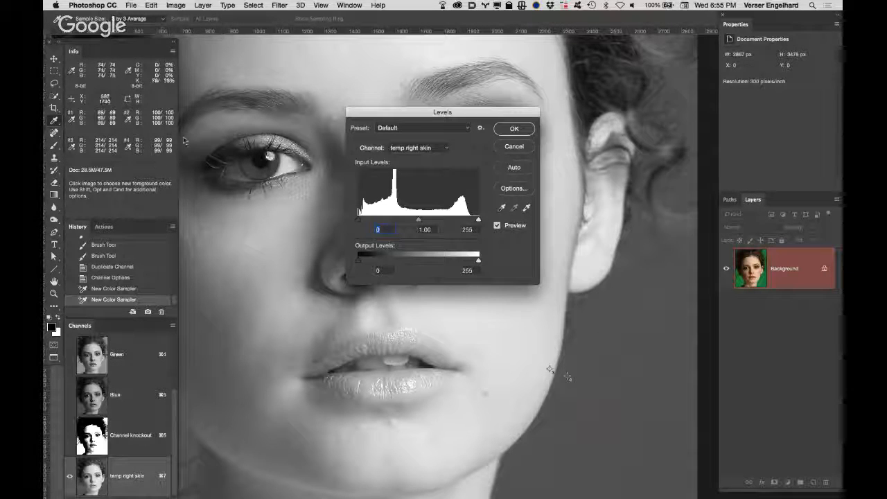
Apply Levels to the temp right skin channel with a black input of 82 and a white input of 204.
drag(358, 219, 403, 228)
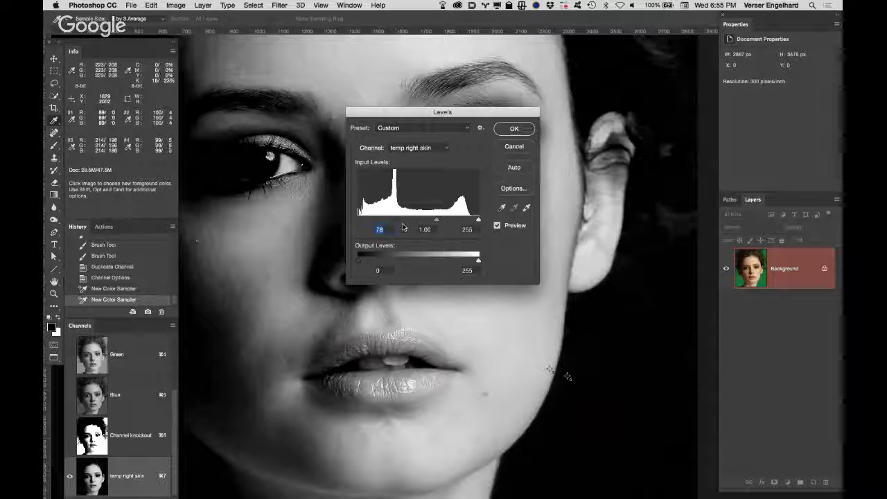
key(Up)
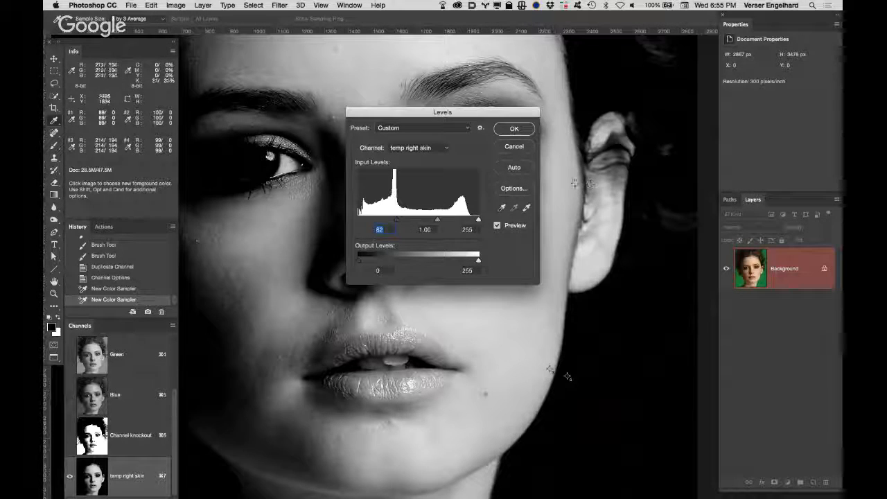
drag(478, 220, 456, 227)
click(467, 230)
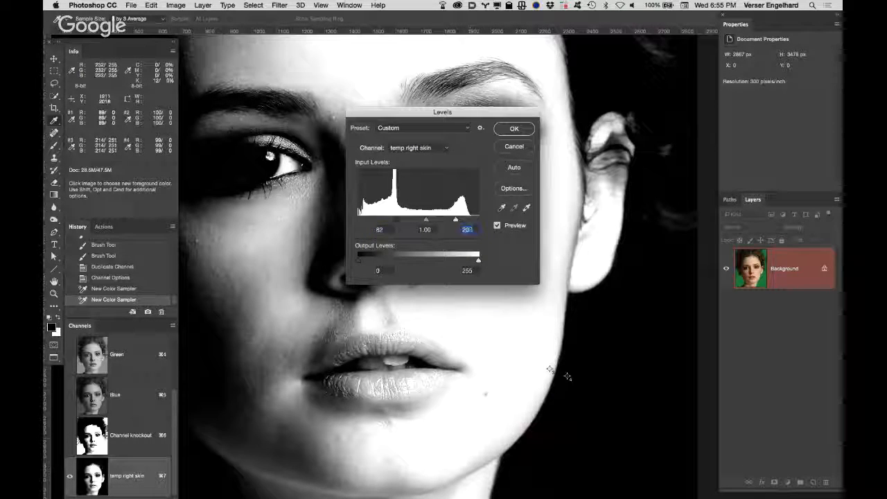
key(Down)
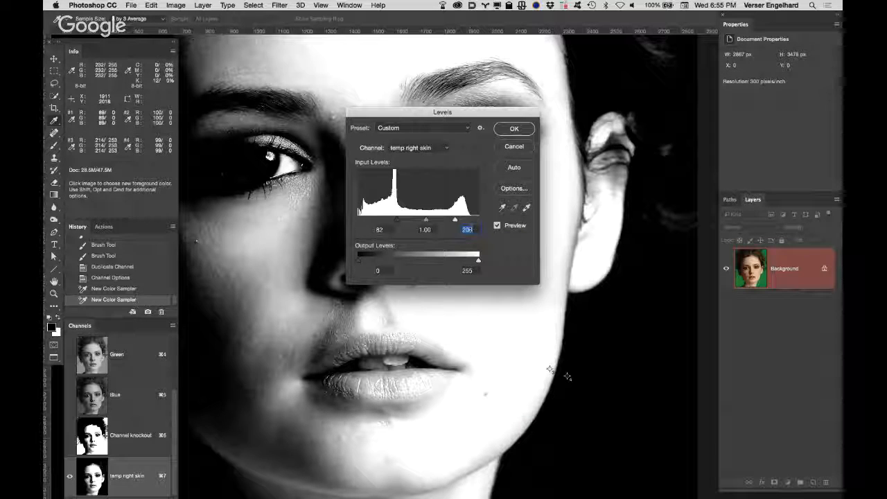
key(Down)
key(Down)
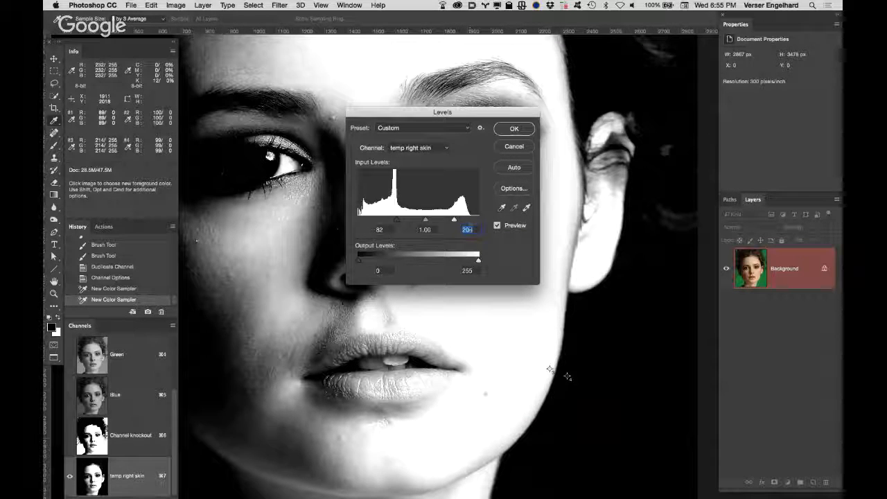
drag(521, 113, 400, 102)
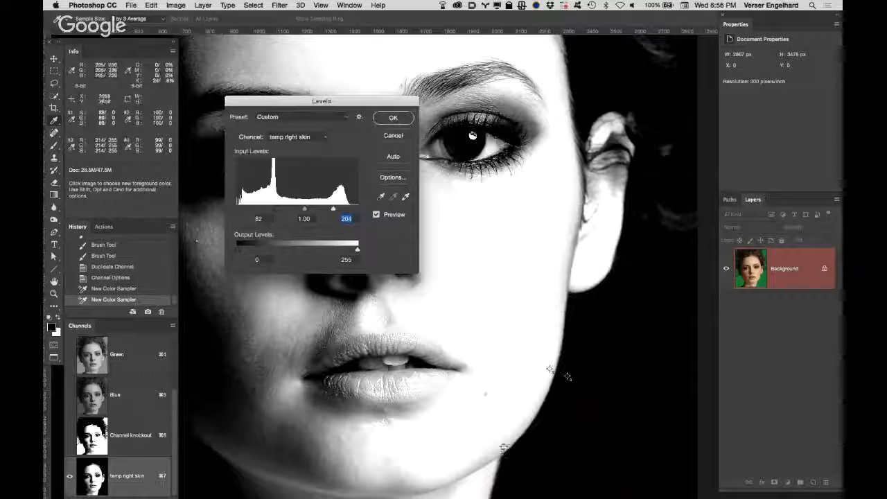
click(400, 118)
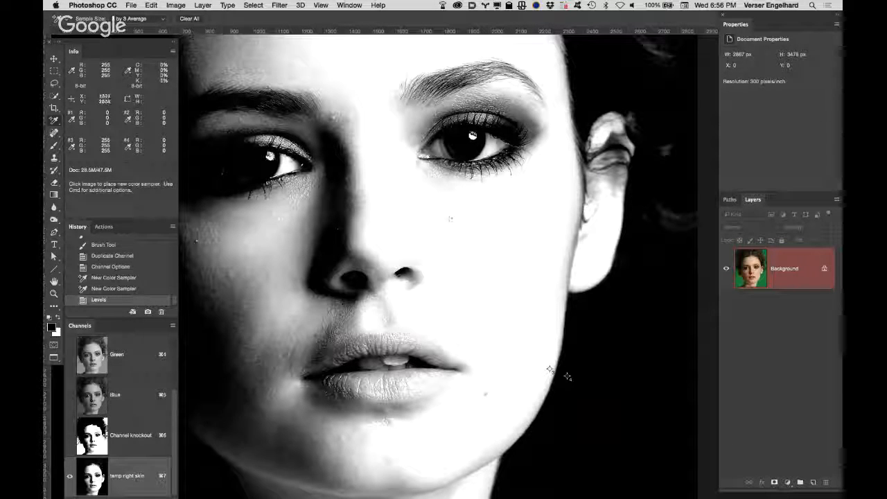
Set up the Brush tool in Overlay mode with 51% hardness.
key(b)
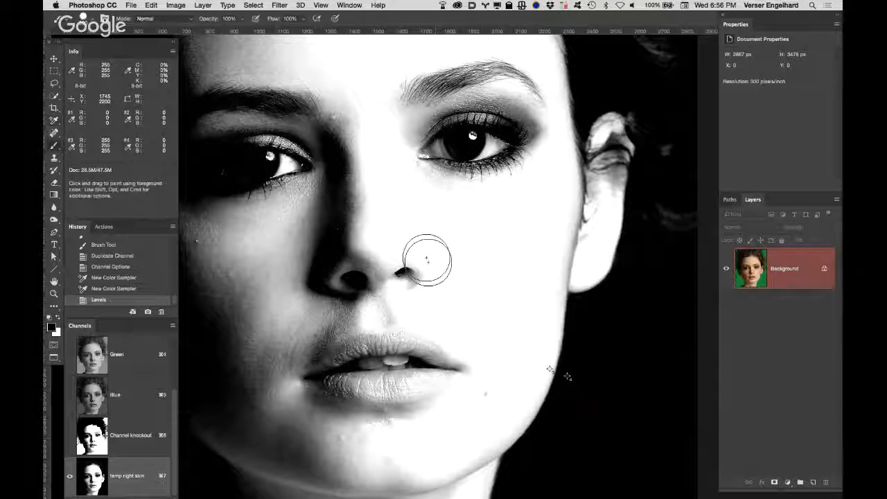
click(171, 21)
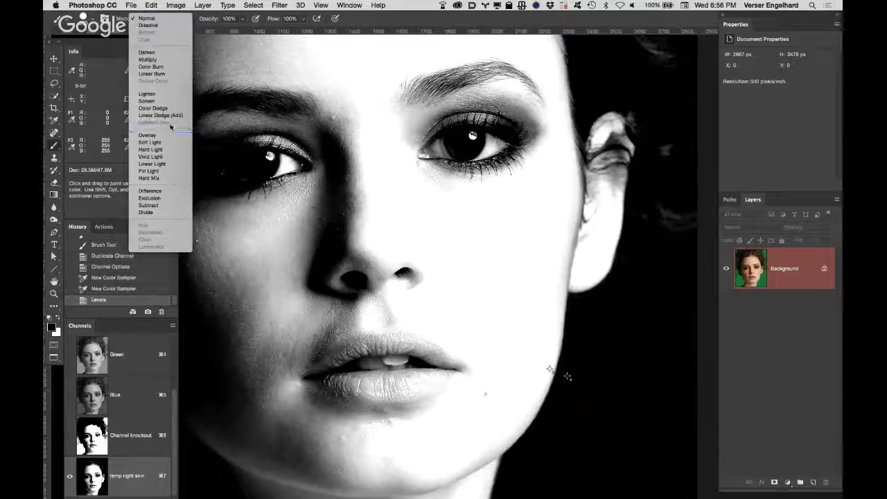
click(148, 135)
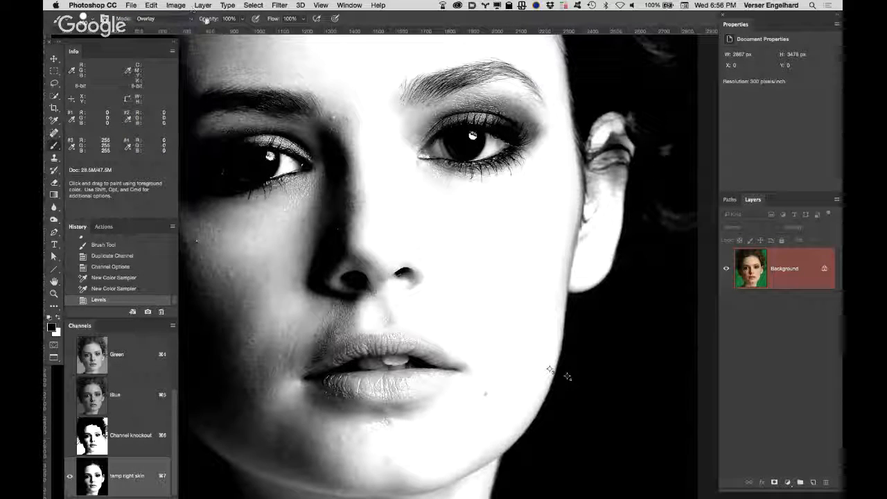
click(84, 17)
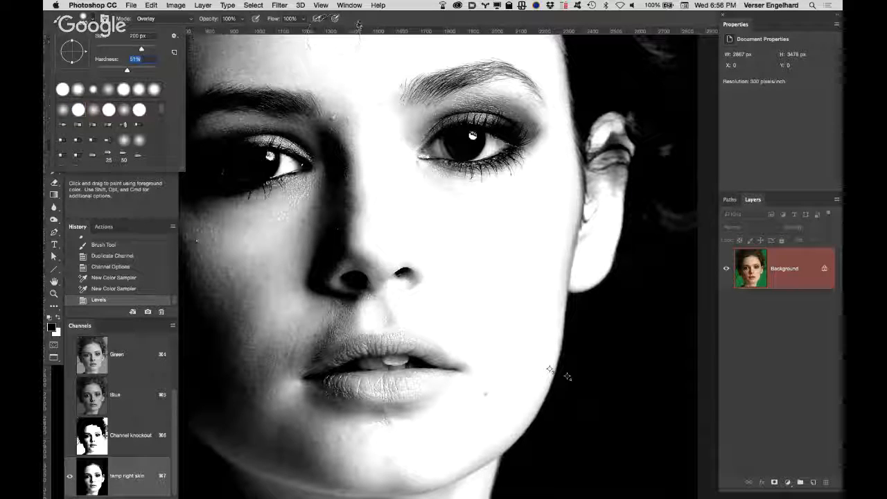
key(Return)
Paint white in Overlay mode over the right earlobe, cheek, jaw and neck to clean up the skin inside the edge.
mouse_move(562, 268)
mouse_down()
mouse_move(541, 252)
mouse_move(550, 241)
mouse_move(564, 261)
mouse_move(556, 271)
mouse_move(573, 234)
mouse_move(595, 239)
mouse_move(599, 205)
mouse_move(583, 264)
mouse_move(544, 295)
mouse_up()
key(super+z)
key(x)
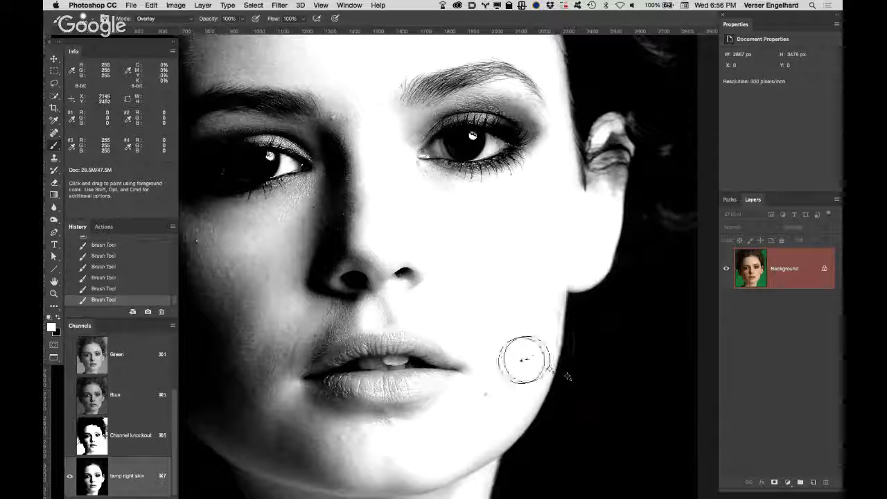
key(space)
drag(496, 267, 510, 132)
mouse_move(491, 224)
mouse_down()
mouse_move(473, 257)
mouse_move(473, 284)
mouse_up()
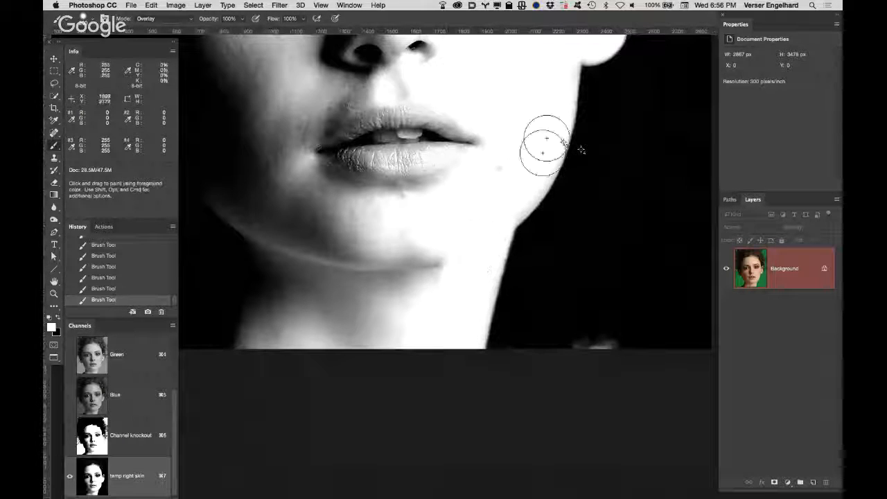
key(space)
mouse_move(472, 221)
mouse_down()
mouse_move(466, 313)
mouse_move(429, 424)
mouse_up()
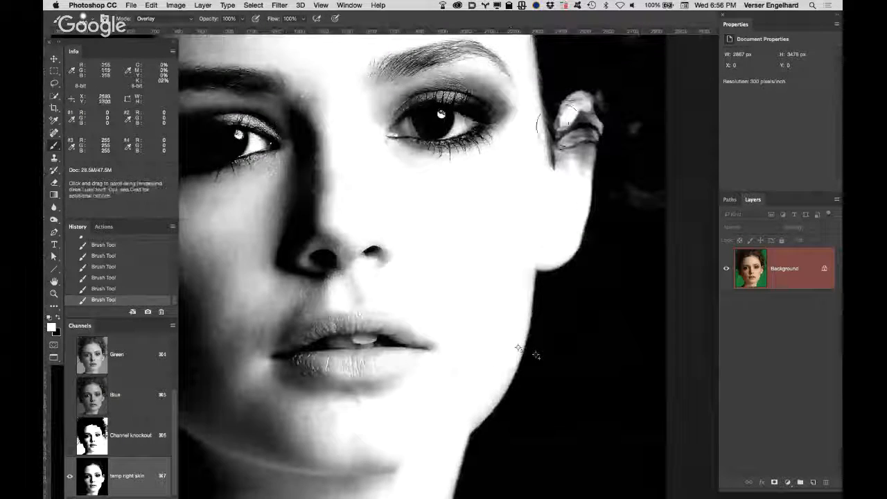
mouse_move(484, 386)
mouse_down()
mouse_move(475, 391)
mouse_move(485, 362)
mouse_move(489, 373)
mouse_move(501, 354)
mouse_up()
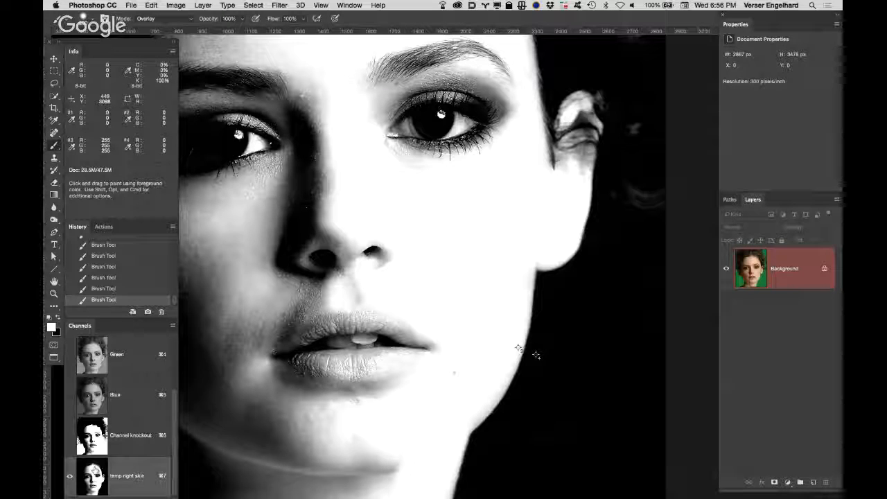
Load temp right skin as a selection and prepare a black Normal-mode brush on the Channel knockout channel.
super+click(95, 478)
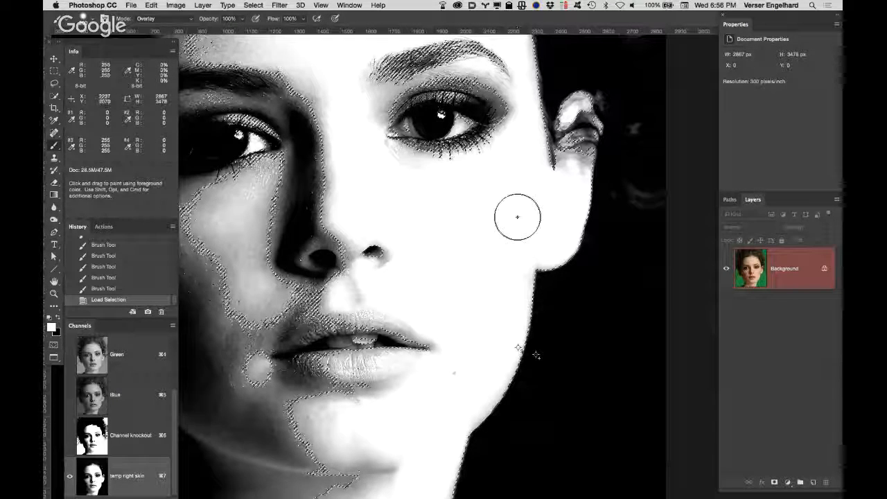
click(148, 445)
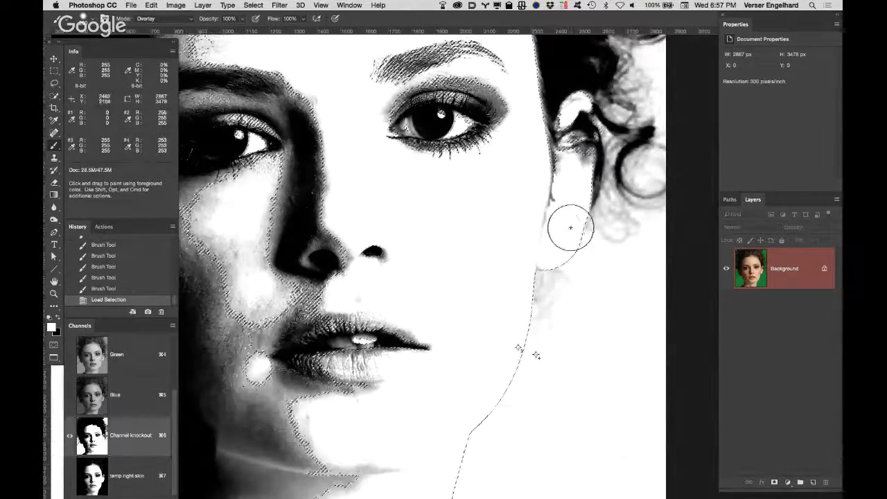
key(x)
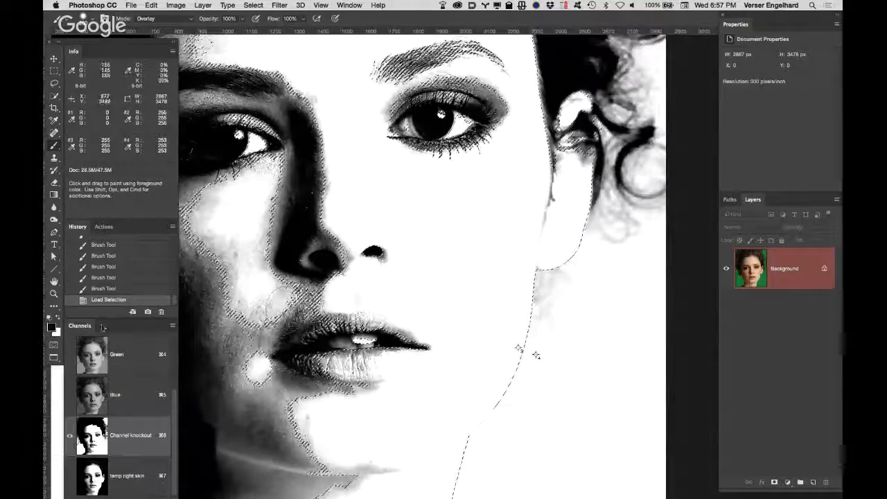
click(175, 21)
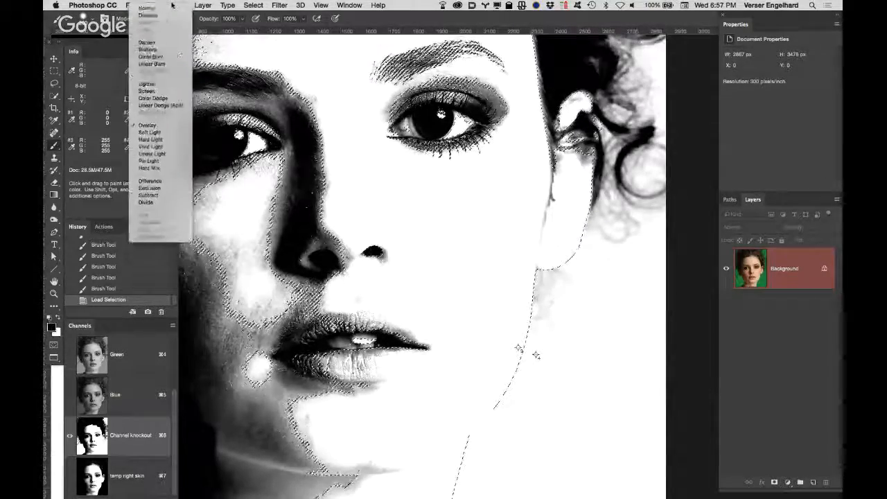
click(166, 9)
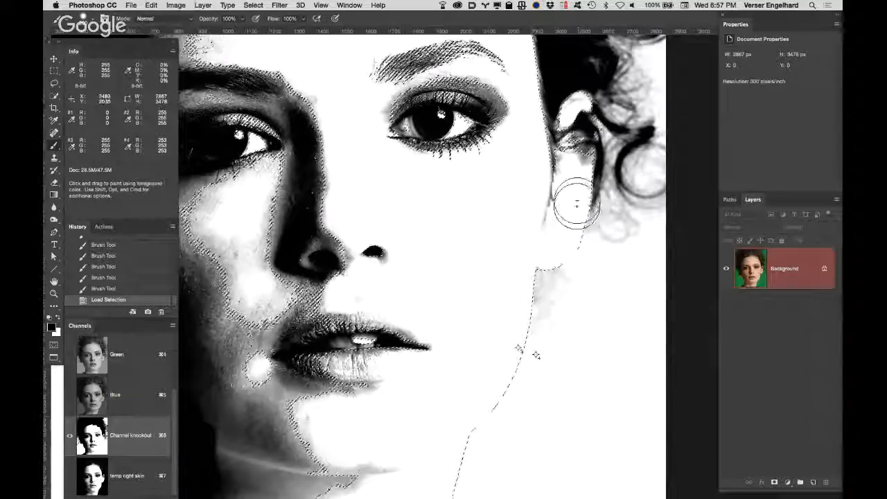
Paint black inside the selection along the right ear, cheek, jaw and neck edge of Channel knockout, and deselect.
drag(577, 199, 578, 196)
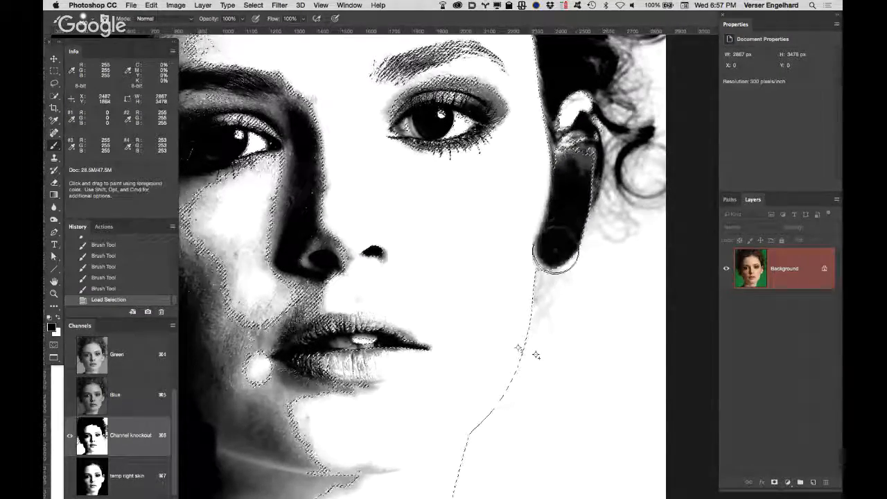
mouse_move(531, 299)
mouse_down()
mouse_move(512, 358)
mouse_move(446, 485)
mouse_up()
drag(536, 355, 560, 167)
mouse_move(458, 326)
mouse_down()
mouse_move(449, 378)
mouse_move(470, 281)
mouse_move(523, 188)
mouse_move(548, 113)
mouse_up()
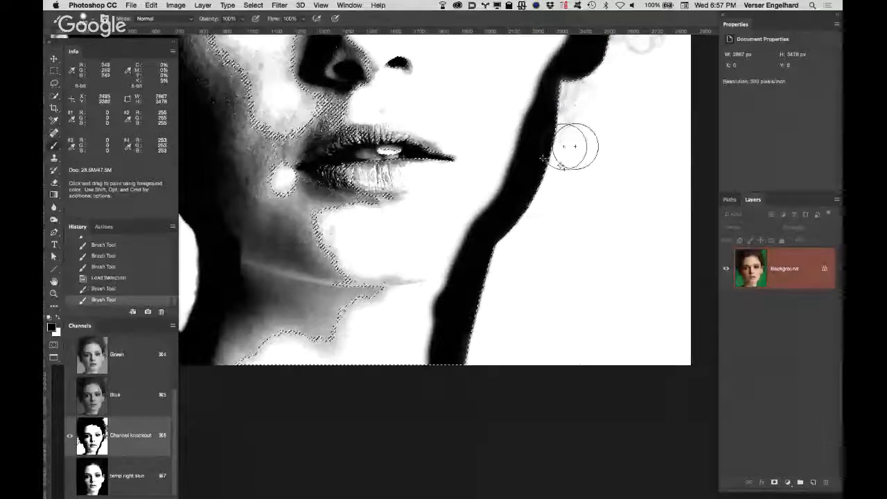
drag(489, 168, 458, 351)
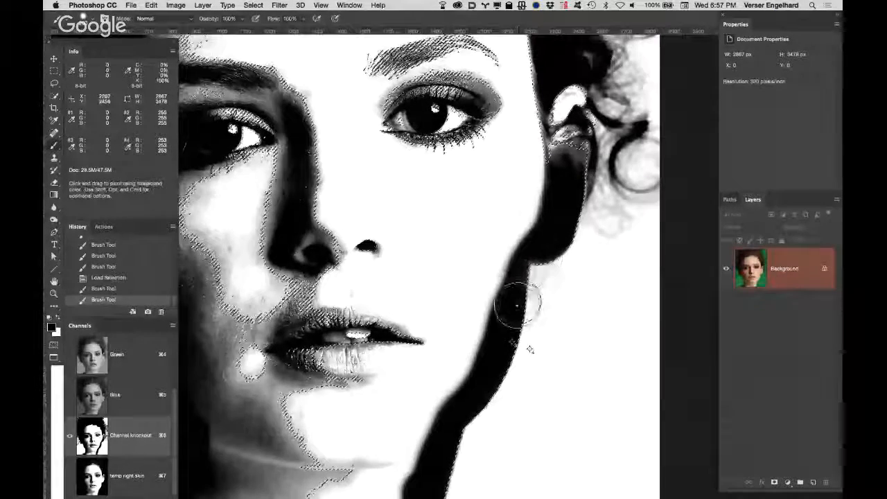
drag(512, 338, 506, 332)
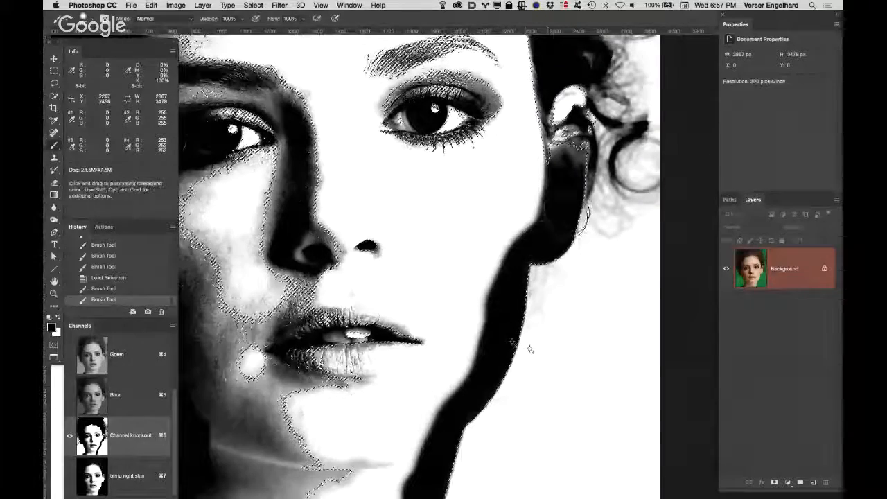
mouse_move(567, 215)
mouse_down()
mouse_move(569, 172)
mouse_move(564, 187)
mouse_up()
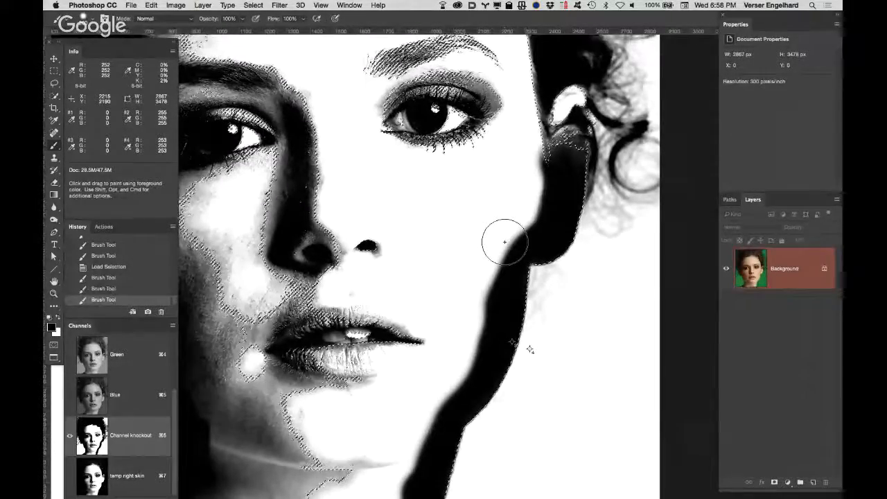
key(super+d)
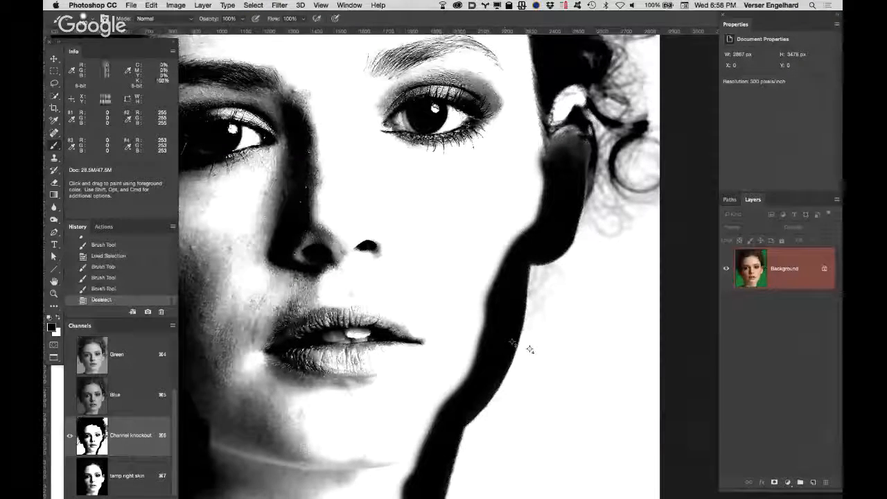
Overlay the RGB composite on the Channel knockout mask to examine the upper right ear, and hide the composite again.
click(54, 281)
key(super+0)
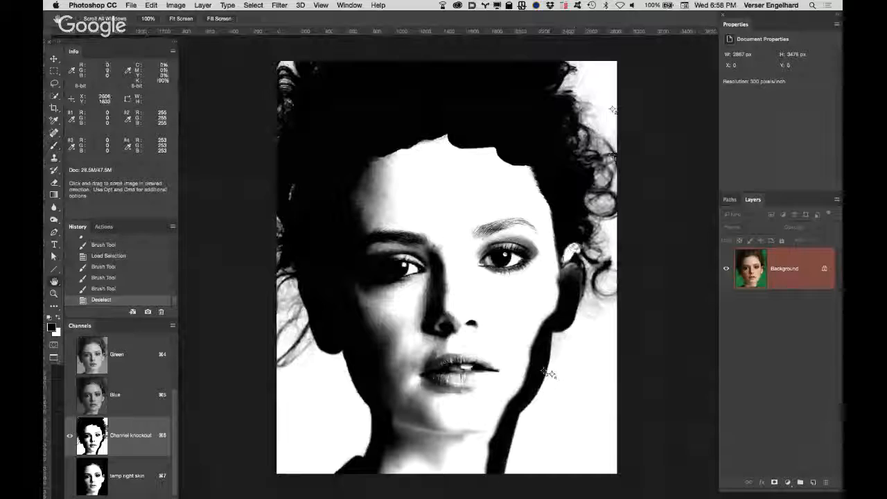
key(z)
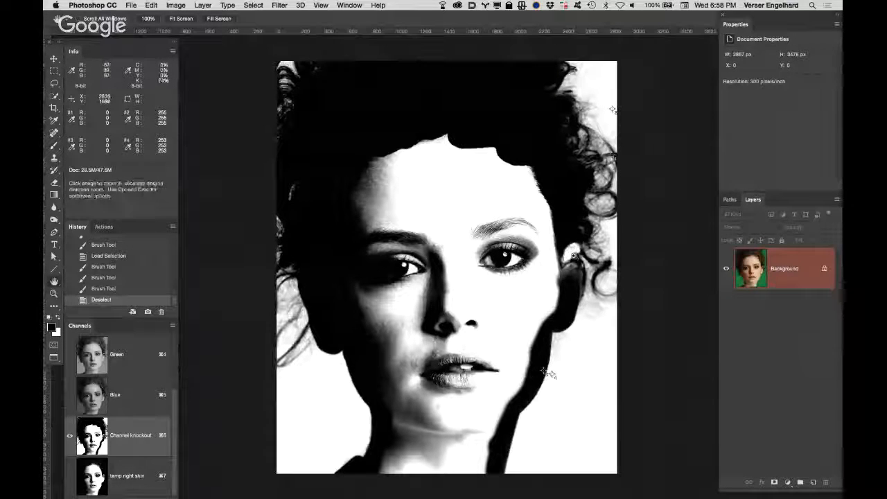
click(547, 375)
click(568, 251)
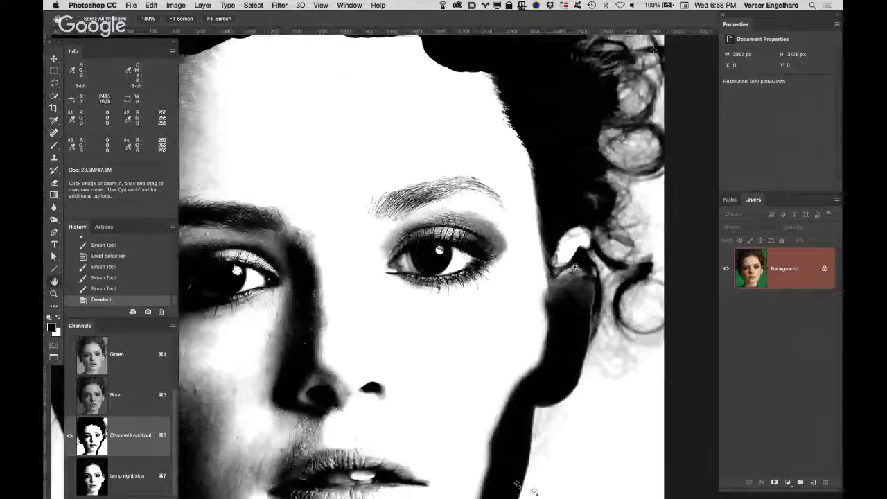
click(569, 249)
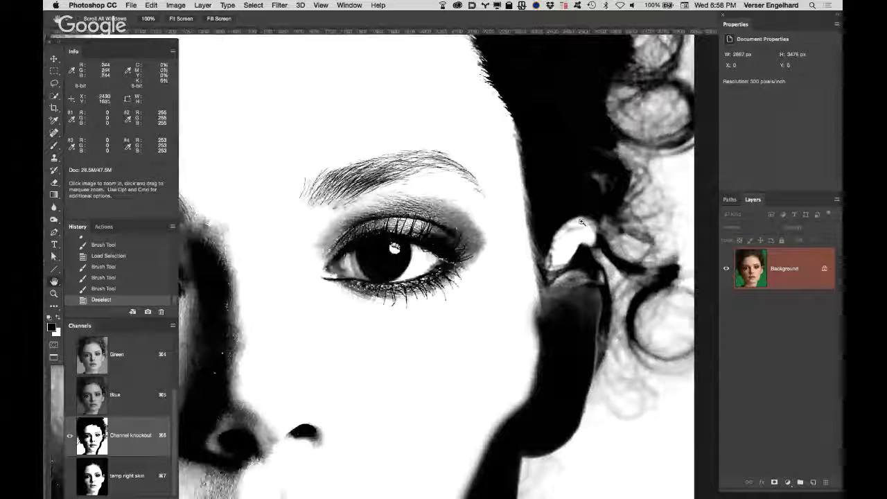
key(h)
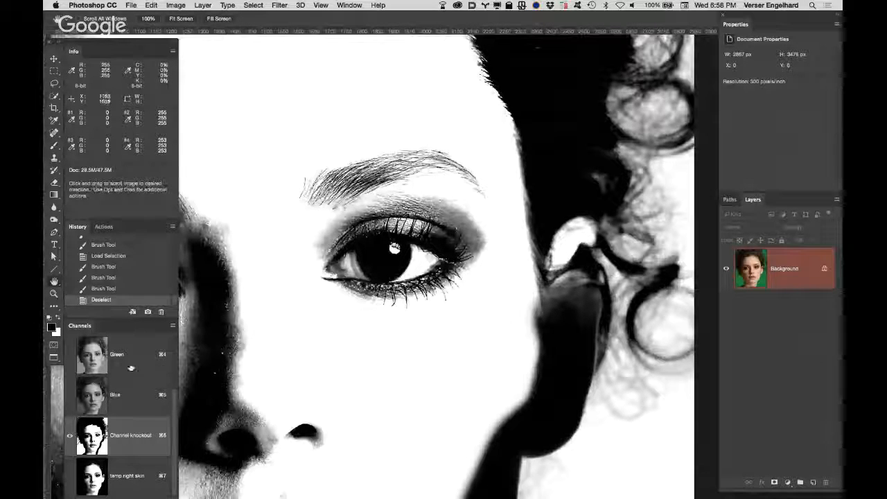
scroll(81, 368, up, 3)
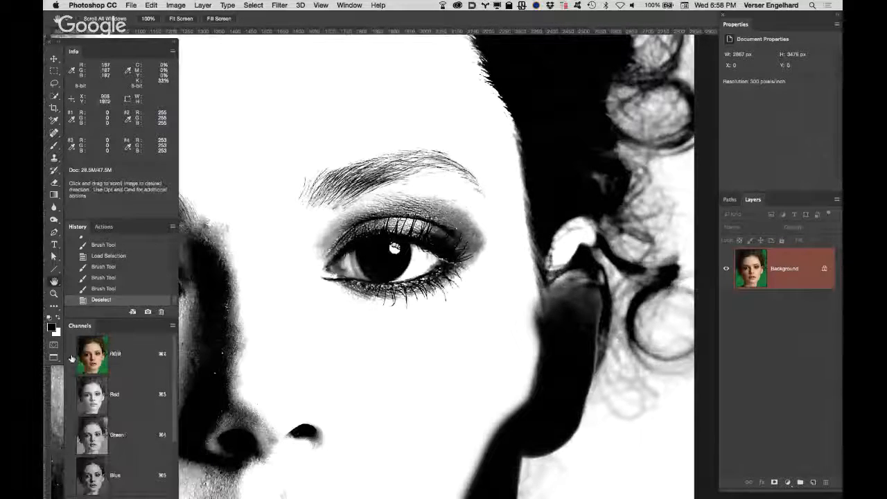
click(70, 354)
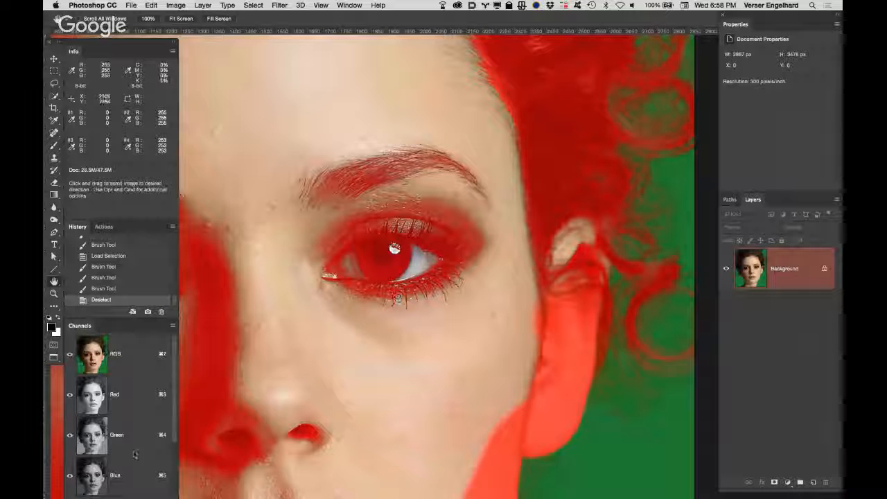
scroll(154, 464, down, 3)
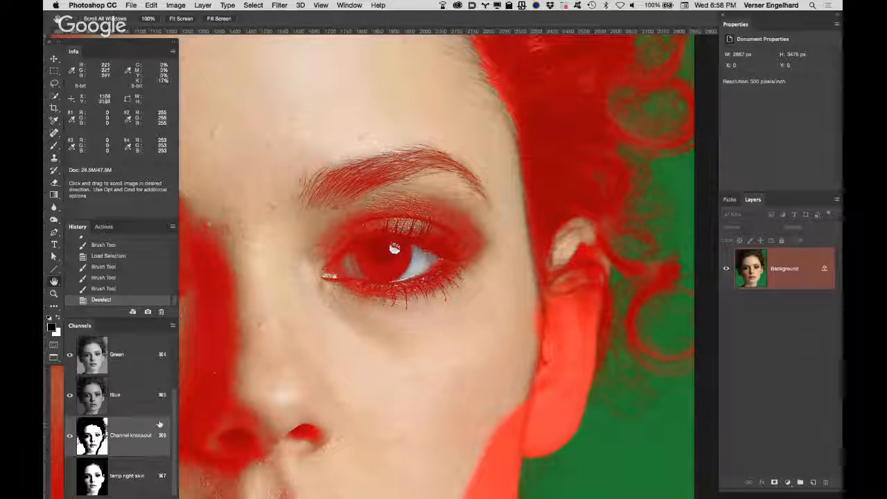
scroll(159, 388, up, 3)
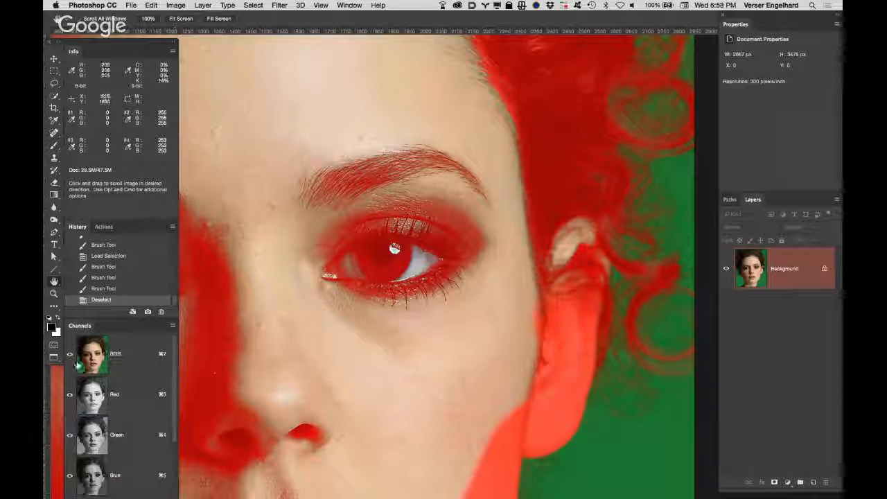
click(74, 360)
scroll(172, 368, down, 3)
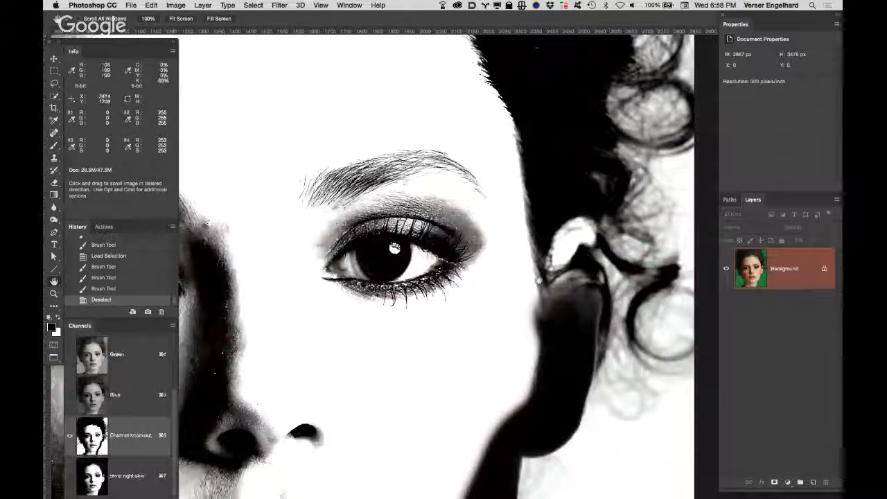
Paint black with the Normal-mode brush over the remaining white and gray areas of the upper right ear in Channel knockout.
key(b)
mouse_move(557, 246)
mouse_down()
mouse_move(565, 228)
mouse_move(555, 221)
mouse_move(569, 243)
mouse_move(555, 253)
mouse_move(558, 291)
mouse_move(568, 300)
mouse_move(561, 352)
mouse_move(545, 323)
mouse_up()
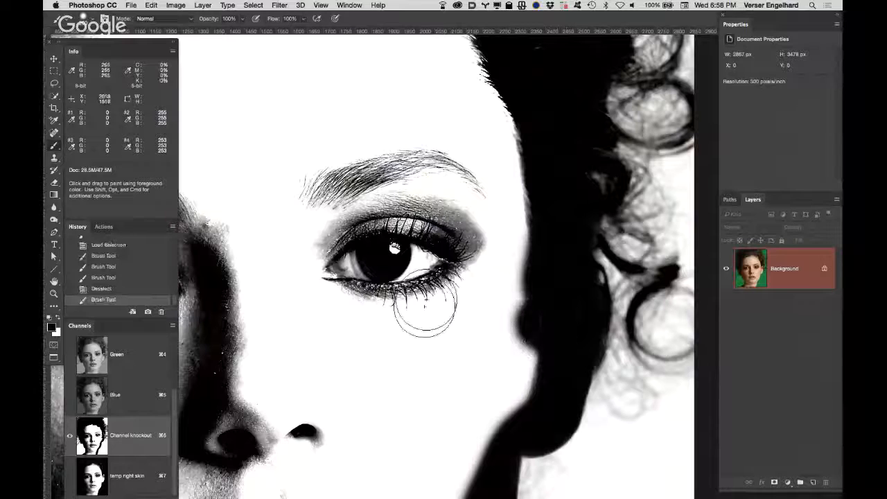
Lasso the face and neck interior just inside the black edge, fill it with black, deselect, and invert the Channel knockout channel.
alt+click(364, 302)
alt+click(404, 317)
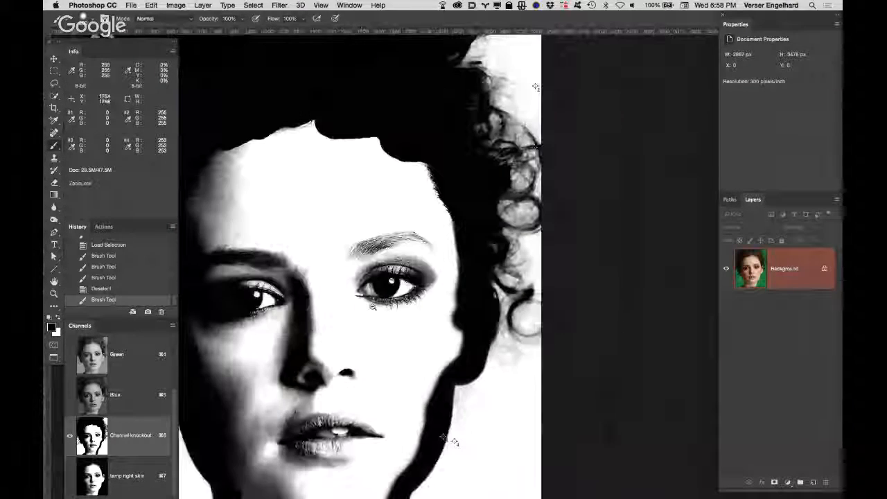
alt+click(380, 294)
alt+click(369, 314)
alt+click(371, 312)
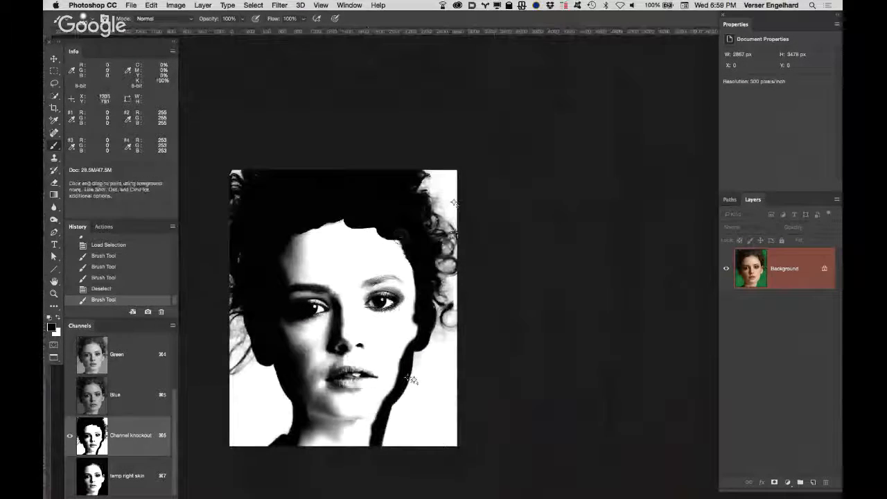
key(l)
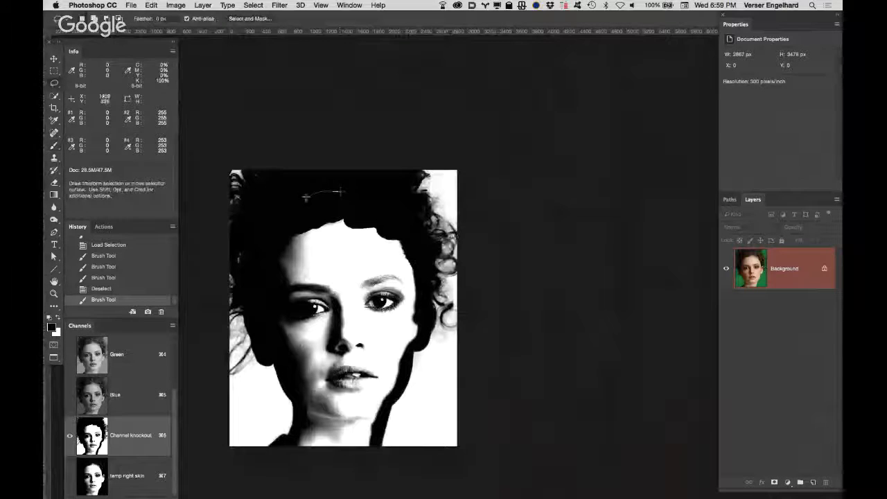
mouse_move(341, 191)
mouse_down()
mouse_move(274, 239)
mouse_move(262, 271)
mouse_move(294, 429)
mouse_up()
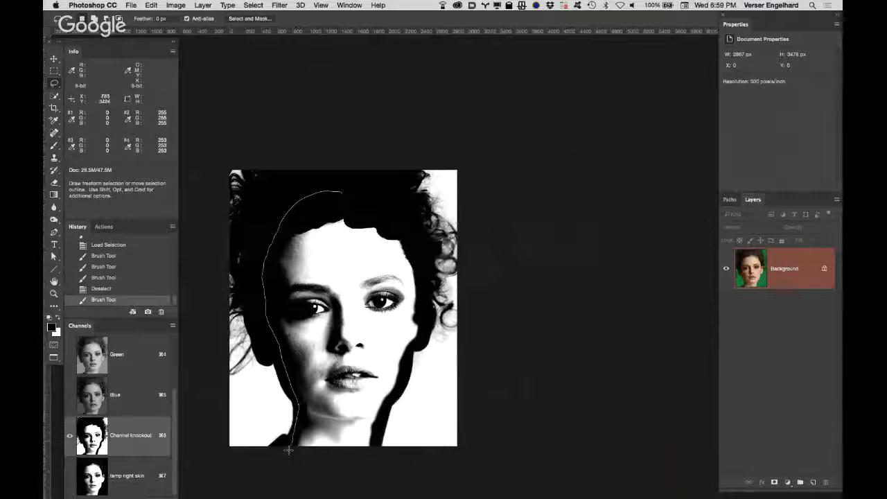
mouse_move(373, 449)
mouse_down()
mouse_move(426, 325)
mouse_move(422, 257)
mouse_move(402, 215)
mouse_move(374, 192)
mouse_move(339, 191)
mouse_up()
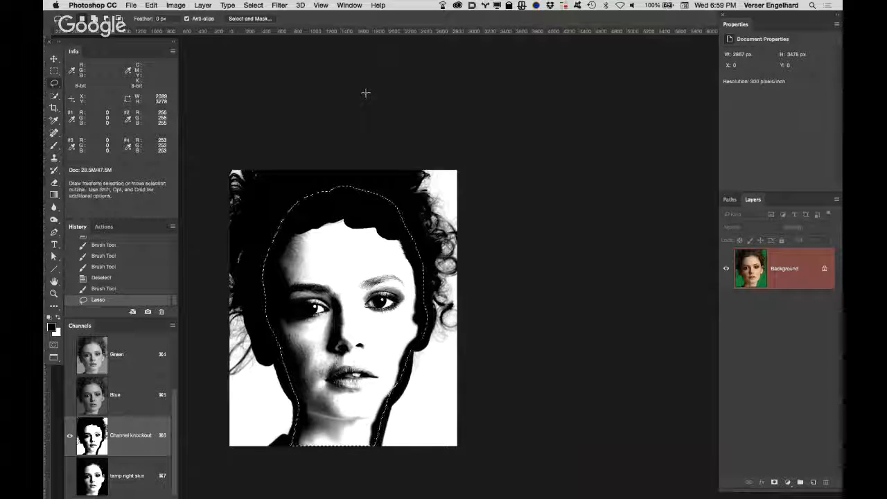
key(alt+BackSpace)
key(super+d)
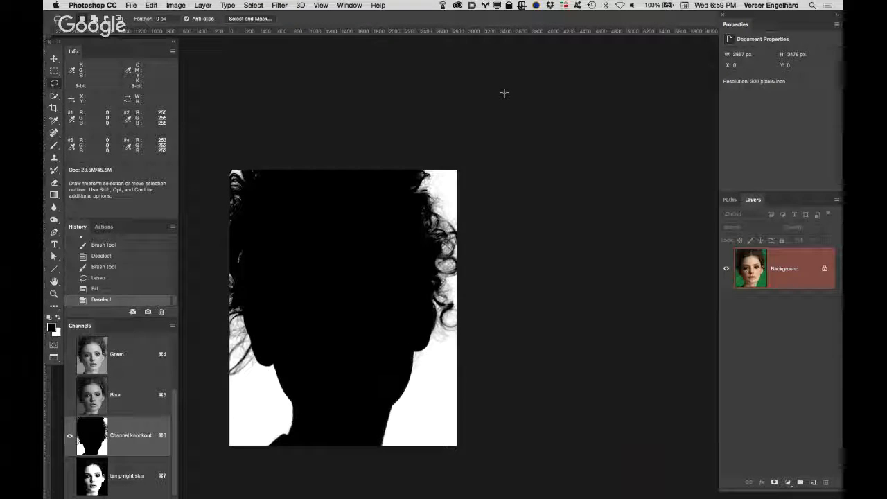
key(super+i)
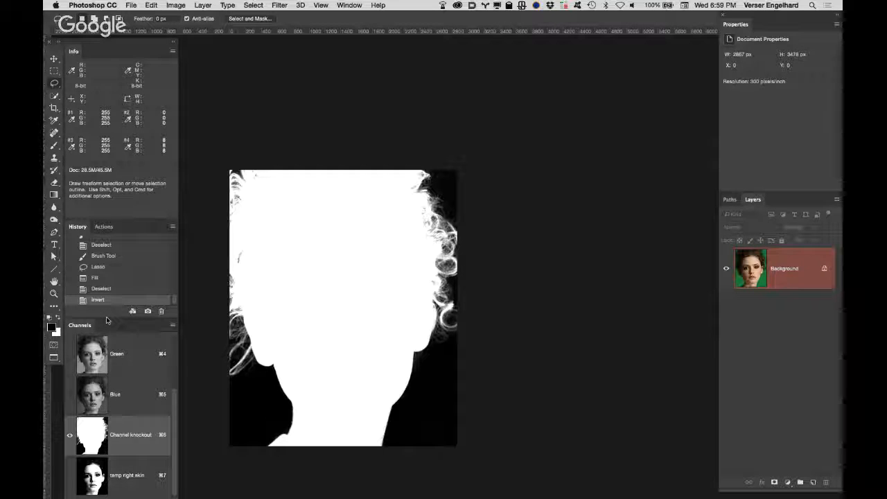
Create a new layer above Background and fill it with white.
drag(107, 320, 118, 276)
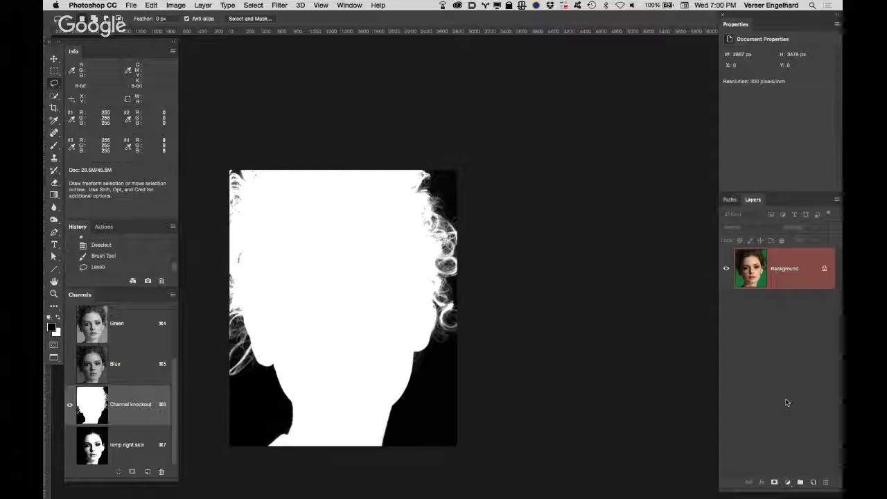
click(813, 482)
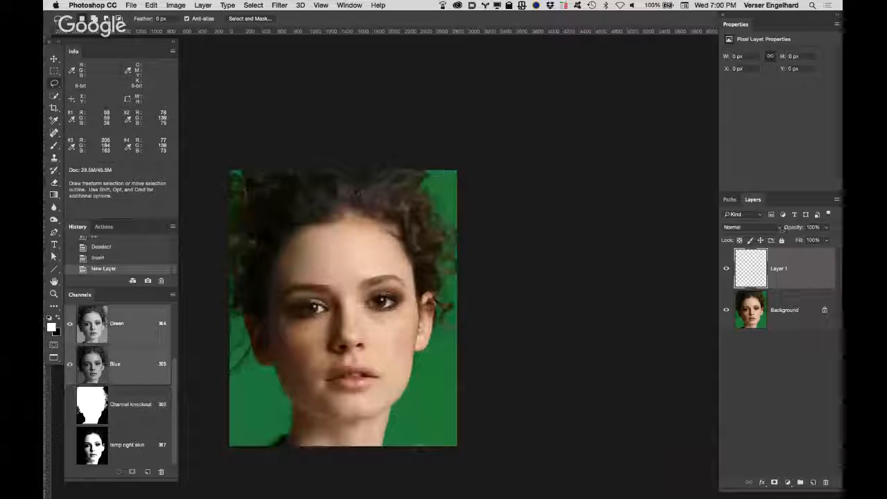
key(alt+BackSpace)
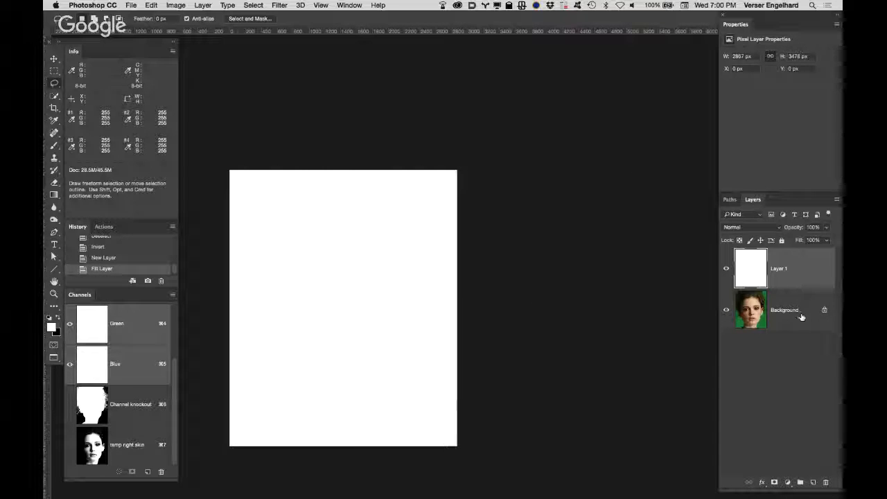
Duplicate Background, place the copy above the white Layer 1, and add a layer mask to it from the Channel knockout selection.
drag(802, 317, 810, 481)
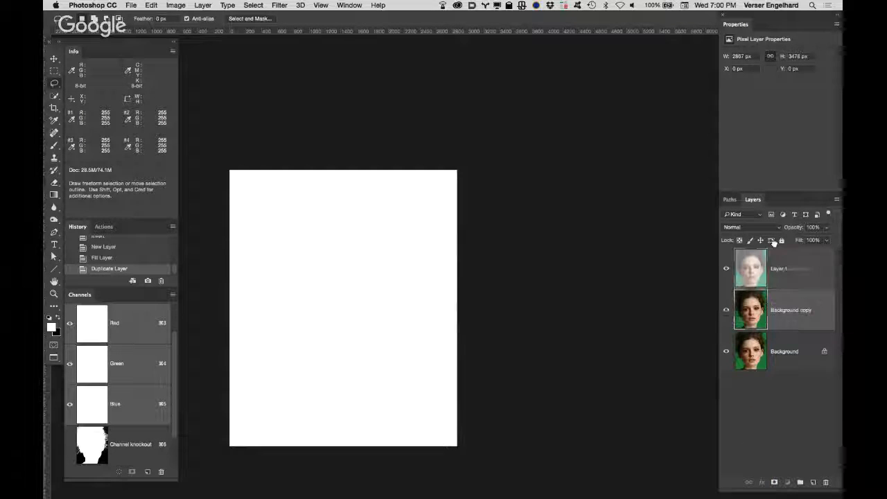
drag(774, 243, 778, 251)
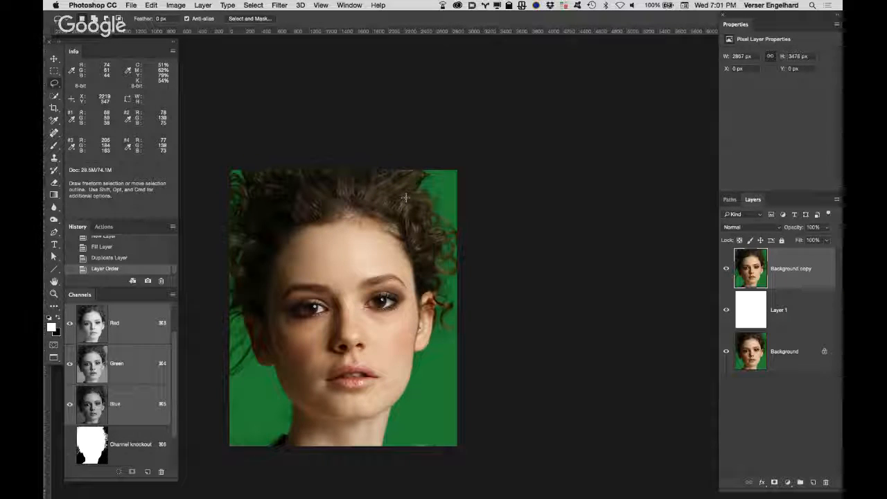
super+click(96, 448)
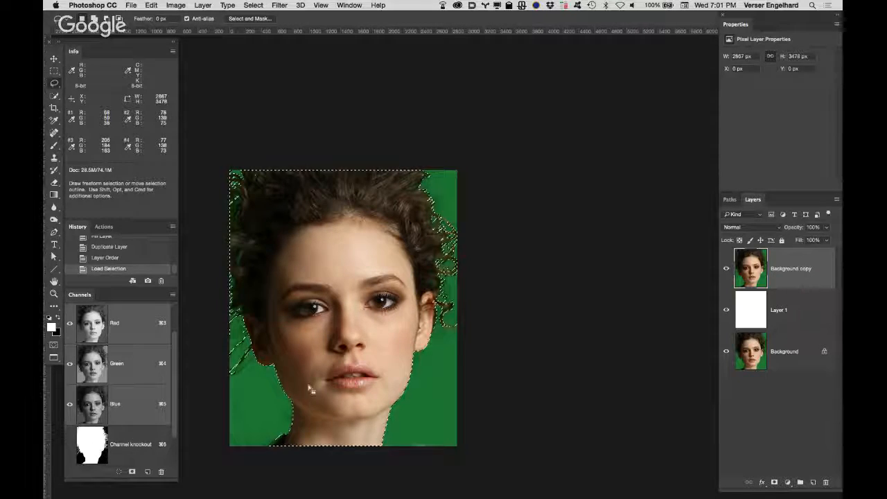
click(776, 483)
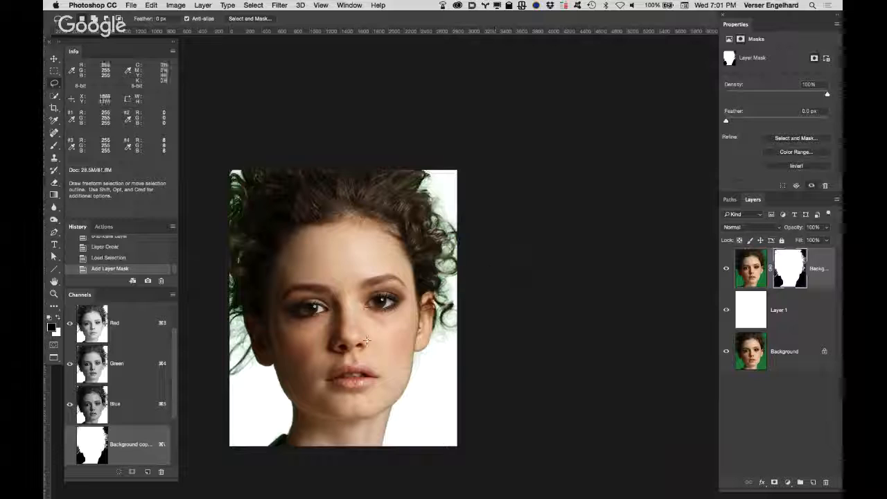
Examine the masked hair, ear, jaw and neck edges against white for leftover green fringing.
key(z)
click(362, 371)
click(428, 281)
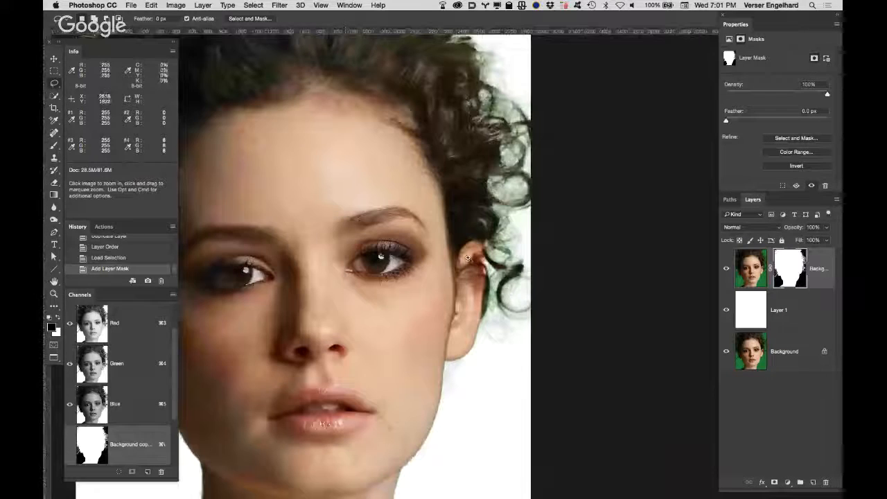
drag(462, 218, 483, 319)
drag(502, 349, 613, 354)
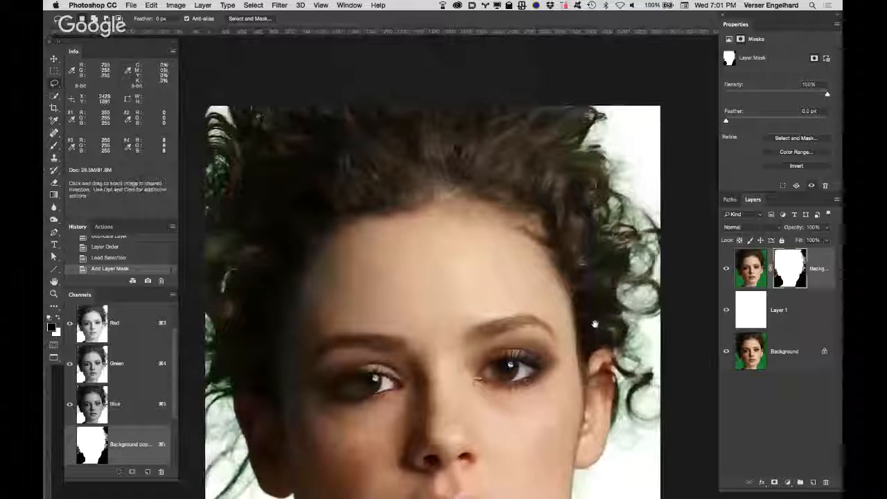
scroll(499, 115, down, 5)
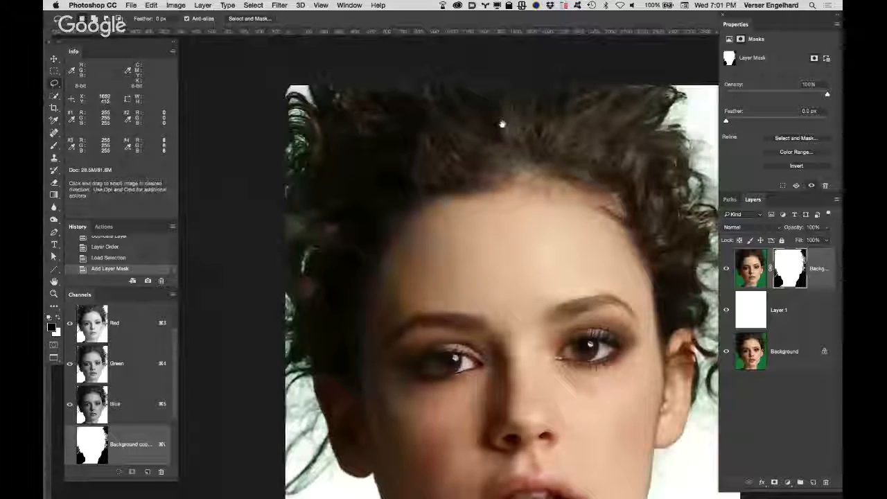
scroll(480, 166, down, 3)
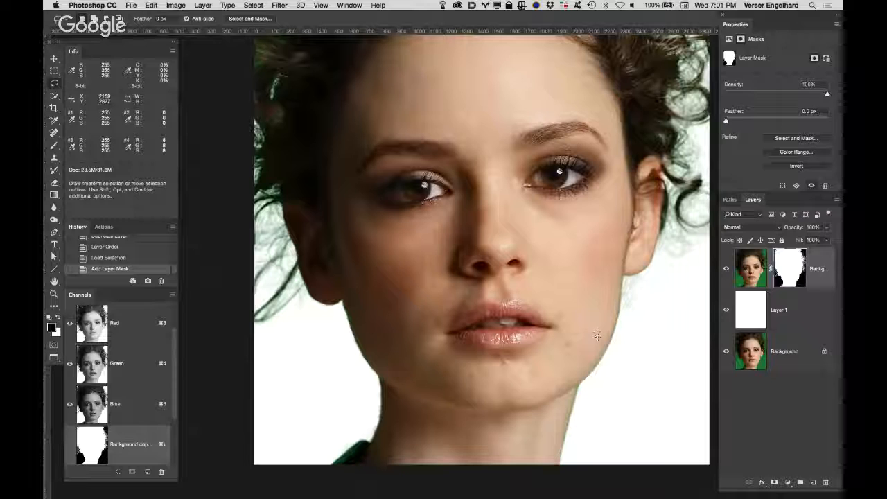
scroll(592, 334, up, 3)
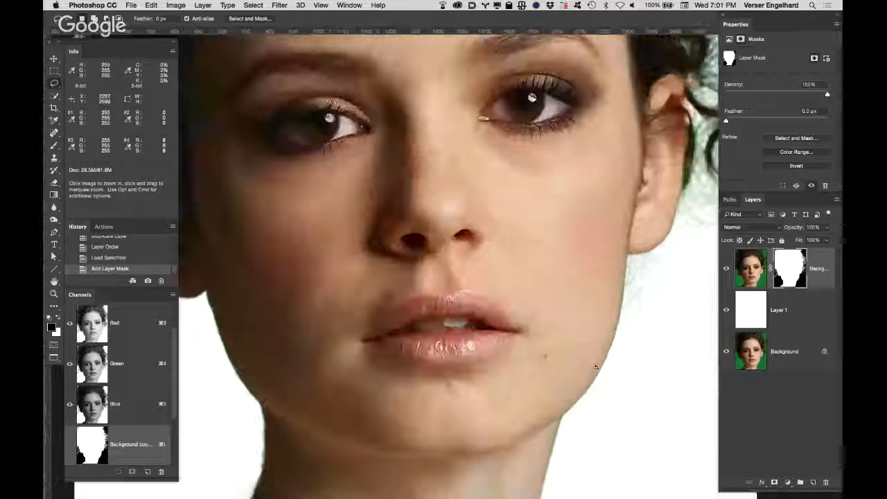
scroll(565, 326, down, 3)
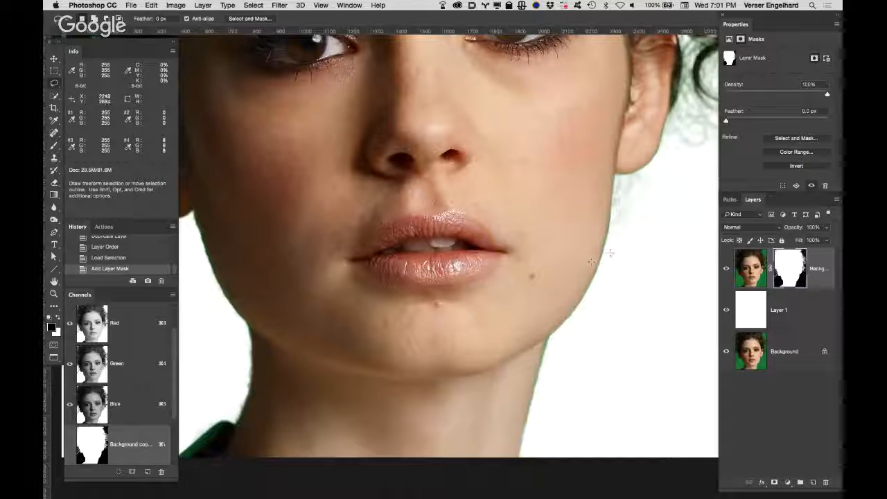
Target the image pixels of Background copy instead of its mask and set the Brush tool to Color mode.
click(752, 267)
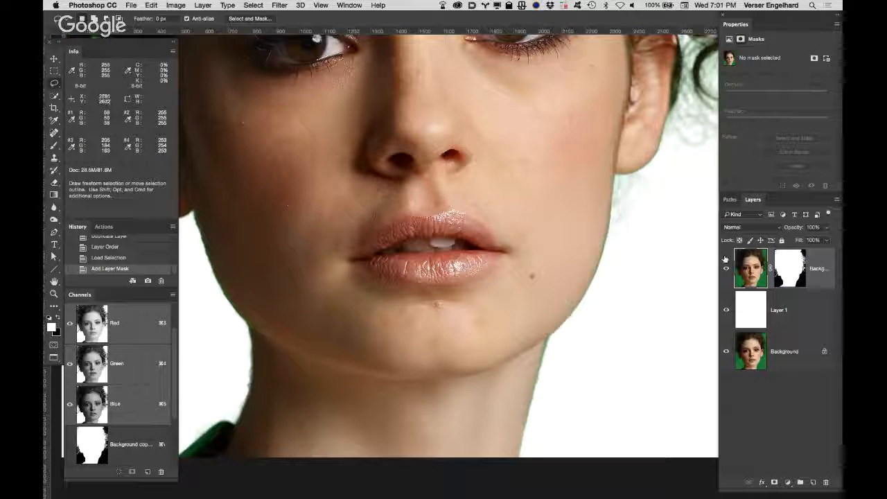
key(b)
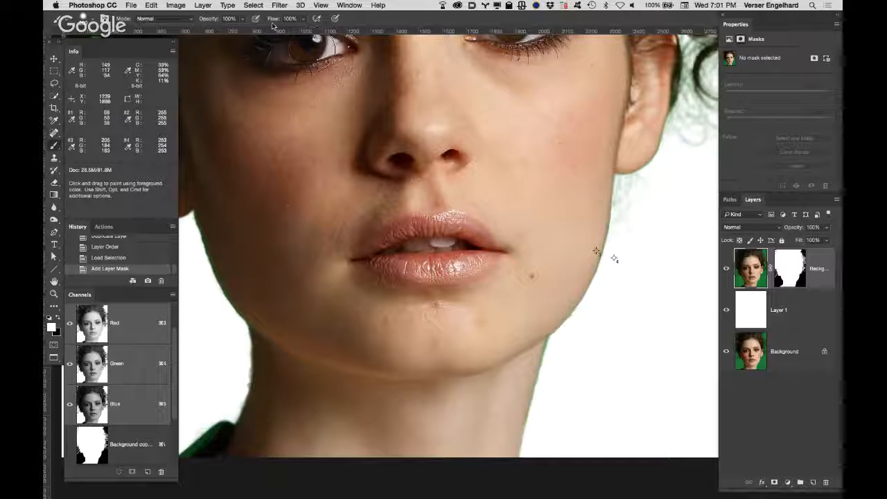
click(157, 20)
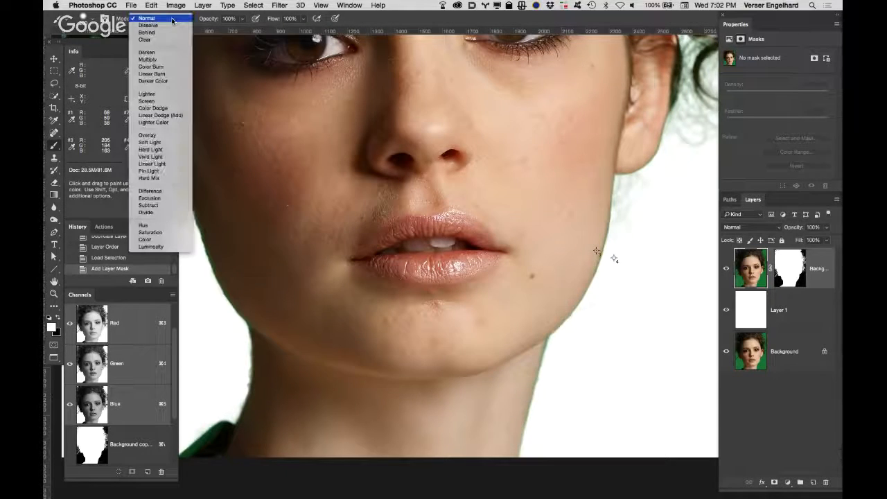
click(154, 239)
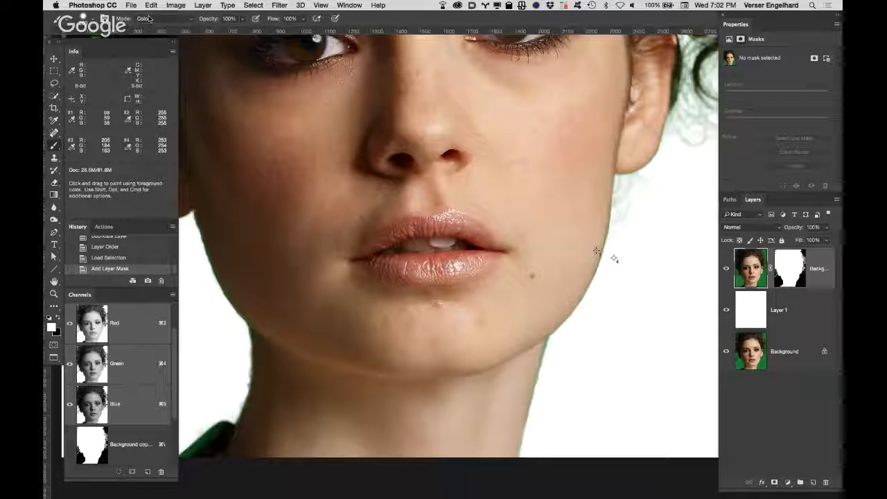
With the soft 200 px brush, sample the cheek's skin tone and paint it over the green fringe along the lit-side jaw and neck.
click(97, 20)
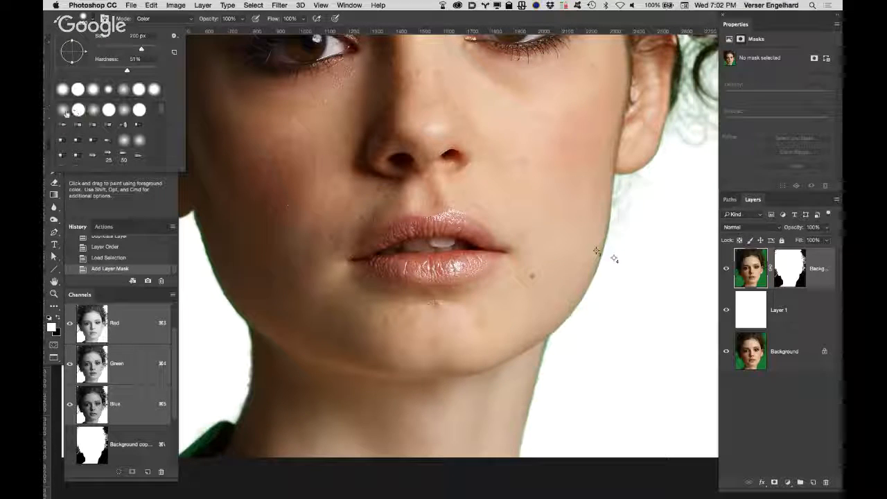
click(420, 8)
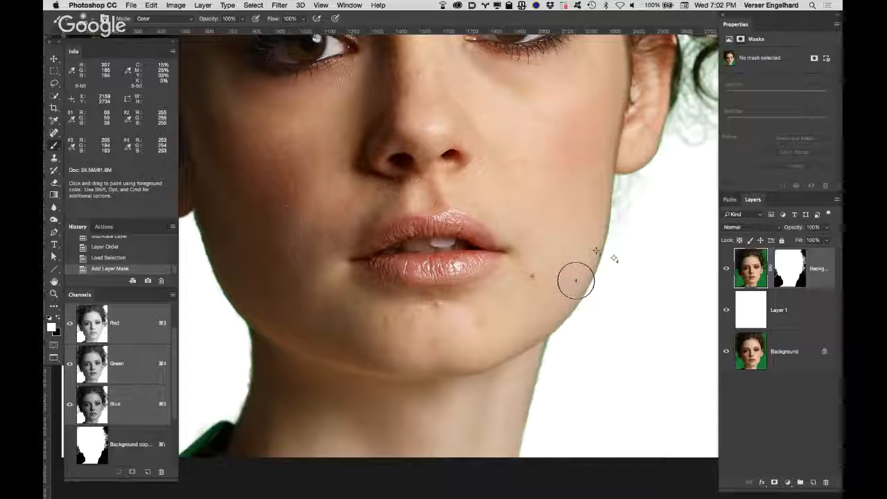
key(alt)
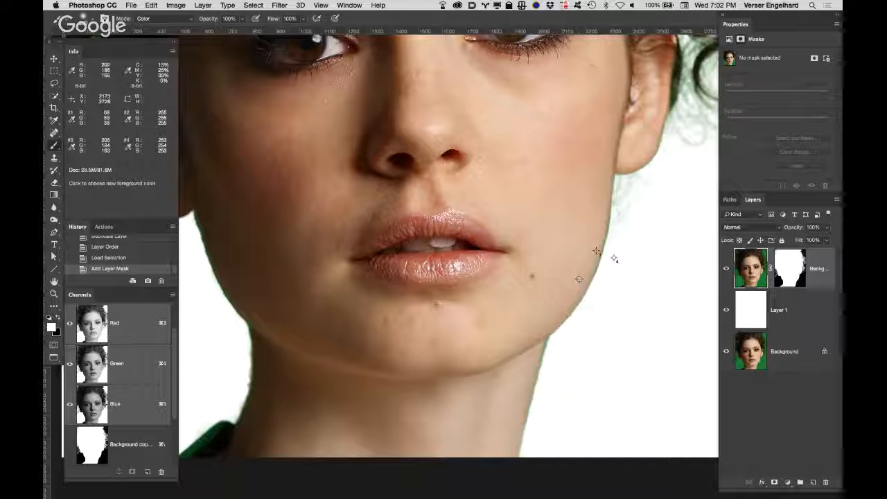
alt+click(578, 280)
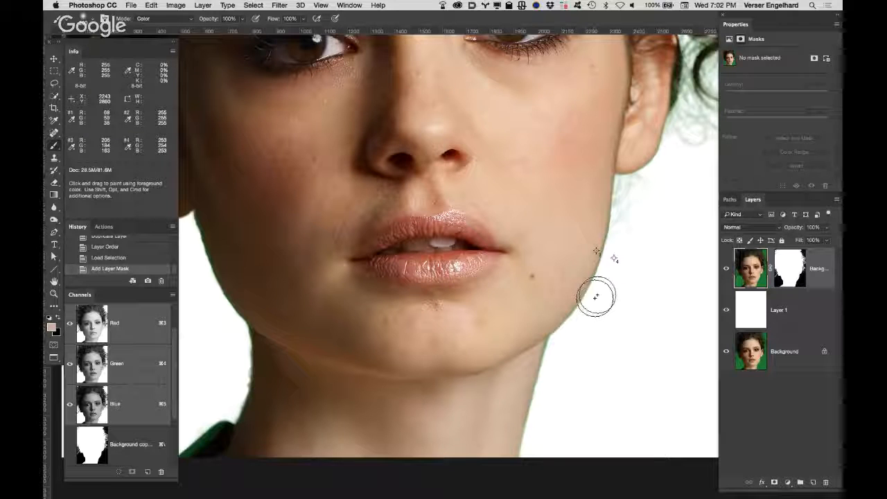
drag(628, 203, 629, 195)
mouse_move(576, 327)
mouse_down()
mouse_move(557, 362)
mouse_move(560, 348)
mouse_move(534, 439)
mouse_move(540, 416)
mouse_up()
Sample the dark hair color and paint it over the green tint in the curls around the lit-side ear.
drag(614, 258, 531, 376)
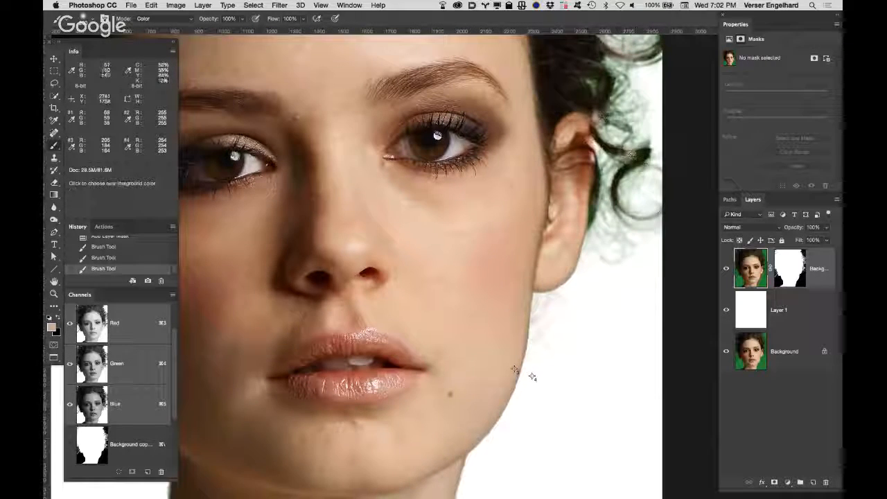
alt+click(621, 151)
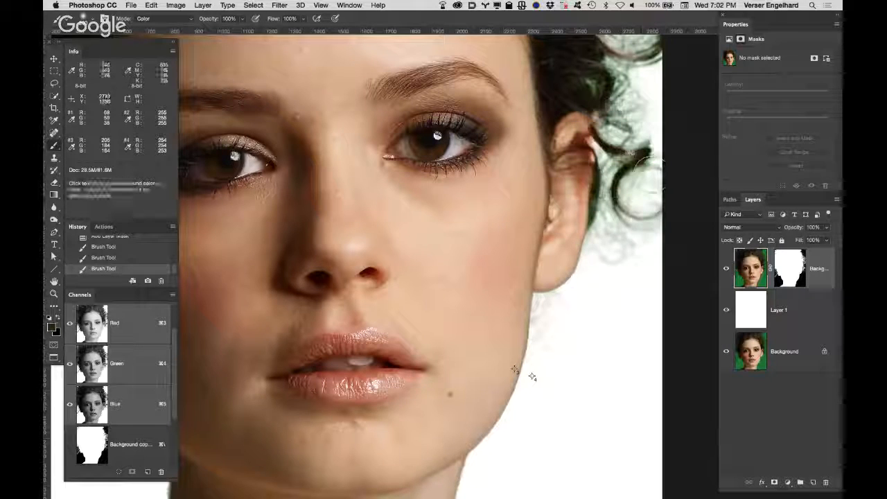
mouse_move(606, 219)
mouse_down()
mouse_move(653, 215)
mouse_move(629, 202)
mouse_move(644, 153)
mouse_move(617, 159)
mouse_up()
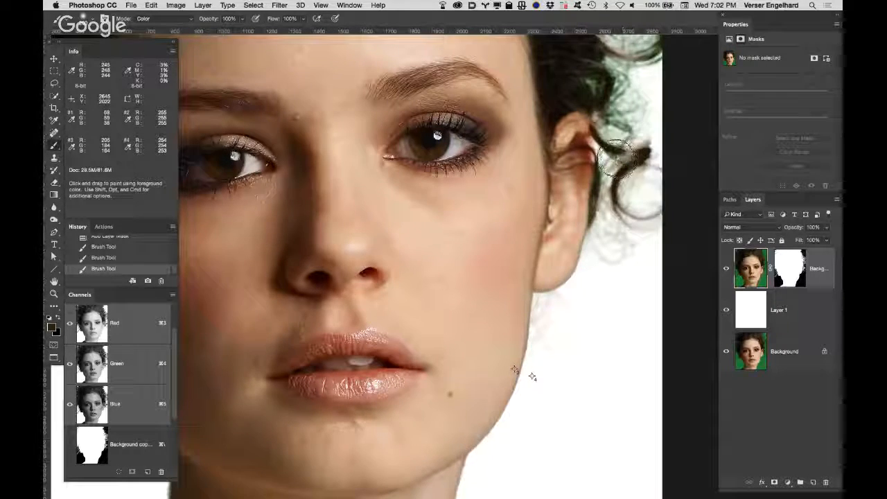
mouse_move(630, 108)
mouse_down()
mouse_move(619, 71)
mouse_move(623, 80)
mouse_up()
Paint the hair color over the green-tinted loose curls above the lit-side ear and up the hair's outer edge.
key(space)
drag(613, 165, 575, 365)
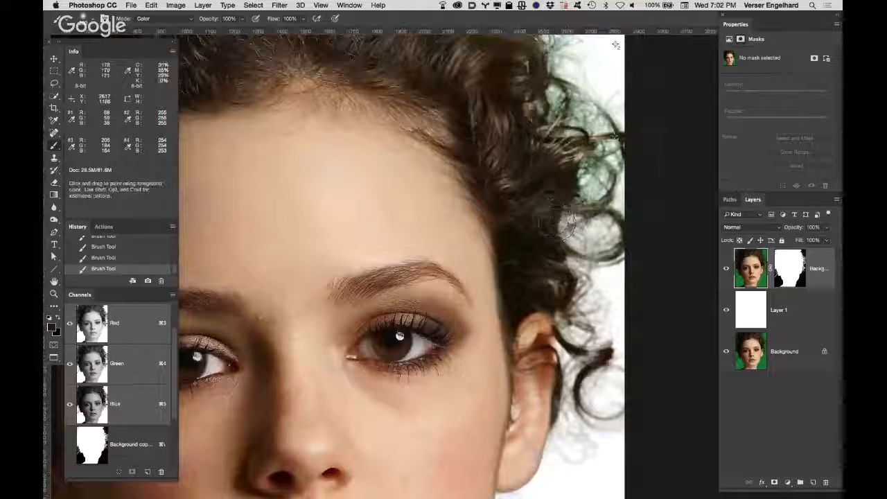
drag(596, 192, 610, 161)
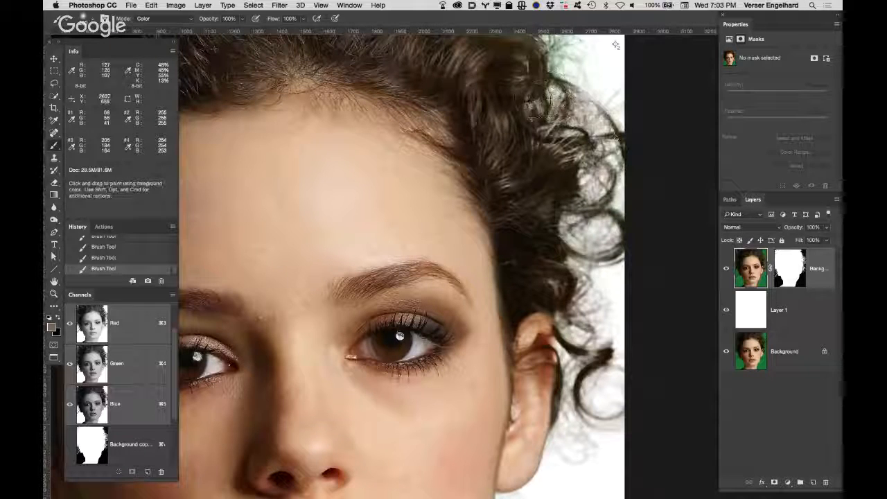
mouse_move(535, 74)
mouse_down()
mouse_move(575, 79)
mouse_move(568, 64)
mouse_move(603, 65)
mouse_move(573, 158)
mouse_move(567, 100)
mouse_up()
mouse_move(594, 129)
mouse_down()
mouse_move(610, 133)
mouse_move(560, 93)
mouse_move(586, 113)
mouse_move(575, 133)
mouse_move(526, 104)
mouse_move(505, 119)
mouse_move(576, 113)
mouse_up()
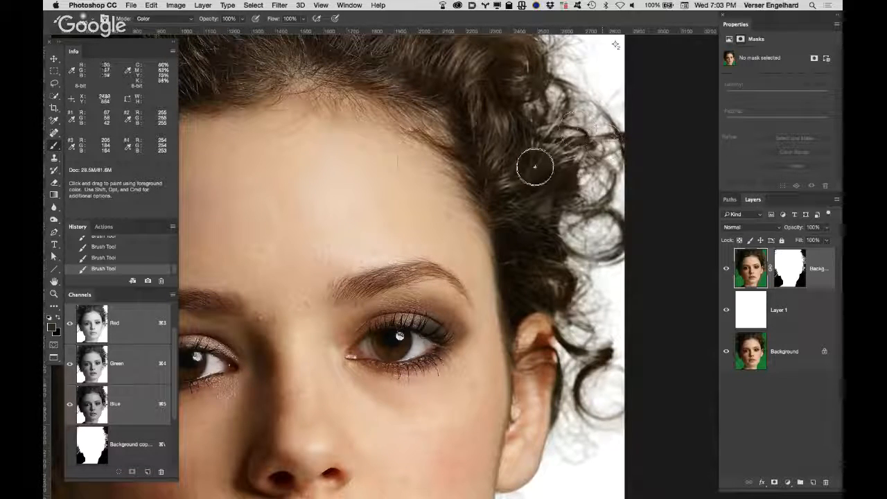
Lower the brush opacity to 53% and paint over the outer curls beside the forehead.
drag(537, 169, 536, 170)
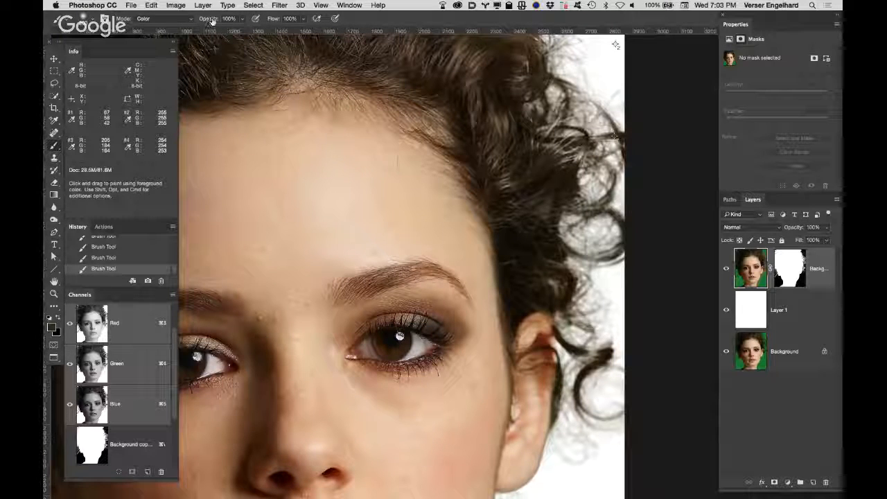
drag(202, 18, 188, 19)
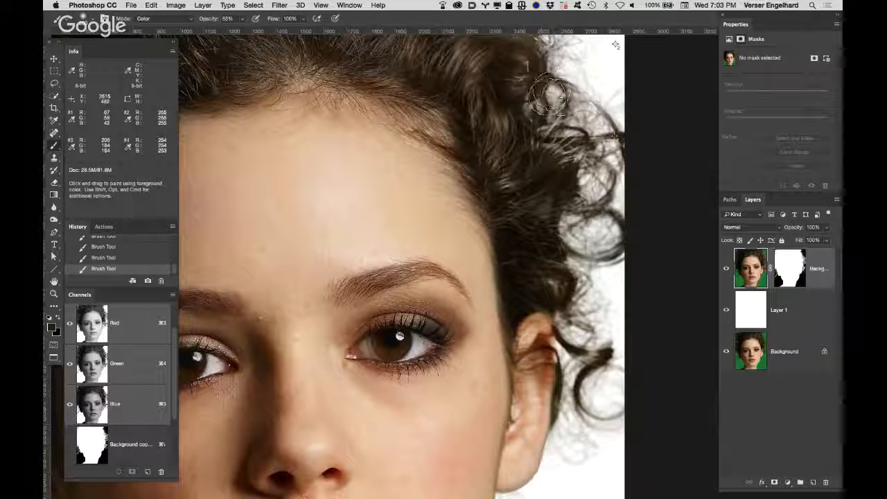
mouse_move(602, 124)
mouse_down()
mouse_move(592, 152)
mouse_move(585, 142)
mouse_move(578, 207)
mouse_move(557, 202)
mouse_move(557, 214)
mouse_move(568, 199)
mouse_move(560, 204)
mouse_move(602, 232)
mouse_move(566, 286)
mouse_move(536, 262)
mouse_move(554, 263)
mouse_move(566, 283)
mouse_move(549, 296)
mouse_move(553, 273)
mouse_move(564, 270)
mouse_move(559, 277)
mouse_move(561, 260)
mouse_move(575, 268)
mouse_move(548, 265)
mouse_move(569, 285)
mouse_up()
Sample the brown hair, restore the brush opacity to 100%, and paint over the green tufts at the crown's lit-side edge.
key(space)
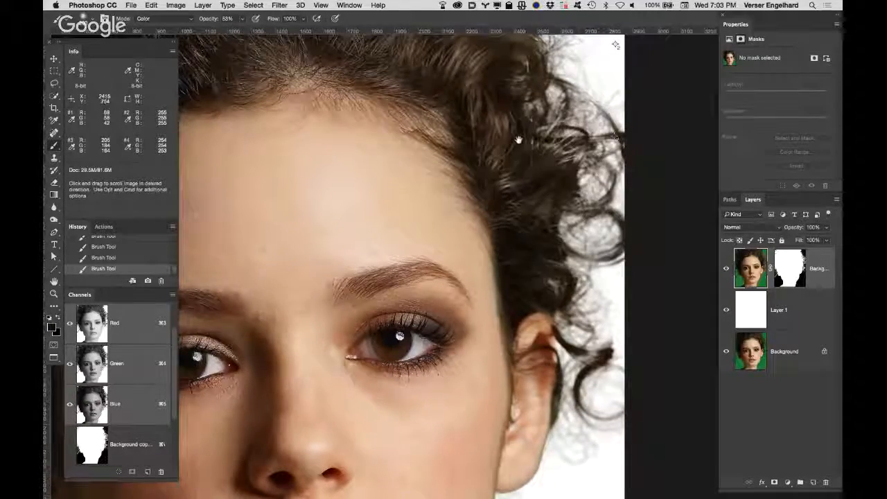
mouse_move(524, 131)
mouse_down()
mouse_move(677, 226)
mouse_move(692, 227)
mouse_up()
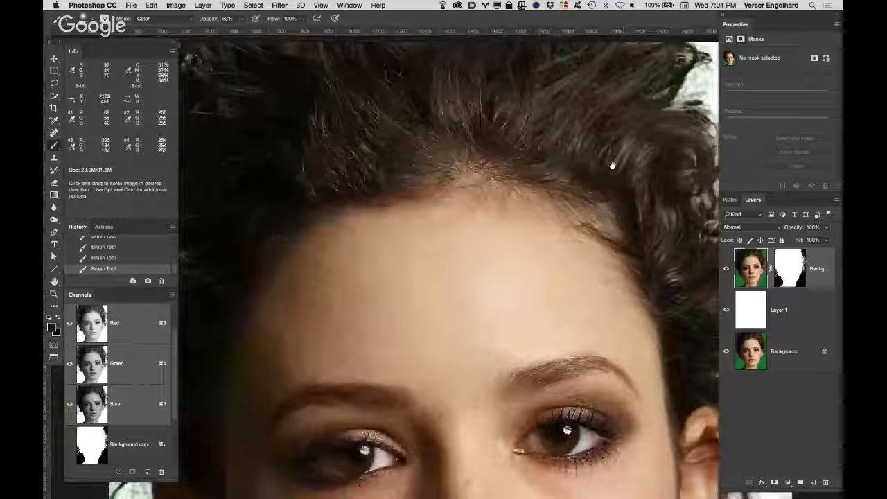
drag(612, 164, 527, 293)
alt+click(515, 208)
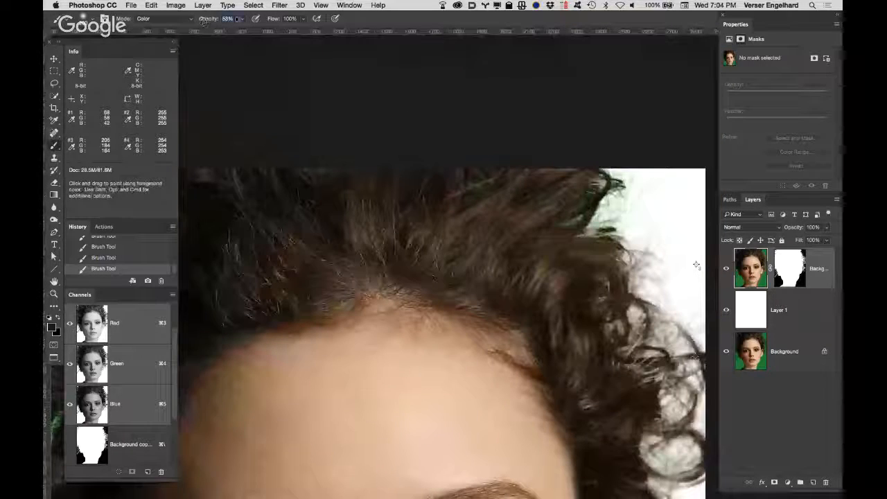
drag(204, 21, 263, 25)
mouse_move(638, 230)
mouse_down()
mouse_move(603, 220)
mouse_move(610, 190)
mouse_move(629, 183)
mouse_up()
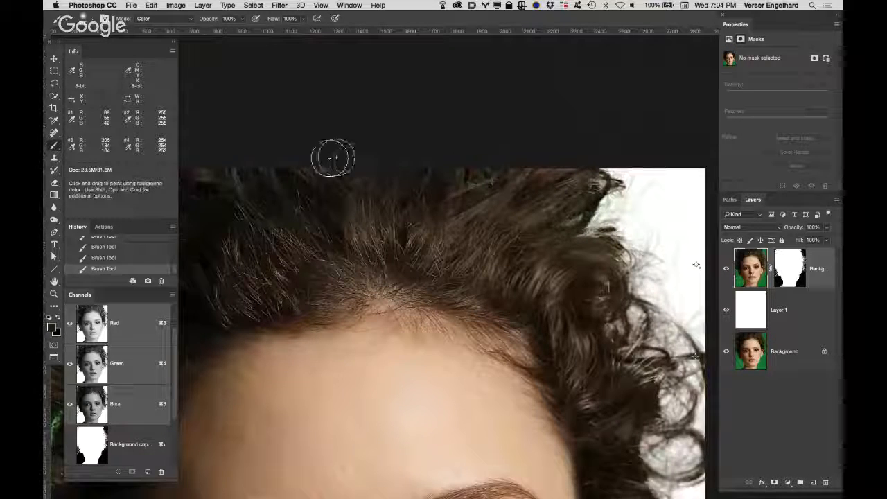
Sample the dark hair on the shadow side and paint it over the green curls at the image's upper corner.
drag(405, 201, 556, 198)
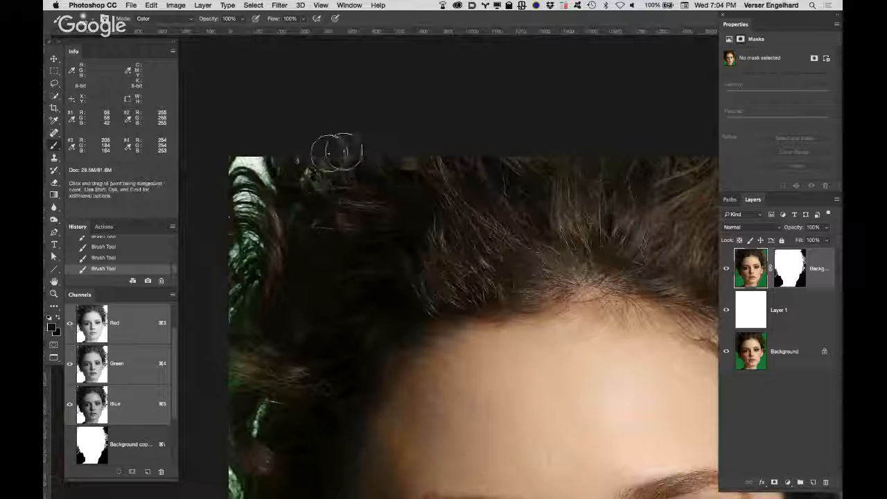
drag(400, 188, 491, 183)
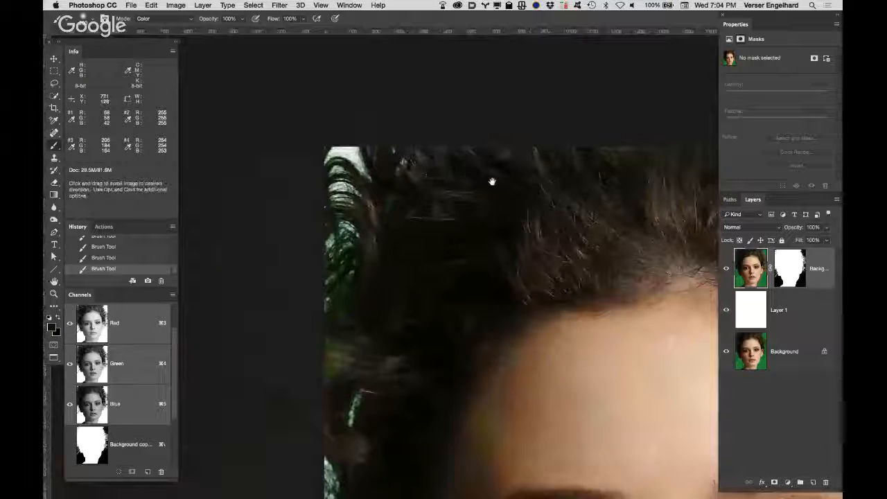
alt+click(489, 203)
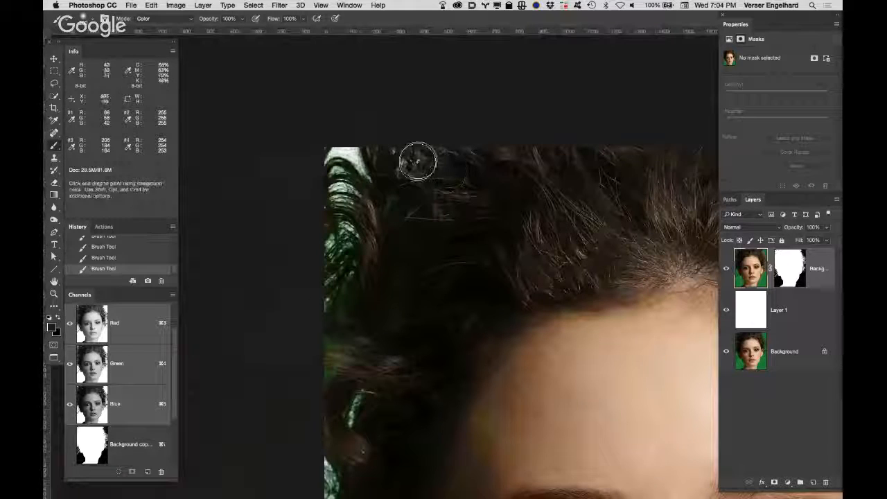
mouse_move(367, 161)
mouse_down()
mouse_move(391, 199)
mouse_move(382, 210)
mouse_move(327, 165)
mouse_move(321, 184)
mouse_move(350, 216)
mouse_move(338, 243)
mouse_move(335, 323)
mouse_up()
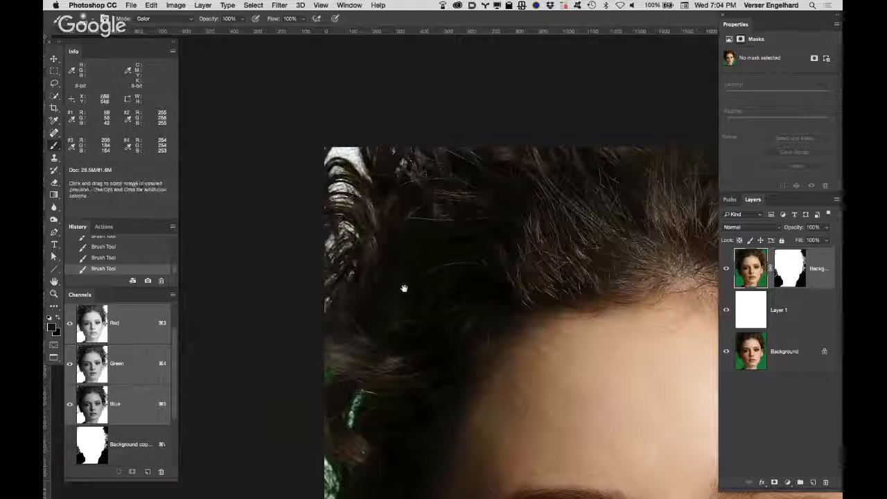
Keep the brush in Color mode and paint the dark hair color over the green gaps in the curls beside the shadowed temple.
drag(406, 287, 428, 97)
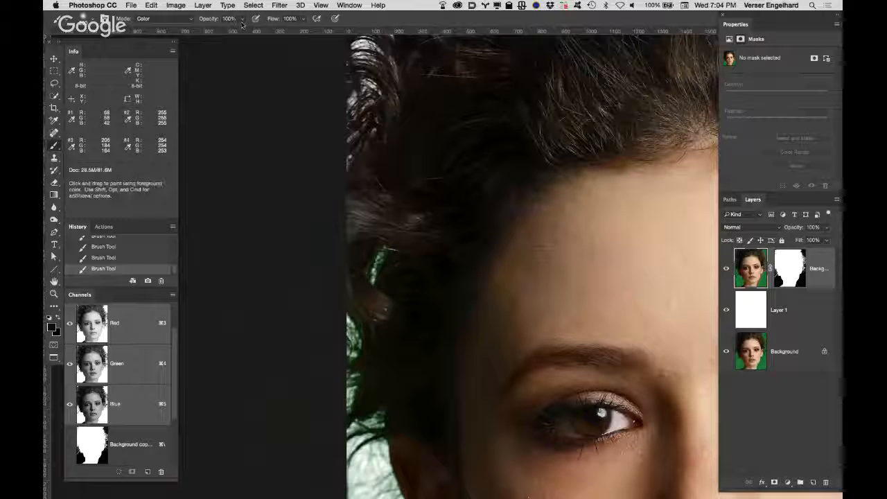
click(185, 20)
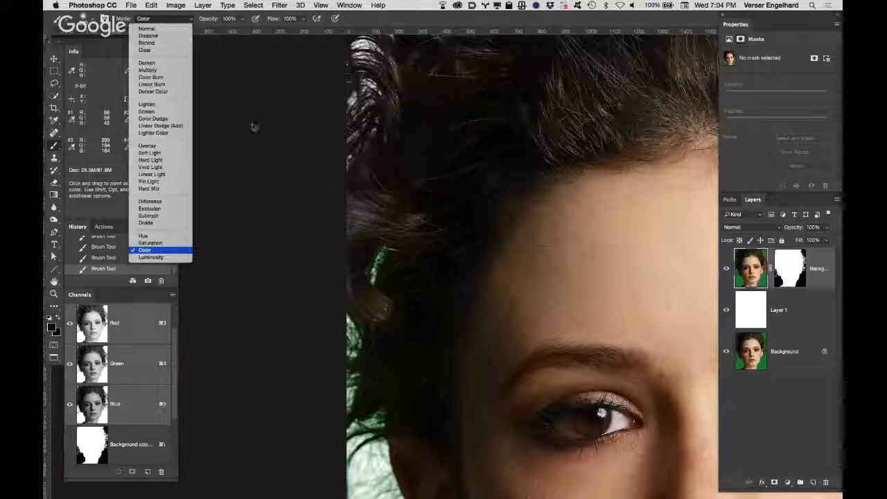
click(422, 94)
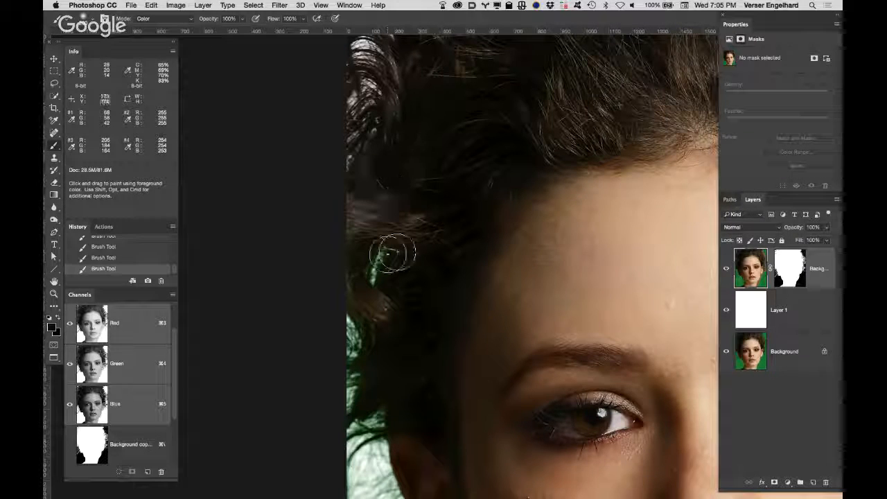
mouse_move(361, 251)
mouse_down()
mouse_move(376, 265)
mouse_move(354, 361)
mouse_move(357, 447)
mouse_up()
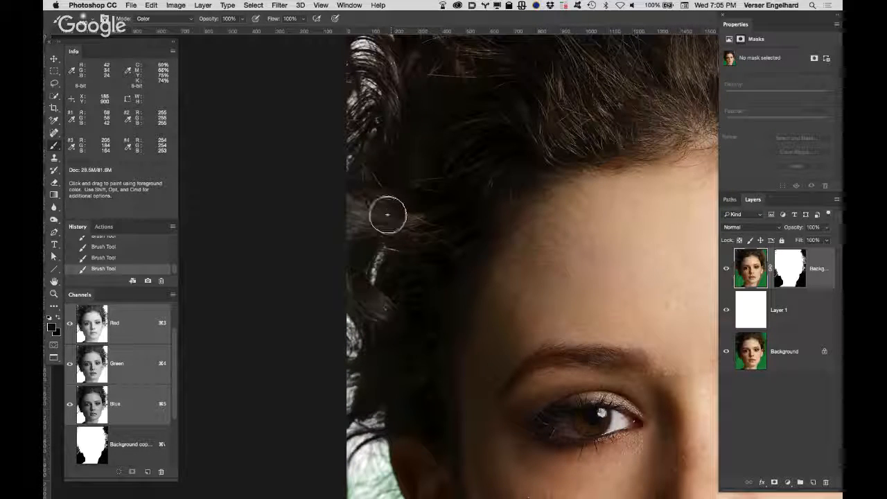
Keep the 200 px, 0% hardness brush and paint the hair color over the green loose strands beside the shadow-side ear.
right_click(414, 223)
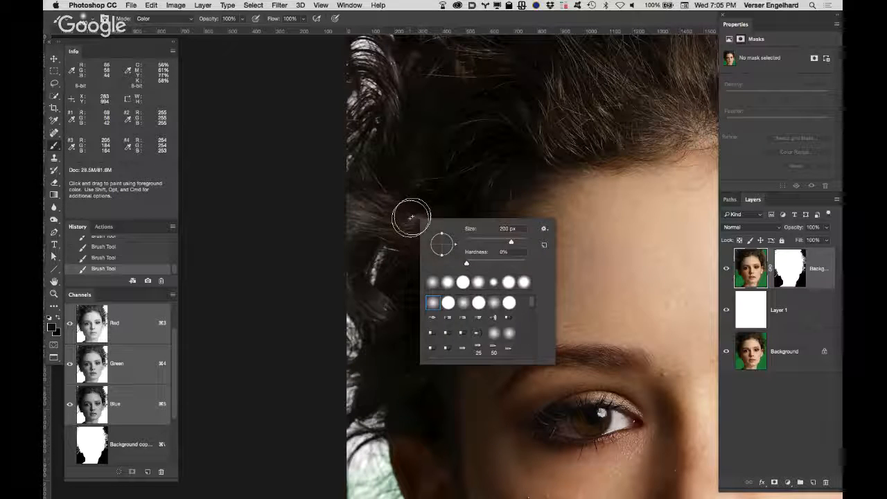
key(Escape)
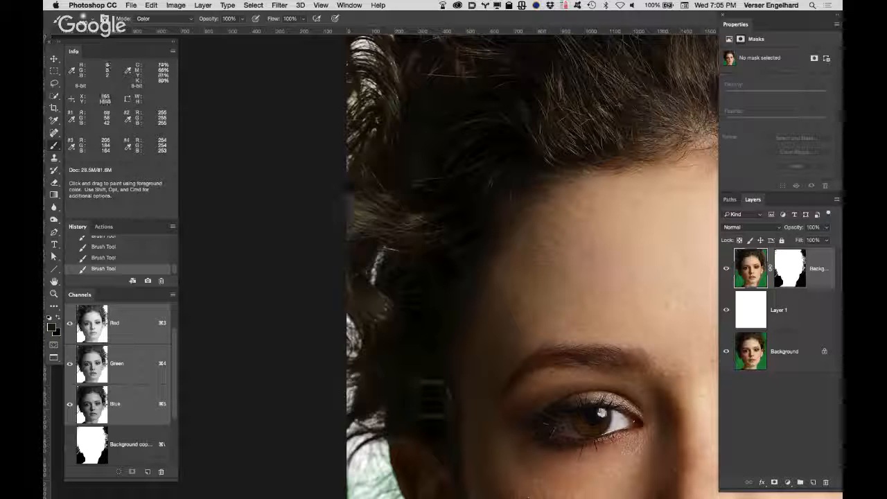
scroll(449, 206, down, 5)
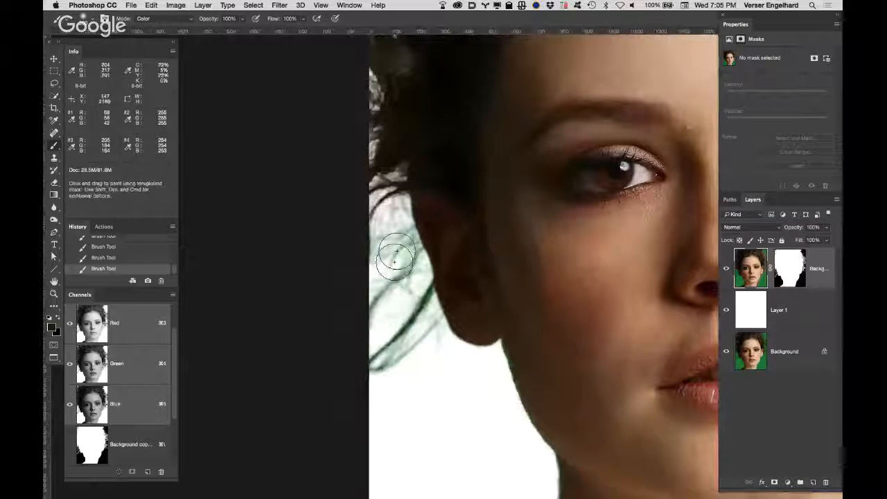
mouse_move(395, 258)
mouse_down()
mouse_move(384, 288)
mouse_move(389, 227)
mouse_up()
Sample the shadowed skin, paint out the green fringe along the shadow-side jaw and neck, and neutralize the green collar with a dark sampled color.
click(54, 280)
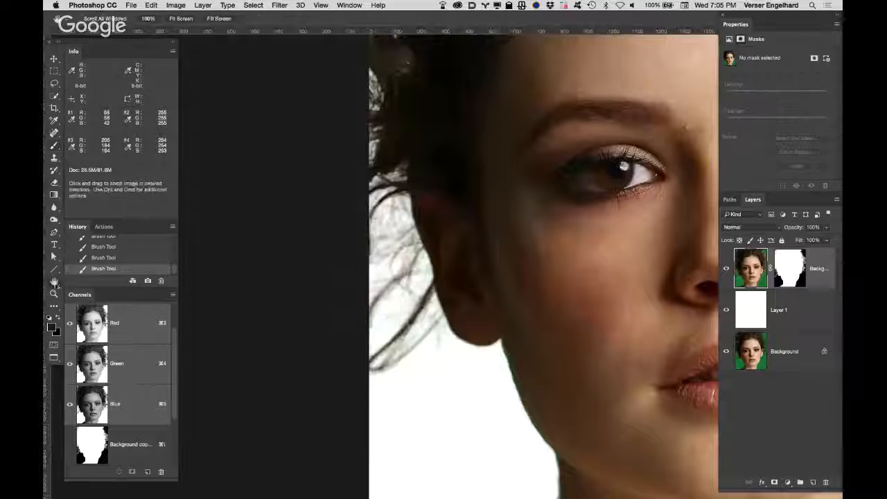
key(super+0)
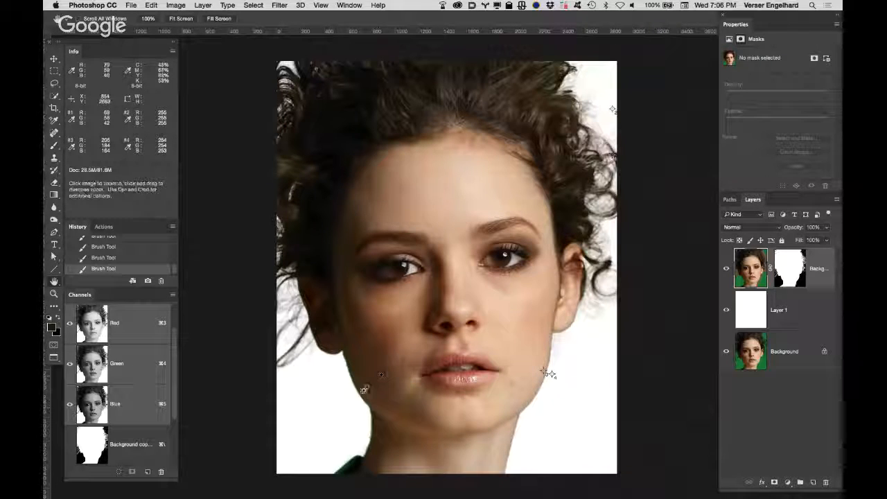
super+click(376, 386)
super+click(375, 386)
super+click(380, 388)
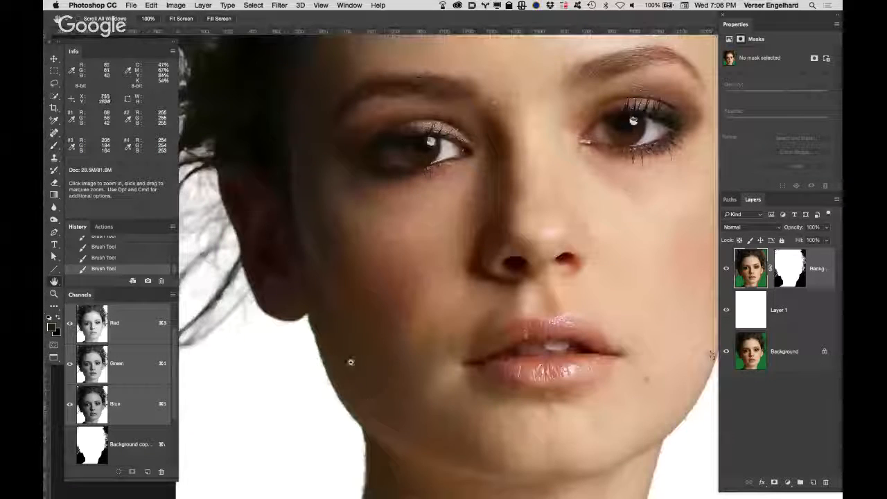
drag(351, 362, 399, 224)
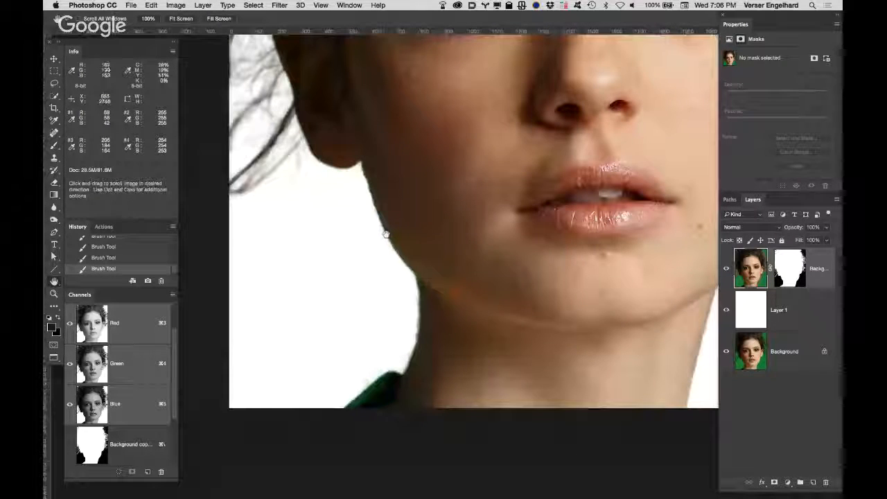
alt+click(400, 226)
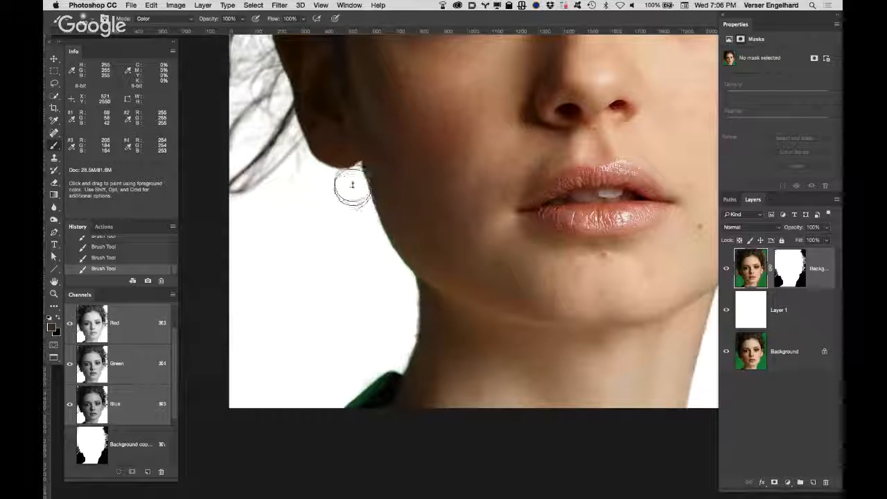
mouse_move(372, 240)
mouse_down()
mouse_move(407, 296)
mouse_move(401, 335)
mouse_move(382, 411)
mouse_move(385, 397)
mouse_move(360, 368)
mouse_move(377, 365)
mouse_move(340, 403)
mouse_move(367, 362)
mouse_up()
alt+click(376, 377)
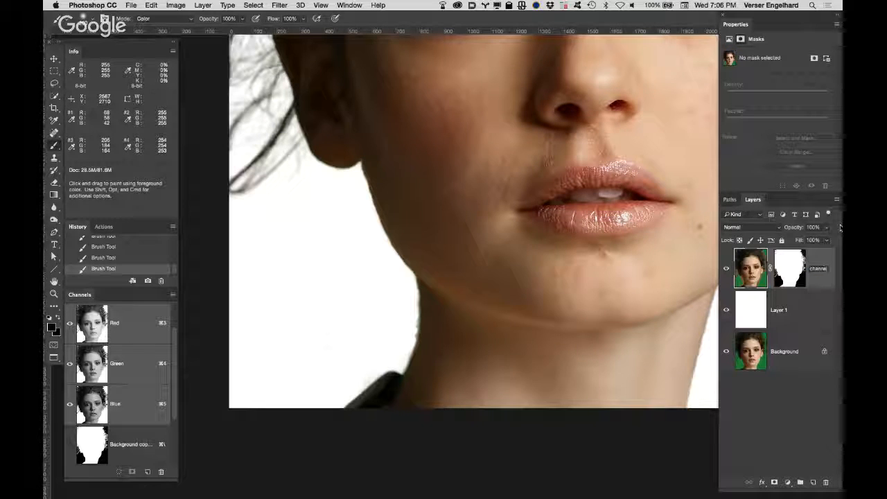
Rename the masked Background copy layer as "channel knockout".
text(k)
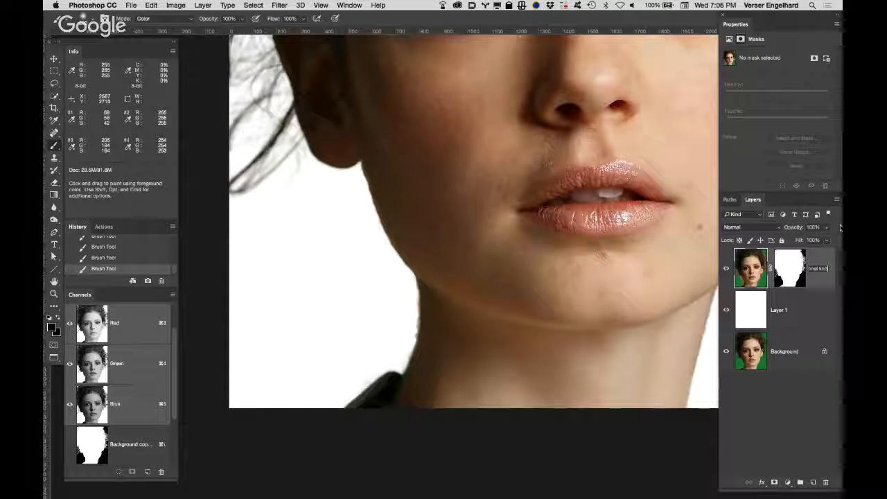
text(out)
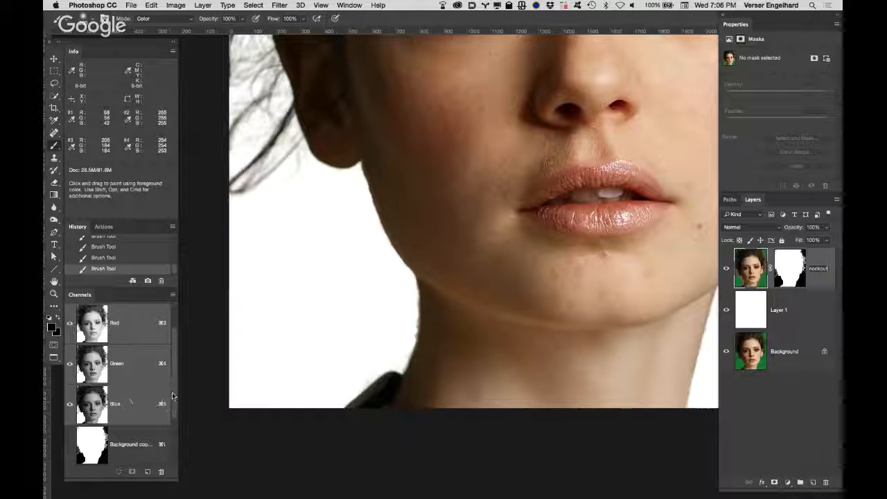
Commit the layer rename and delete the temporary skin channel.
key(Return)
scroll(175, 415, down, 2)
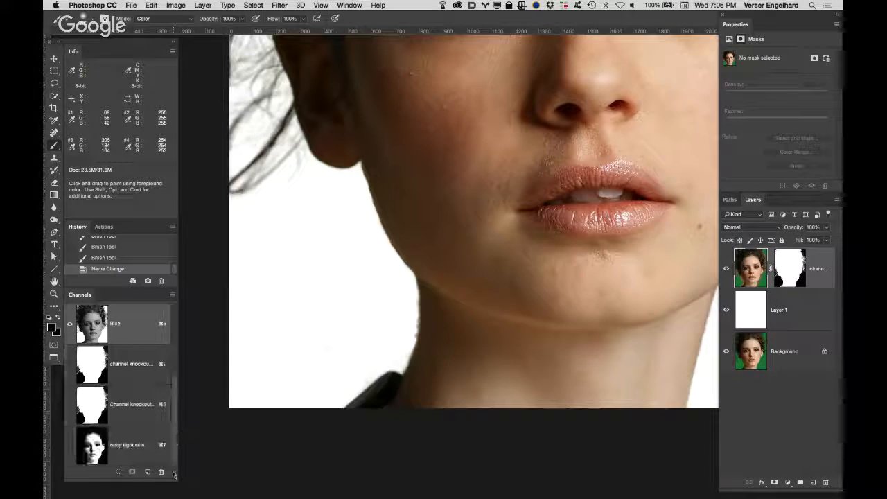
click(153, 449)
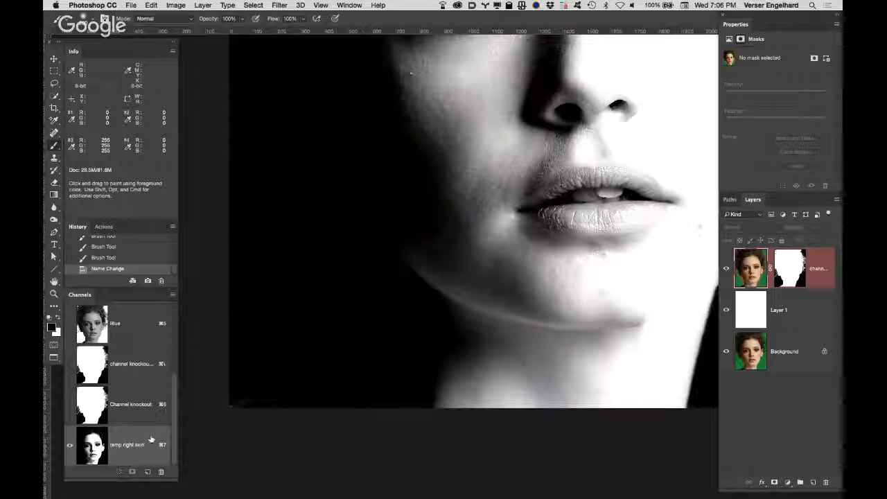
drag(153, 451, 161, 472)
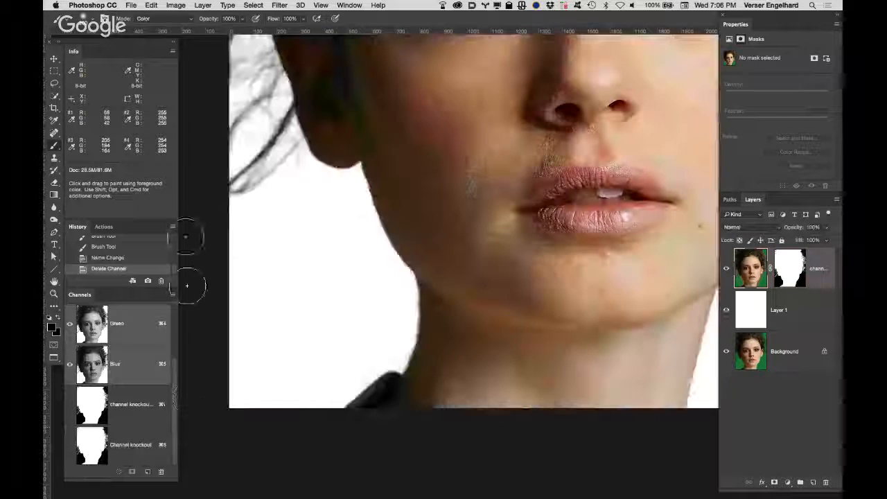
Save the document as 081025ver_fashion_Copy.tif in Toss Folder with layers and alpha channels, no image compression, replacing the existing file.
click(131, 5)
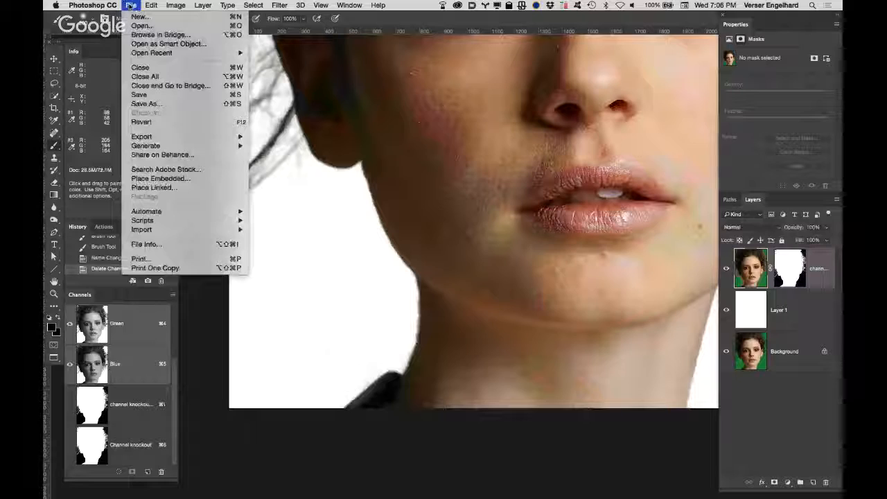
click(177, 105)
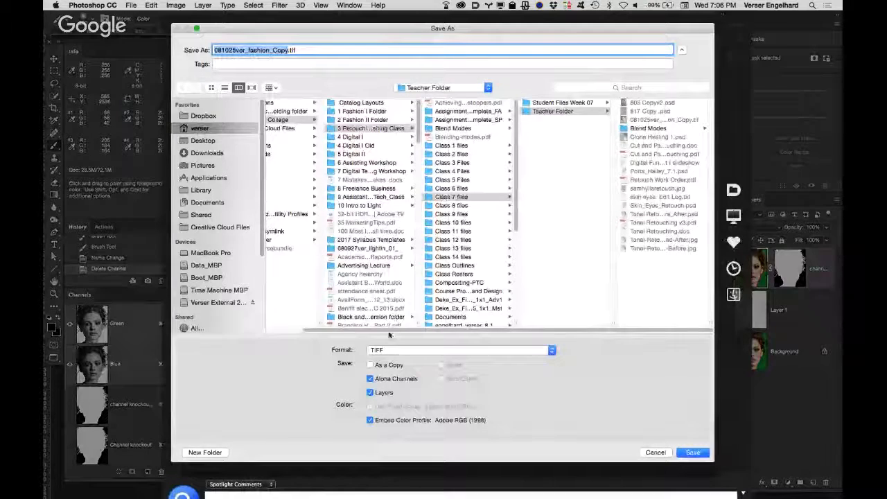
scroll(388, 333, left, 3)
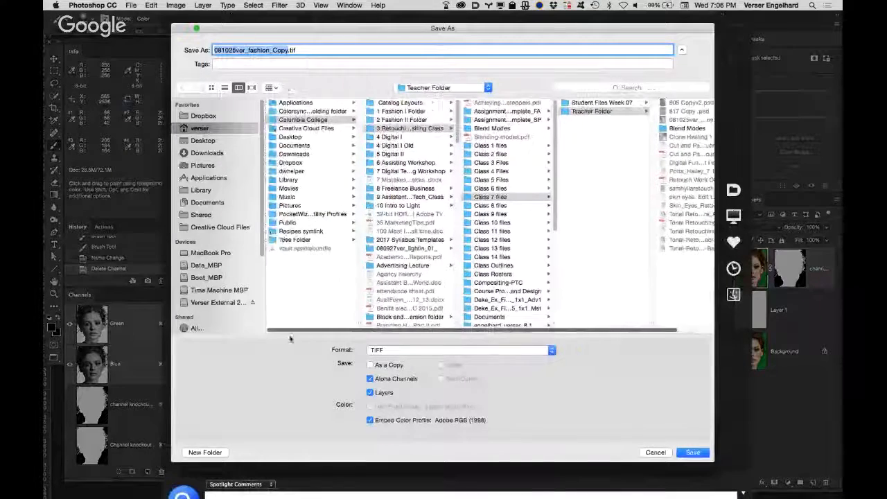
click(292, 239)
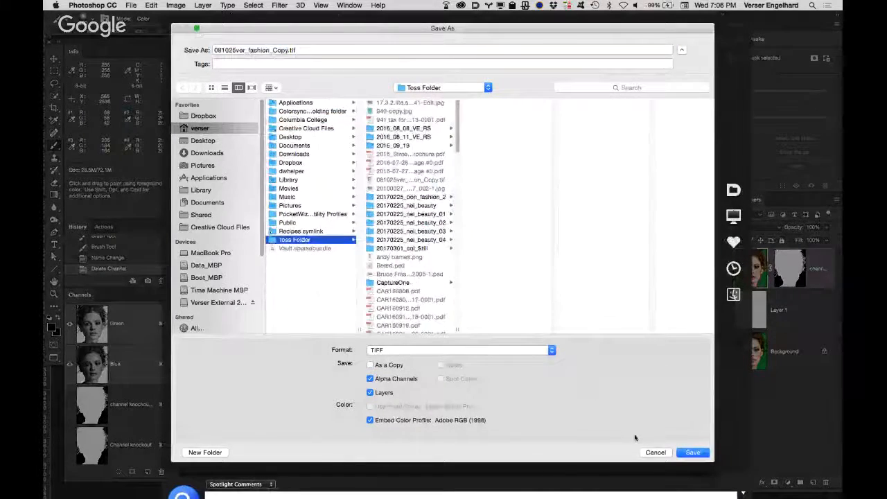
click(692, 453)
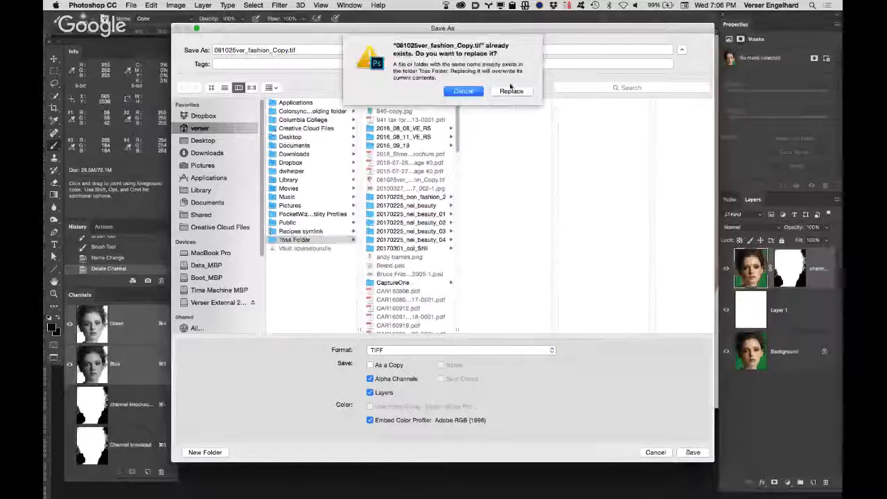
click(513, 91)
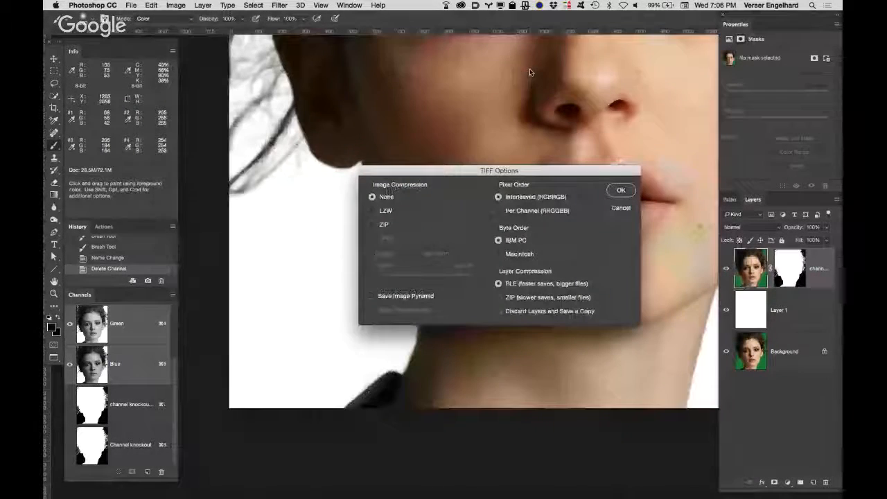
click(621, 190)
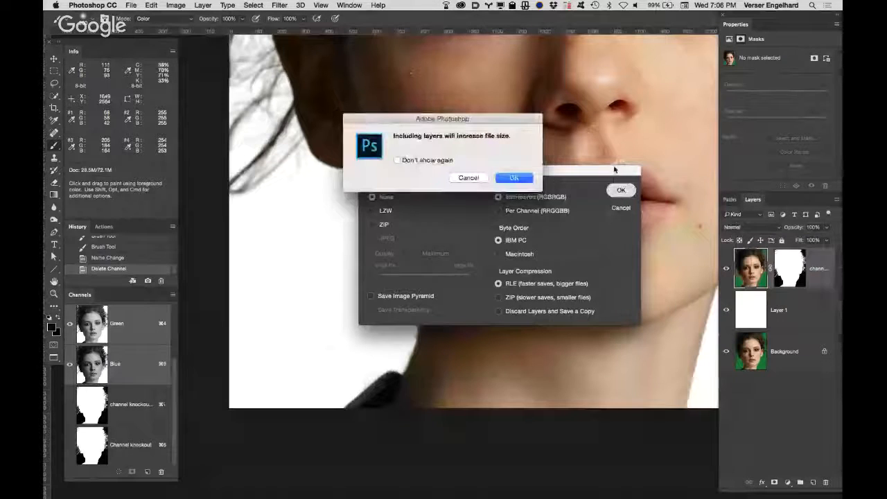
click(520, 179)
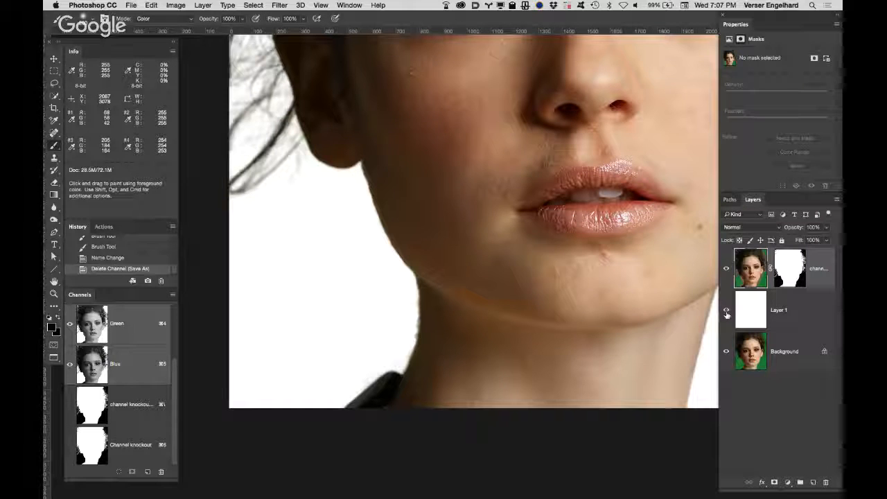
Hide the channel knockout layer and white Layer 1, select the Background layer, and fit the whole image in view.
click(726, 309)
click(727, 267)
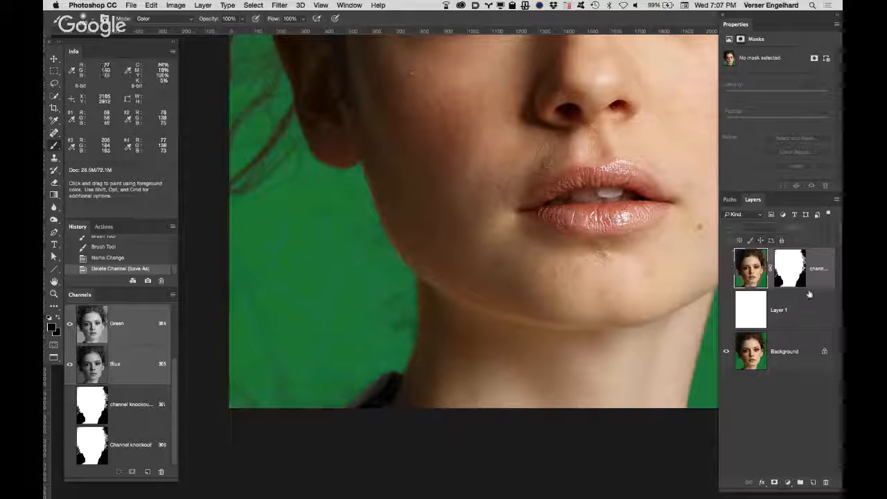
click(797, 347)
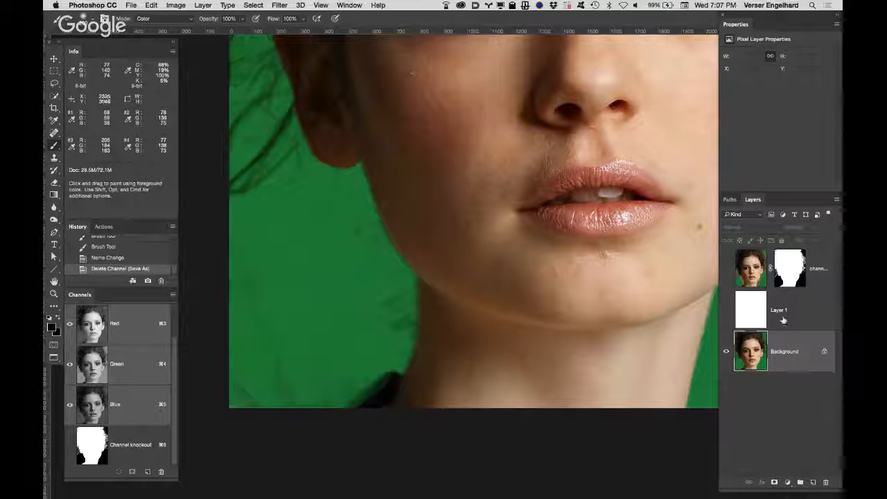
double_click(54, 281)
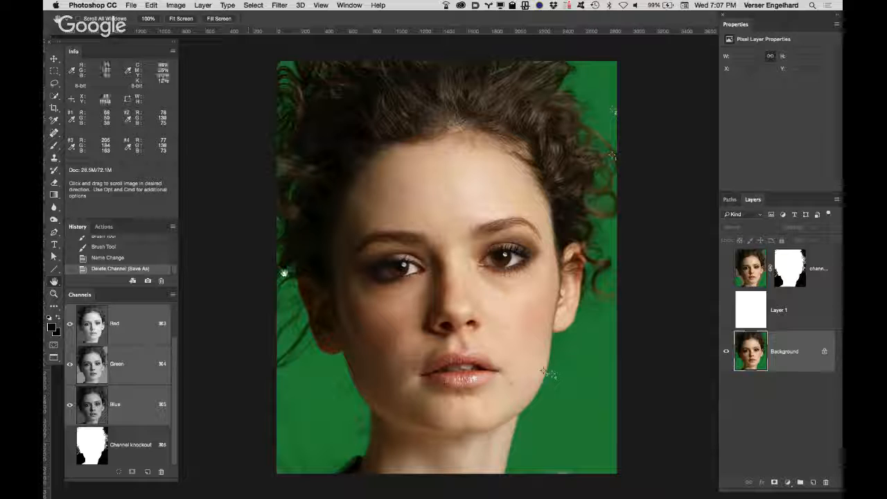
Create a new action named "zero sel color" in the Default Actions set and start recording it.
click(104, 227)
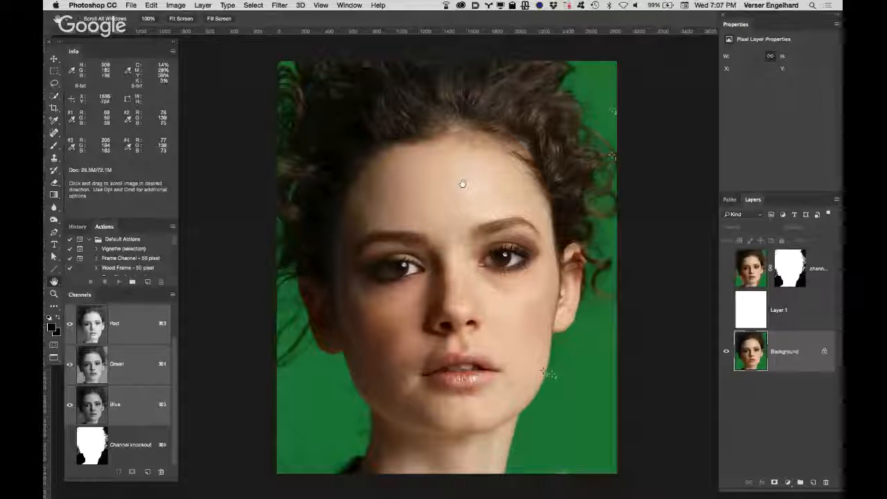
click(173, 229)
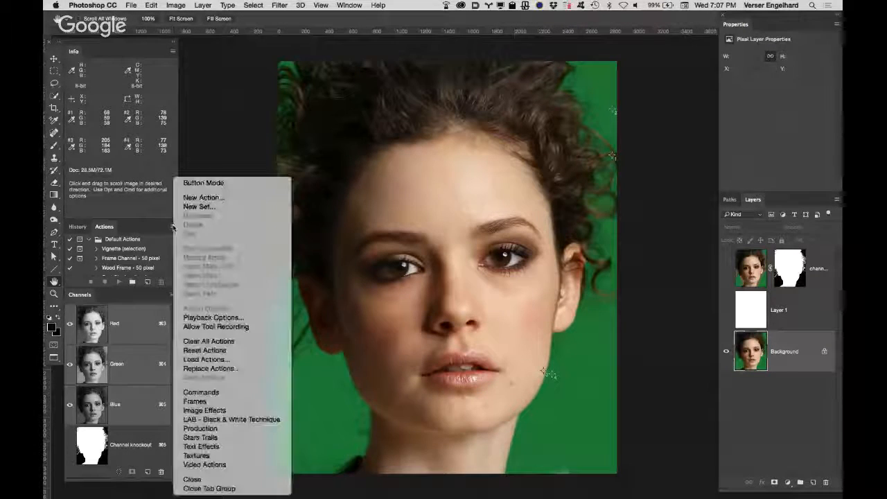
click(208, 199)
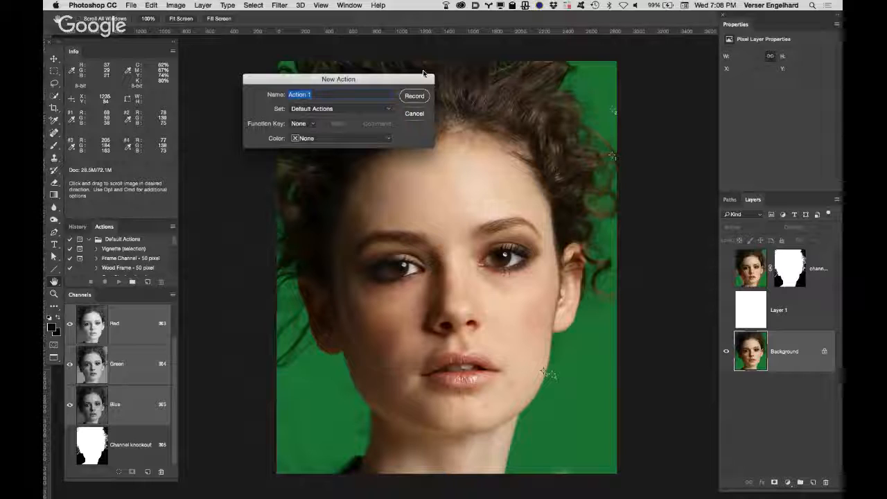
text(zer)
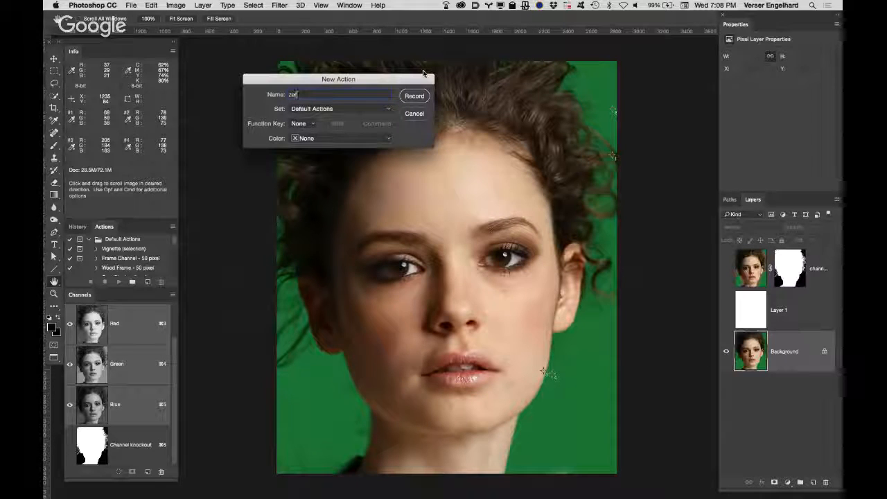
text(o sel )
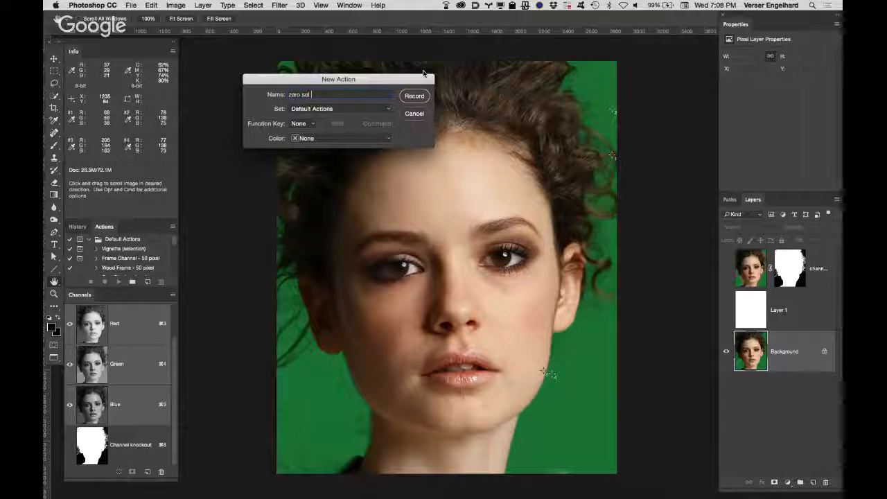
text(rolor)
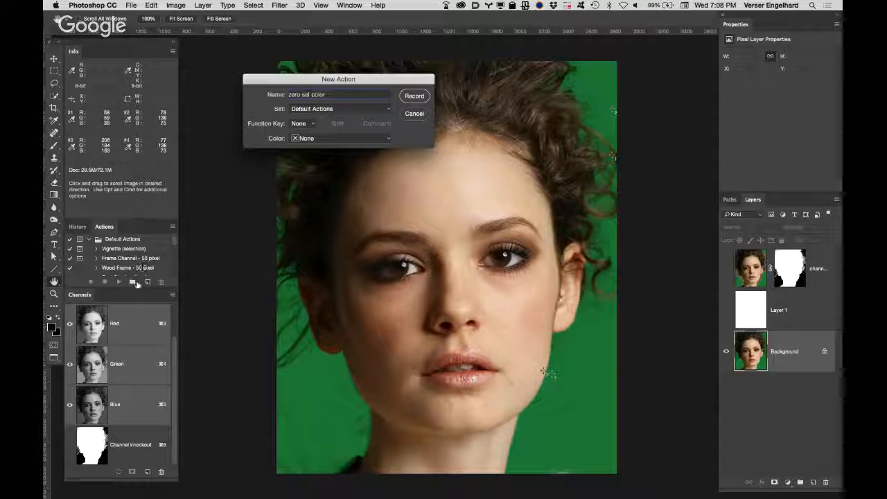
click(386, 111)
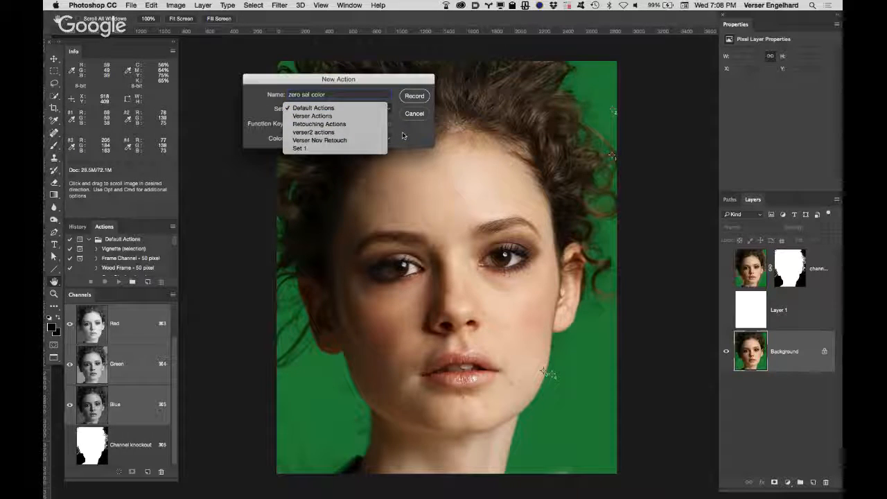
click(352, 108)
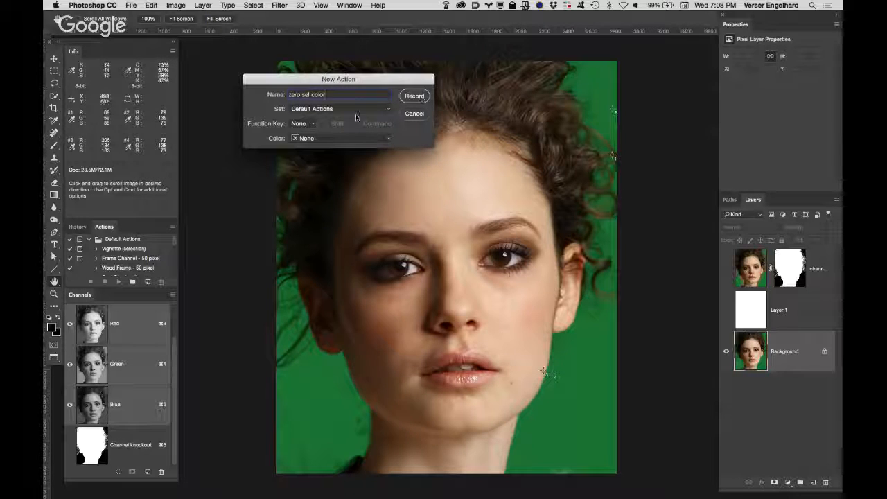
click(414, 97)
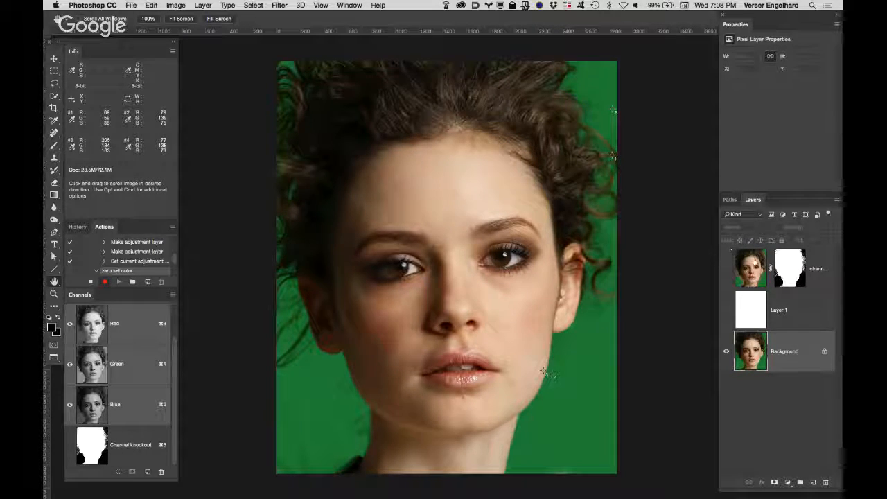
Add a Hue/Saturation adjustment layer above the Background and a Selective Color adjustment layer above that.
click(787, 482)
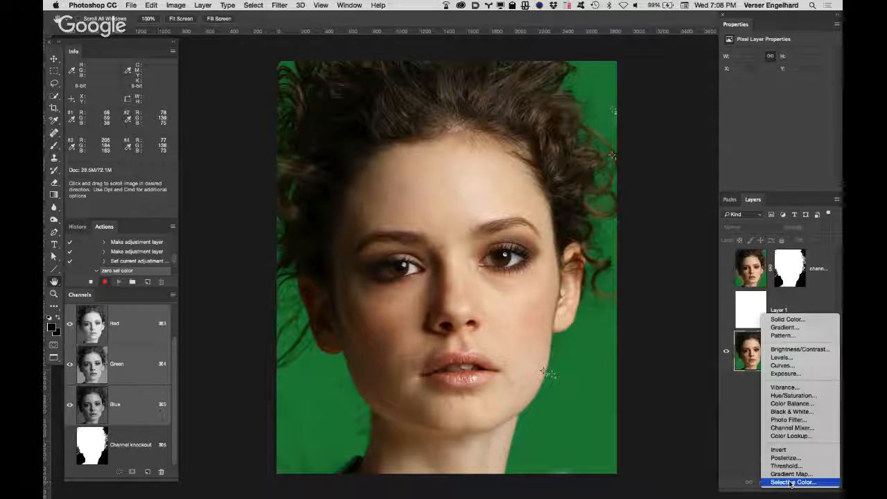
click(797, 396)
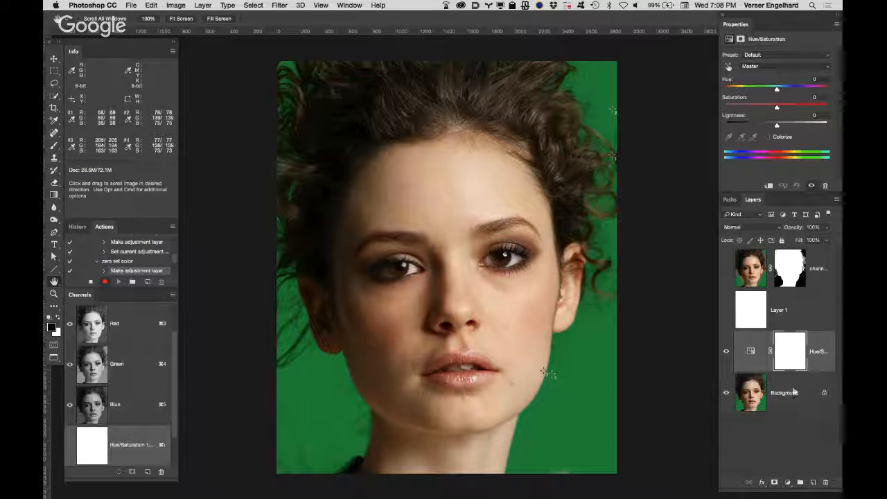
click(788, 483)
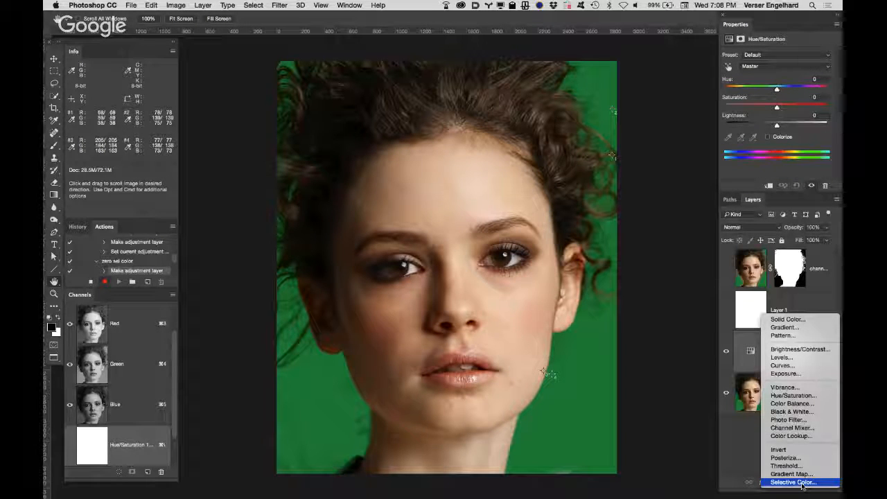
click(802, 485)
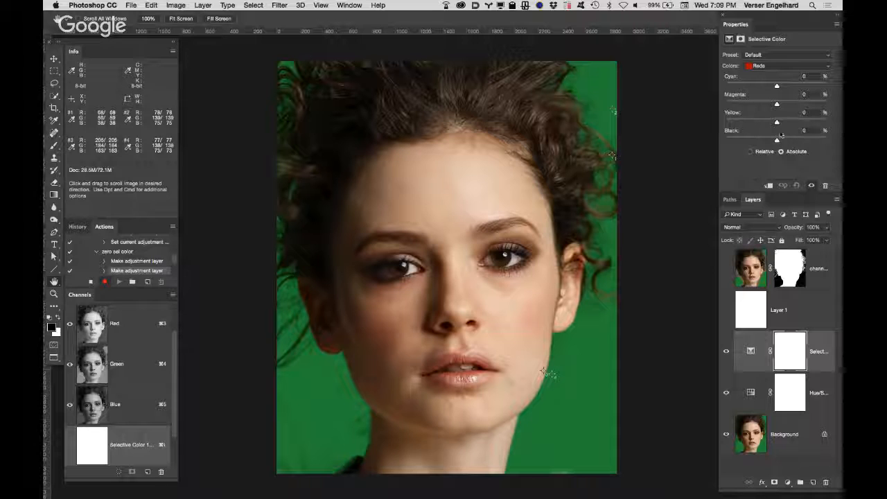
Set Black to +100% for the Reds, Yellows and Greens in the Selective Color adjustment.
drag(777, 141, 840, 144)
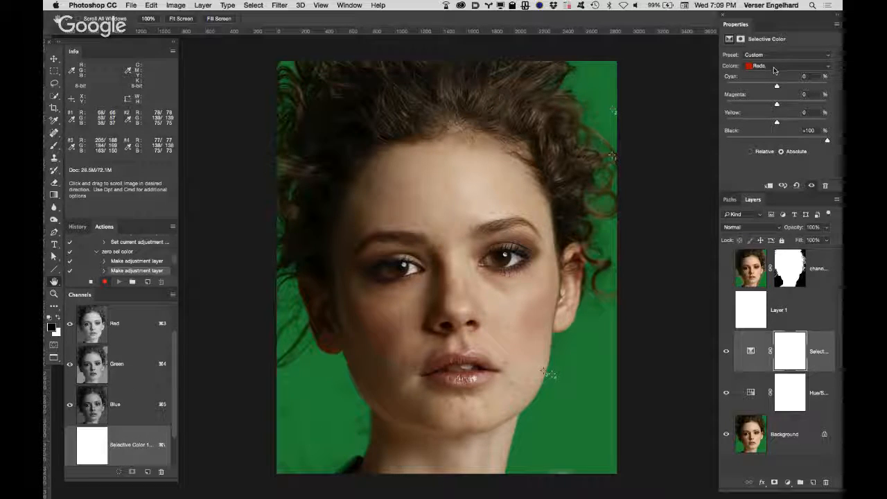
click(773, 68)
click(773, 74)
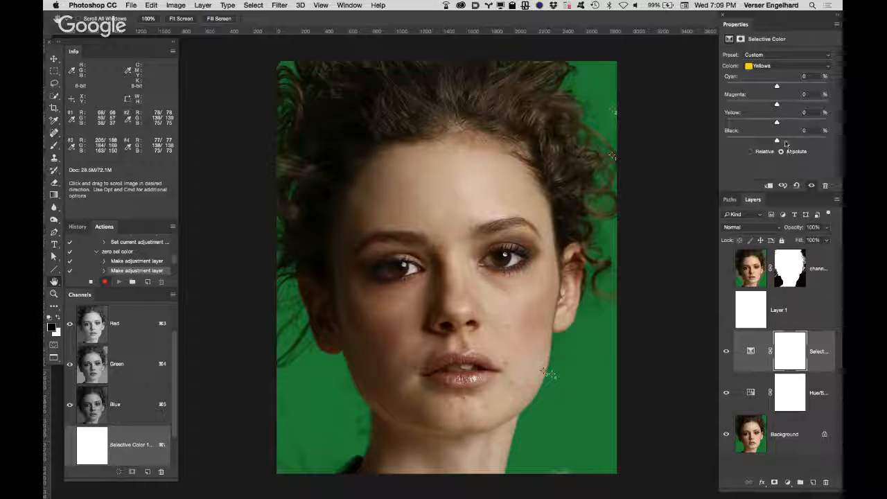
drag(777, 141, 838, 143)
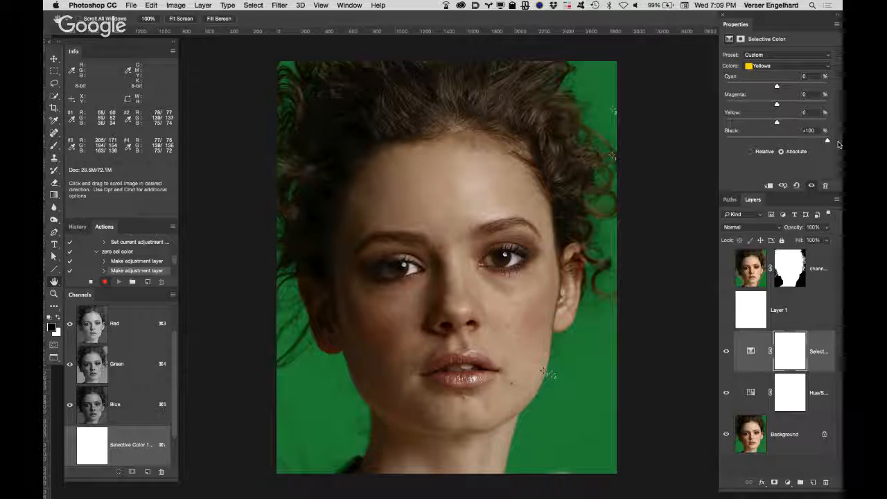
click(788, 66)
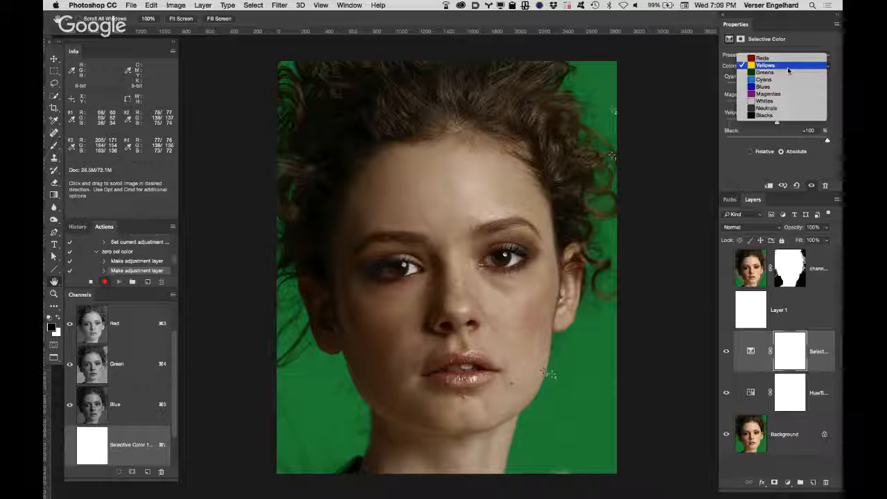
click(784, 74)
drag(777, 141, 837, 139)
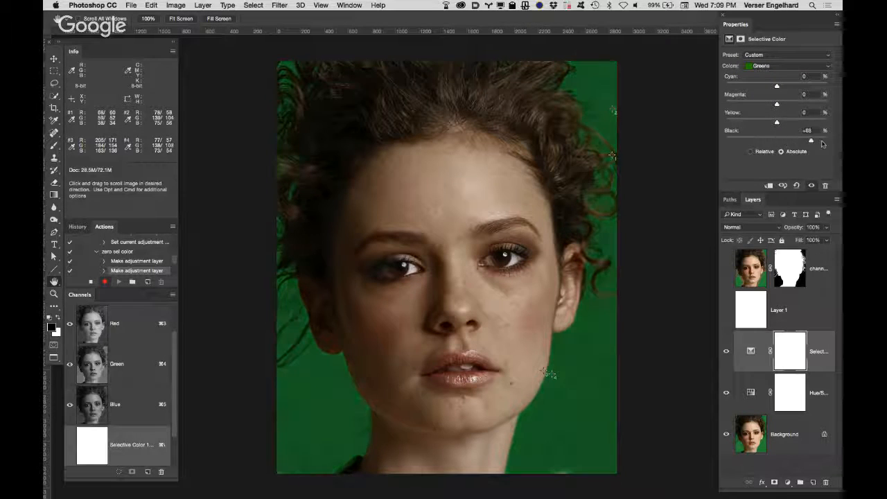
Set Black to +100% for the Cyans, Blues and Magentas in the Selective Color adjustment.
click(796, 67)
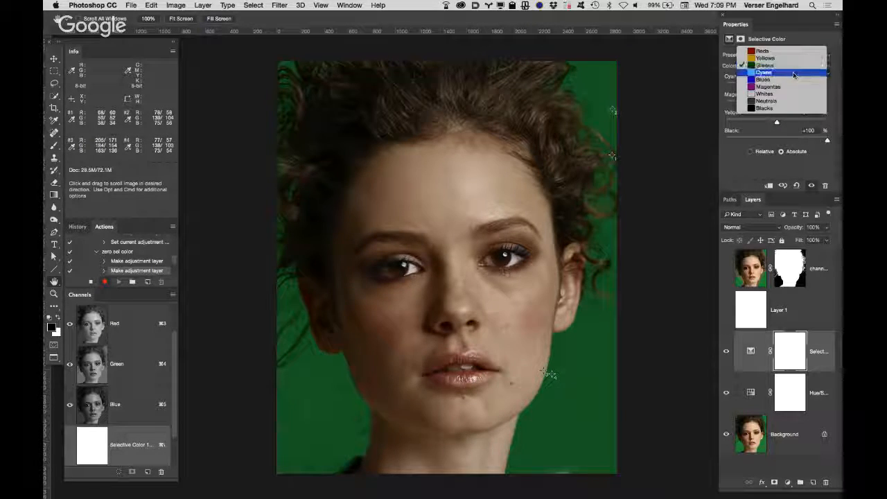
click(763, 67)
drag(777, 141, 832, 143)
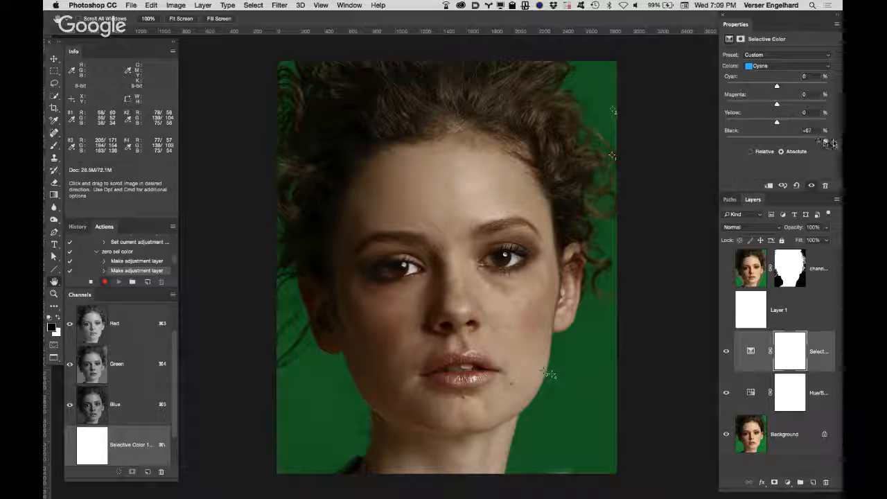
click(783, 67)
click(769, 74)
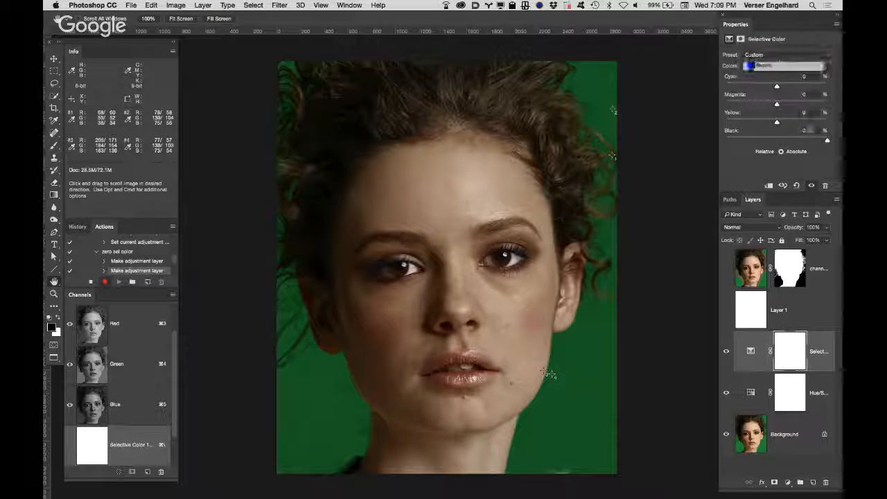
drag(779, 141, 836, 141)
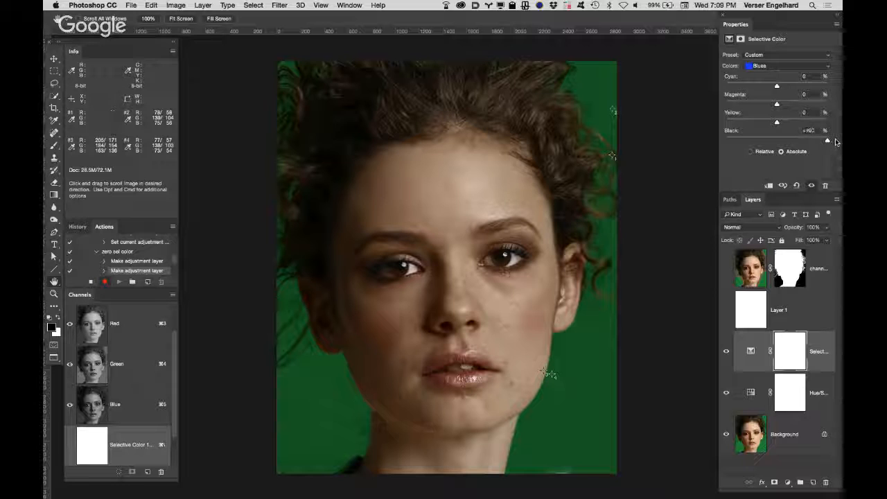
click(780, 67)
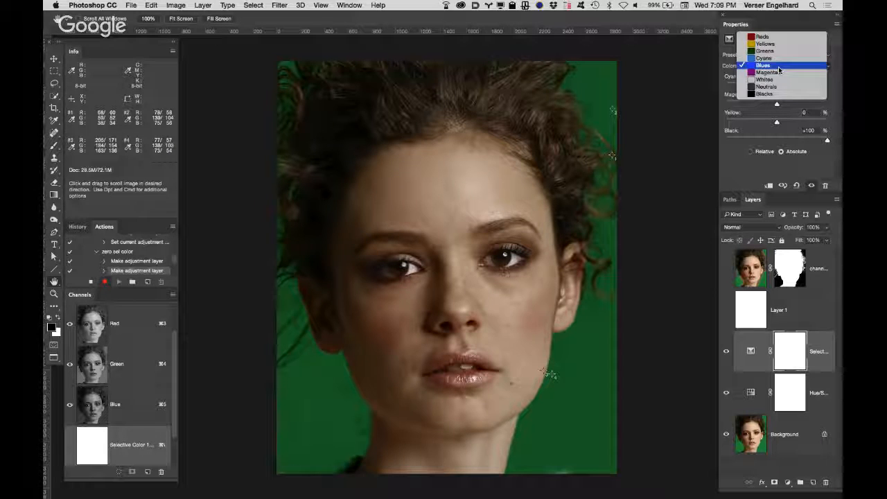
click(777, 75)
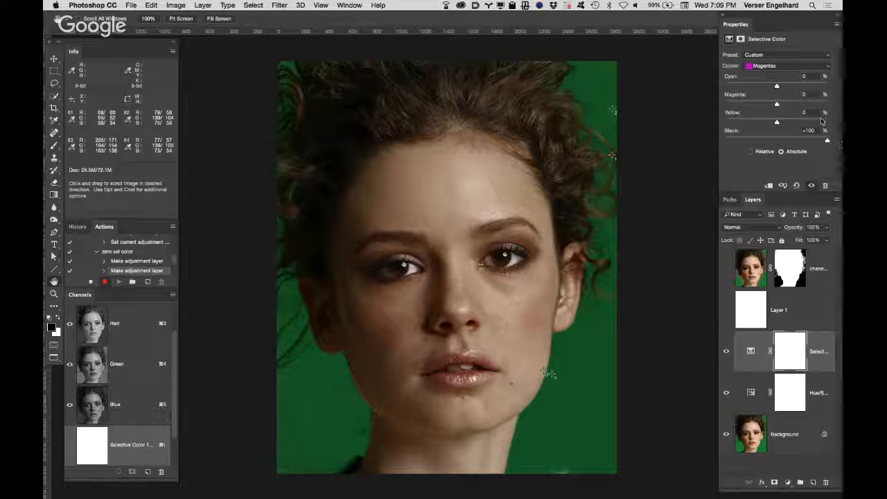
Set Black to +100% for the Whites, Neutrals and Blacks in the Selective Color adjustment.
click(781, 66)
click(782, 72)
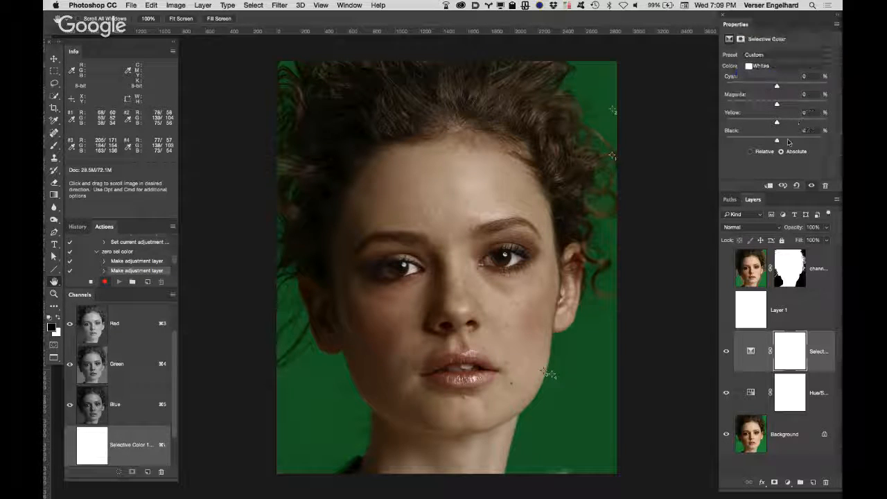
drag(777, 140, 833, 140)
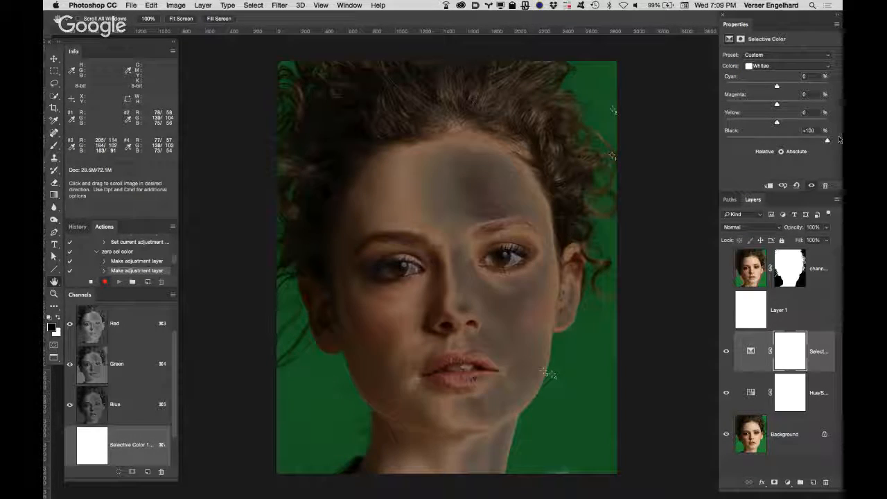
click(787, 66)
click(788, 74)
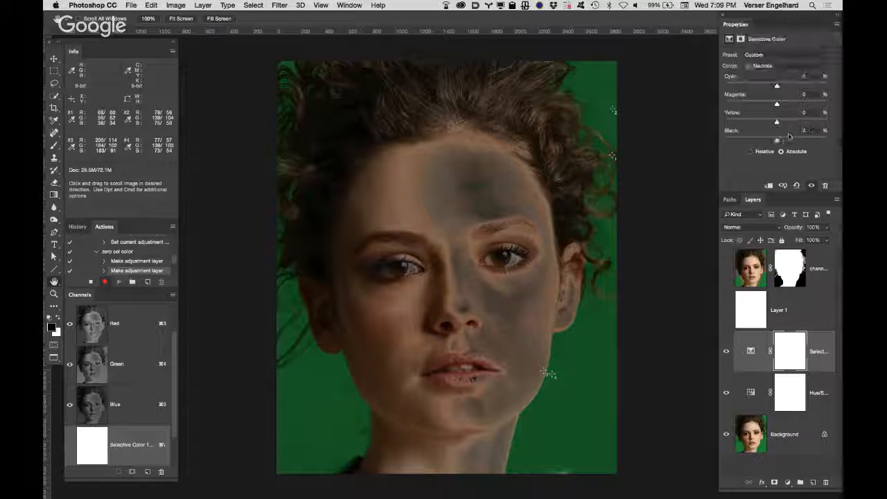
drag(777, 140, 835, 139)
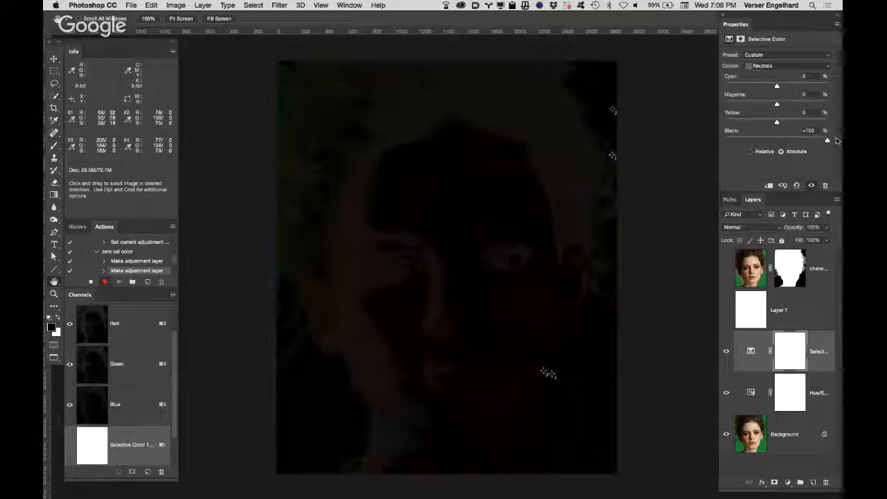
click(789, 66)
click(789, 74)
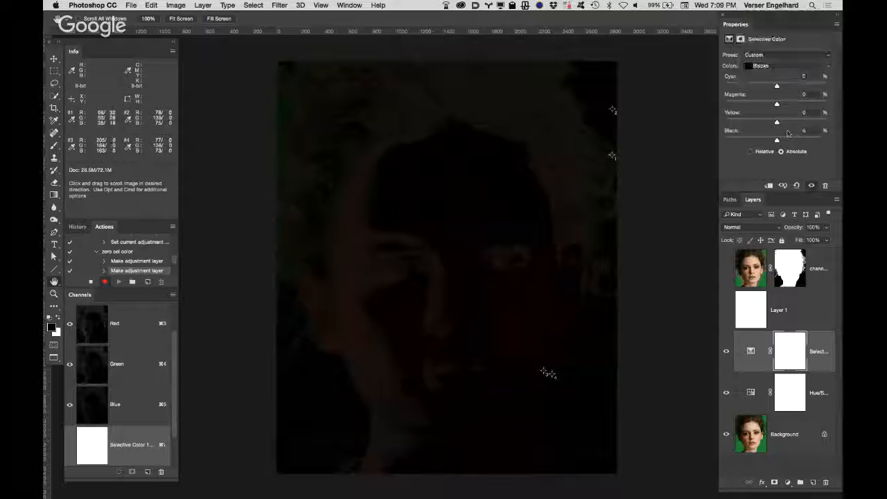
drag(777, 140, 840, 141)
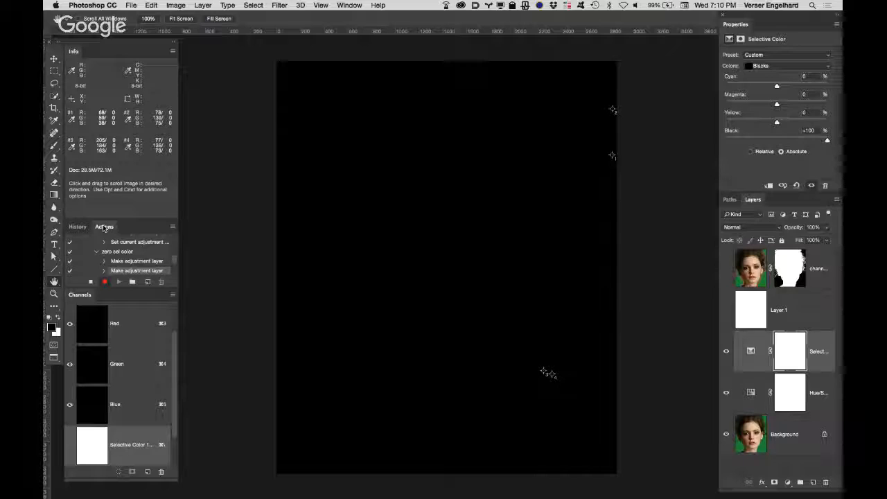
Stop recording the action and delete the Selective Color and Hue/Saturation adjustment layers.
click(90, 283)
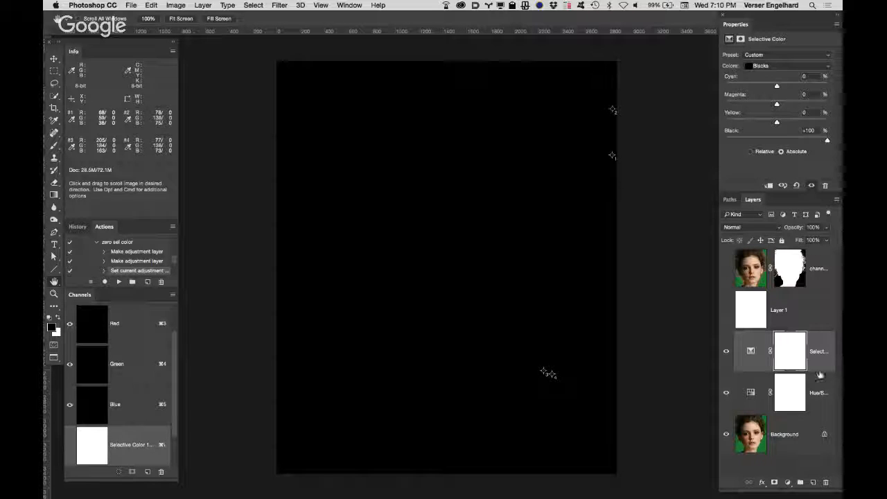
drag(818, 363, 825, 482)
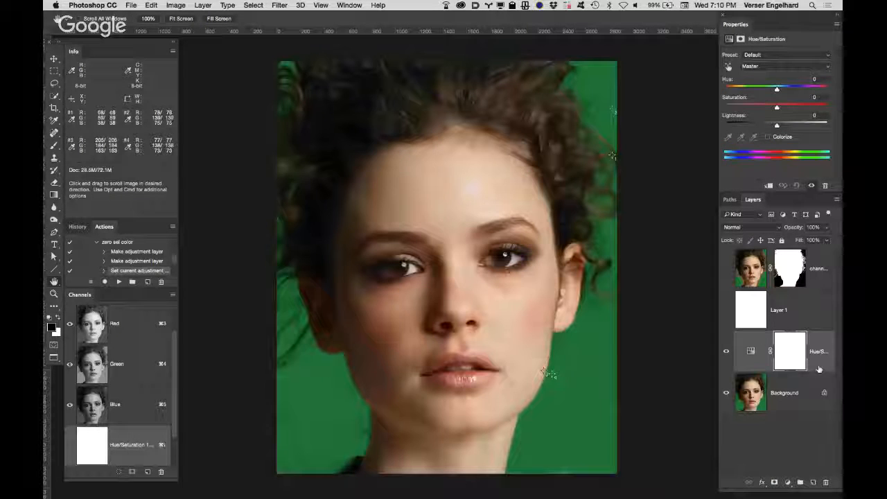
drag(821, 369, 825, 482)
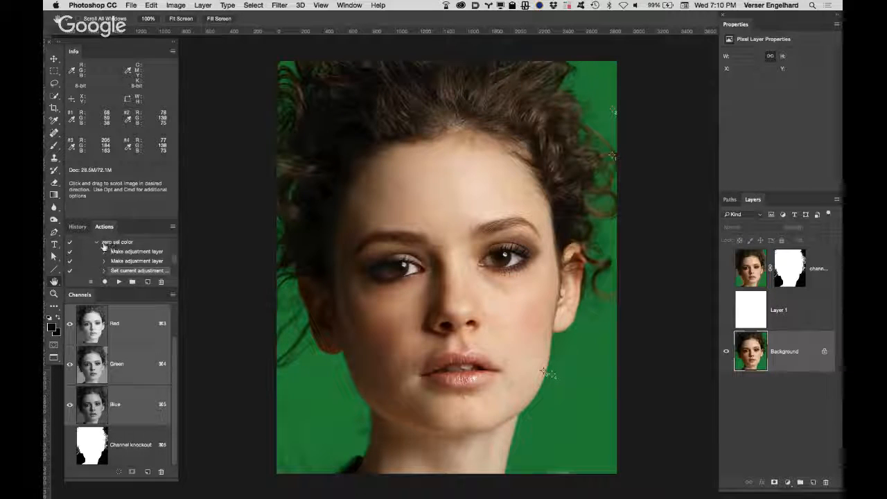
Play the "zero sel color" action on the Background layer and set the Selective Color method to Absolute.
click(139, 244)
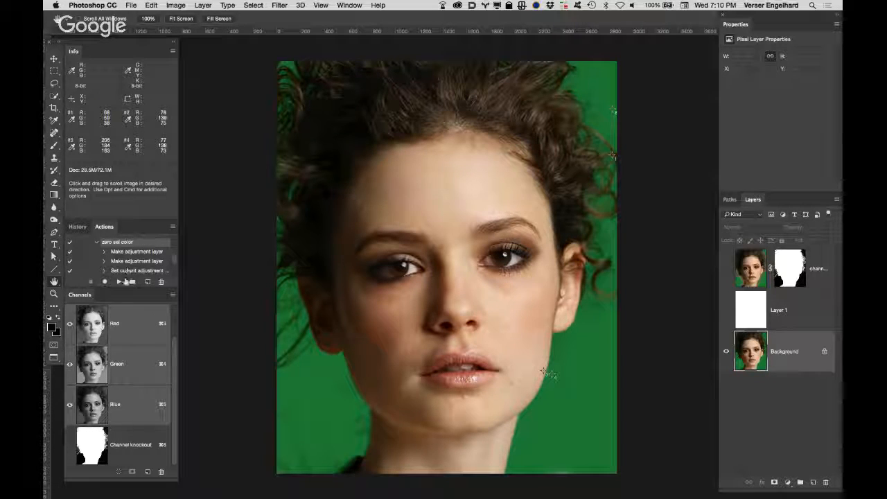
click(119, 282)
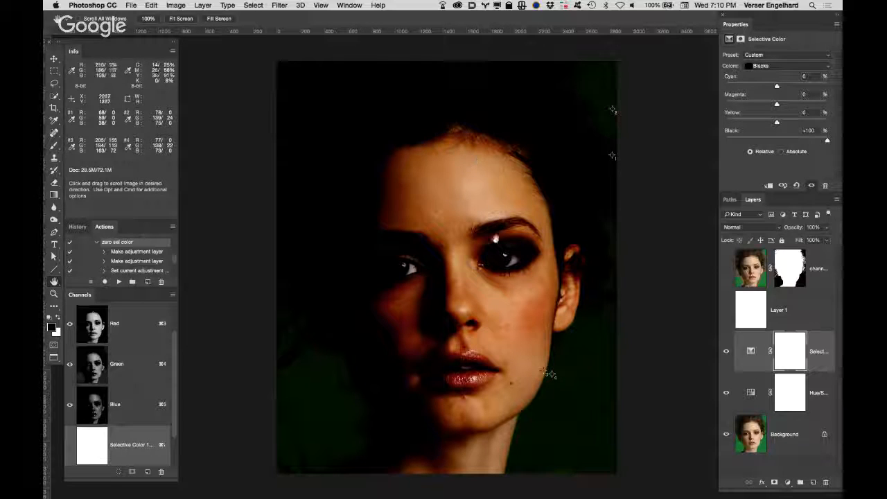
click(782, 151)
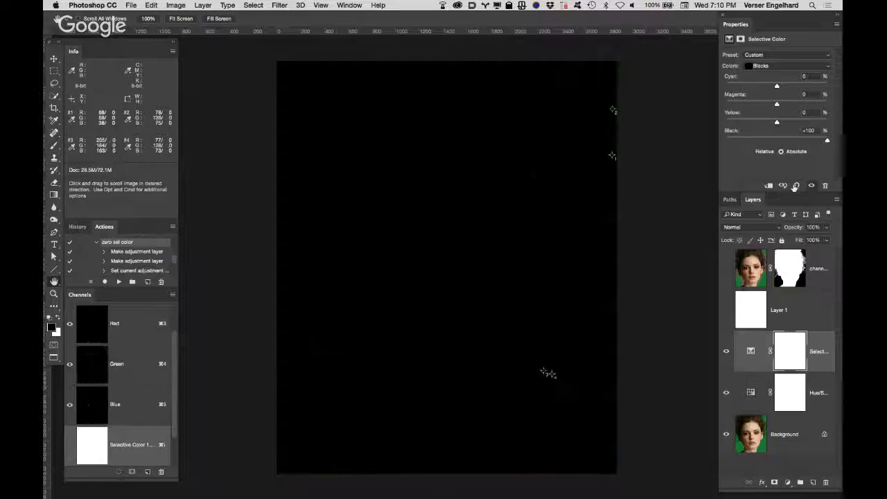
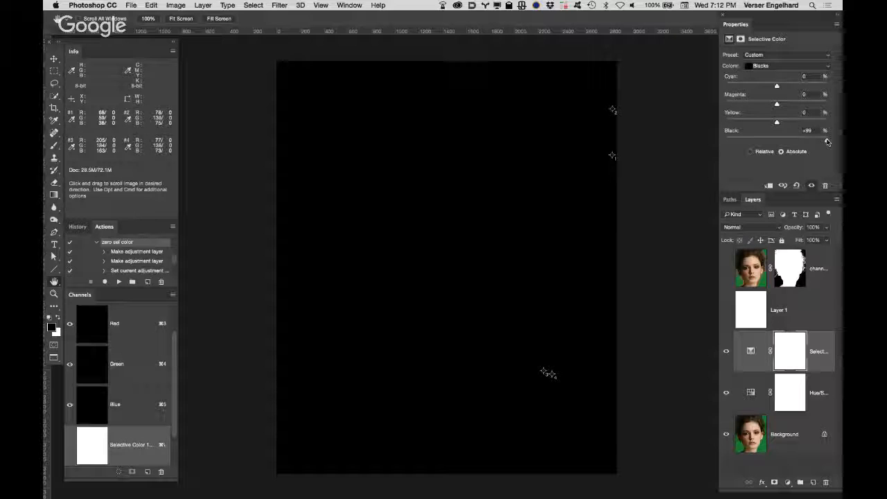
Set Black to -100% for the Blacks in the Selective Color adjustment to isolate the shadows.
drag(827, 142, 777, 141)
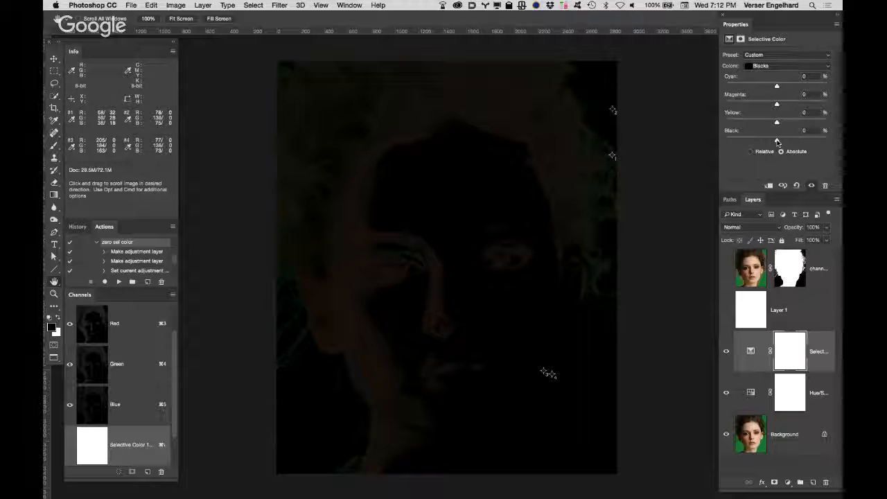
drag(777, 140, 779, 143)
drag(777, 142, 723, 137)
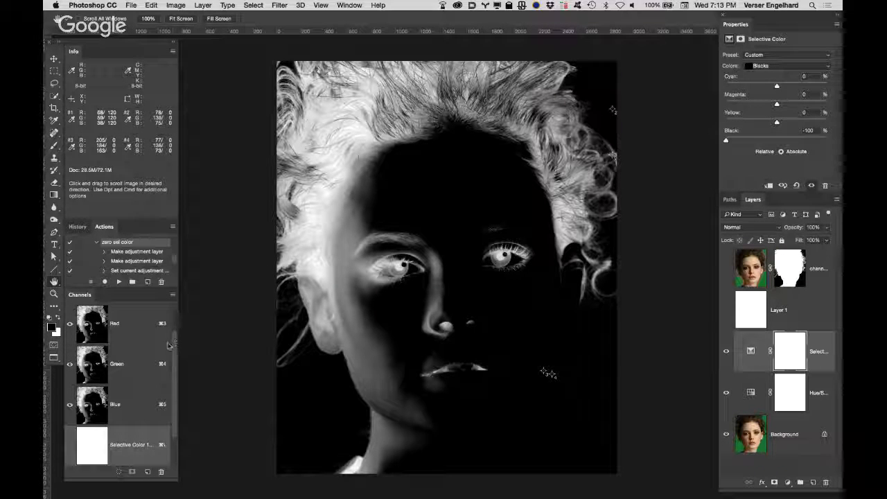
Look through the Red, Green and Blue channels and duplicate the Blue channel as a new alpha channel.
drag(174, 343, 174, 324)
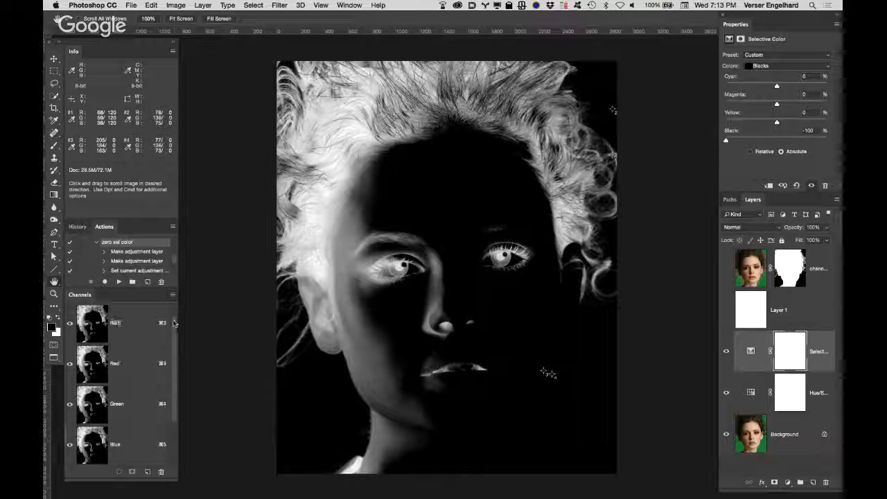
click(151, 362)
click(146, 404)
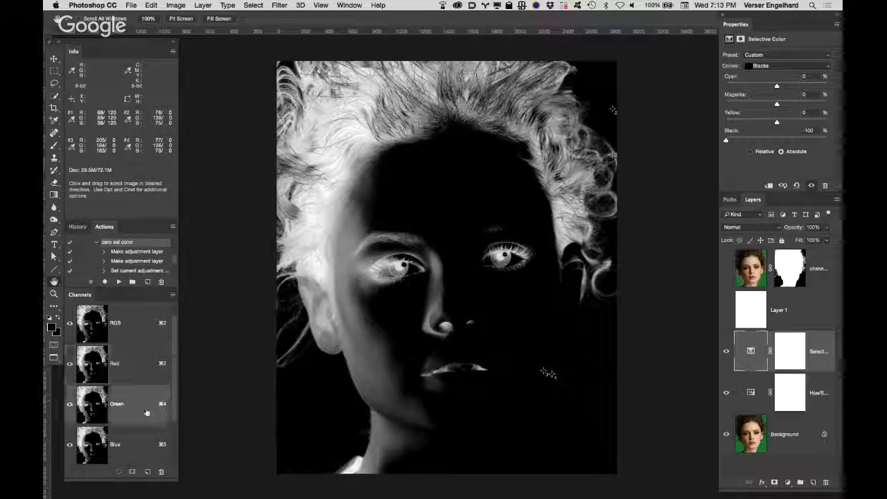
key(super+5)
drag(175, 397, 175, 433)
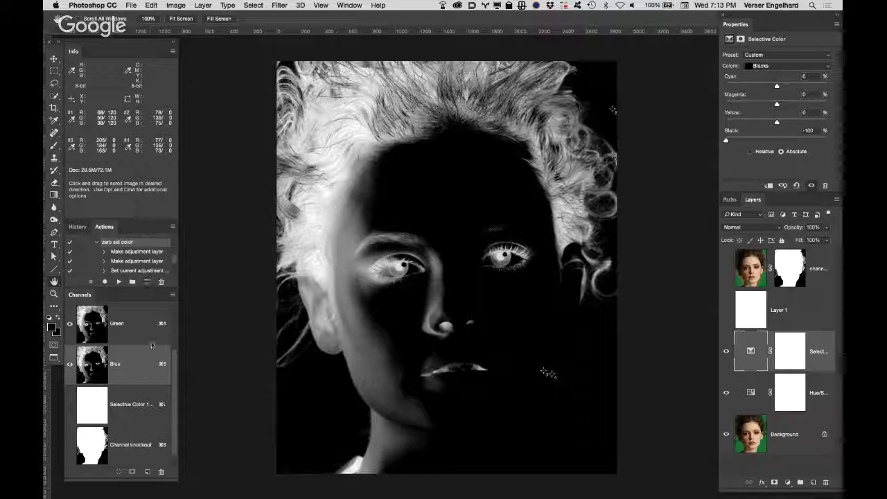
drag(140, 372, 147, 472)
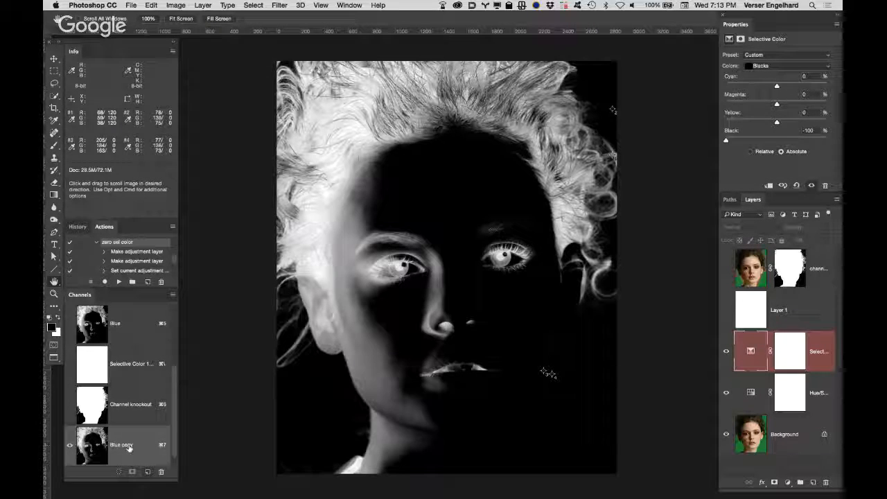
Rename the copied Blue channel as "shadow mask".
double_click(123, 445)
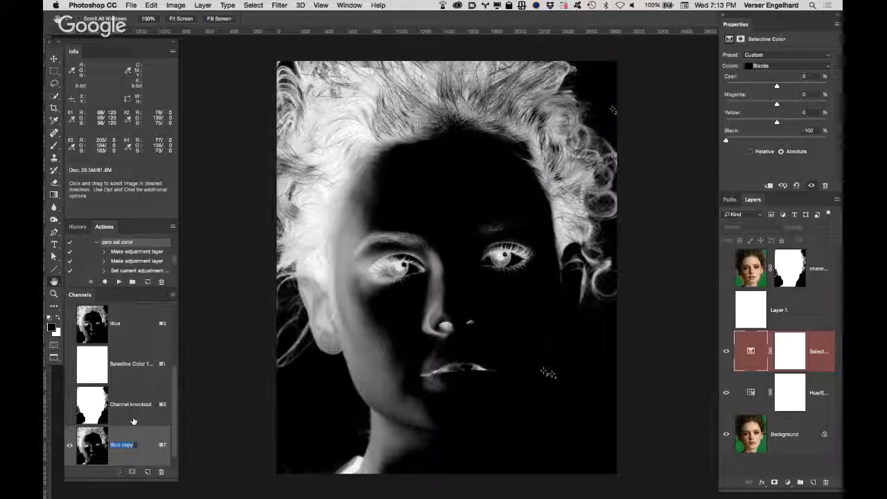
text(sha)
text(rp)
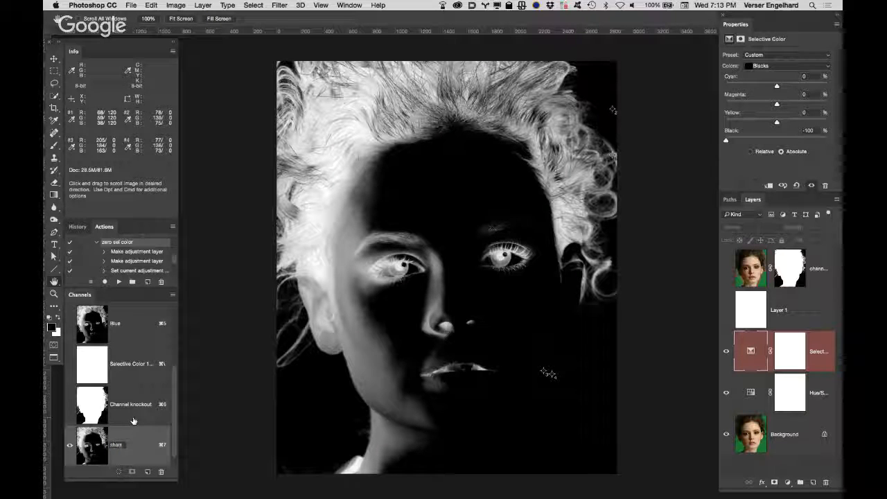
text(ow mask)
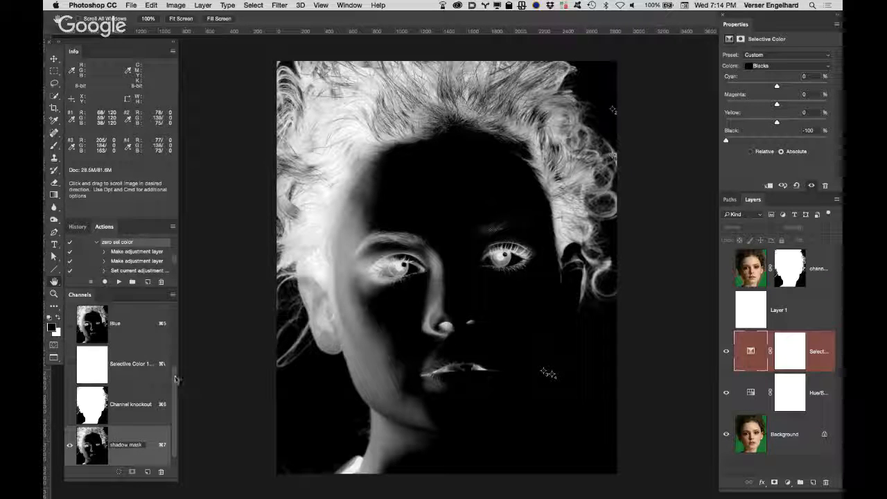
Load the RGB composite channel as a selection and save it as a new channel named "shadow mask".
scroll(173, 316, up, 5)
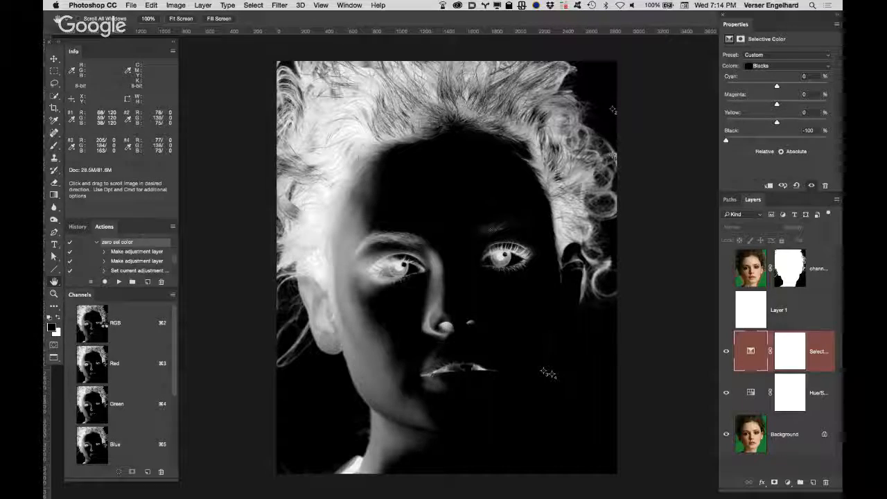
super+click(103, 319)
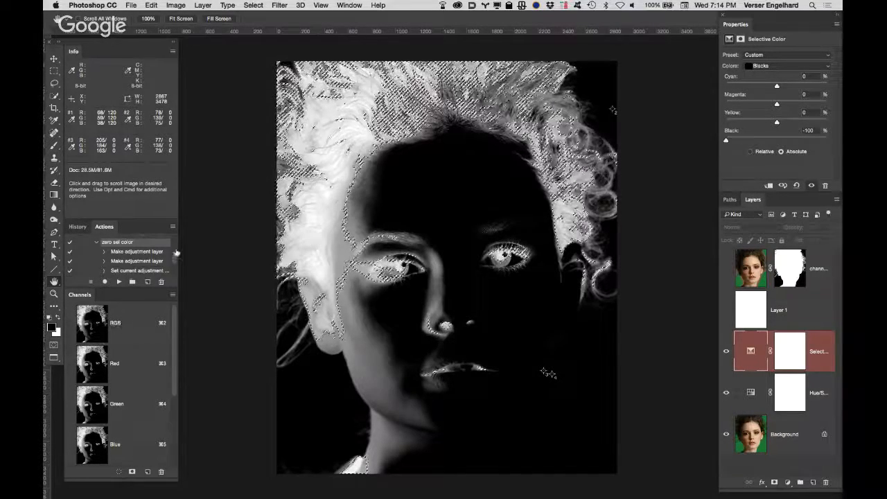
click(254, 5)
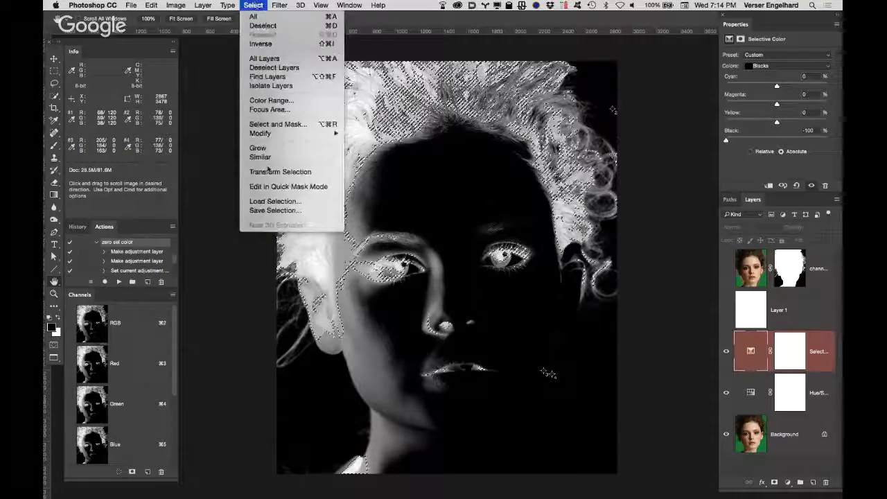
click(303, 211)
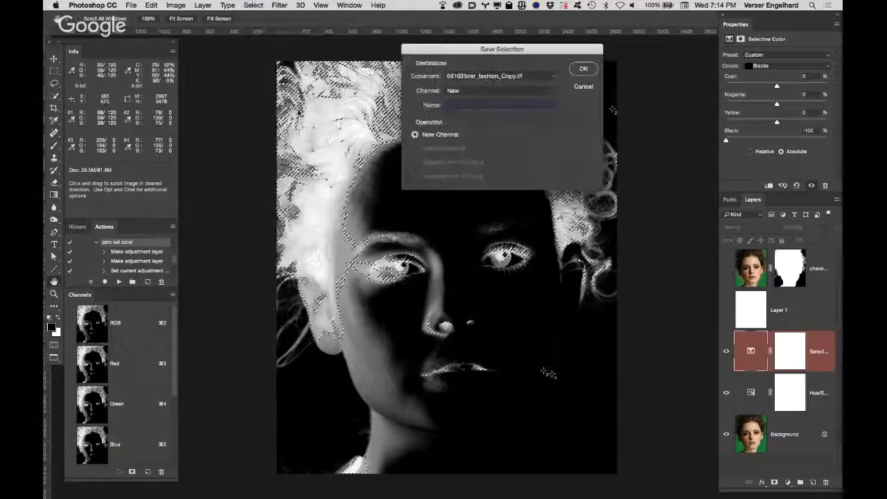
text(sh)
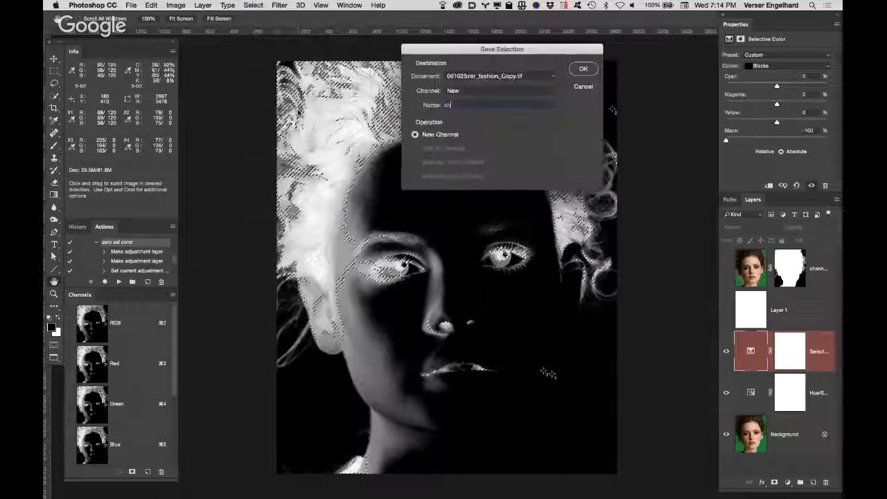
text(adow)
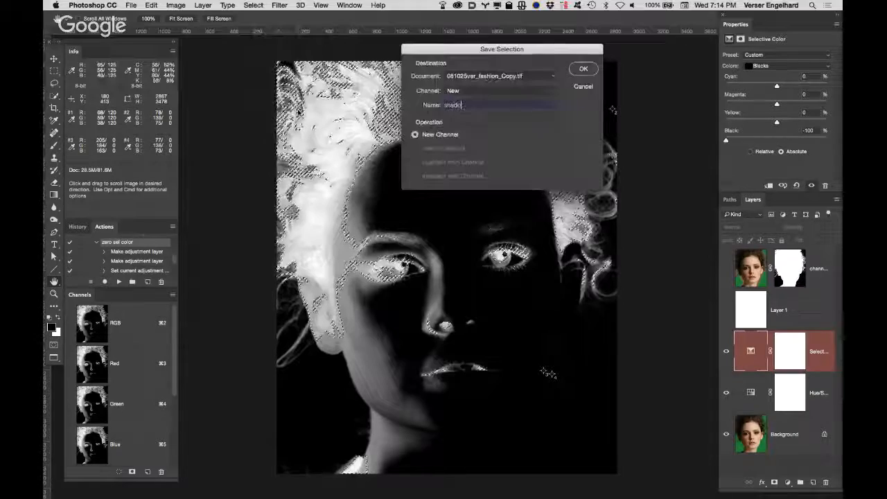
text( mask)
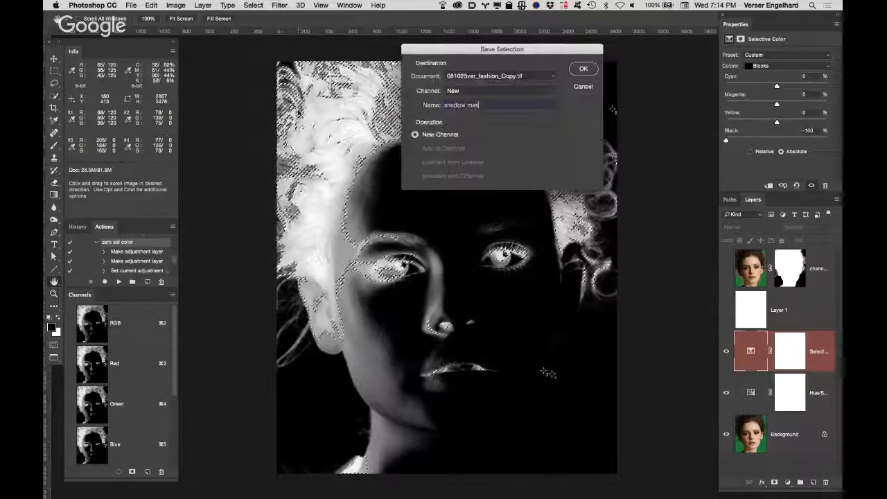
click(584, 69)
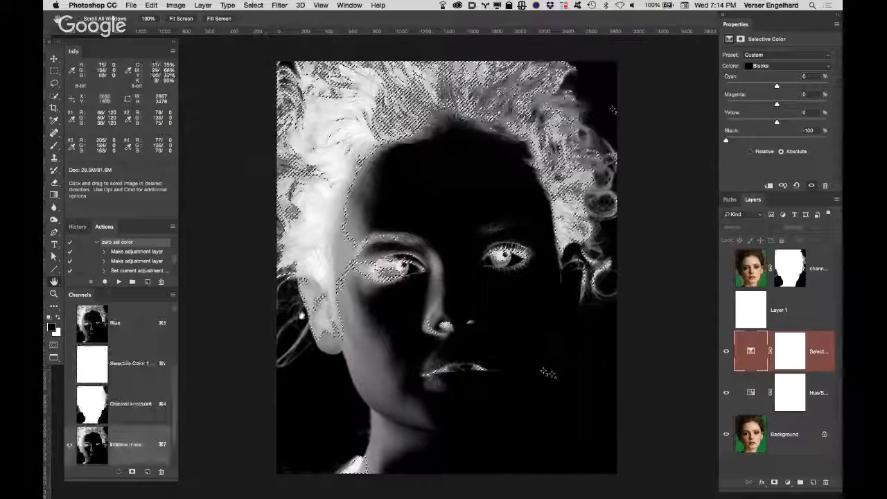
Compare the two "shadow mask" channels and delete the one saved from the selection.
click(148, 442)
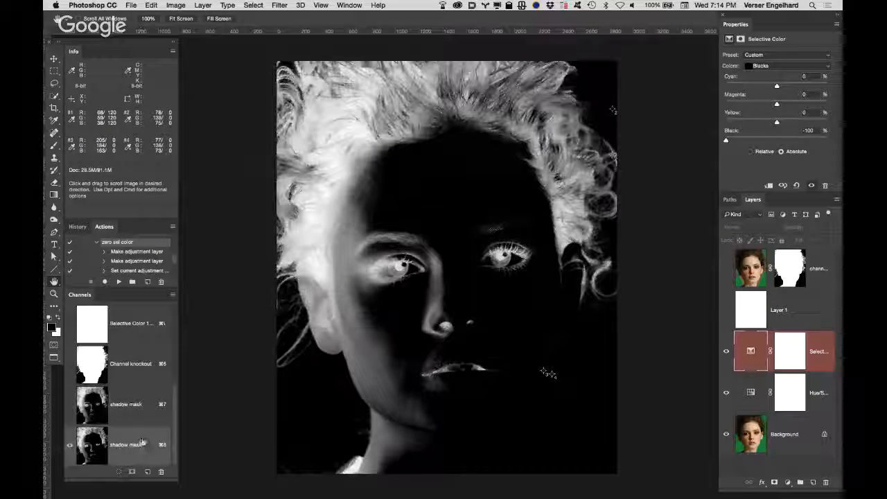
click(147, 417)
click(143, 453)
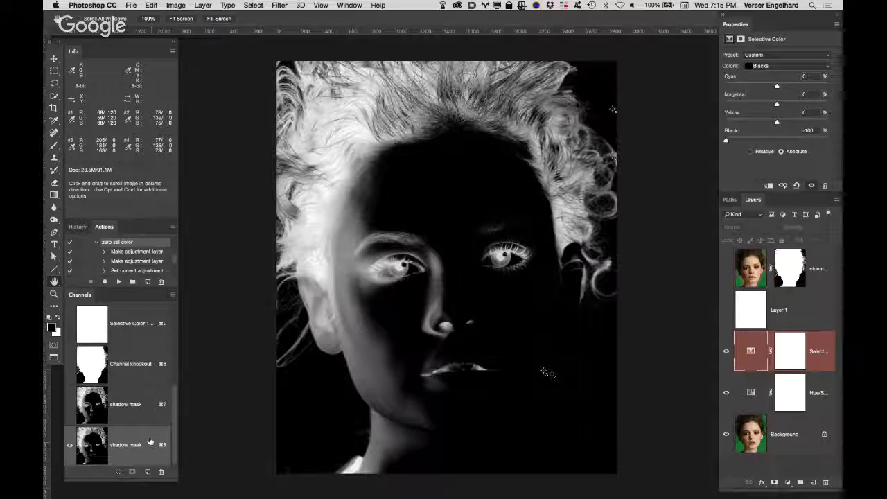
drag(149, 443, 162, 471)
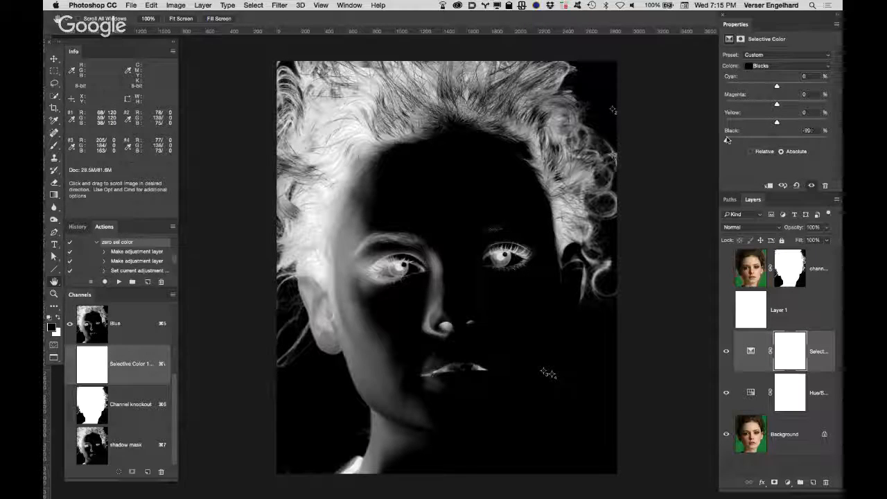
Set Black back to +100% for the Blacks in the Selective Color adjustment.
drag(726, 140, 833, 142)
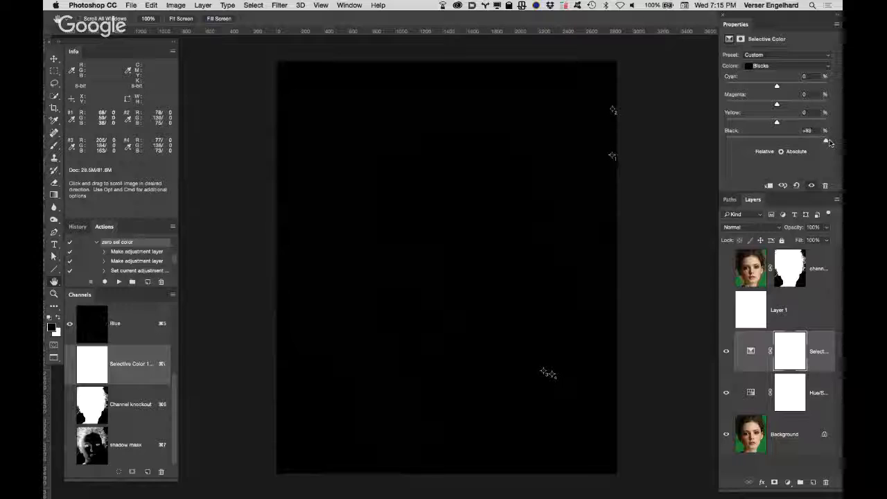
click(790, 67)
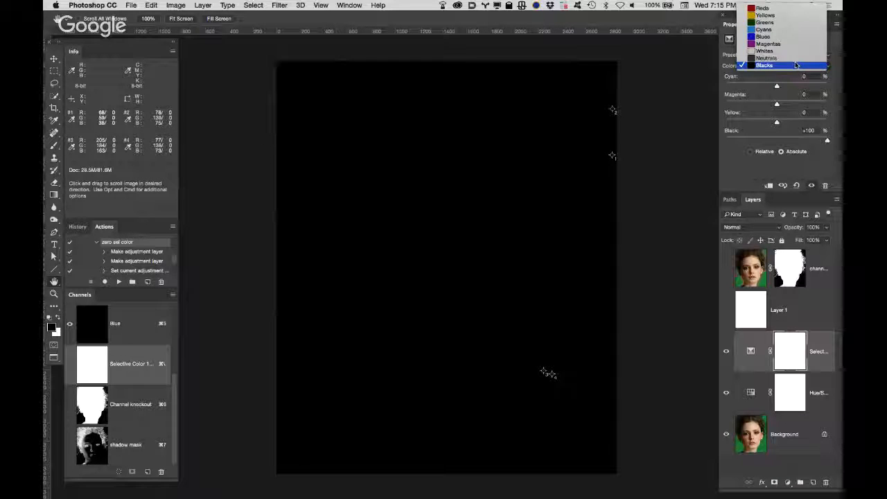
click(795, 64)
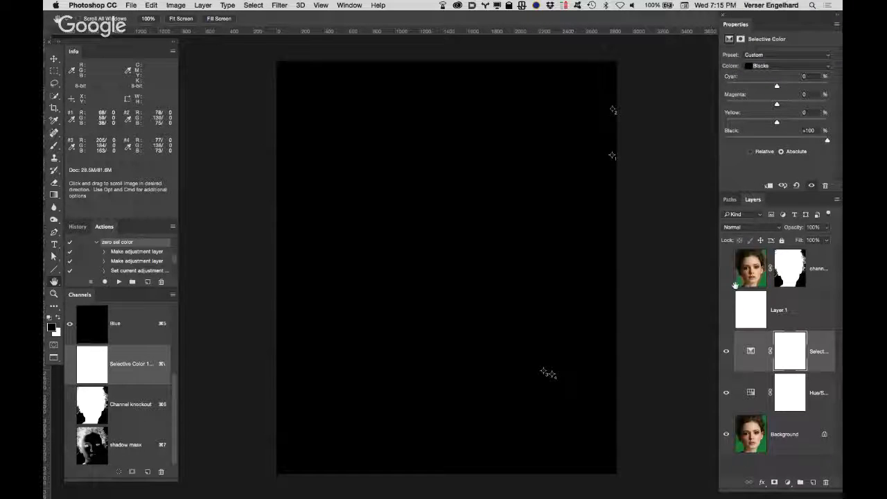
Set Black to -100% for the Whites in the Selective Color adjustment to isolate the highlights.
click(759, 361)
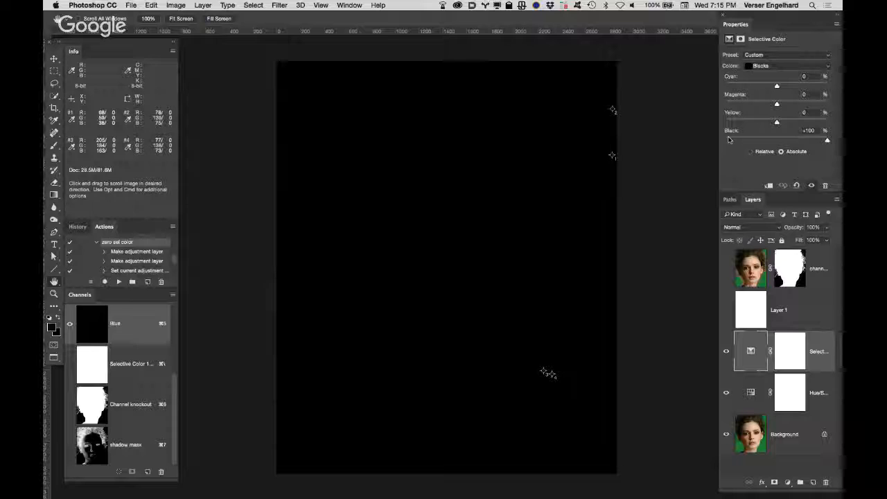
click(788, 66)
click(783, 50)
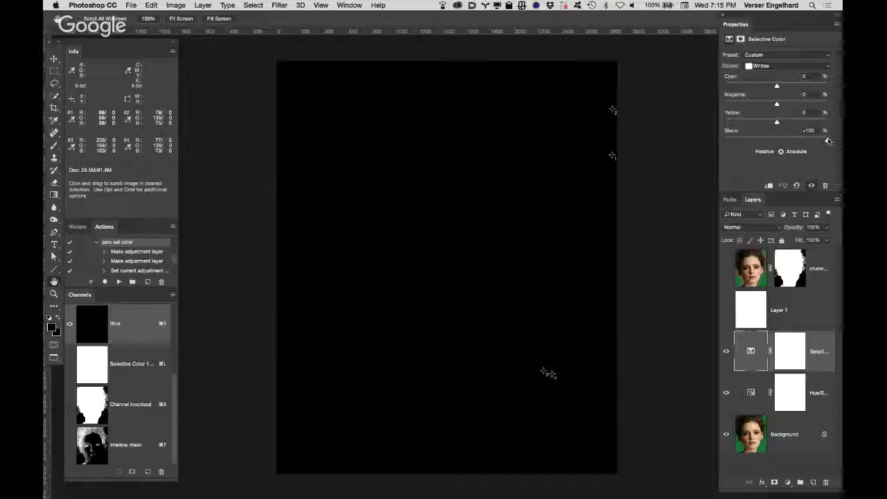
drag(829, 141, 689, 136)
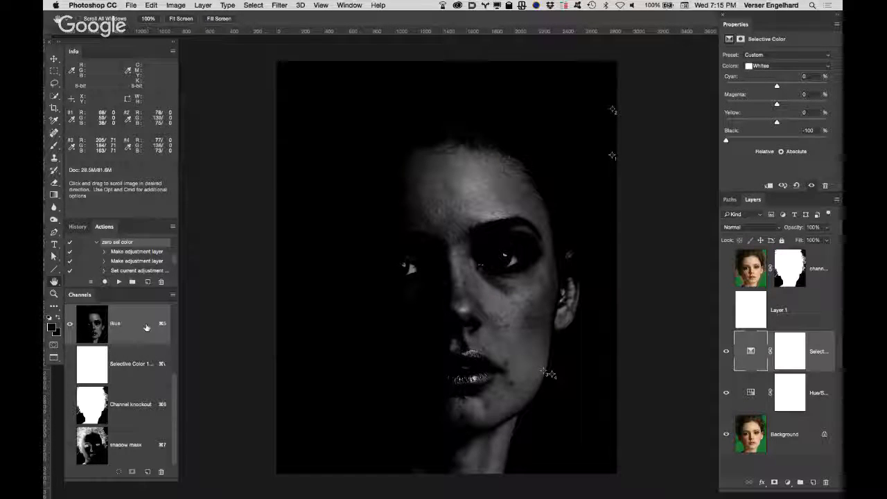
Duplicate the Blue channel as a new alpha channel and rename the copy "highlights".
drag(149, 335, 146, 472)
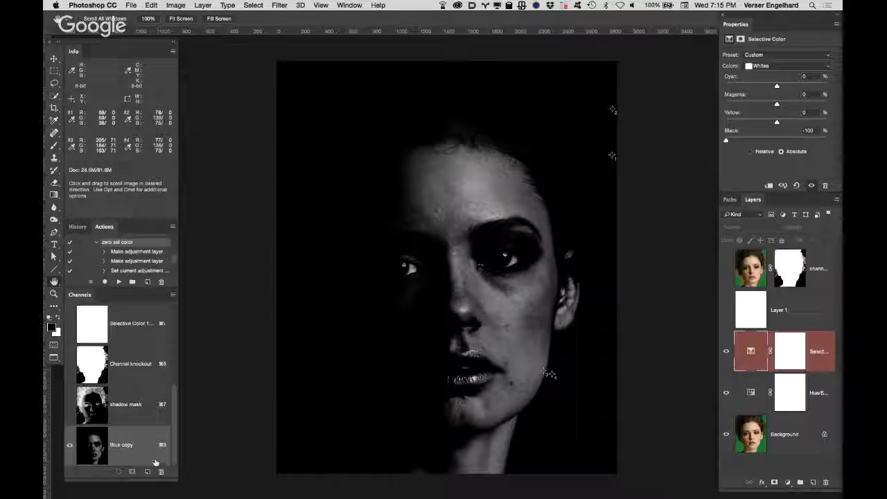
double_click(122, 444)
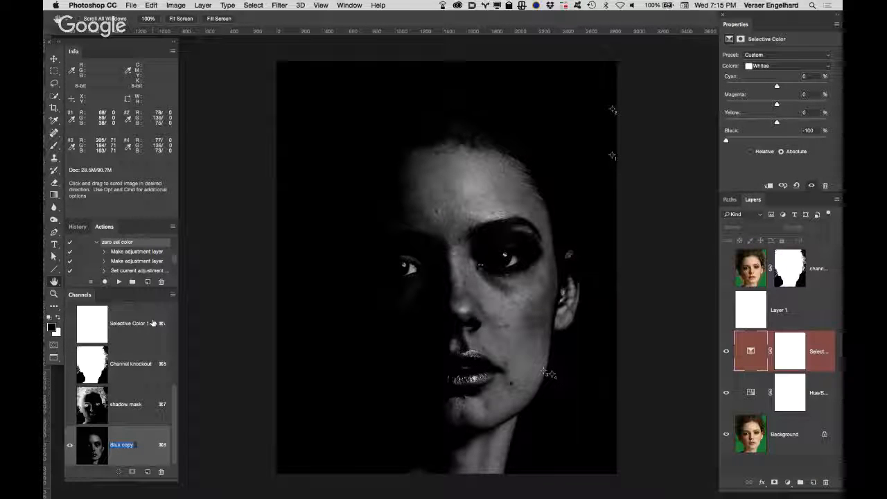
text(high)
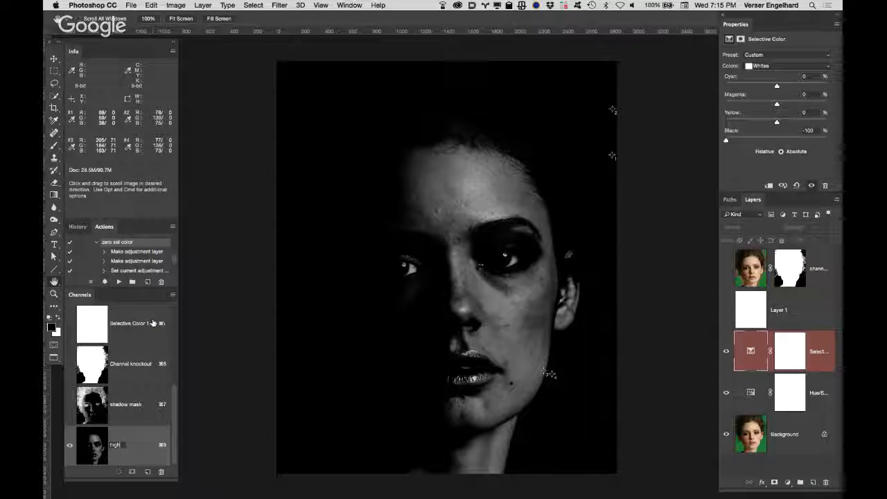
text(lights)
key(Return)
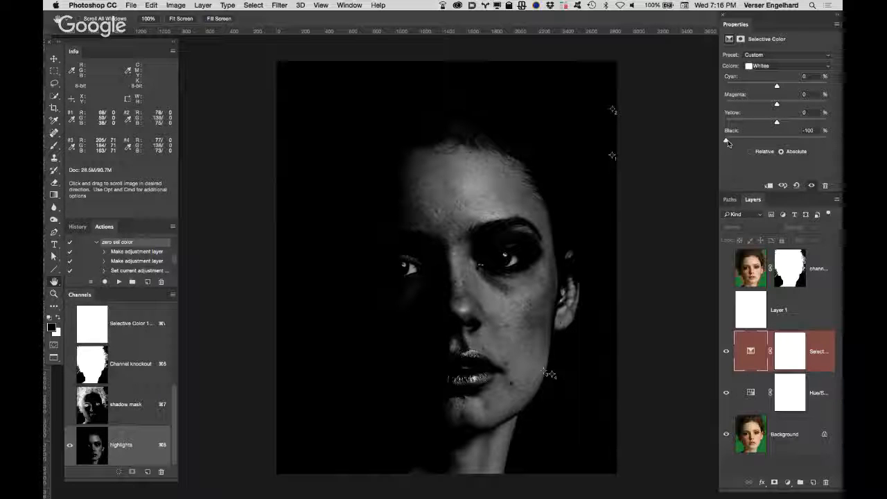
Return Black to +100% for the Whites and reselect the Selective Color adjustment layer.
drag(727, 142, 826, 140)
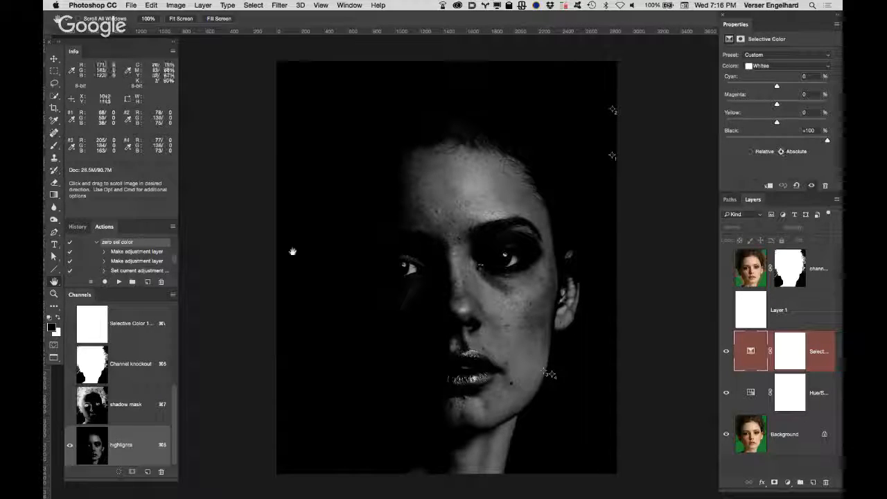
click(752, 353)
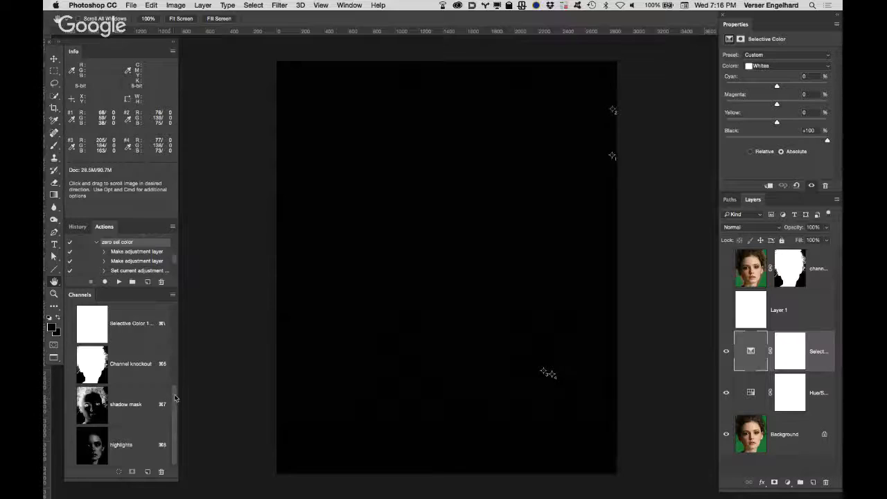
scroll(148, 374, up, 5)
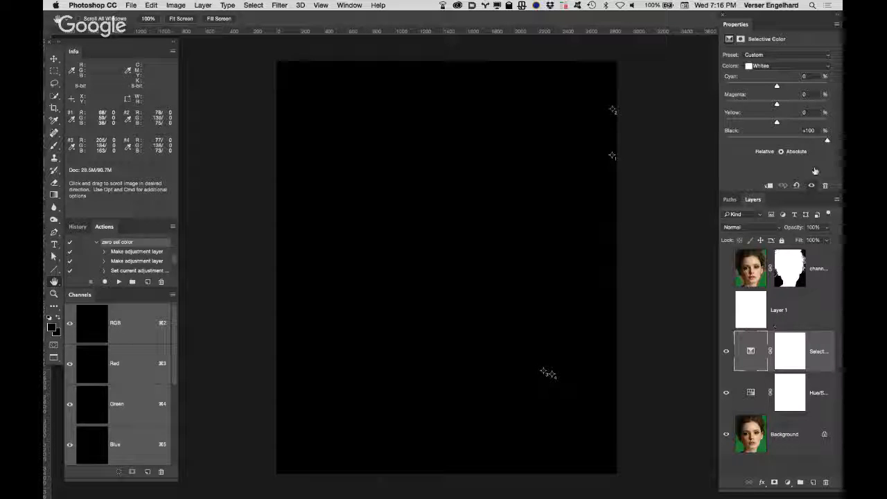
Preview the midtones with Black at -100% for the Neutrals, and return it to +100%.
click(779, 66)
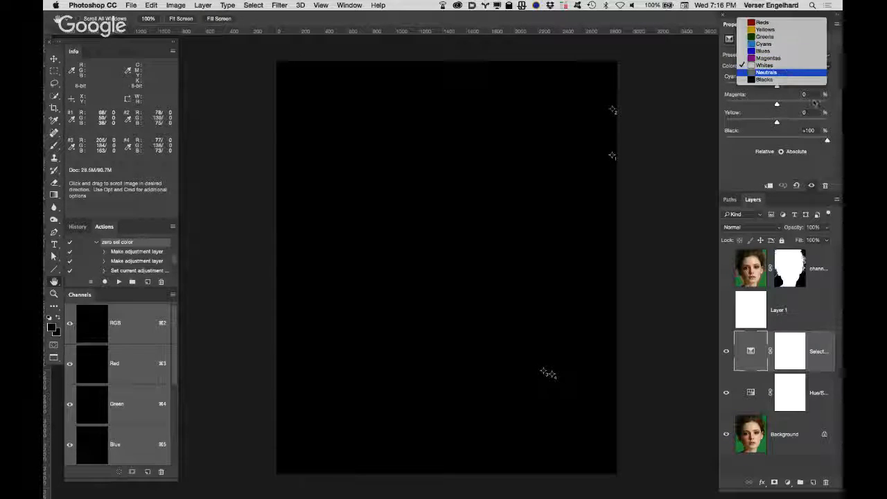
click(777, 72)
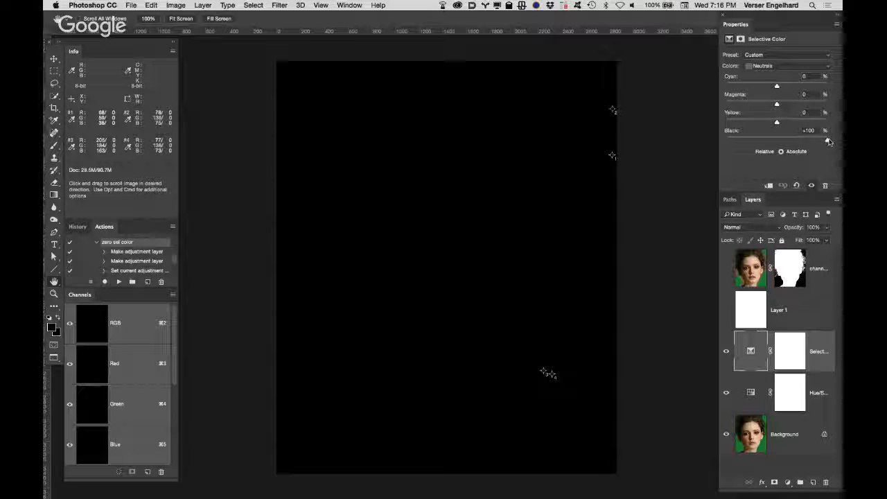
drag(826, 142, 712, 141)
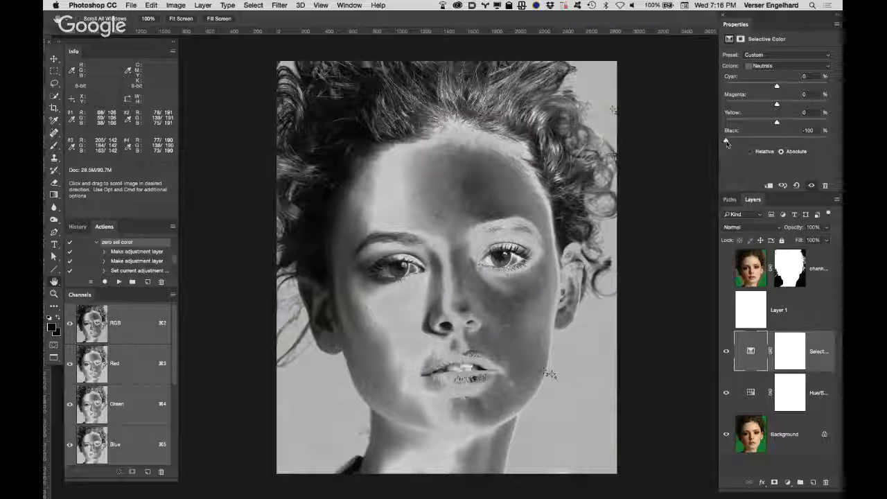
drag(729, 141, 833, 140)
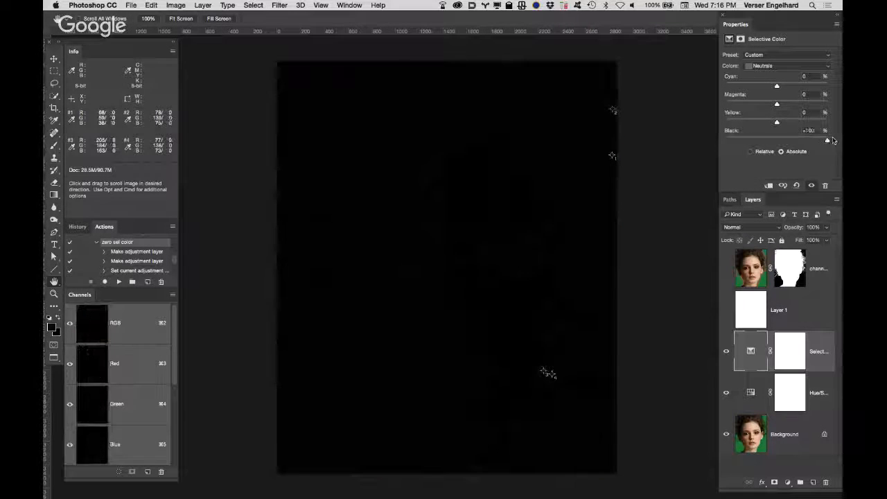
Set Black to -100% for the Whites again in the Selective Color adjustment.
click(797, 65)
click(798, 59)
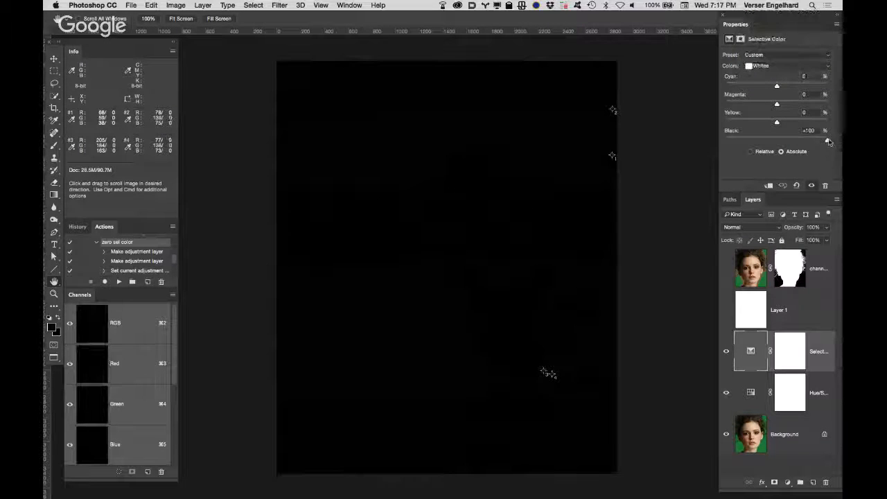
drag(827, 141, 721, 141)
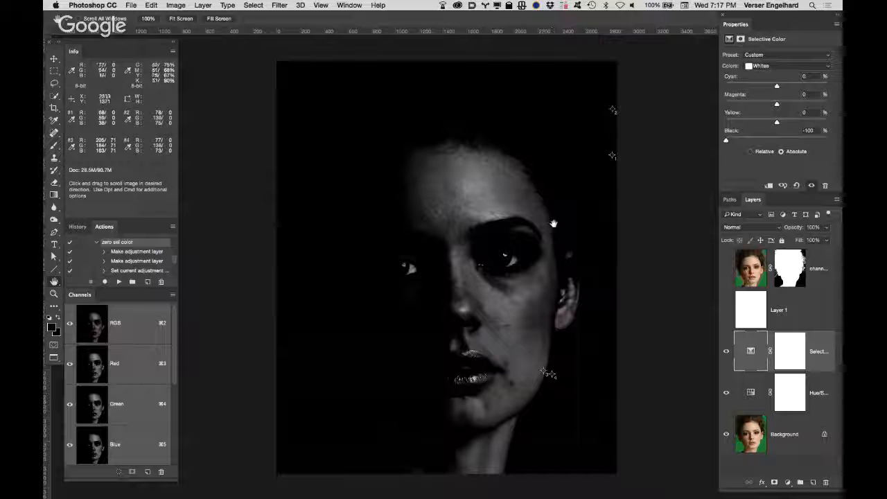
Set Black to -100% for the Blacks as well to combine shadows and highlights.
click(778, 66)
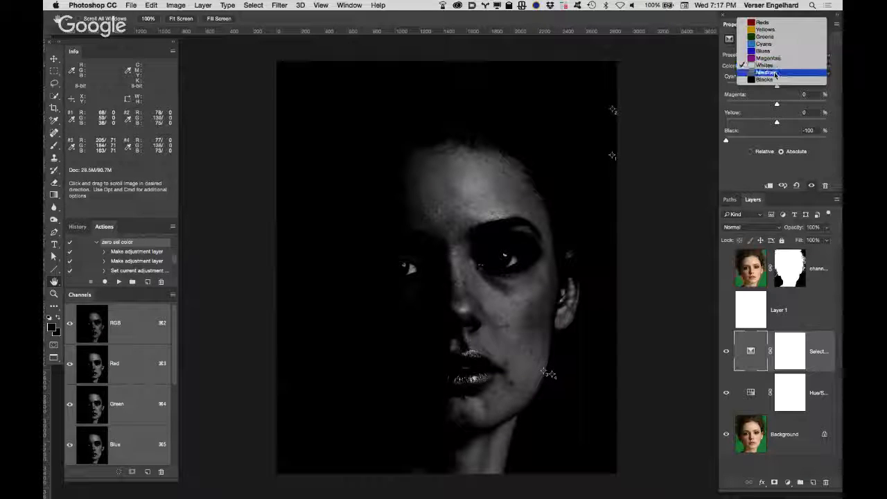
click(765, 79)
drag(777, 140, 726, 141)
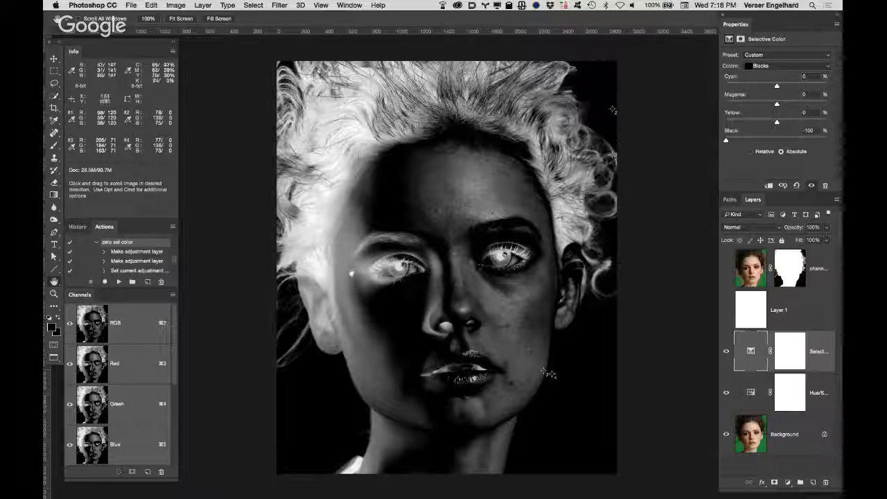
Duplicate the Blue channel and name the copy "highlight and shadow mask".
drag(137, 437, 147, 472)
double_click(121, 445)
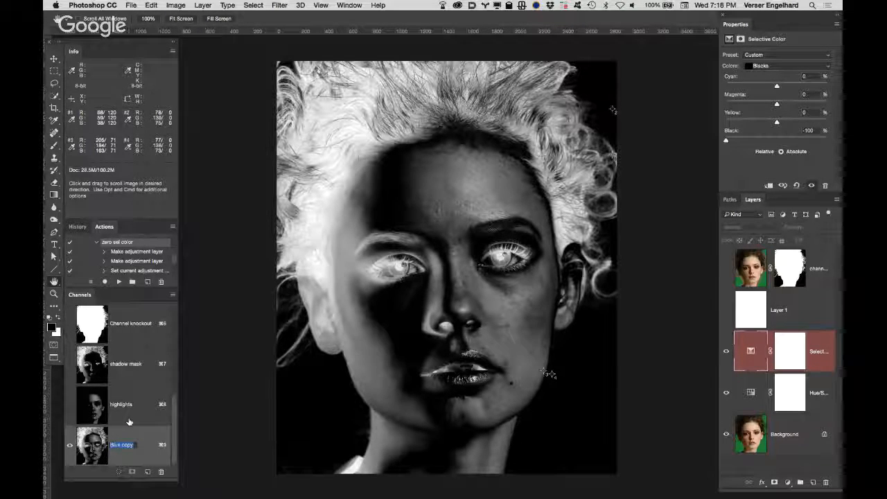
text(hig)
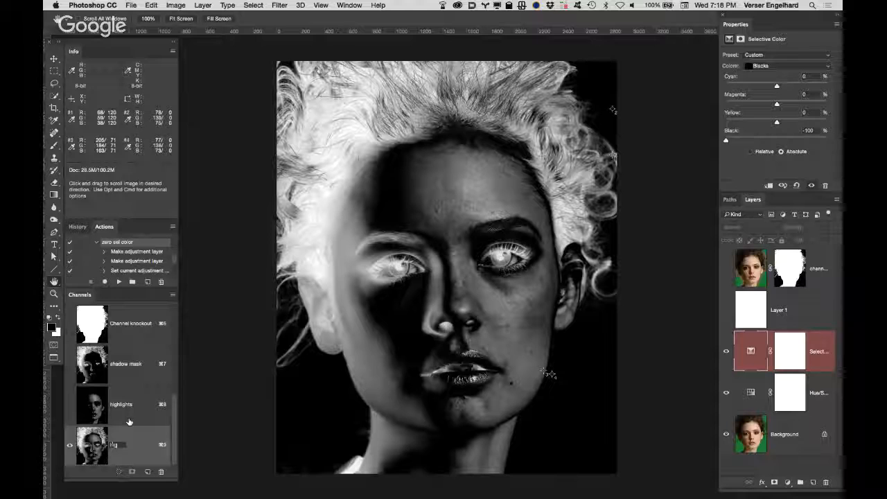
text(hlight mnd shad)
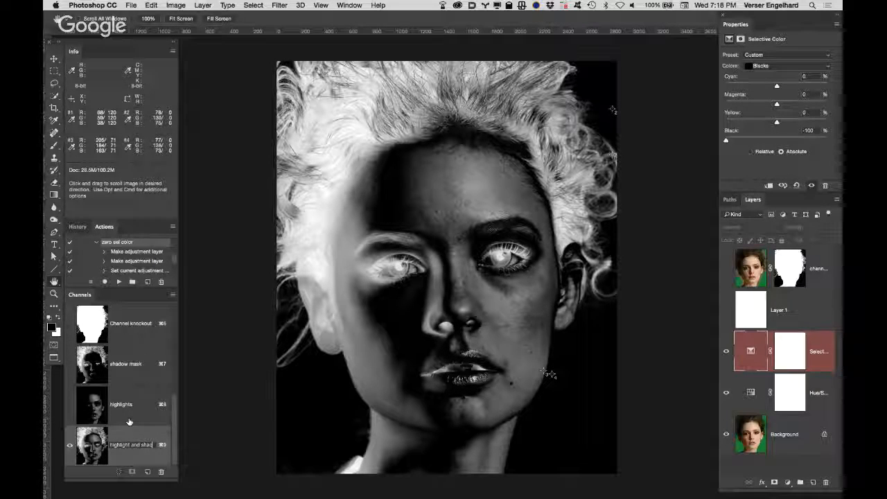
text(ow mas)
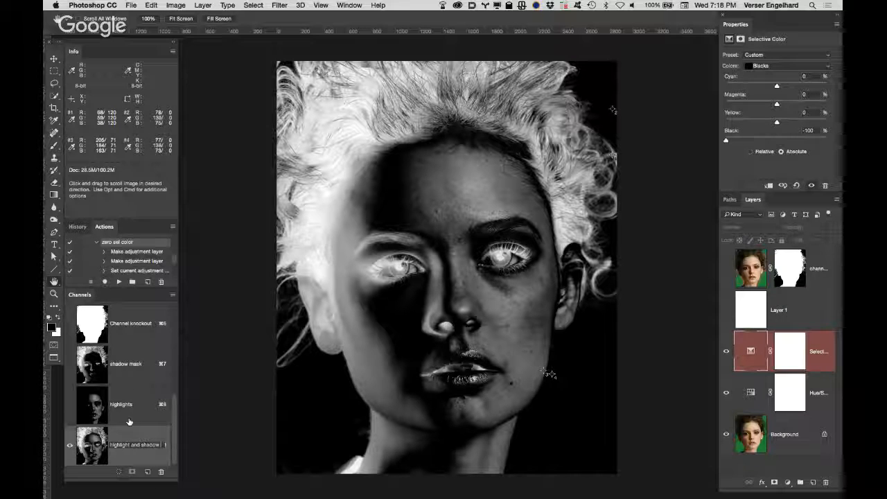
text(k)
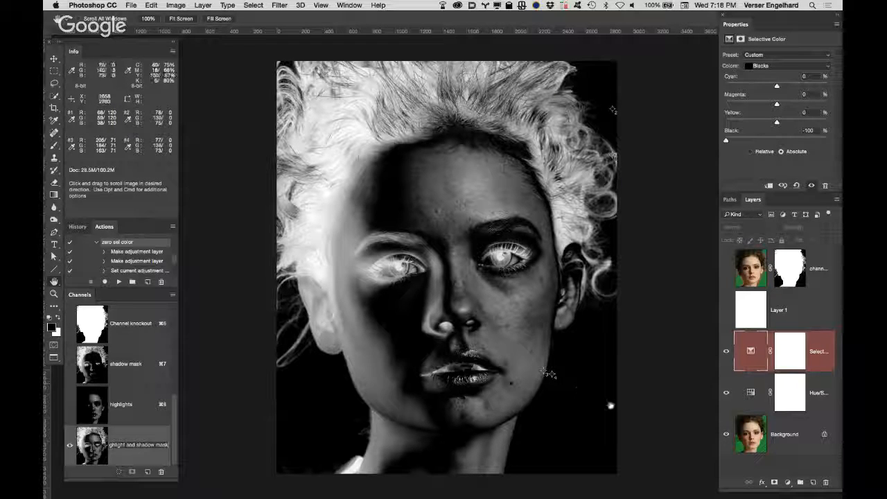
click(734, 465)
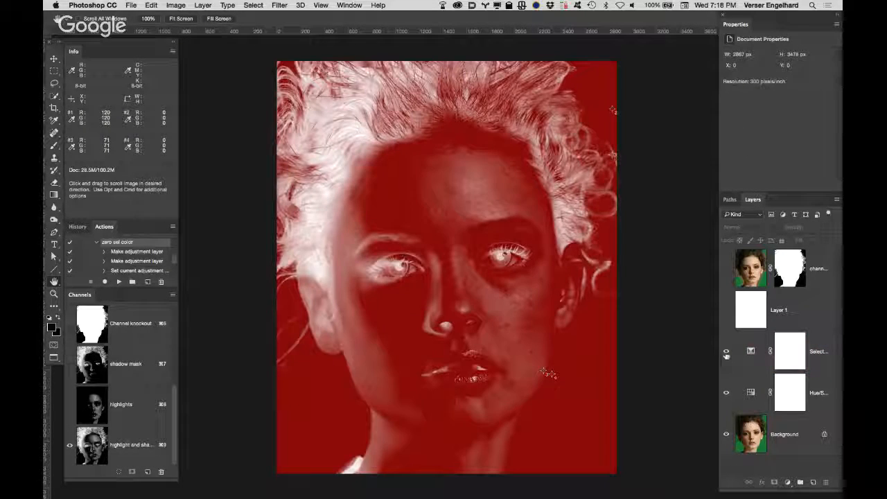
Hide the Selective Color and Hue/Saturation layers and the new mask channel, and select the Background layer.
click(725, 354)
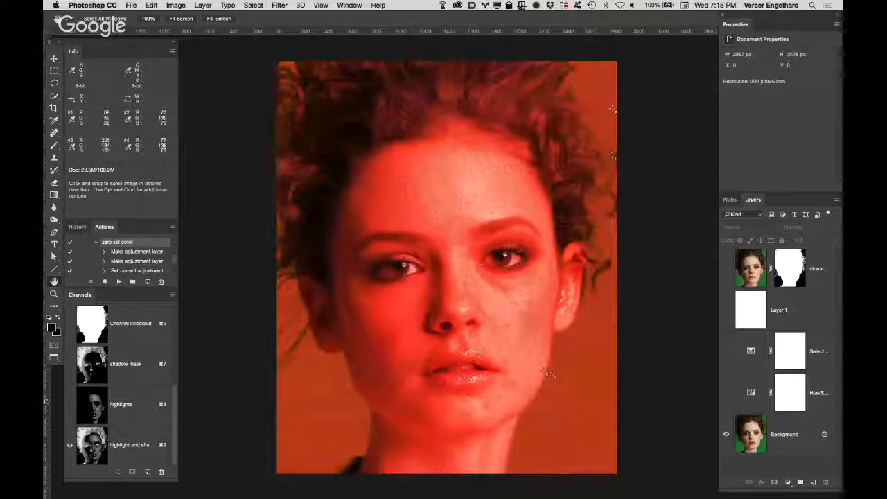
click(69, 448)
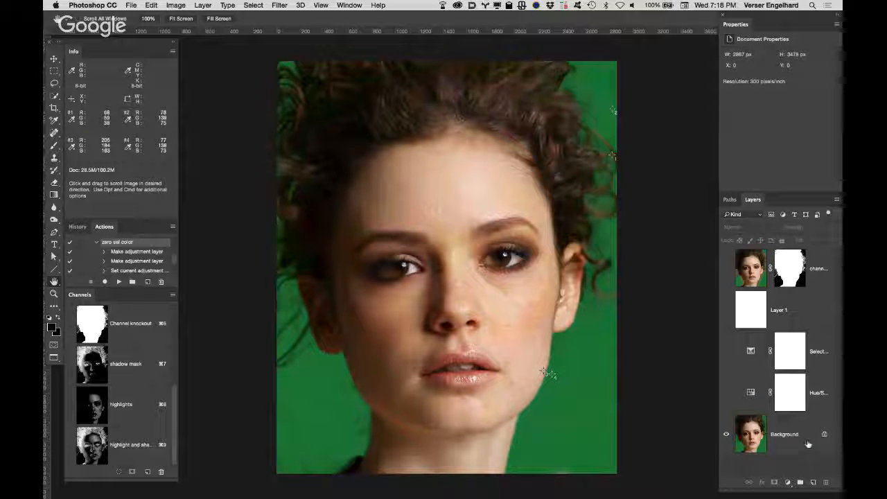
click(777, 422)
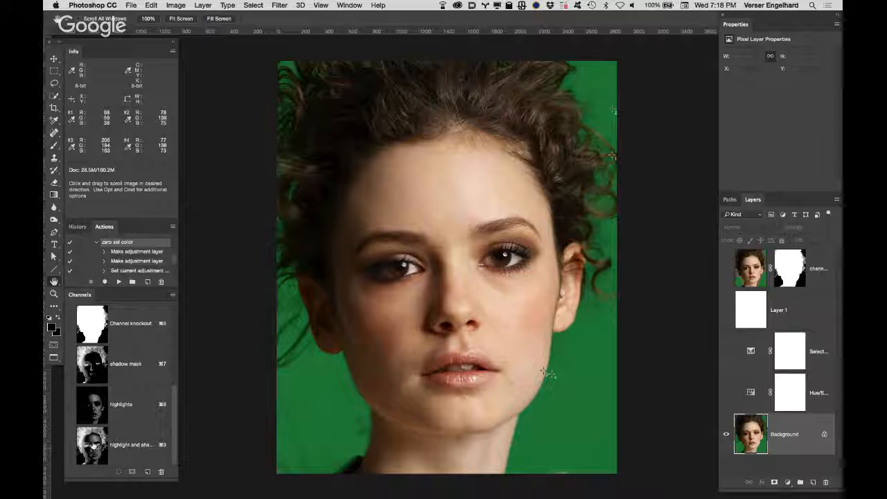
Load the highlight and shadow mask as a selection, add a Curves adjustment layer from it above the Background, and view its mask alone.
super+click(92, 447)
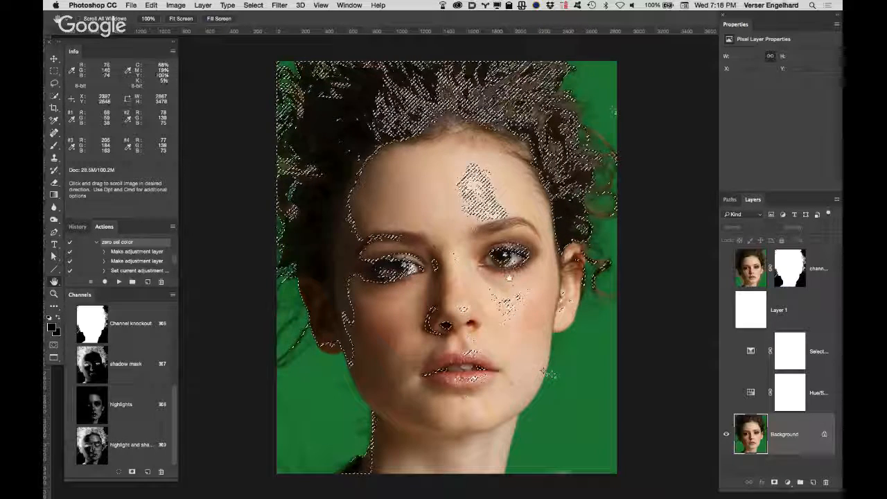
click(788, 481)
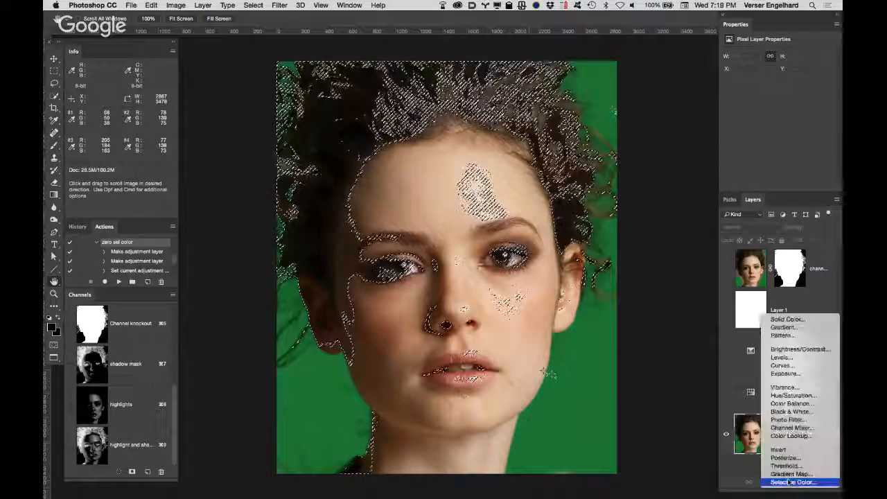
click(788, 366)
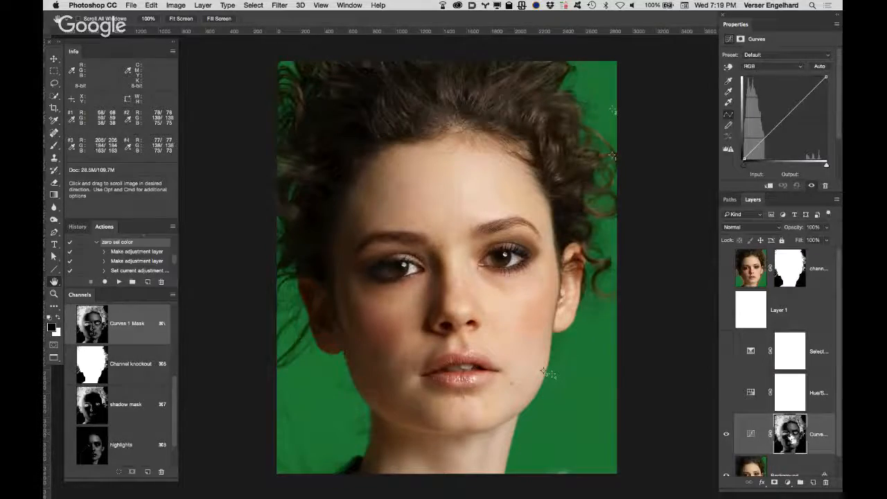
super+click(790, 434)
key(super+d)
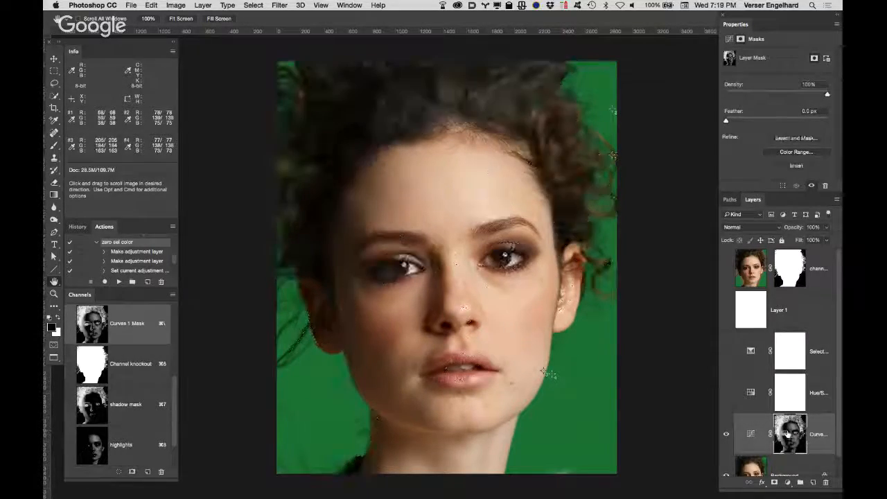
alt+click(804, 428)
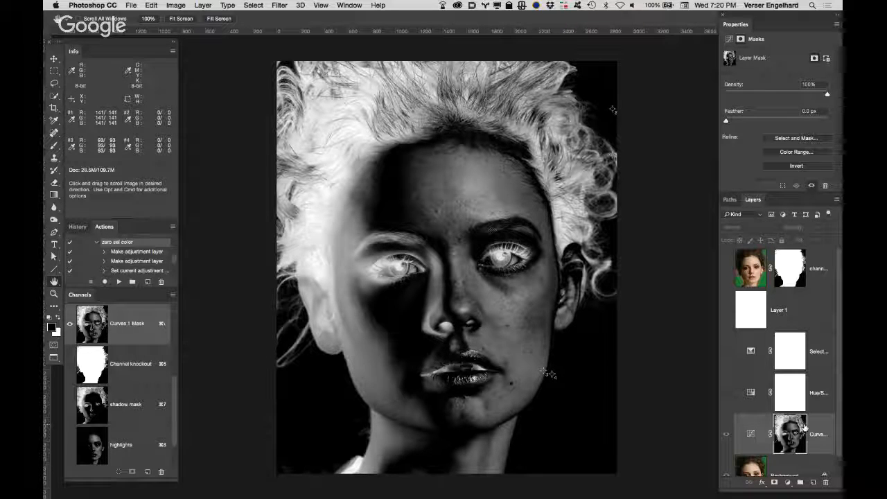
Try raising the Red curve of the masked Curves layer, and pull it down to input 155, output 92.
click(758, 432)
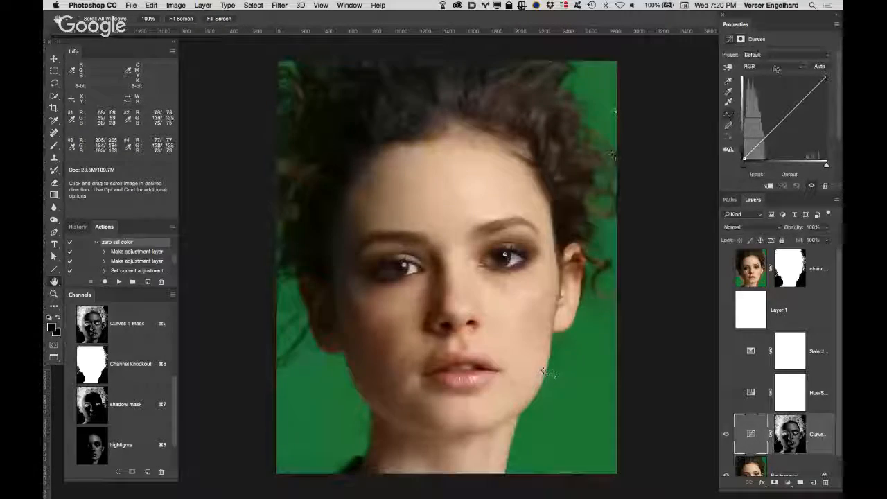
click(771, 65)
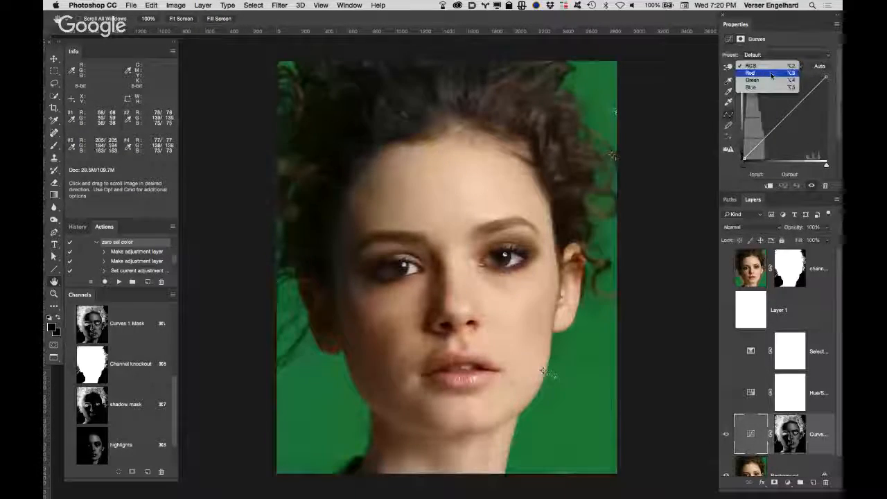
click(771, 73)
drag(794, 110, 775, 103)
drag(768, 101, 769, 110)
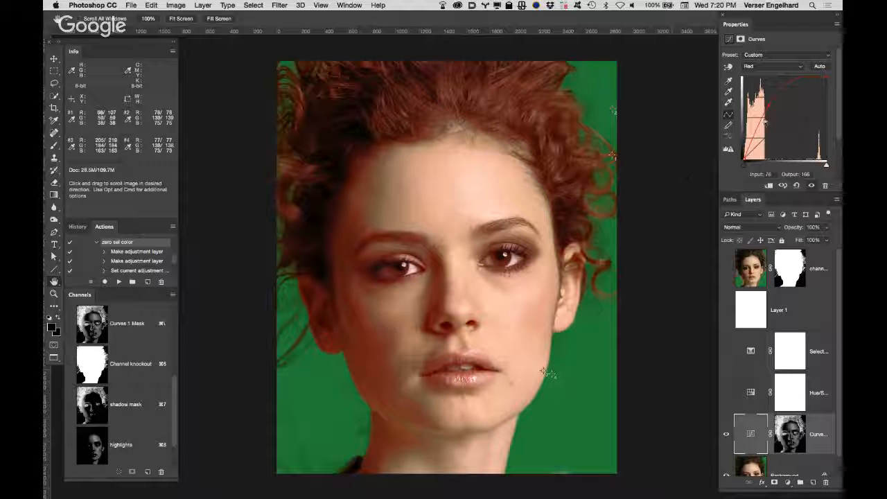
drag(763, 108, 798, 122)
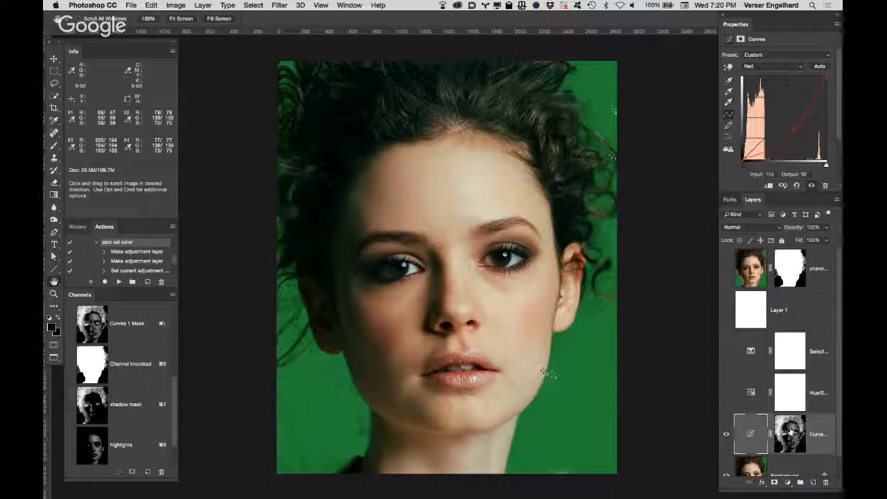
Delete the layer mask from the Curves layer to compare the effect, and delete the Curves layer itself.
drag(796, 442, 825, 482)
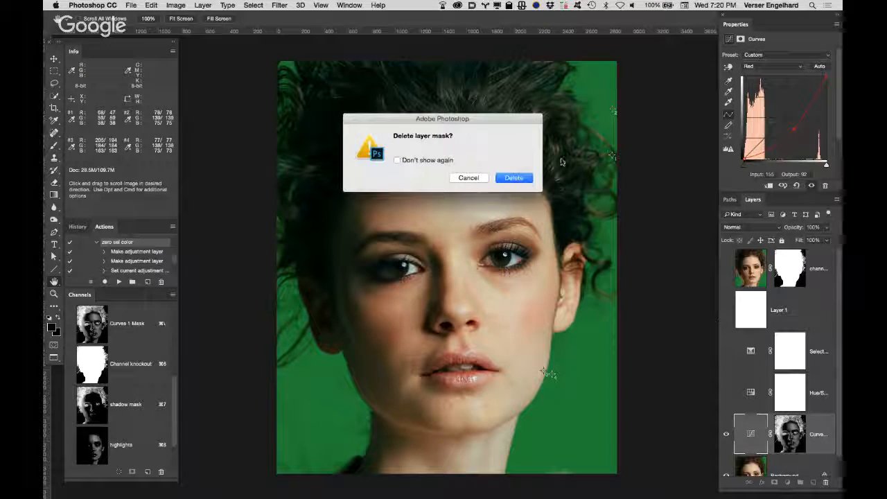
click(498, 181)
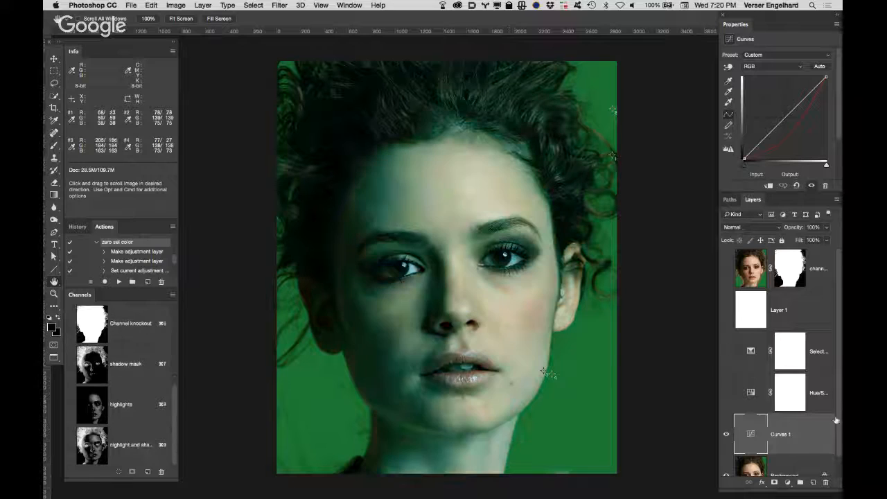
scroll(783, 450, down, 1)
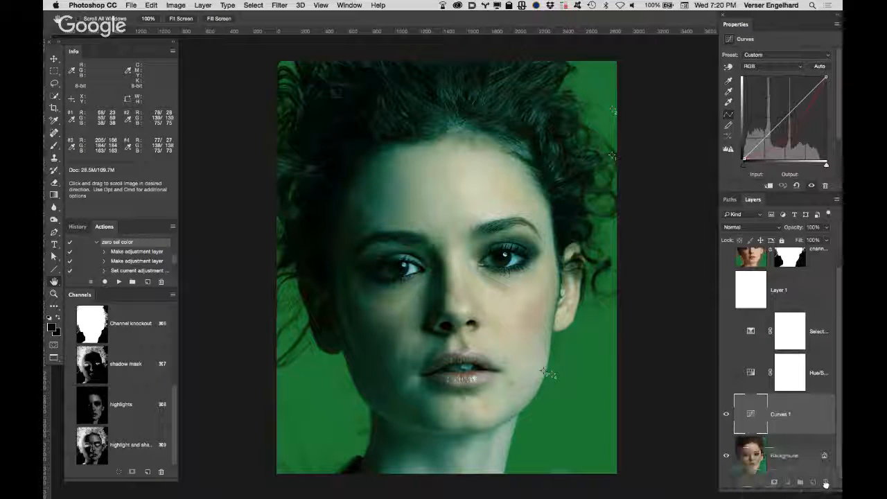
key(Delete)
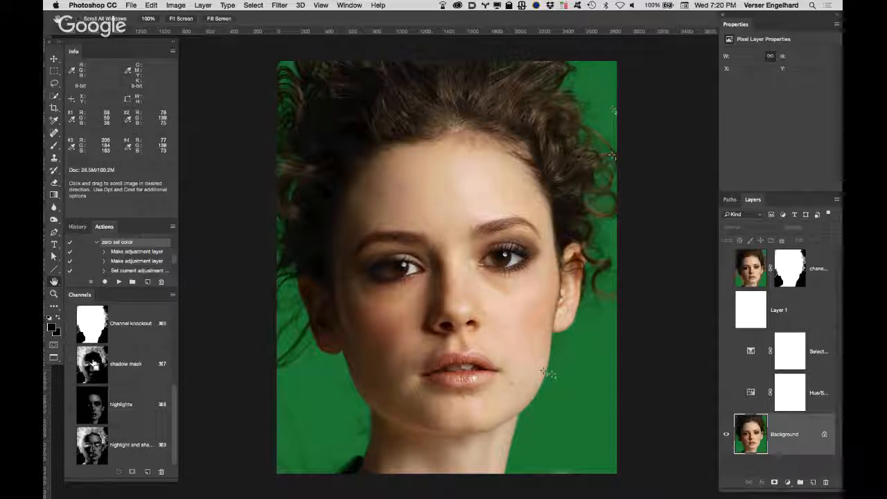
Load the shadow mask channel as a selection and add a Hue/Saturation layer with Hue +168.
super+click(103, 363)
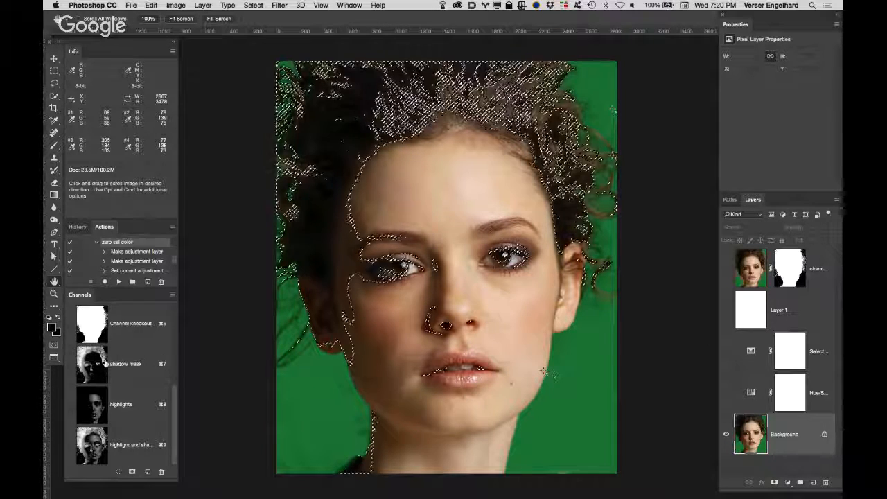
click(787, 483)
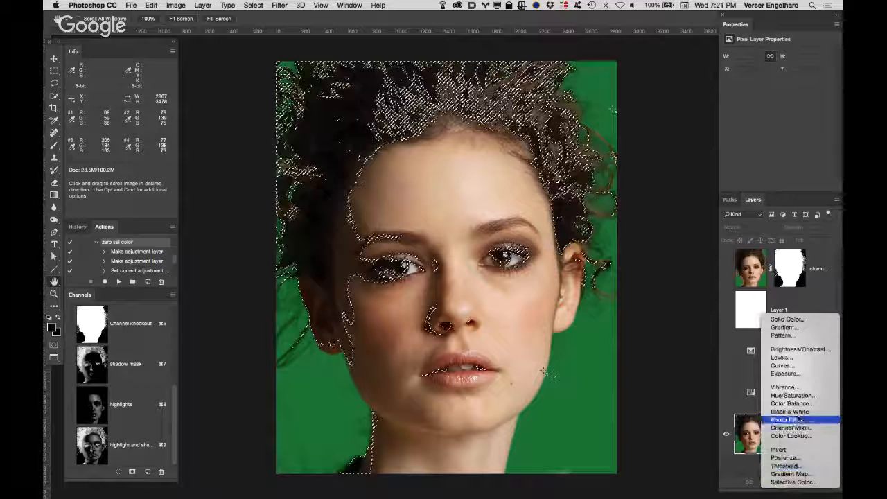
click(806, 397)
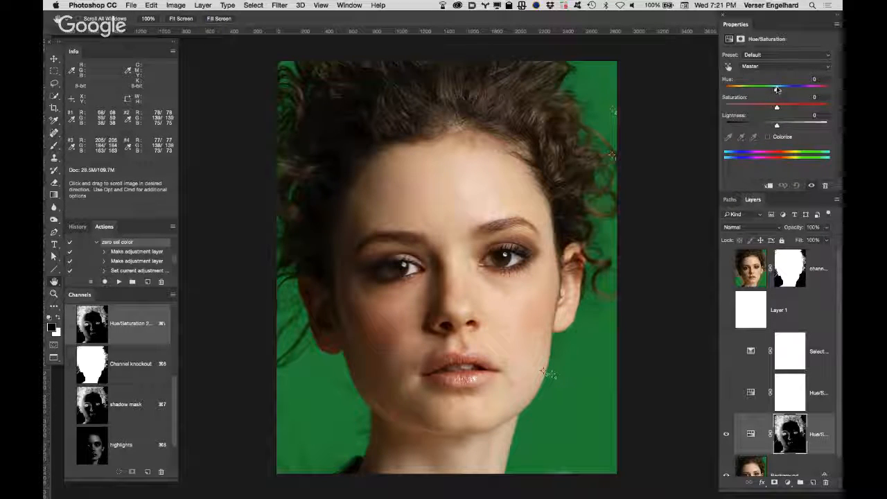
drag(777, 90, 832, 108)
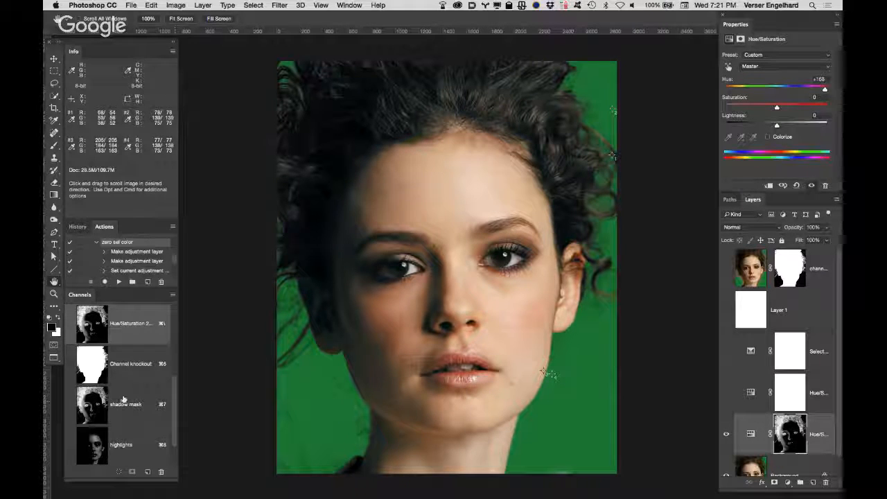
Load the highlights channel as a selection and add a second Hue/Saturation layer with Hue -129.
super+click(92, 444)
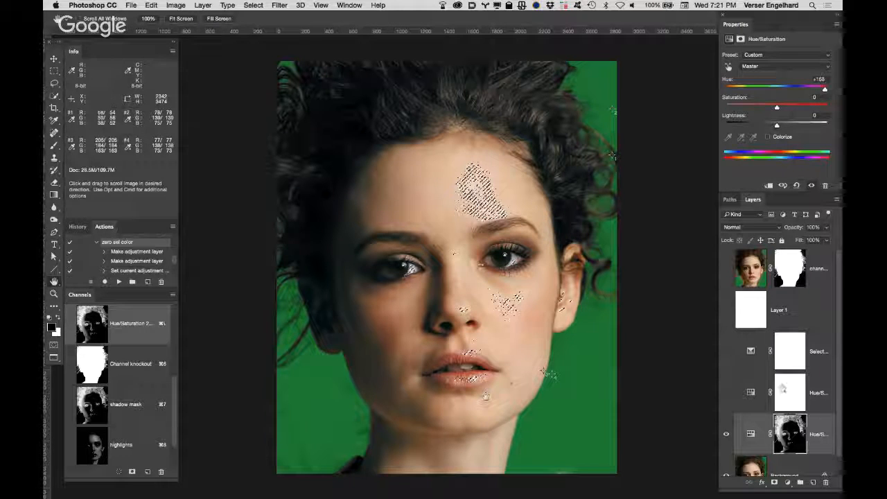
click(789, 481)
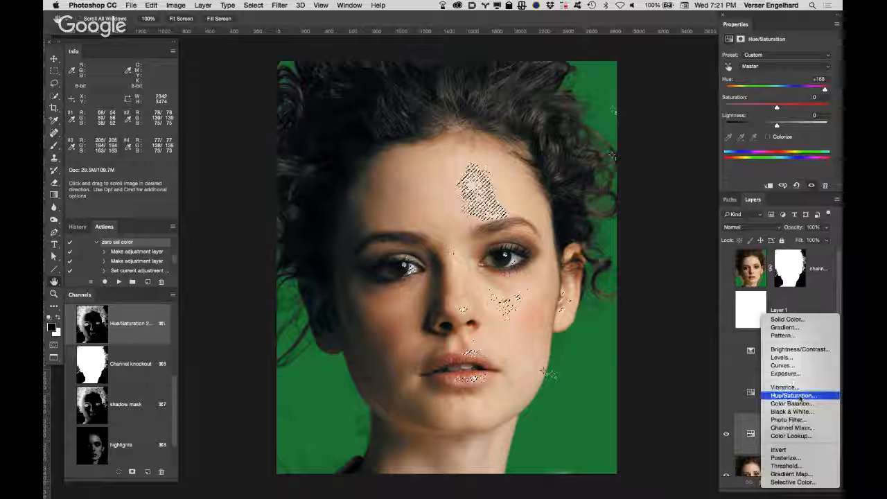
click(793, 395)
drag(777, 88, 742, 89)
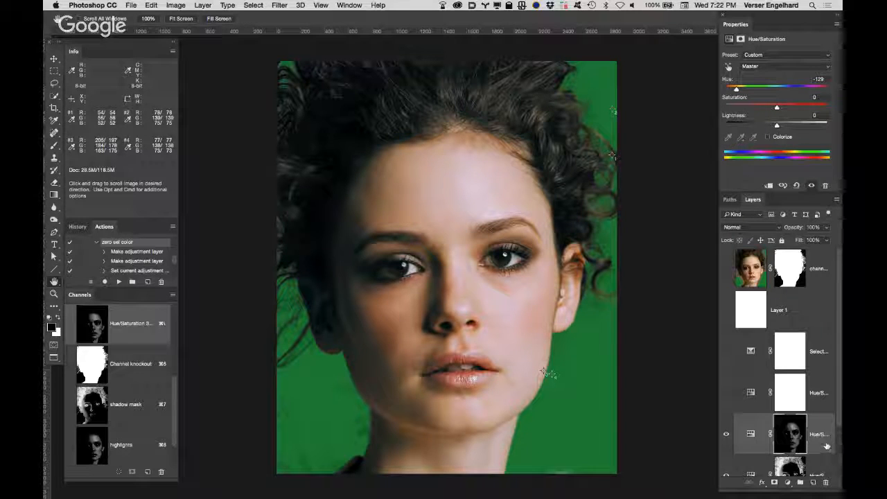
Delete the two masked Hue/Saturation layers that tint the highlights and shadows.
drag(822, 447, 825, 483)
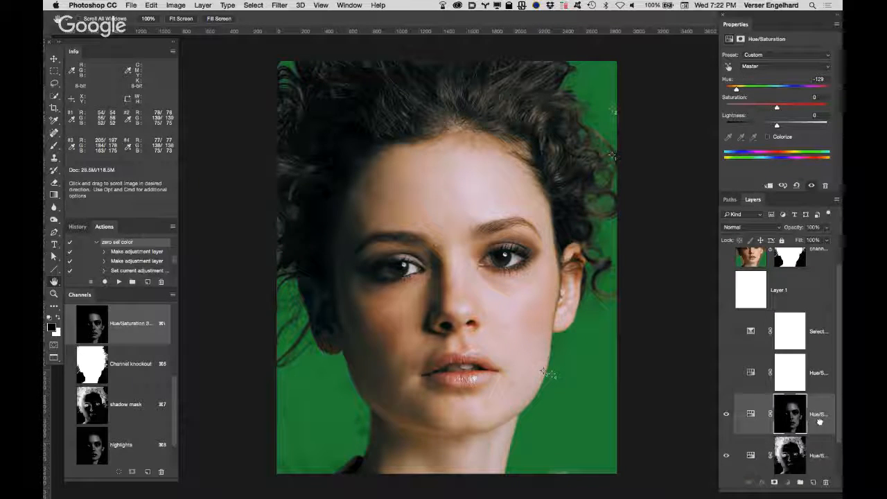
drag(822, 426, 825, 483)
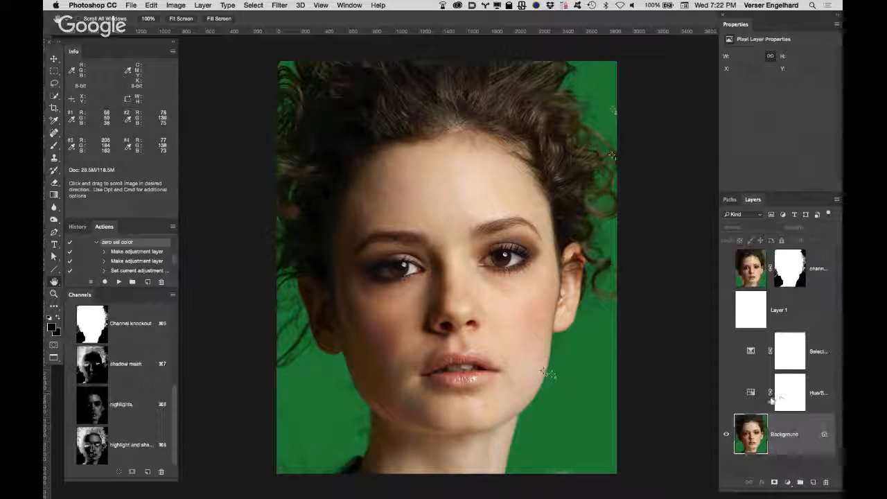
Show the remaining Hue/Saturation and Selective Color layers again, and set Black to +100% for the Blacks in the Selective Color adjustment.
click(726, 393)
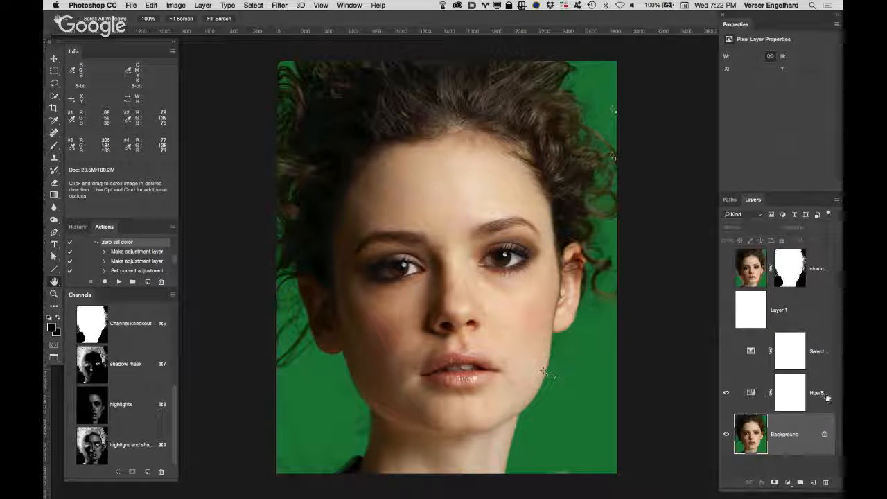
click(726, 352)
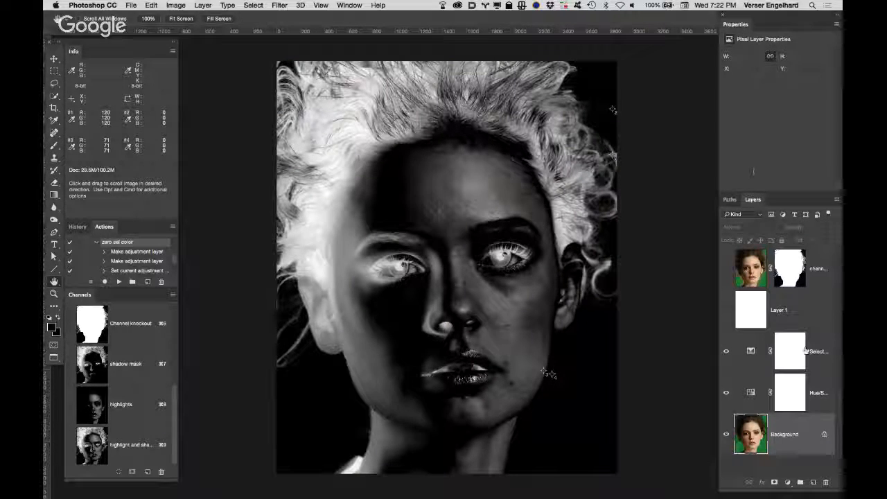
click(753, 363)
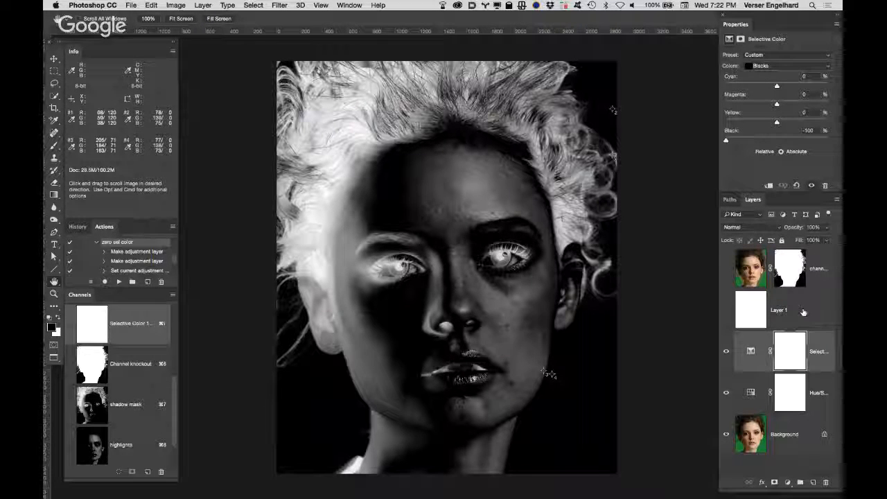
drag(726, 139, 824, 140)
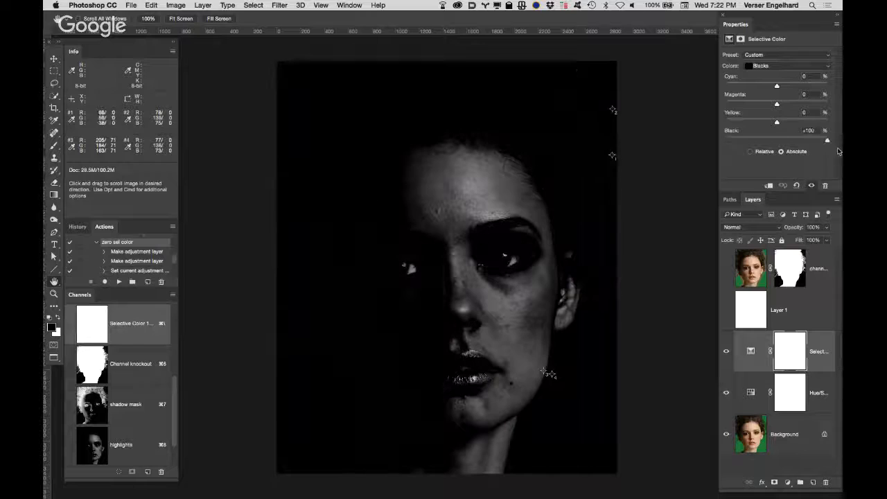
Set Black to +100% for the Whites in the Selective Color adjustment, and make the composite RGB channel active.
click(792, 66)
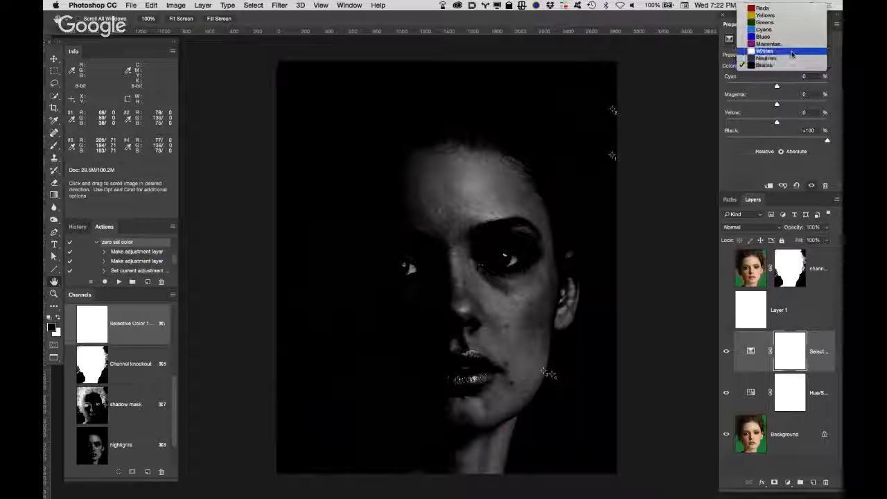
click(793, 53)
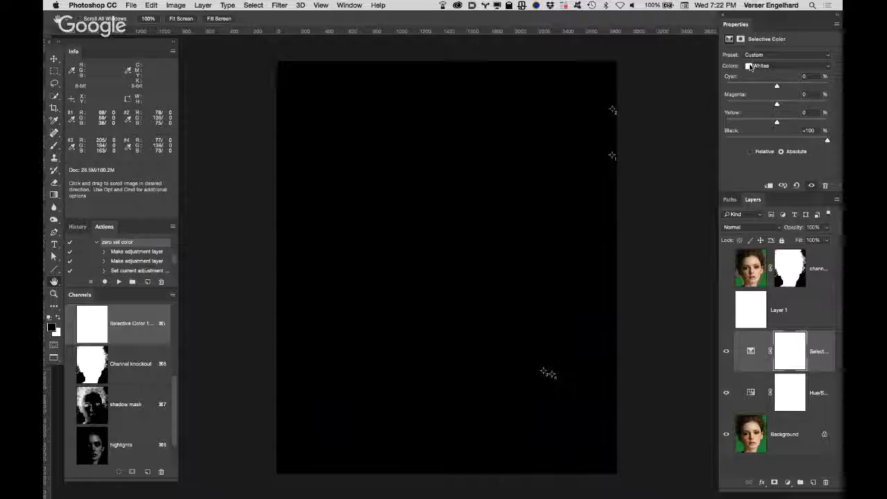
click(785, 66)
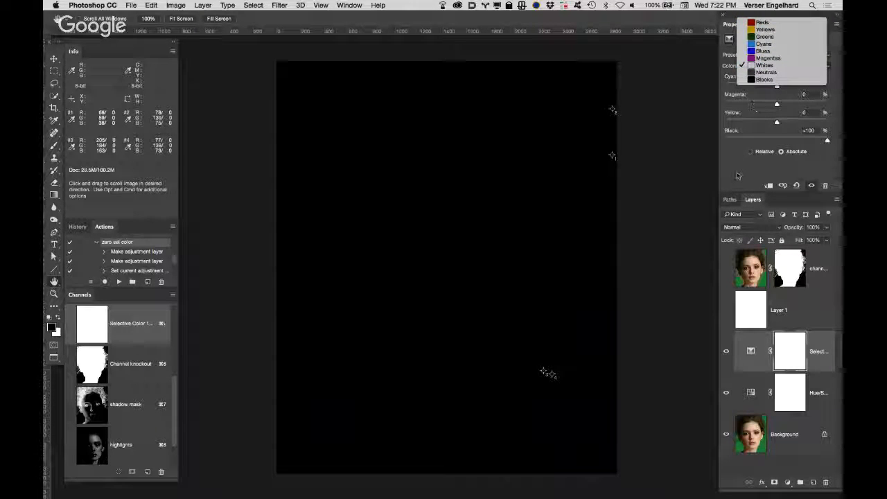
click(738, 174)
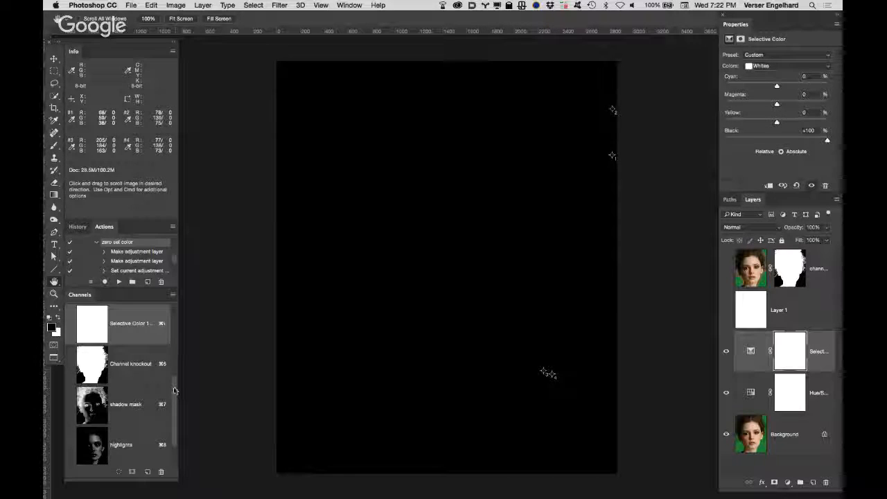
drag(178, 393, 180, 297)
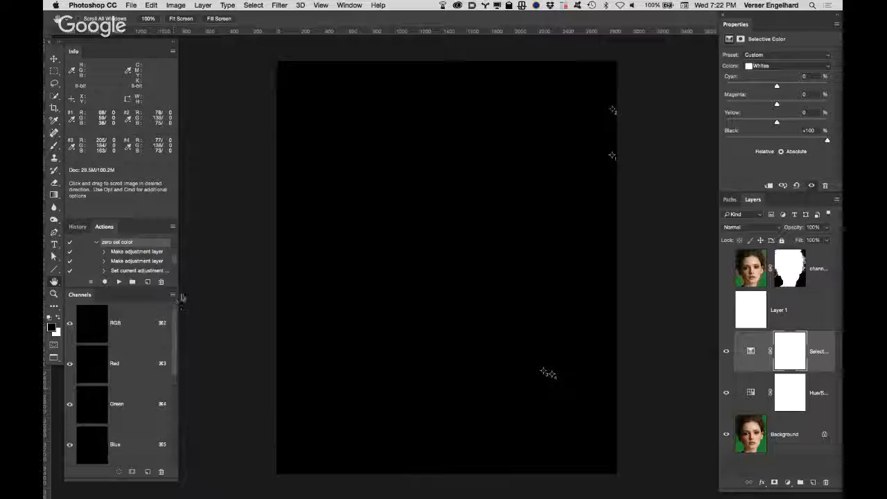
click(138, 328)
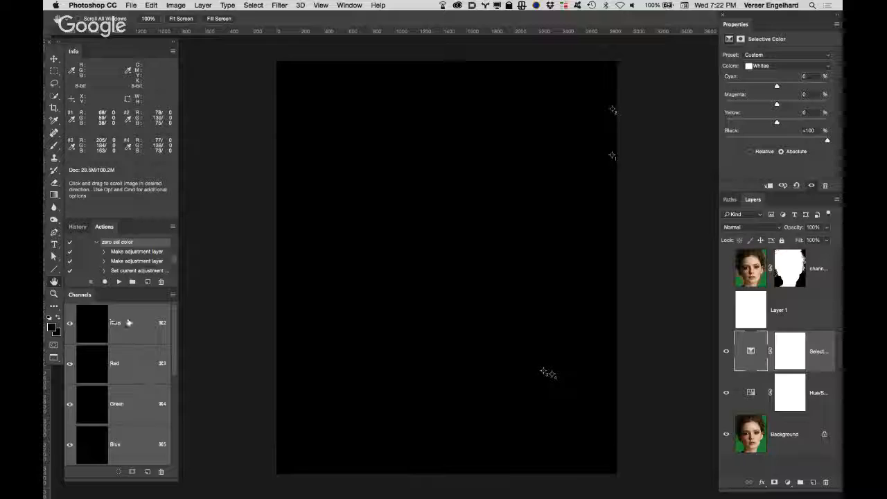
Set Black to -100% for the Greens in the Selective Color adjustment.
click(785, 67)
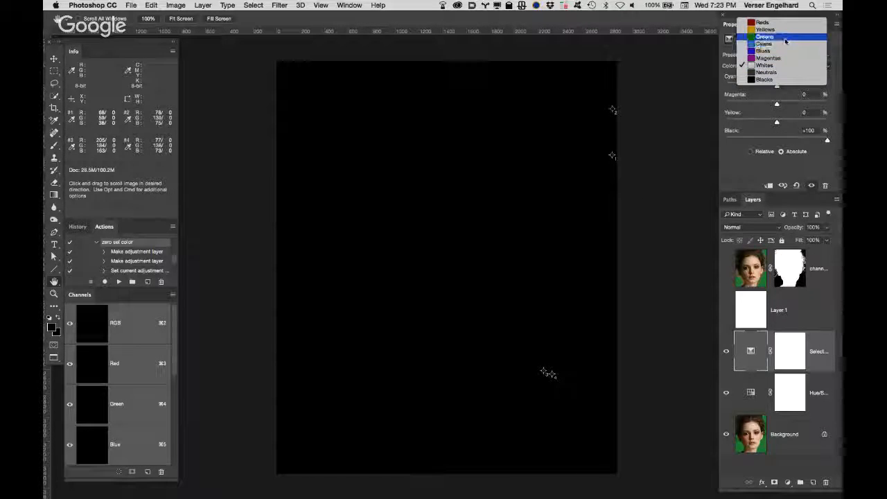
click(786, 37)
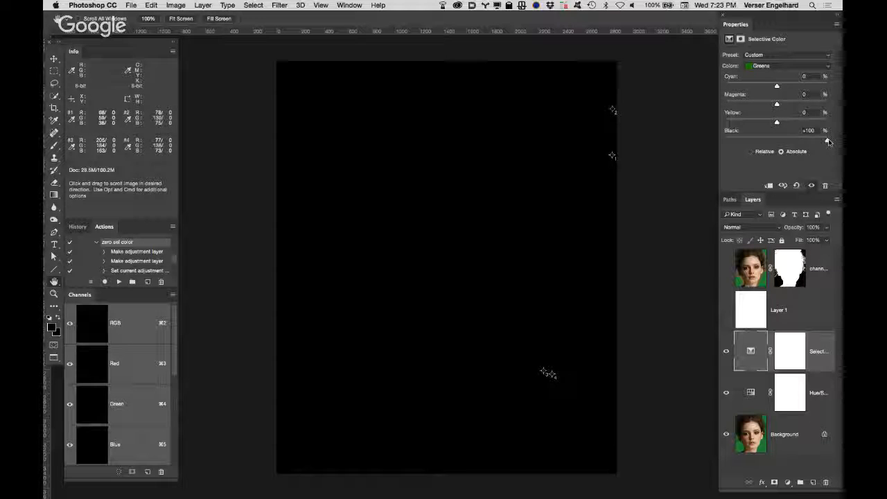
drag(828, 141, 721, 138)
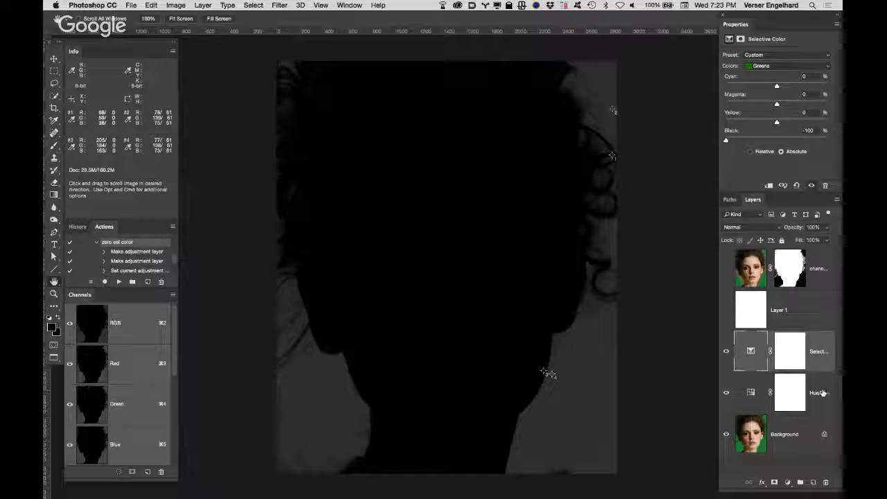
Raise the Greens saturation to +100 on the Hue/Saturation layer by sampling the background with the on-image adjustment tool.
click(783, 399)
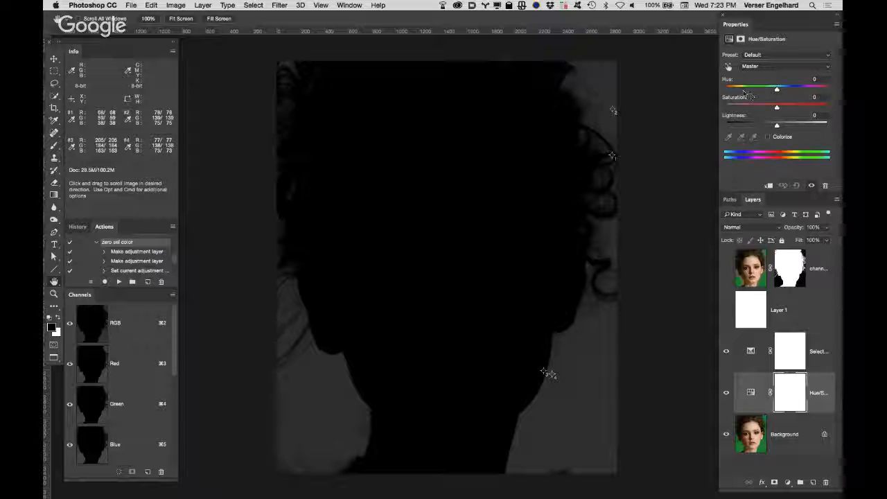
click(729, 67)
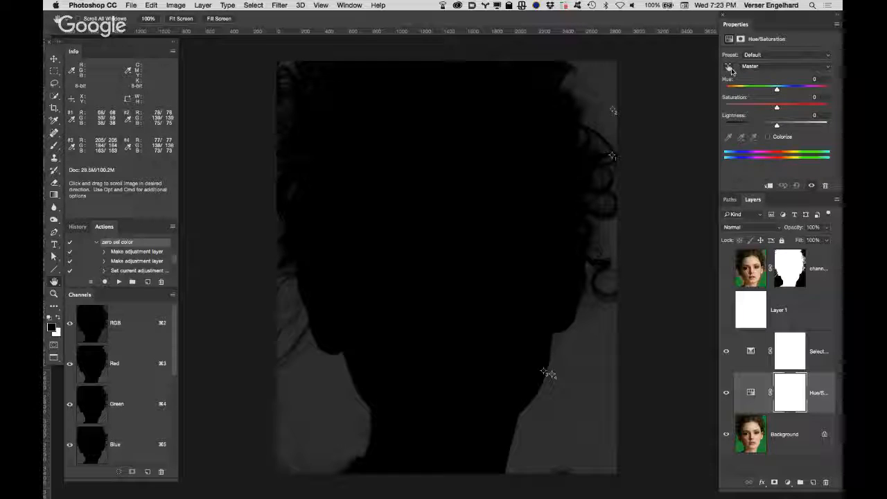
click(728, 67)
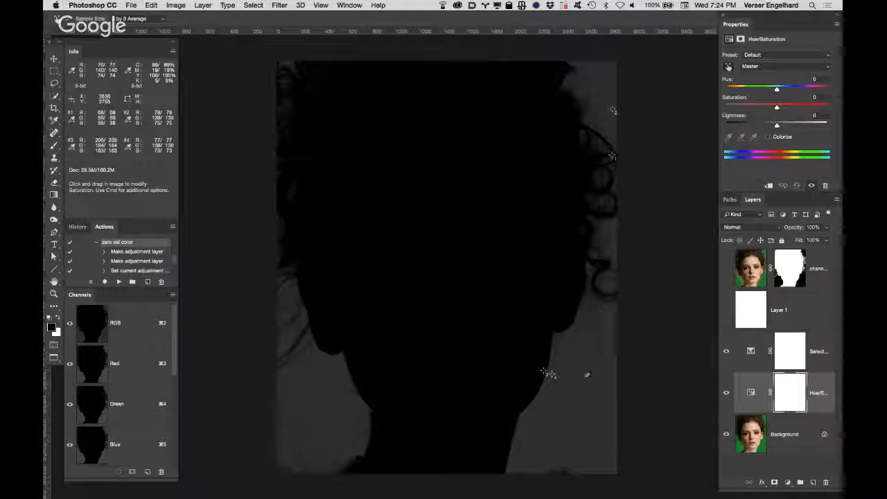
click(552, 418)
drag(552, 418, 659, 423)
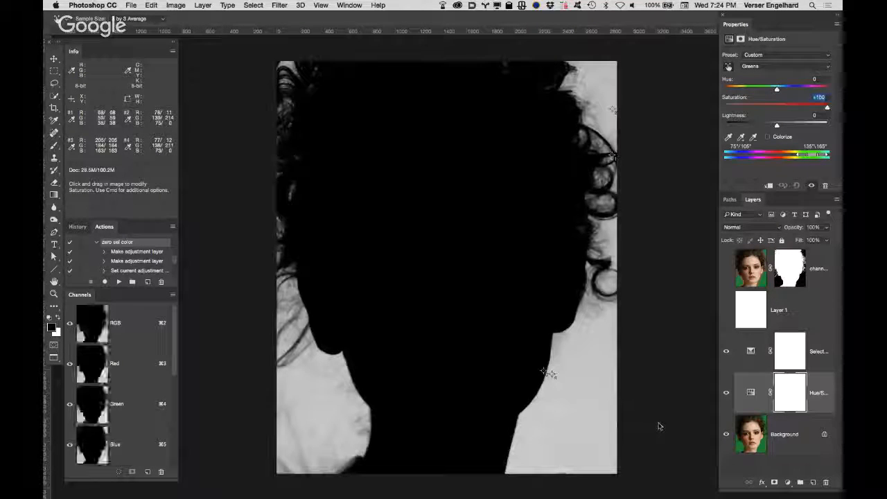
drag(552, 415, 668, 417)
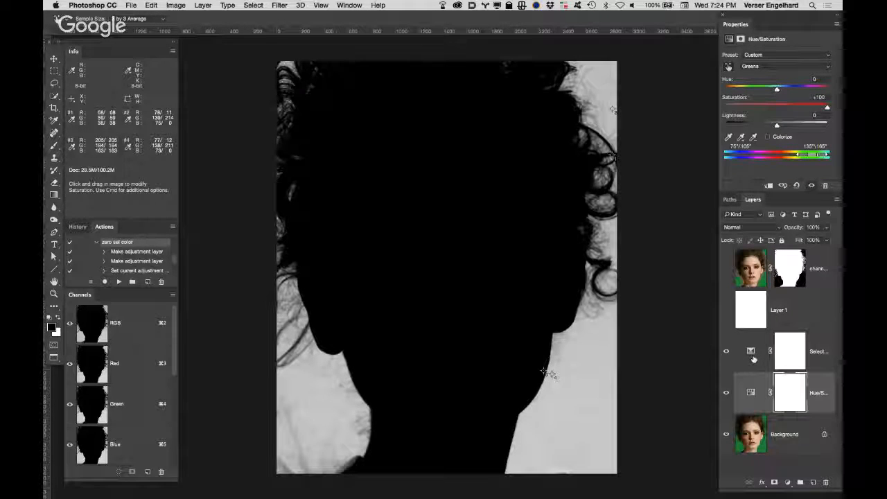
Try the Hue/Saturation layer above the Selective Color layer, and move it back below.
key(z)
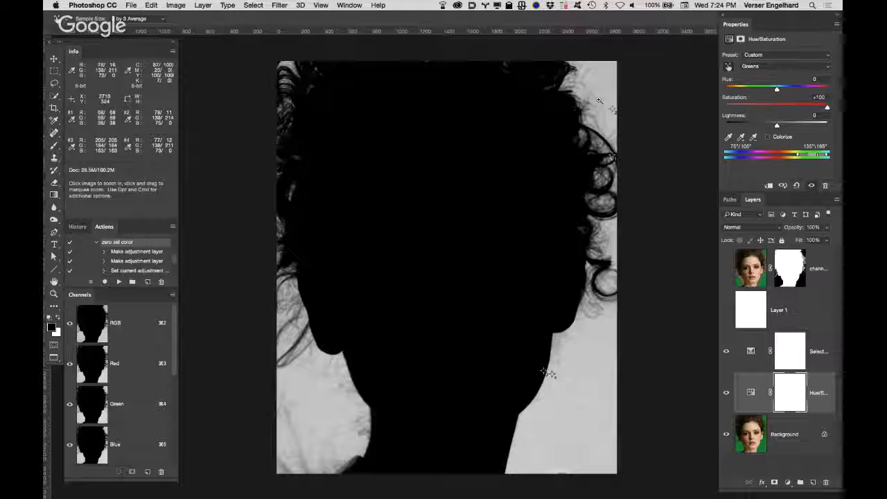
click(604, 104)
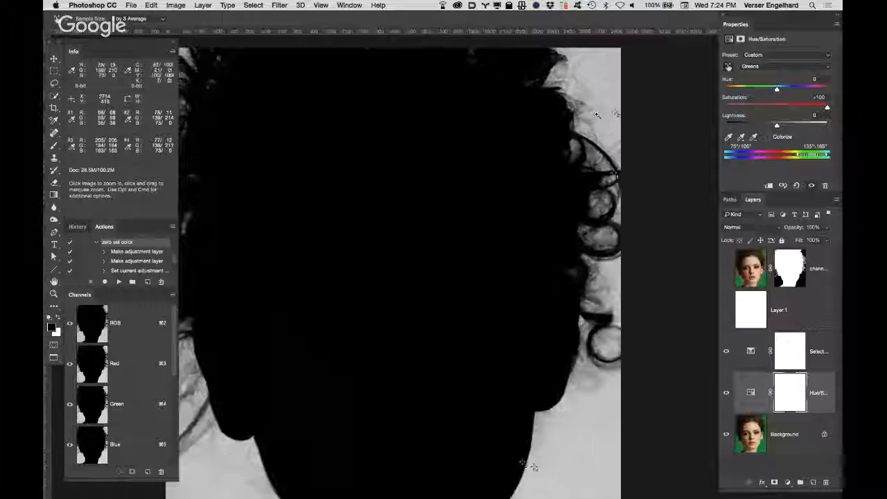
click(598, 114)
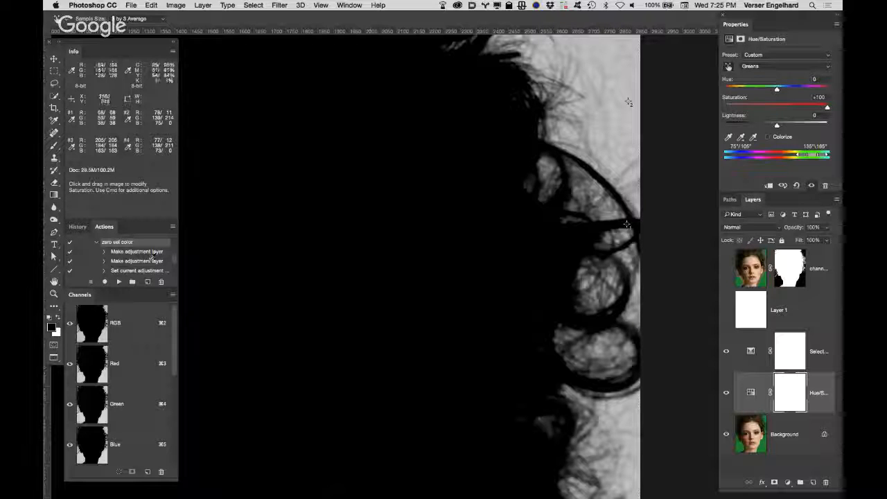
double_click(54, 281)
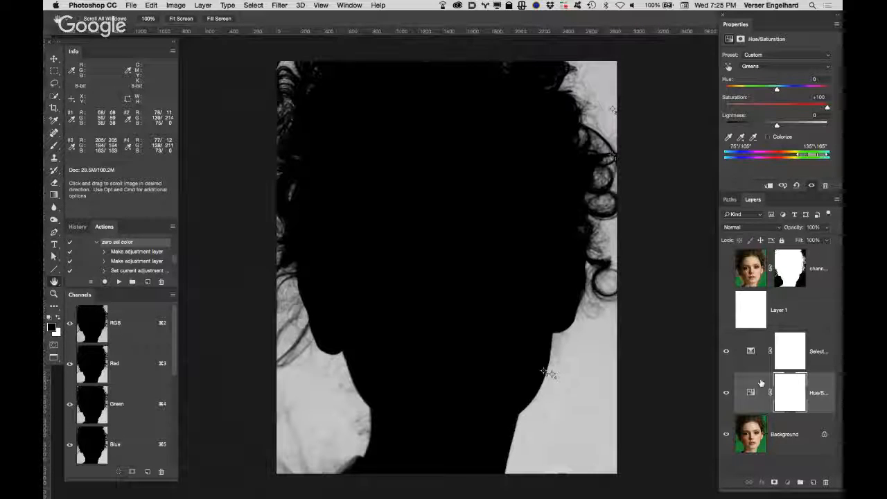
drag(760, 383, 766, 339)
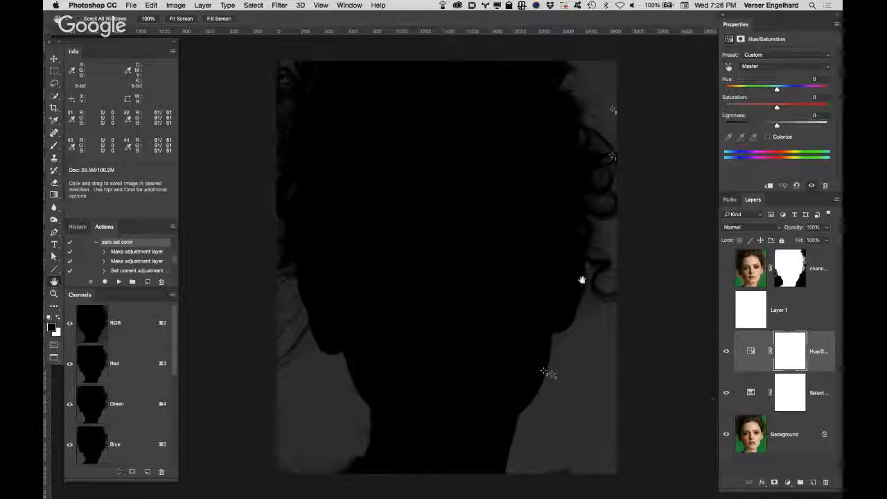
drag(751, 357, 749, 410)
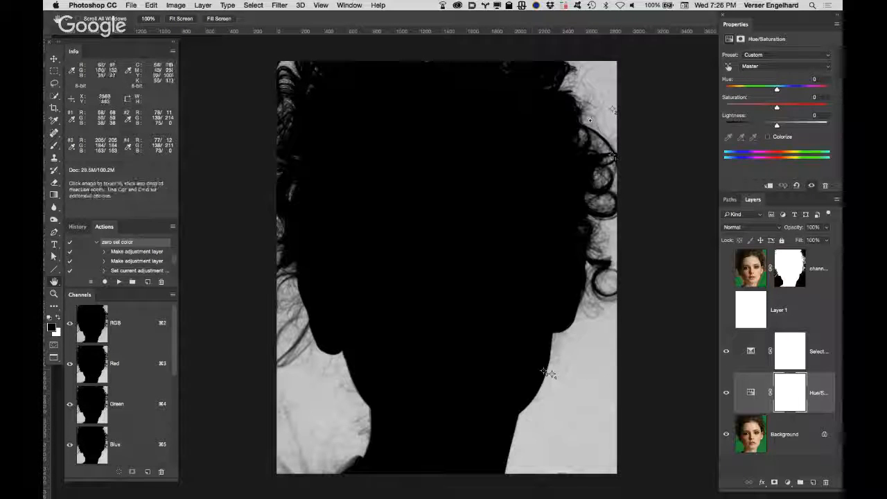
Set the Greens saturation to +75 on the Hue/Saturation layer, using on-image adjustment on the background beside the neck.
super+click(603, 140)
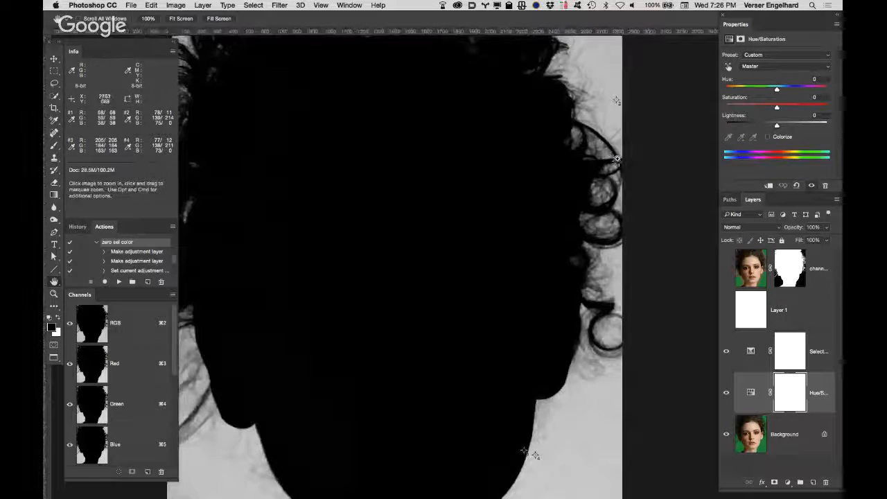
super+click(603, 143)
super+click(617, 175)
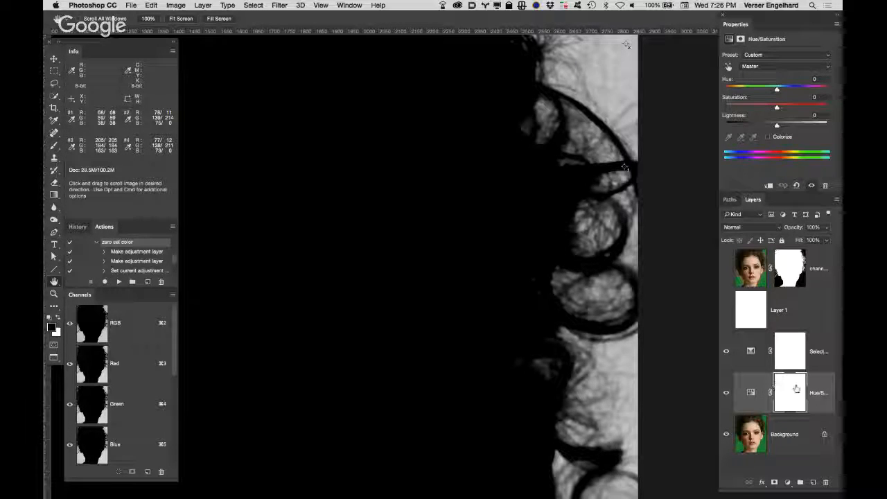
click(729, 67)
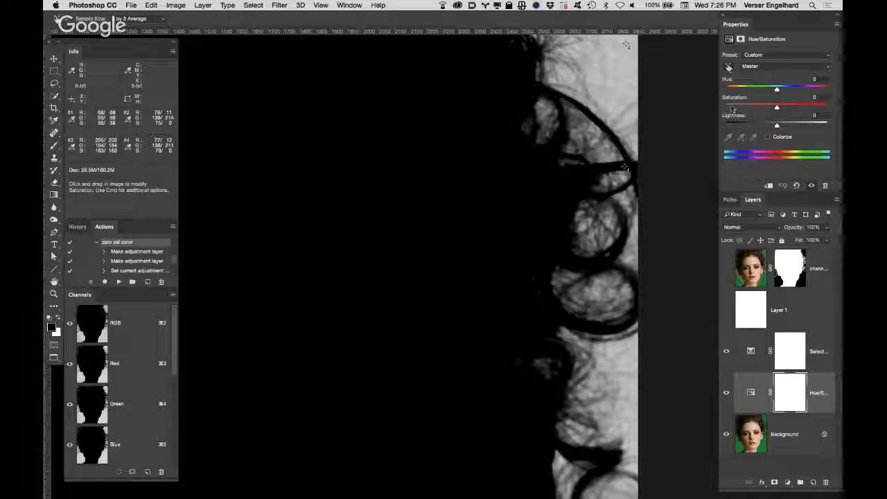
drag(542, 334, 422, 109)
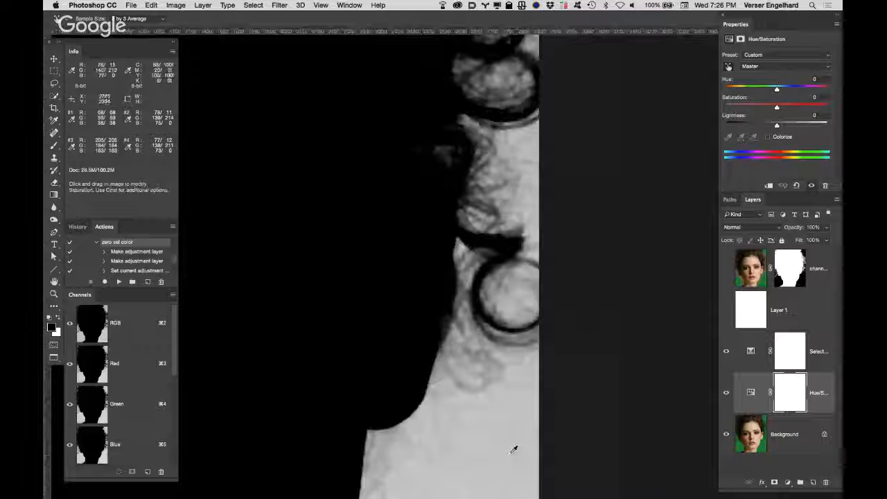
click(516, 449)
text(100)
mouse_move(511, 456)
mouse_down()
mouse_move(499, 455)
mouse_move(515, 451)
mouse_up()
Inspect the curls along the hair edge and compare the mask with the Hue/Saturation layer hidden and shown.
drag(439, 245, 457, 382)
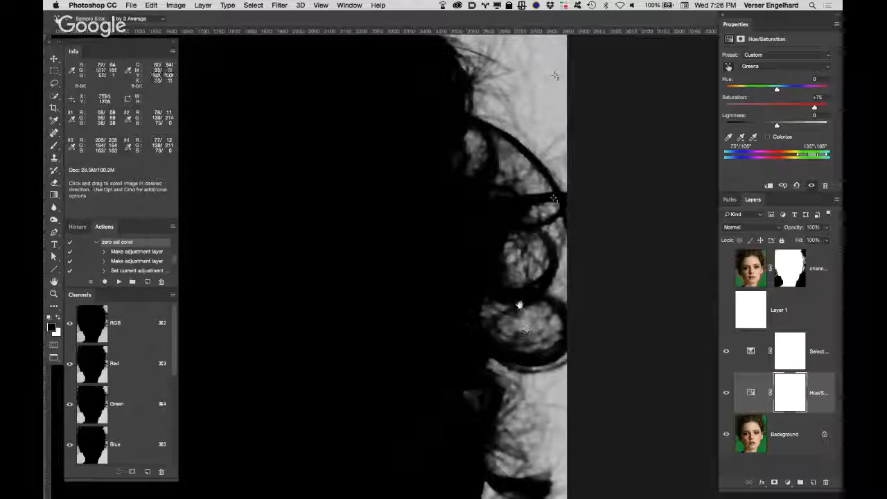
drag(392, 268, 448, 109)
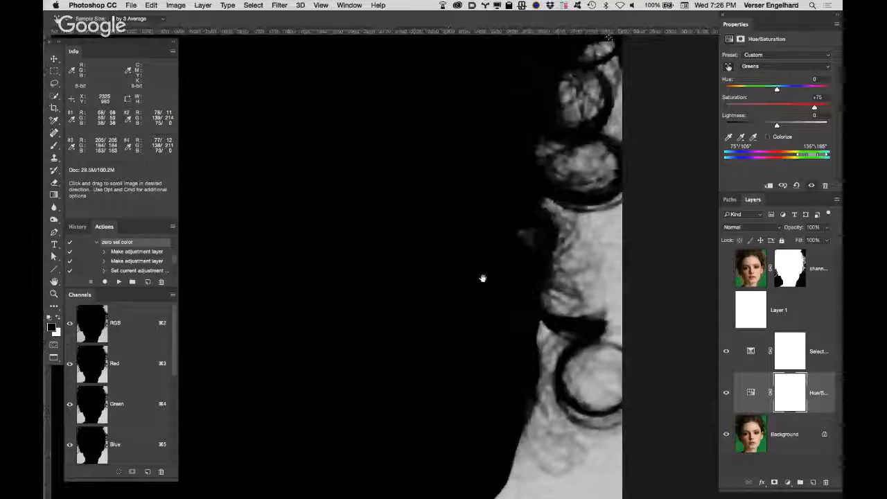
drag(483, 279, 477, 336)
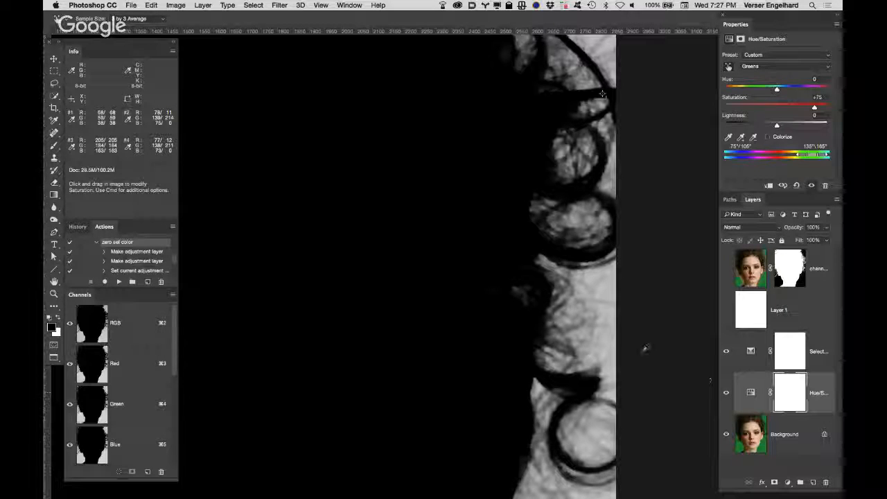
alt+click(592, 305)
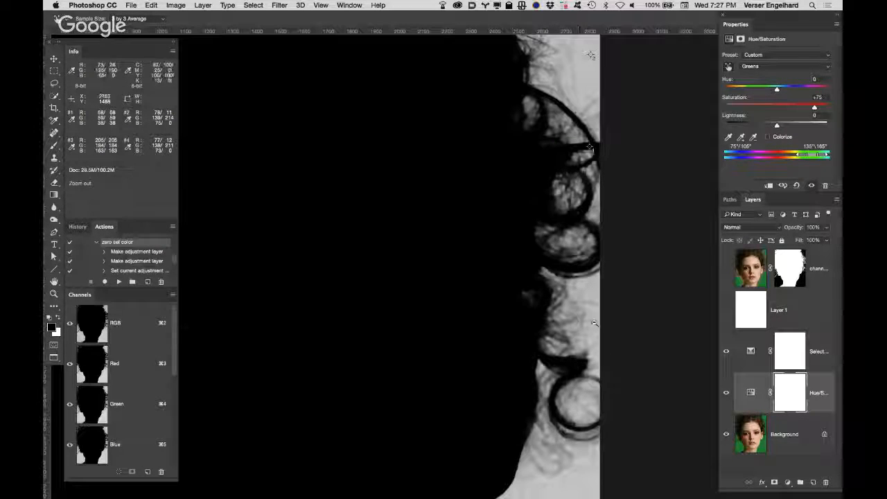
click(726, 394)
click(726, 394)
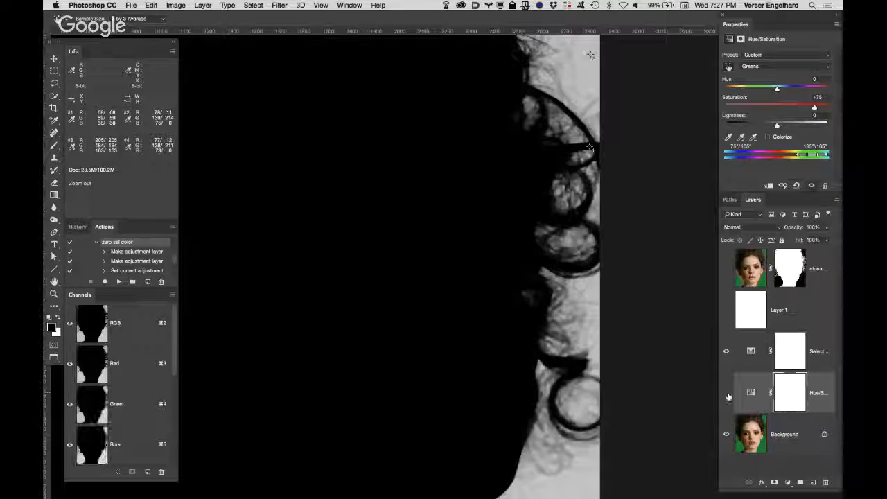
click(727, 395)
click(727, 395)
click(727, 394)
click(727, 394)
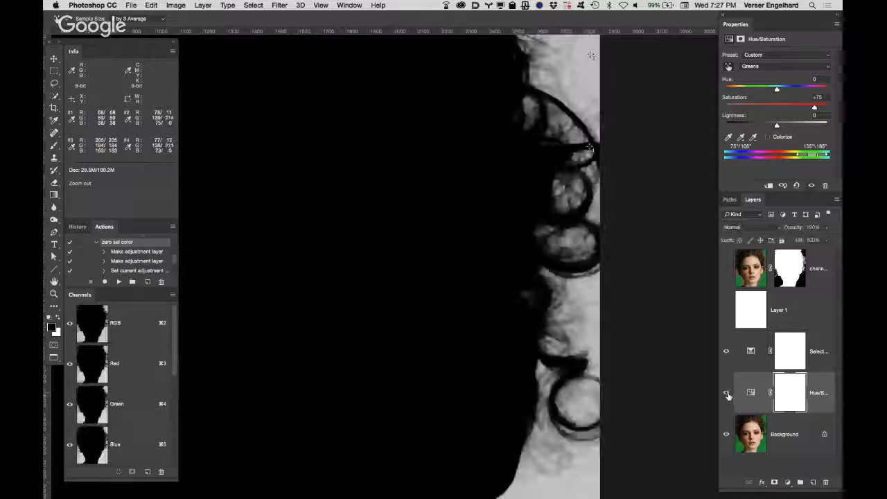
click(727, 394)
click(727, 394)
click(728, 395)
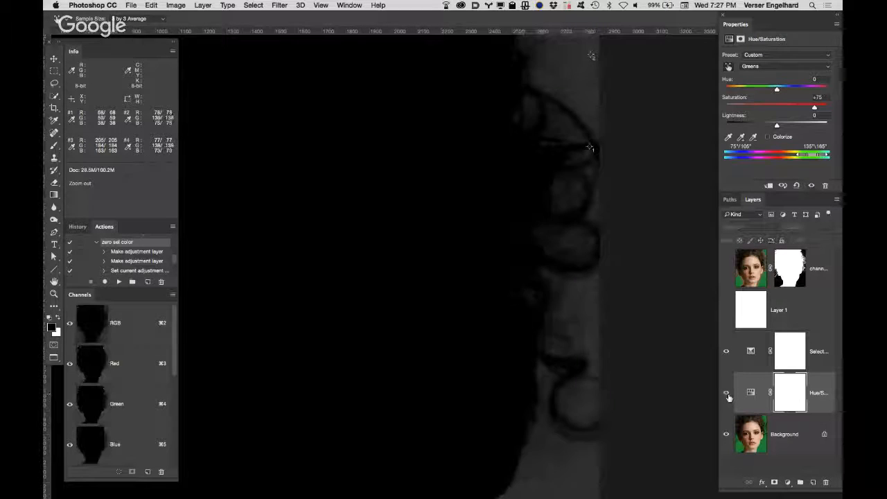
click(728, 396)
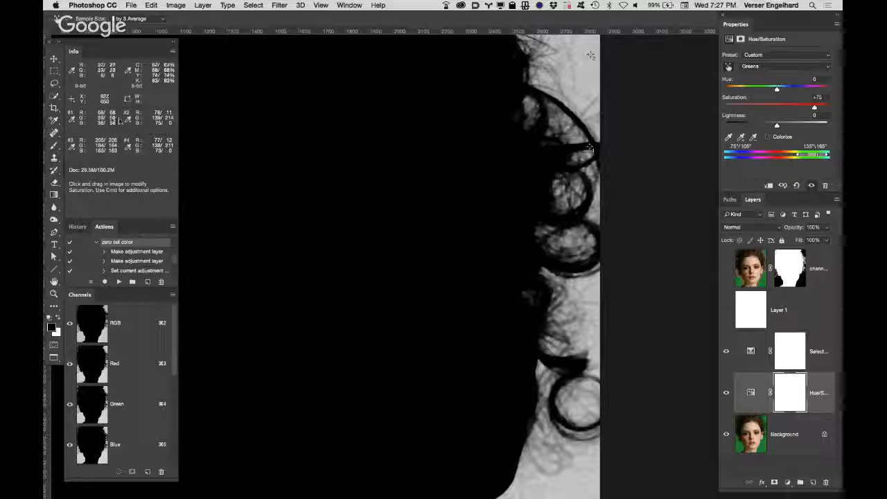
Select the Background layer and duplicate the Blue channel as a new alpha channel.
key(h)
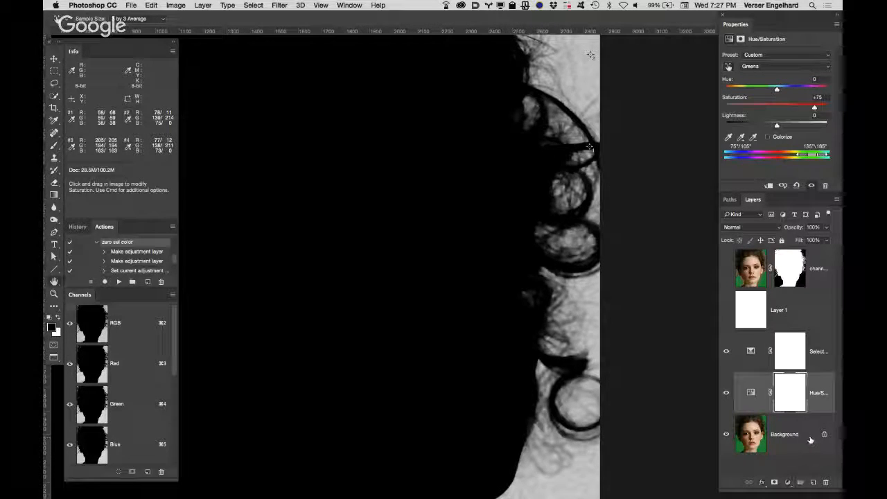
click(786, 433)
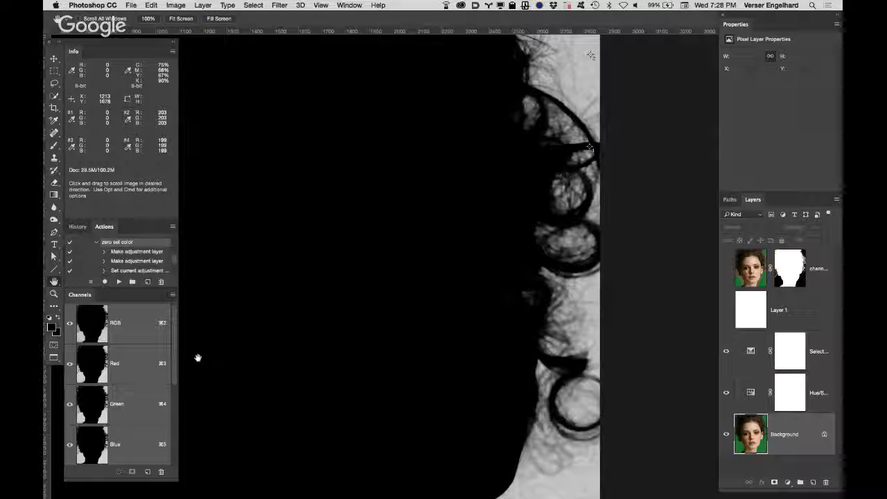
mouse_move(178, 359)
mouse_down()
mouse_move(178, 461)
mouse_move(177, 361)
mouse_up()
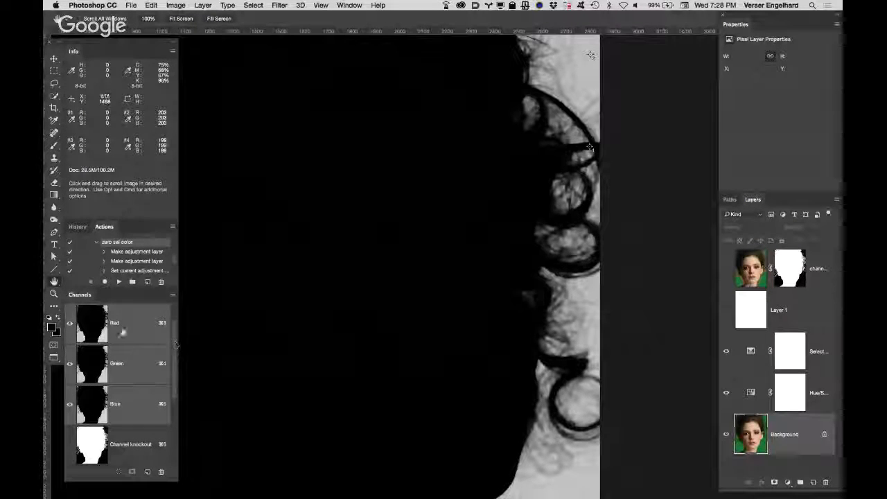
drag(176, 330, 174, 307)
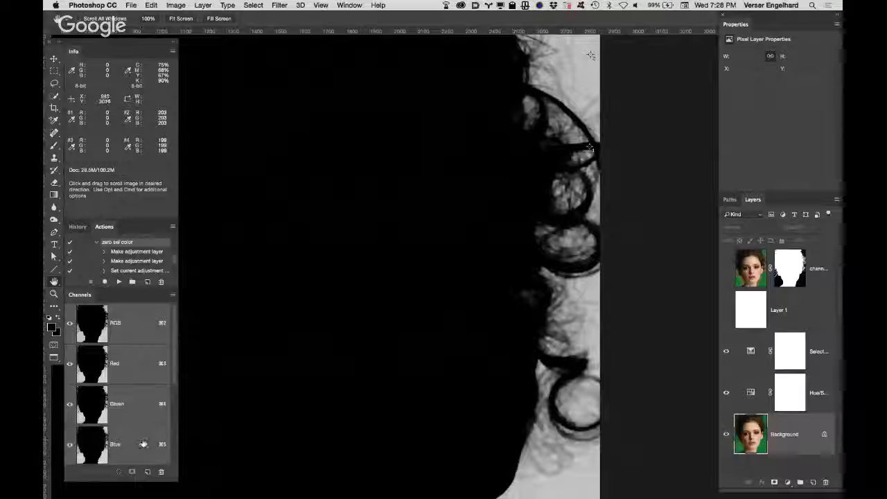
click(143, 443)
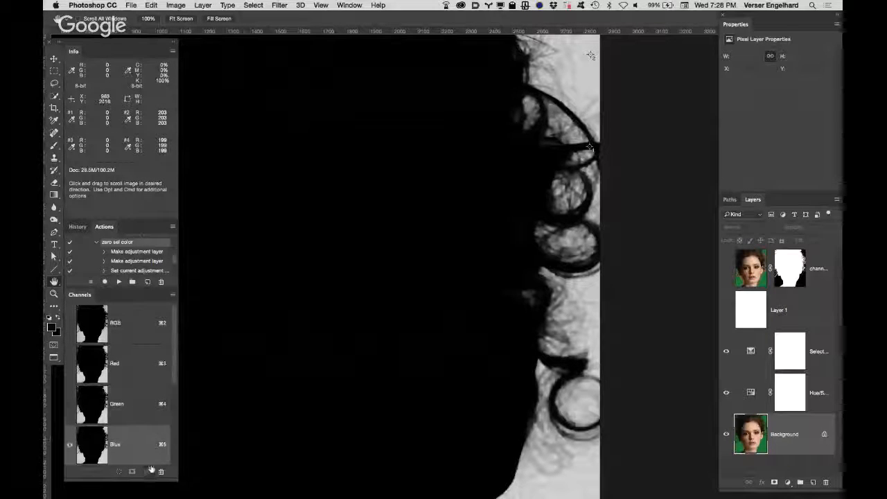
drag(144, 447, 146, 471)
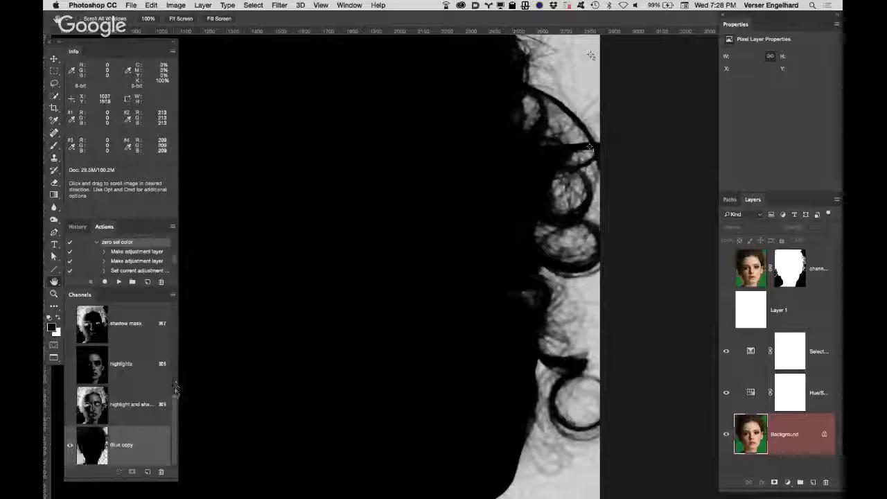
Rename the duplicated Blue channel with a name beginning with "zero c".
double_click(121, 446)
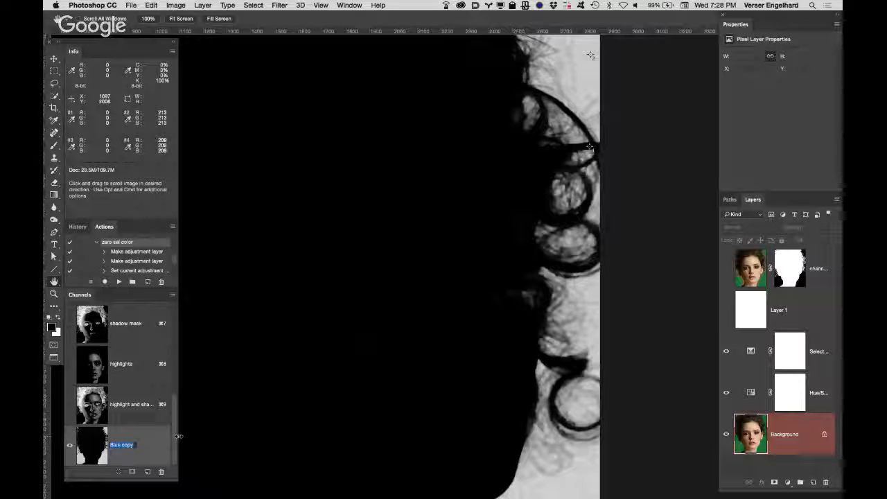
text(f)
text(ero c)
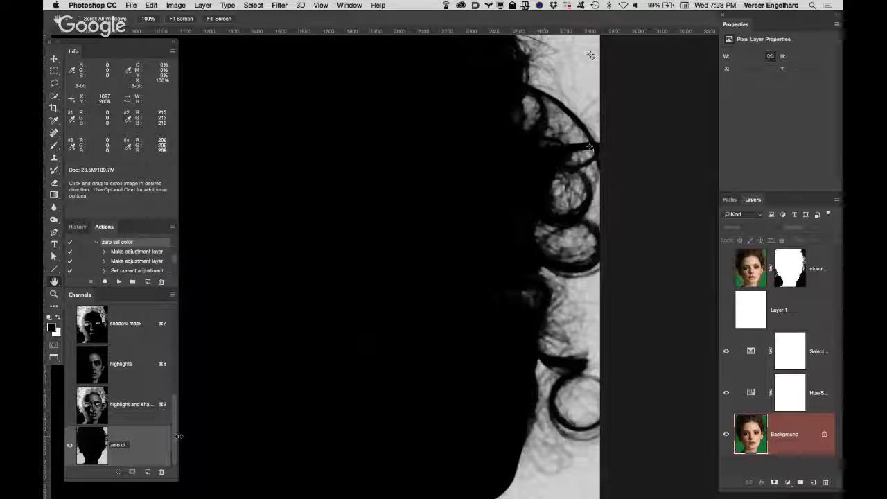
Name the selected alpha channel "zero color knockout".
text(olo)
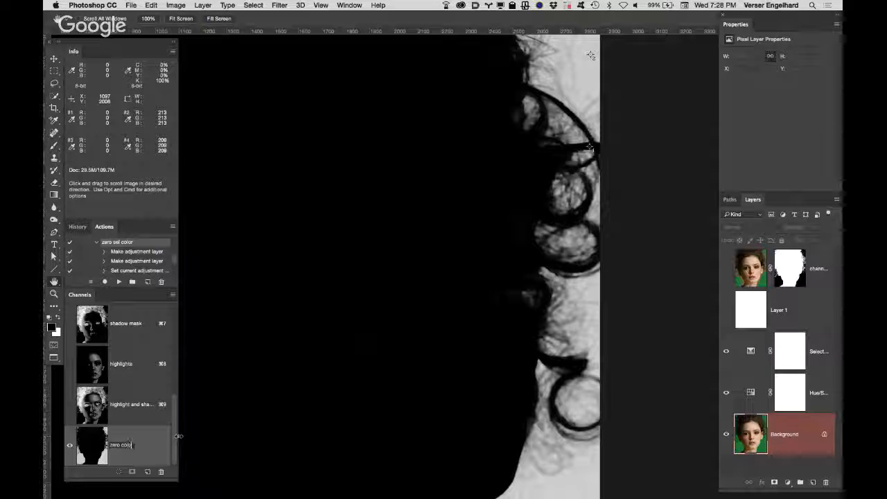
text(r hn)
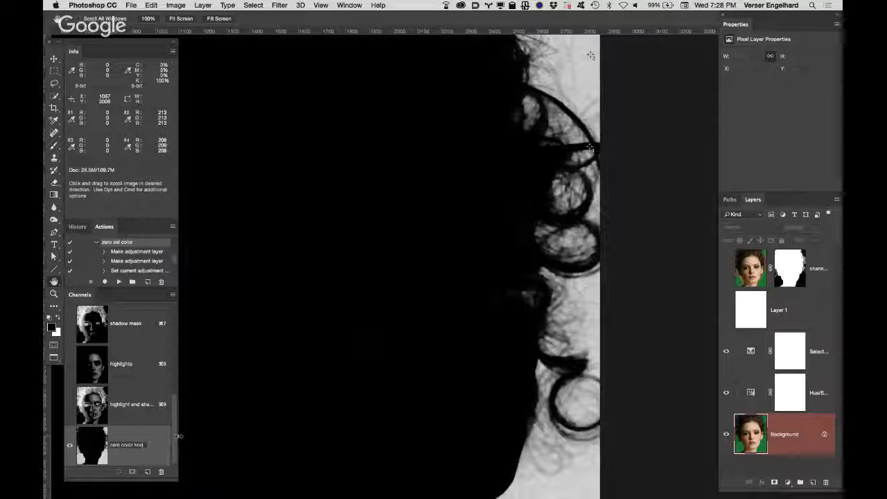
text(ockou)
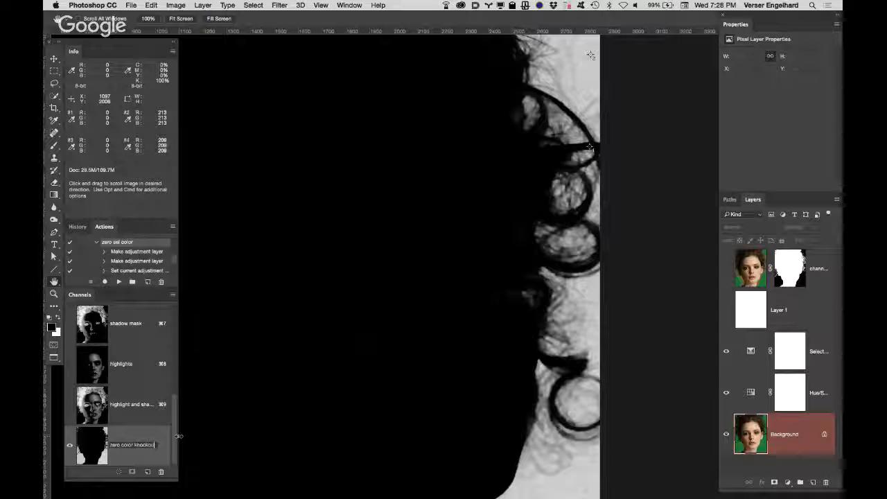
text(t)
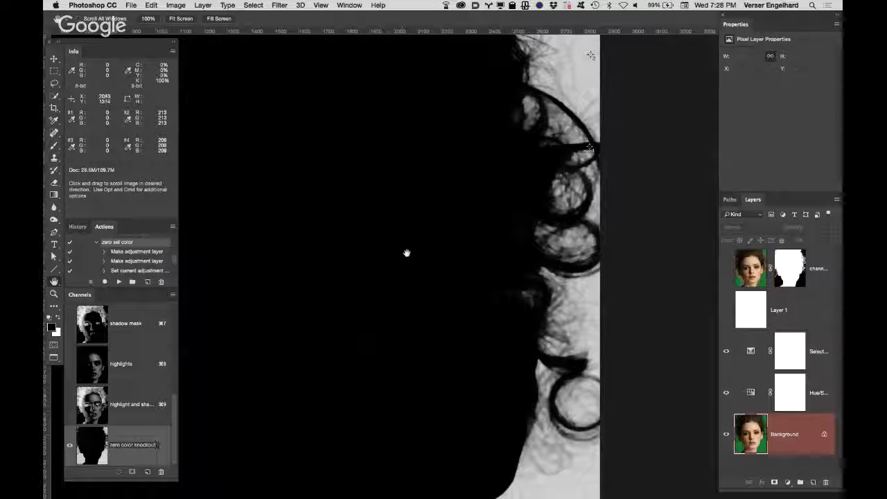
key(Return)
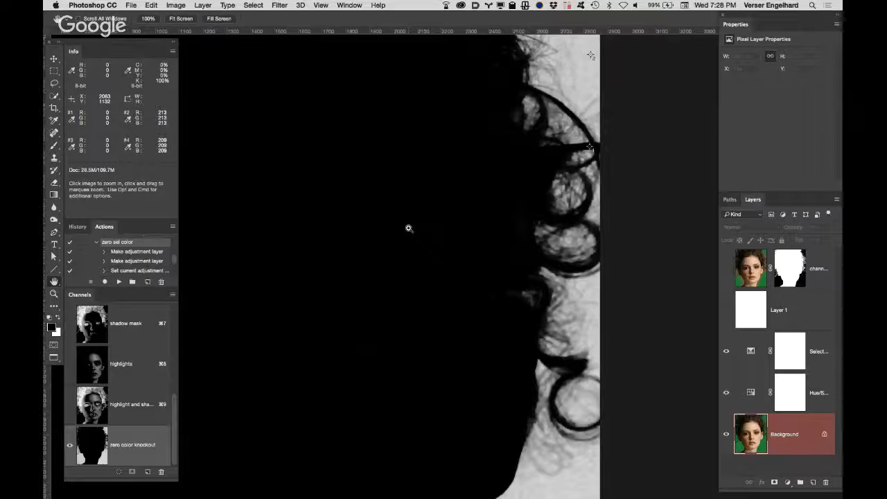
Apply Levels to the zero color knockout channel with the white input level set to 200.
key(super+l)
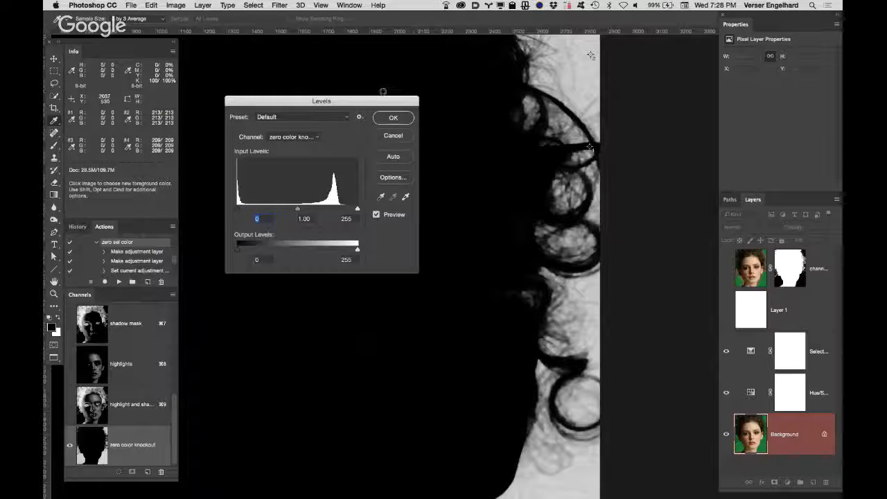
drag(383, 92, 796, 74)
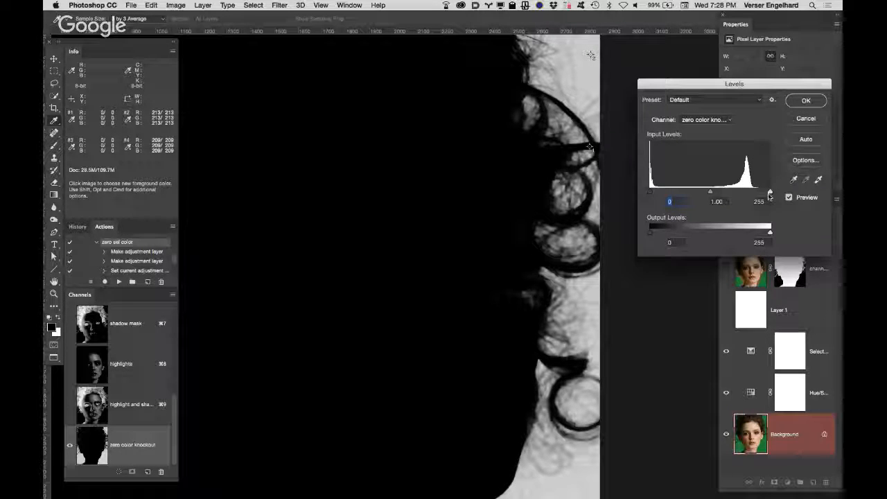
drag(769, 194, 746, 195)
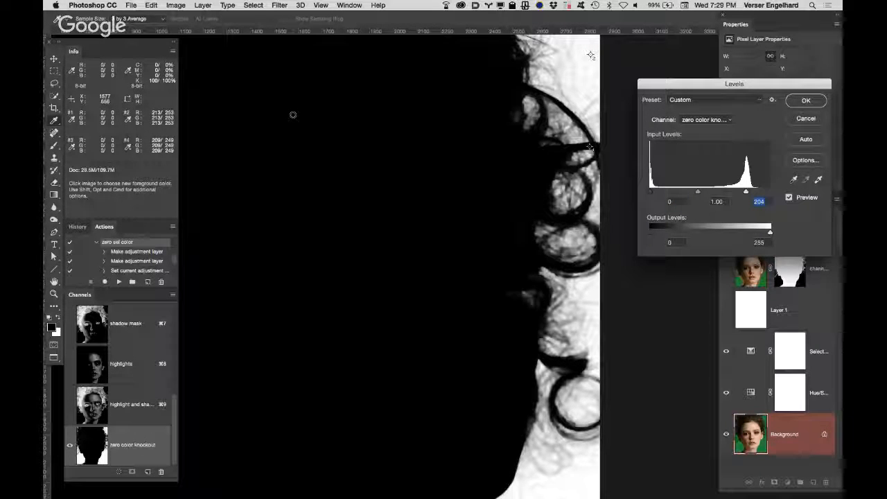
key(Up)
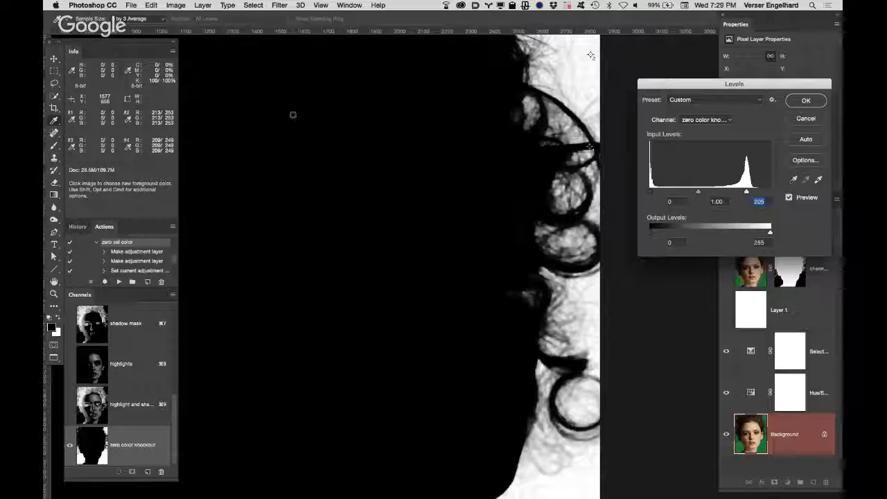
key(Up)
key(Up)
key(Down)
key(Down)
key(Down)
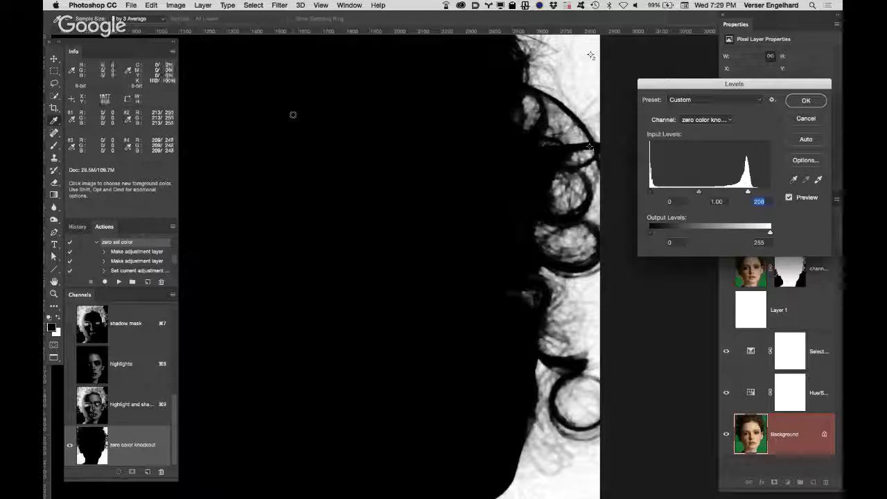
key(Down)
key(Down)
key(Down)
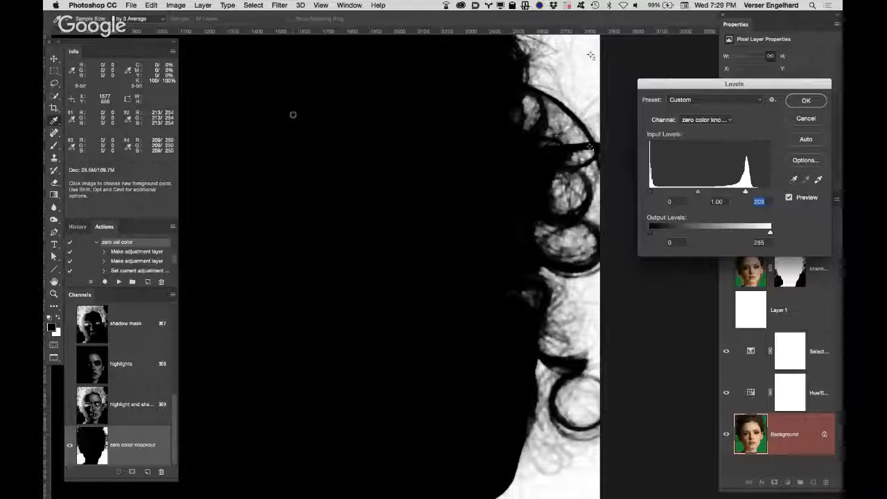
key(Down)
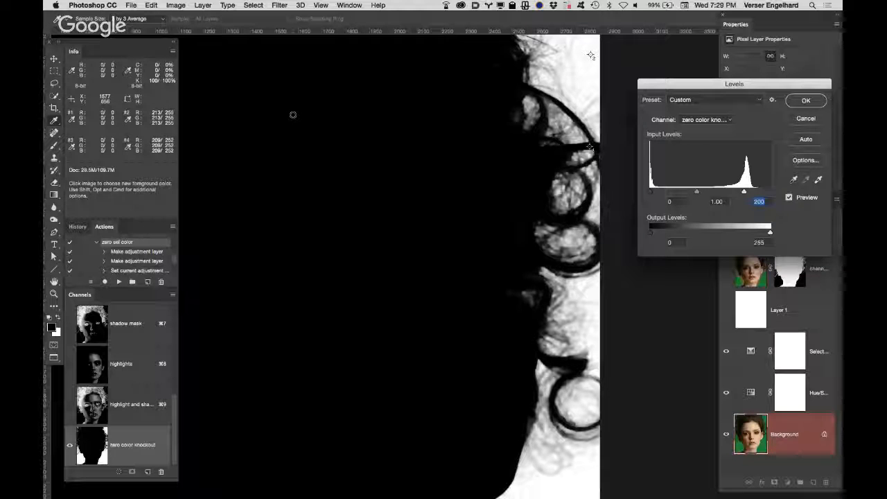
click(804, 101)
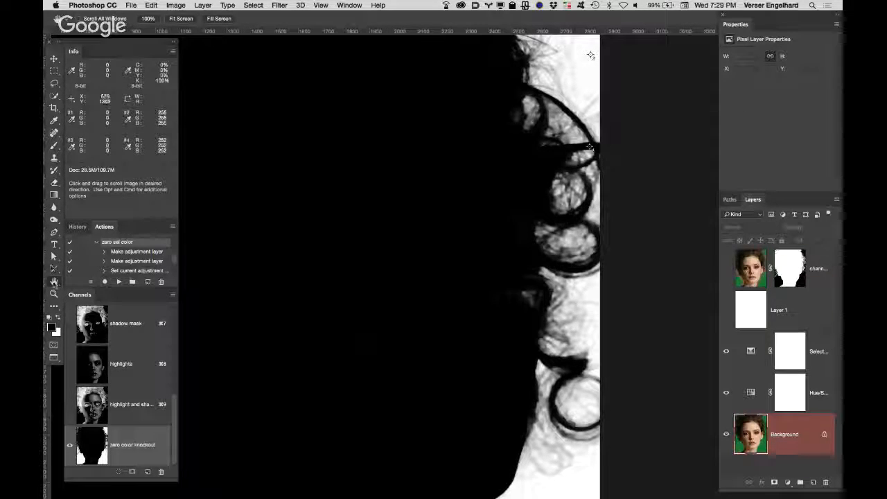
Place a fifth color sampler in the near-black hair area beside the light strands at the image's left edge.
double_click(54, 282)
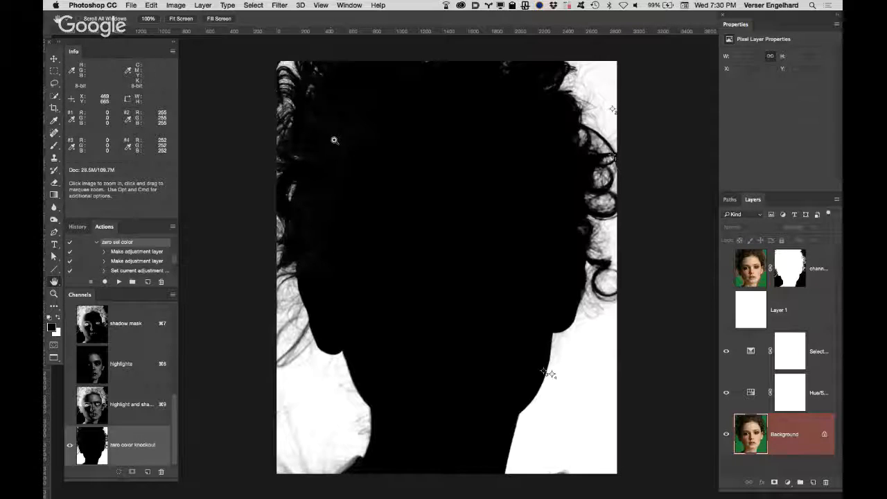
click(329, 166)
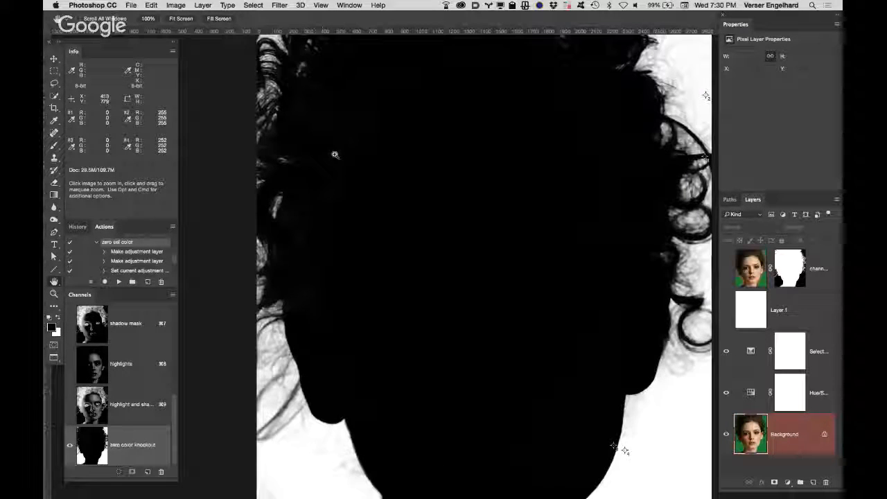
click(328, 166)
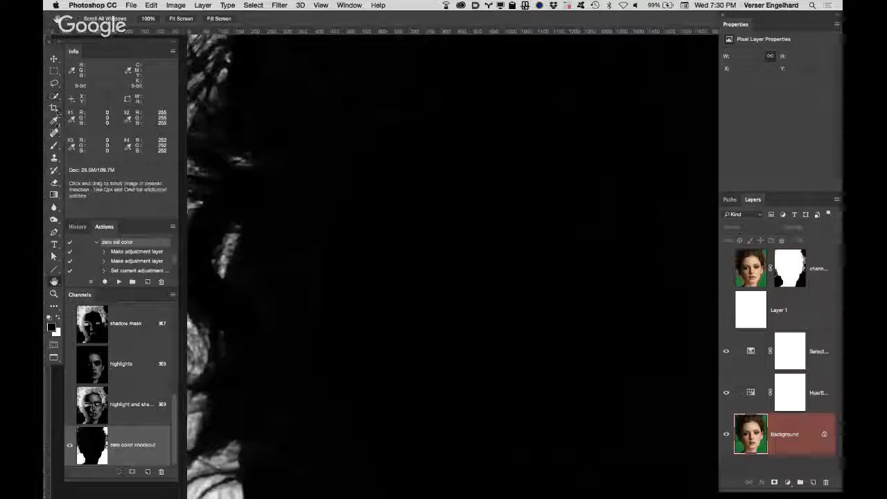
click(56, 121)
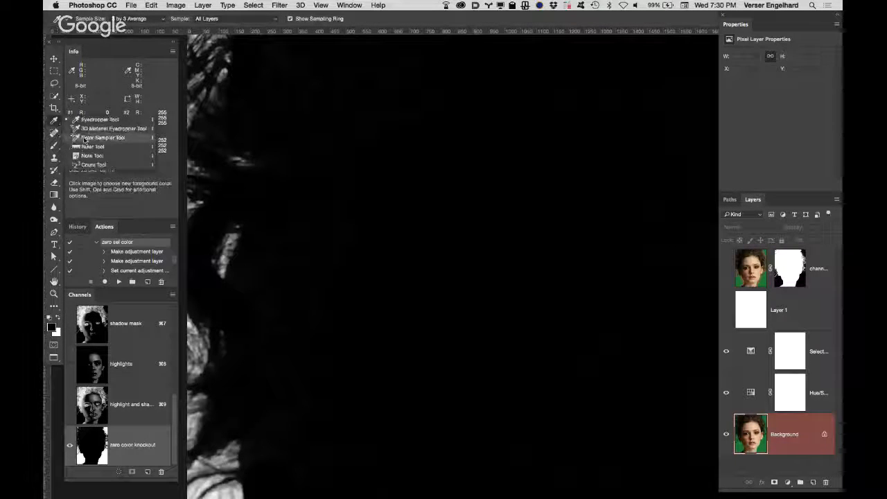
click(103, 138)
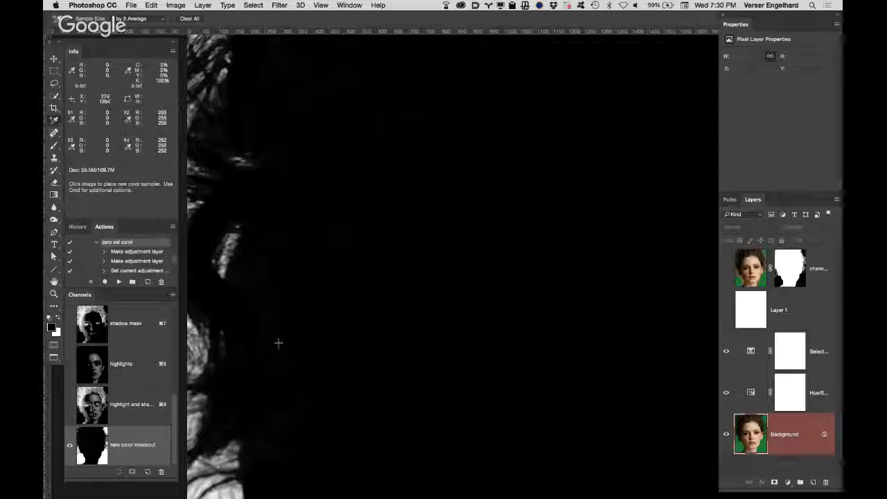
click(274, 414)
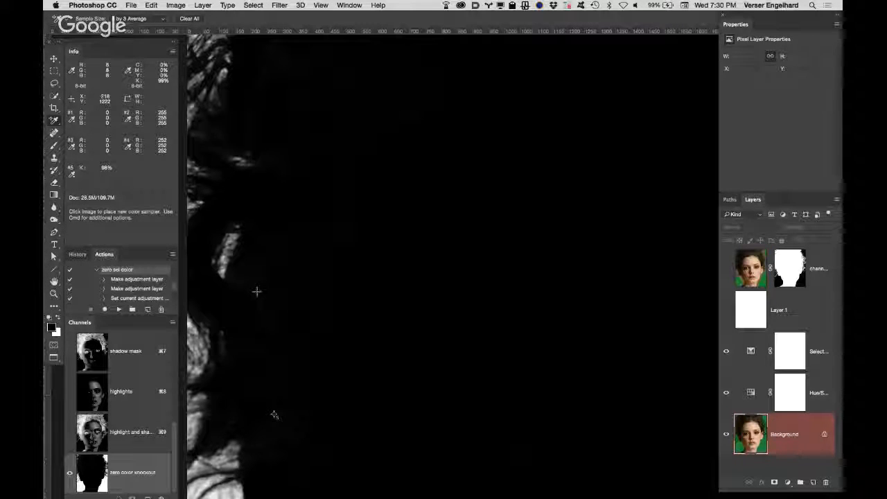
Apply Levels to the zero color knockout channel with black input level 17, switching the fifth sampler's readout to RGB.
key(super+l)
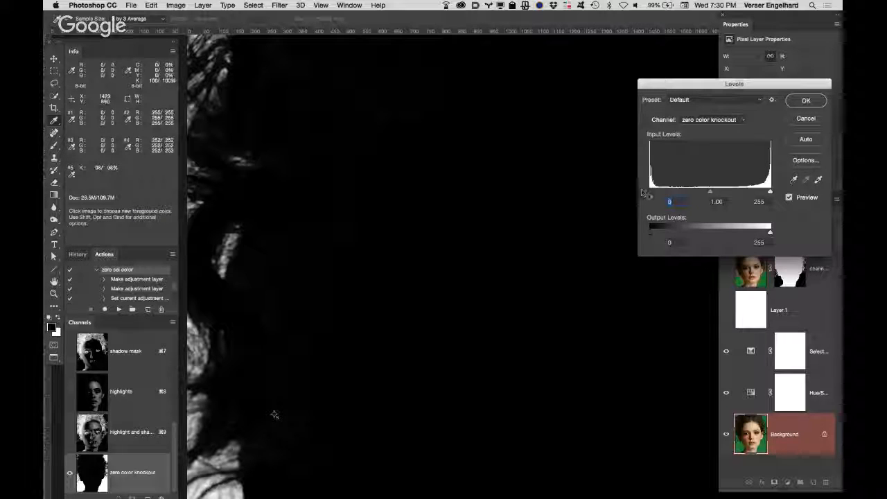
drag(650, 193, 659, 194)
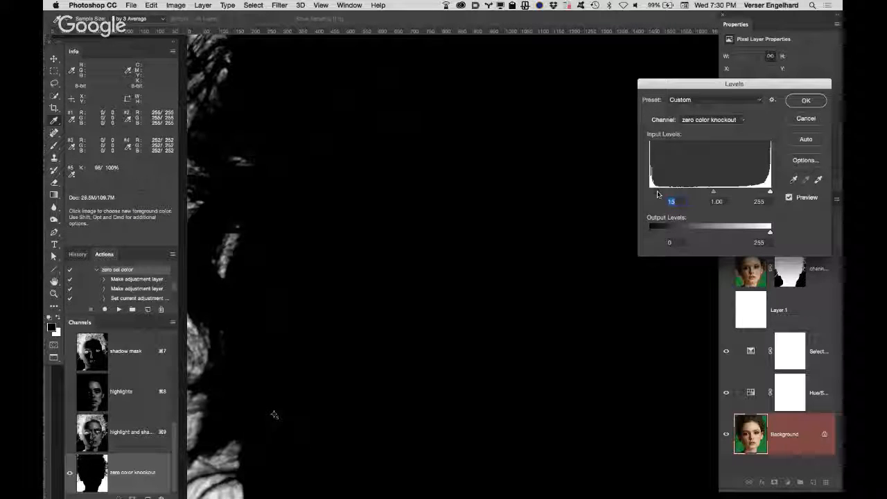
click(74, 177)
click(98, 208)
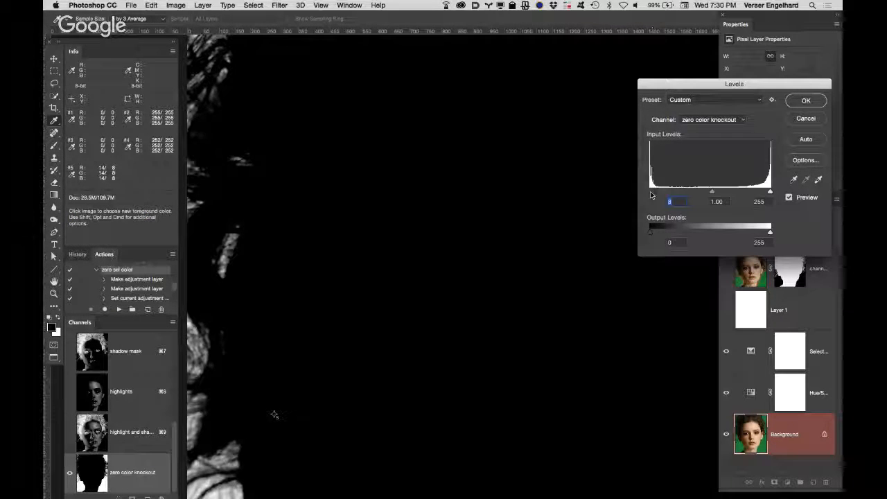
drag(652, 196, 659, 195)
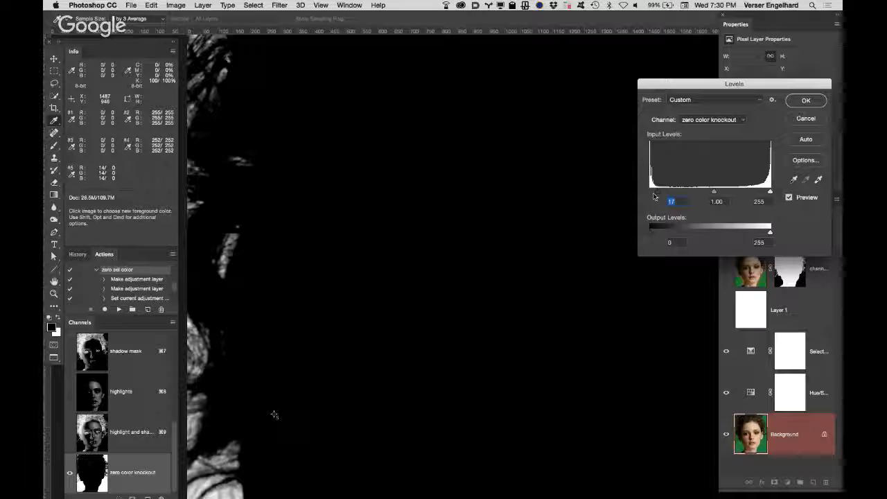
click(797, 104)
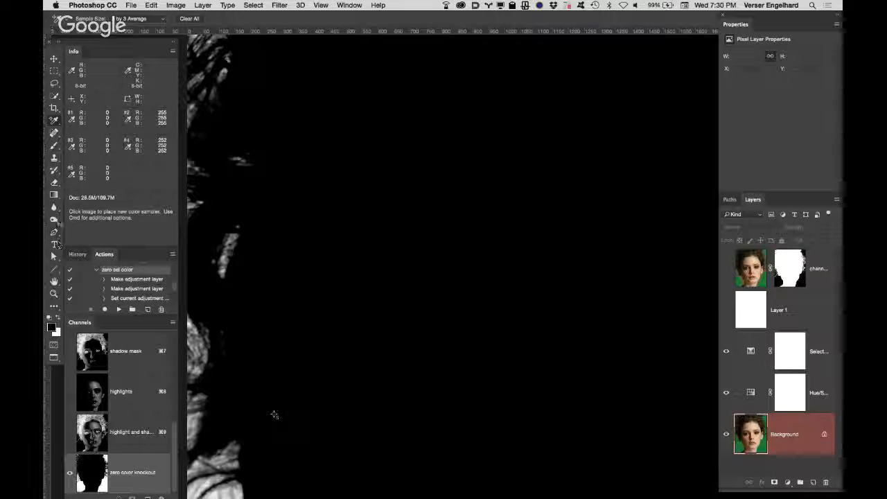
Set the Brush to Overlay mode and paint black over the gray shoulder edge at the lower left of the mask.
double_click(55, 283)
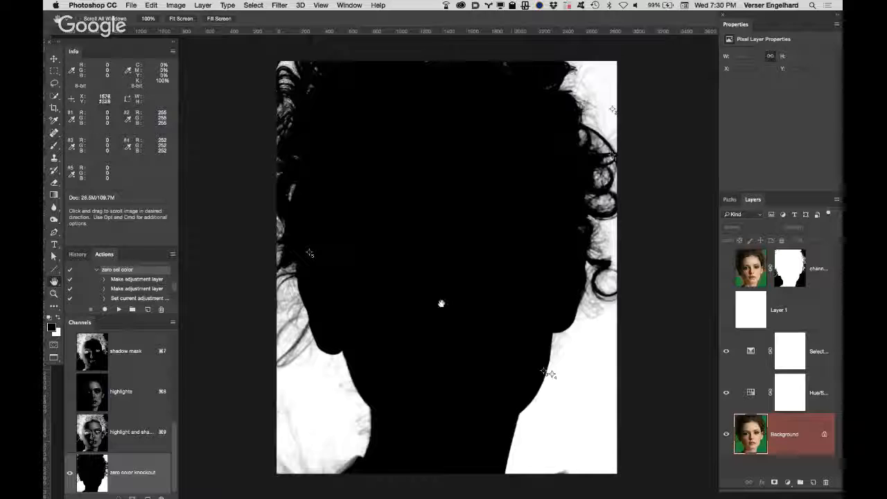
drag(358, 462, 396, 418)
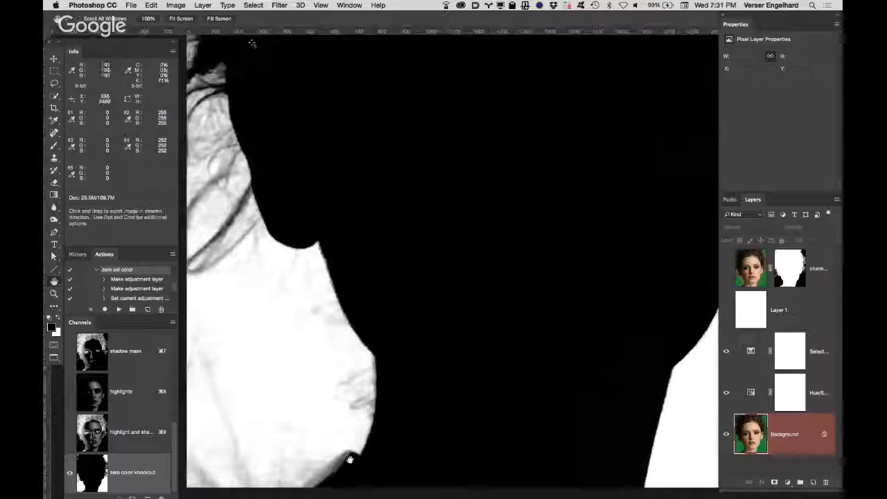
key(b)
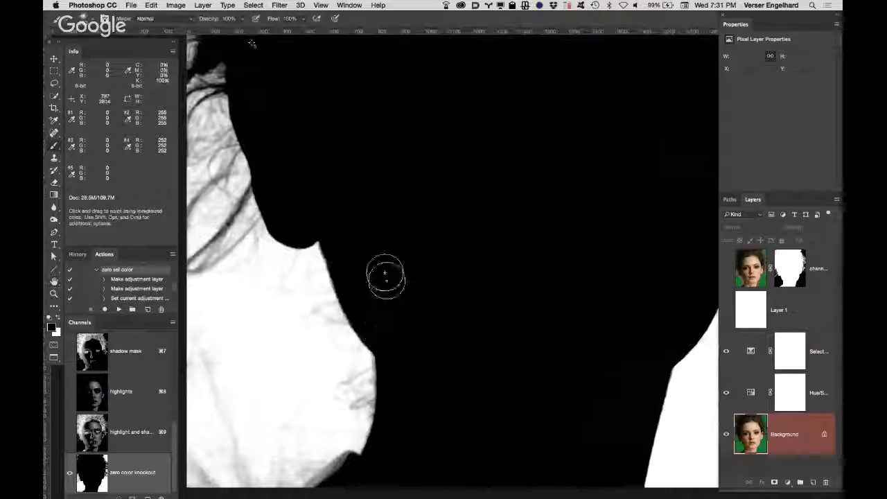
click(160, 19)
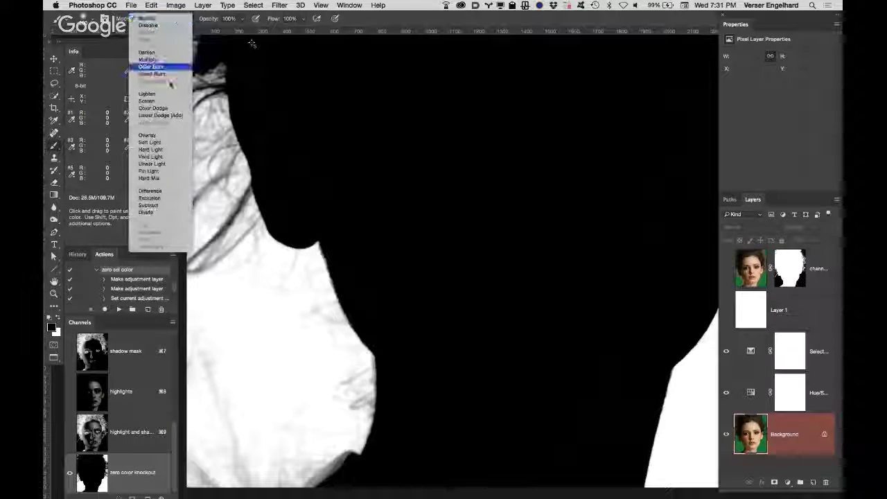
click(166, 135)
click(97, 20)
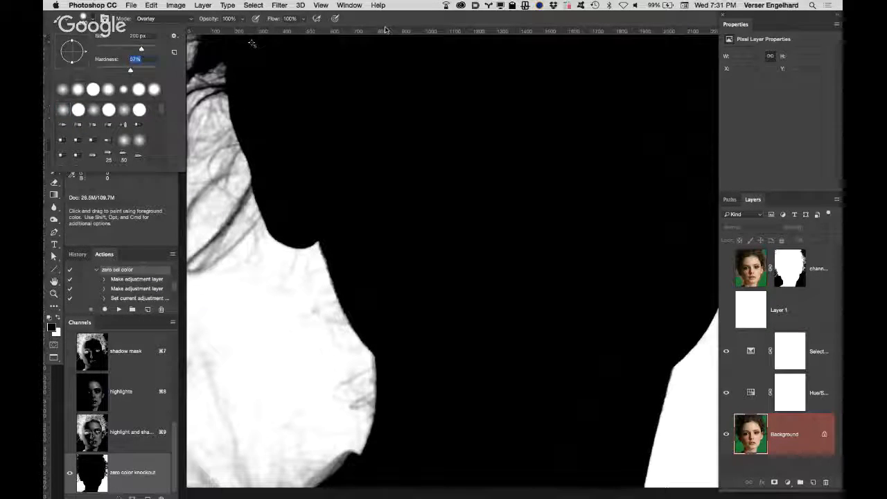
click(386, 28)
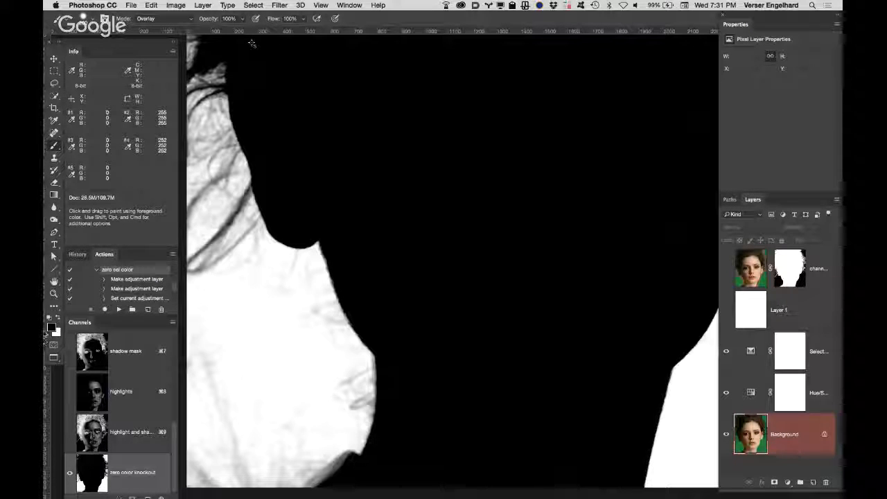
drag(350, 478, 336, 488)
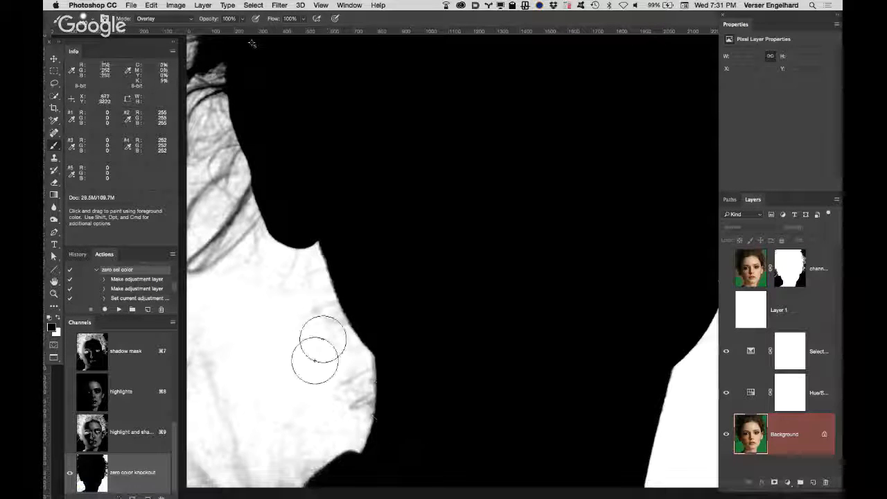
Paint white in Overlay mode over the gray traces in the background beside the neck and shoulder.
key(x)
mouse_move(248, 465)
mouse_down()
mouse_move(355, 378)
mouse_move(311, 314)
mouse_move(309, 280)
mouse_move(296, 267)
mouse_move(272, 282)
mouse_move(259, 266)
mouse_move(297, 308)
mouse_move(335, 268)
mouse_move(377, 417)
mouse_move(253, 325)
mouse_move(238, 359)
mouse_move(275, 384)
mouse_move(314, 379)
mouse_move(367, 412)
mouse_move(427, 422)
mouse_move(503, 386)
mouse_move(561, 309)
mouse_move(631, 250)
mouse_move(574, 130)
mouse_up()
key(space)
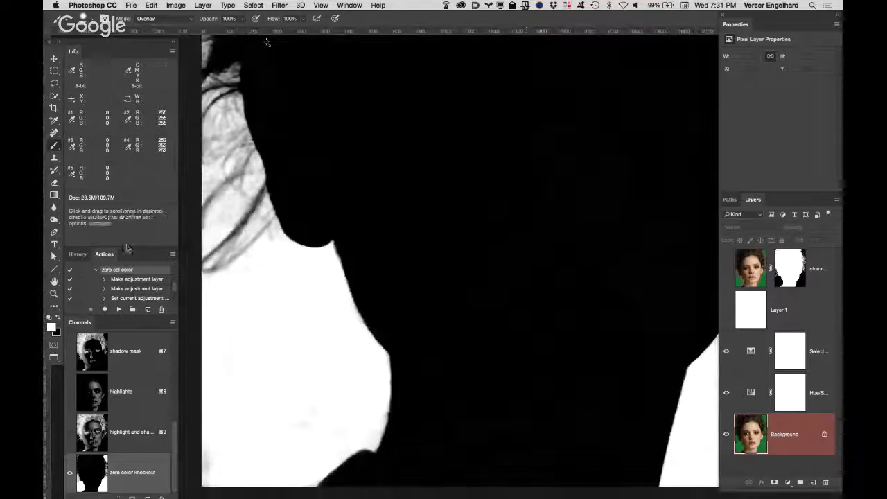
Step back one brush stroke in the history and repaint the gray background traces beside the neck and shoulder with white in Overlay mode.
click(77, 254)
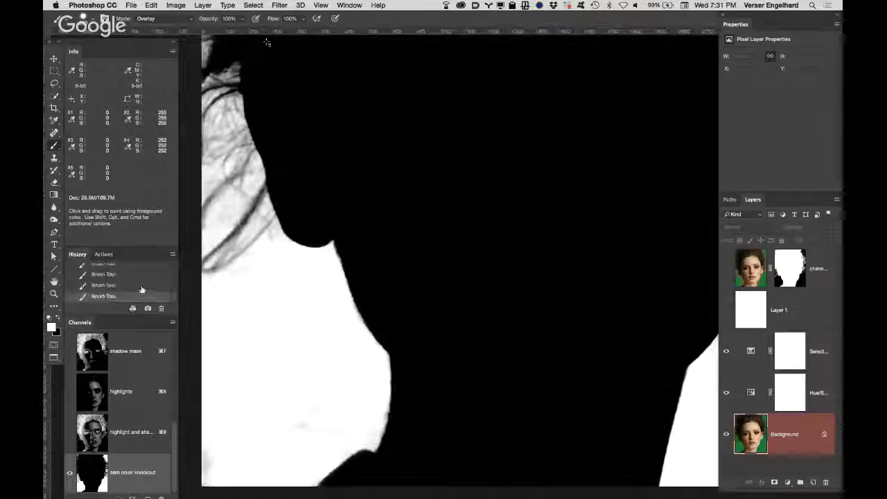
click(148, 285)
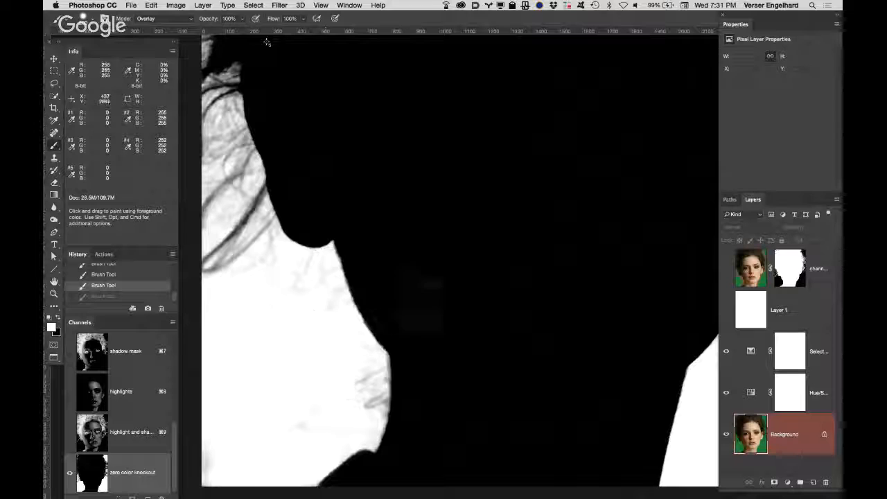
mouse_move(313, 334)
mouse_down()
mouse_move(381, 385)
mouse_move(341, 287)
mouse_move(346, 266)
mouse_move(365, 344)
mouse_move(369, 323)
mouse_move(343, 297)
mouse_move(360, 321)
mouse_up()
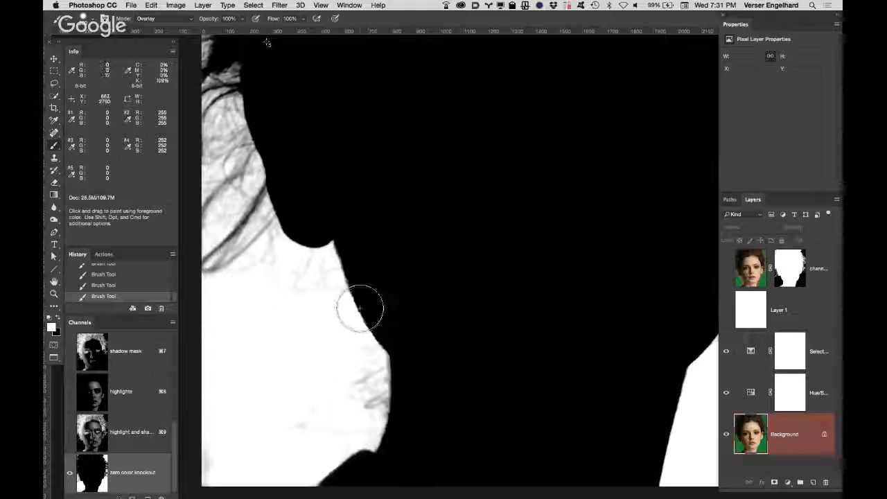
key(super+z)
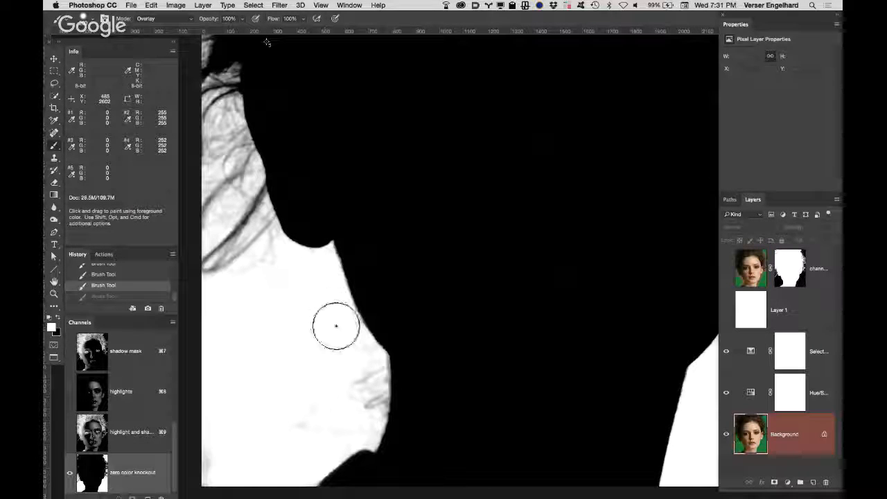
mouse_move(342, 339)
mouse_down()
mouse_move(362, 365)
mouse_move(364, 404)
mouse_move(323, 416)
mouse_move(257, 416)
mouse_move(258, 388)
mouse_up()
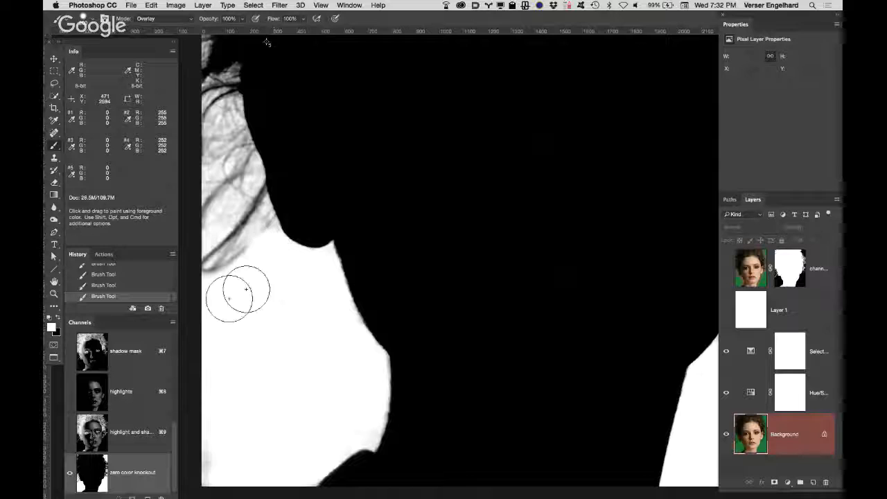
Revert the channel to the fifth color sampler's history state, undoing the recent brush strokes and the Levels adjustment.
double_click(53, 281)
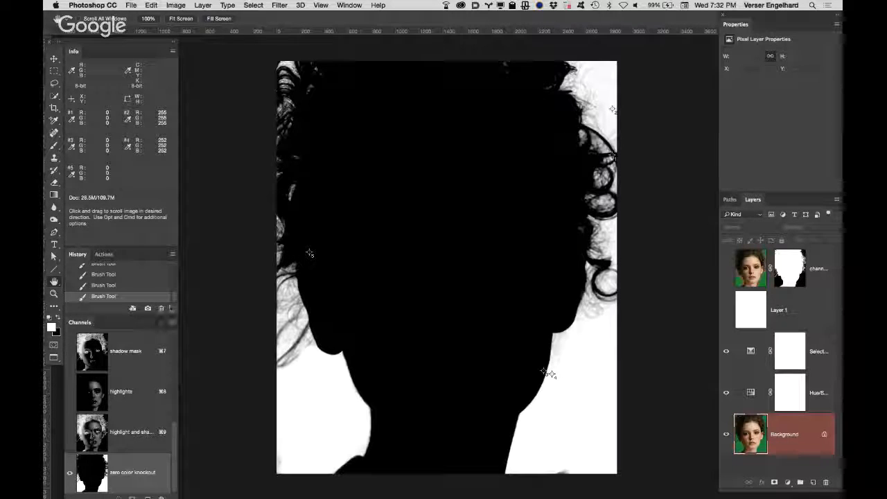
scroll(174, 297, up, 5)
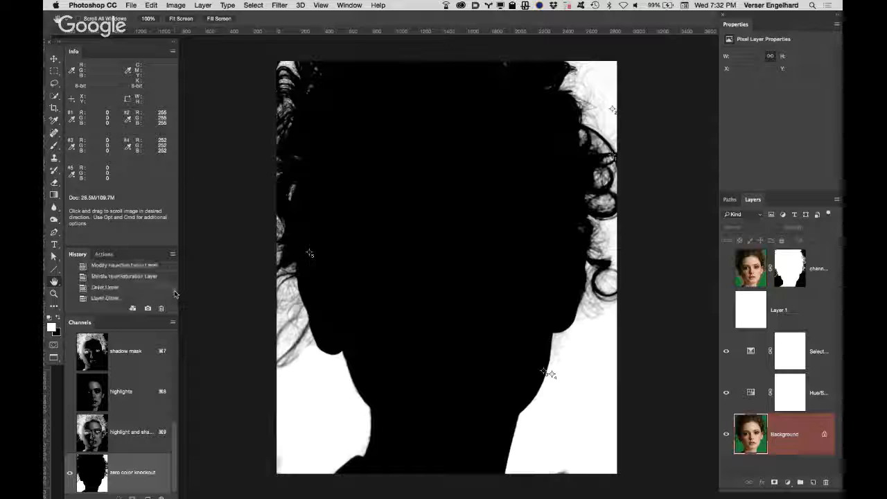
drag(175, 290, 174, 287)
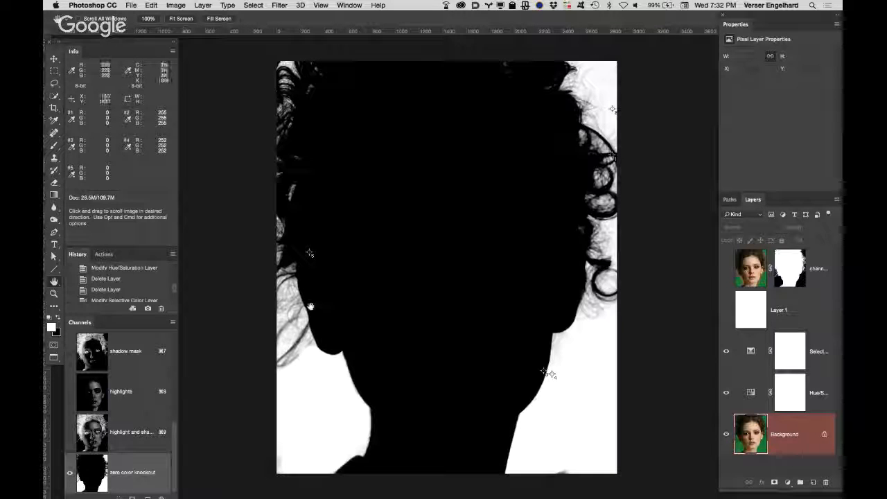
scroll(139, 290, down, 10)
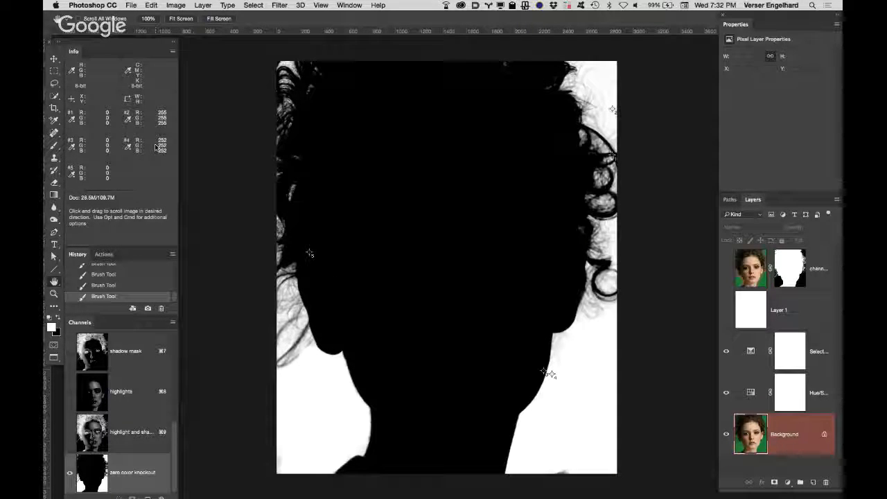
key(super+alt+z)
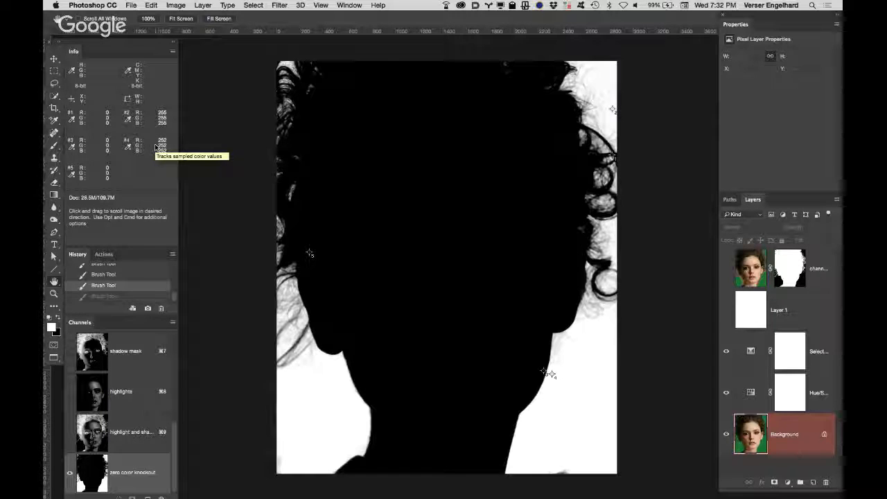
key(super+alt+z)
key(super+alt+z)
key(super+alt+z)
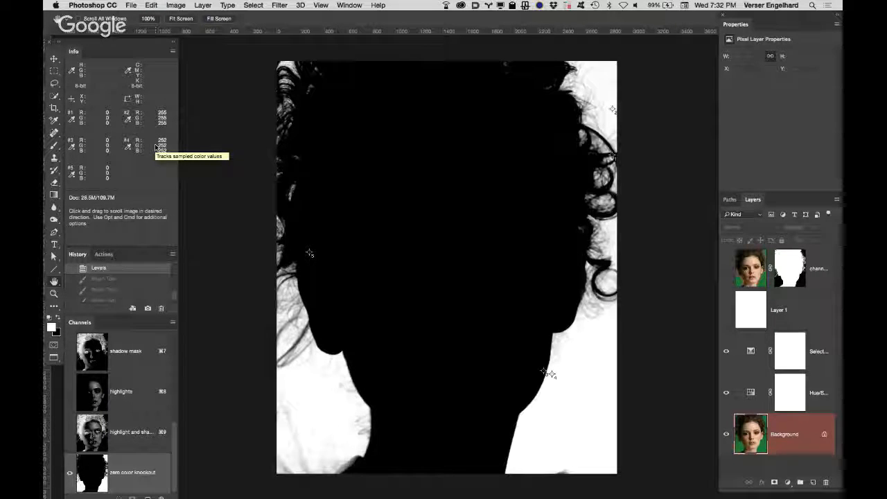
key(super+alt+z)
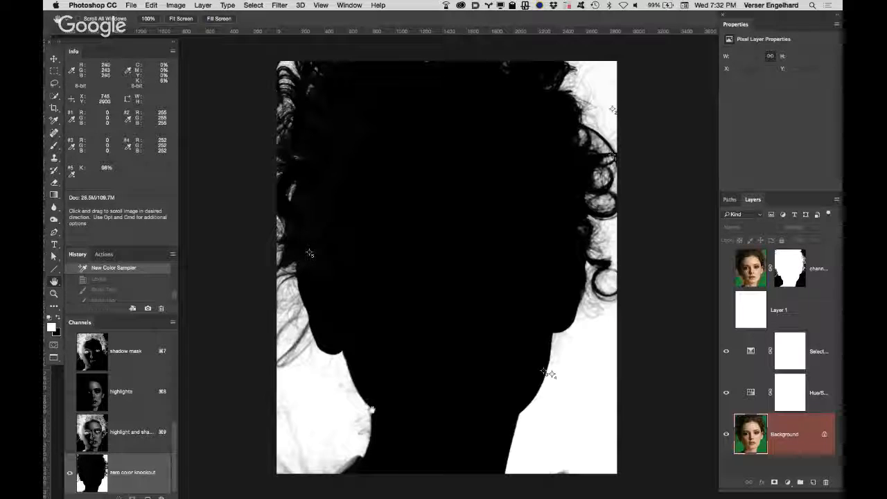
Place a sixth color sampler on the gray streak in the background near the image's lower-left corner.
drag(300, 456, 337, 455)
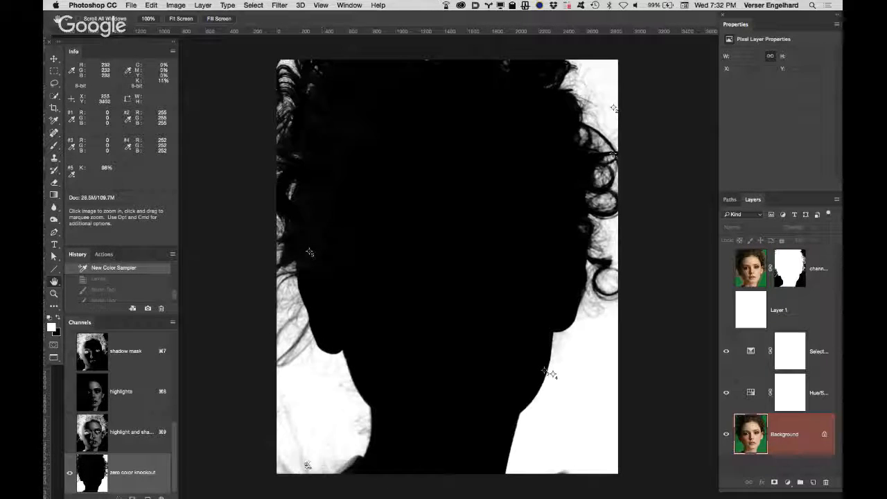
super+click(309, 465)
super+click(321, 465)
super+click(317, 471)
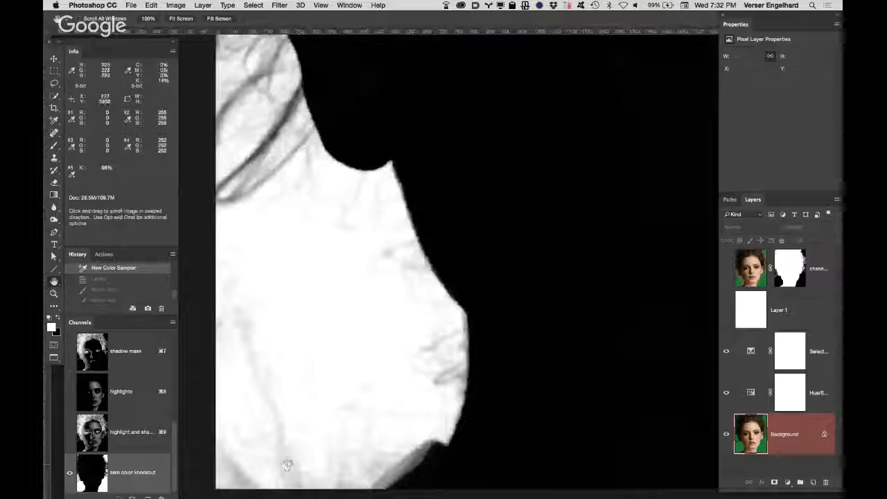
click(54, 119)
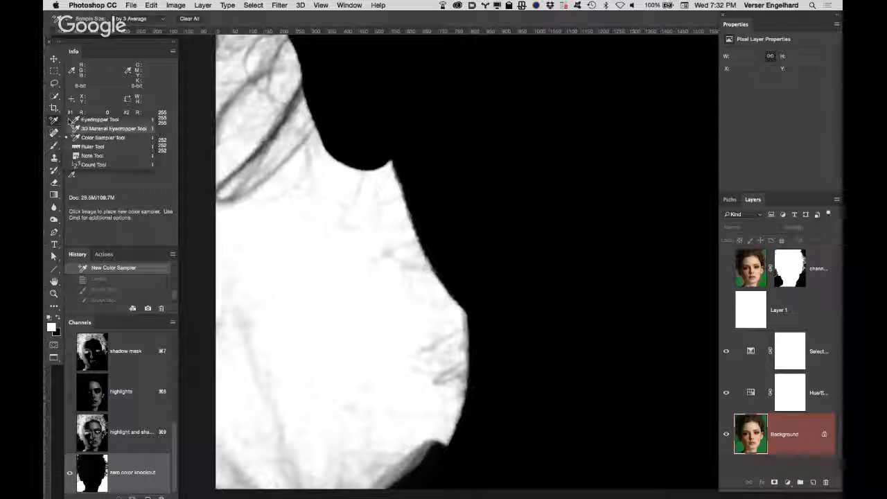
click(90, 135)
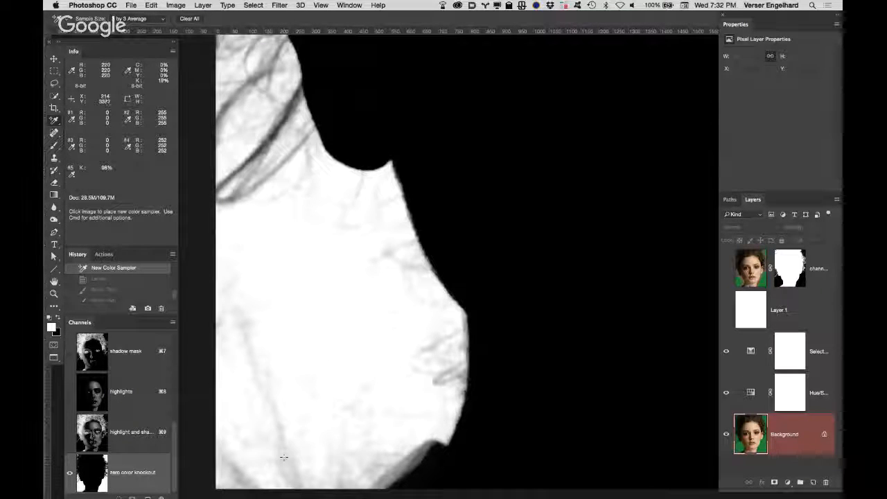
click(283, 457)
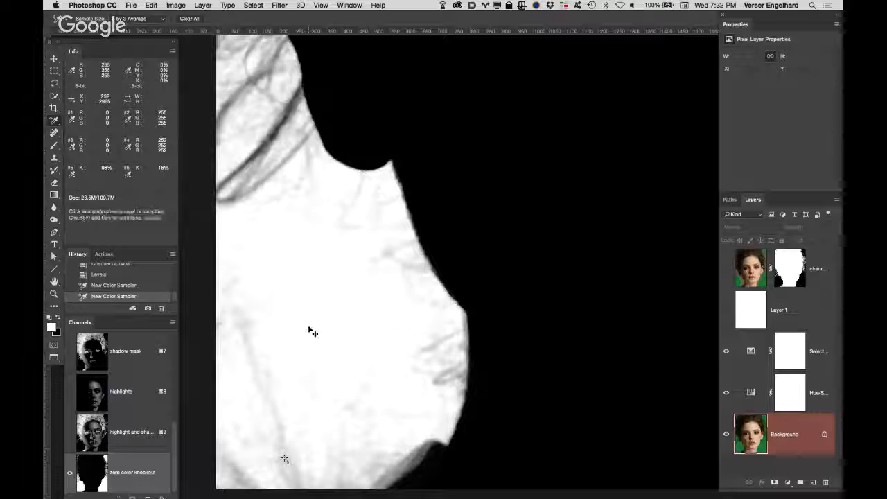
Open Levels for the zero color knockout channel and switch the sixth sampler's readout to RGB.
key(super+l)
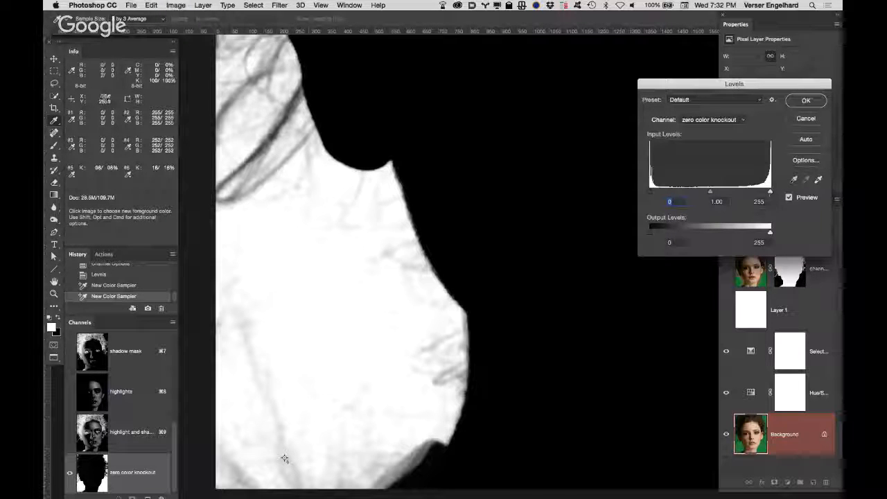
click(128, 174)
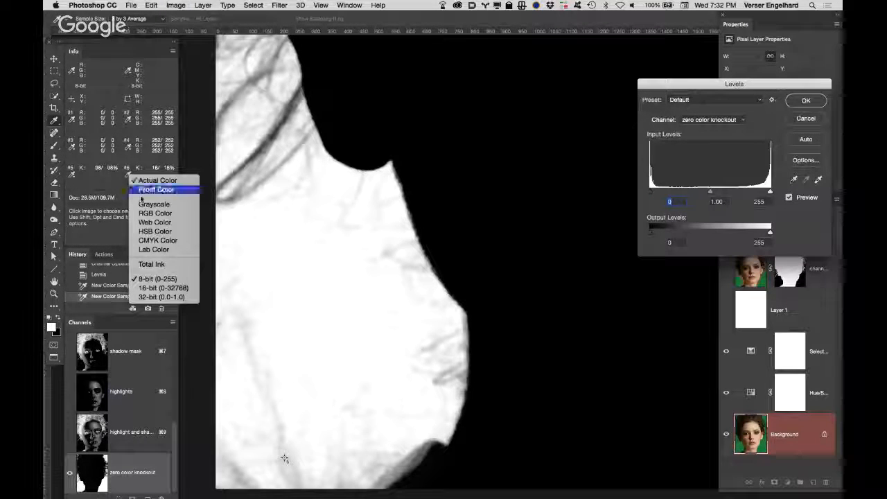
click(155, 213)
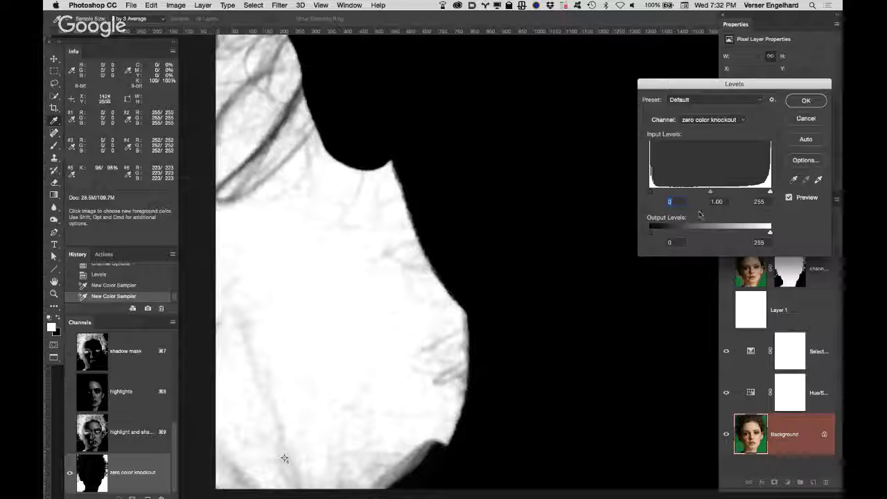
Try a Levels white input level of 213 on the channel to clear the gray at the sixth sampler.
drag(771, 193, 754, 197)
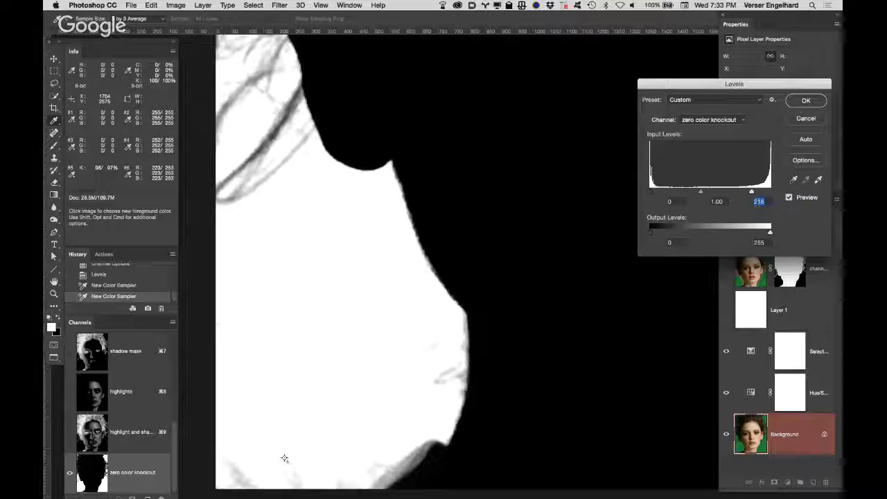
key(Down)
key(Down)
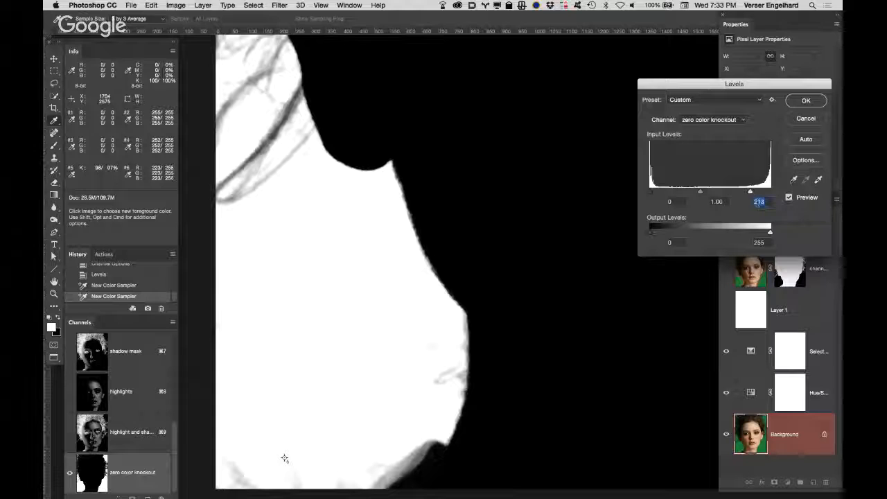
key(Down)
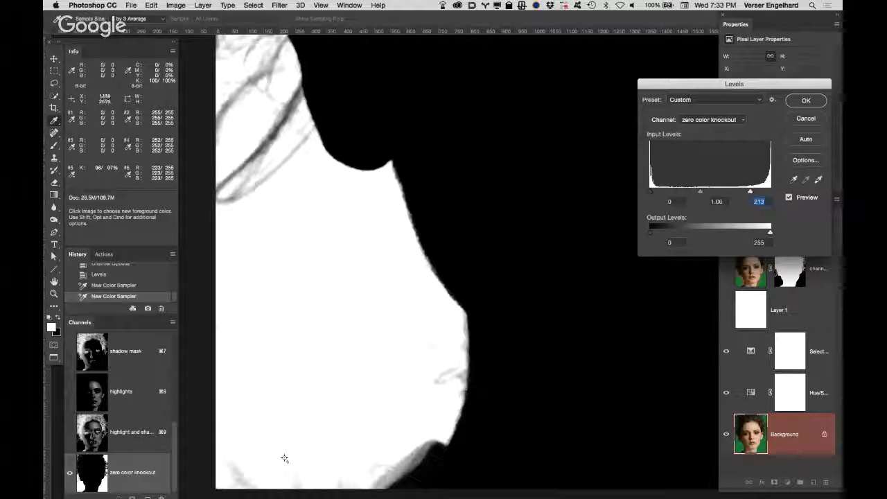
Compare the curls along the hair's outer edge with the Levels preview on and off, and discard the adjustment.
drag(500, 274, 185, 361)
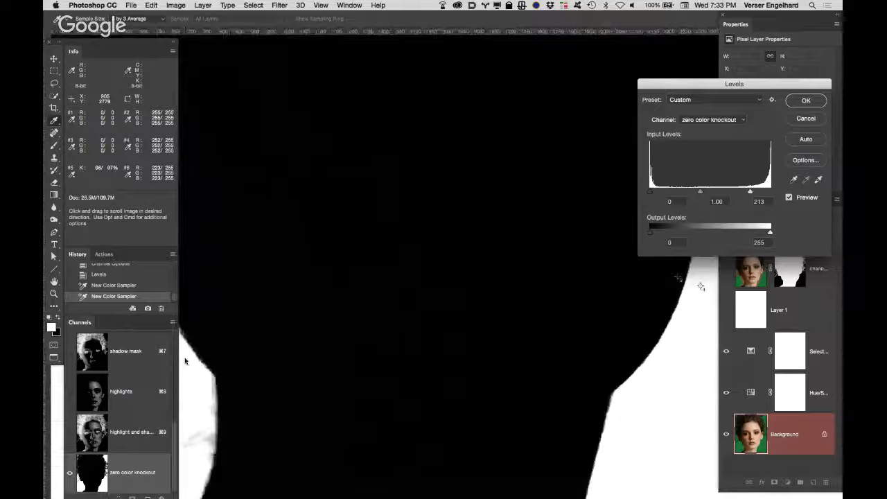
key(super+minus)
key(super+minus)
drag(508, 153, 439, 429)
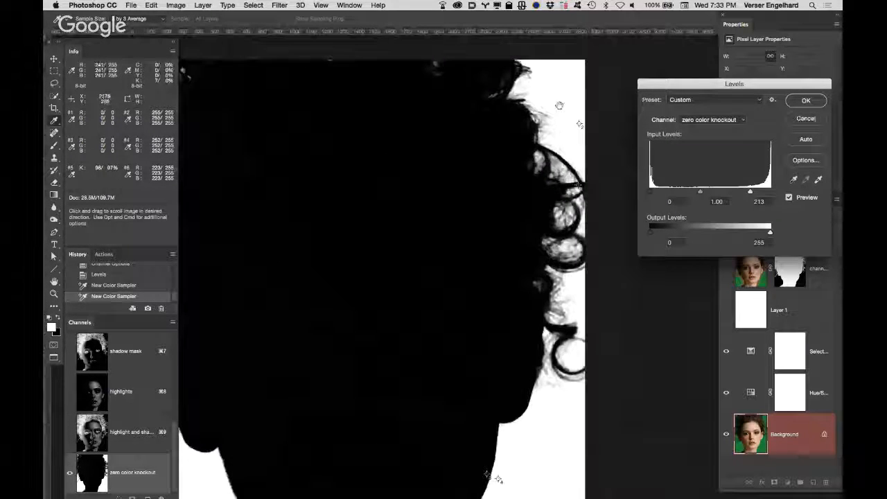
key(super+plus)
key(super+plus)
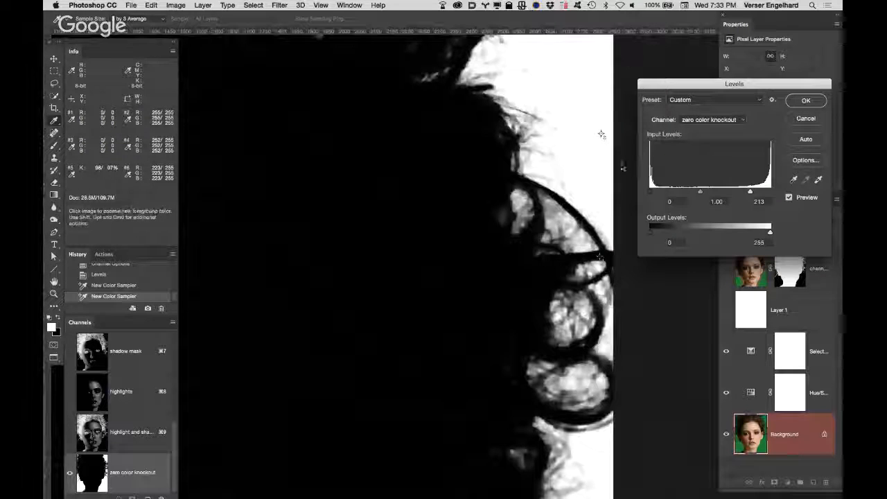
click(788, 198)
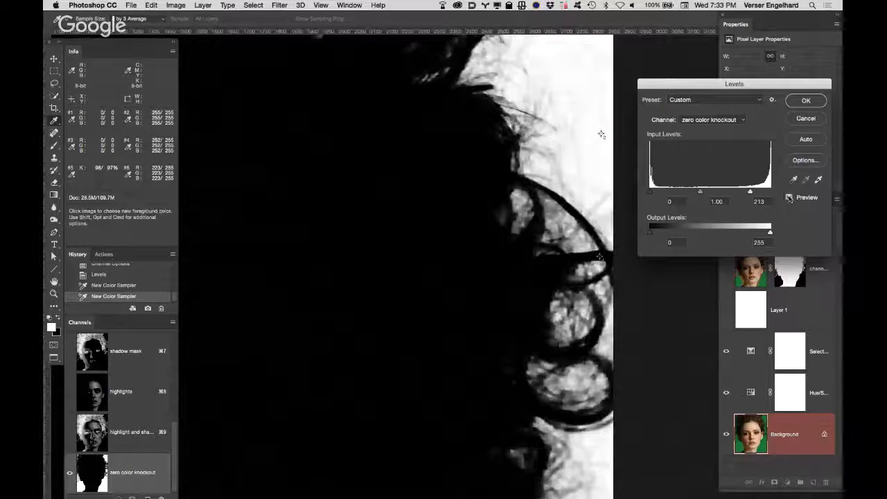
click(789, 197)
click(789, 197)
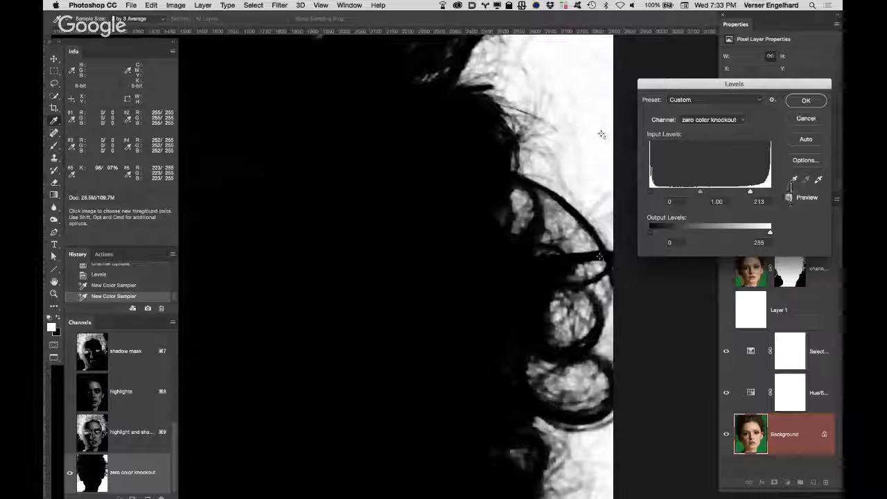
click(806, 101)
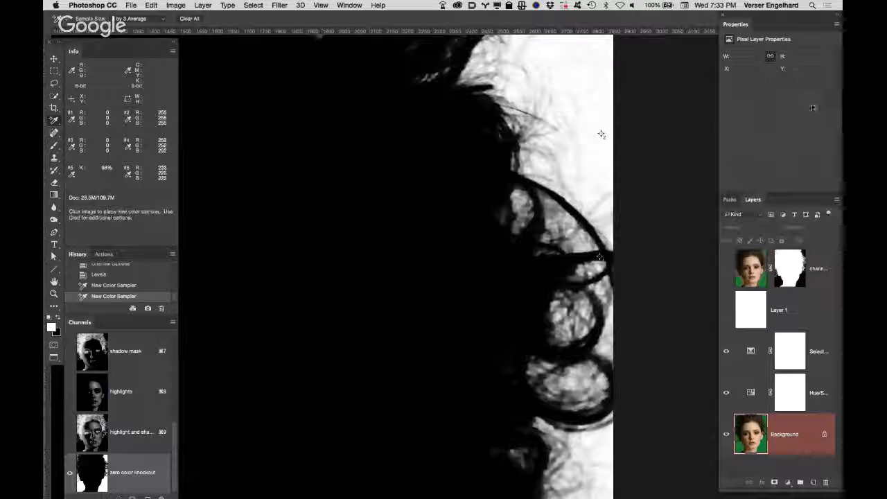
Paint black in Overlay mode over the gray shoulder edge at the lower left of the mask.
key(space)
drag(367, 303, 536, 81)
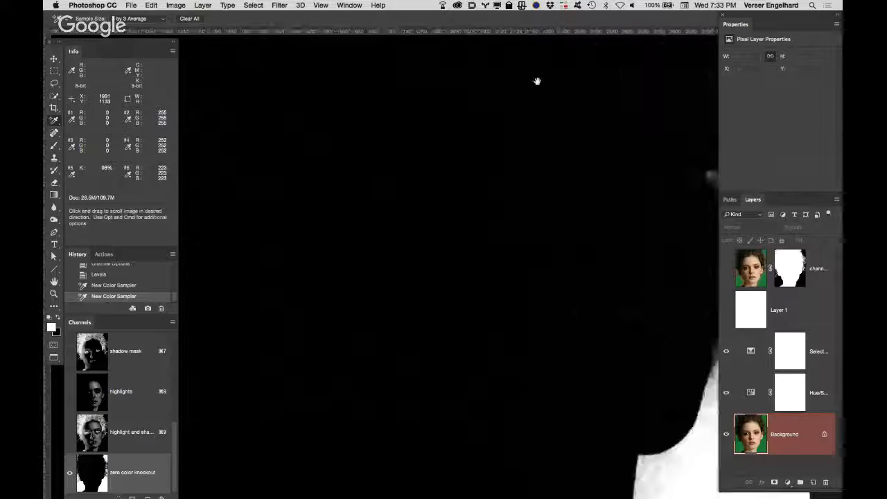
drag(457, 196, 418, 281)
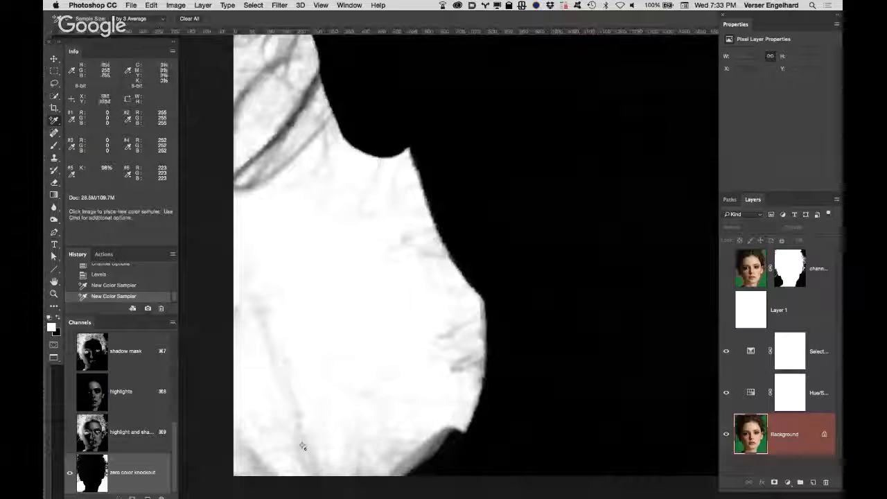
key(space)
drag(547, 259, 559, 366)
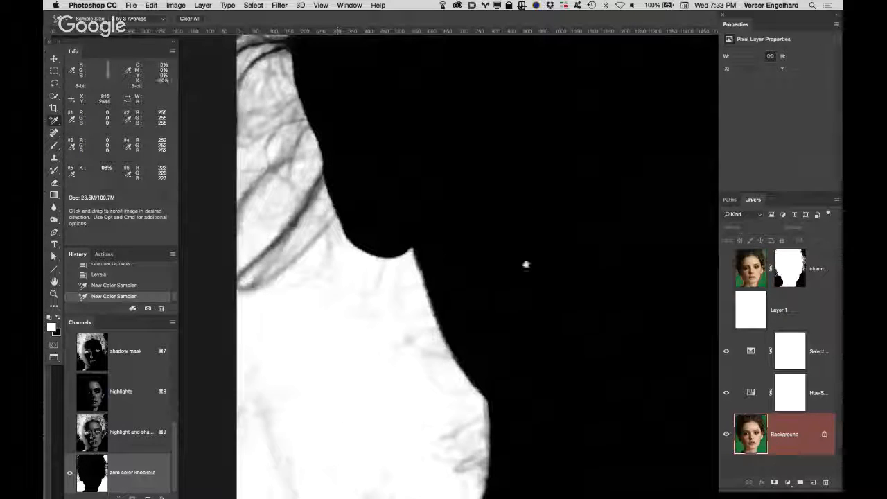
drag(525, 261, 533, 91)
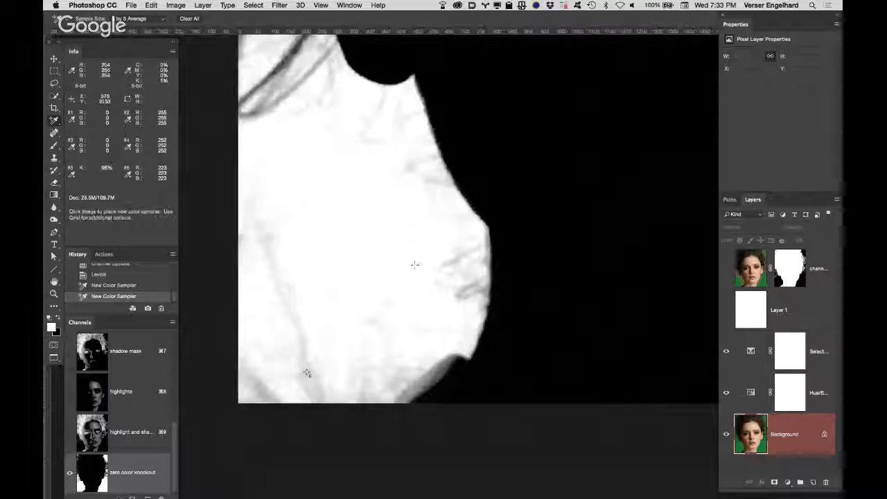
key(b)
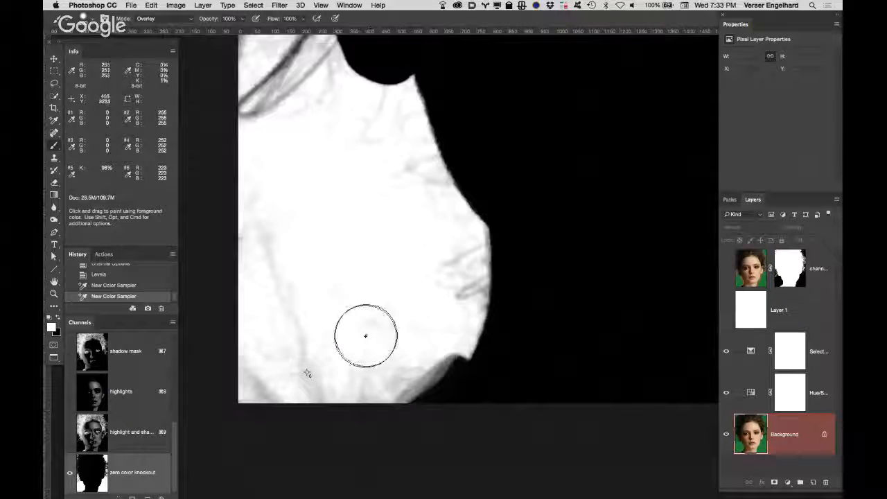
mouse_move(408, 368)
mouse_down()
mouse_move(464, 398)
mouse_move(460, 388)
mouse_move(449, 399)
mouse_move(452, 390)
mouse_move(420, 412)
mouse_move(432, 400)
mouse_move(296, 326)
mouse_move(379, 385)
mouse_move(446, 397)
mouse_up()
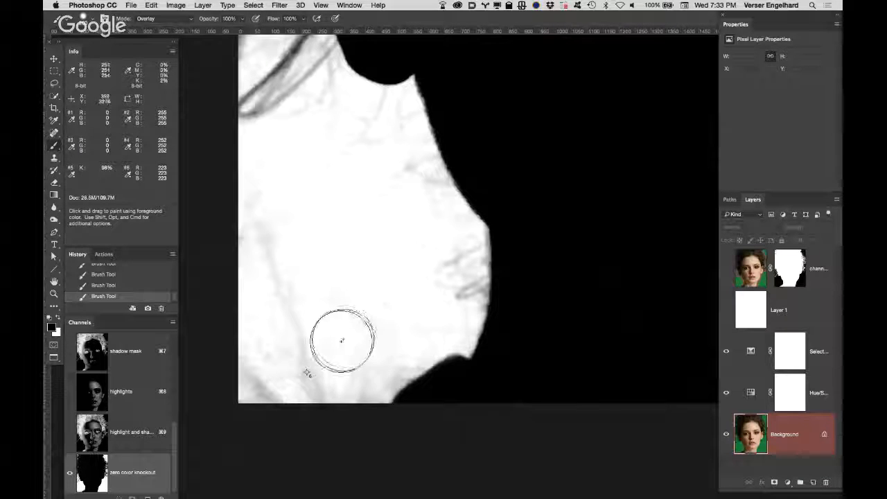
Paint white in Overlay mode over the gray lower-left background, and over the upper-right corner of the mask at 56% opacity.
mouse_move(404, 326)
mouse_down()
mouse_move(366, 367)
mouse_move(277, 372)
mouse_move(263, 200)
mouse_move(305, 275)
mouse_move(404, 377)
mouse_move(311, 439)
mouse_move(259, 426)
mouse_move(312, 272)
mouse_move(231, 361)
mouse_move(495, 382)
mouse_up()
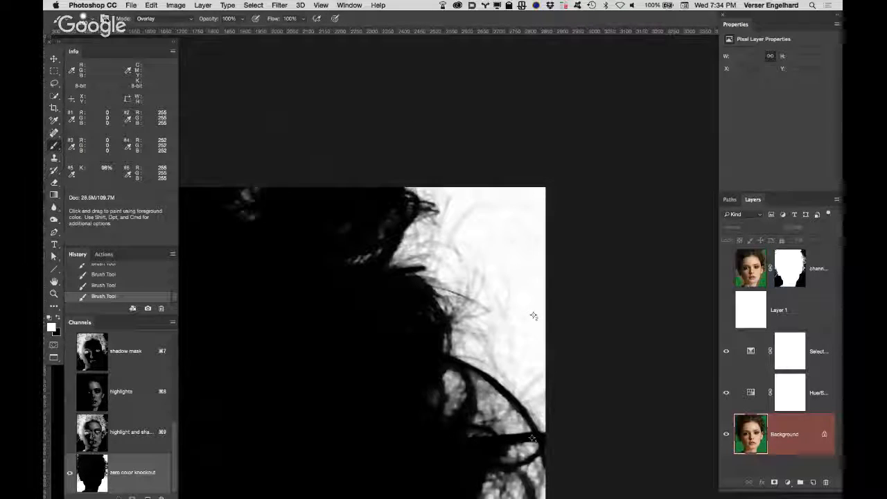
click(89, 19)
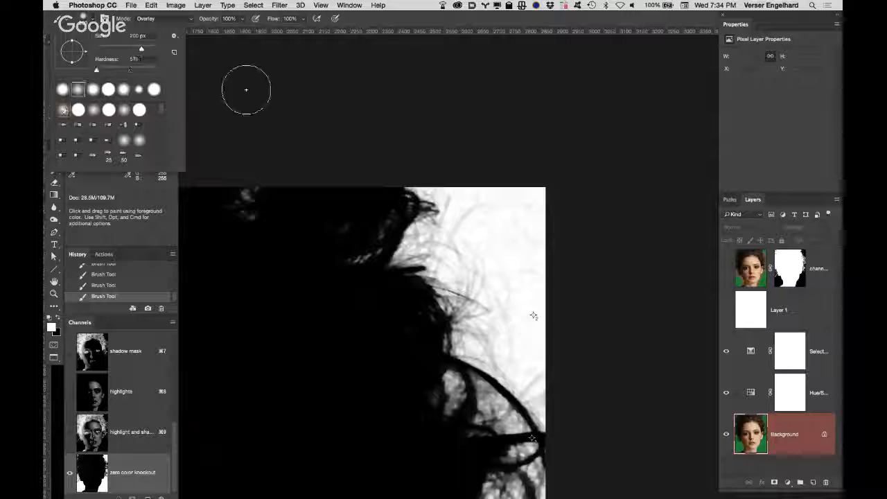
click(339, 35)
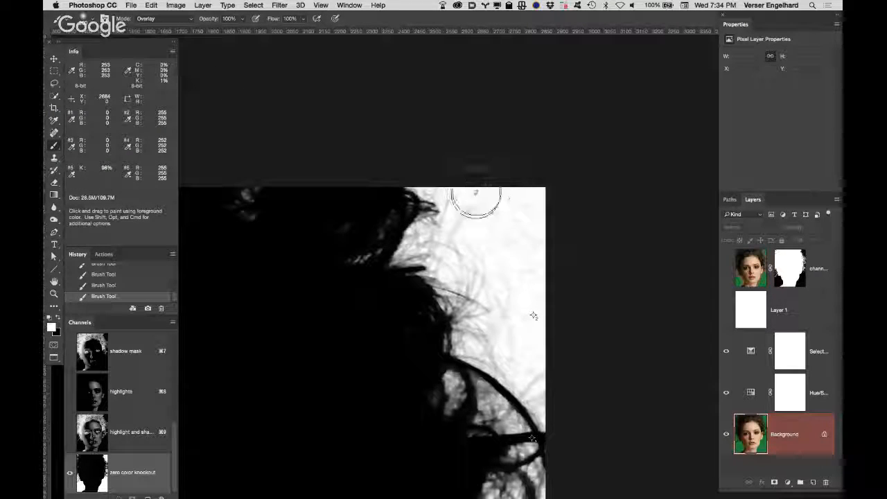
drag(211, 23, 189, 23)
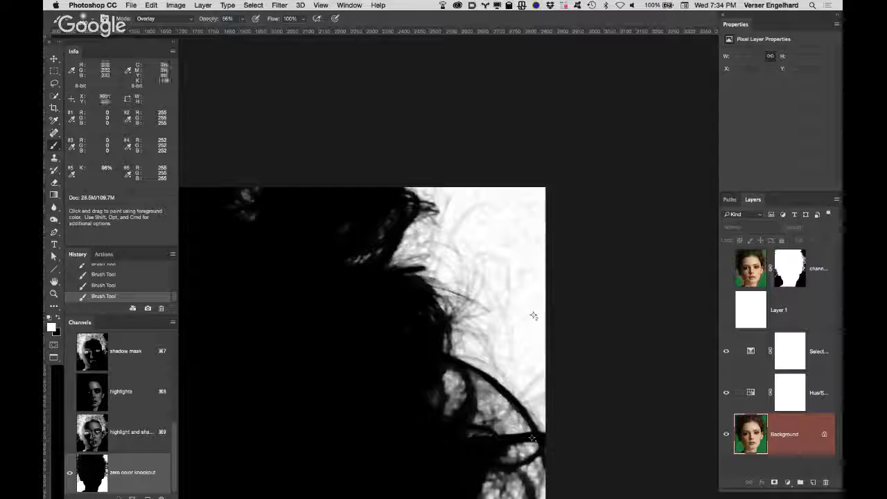
drag(500, 274, 479, 189)
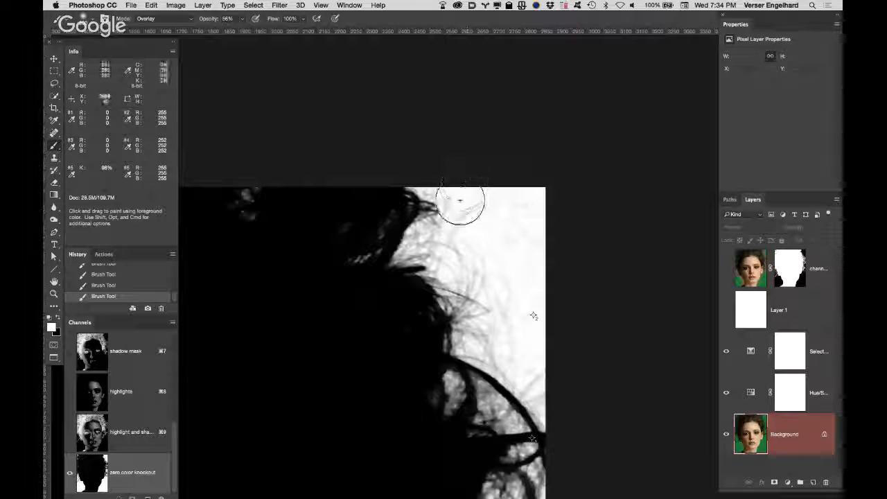
Resize the brush and paint white in Overlay mode over the remaining gray between the stray hairs and the upper-right edge.
key(bracketleft)
key(bracketleft)
key(bracketright)
key(bracketright)
key(bracketright)
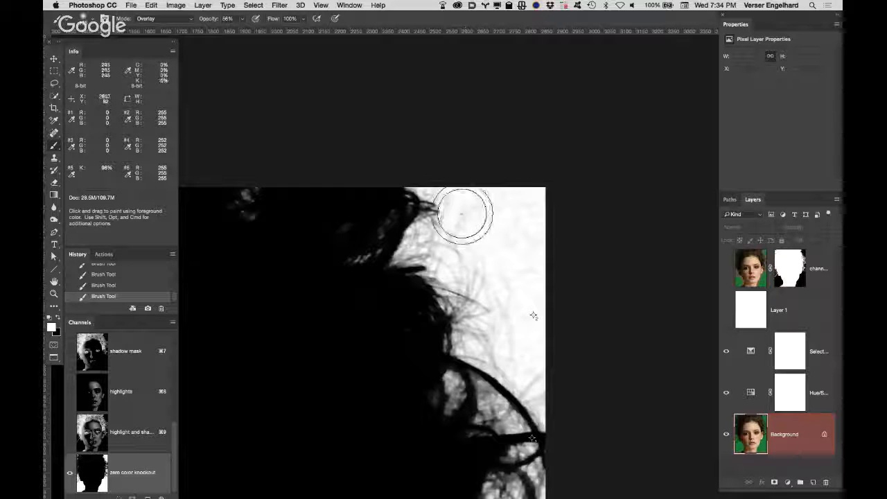
mouse_move(495, 202)
mouse_down()
mouse_move(429, 249)
mouse_move(499, 202)
mouse_move(474, 214)
mouse_move(500, 197)
mouse_up()
mouse_move(568, 184)
mouse_down()
mouse_move(506, 228)
mouse_move(483, 268)
mouse_up()
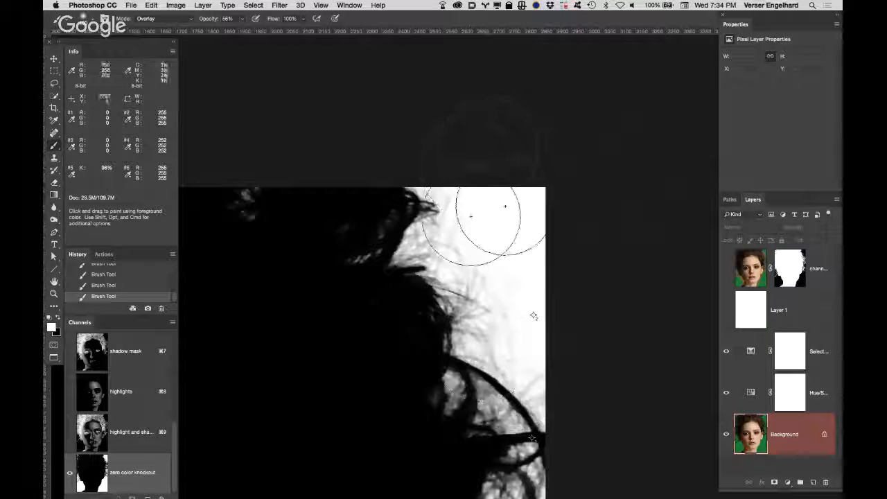
Apply Levels with a black input level of 10 to the zero color knockout channel, with the fifth sampler's readout switched to RGB.
key(h)
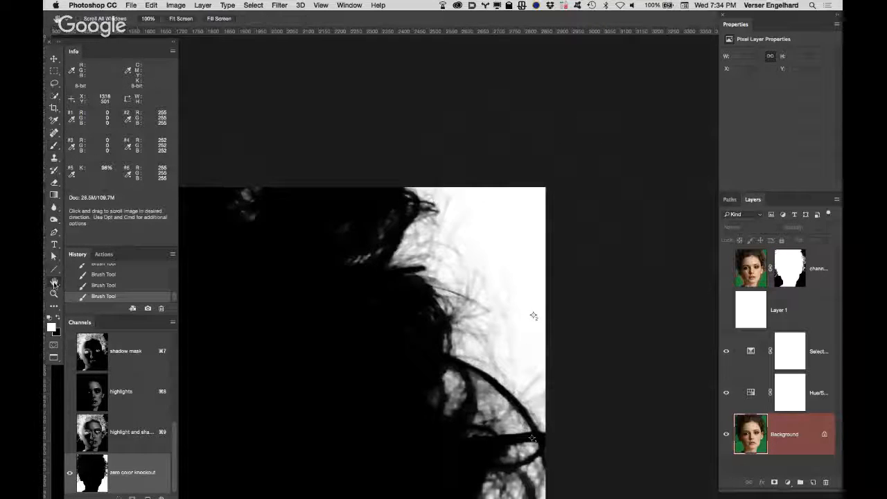
key(super+0)
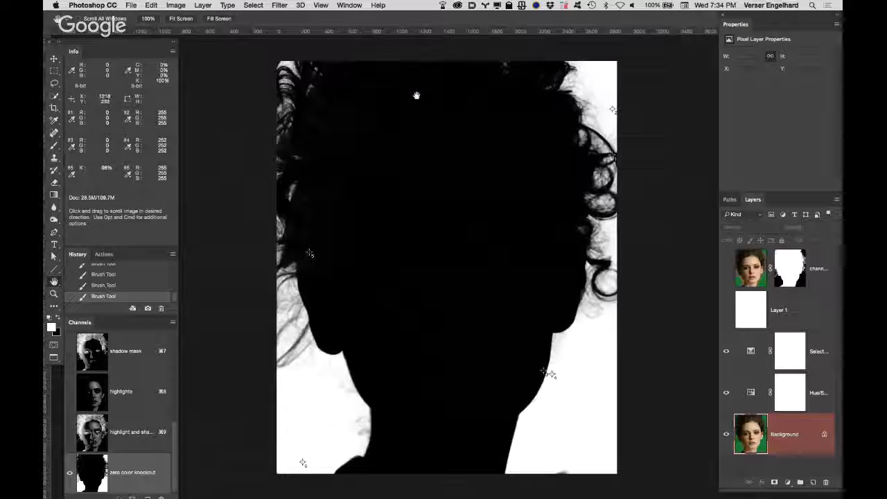
key(super+space)
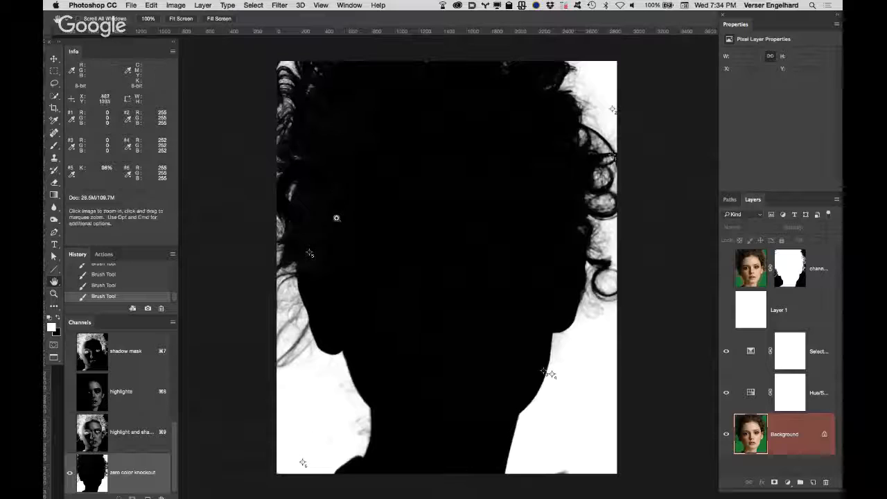
click(320, 231)
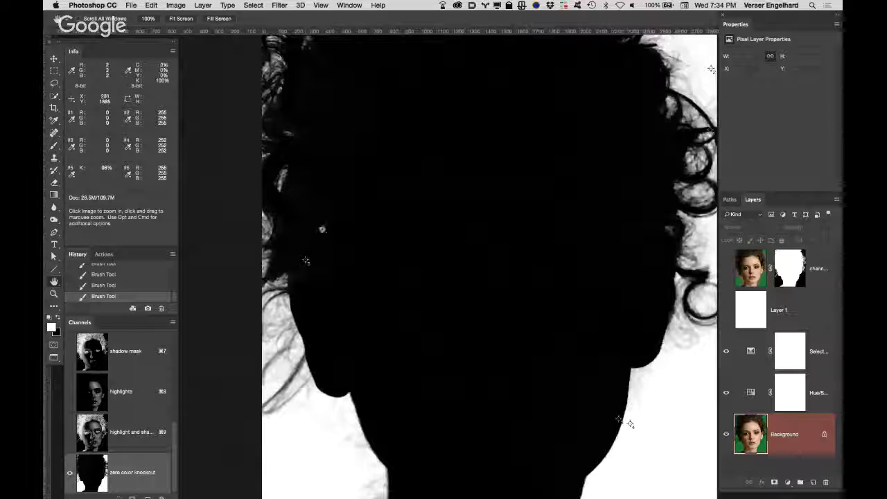
key(super+l)
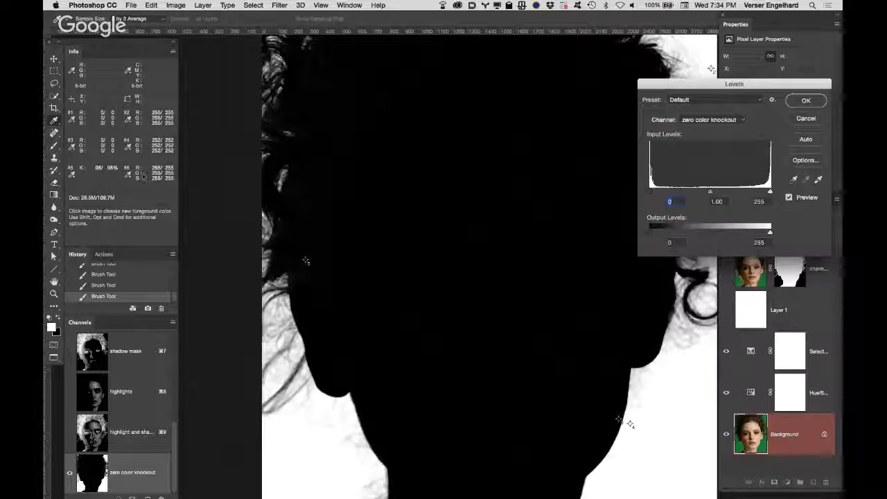
click(73, 181)
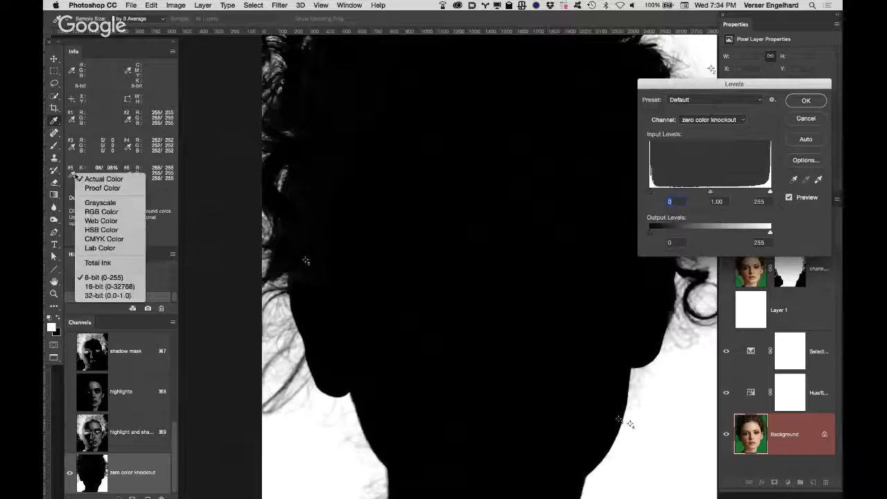
click(128, 215)
drag(651, 195, 656, 193)
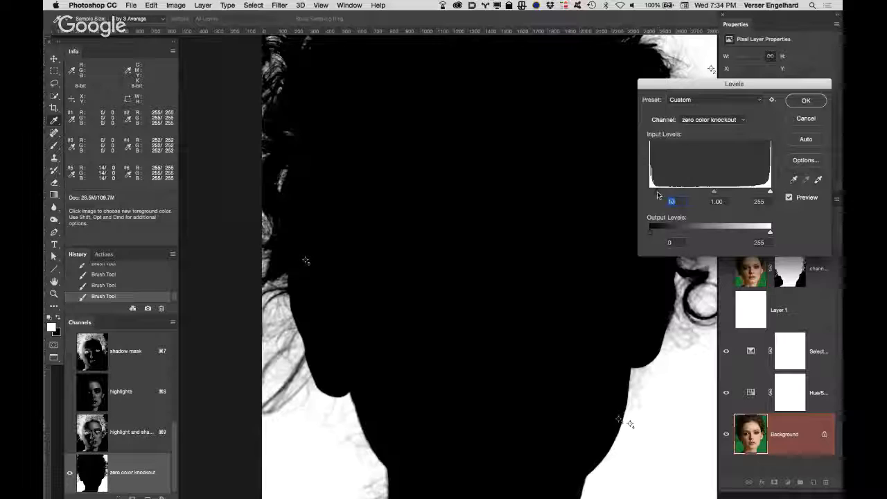
click(807, 100)
Duplicate the Background layer and move the copy to the top of the layer stack.
key(h)
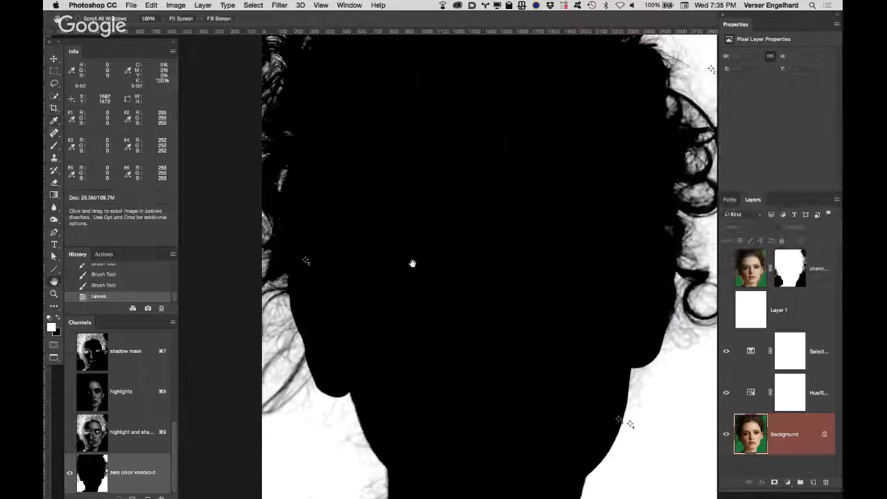
double_click(55, 282)
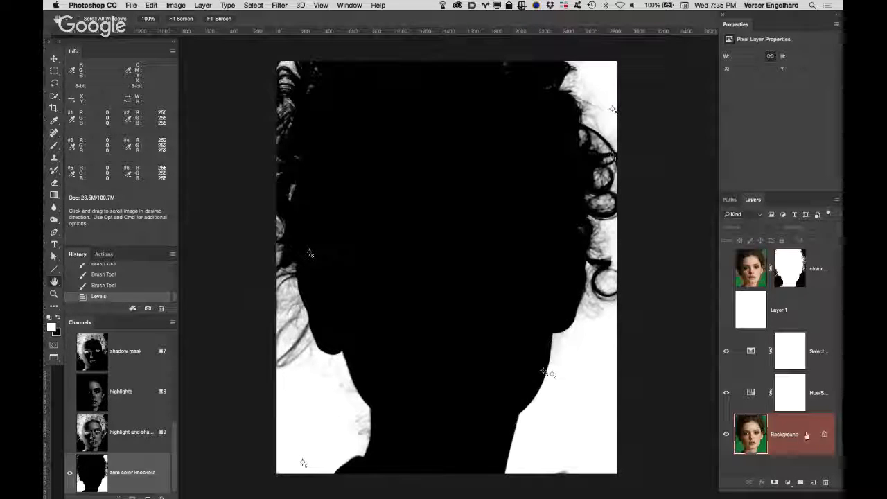
drag(811, 439, 813, 482)
drag(807, 438, 785, 257)
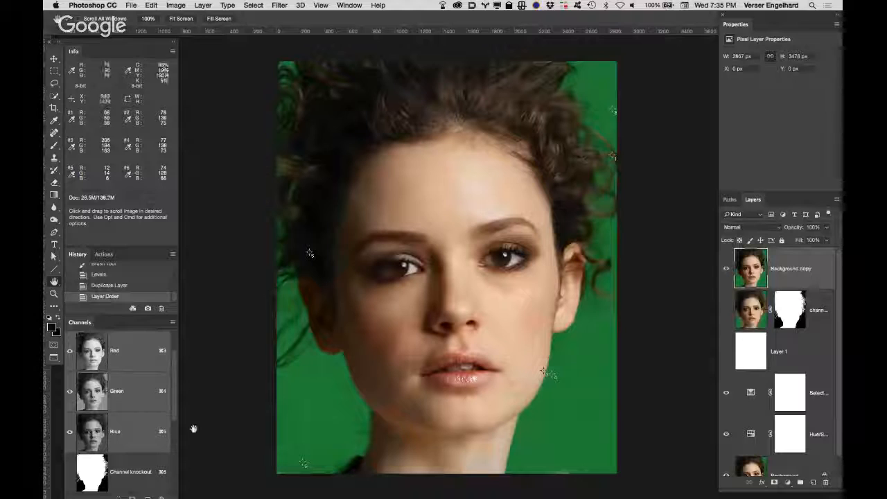
Invert the zero color knockout channel and load it as a selection to create a layer mask on the Background copy.
scroll(150, 471, down, 5)
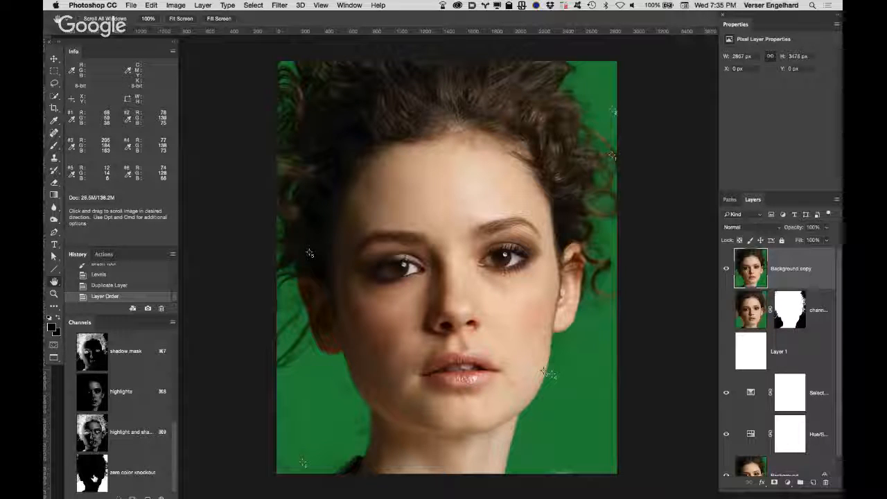
click(95, 471)
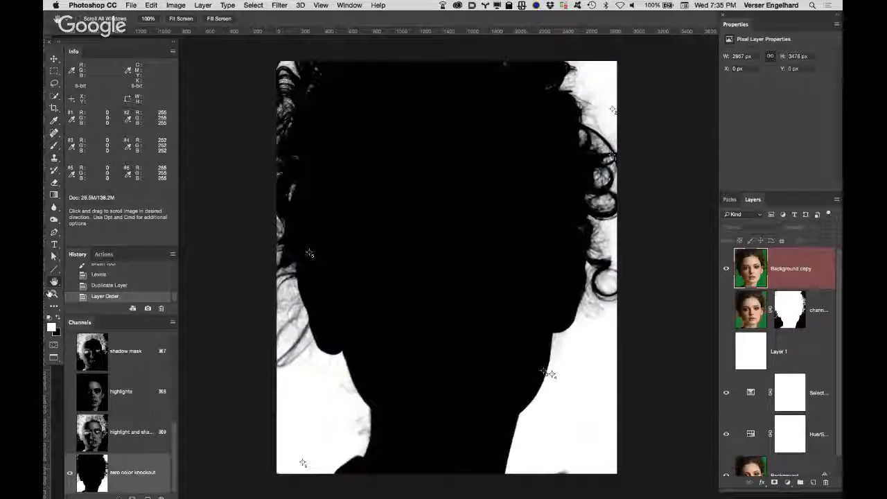
key(super+i)
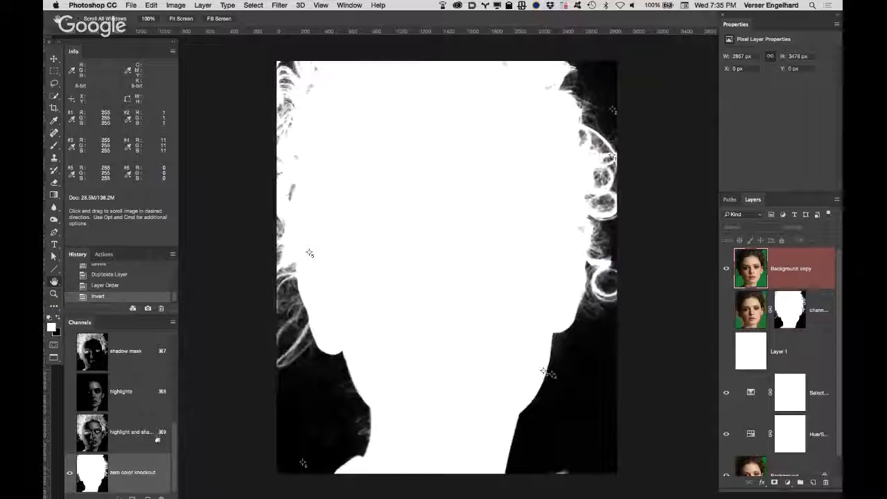
super+click(95, 472)
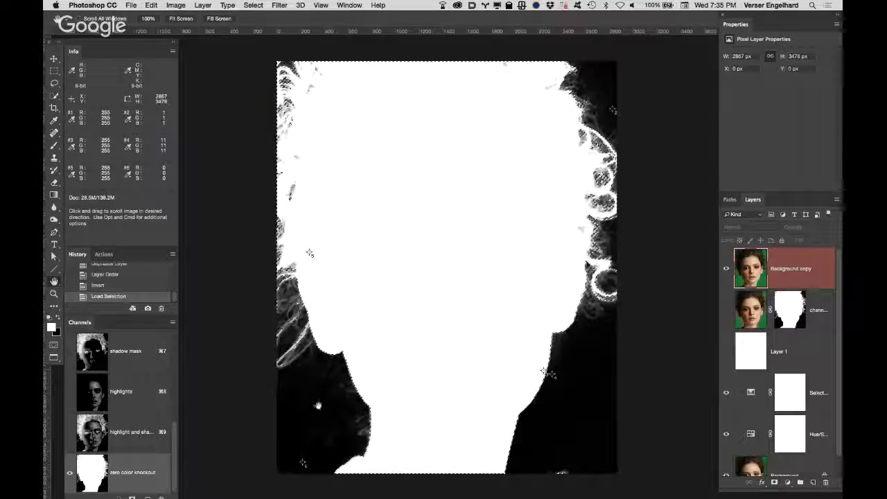
click(776, 481)
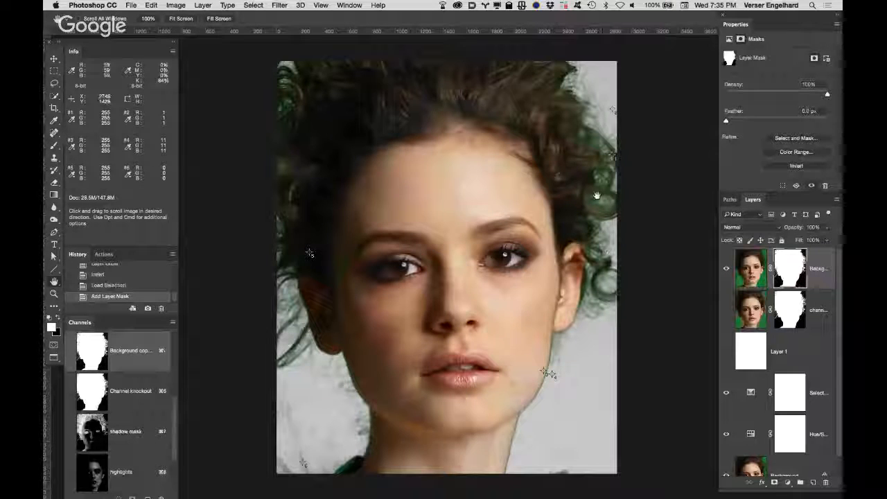
Paint white in Overlay mode at 100% opacity on the layer mask over the background beside the upper-right hair.
key(z)
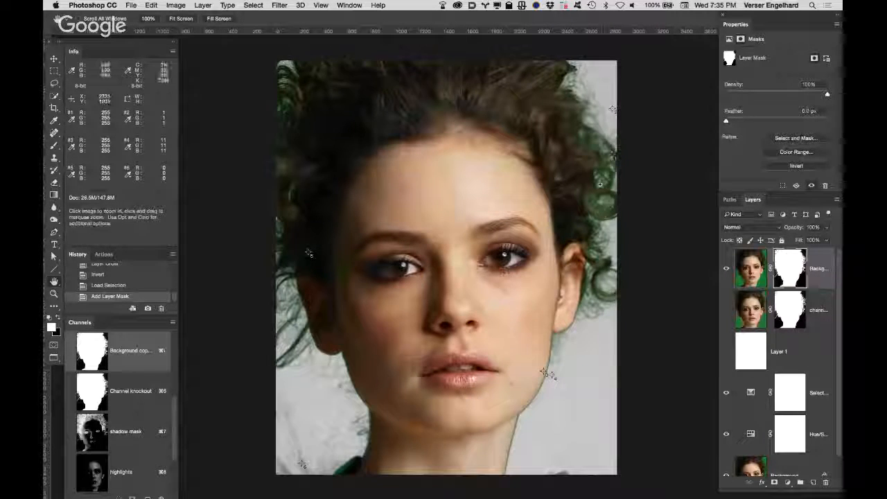
drag(601, 211, 570, 208)
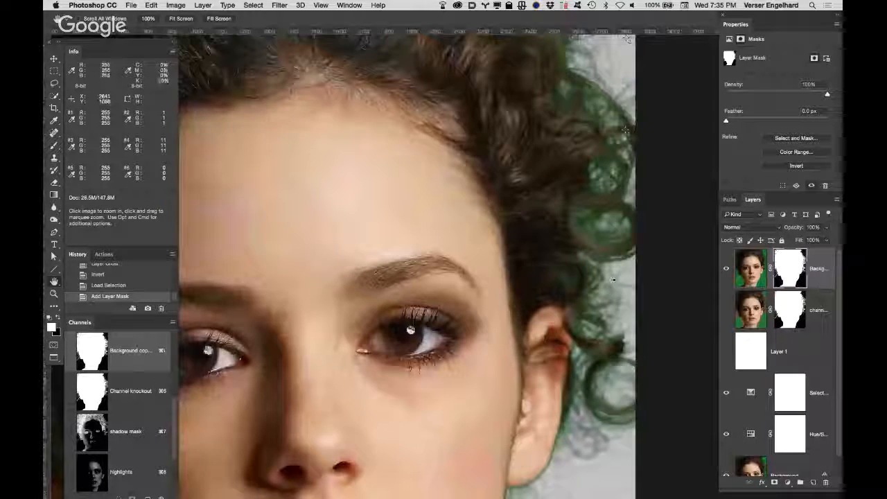
key(space)
drag(580, 181, 577, 333)
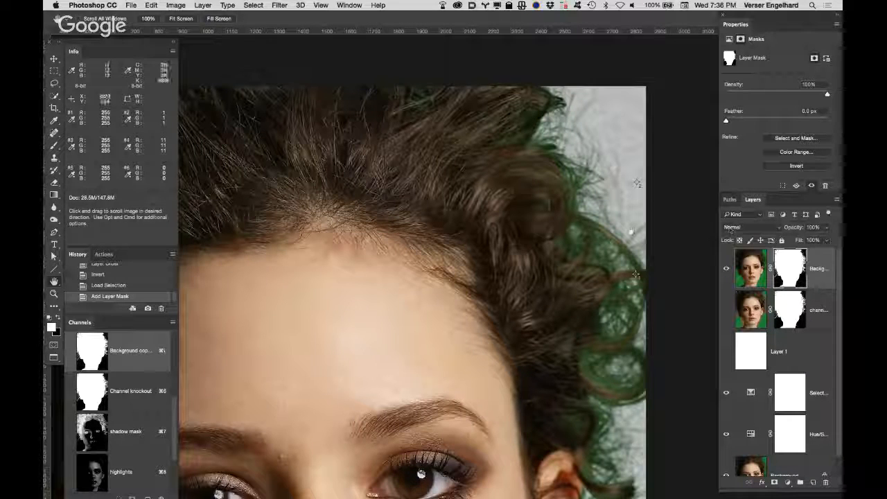
key(b)
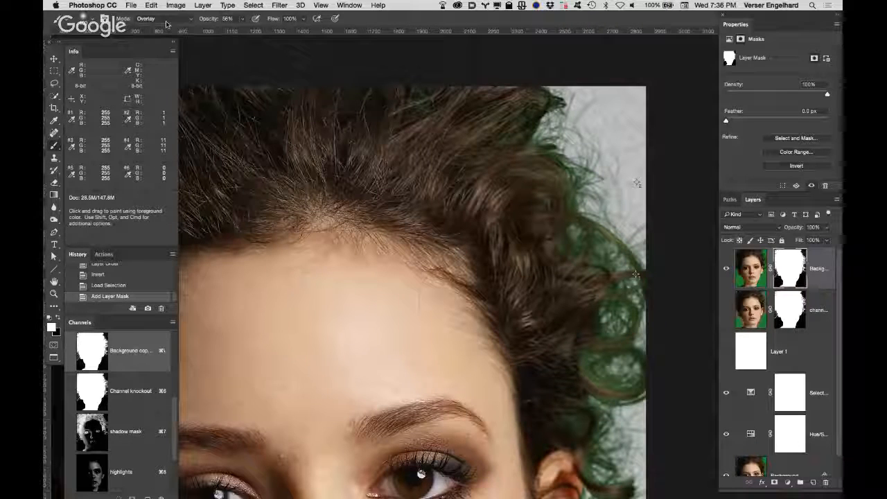
drag(206, 22, 224, 26)
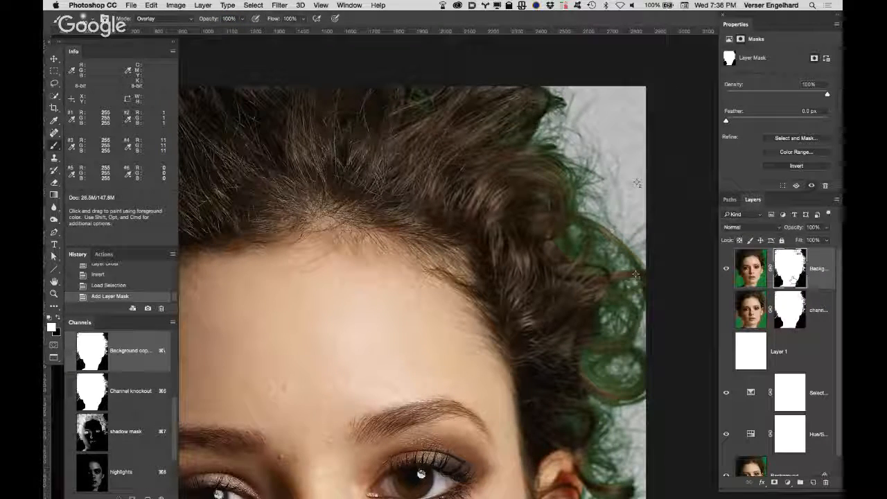
click(641, 112)
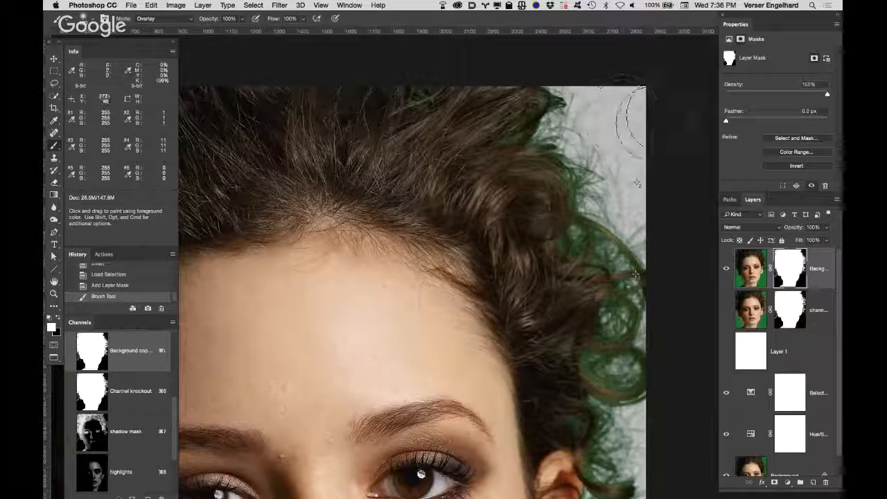
click(633, 127)
click(650, 163)
click(593, 109)
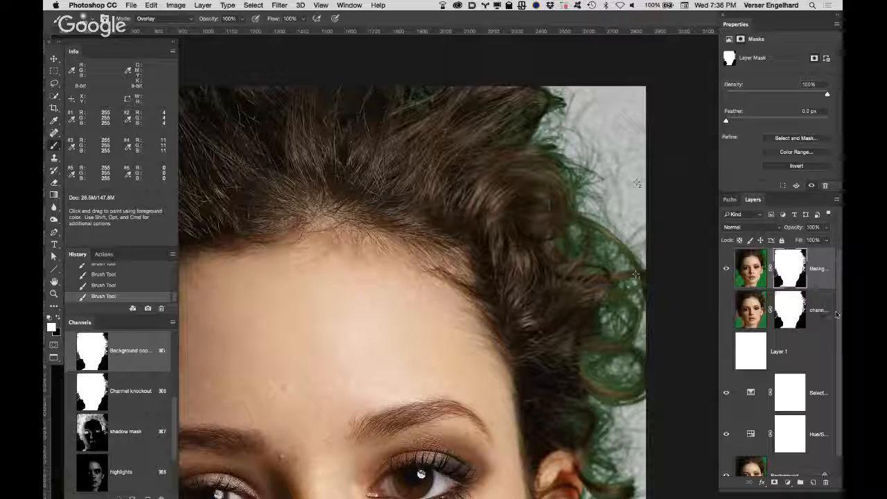
Show the white Layer 1 as a backdrop behind the masked portrait and view the whole image.
scroll(837, 344, down, 2)
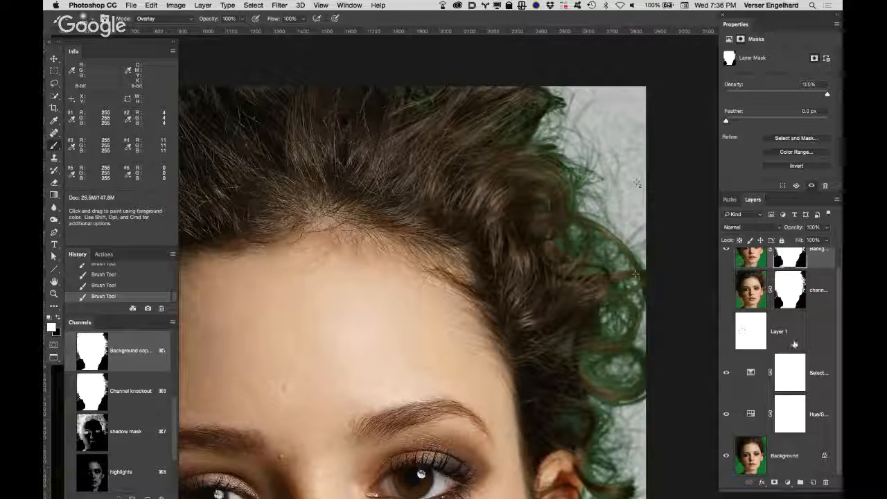
click(726, 332)
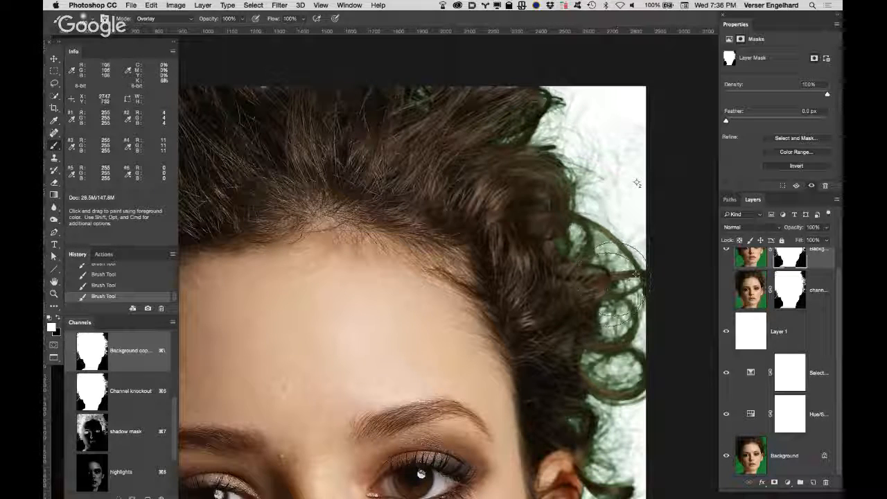
double_click(55, 282)
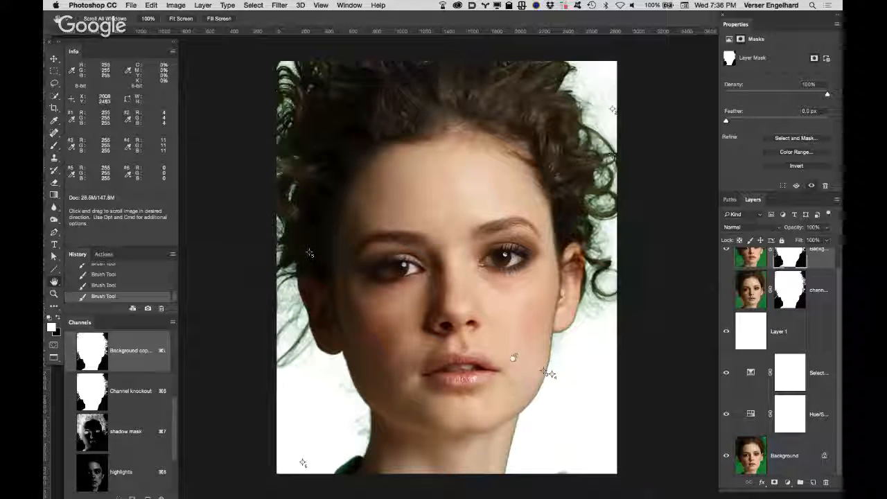
Save the layered document under its current name.
click(131, 4)
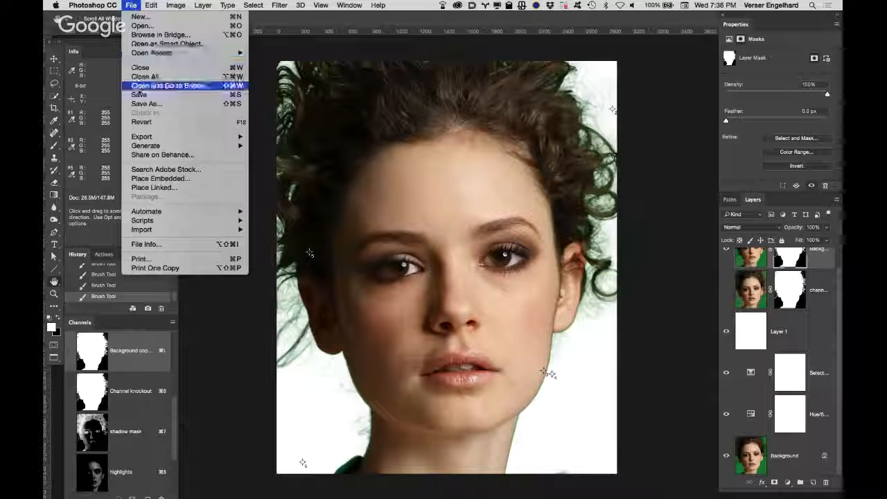
click(141, 95)
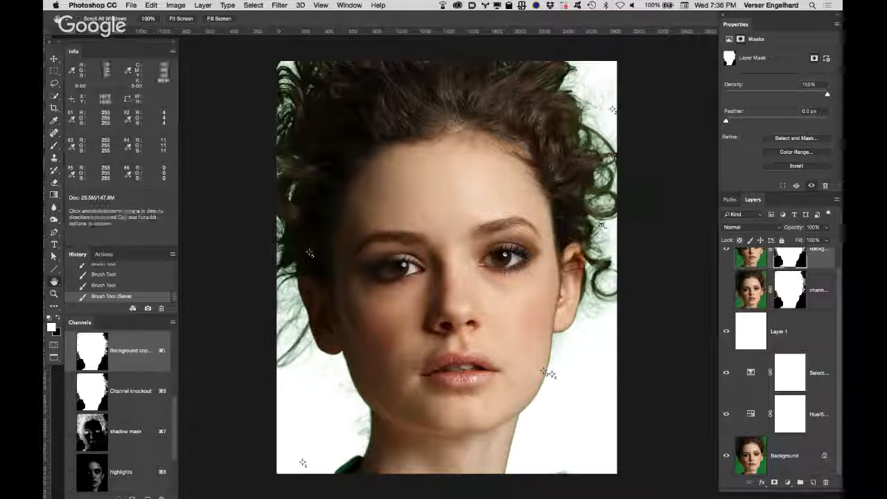
key(super+0)
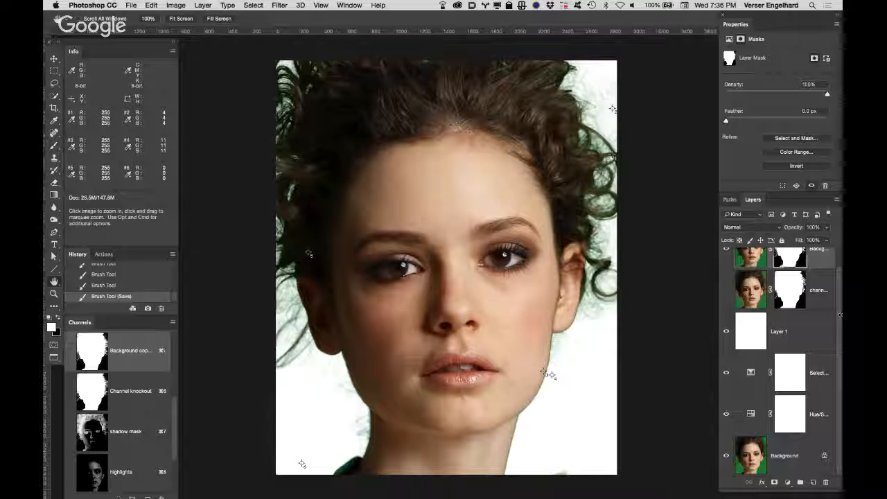
Target the Background copy's image instead of its mask and set the Brush tool to Color blending mode.
scroll(832, 291, up, 1)
click(754, 268)
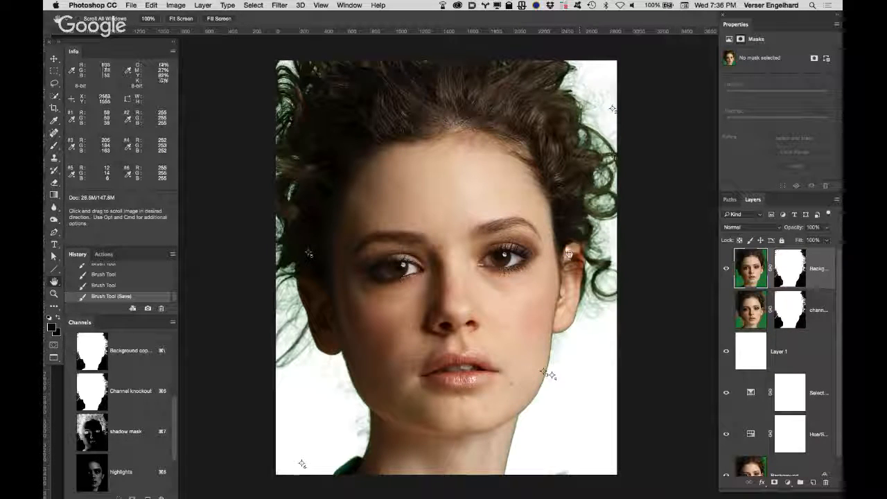
key(b)
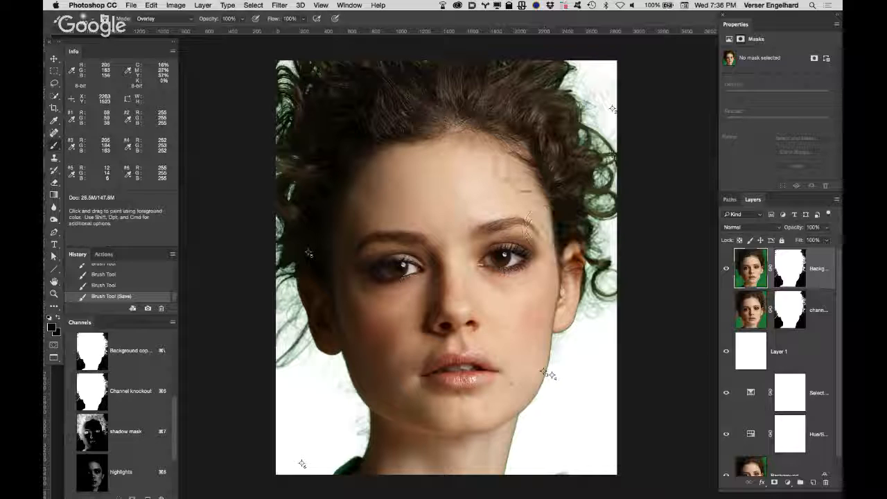
click(176, 21)
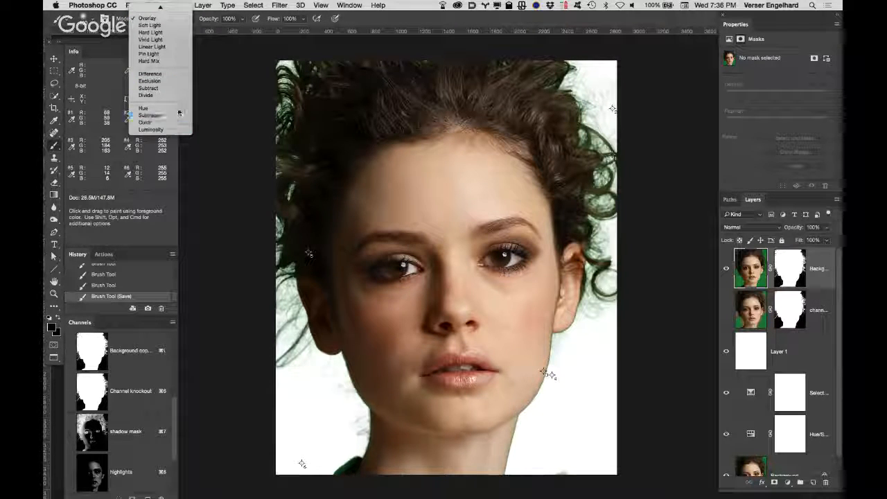
click(204, 23)
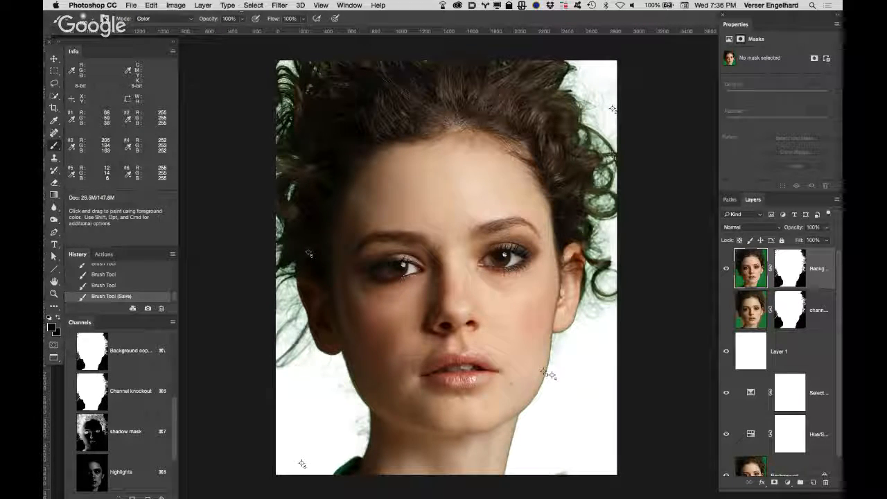
click(93, 20)
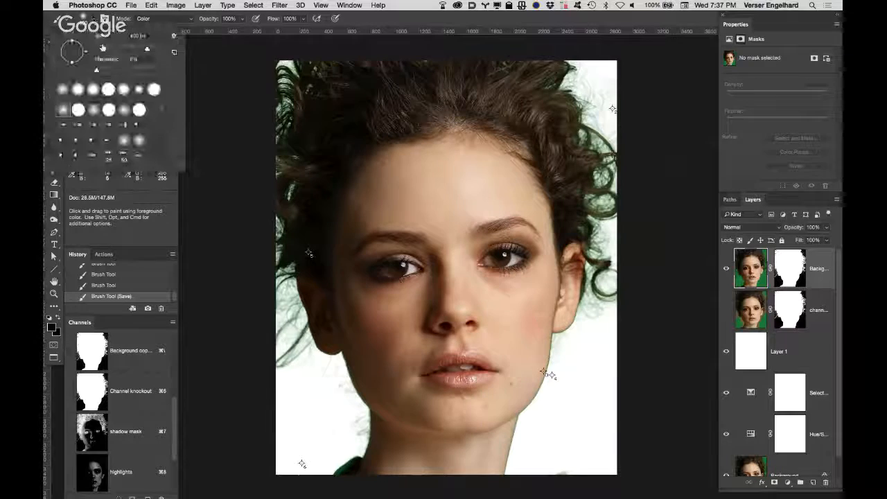
click(396, 20)
Paint sampled dark hair color over the green fringing in the curls beside the right-hand ear and up to the crown.
mouse_move(592, 287)
mouse_down()
mouse_move(608, 318)
mouse_move(564, 357)
mouse_up()
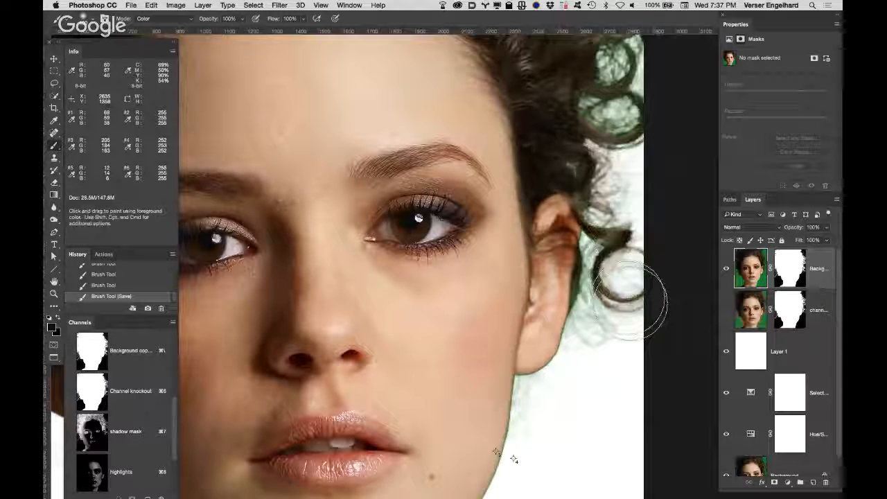
mouse_move(610, 300)
mouse_down()
mouse_move(605, 295)
mouse_move(628, 253)
mouse_move(627, 220)
mouse_up()
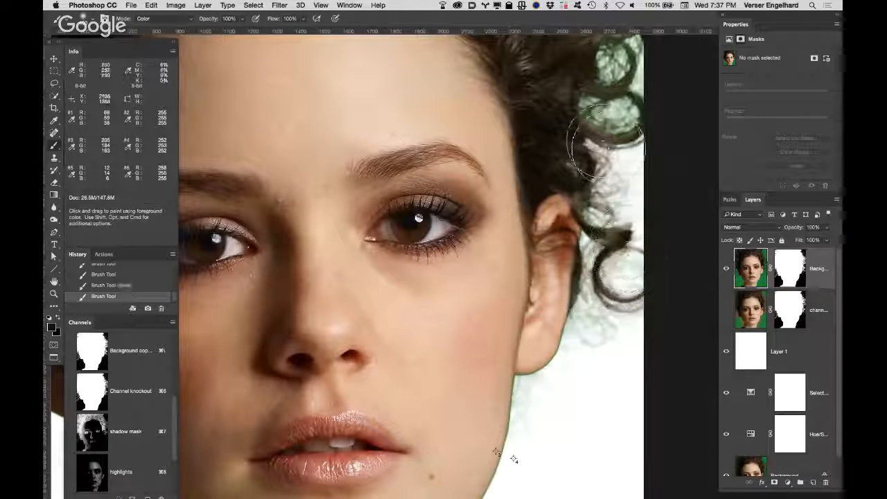
mouse_move(612, 187)
mouse_down()
mouse_move(627, 115)
mouse_move(614, 67)
mouse_up()
alt+click(554, 92)
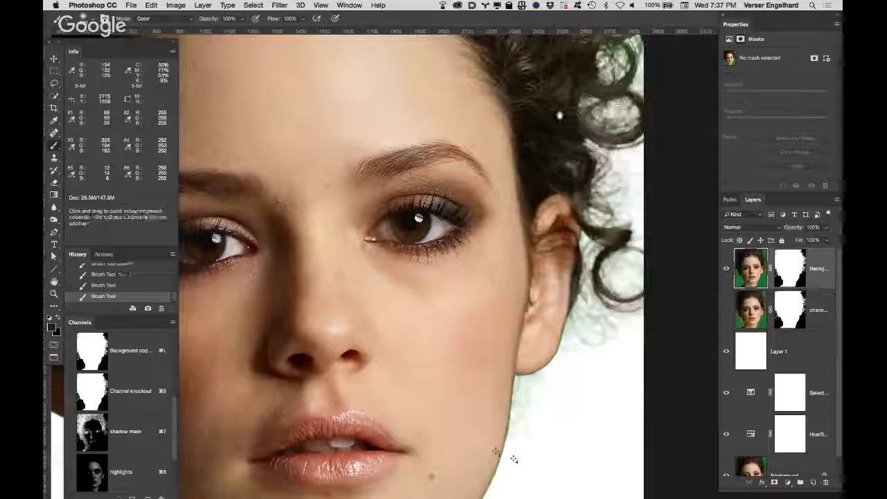
drag(554, 143, 547, 318)
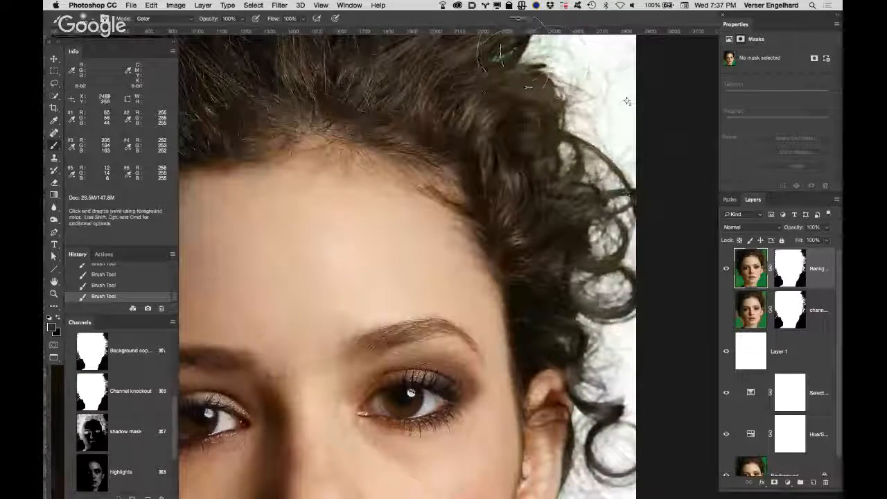
scroll(493, 138, up, 5)
scroll(493, 138, left, 3)
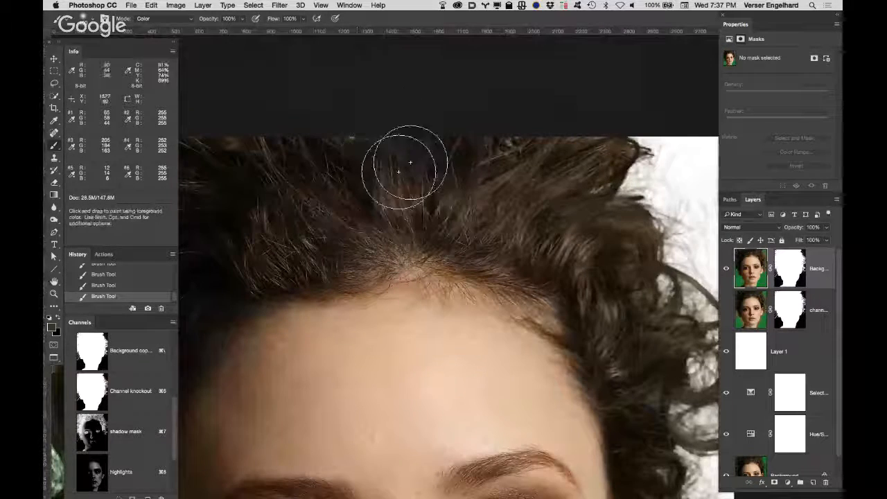
scroll(579, 182, left, 5)
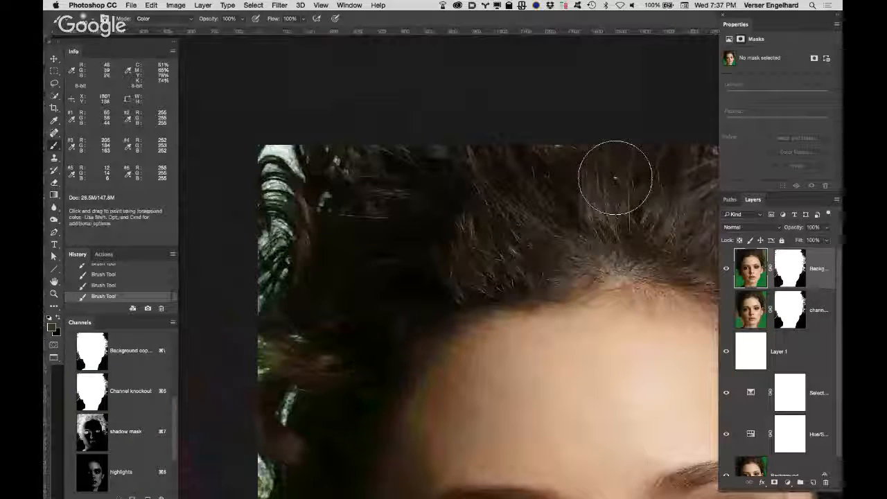
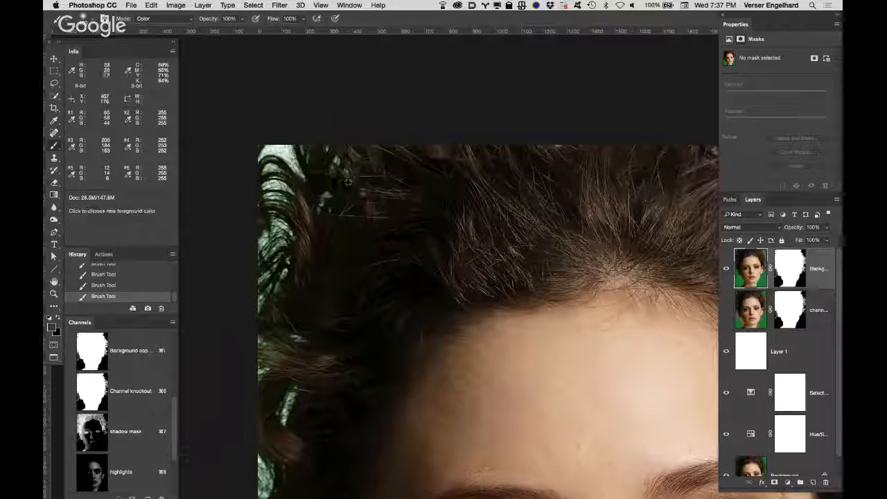
Neutralize the green cast along the left-hand hair edge, from the upper corner down toward the ear, resampling nearby hair colors.
mouse_move(273, 156)
mouse_down()
mouse_move(254, 246)
mouse_move(264, 343)
mouse_up()
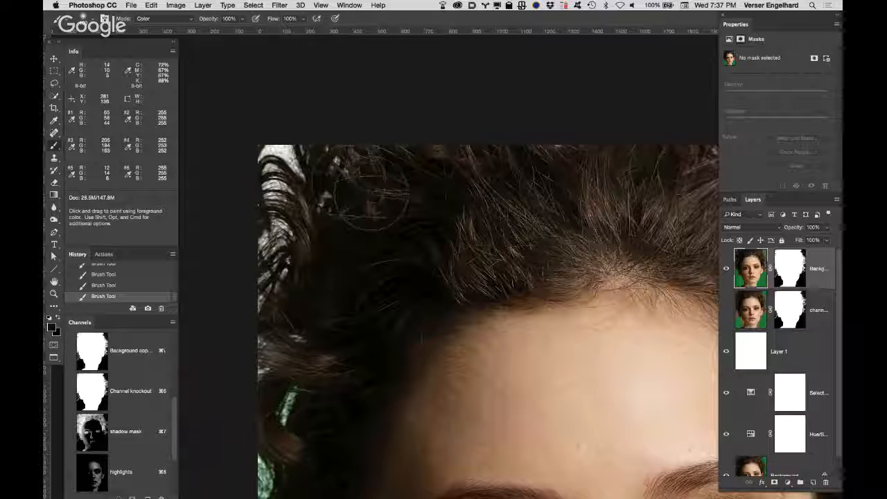
key(space)
drag(370, 290, 479, 138)
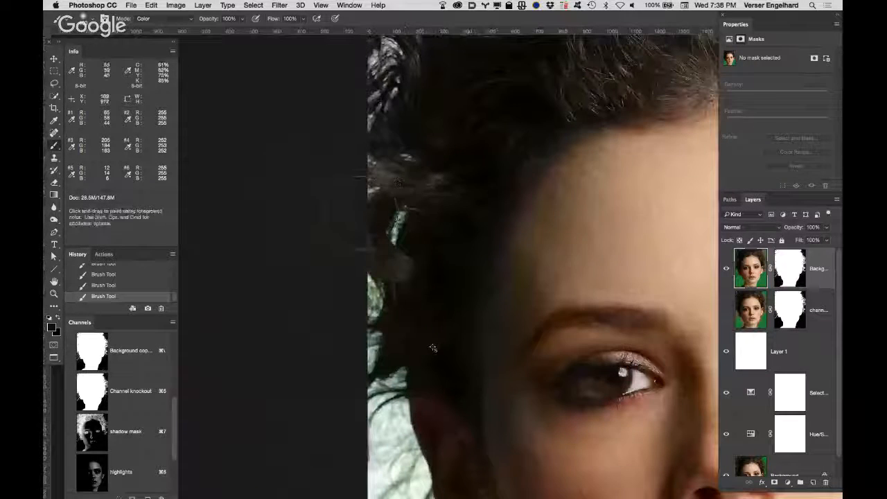
drag(360, 176, 378, 256)
alt+click(394, 281)
mouse_move(375, 303)
mouse_down()
mouse_move(365, 339)
mouse_move(380, 357)
mouse_up()
alt+click(395, 339)
Paint dark color over the green strands beside the left-hand ear, the jaw edge and the collar below.
key(space)
drag(464, 309, 473, 54)
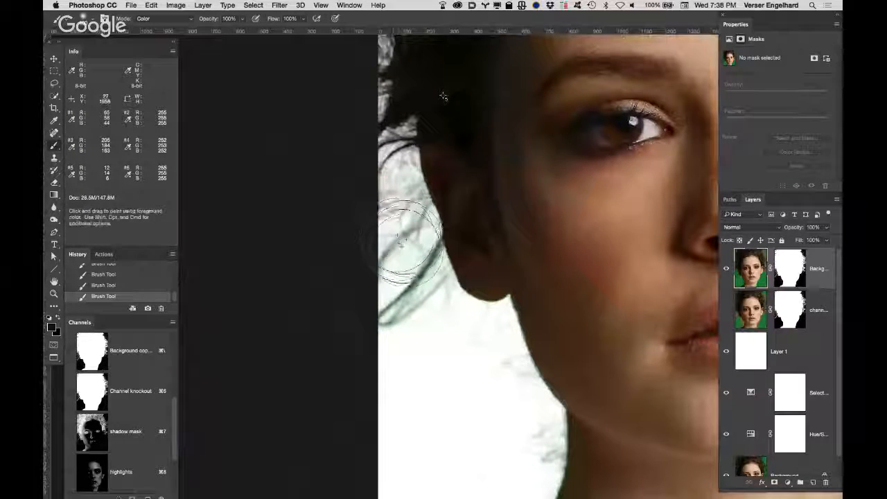
key(space)
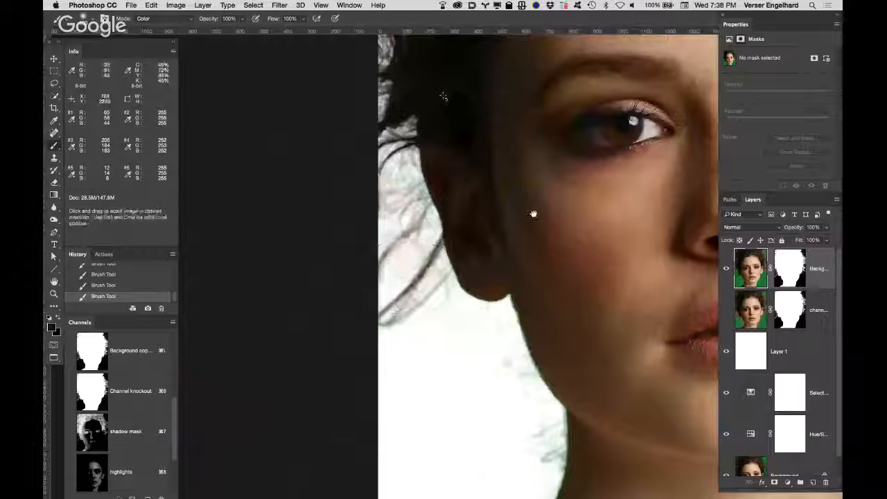
drag(566, 298, 469, 155)
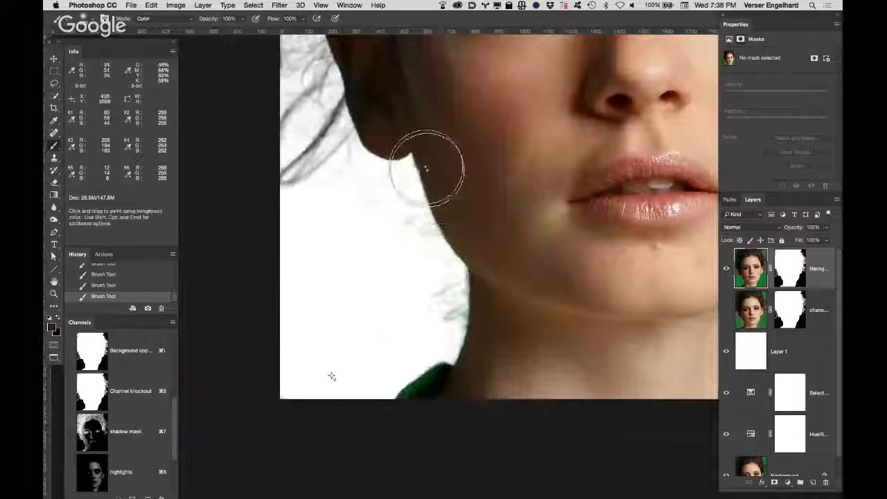
mouse_move(394, 198)
mouse_down()
mouse_move(438, 295)
mouse_move(412, 389)
mouse_move(432, 391)
mouse_move(411, 371)
mouse_move(397, 382)
mouse_move(415, 363)
mouse_move(391, 385)
mouse_move(429, 343)
mouse_up()
Sample the neck's skin tone and paint out the green tint along the right-hand jaw and earlobe.
drag(514, 267, 242, 297)
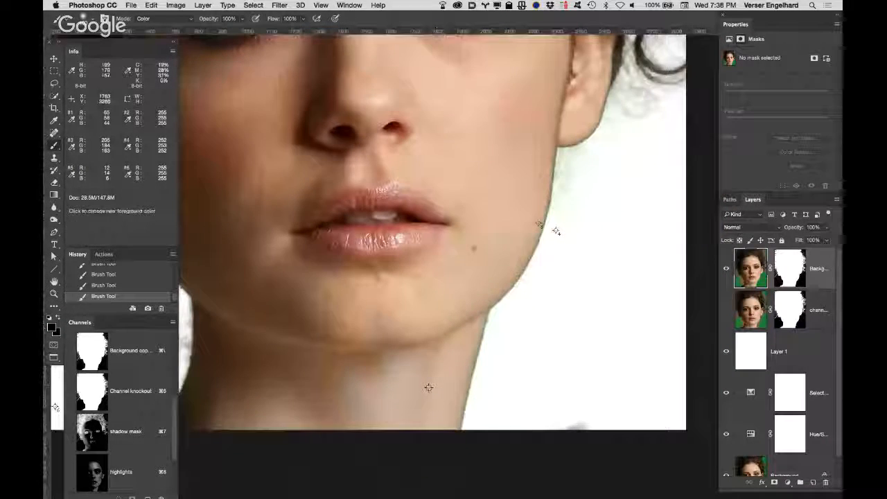
alt+click(428, 387)
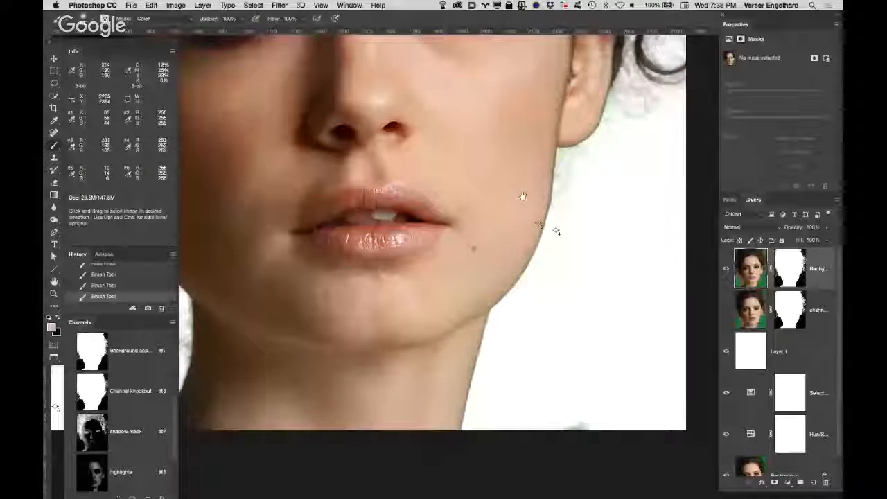
drag(520, 194, 496, 311)
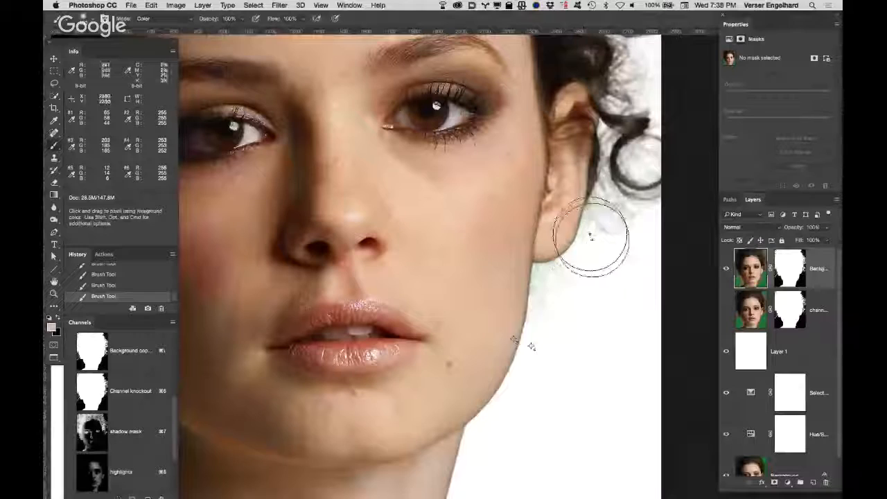
key(space)
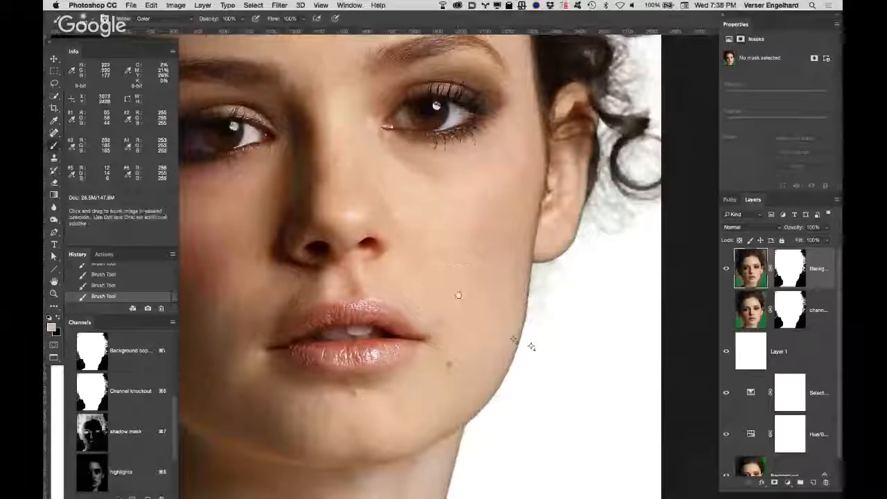
drag(457, 294, 464, 244)
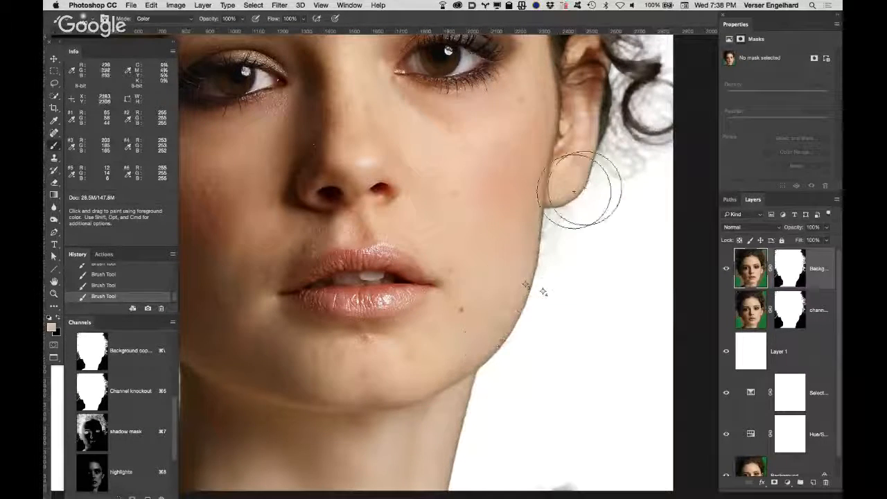
Paint over the remaining green fringe from the right-hand neck edge up the jaw and below the earlobe, resampling the cheek color.
key(space)
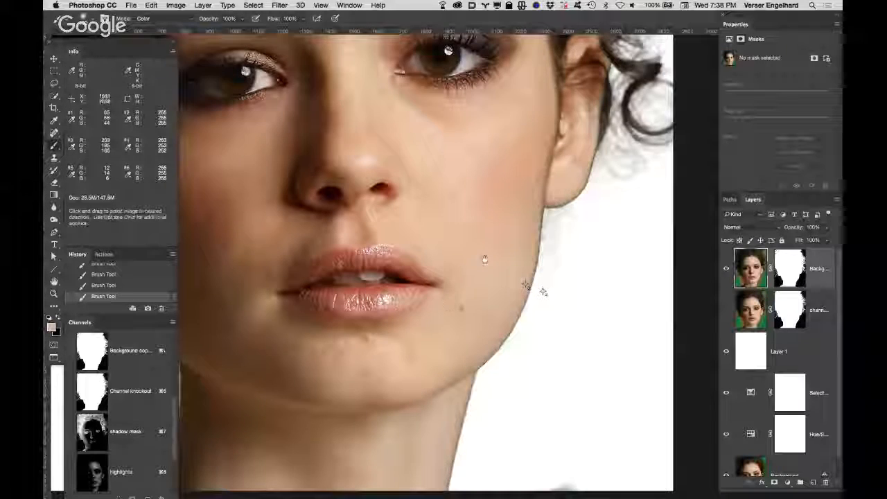
drag(485, 257, 526, 163)
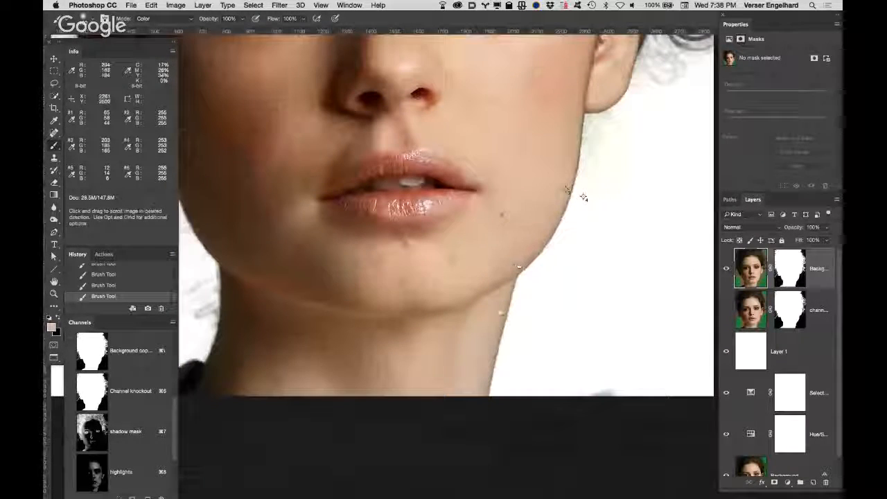
drag(584, 198, 569, 225)
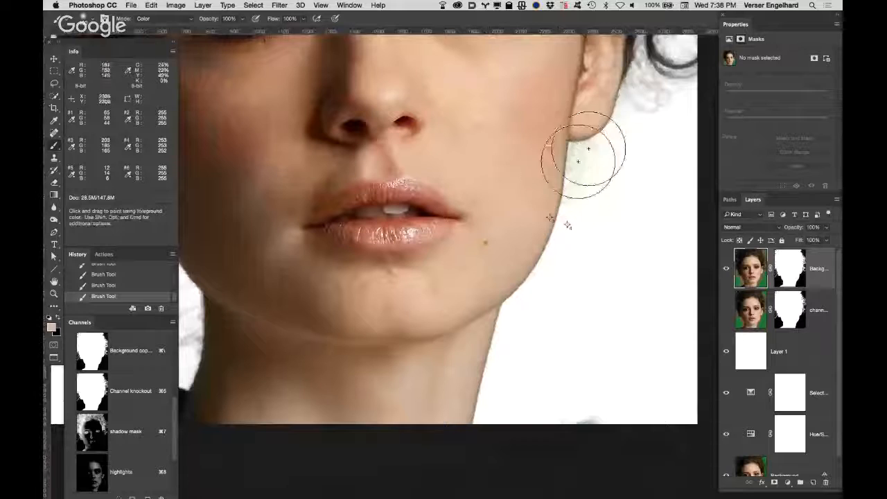
mouse_move(463, 415)
mouse_down()
mouse_move(482, 326)
mouse_move(467, 388)
mouse_move(512, 276)
mouse_move(473, 383)
mouse_move(498, 330)
mouse_move(476, 360)
mouse_move(480, 326)
mouse_move(544, 205)
mouse_move(569, 134)
mouse_move(550, 222)
mouse_move(623, 106)
mouse_move(609, 73)
mouse_up()
mouse_move(618, 105)
mouse_down()
mouse_move(597, 111)
mouse_move(595, 124)
mouse_move(602, 109)
mouse_move(602, 122)
mouse_move(609, 113)
mouse_move(609, 88)
mouse_move(578, 104)
mouse_move(614, 76)
mouse_move(587, 157)
mouse_up()
alt+click(551, 130)
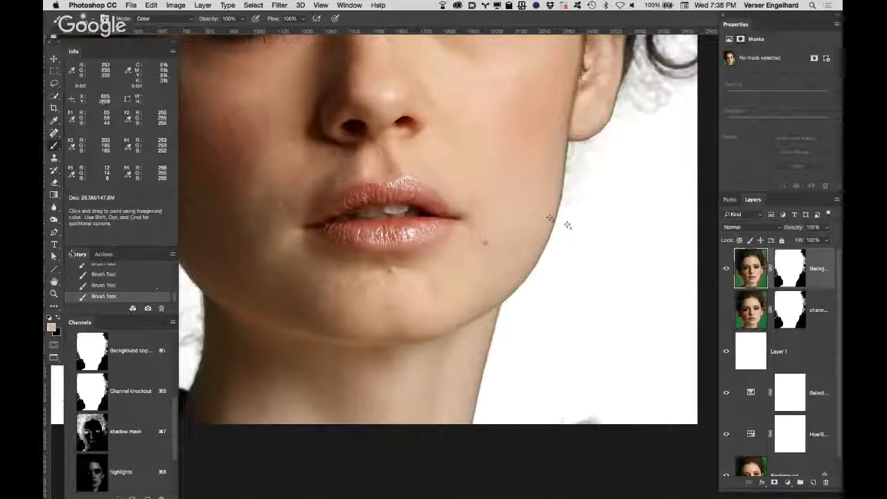
Create a full-document history snapshot named "pre choke".
click(148, 309)
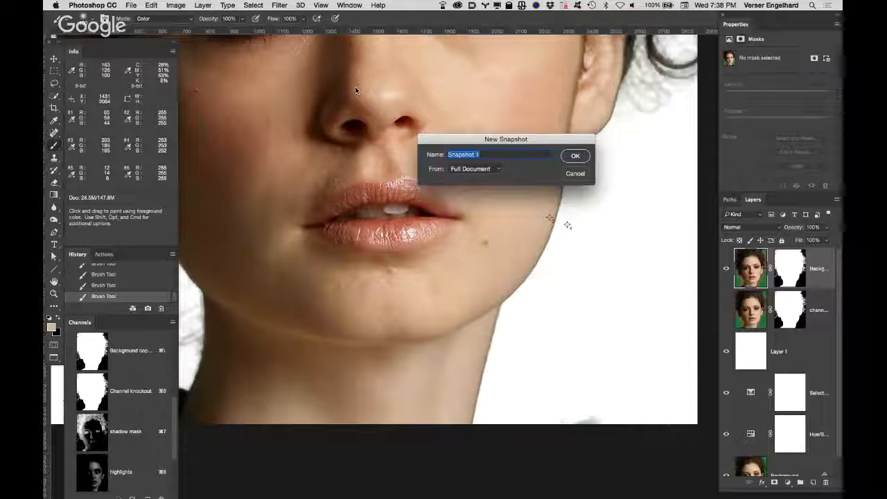
text(pre)
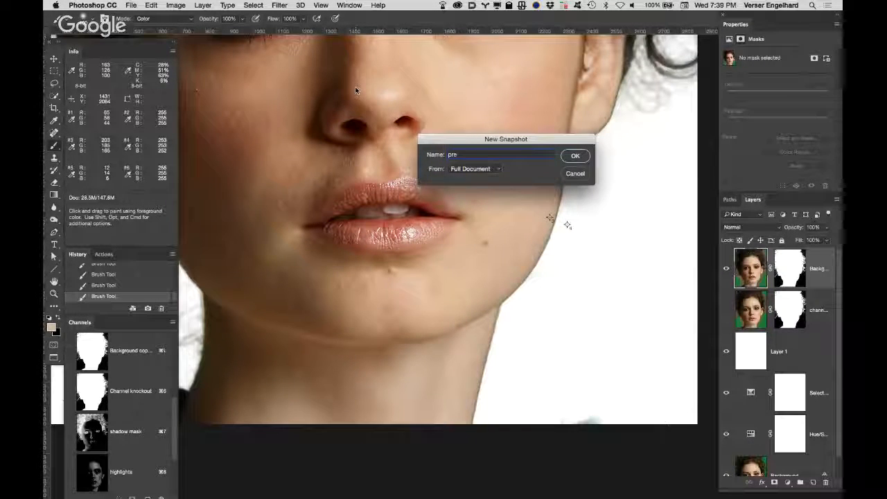
text( choke)
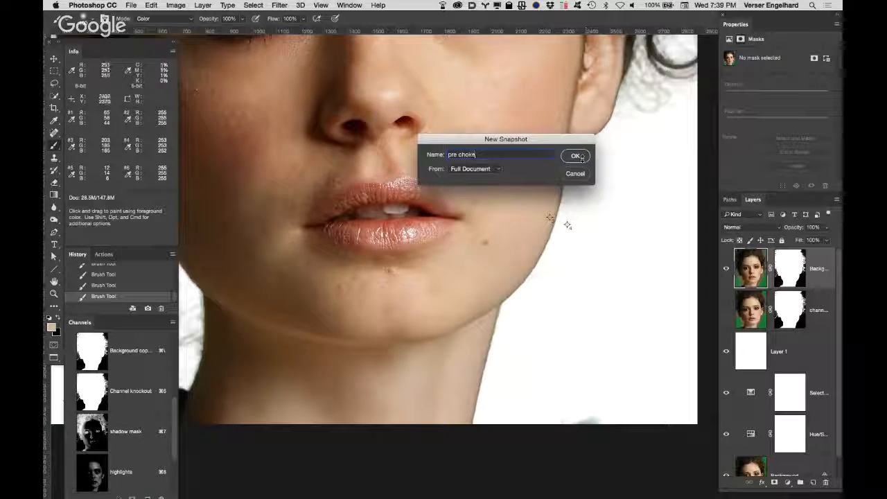
key(Return)
Blur the Background copy's layer mask with a Gaussian Blur radius of 3.0 pixels.
key(super+backslash)
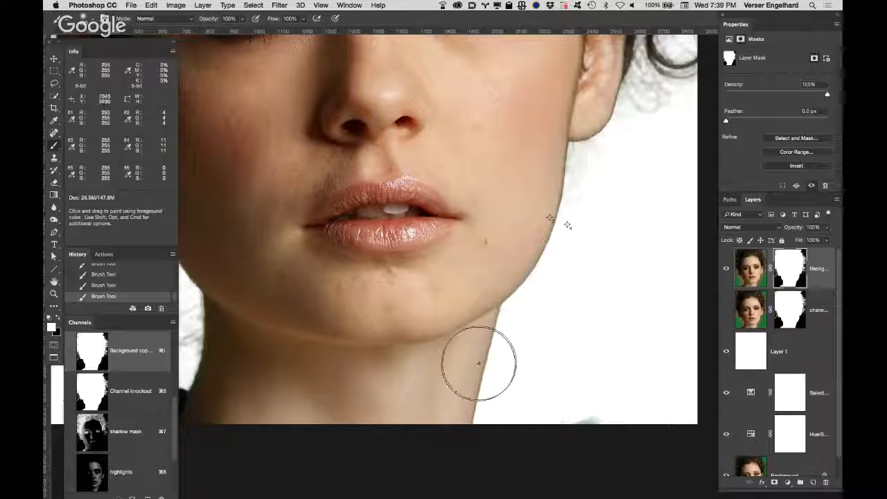
click(279, 5)
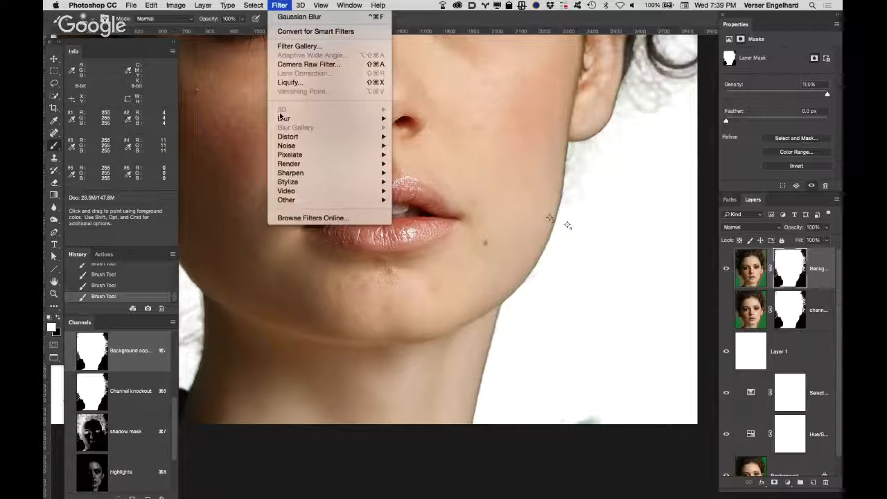
mouse_move(291, 119)
click(434, 155)
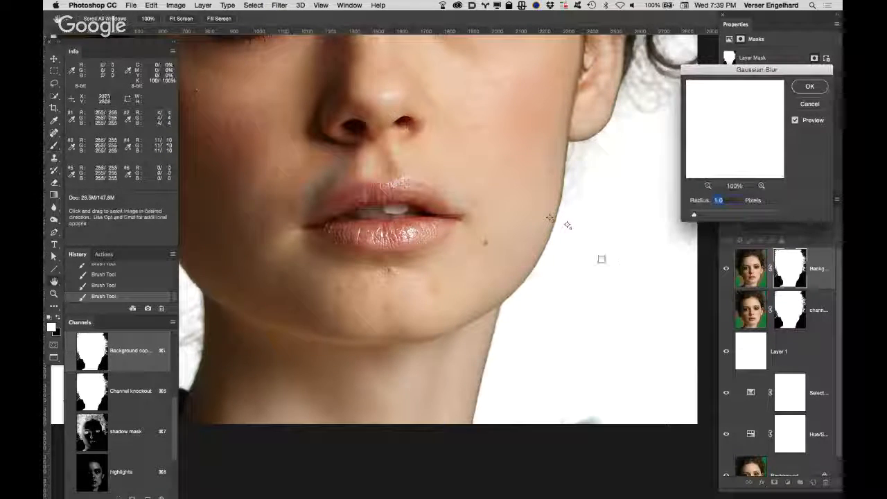
drag(694, 216, 704, 217)
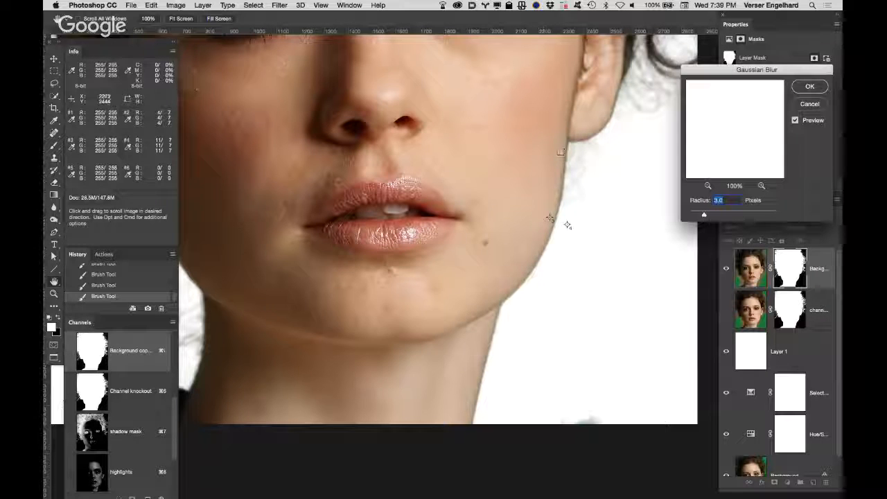
click(811, 86)
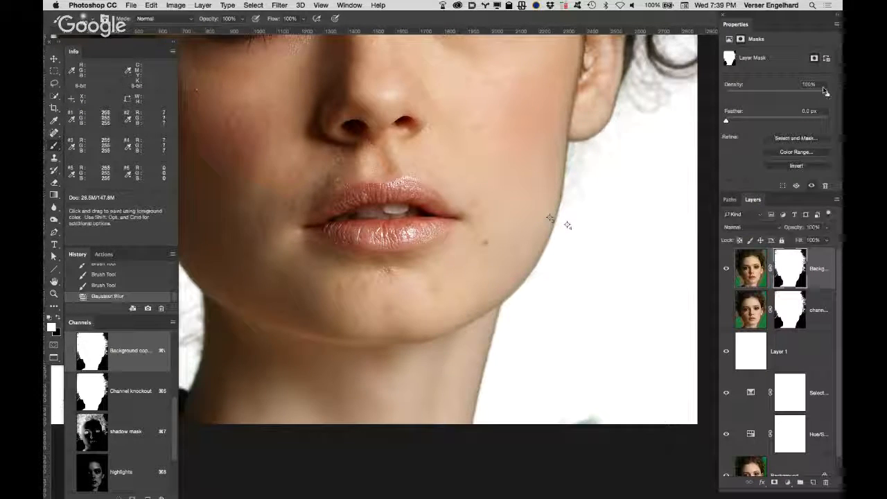
key(super+l)
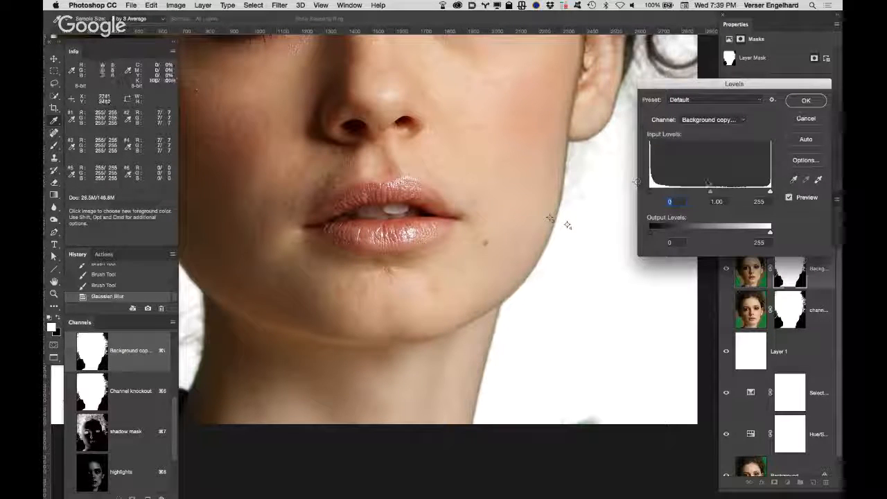
drag(651, 195, 750, 199)
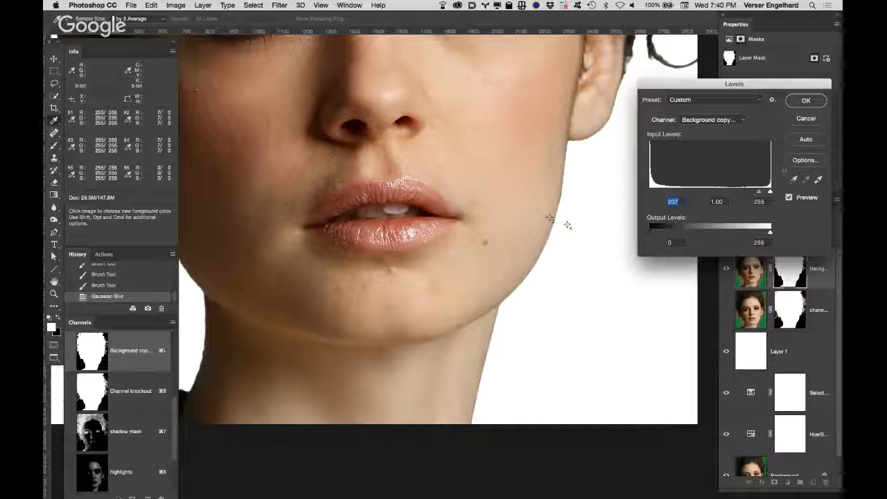
click(817, 120)
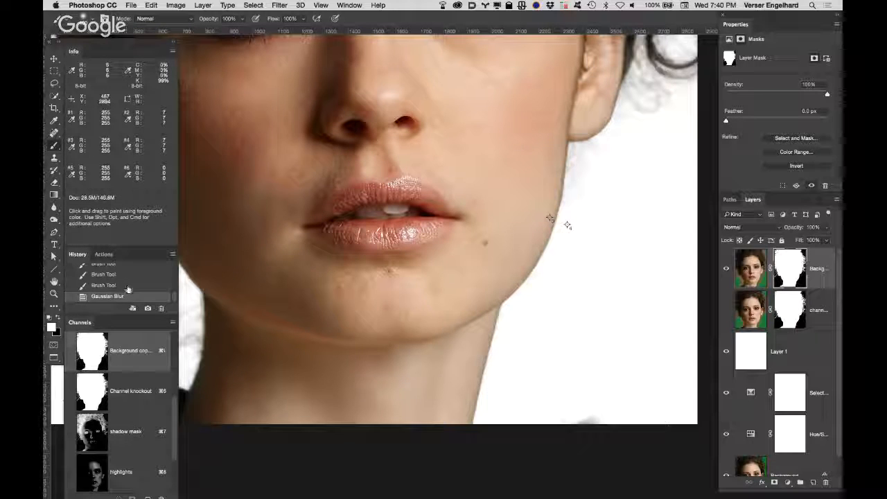
Undo the layer mask's 3-pixel blur and blur the mask with a Gaussian Blur radius of 5.0 pixels instead.
click(126, 287)
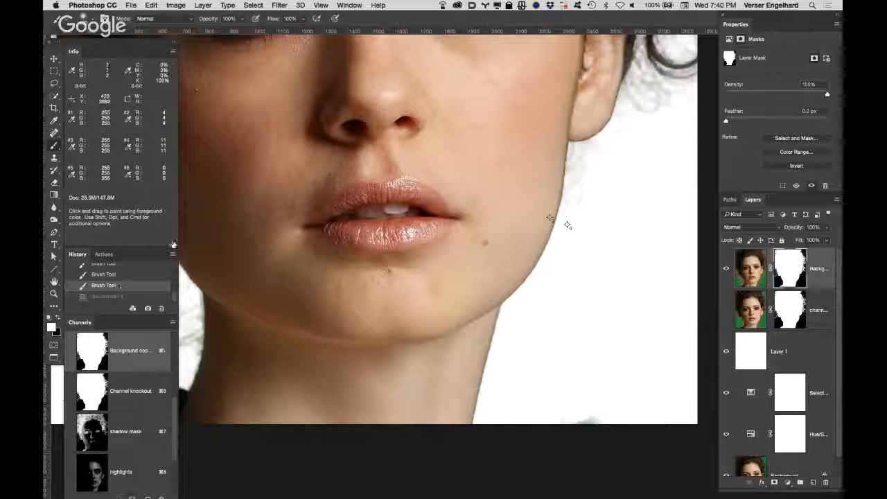
click(279, 6)
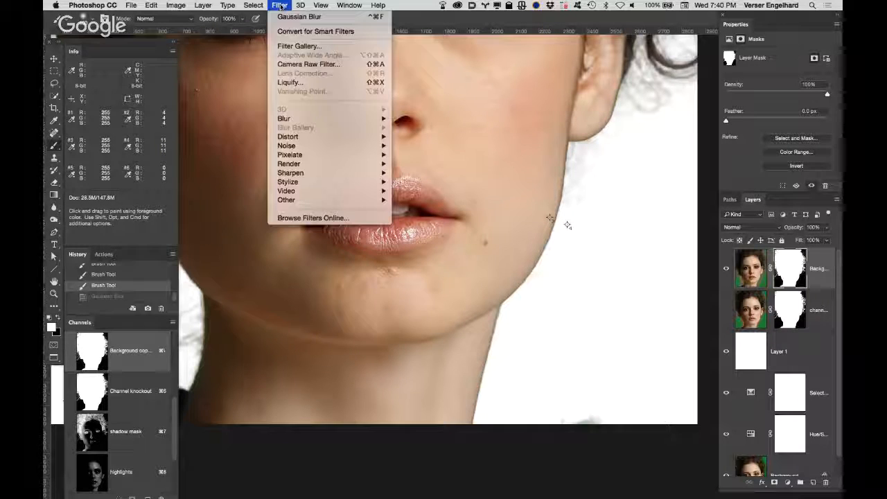
mouse_move(357, 125)
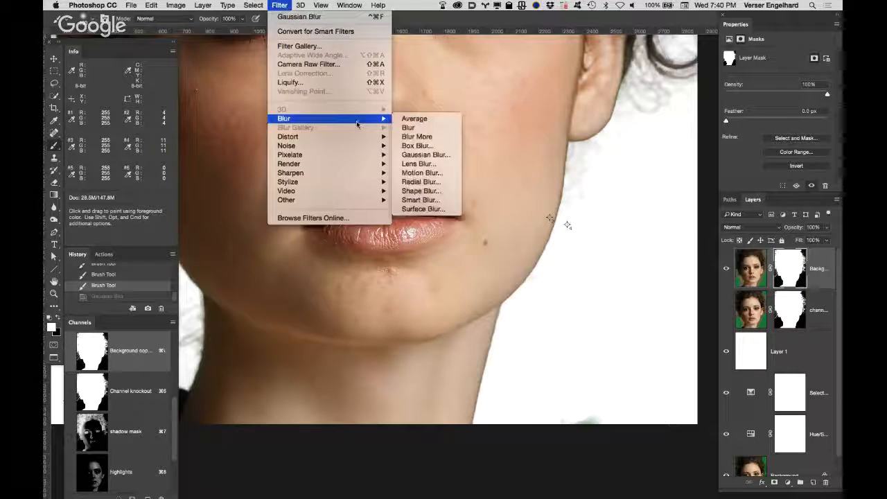
click(426, 155)
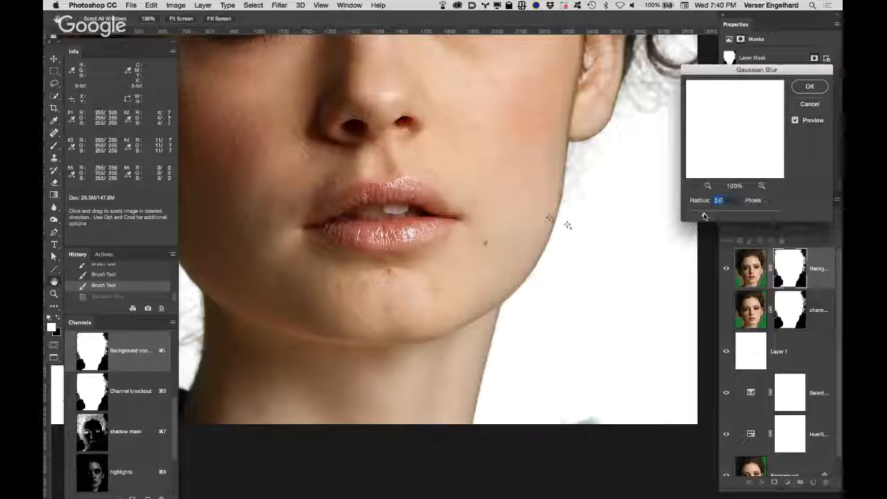
drag(704, 216, 707, 217)
drag(711, 214, 713, 214)
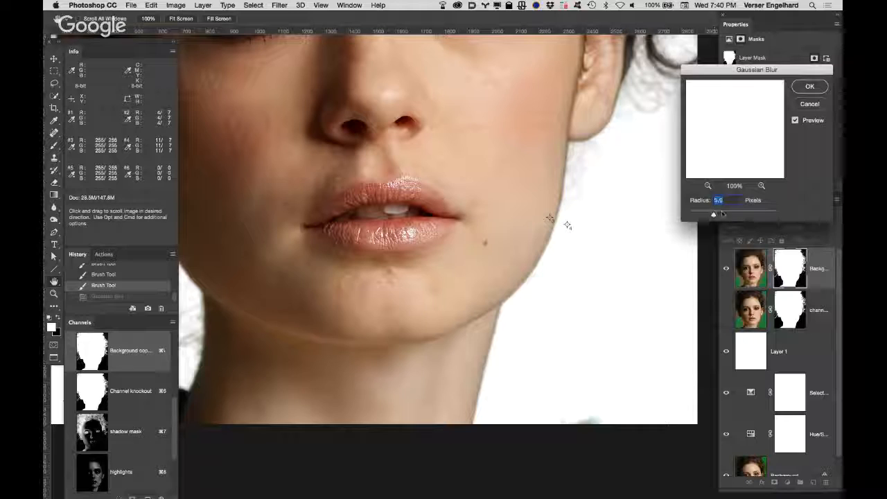
click(808, 86)
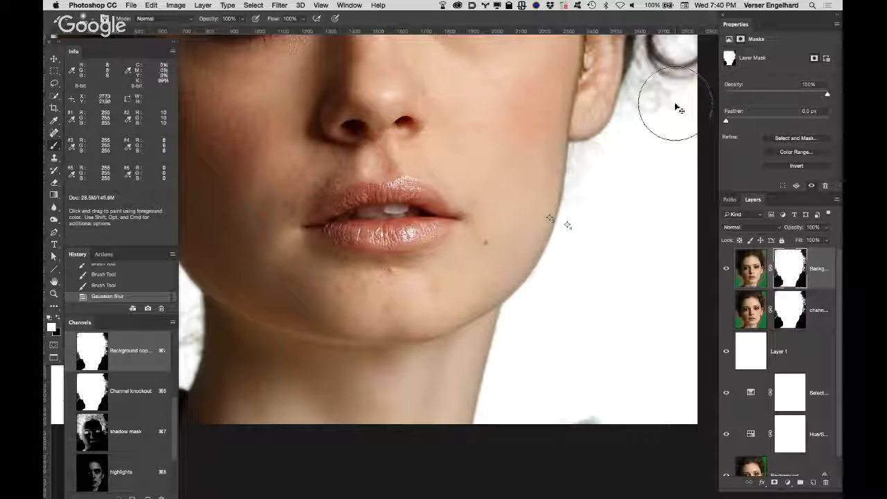
Choke the blurred layer mask with Levels, raising the black input level to 169.
key(super+l)
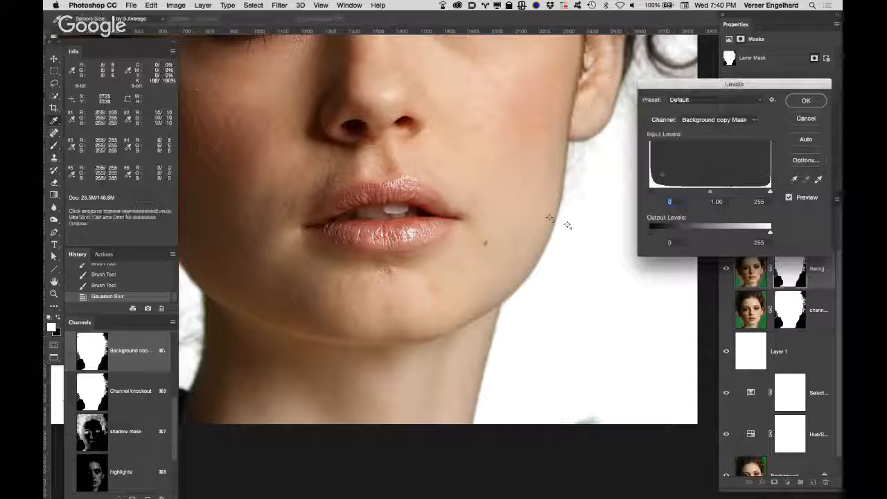
drag(650, 191, 728, 194)
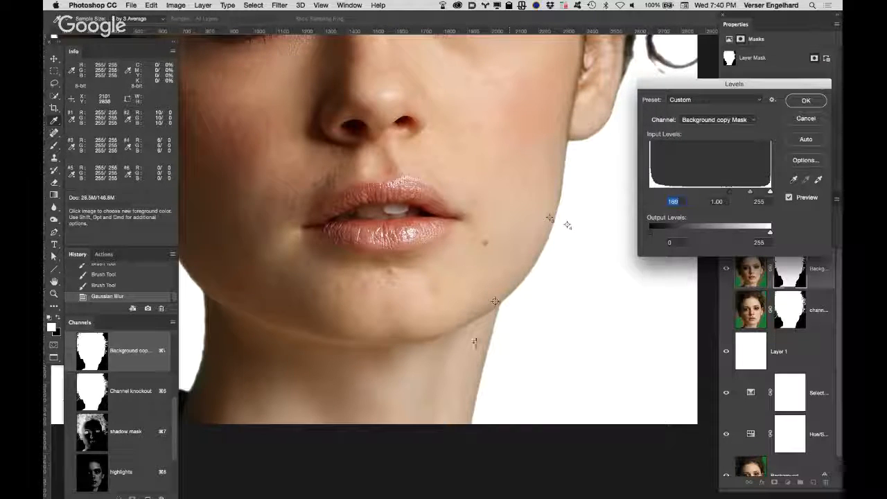
click(808, 101)
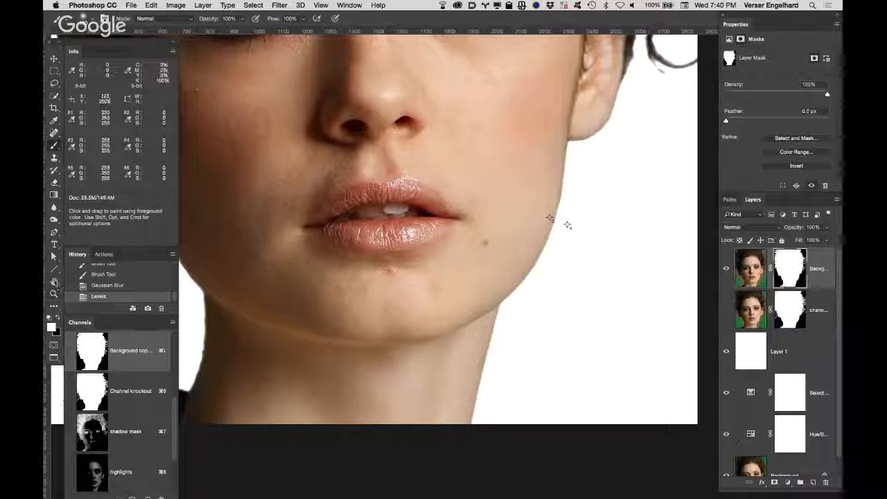
Create a full-document history snapshot named "post choke".
double_click(54, 281)
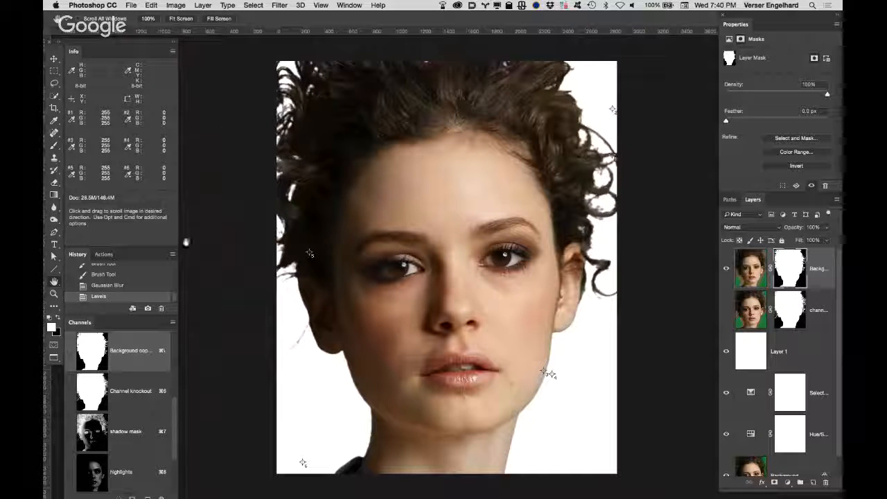
alt+click(147, 310)
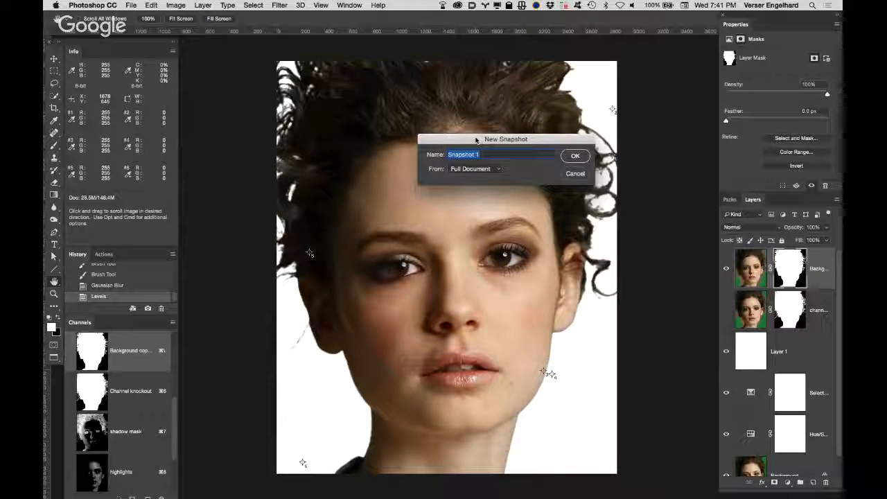
text(post)
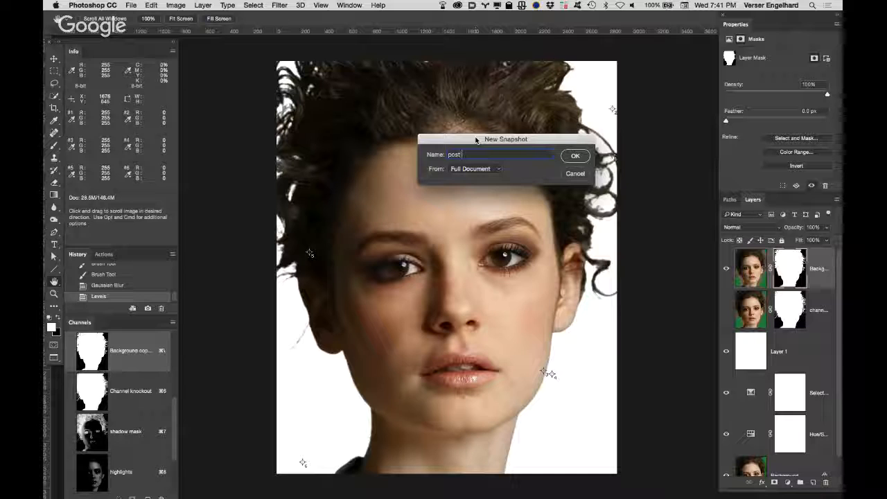
text( dh)
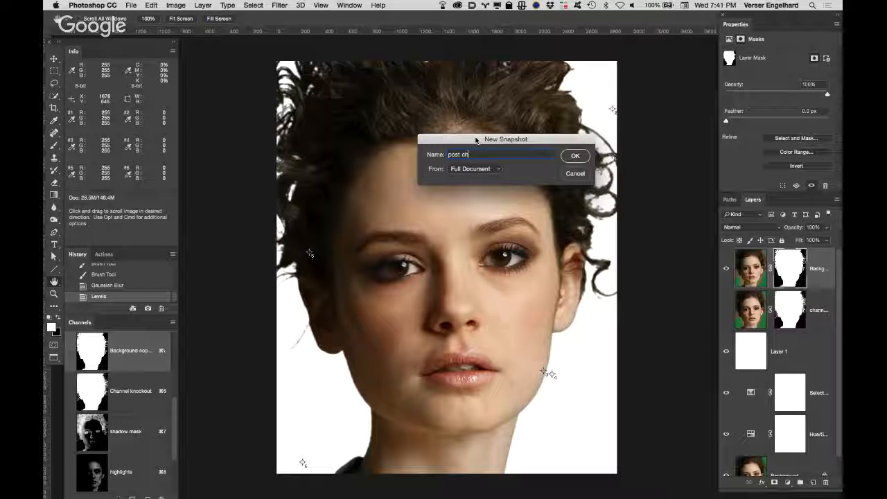
text(oke)
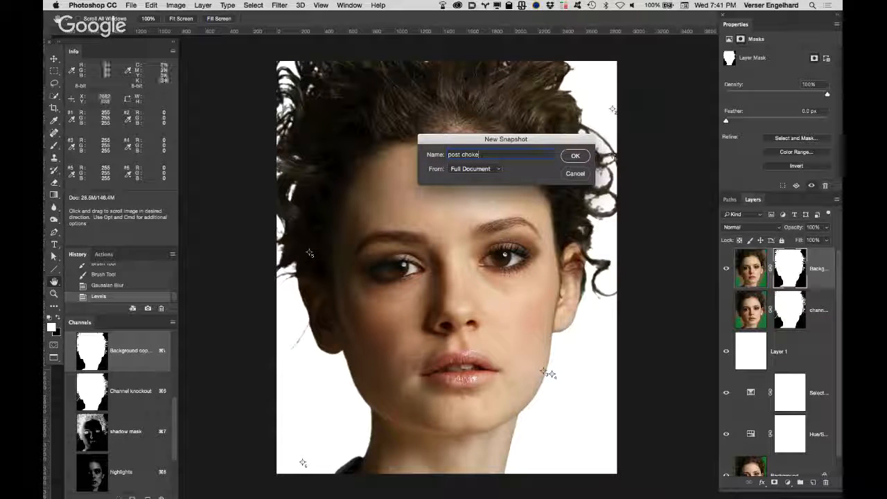
click(585, 160)
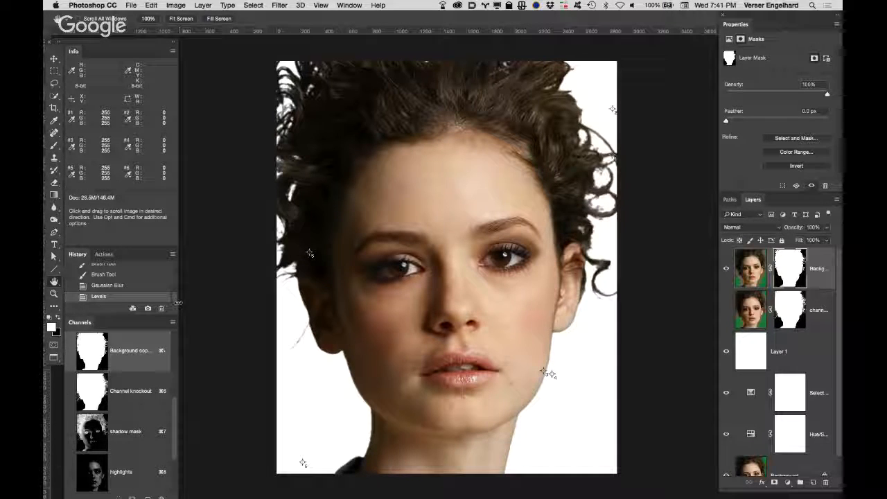
Return to the history state before the blur and set the "post choke" snapshot as the History Brush source.
click(126, 276)
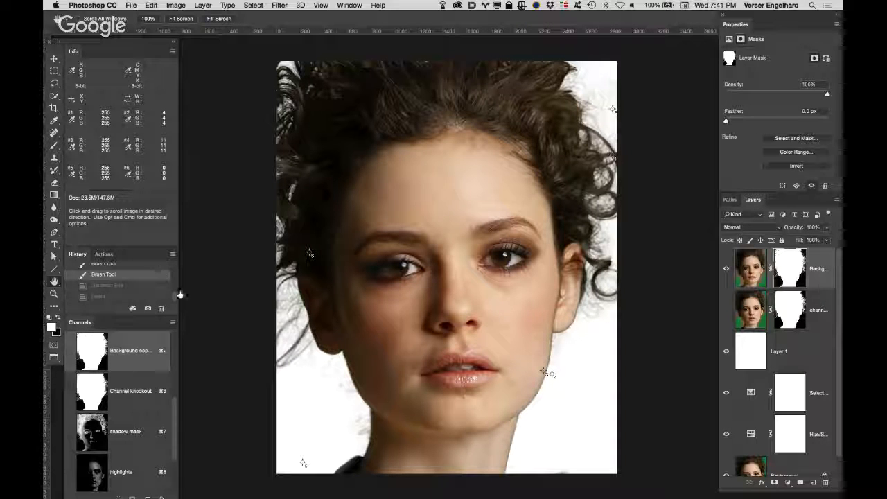
drag(175, 300, 177, 266)
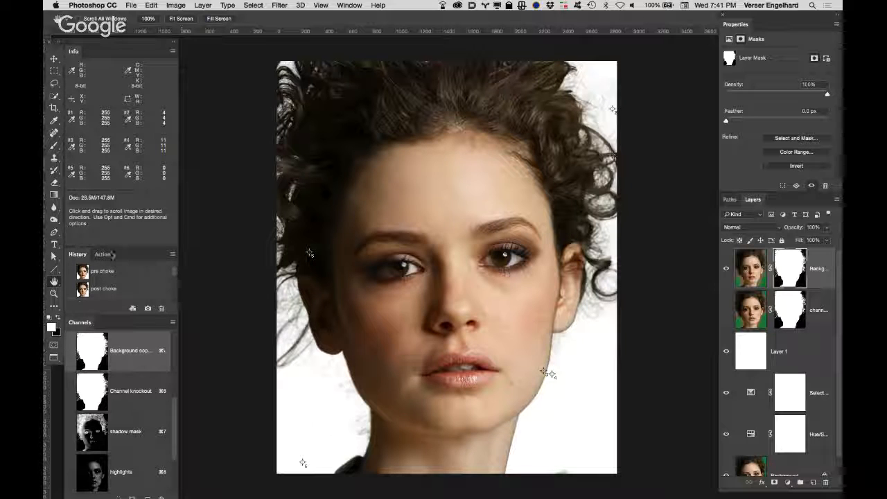
click(70, 290)
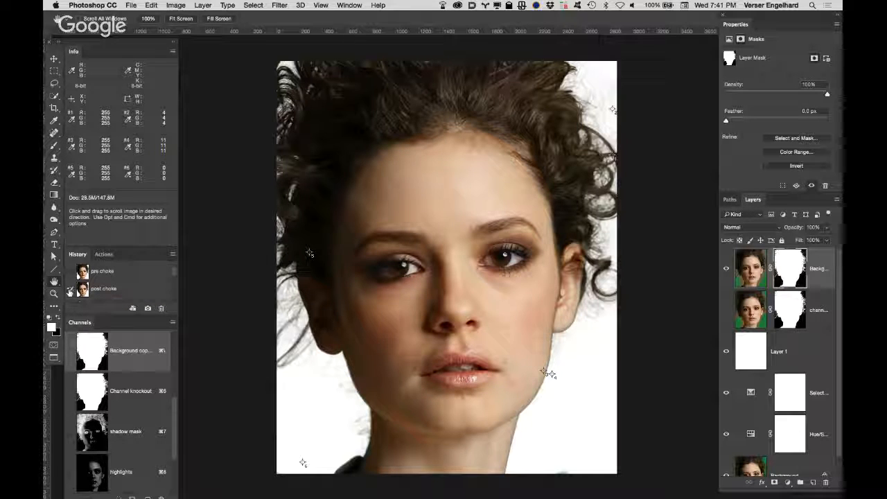
click(54, 171)
click(103, 169)
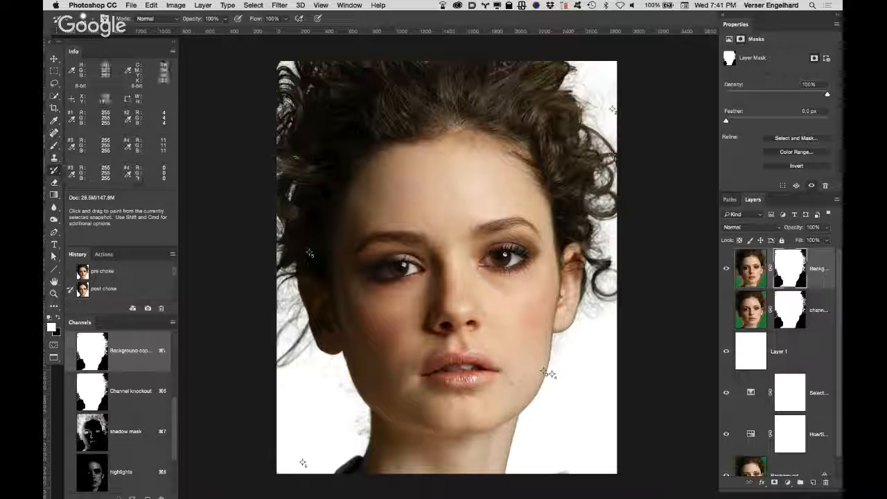
Paint the choked mask edge along the right-hand jaw, earlobe and neck with the History Brush.
super+click(548, 377)
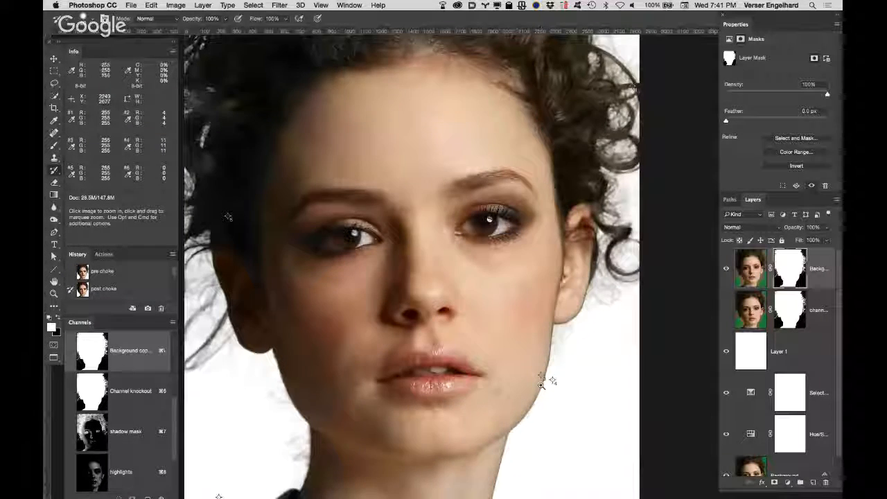
super+click(547, 380)
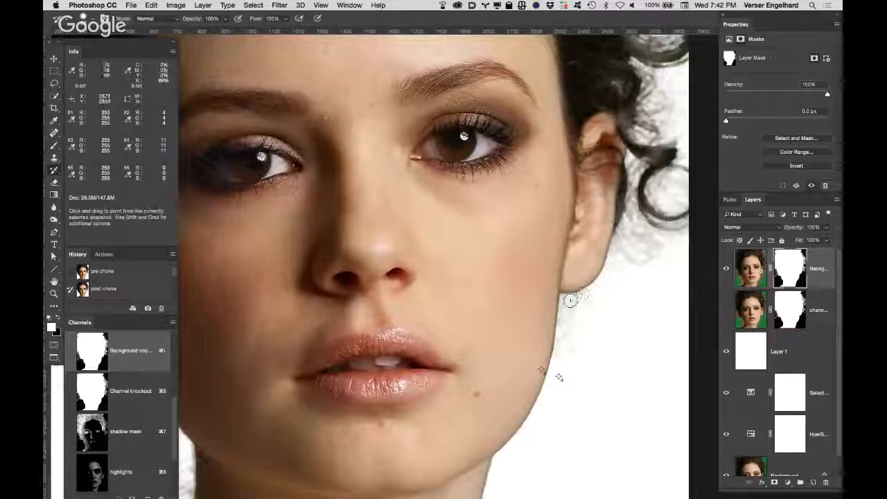
drag(541, 389, 484, 496)
mouse_move(560, 335)
mouse_down()
mouse_move(573, 296)
mouse_move(591, 279)
mouse_up()
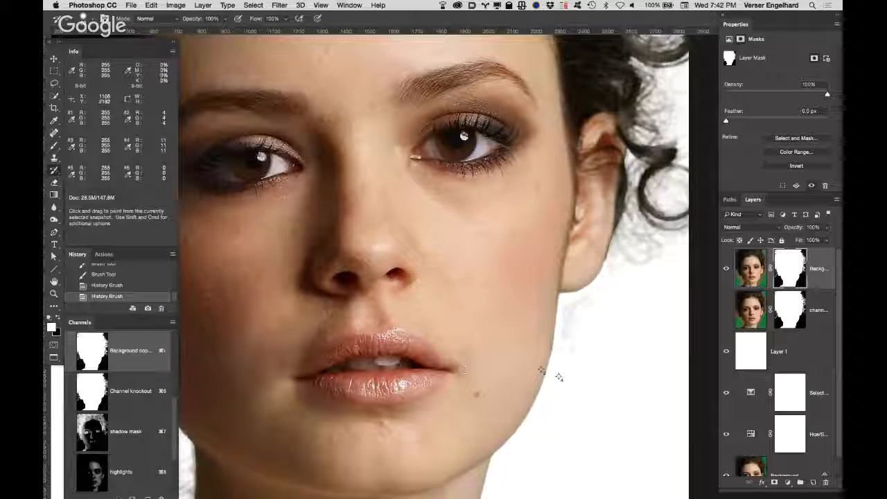
drag(558, 377, 537, 115)
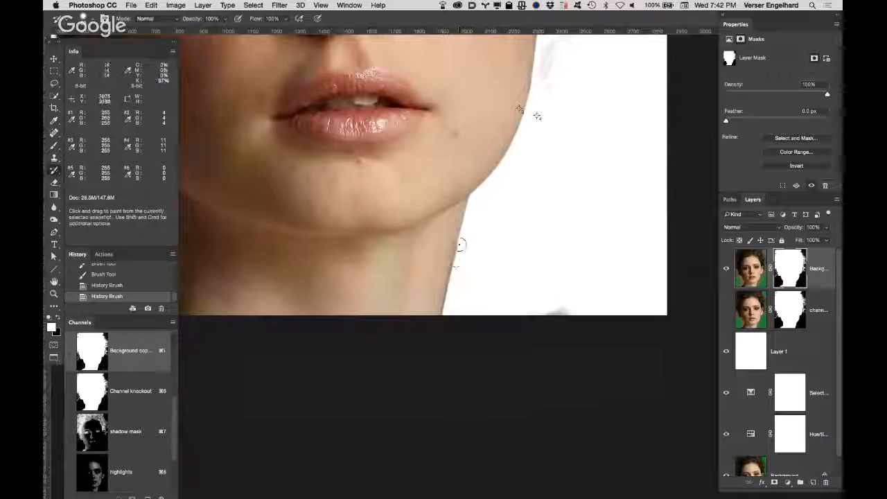
drag(441, 282, 430, 349)
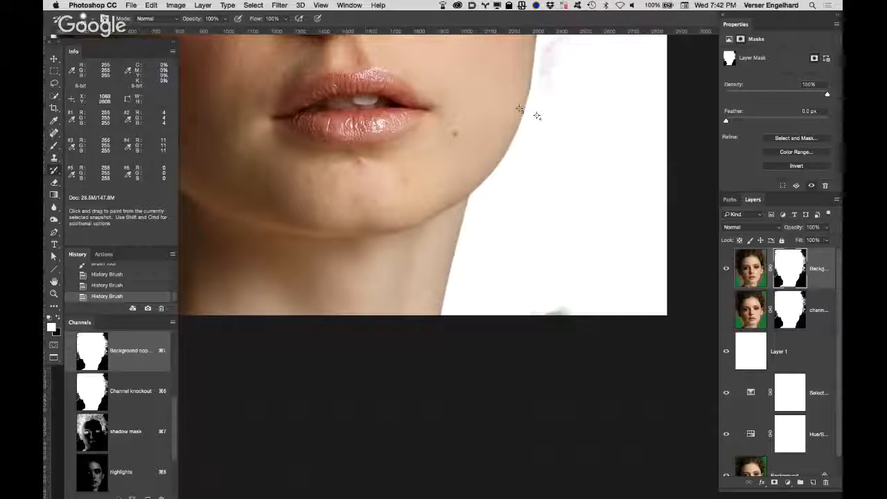
Paint the choked mask edge along the left-hand jaw and below the earlobe with the History Brush.
drag(261, 156, 477, 234)
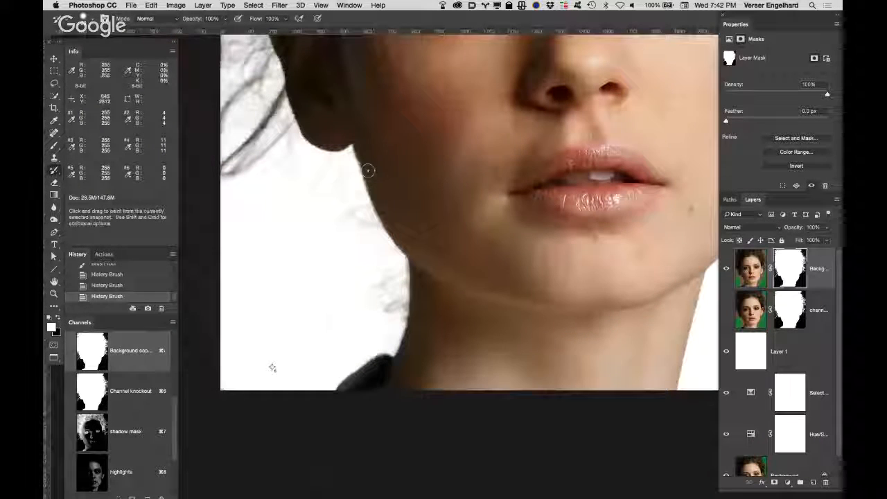
mouse_move(355, 151)
mouse_down()
mouse_move(361, 186)
mouse_move(401, 262)
mouse_move(341, 155)
mouse_up()
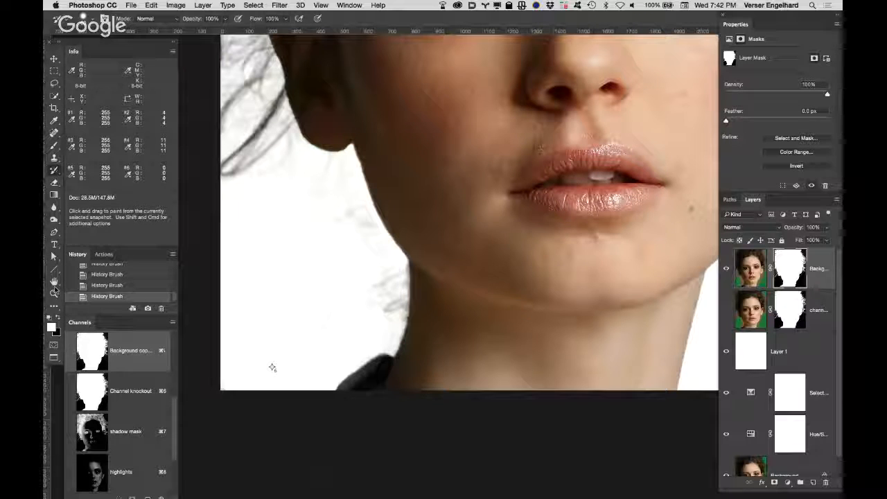
double_click(54, 282)
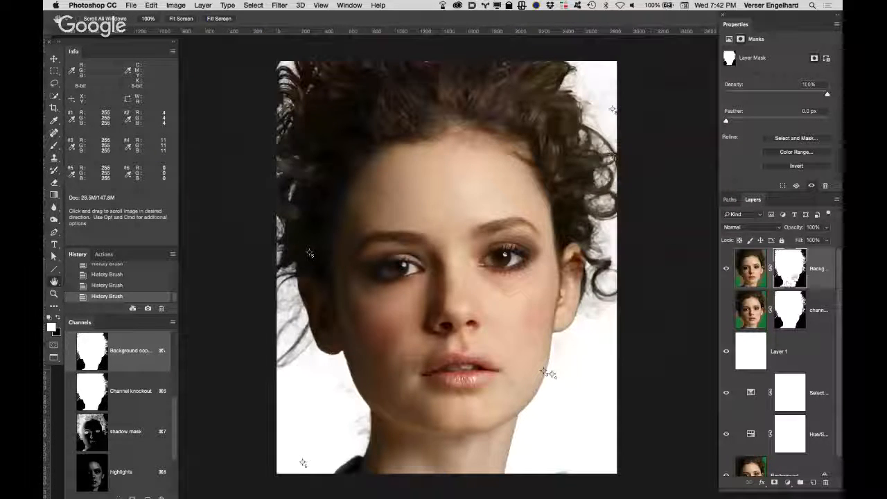
Rename the topmost Background copy layer as "zero selective color".
double_click(819, 269)
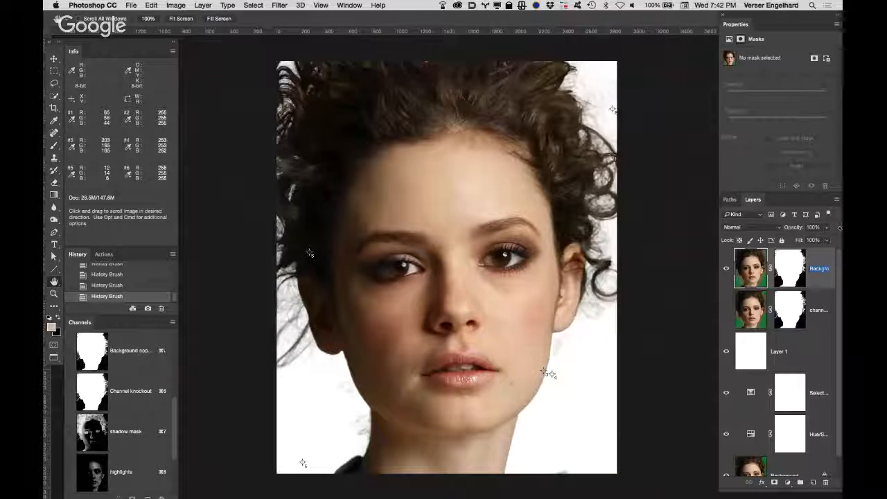
text(H)
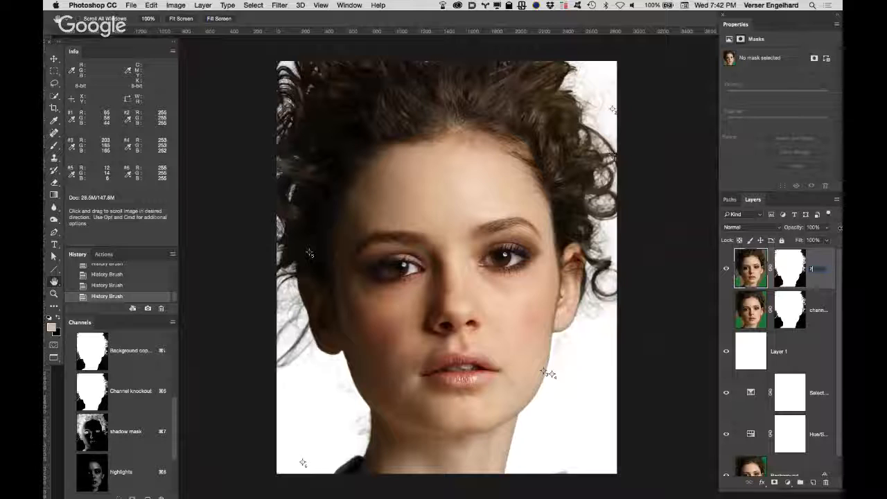
text(ero su)
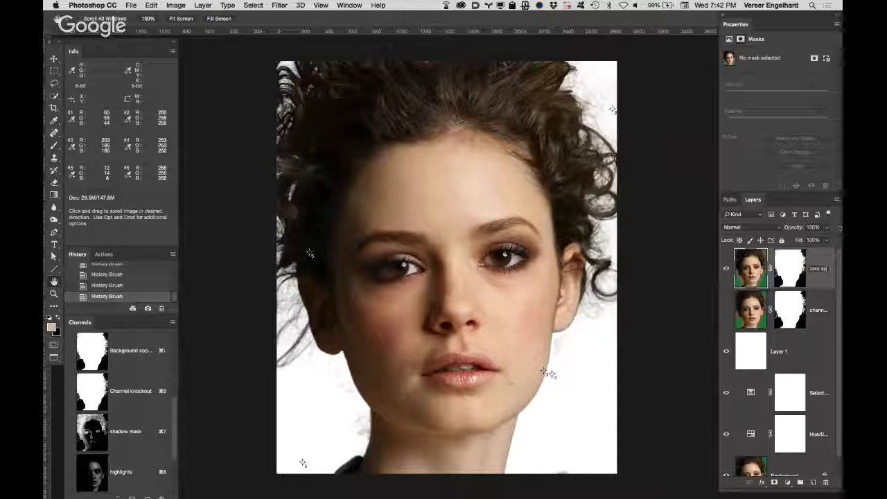
text(lectioe colo)
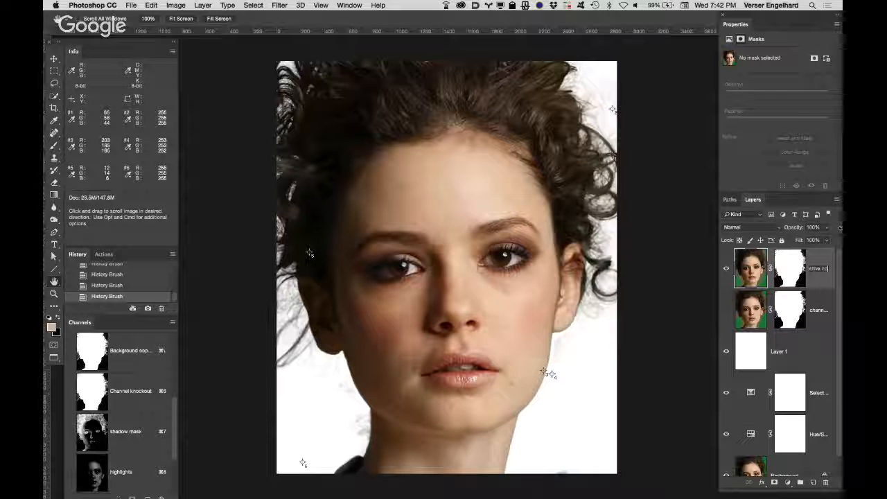
text(r)
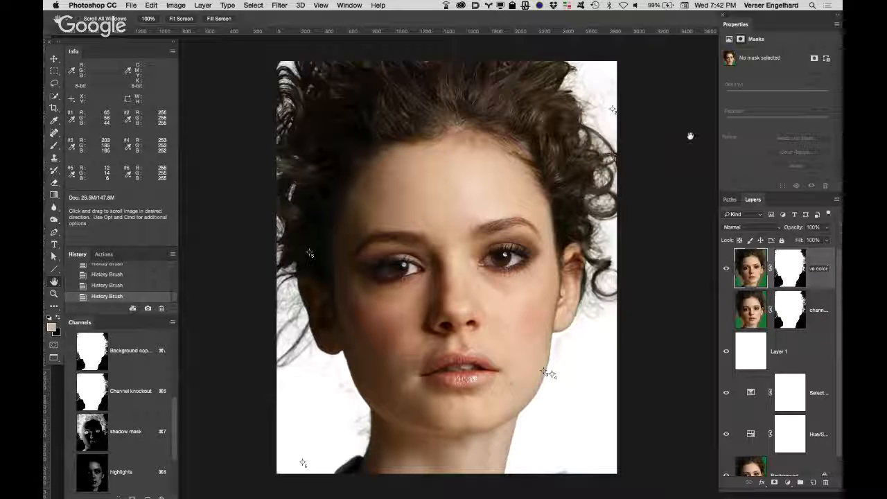
Commit the new name of the topmost layer and save the document.
key(Return)
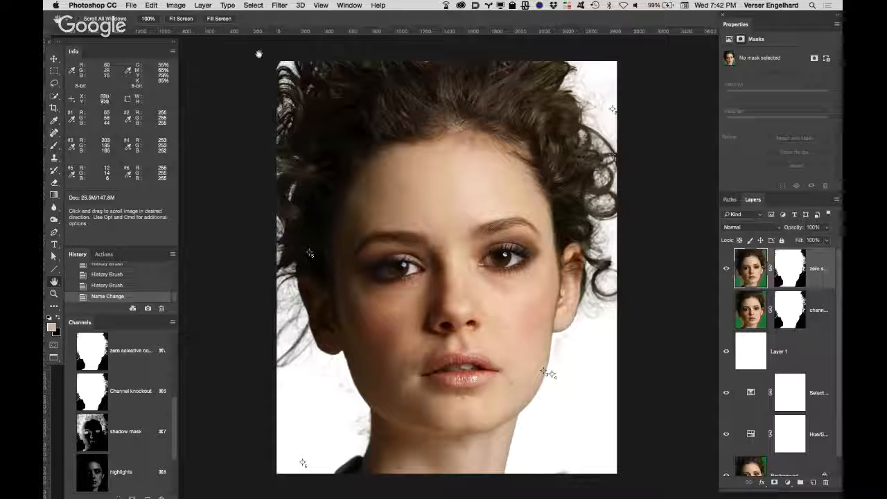
click(151, 5)
mouse_move(131, 6)
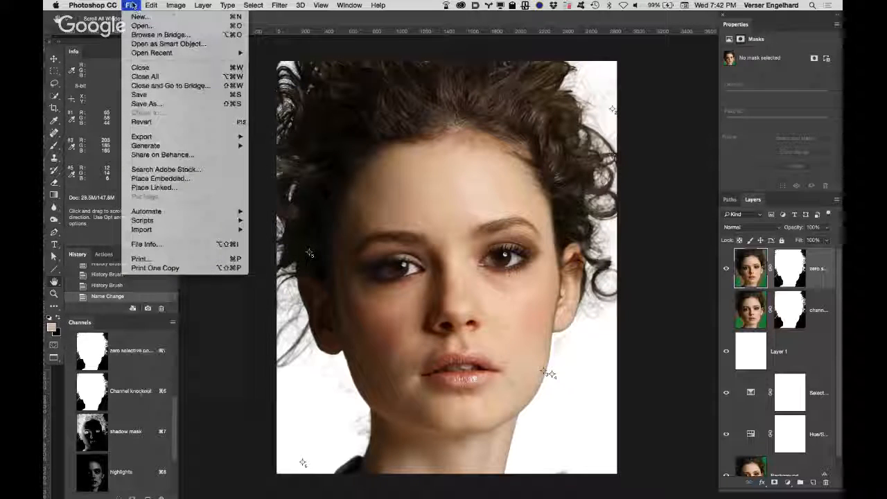
click(139, 94)
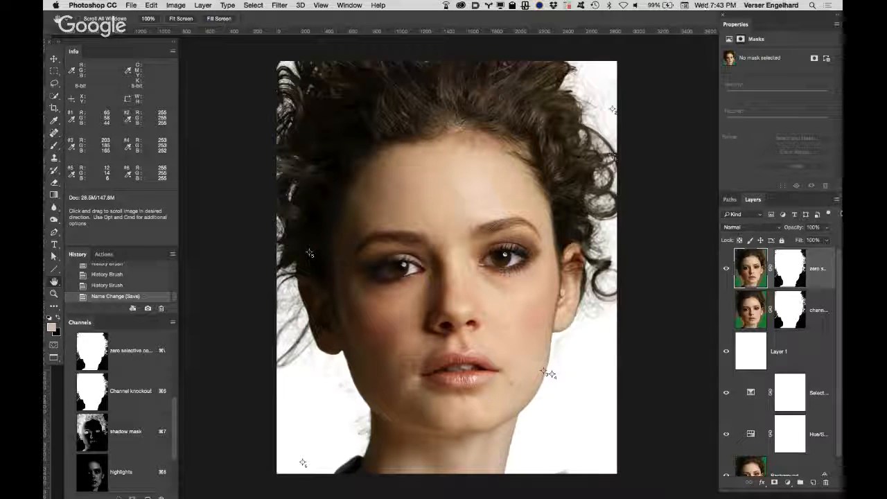
Hide the two masked portrait layers and the white Layer 1.
drag(732, 272, 727, 310)
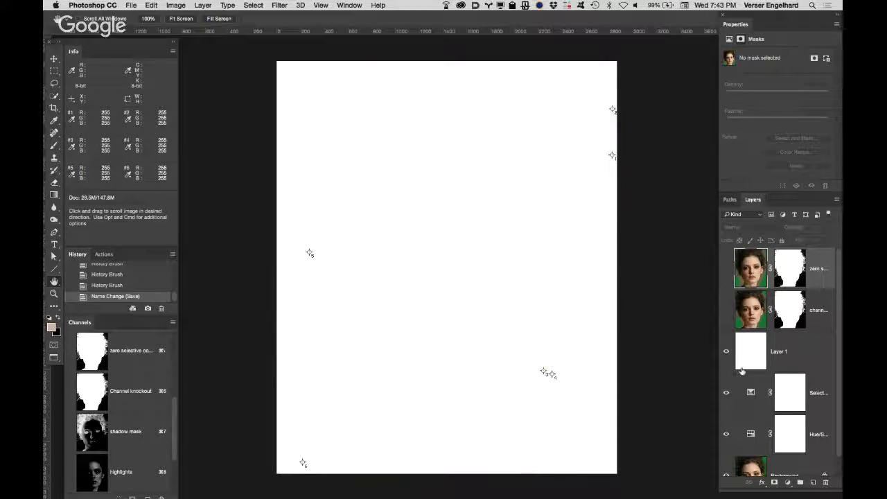
click(725, 353)
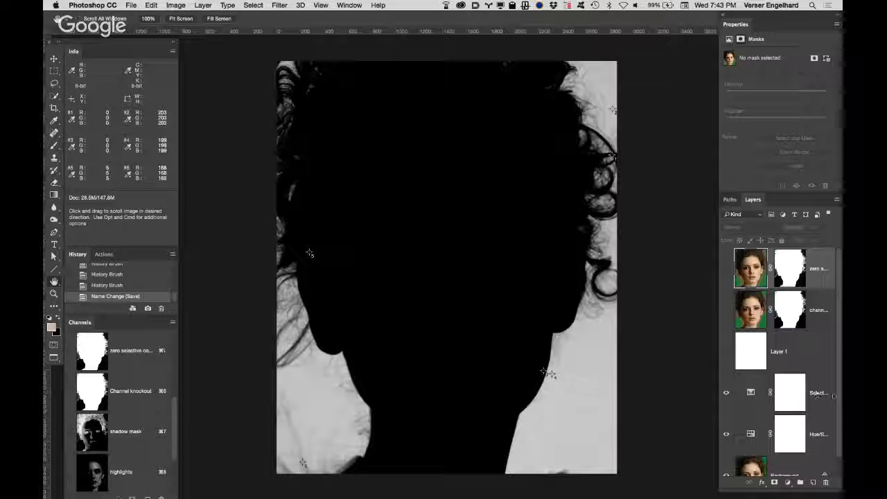
drag(818, 394, 826, 483)
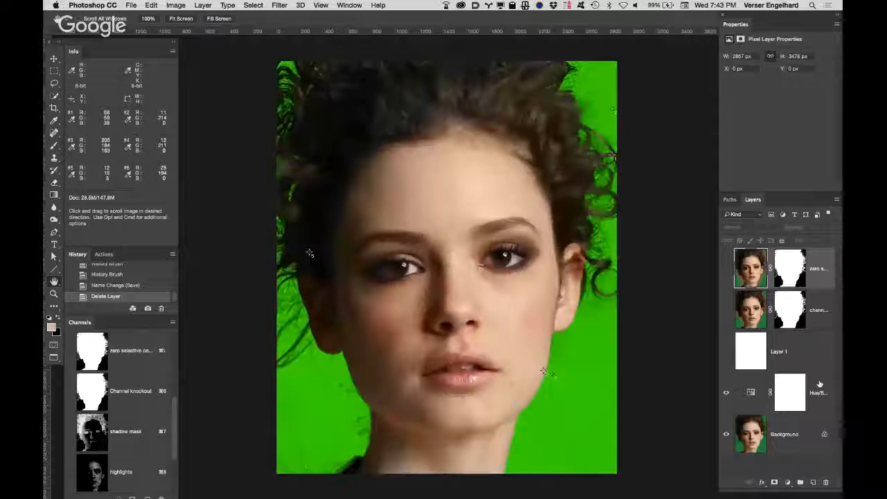
drag(819, 385, 824, 479)
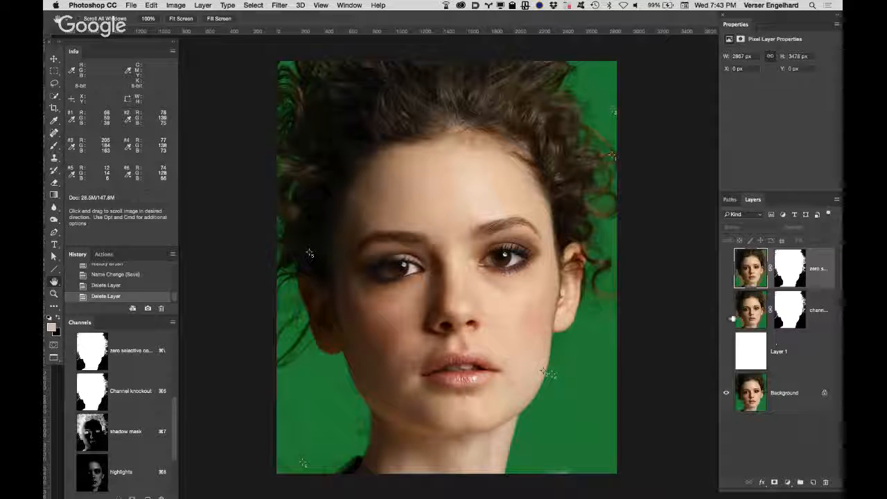
key(super+alt+z)
key(super+alt+z)
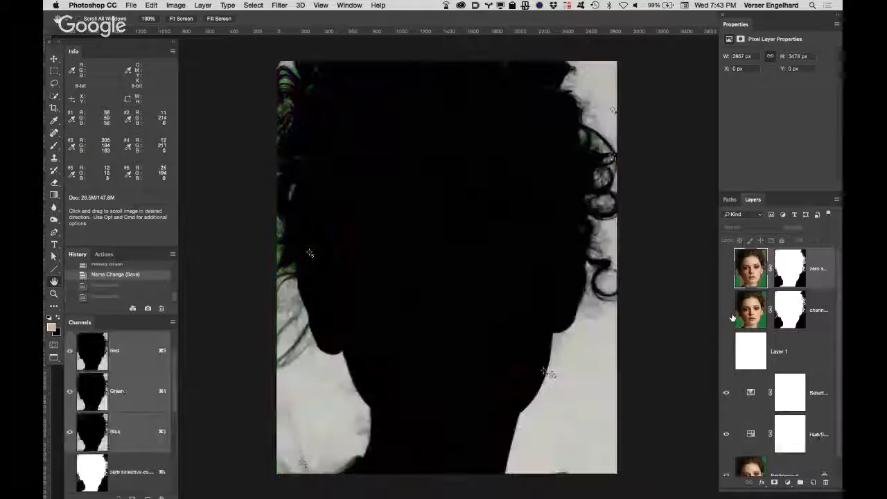
Hide the Selective Color and Hue/Saturation adjustment layers and make the Background layer active.
click(726, 434)
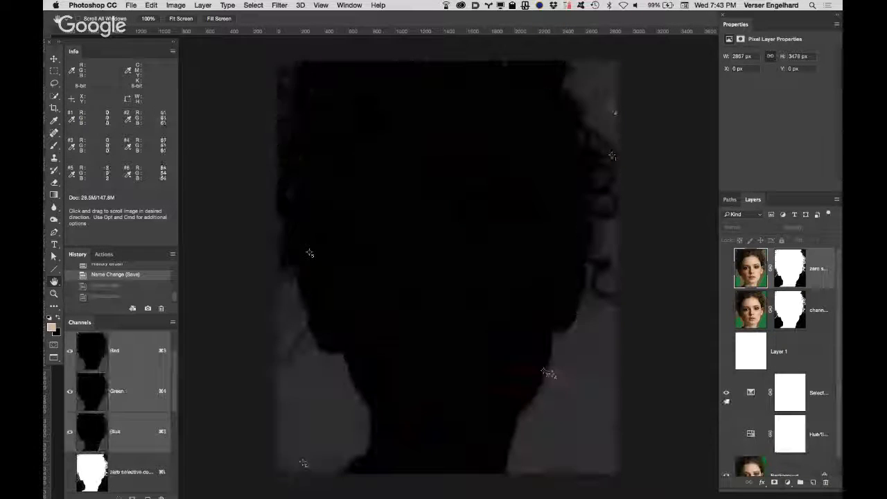
click(727, 397)
scroll(834, 456, down, 1)
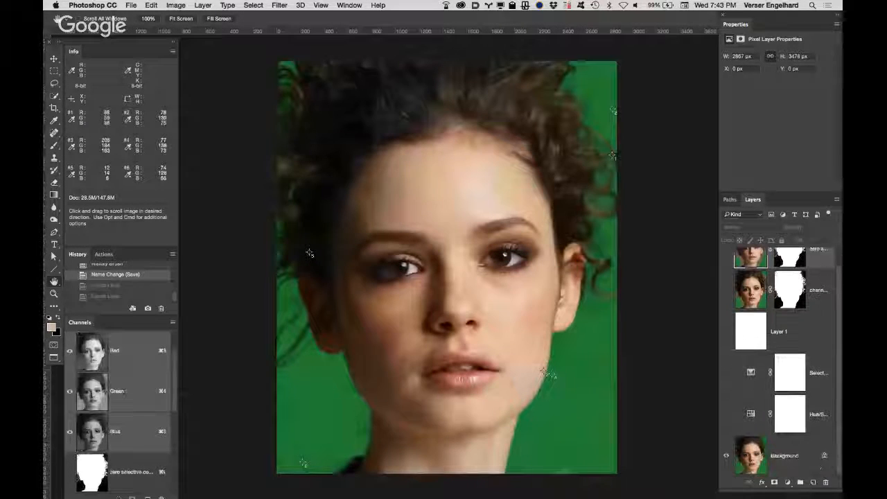
click(811, 460)
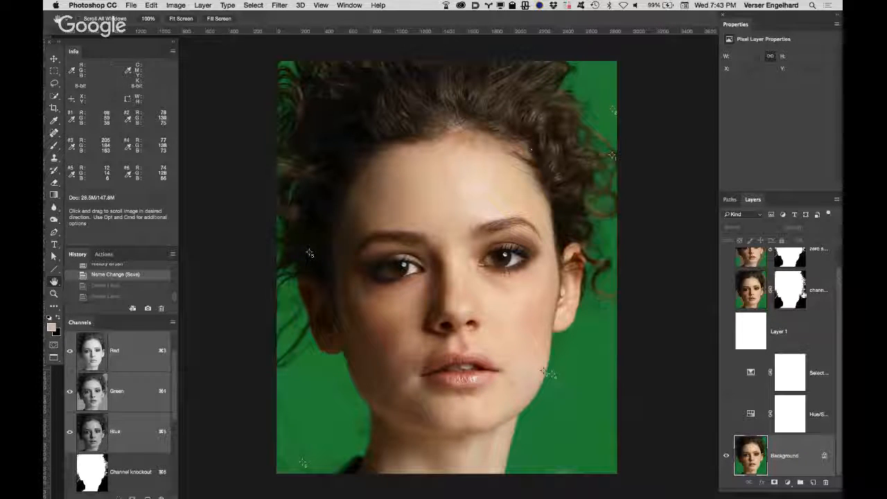
Start a Color Range selection and sample the green backdrop beside the neck, keeping the dialog clear of the image.
click(254, 5)
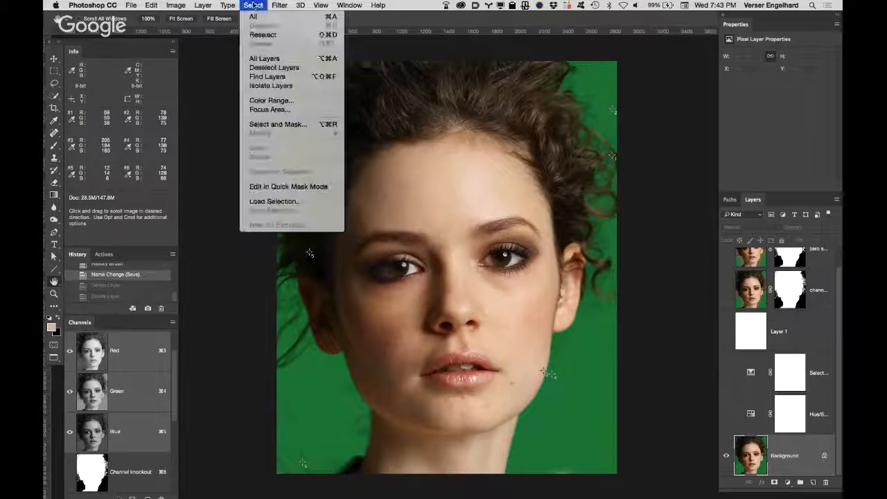
click(271, 101)
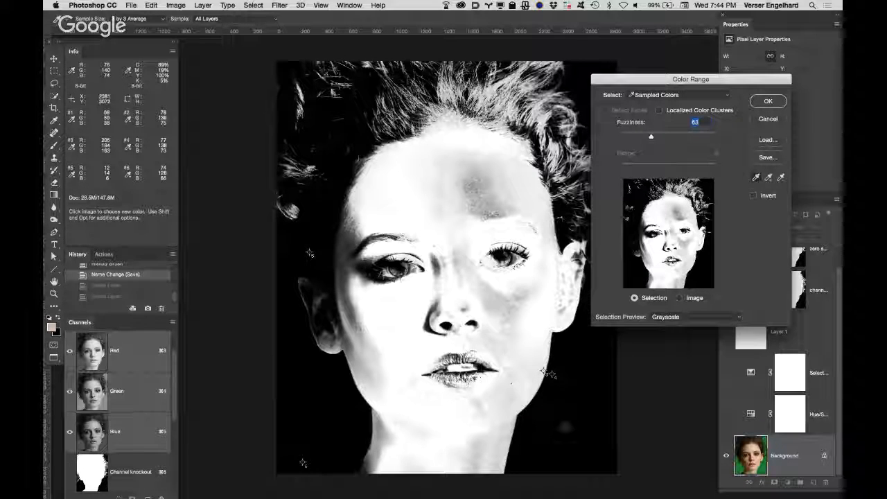
click(560, 428)
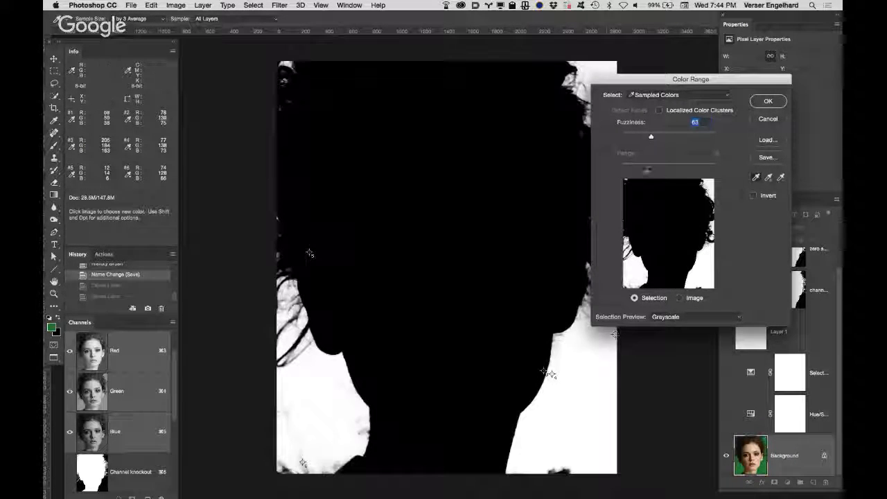
drag(659, 80, 708, 56)
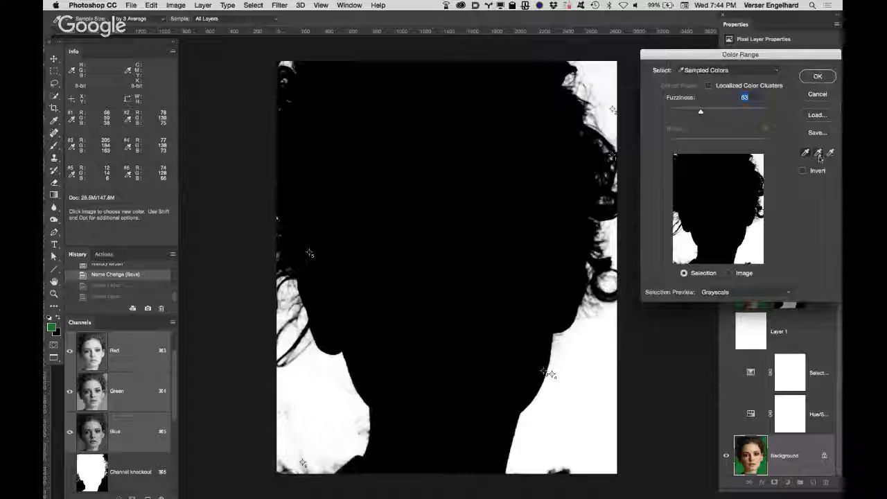
Try sampling the forehead skin, resample the green backdrop beside the hair, and add the green beside the jaw to the color range.
click(505, 186)
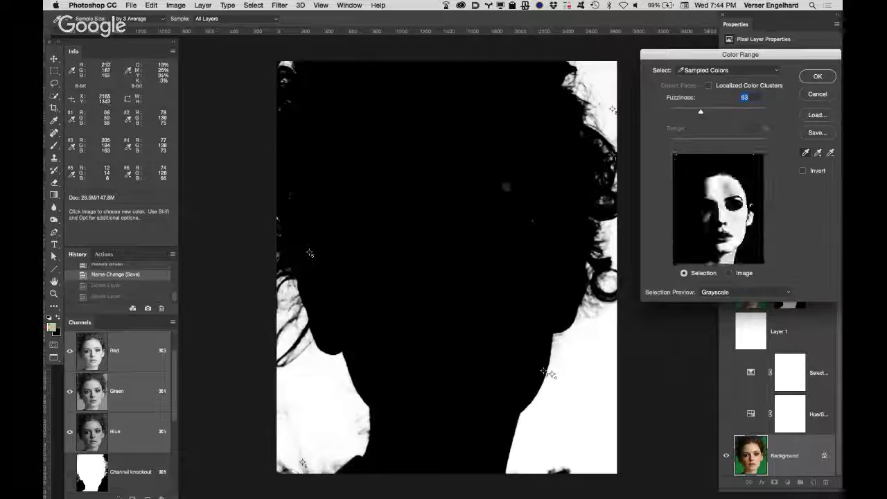
click(463, 188)
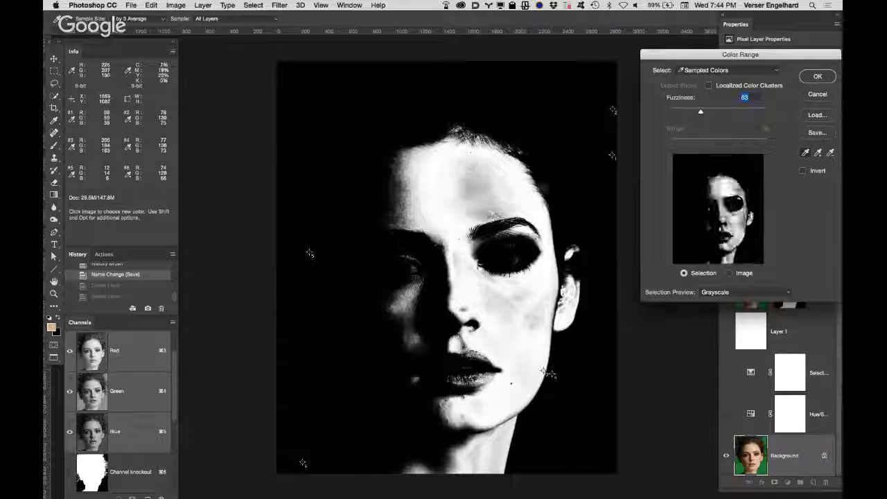
click(589, 104)
click(599, 364)
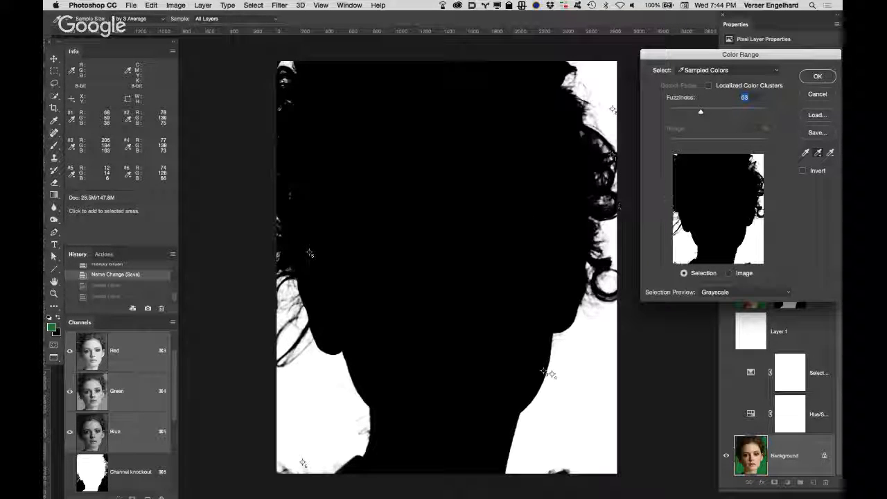
Set the Color Range fuzziness to 139, checking the curls along the right-hand hair edge, and apply the selection.
click(832, 154)
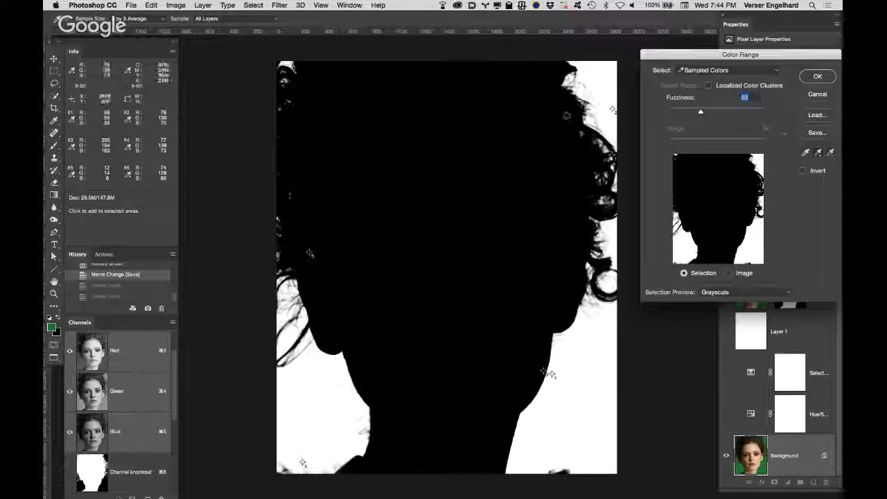
super+click(610, 122)
super+click(610, 122)
super+click(610, 122)
super+click(596, 122)
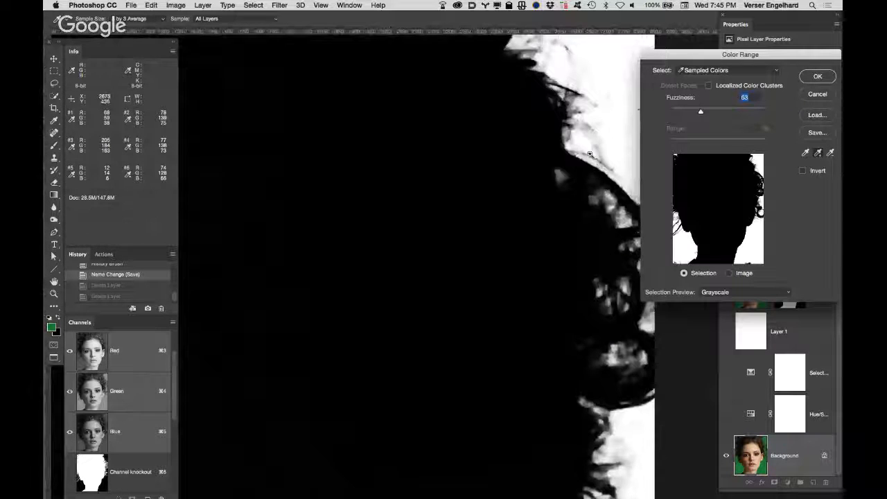
drag(526, 128, 416, 141)
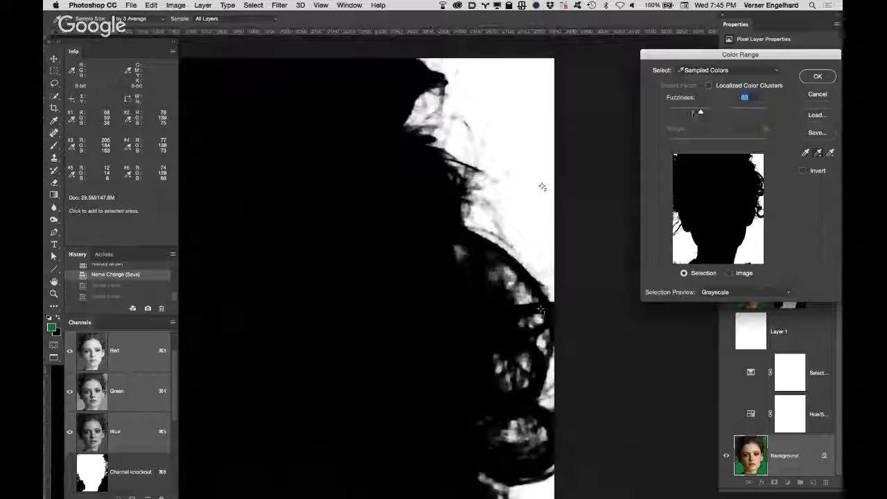
drag(700, 112, 736, 120)
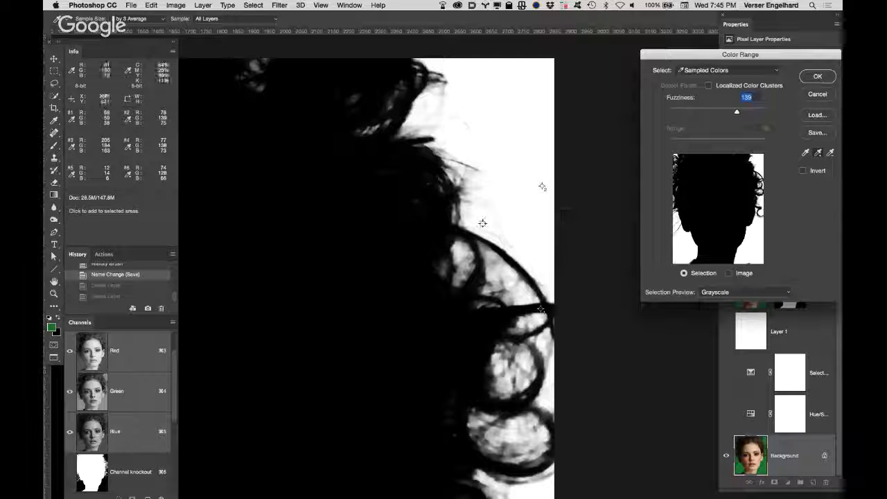
alt+click(435, 254)
alt+click(435, 255)
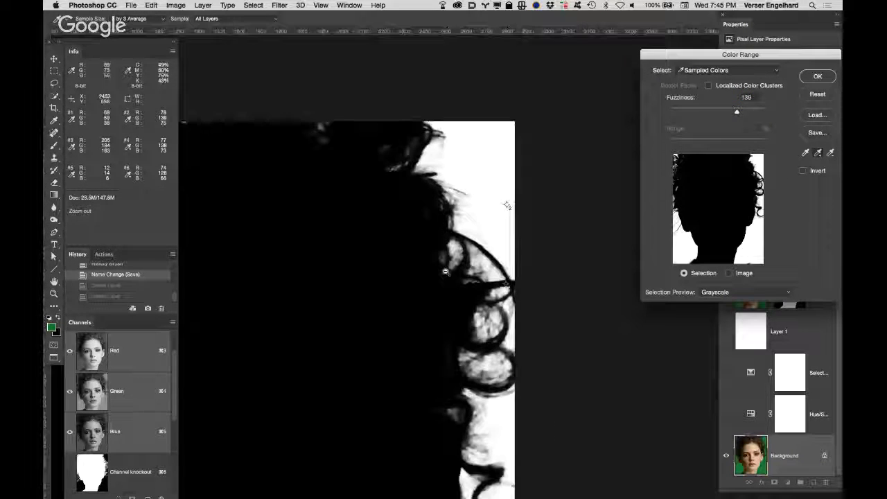
alt+click(425, 285)
drag(347, 271, 485, 163)
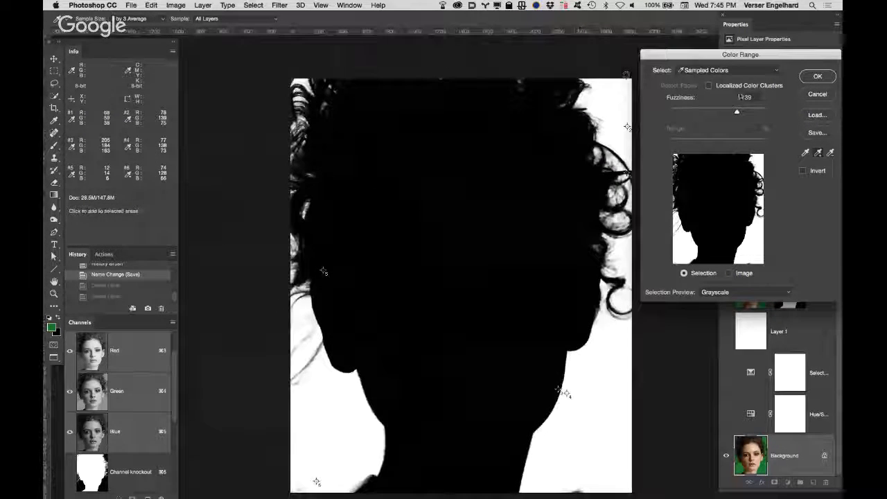
click(819, 76)
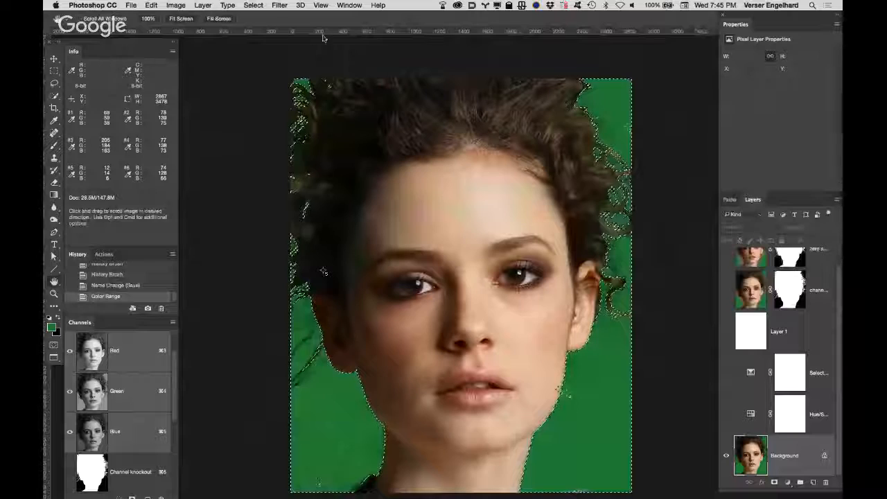
Save the selection as a new channel named "color range knockout".
click(255, 5)
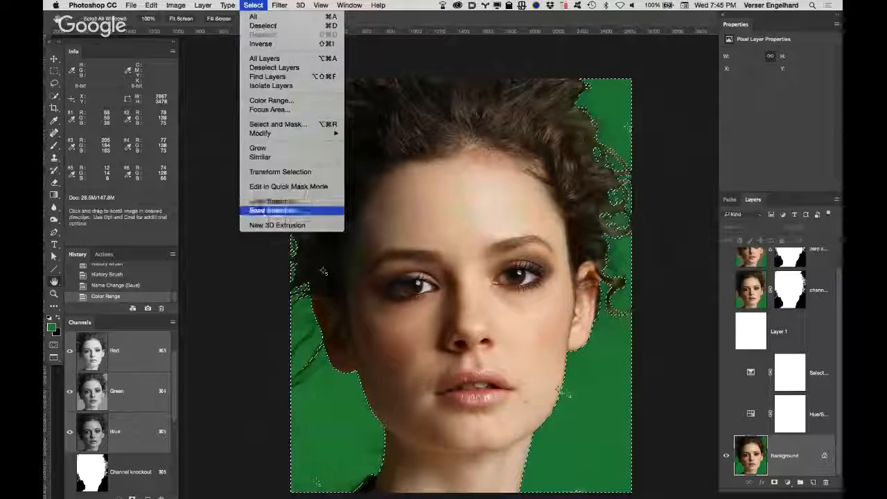
click(275, 210)
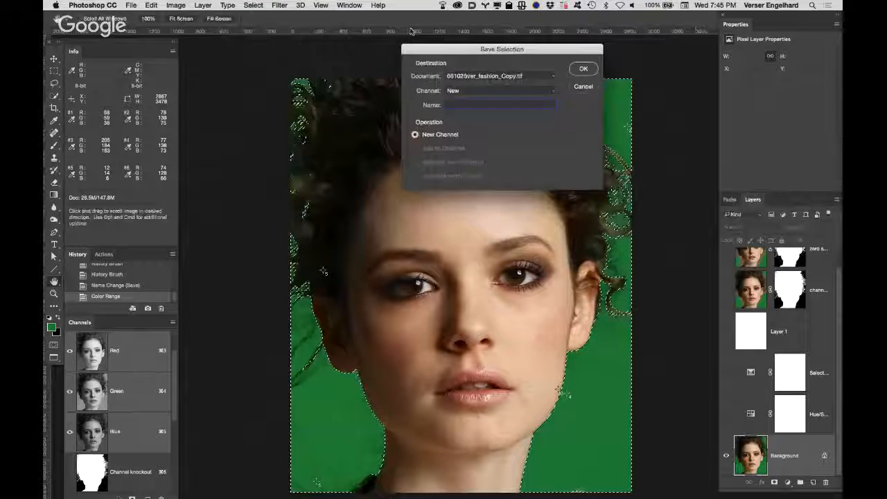
text(colo)
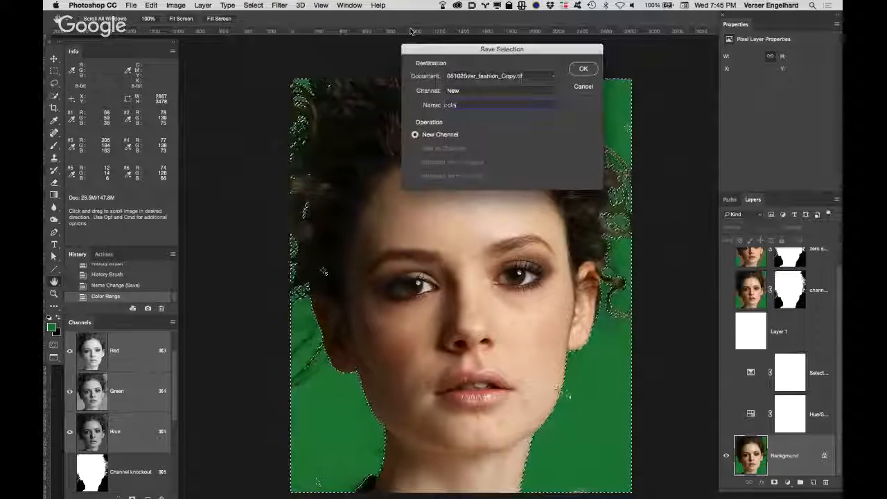
text(r r)
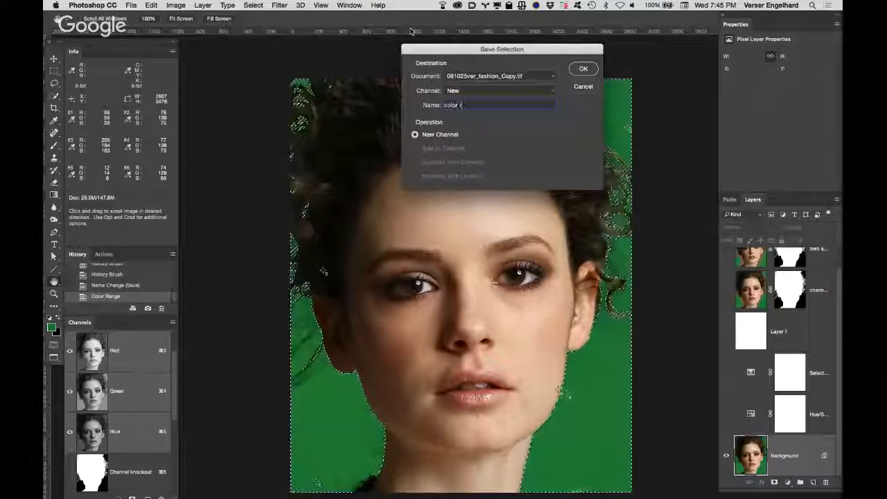
text(ange kn)
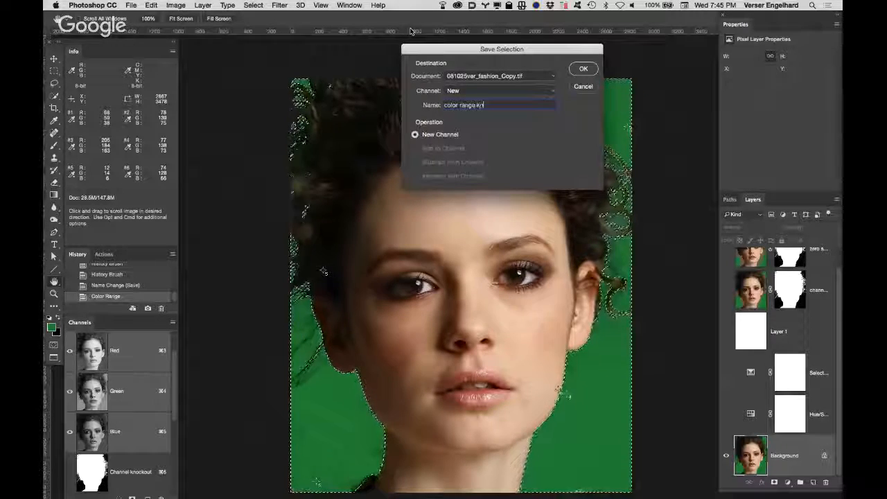
text(ockout)
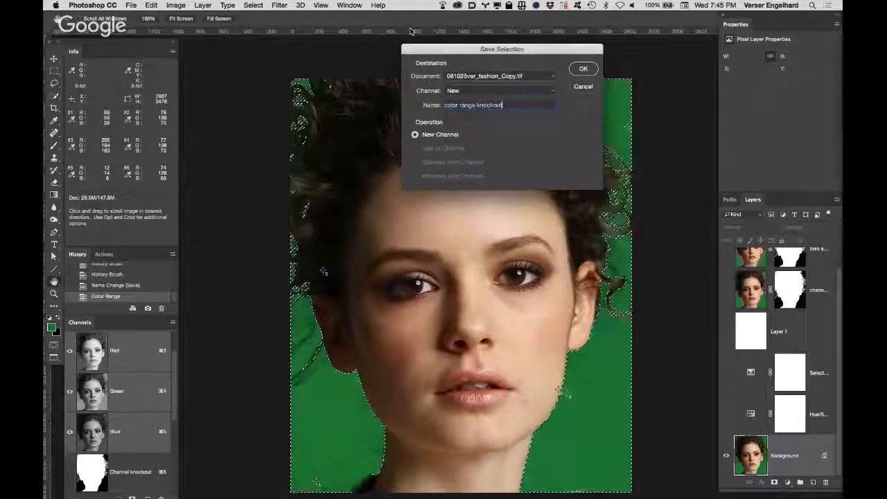
key(Return)
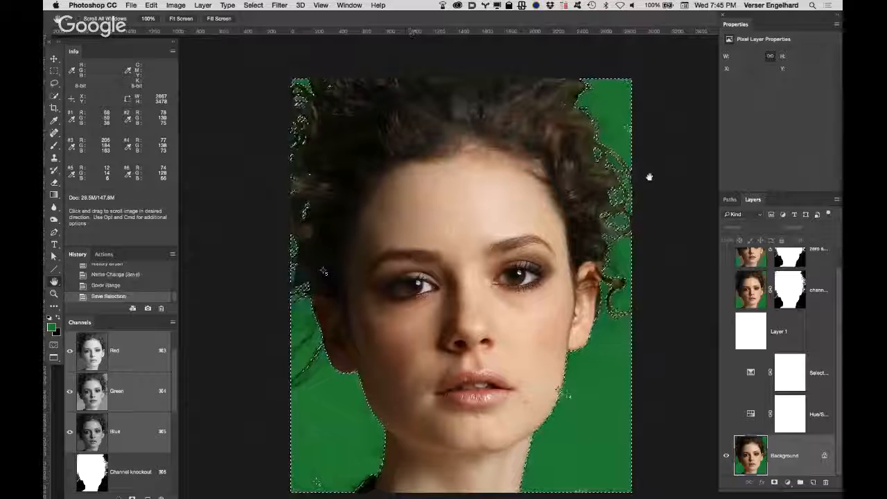
Deselect and display the "color range knockout" channel on its own.
key(super+d)
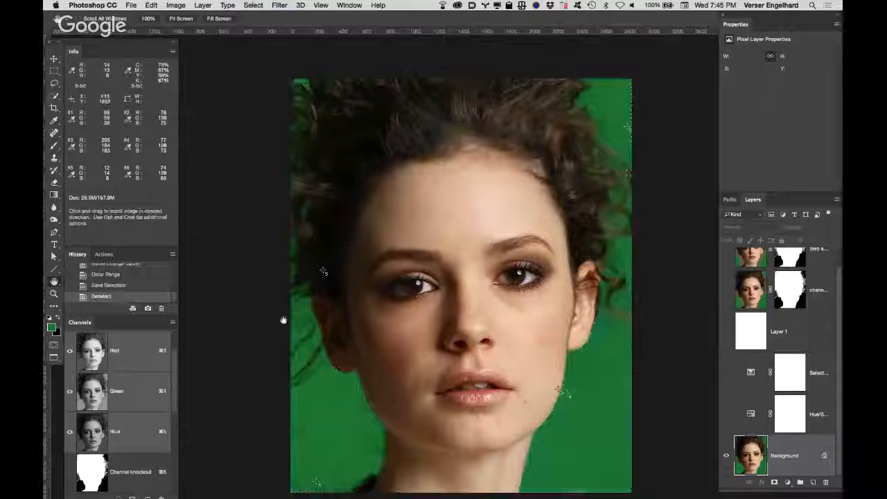
drag(176, 399, 174, 497)
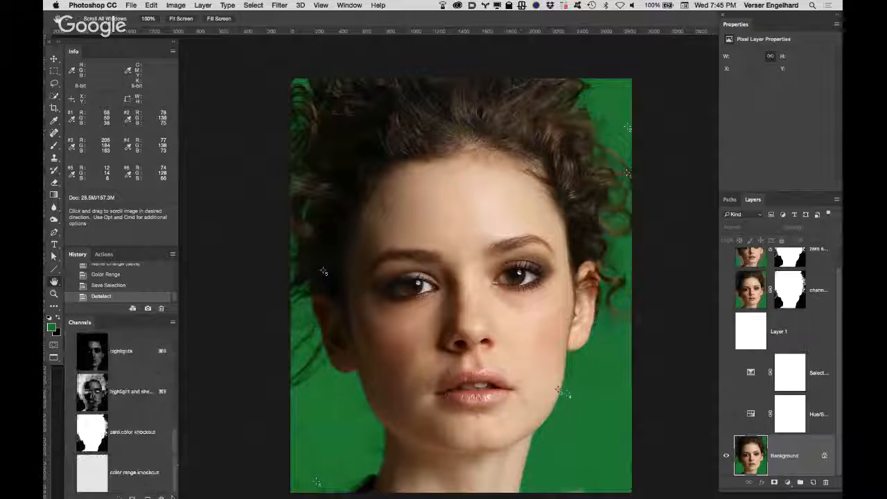
click(92, 473)
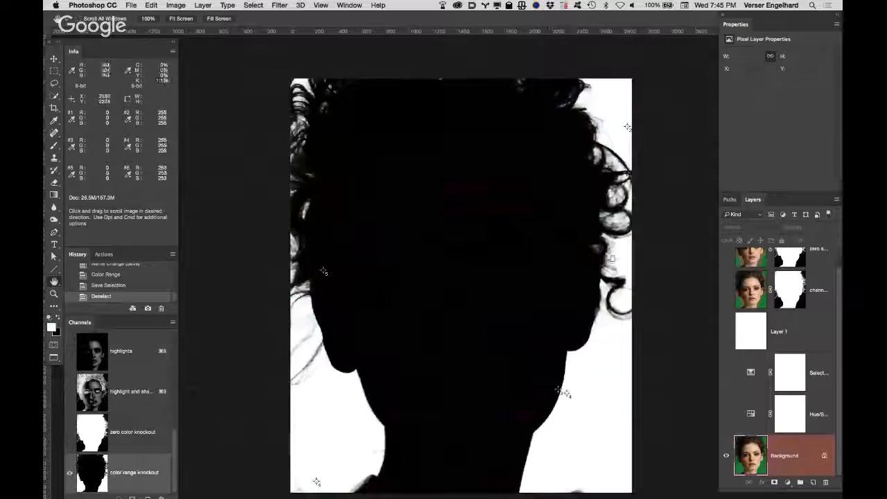
Set up the brush in Overlay mode with 50% hardness for cleaning the shoulder edge in the "color range knockout" channel.
key(super+space)
click(373, 478)
click(374, 485)
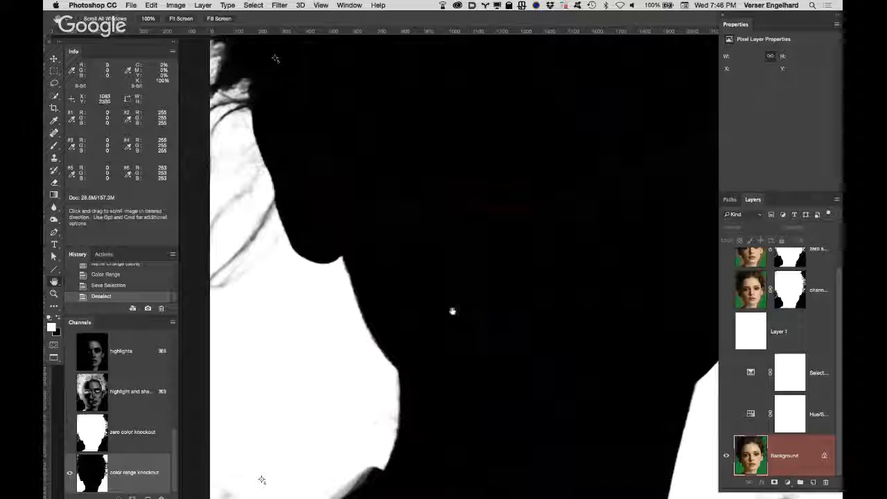
key(b)
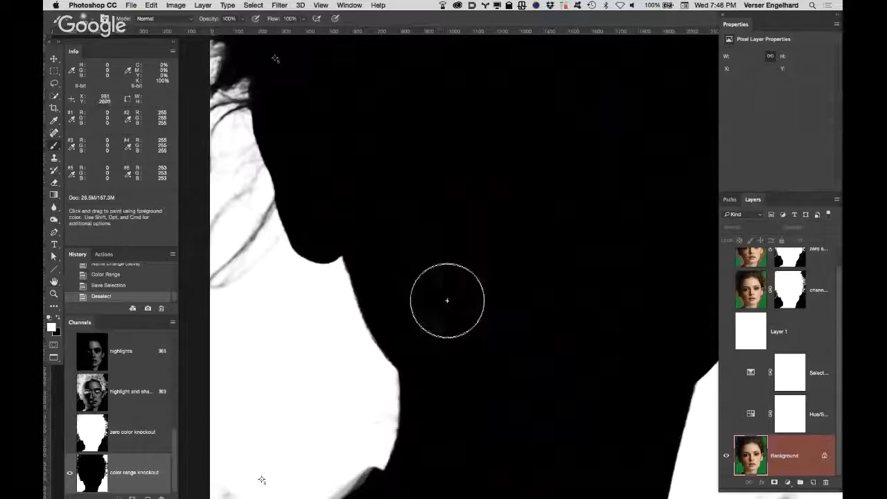
click(181, 20)
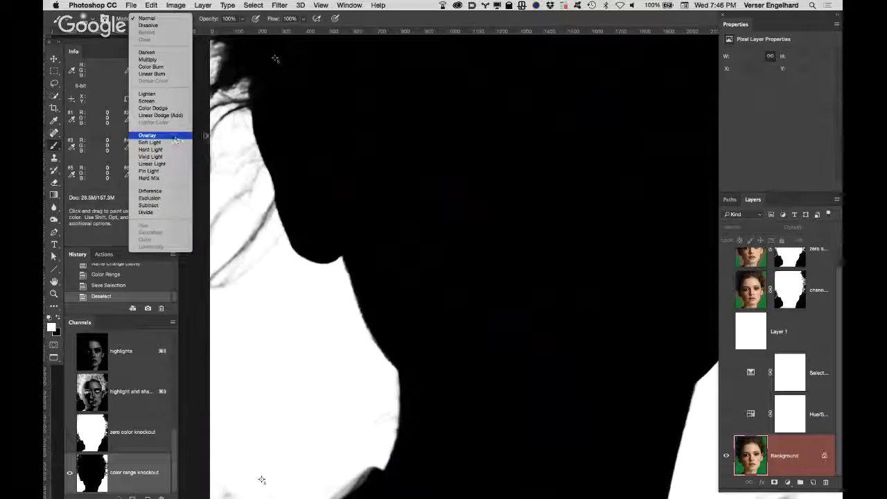
click(175, 137)
click(104, 19)
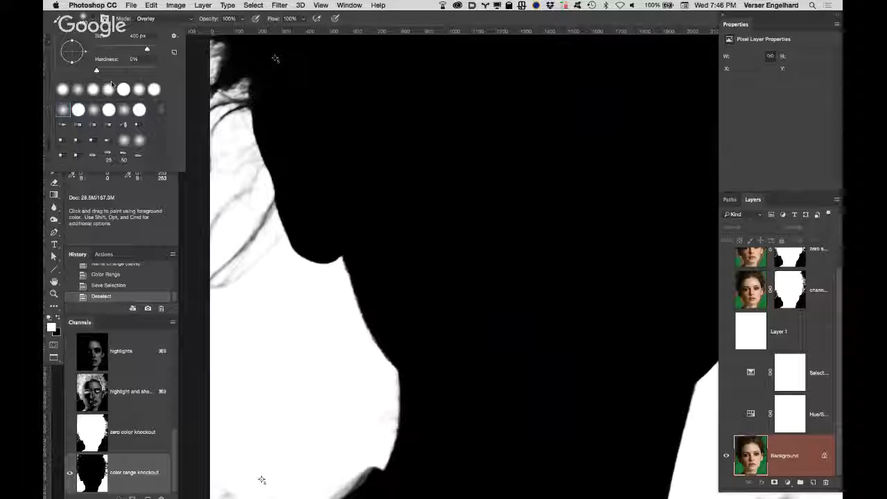
click(127, 70)
click(386, 25)
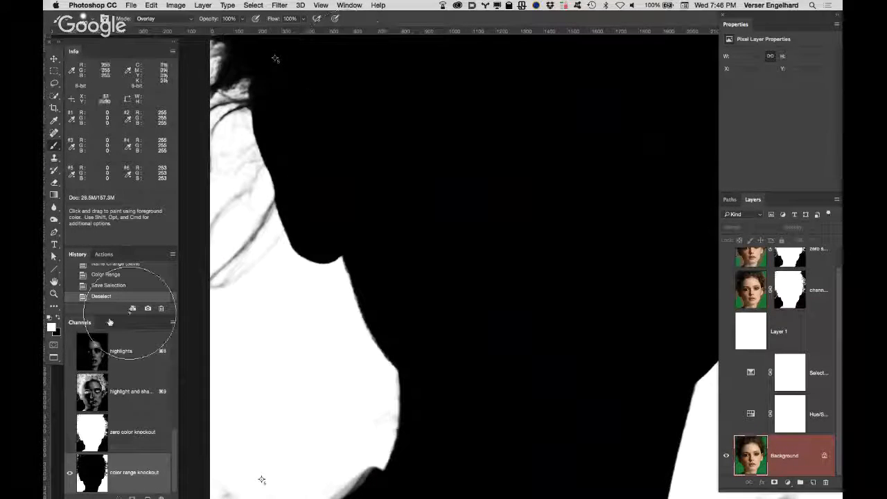
Paint black in Overlay mode over the gray shoulder edge at the lower-left of the channel mask.
key(x)
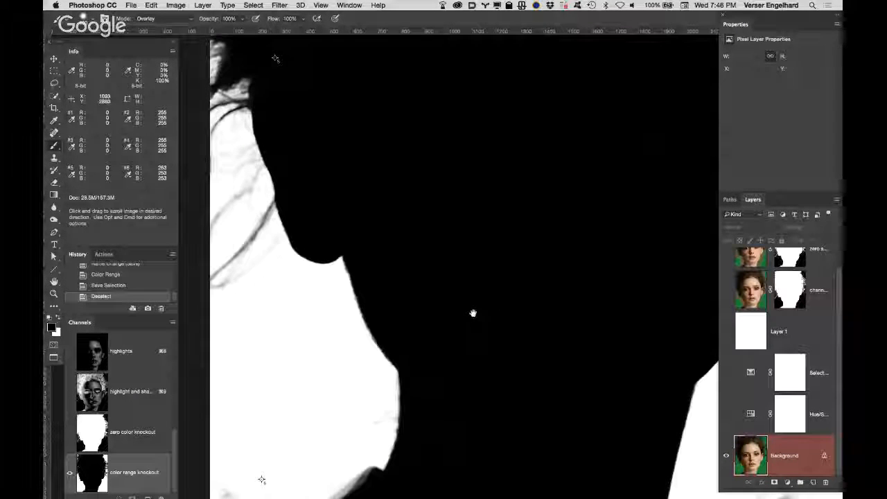
drag(475, 312, 489, 107)
mouse_move(395, 267)
mouse_down()
mouse_move(363, 282)
mouse_move(357, 302)
mouse_up()
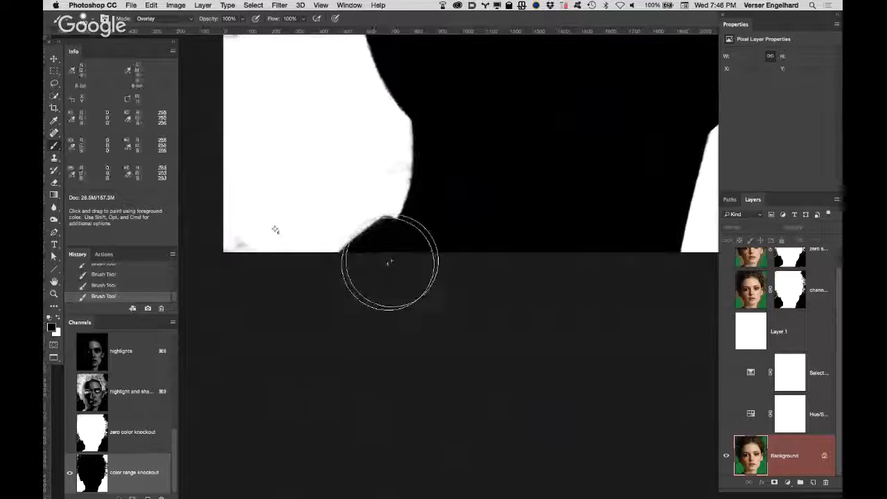
key(space)
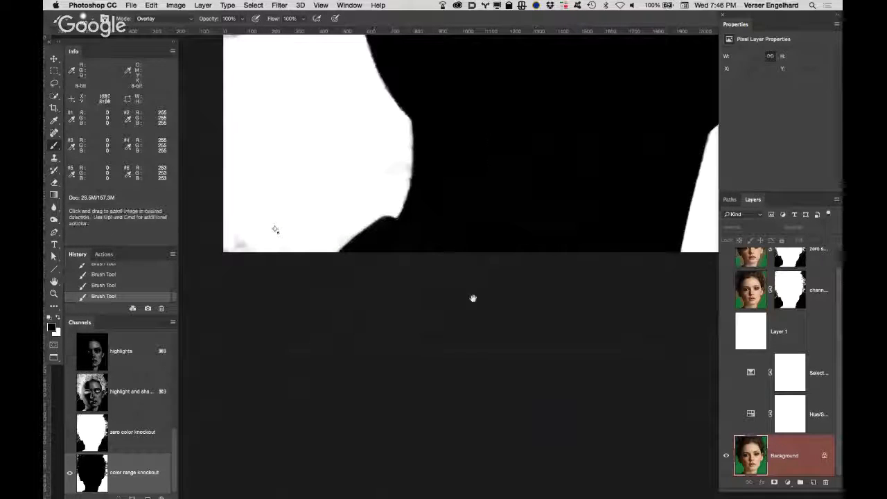
drag(474, 299, 413, 404)
drag(486, 321, 709, 318)
mouse_move(635, 324)
mouse_down()
mouse_move(612, 261)
mouse_move(545, 174)
mouse_up()
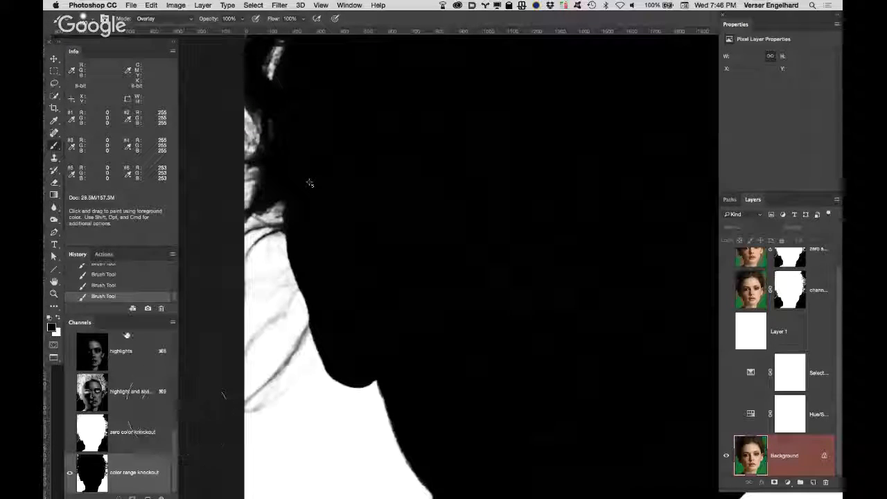
Return to the RGB composite and duplicate the Background layer, discarding the extra first copy.
scroll(177, 402, up, 1)
scroll(176, 403, up, 3)
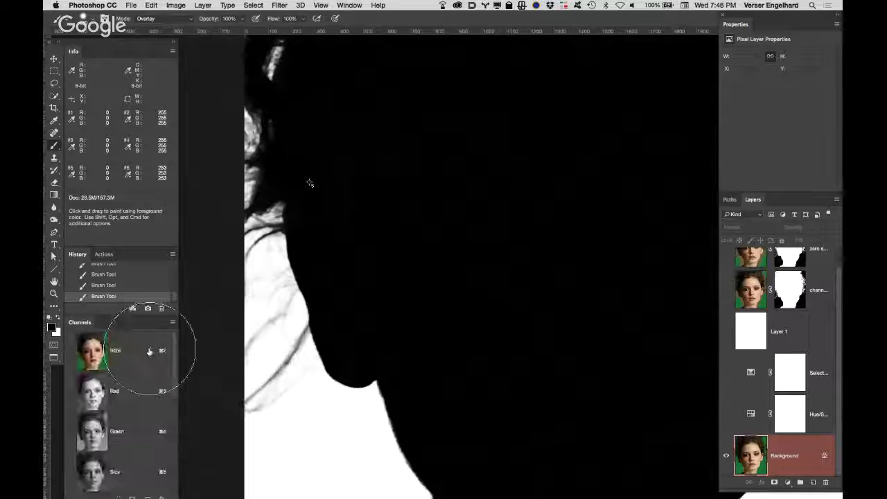
key(super+2)
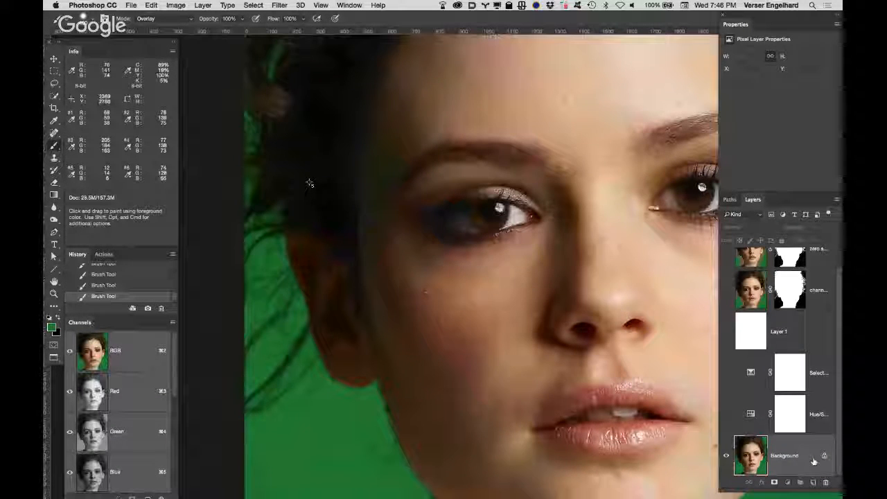
drag(814, 461, 813, 481)
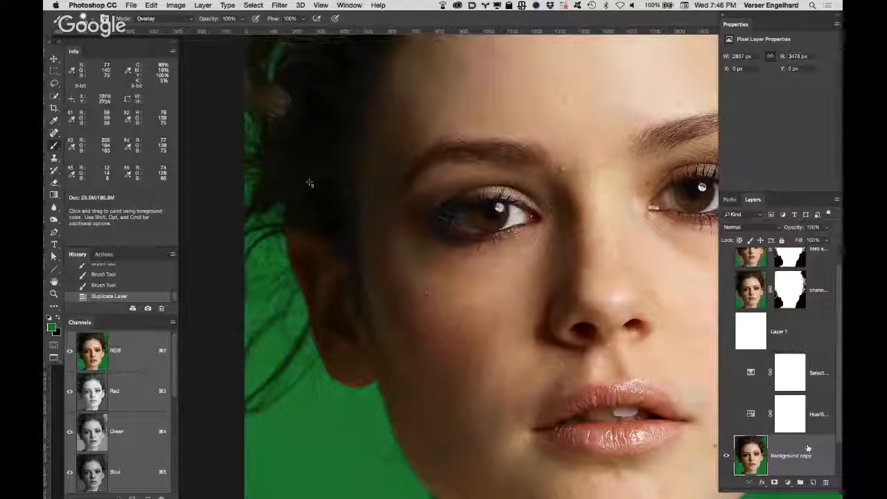
drag(816, 452, 839, 463)
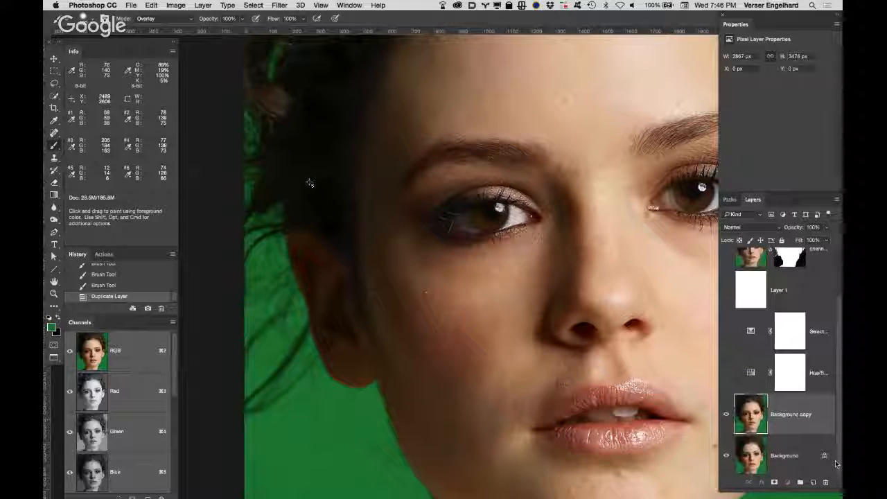
drag(814, 431, 813, 481)
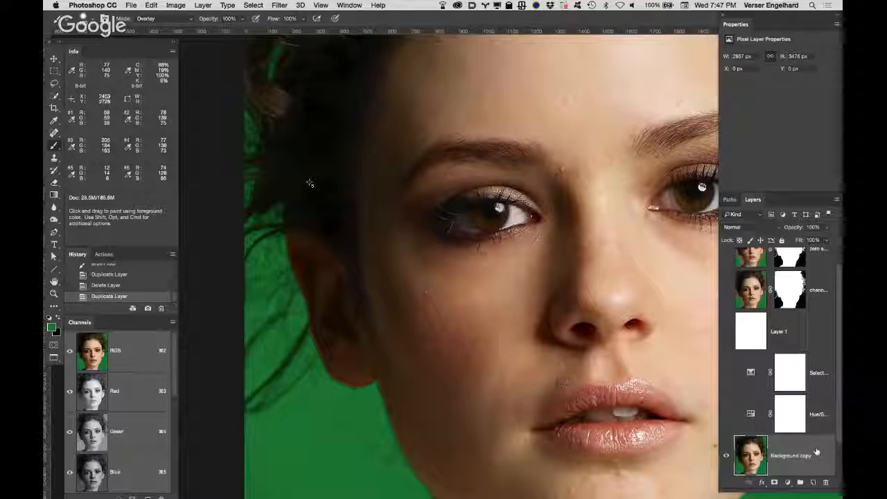
Move the Background copy to the top of the layer stack and show the white Layer 1.
drag(816, 451, 802, 248)
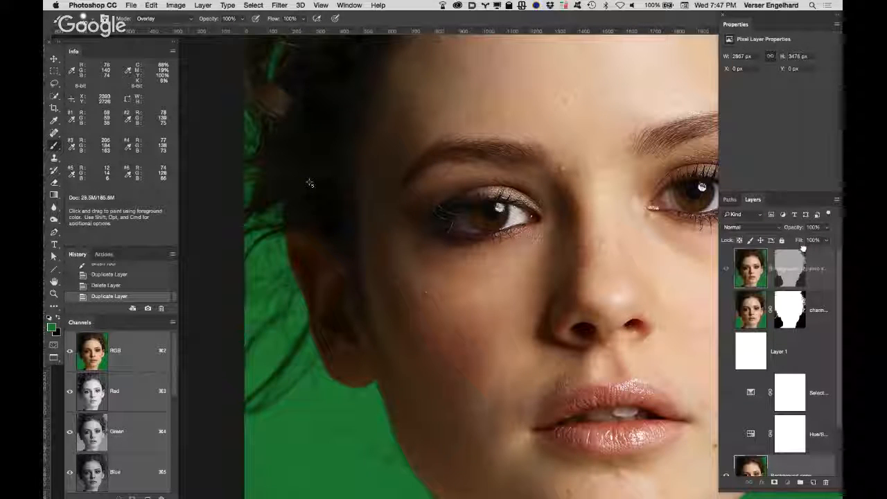
drag(803, 251, 803, 254)
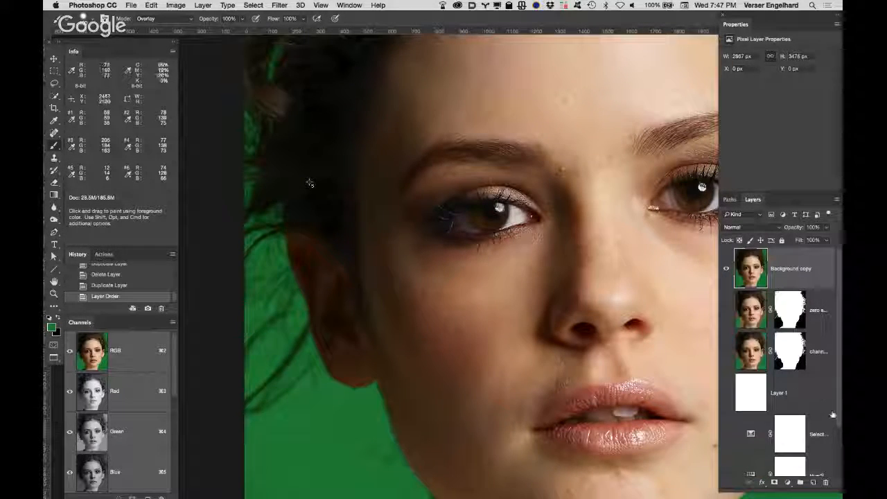
click(726, 393)
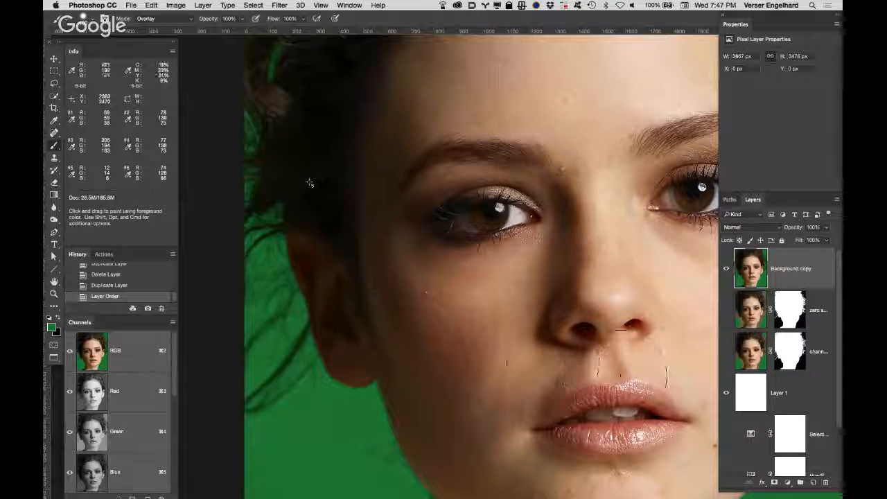
Load the "color range knockout" channel as a selection and add it to the Background copy as an inverted layer mask.
scroll(173, 377, down, 5)
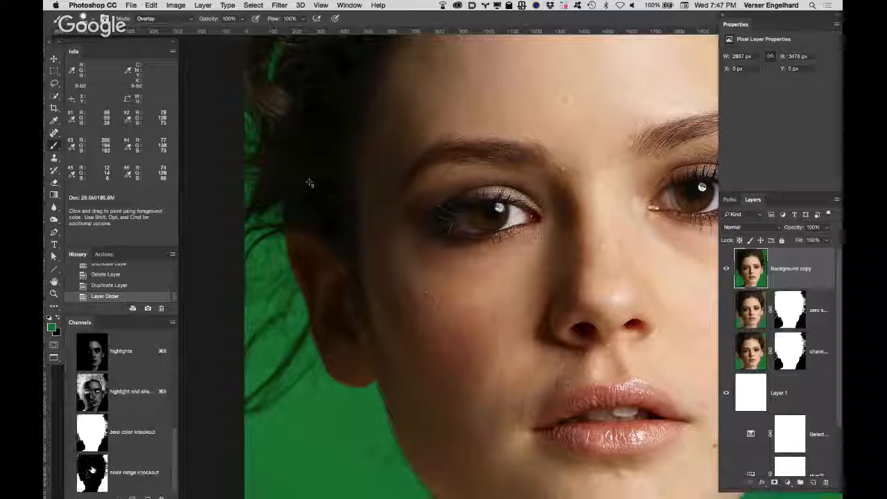
super+click(95, 466)
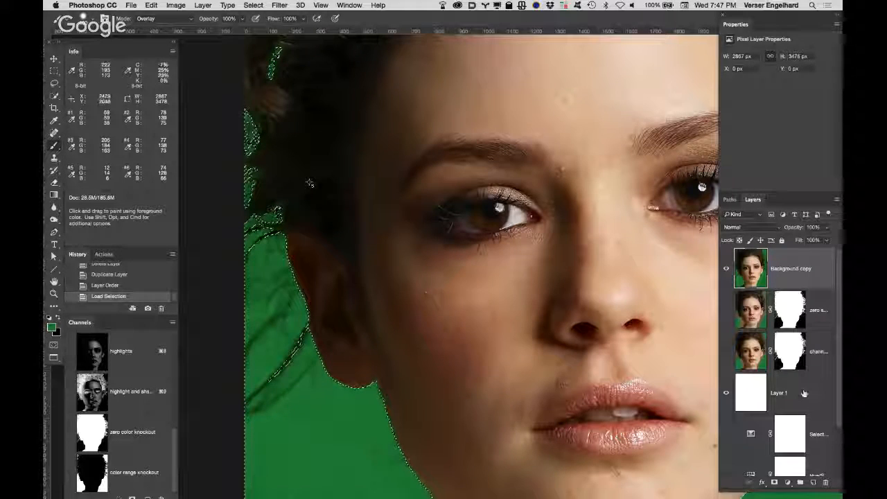
click(775, 482)
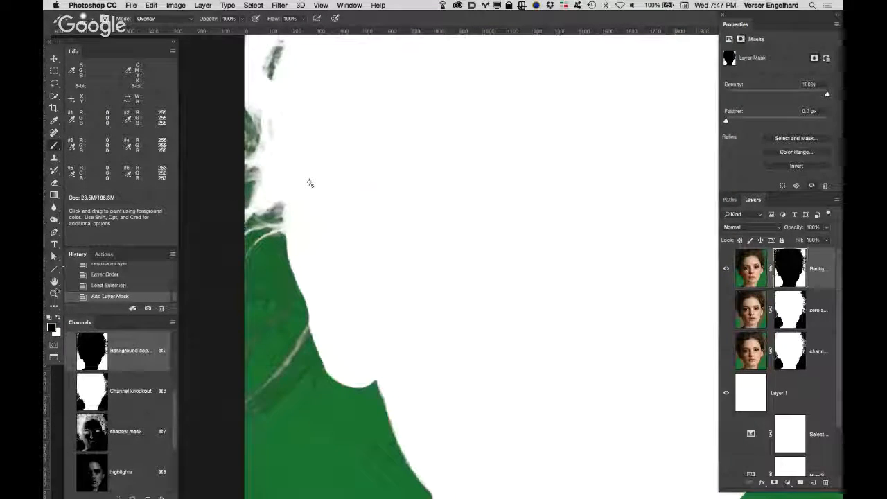
double_click(55, 282)
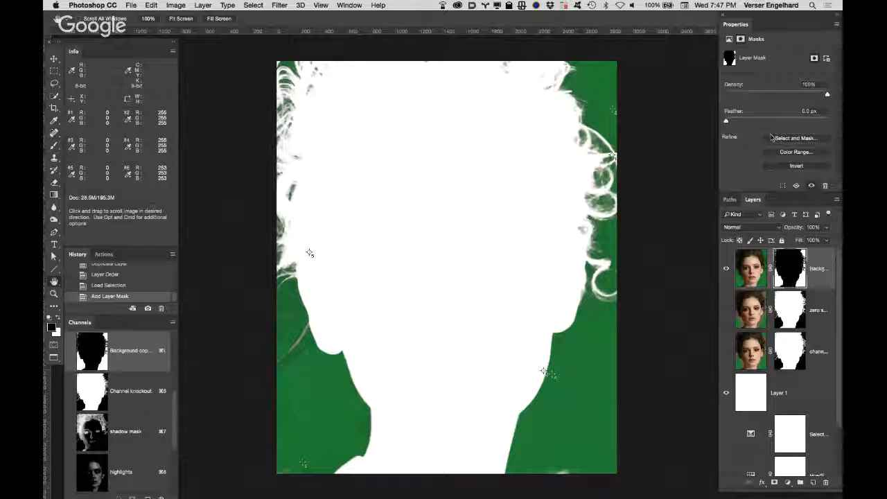
key(super+i)
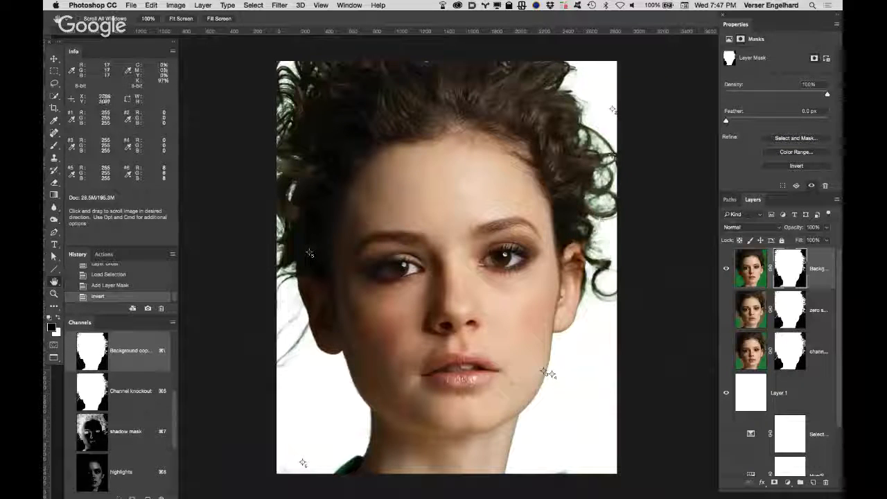
Target the Background copy's image instead of its mask, and set the brush to Color mode with a soft round preset.
key(z)
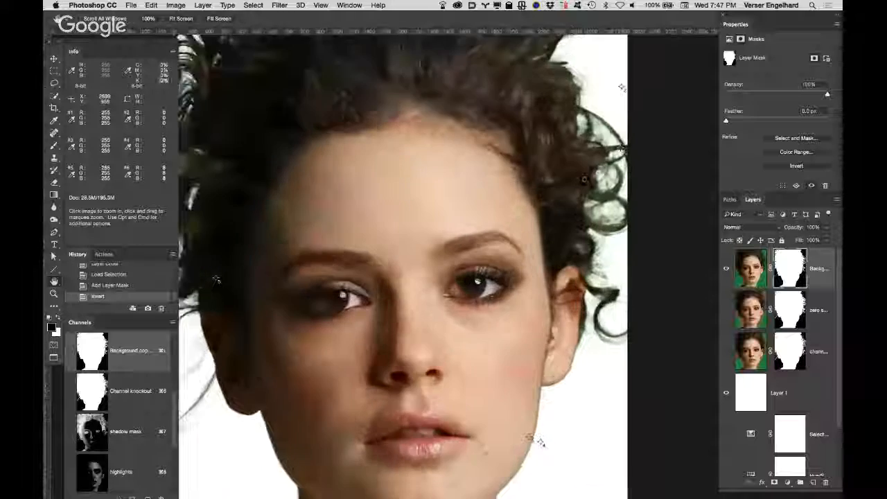
click(583, 174)
click(583, 174)
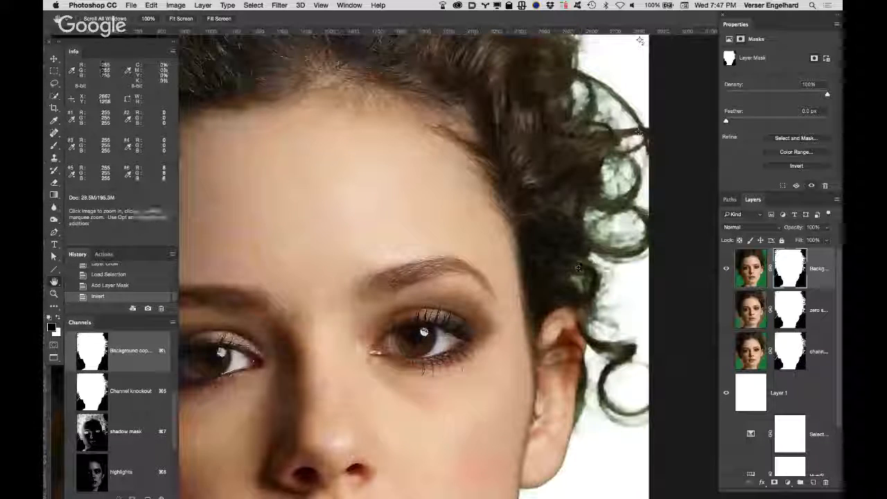
key(h)
click(752, 260)
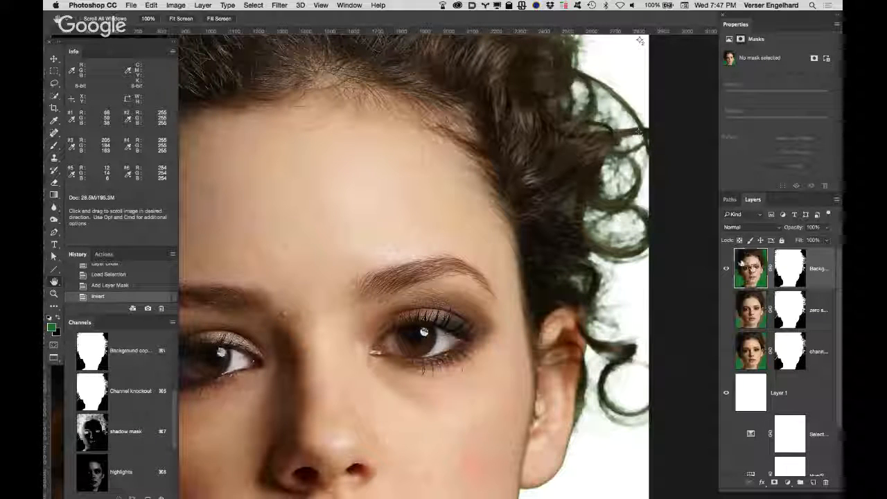
key(b)
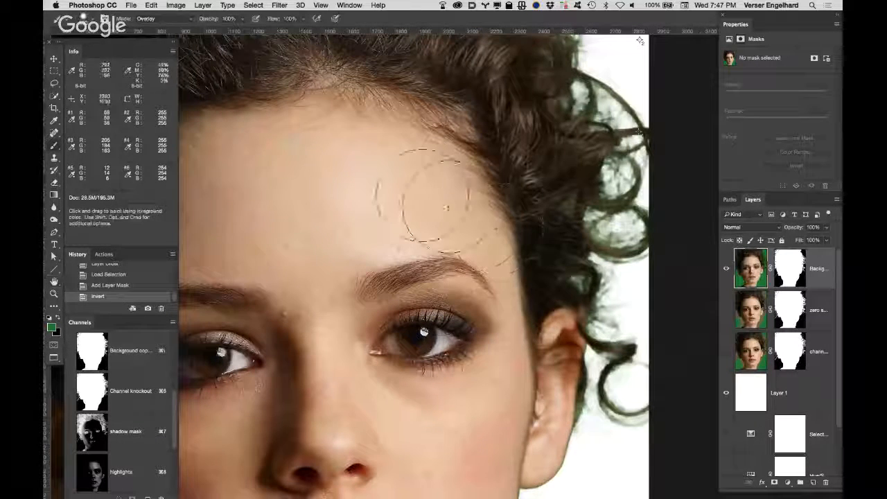
click(152, 19)
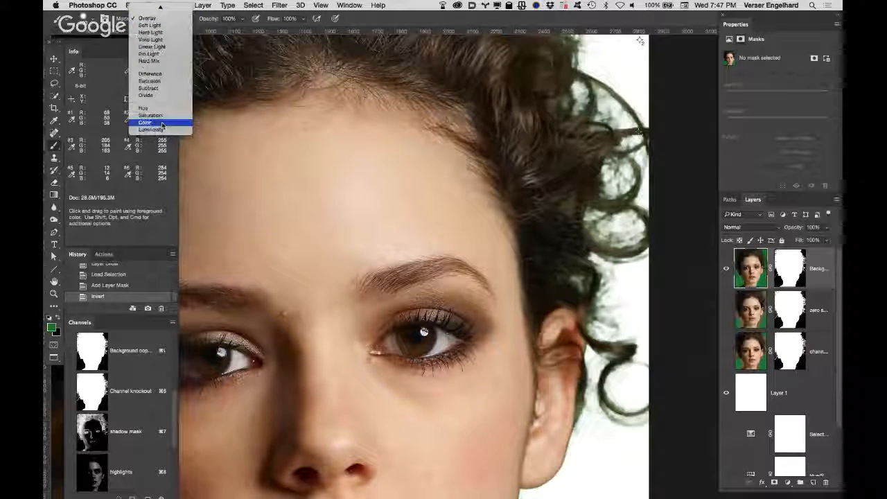
click(147, 95)
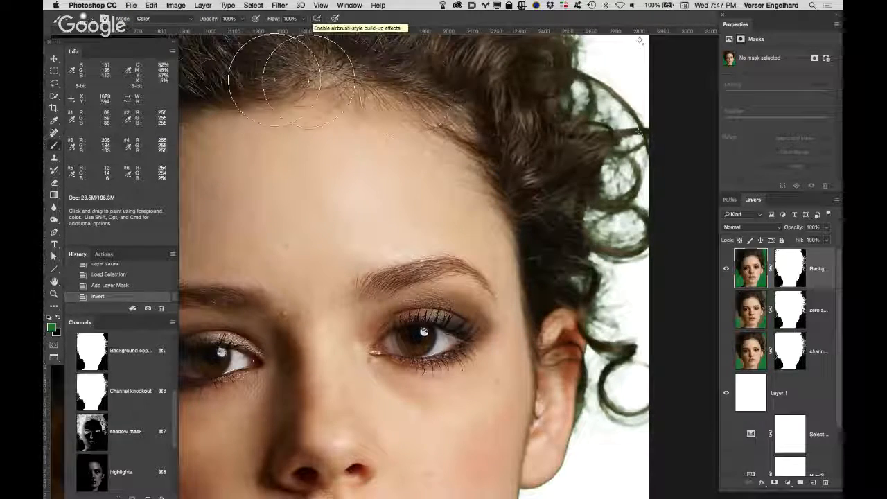
click(93, 19)
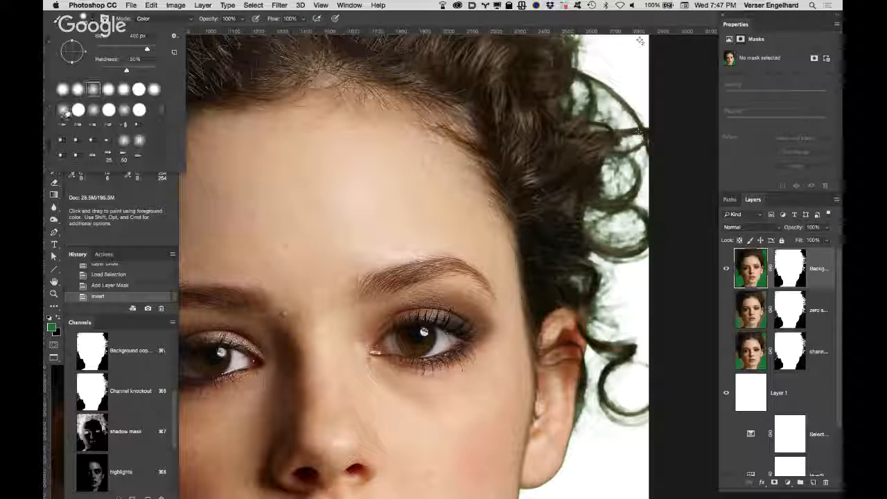
key(Return)
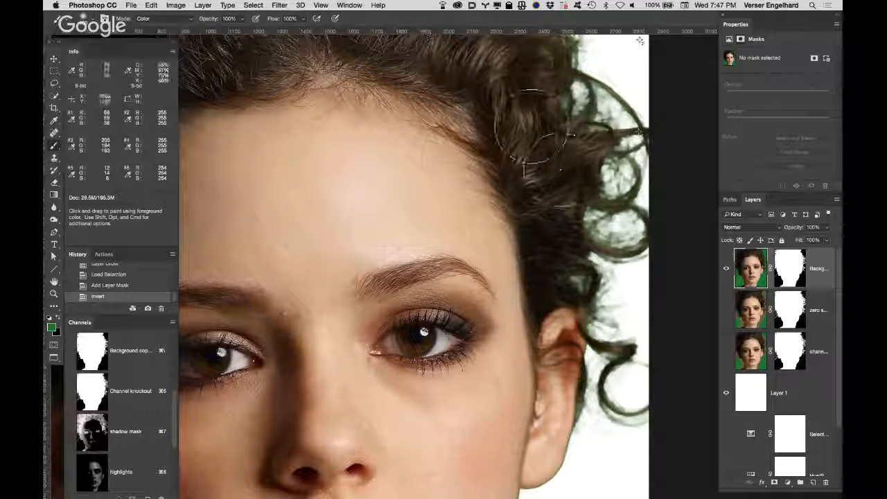
Sample the dark hair color above the ear and paint it over the green fringing in the right-hand curls.
alt+click(559, 283)
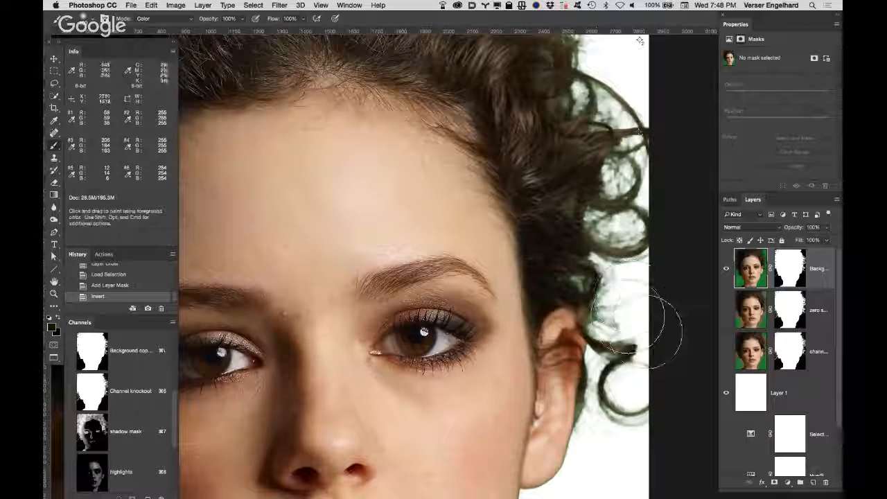
mouse_move(629, 409)
mouse_down()
mouse_move(628, 367)
mouse_move(648, 333)
mouse_move(613, 315)
mouse_move(605, 272)
mouse_move(564, 234)
mouse_move(610, 222)
mouse_move(621, 194)
mouse_move(627, 154)
mouse_move(624, 173)
mouse_move(603, 62)
mouse_move(603, 80)
mouse_up()
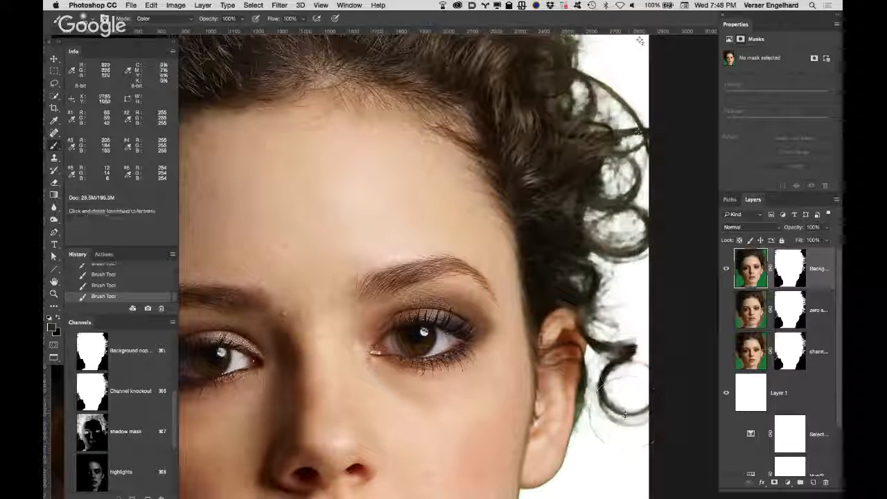
mouse_move(597, 342)
mouse_down()
mouse_move(613, 399)
mouse_move(620, 391)
mouse_move(616, 408)
mouse_up()
Paint the sampled dark hair color over the green fringing along the top of the hair and the upper-left curls.
scroll(636, 372, up, 10)
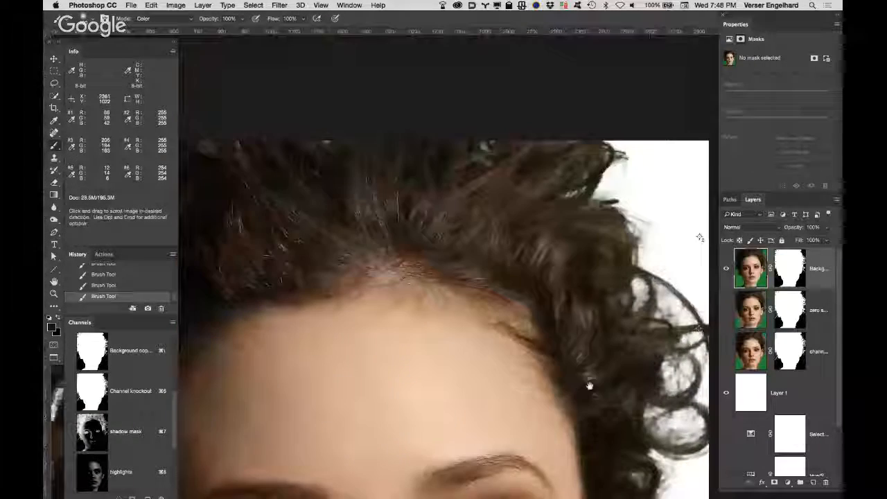
drag(572, 232, 534, 274)
scroll(518, 277, left, 2)
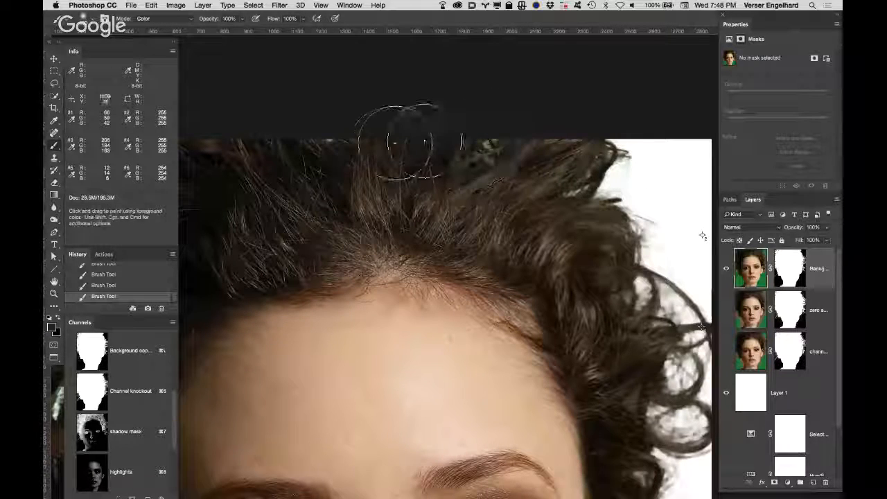
drag(482, 214, 620, 227)
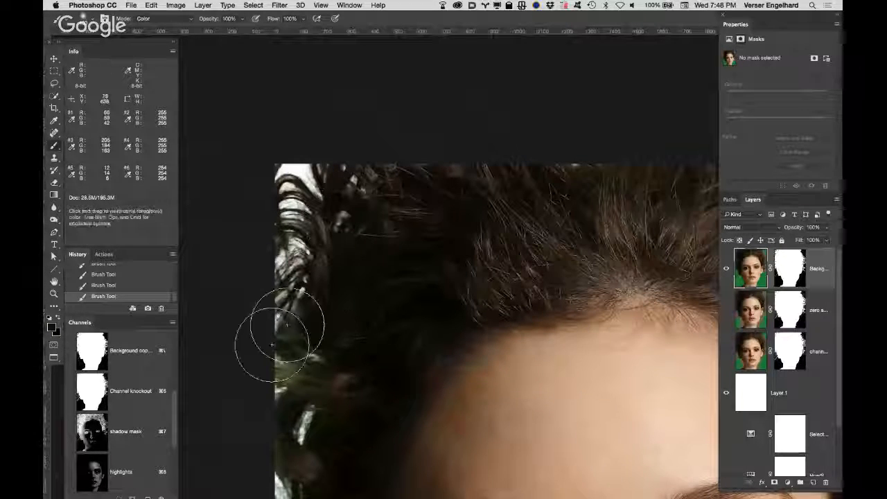
drag(423, 287, 507, 194)
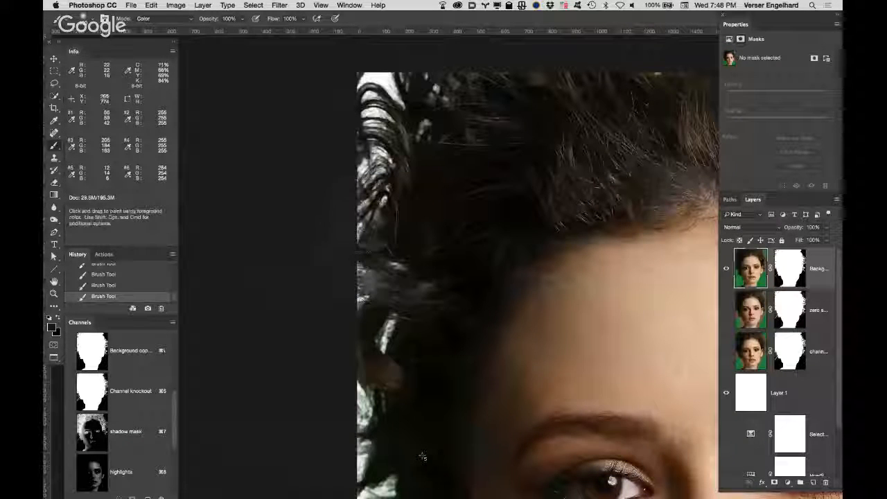
Sample the dark hair color above the ear on the image's left and paint it over the green in the nearby curls and loose strands.
key(space)
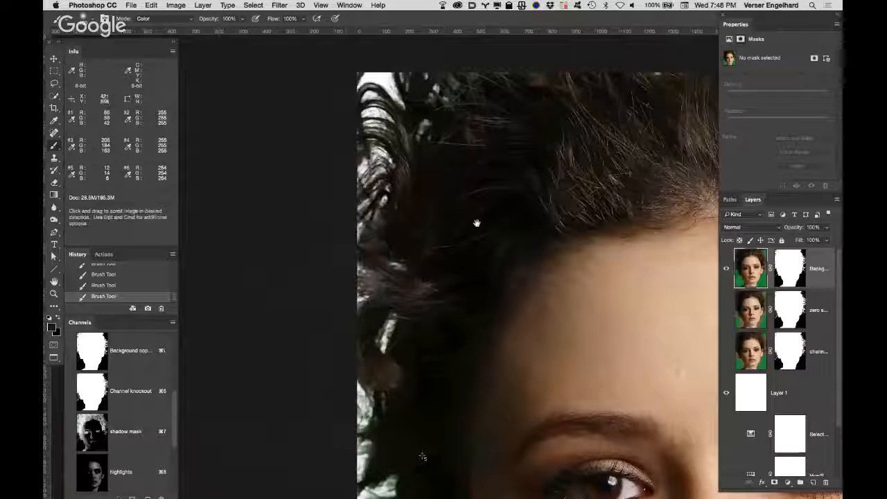
drag(477, 223, 491, 156)
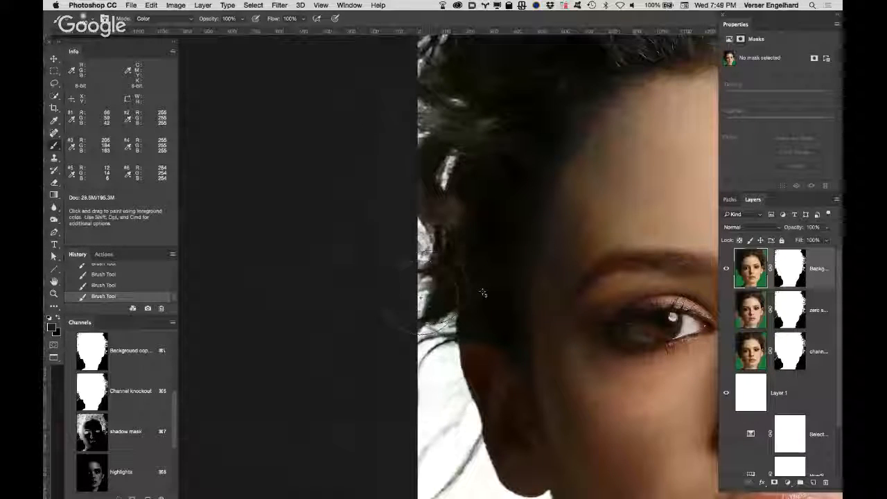
alt+click(474, 262)
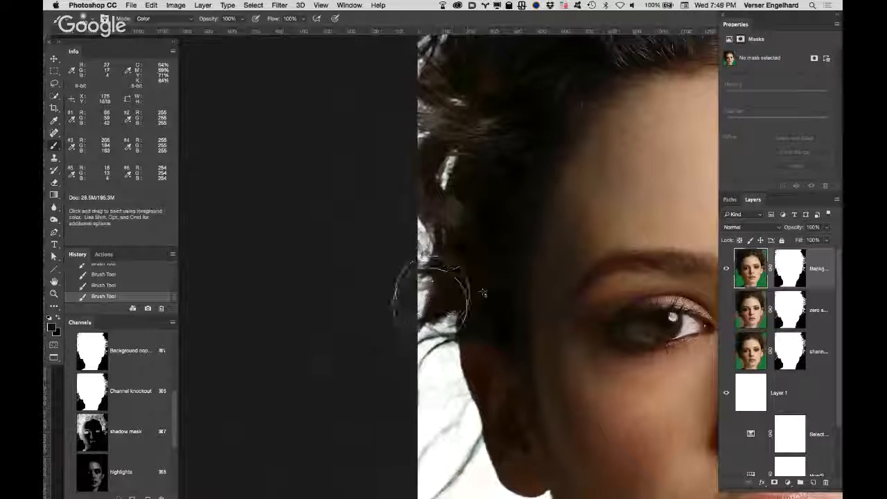
mouse_move(432, 298)
mouse_down()
mouse_move(465, 286)
mouse_move(481, 310)
mouse_move(445, 312)
mouse_move(414, 342)
mouse_up()
key(space)
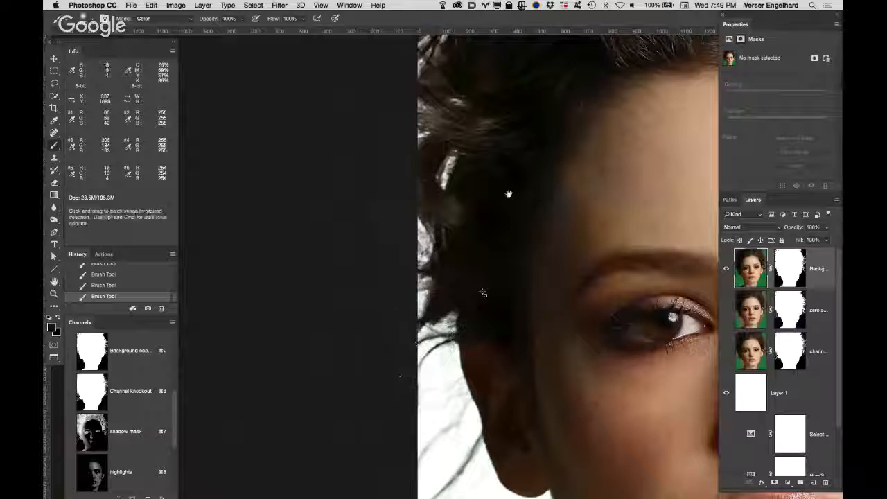
drag(508, 193, 533, 14)
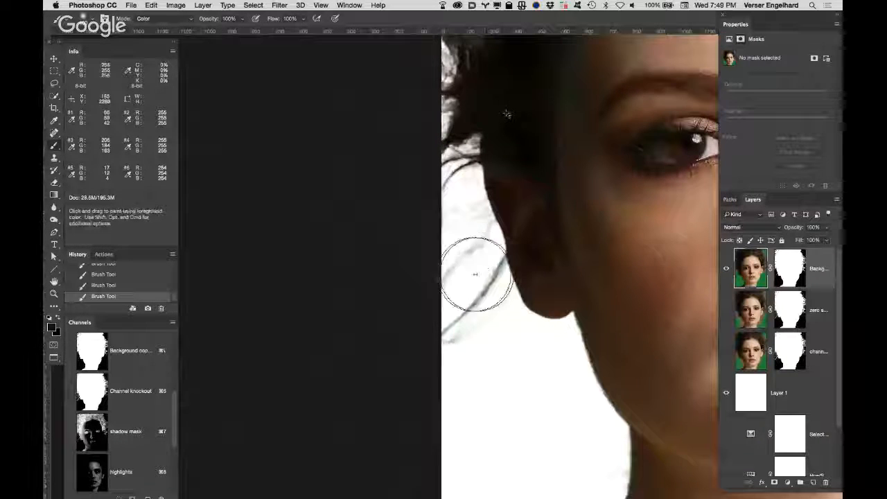
mouse_move(476, 275)
mouse_down()
mouse_move(429, 337)
mouse_move(462, 251)
mouse_move(481, 244)
mouse_up()
Shrink the brush and paint away the green along the left jaw and neck edge and on the green collar.
key(space)
drag(625, 260, 519, 100)
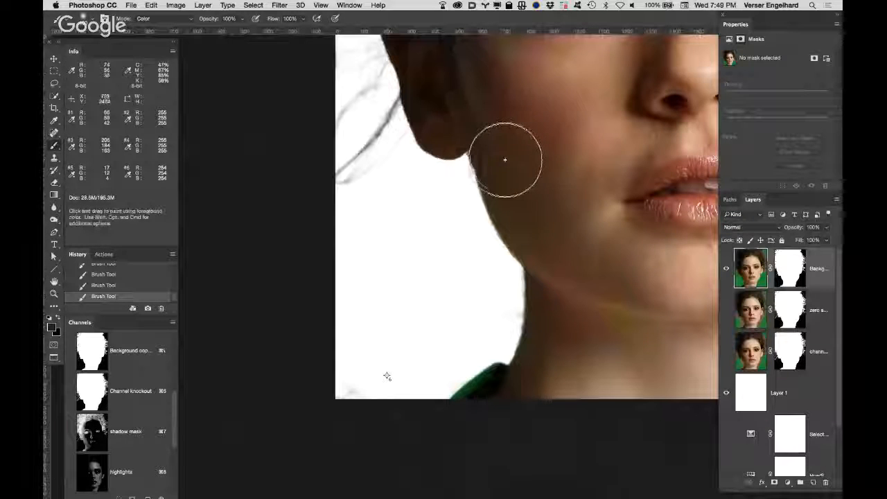
key(bracketleft)
key(bracketleft)
key(bracketleft)
key(bracketleft)
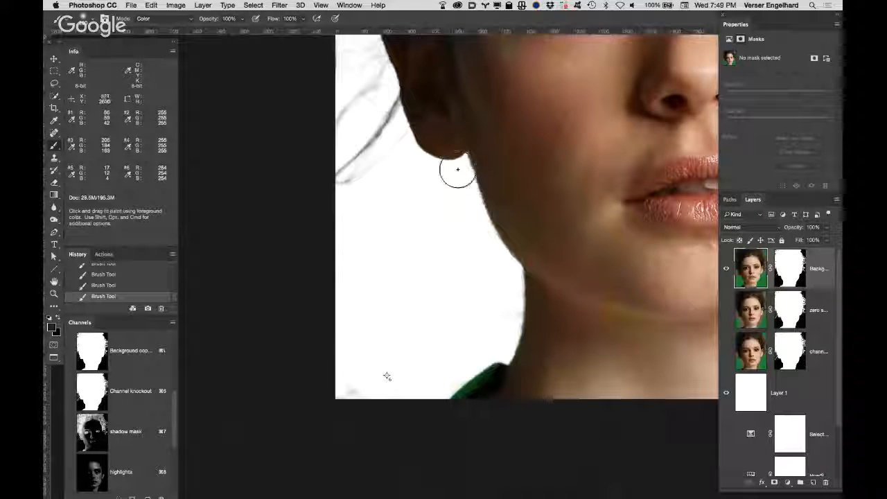
drag(457, 169, 475, 216)
mouse_move(494, 259)
mouse_down()
mouse_move(510, 307)
mouse_move(494, 389)
mouse_move(492, 359)
mouse_move(450, 403)
mouse_up()
alt+click(494, 392)
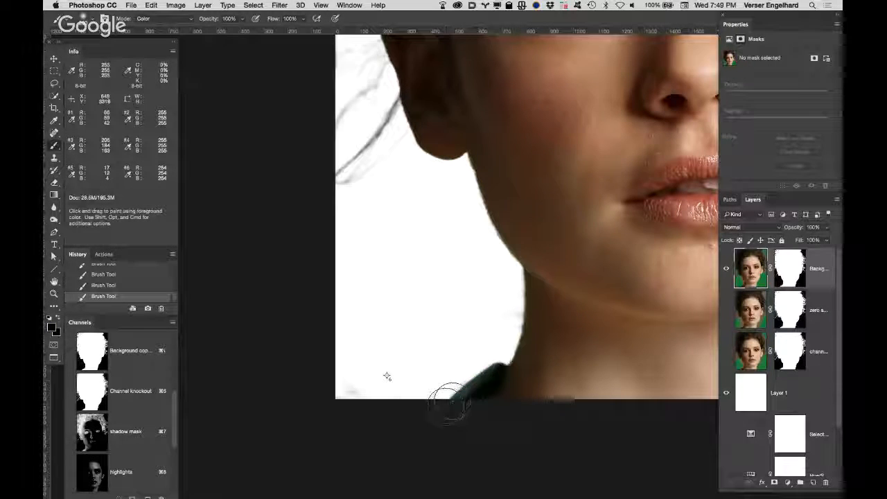
Sample the neck's skin color and paint it over the green edge along the right side of the neck and jaw.
drag(584, 277, 271, 228)
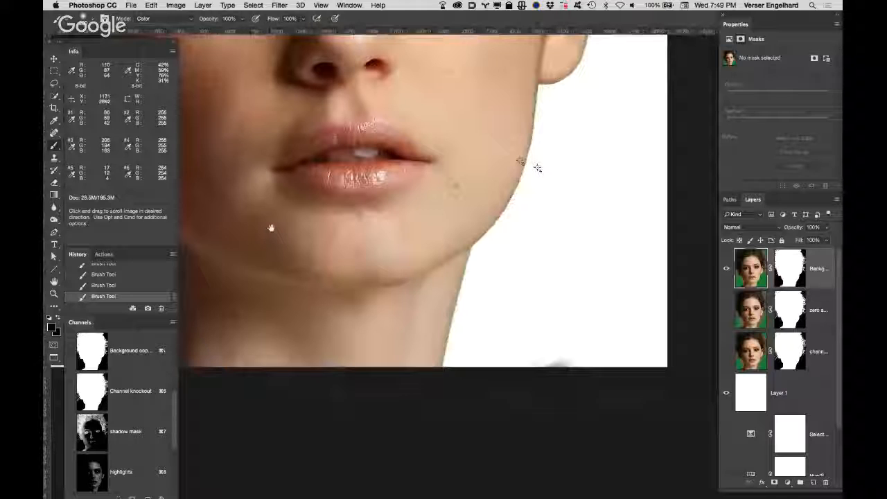
alt+click(434, 348)
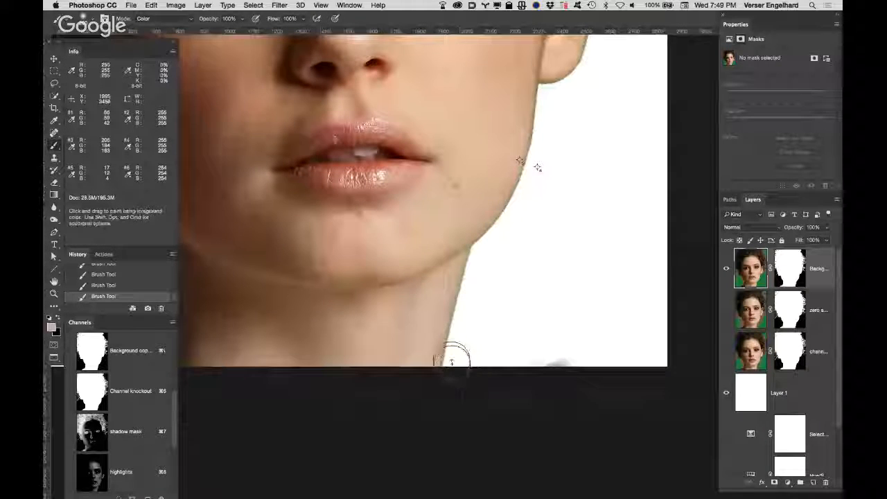
mouse_move(454, 360)
mouse_down()
mouse_move(471, 271)
mouse_move(534, 179)
mouse_move(459, 342)
mouse_move(467, 277)
mouse_move(558, 155)
mouse_up()
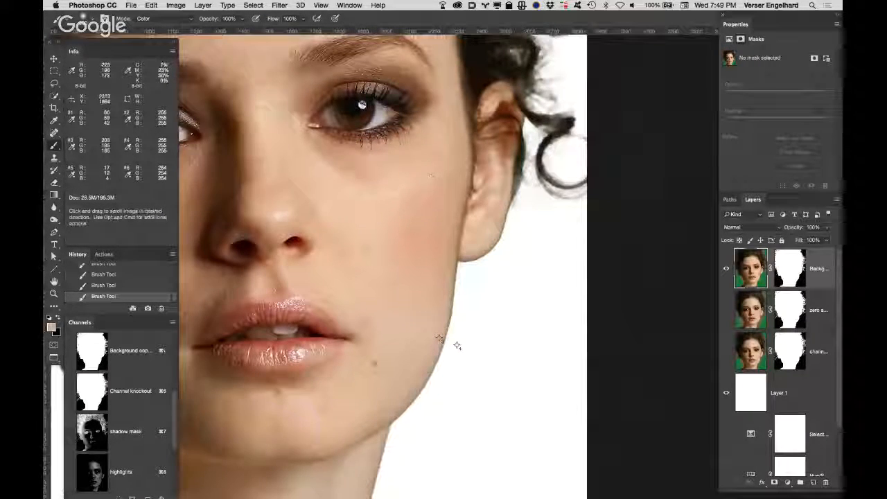
Save the retouched document using Save As.
double_click(54, 281)
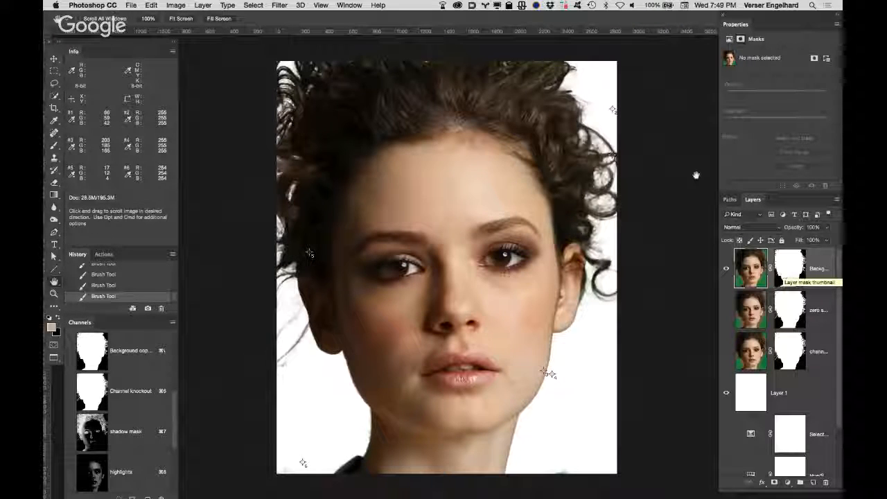
click(131, 5)
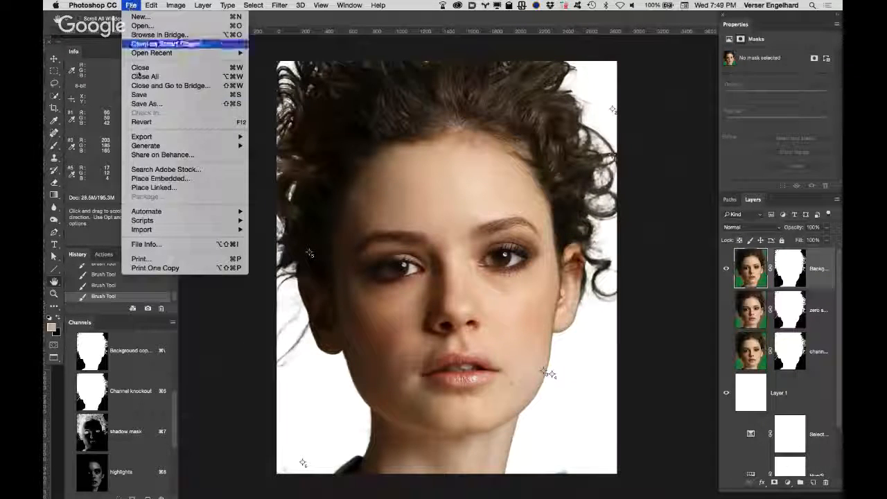
click(176, 104)
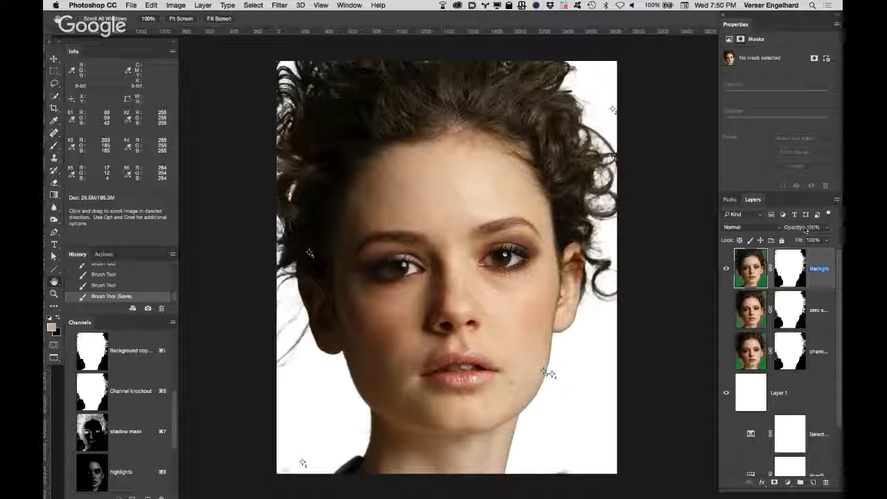
Rename the Background copy layer as "color range".
text(lor)
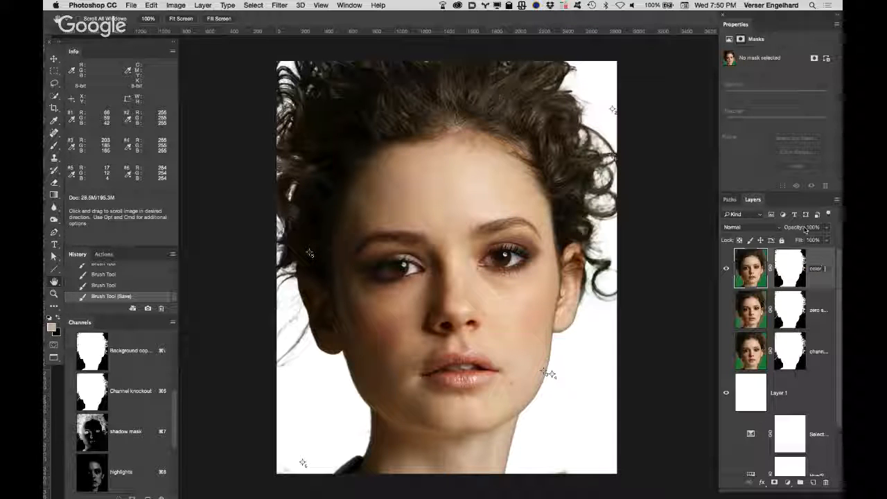
text( range)
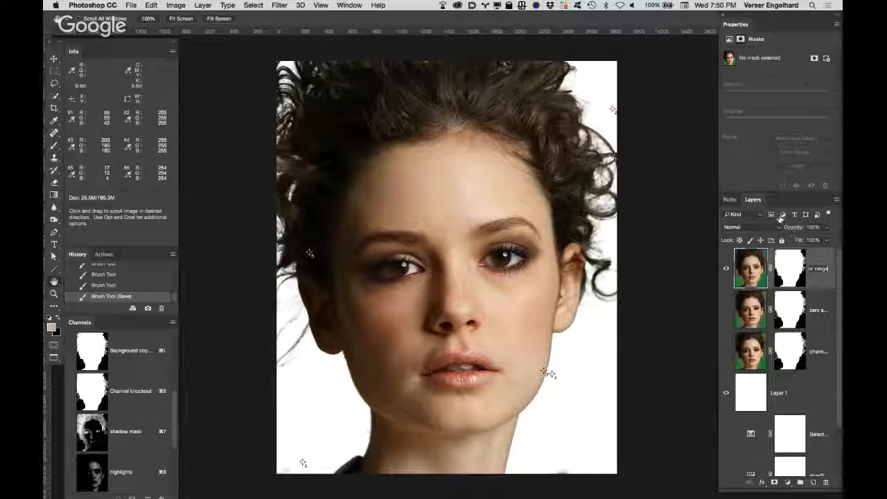
key(Return)
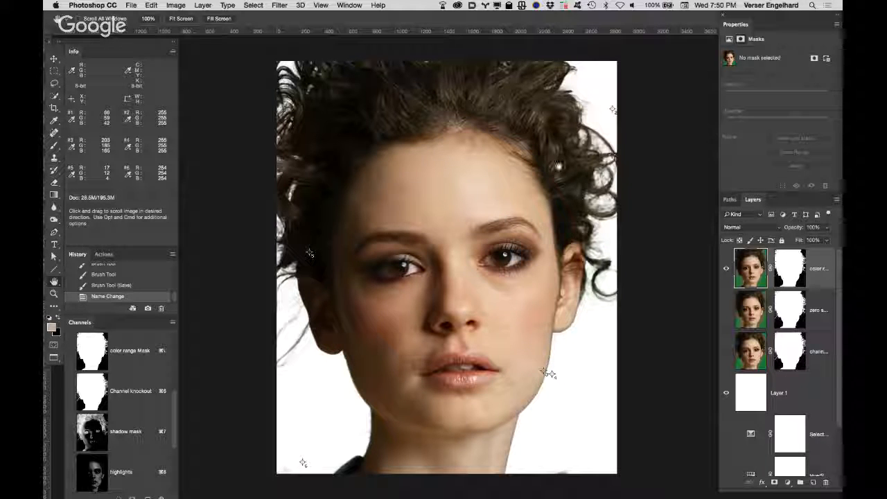
Create a full-document history snapshot named "color range knockout".
alt+click(148, 309)
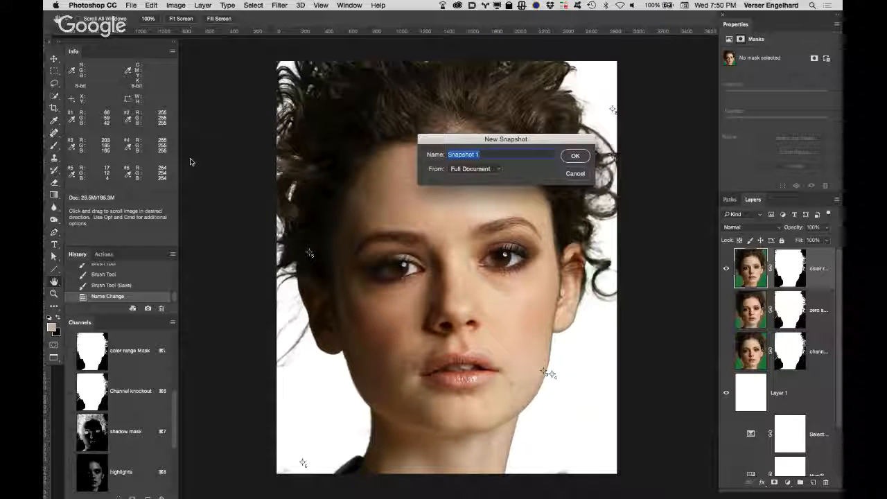
text(color ran)
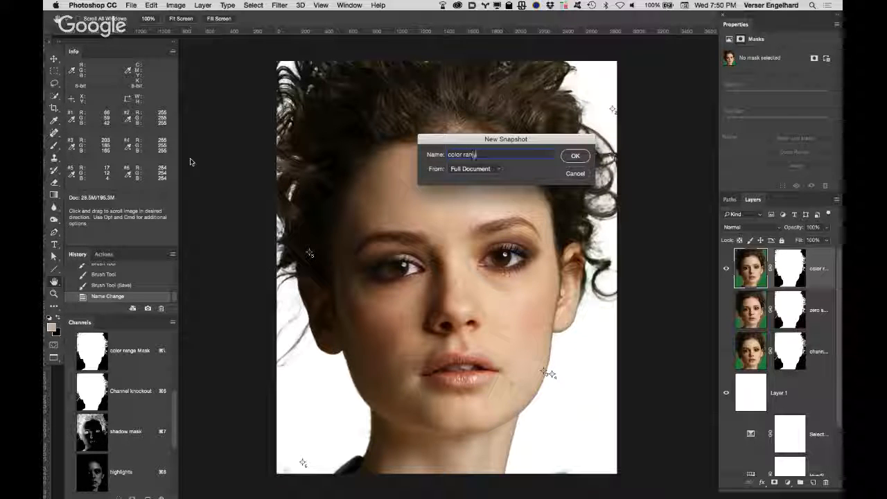
text(ge (nock)
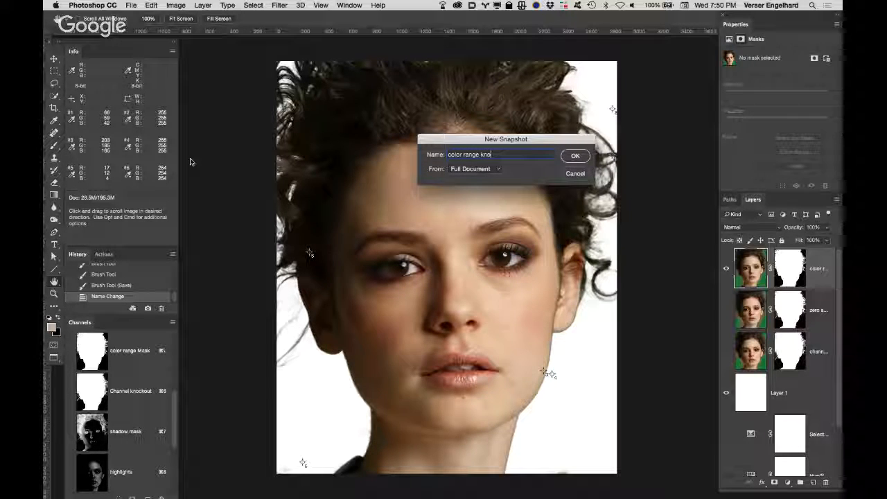
text(out)
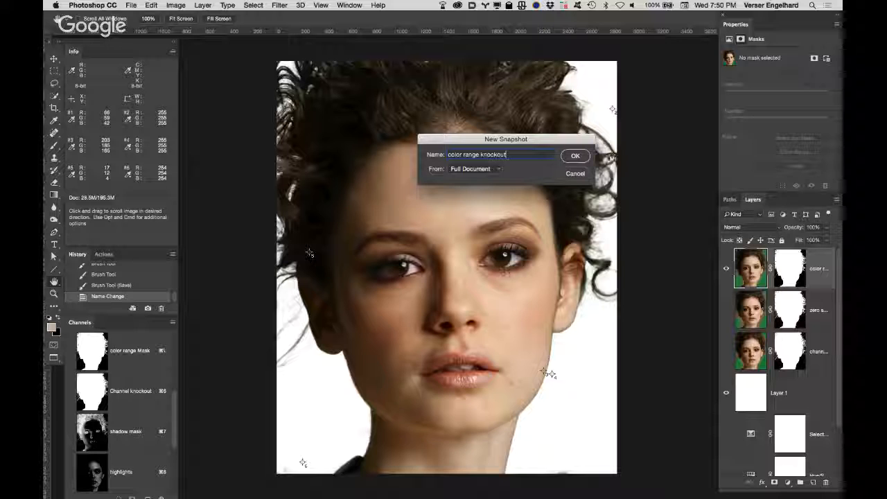
key(Return)
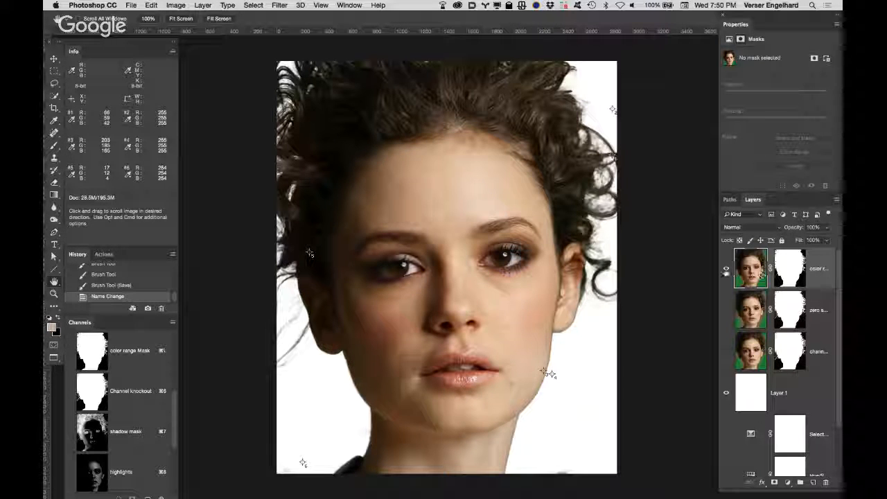
Show the "zero s..." layer instead of the color range layer and create a full-document history snapshot named "zero sel color knock".
click(726, 270)
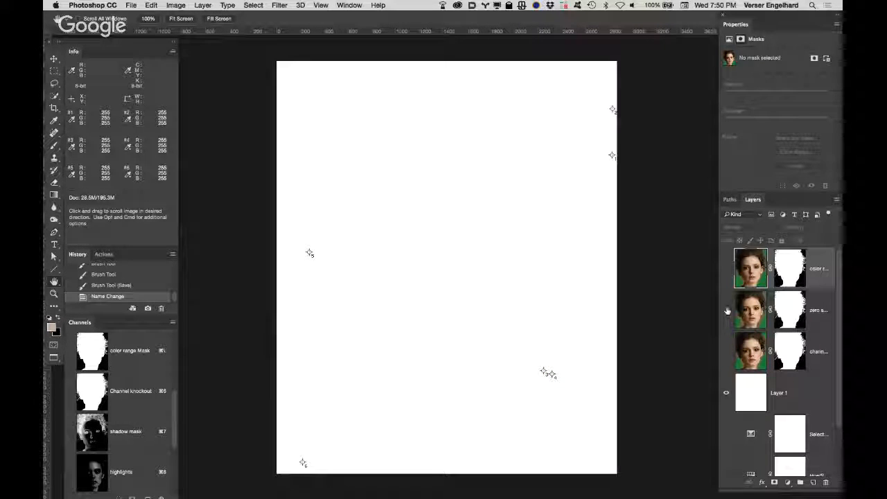
click(725, 313)
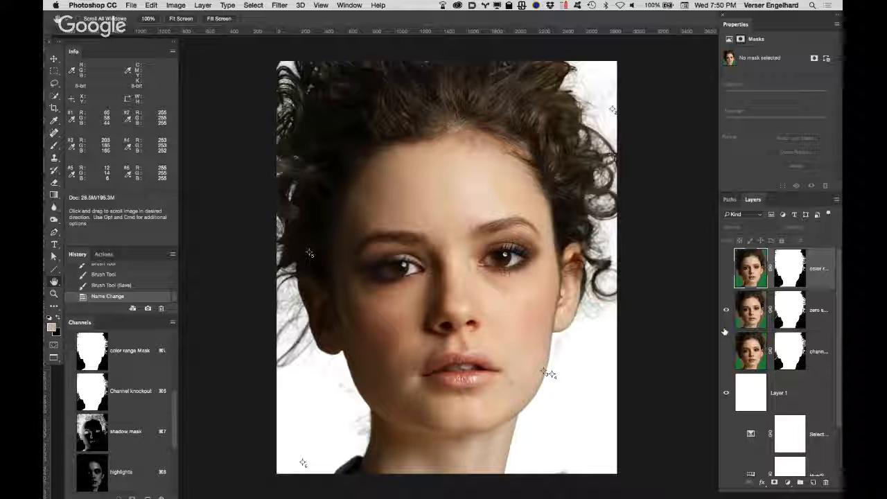
alt+click(148, 309)
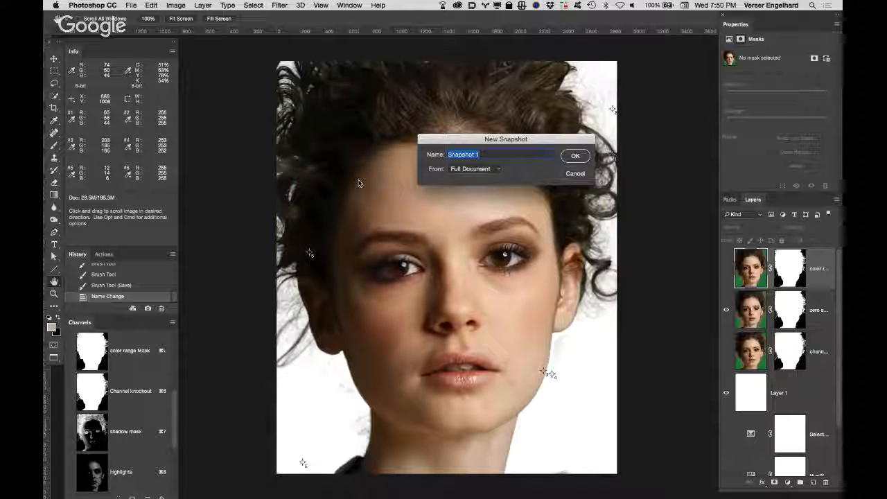
text(zero)
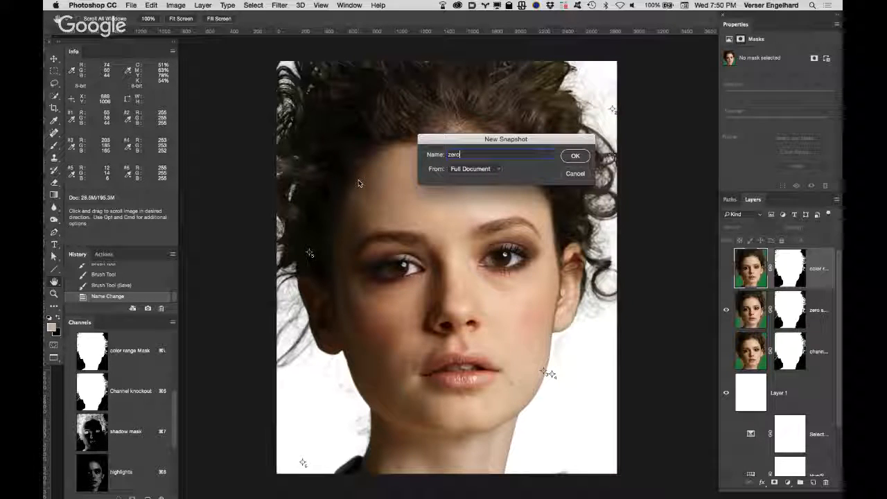
text( sel )
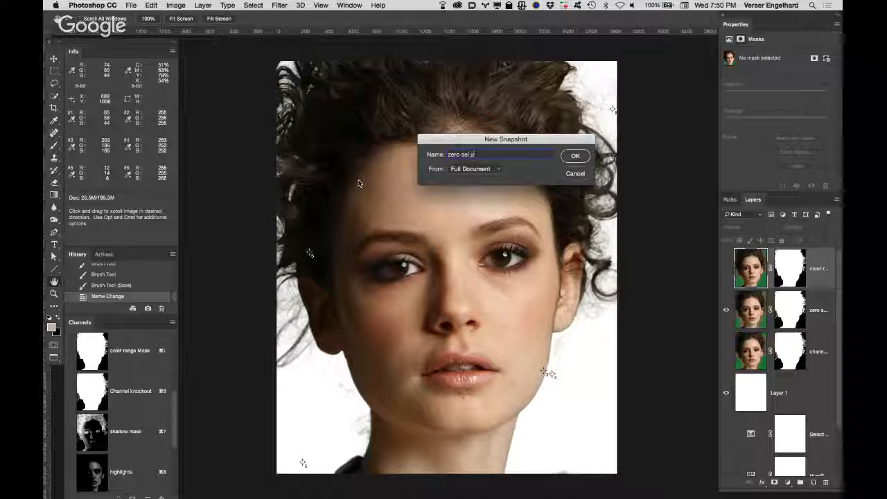
text(color kn)
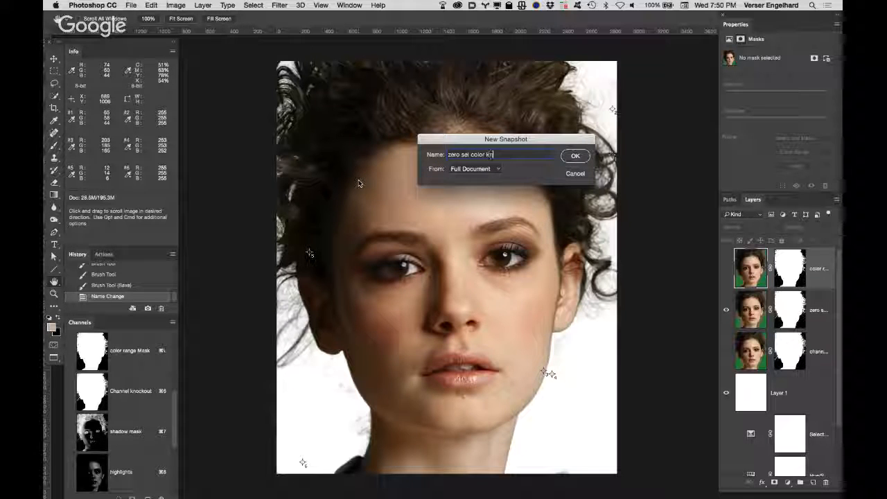
text(ock)
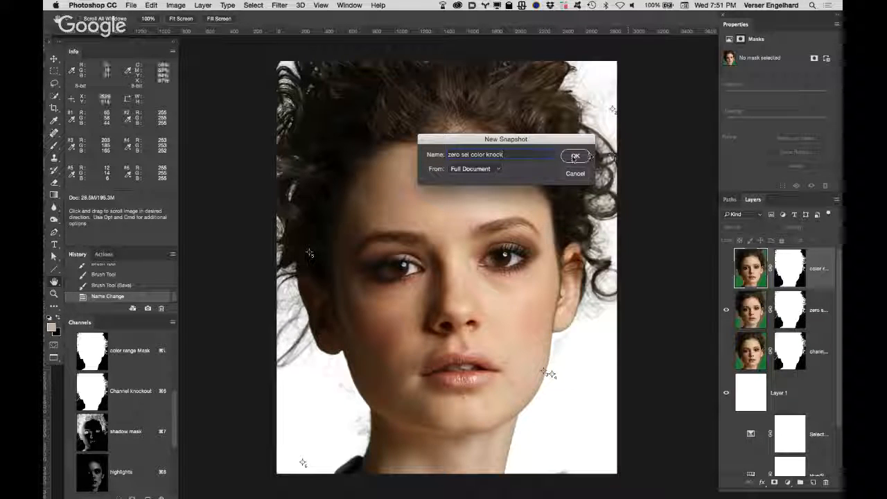
click(575, 156)
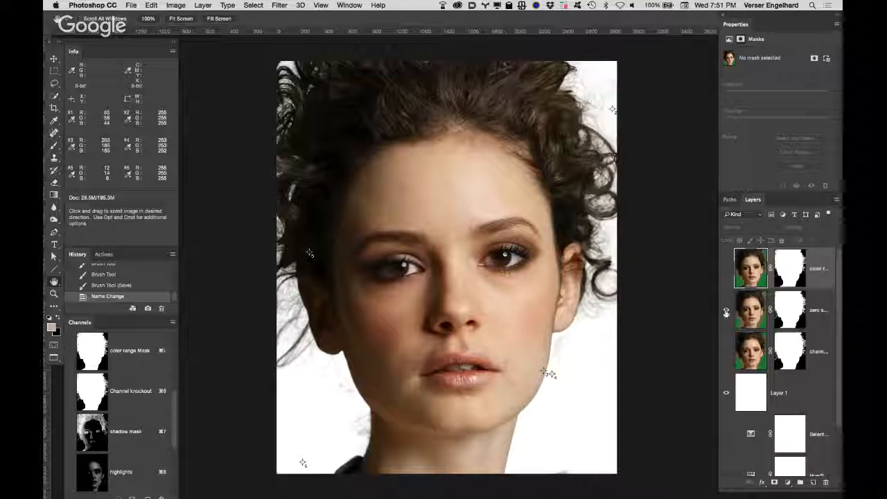
Show the channel layer instead of the "zero s..." layer and create a full-document history snapshot named "channel knockout".
click(726, 314)
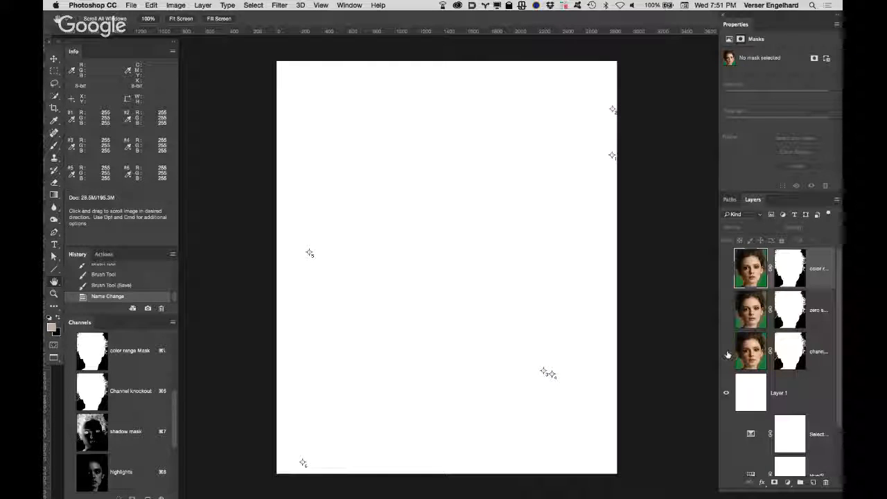
click(726, 352)
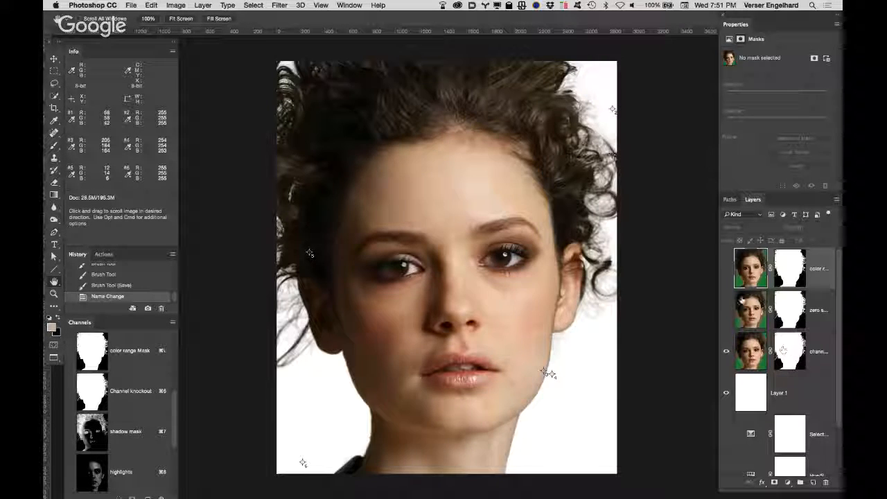
click(148, 307)
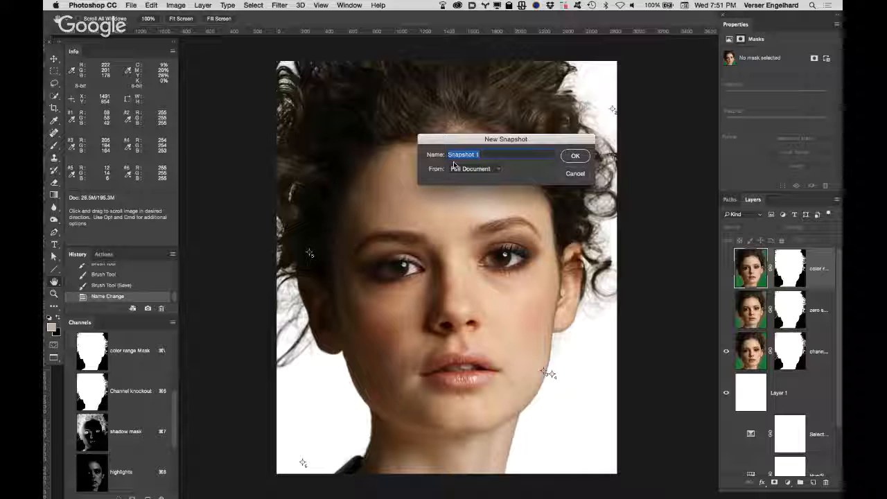
text(colnnel kn)
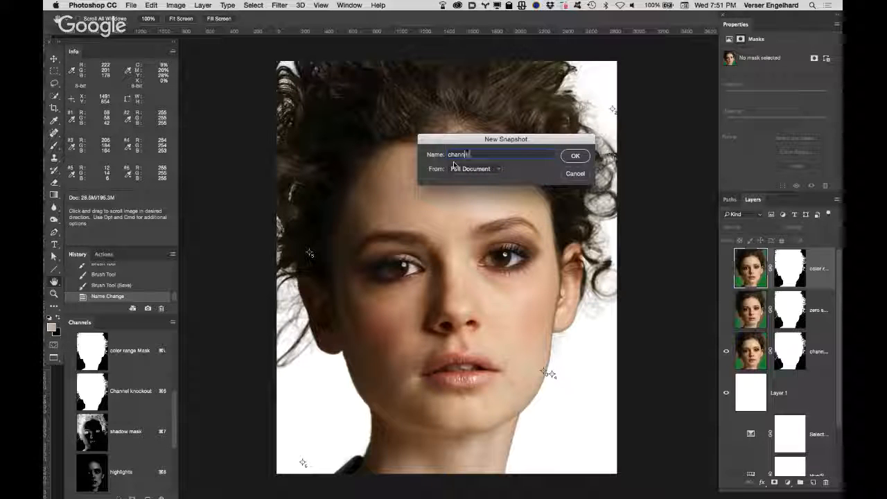
text(o)
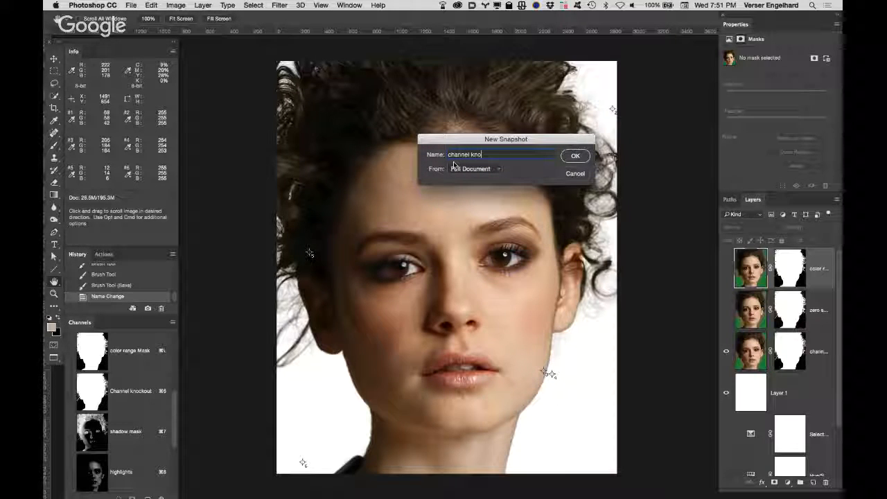
text(ckout)
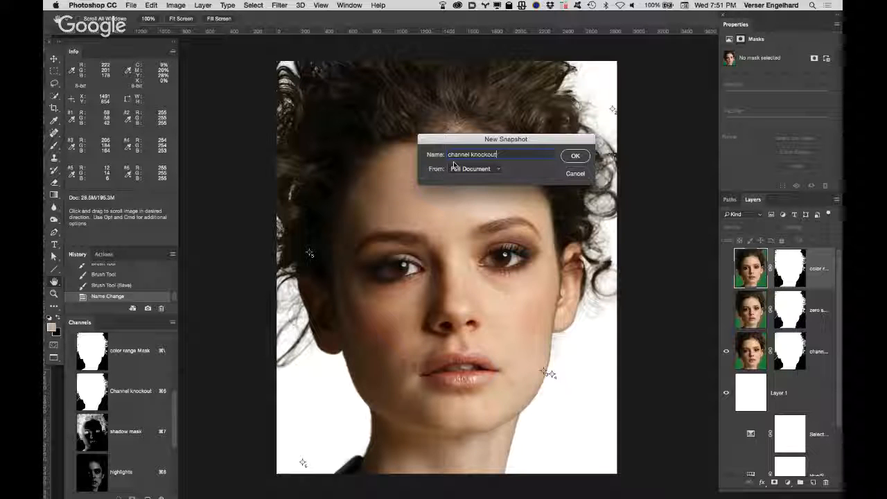
key(Return)
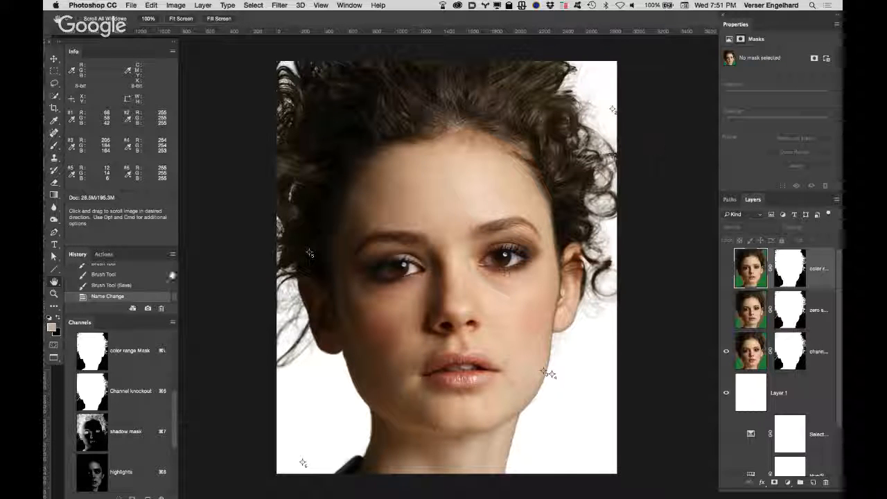
Enlarge the history list so the three knockout snapshots can be seen together.
scroll(176, 294, up, 3)
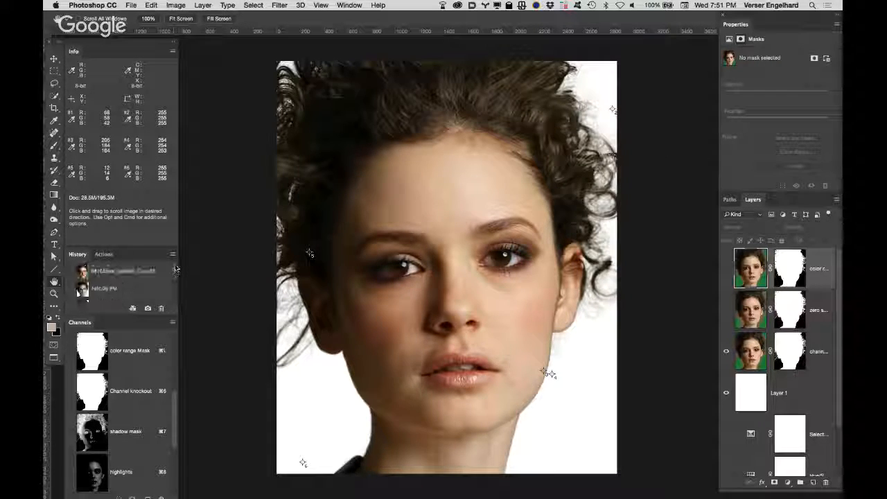
scroll(176, 272, down, 3)
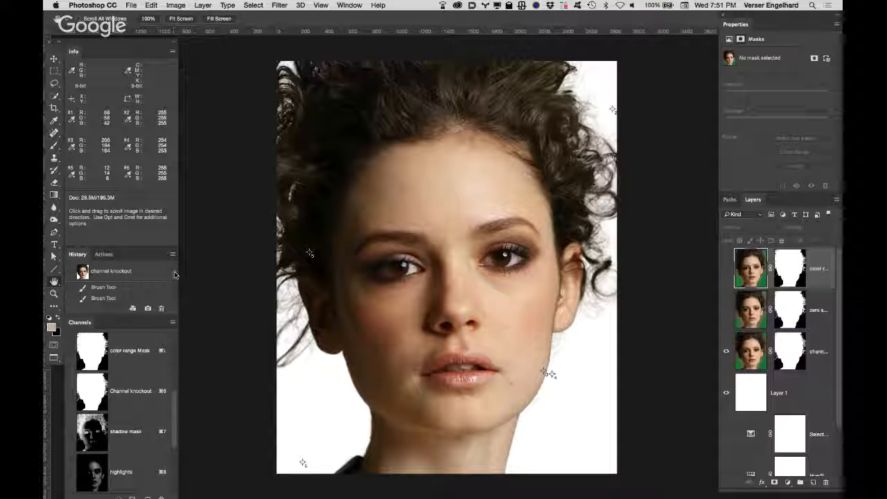
mouse_move(118, 304)
mouse_down()
mouse_move(117, 323)
mouse_move(118, 298)
mouse_up()
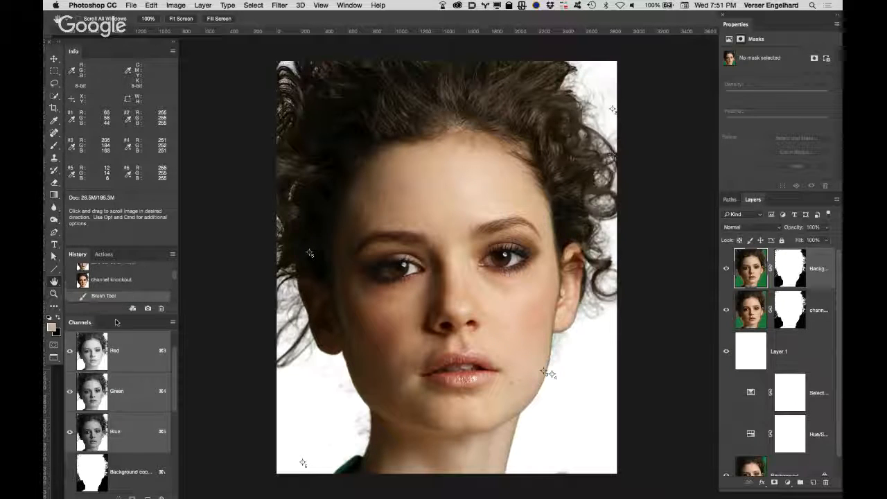
drag(117, 319, 117, 402)
drag(115, 316, 115, 383)
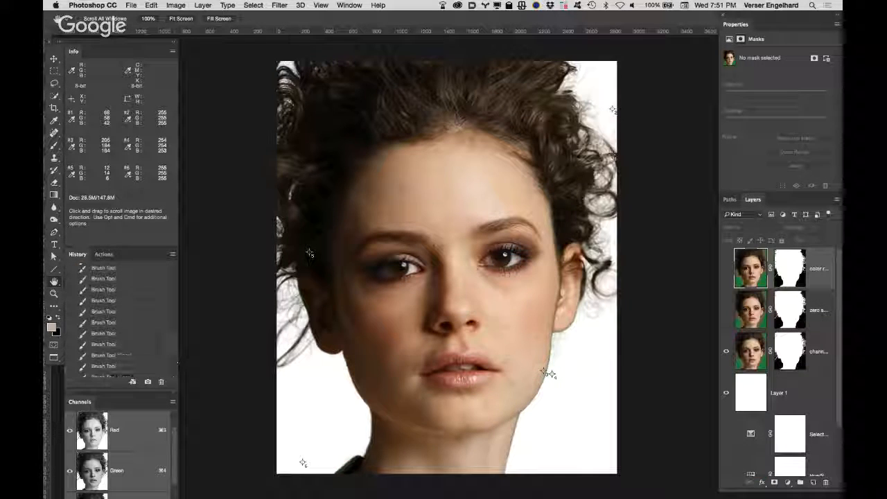
scroll(173, 288, up, 10)
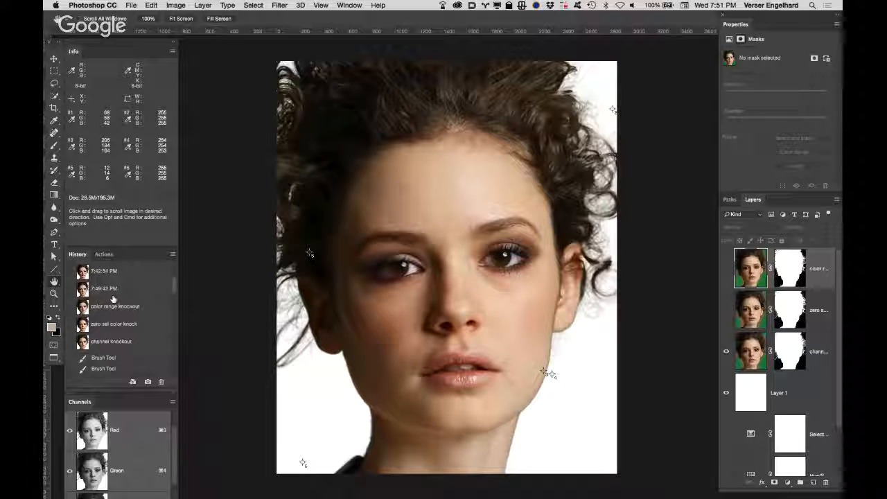
Compare the color range knockout, zero sel color knock and channel knockout snapshots with the whole portrait in view.
click(149, 307)
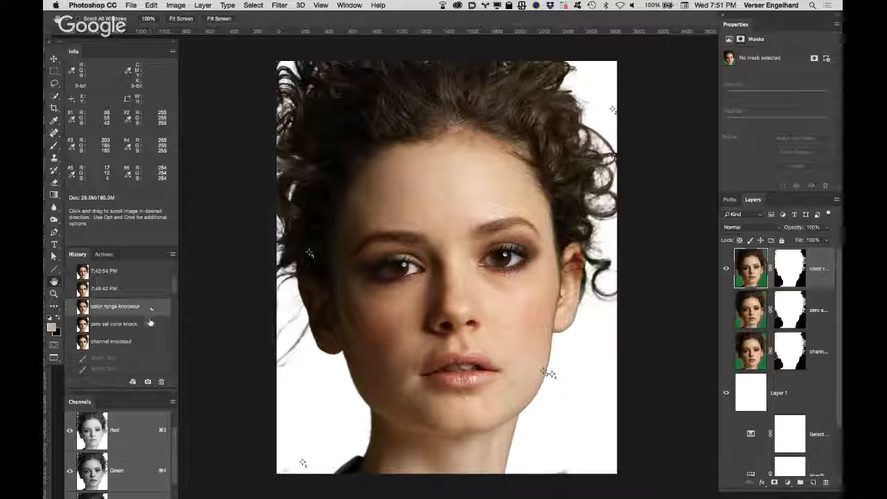
click(150, 324)
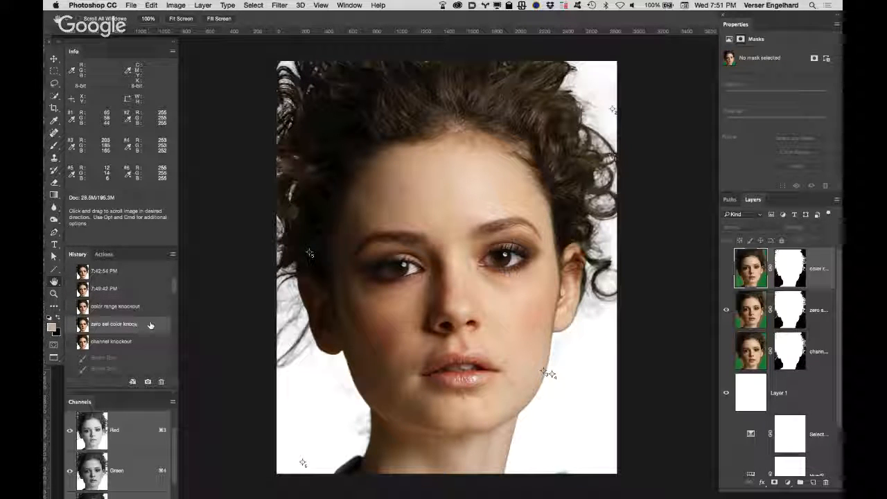
click(144, 342)
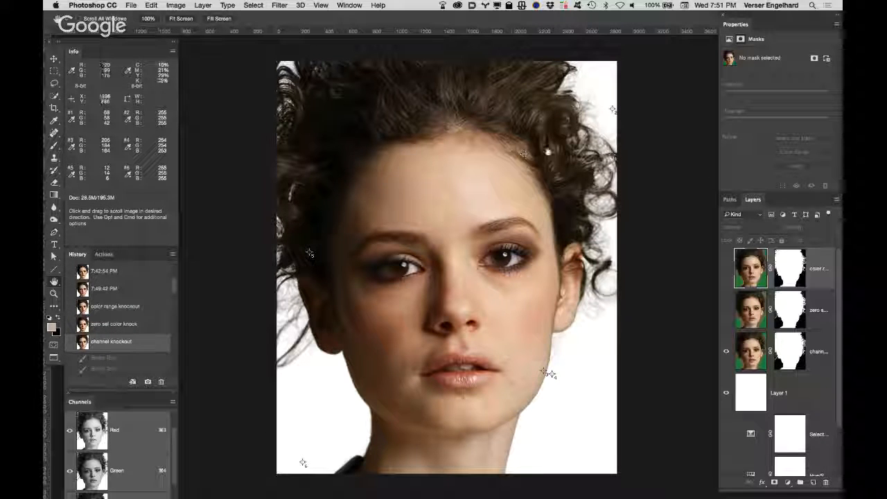
Examine the curls at the portrait's upper right up close, comparing the channel, zero sel color and color range knockout snapshots.
super+click(581, 153)
super+click(582, 153)
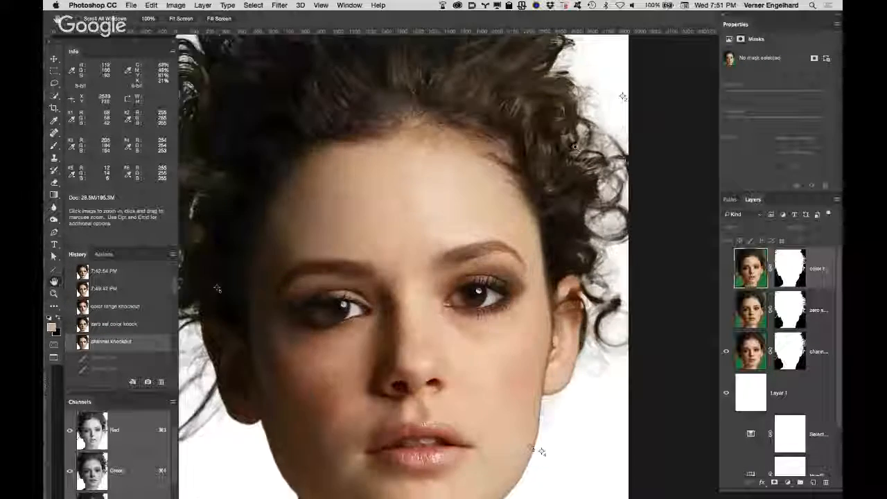
super+click(583, 153)
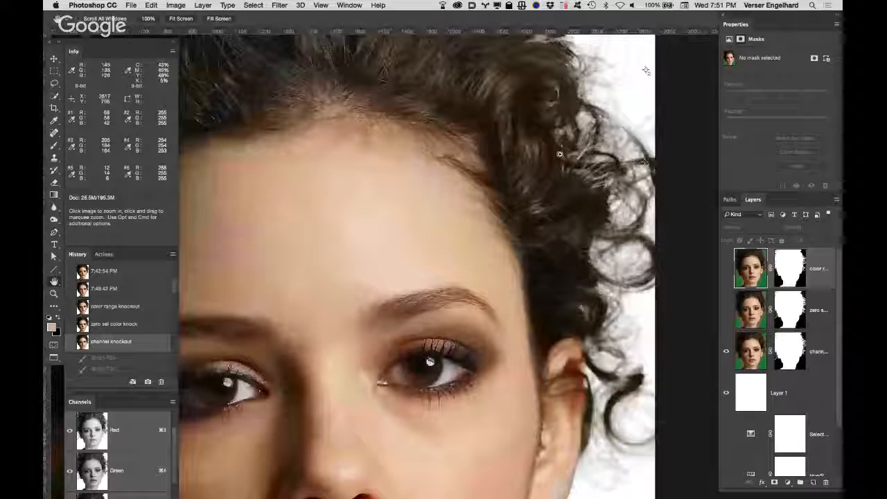
drag(484, 151, 420, 247)
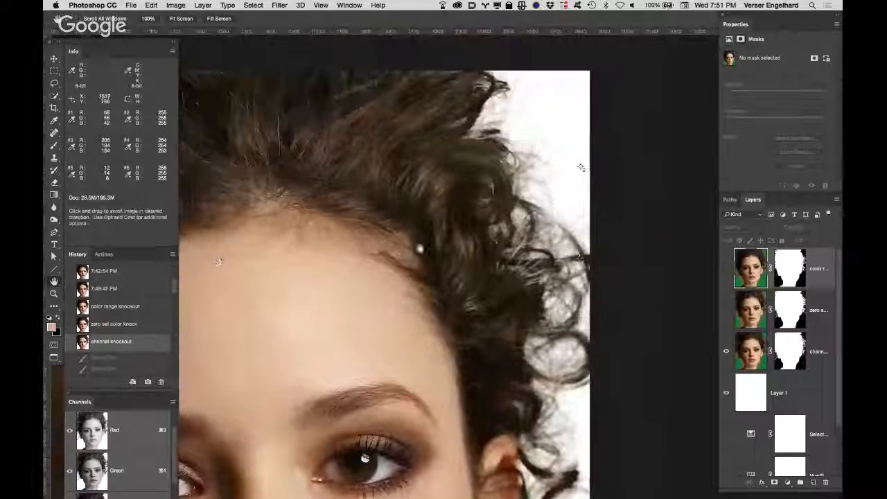
click(156, 325)
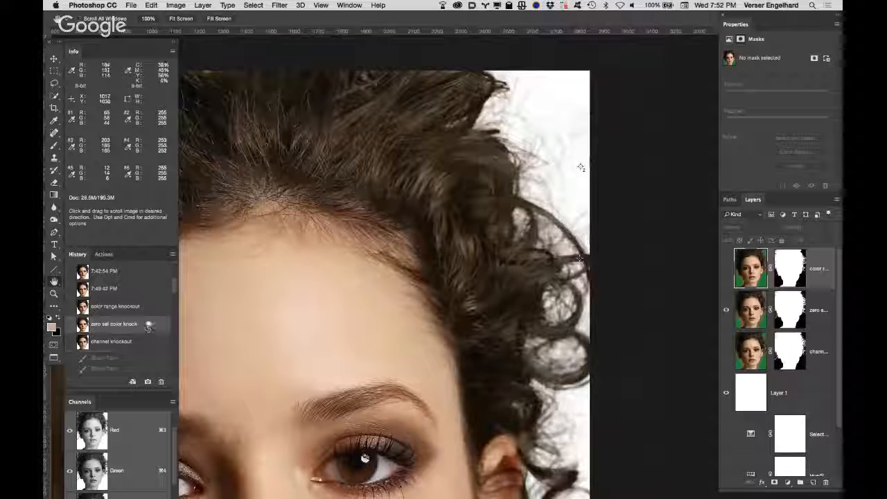
click(149, 311)
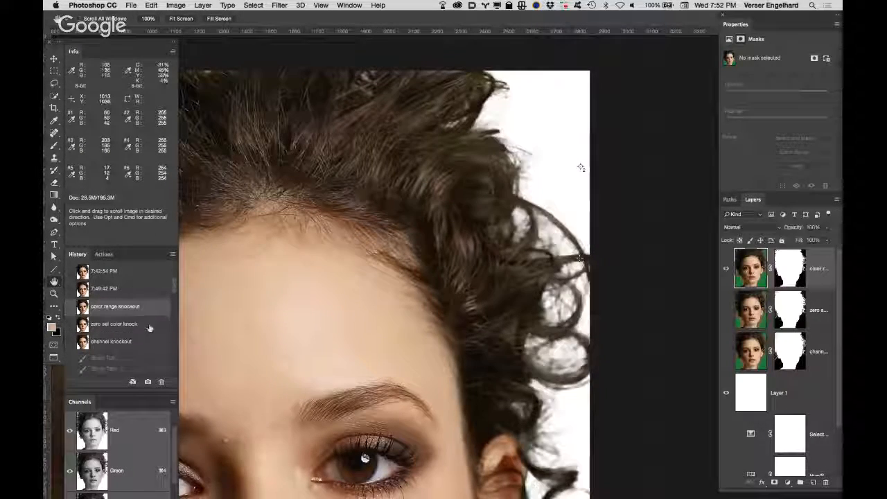
click(149, 325)
click(148, 341)
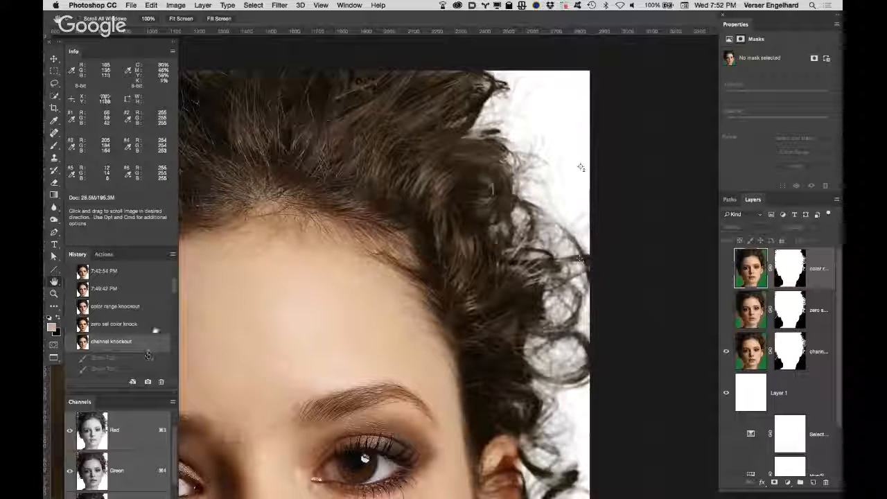
click(145, 324)
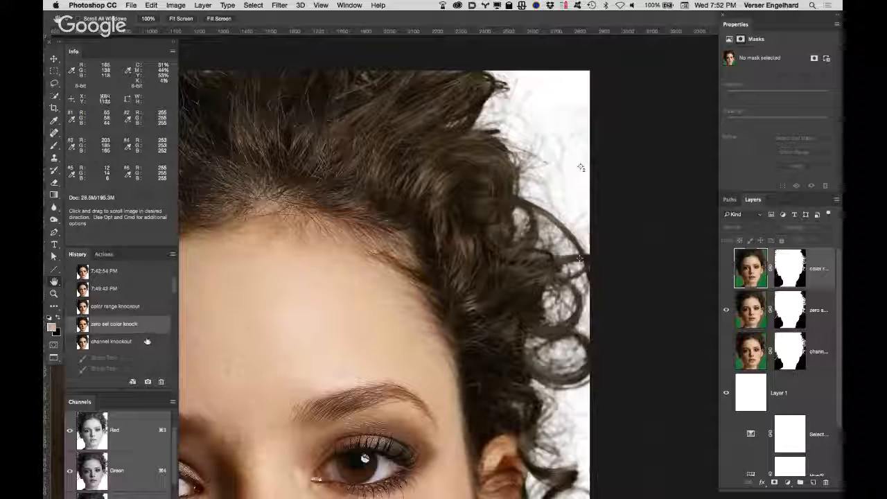
click(147, 341)
click(147, 323)
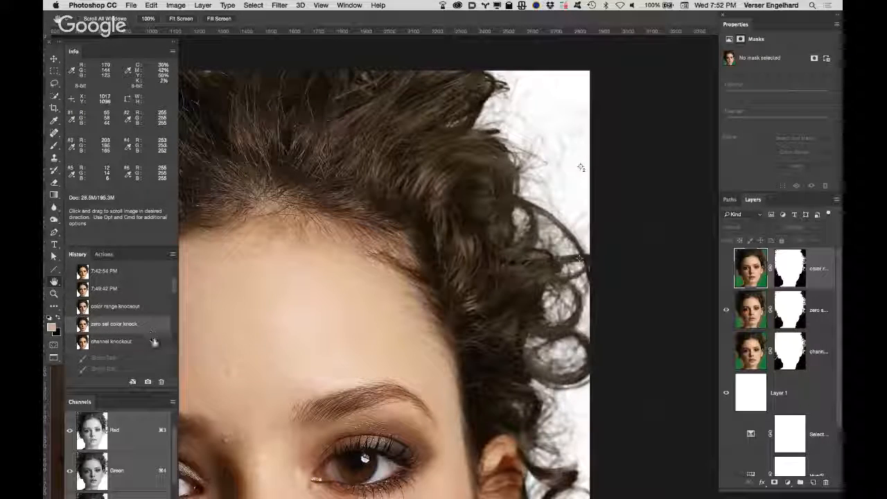
click(147, 341)
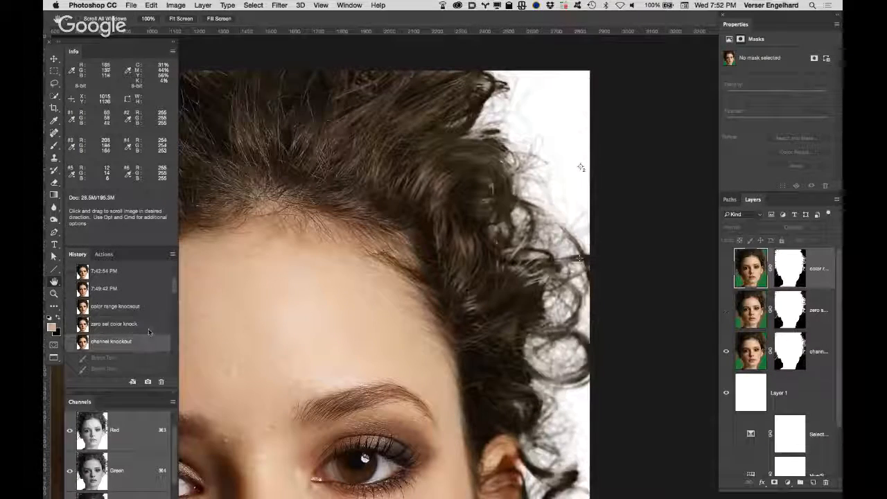
click(147, 324)
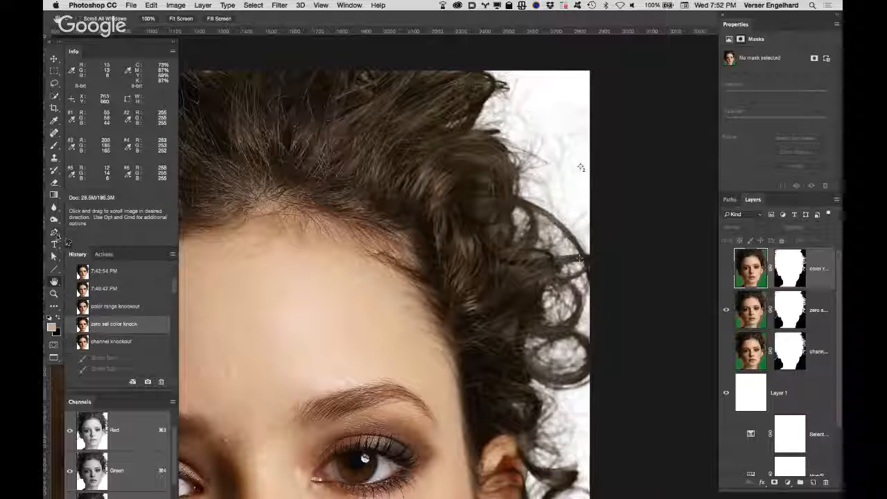
Fit the whole portrait in view and compare the three knockout snapshots again, ending on zero sel color knock.
double_click(54, 283)
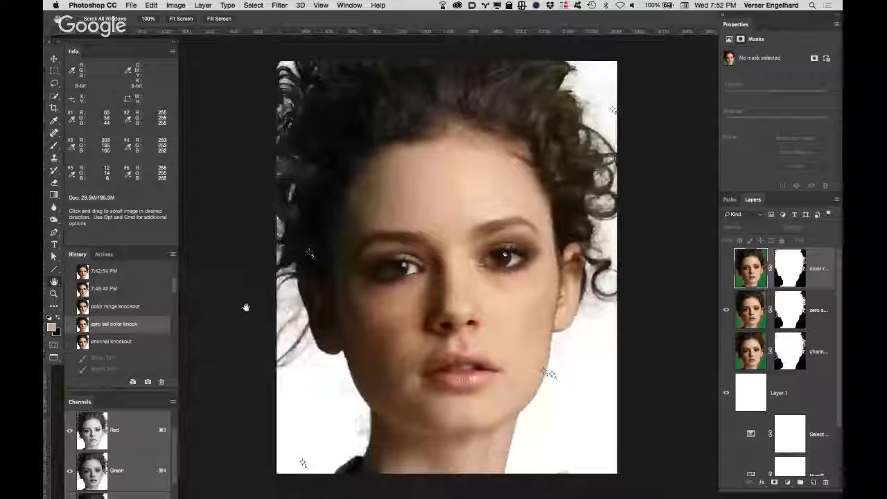
click(141, 343)
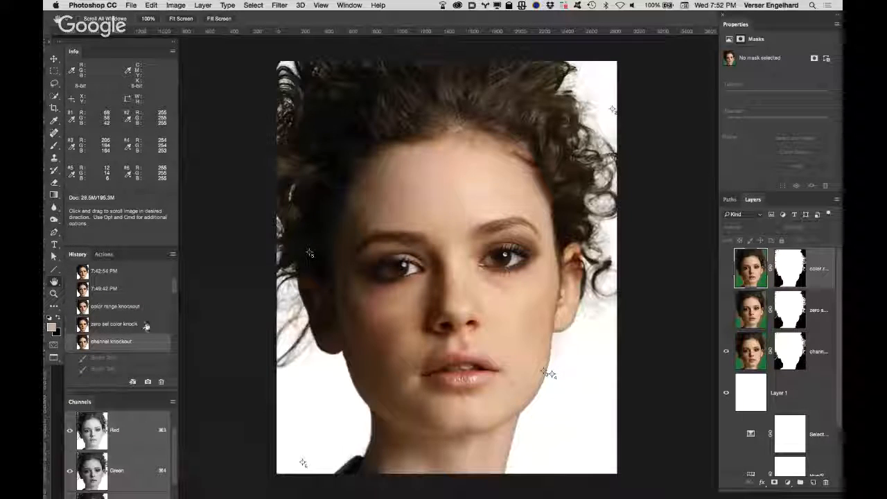
click(146, 324)
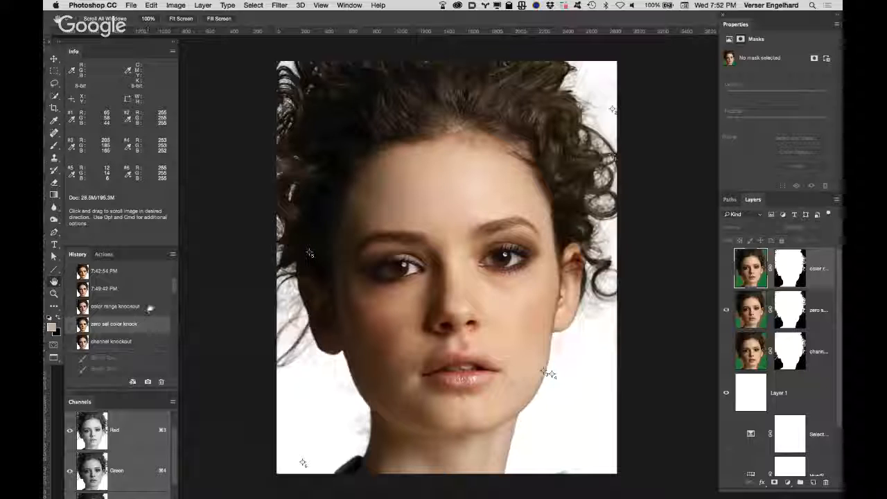
click(149, 308)
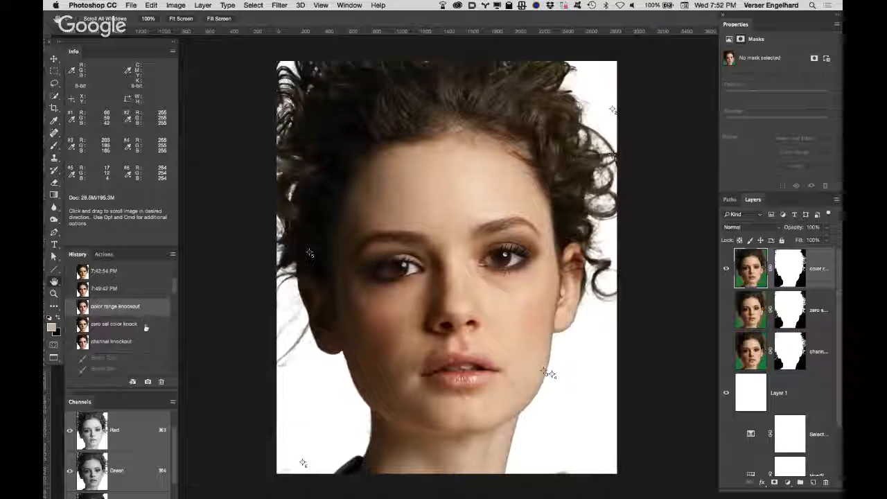
click(144, 324)
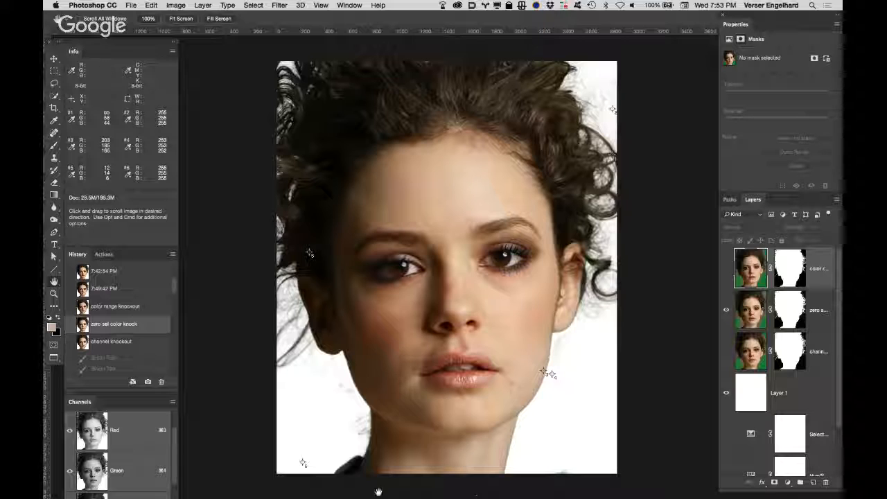
Switch to Firefox and bring up the Google Hangouts broadcast window.
mouse_move(298, 495)
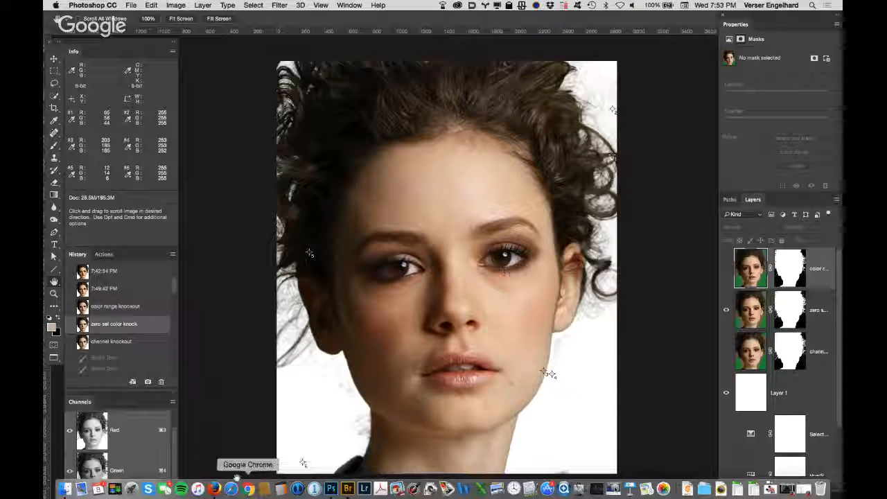
click(214, 490)
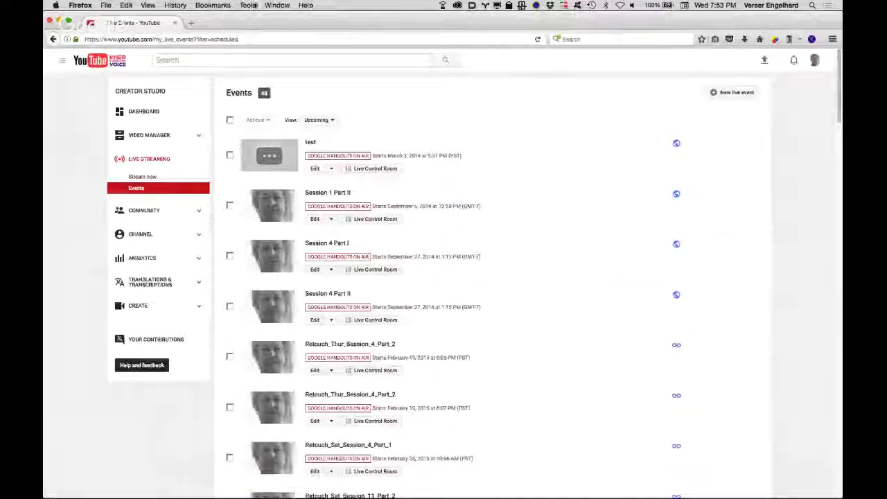
click(275, 5)
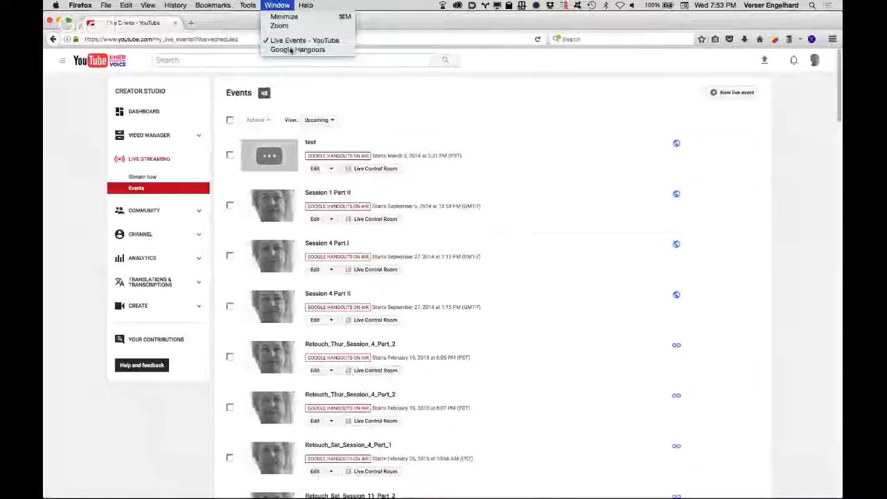
click(291, 50)
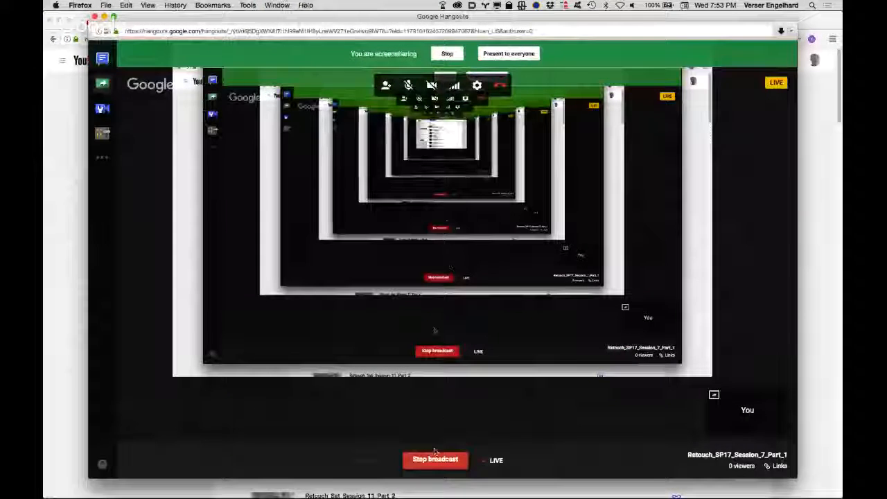